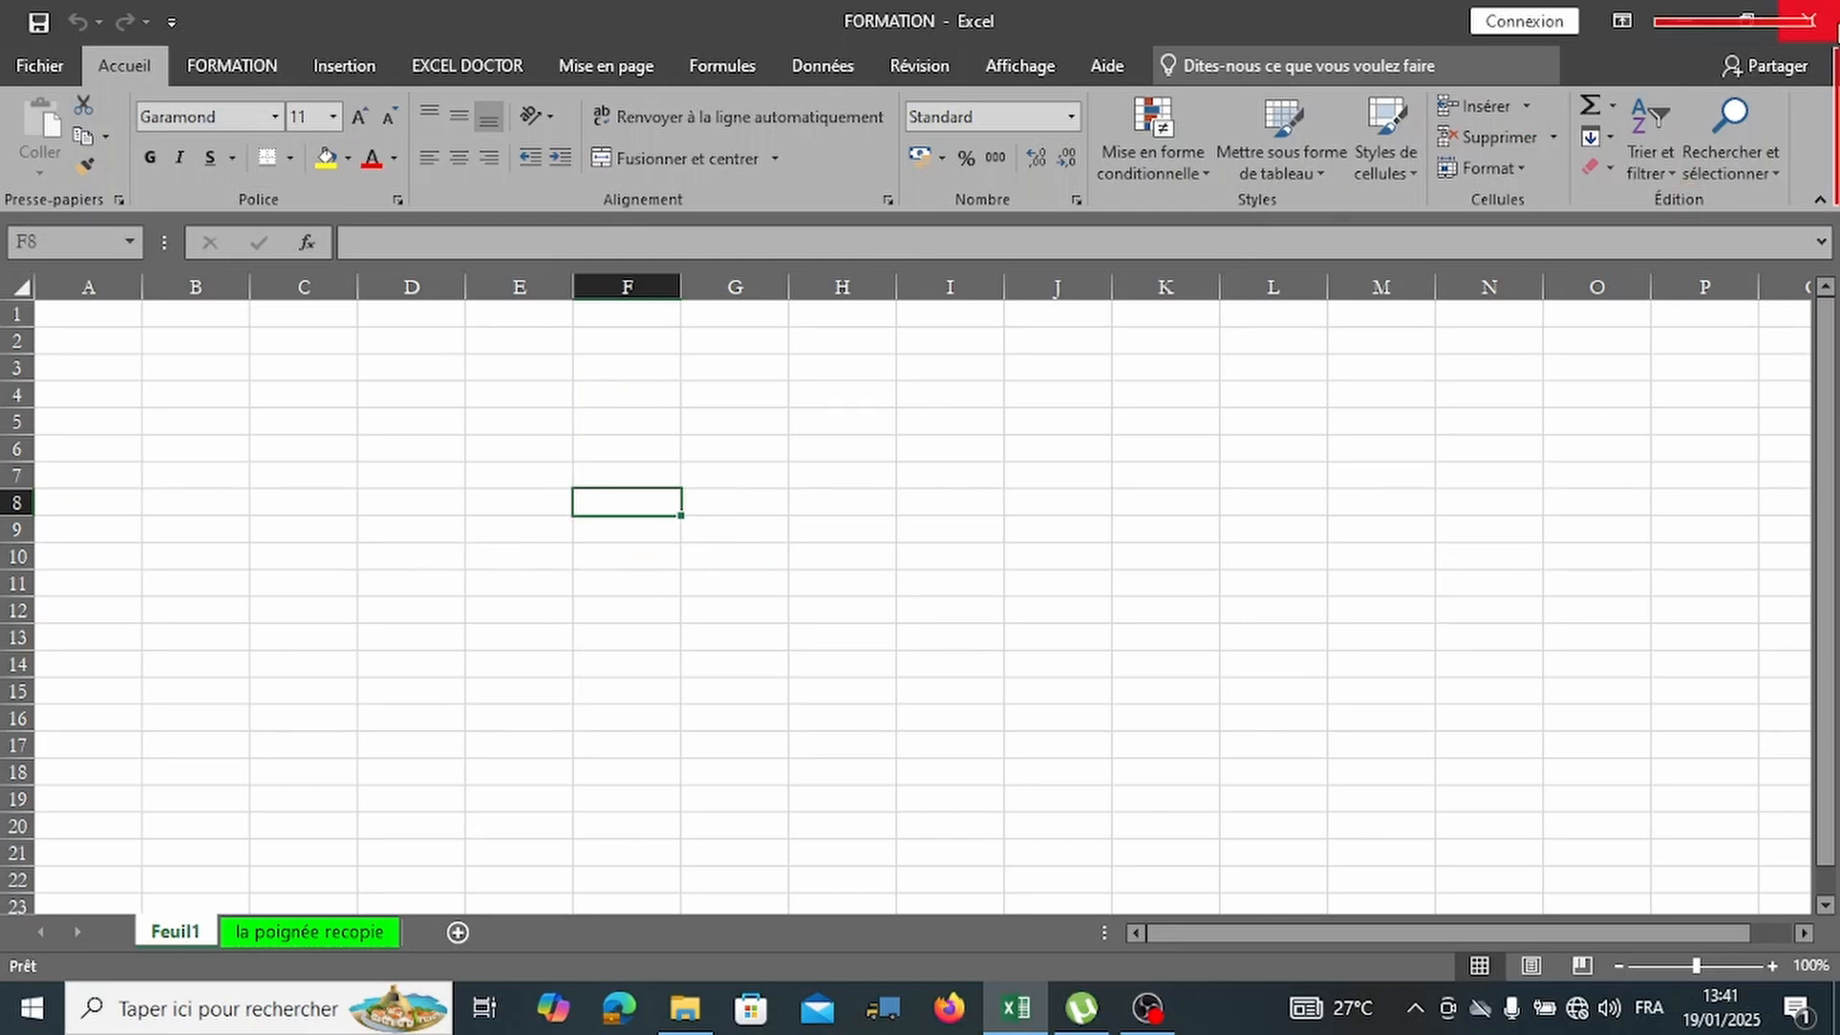
# Close the FORMATION workbook with the Excel window's close button.
pyautogui.click(1830, 28)
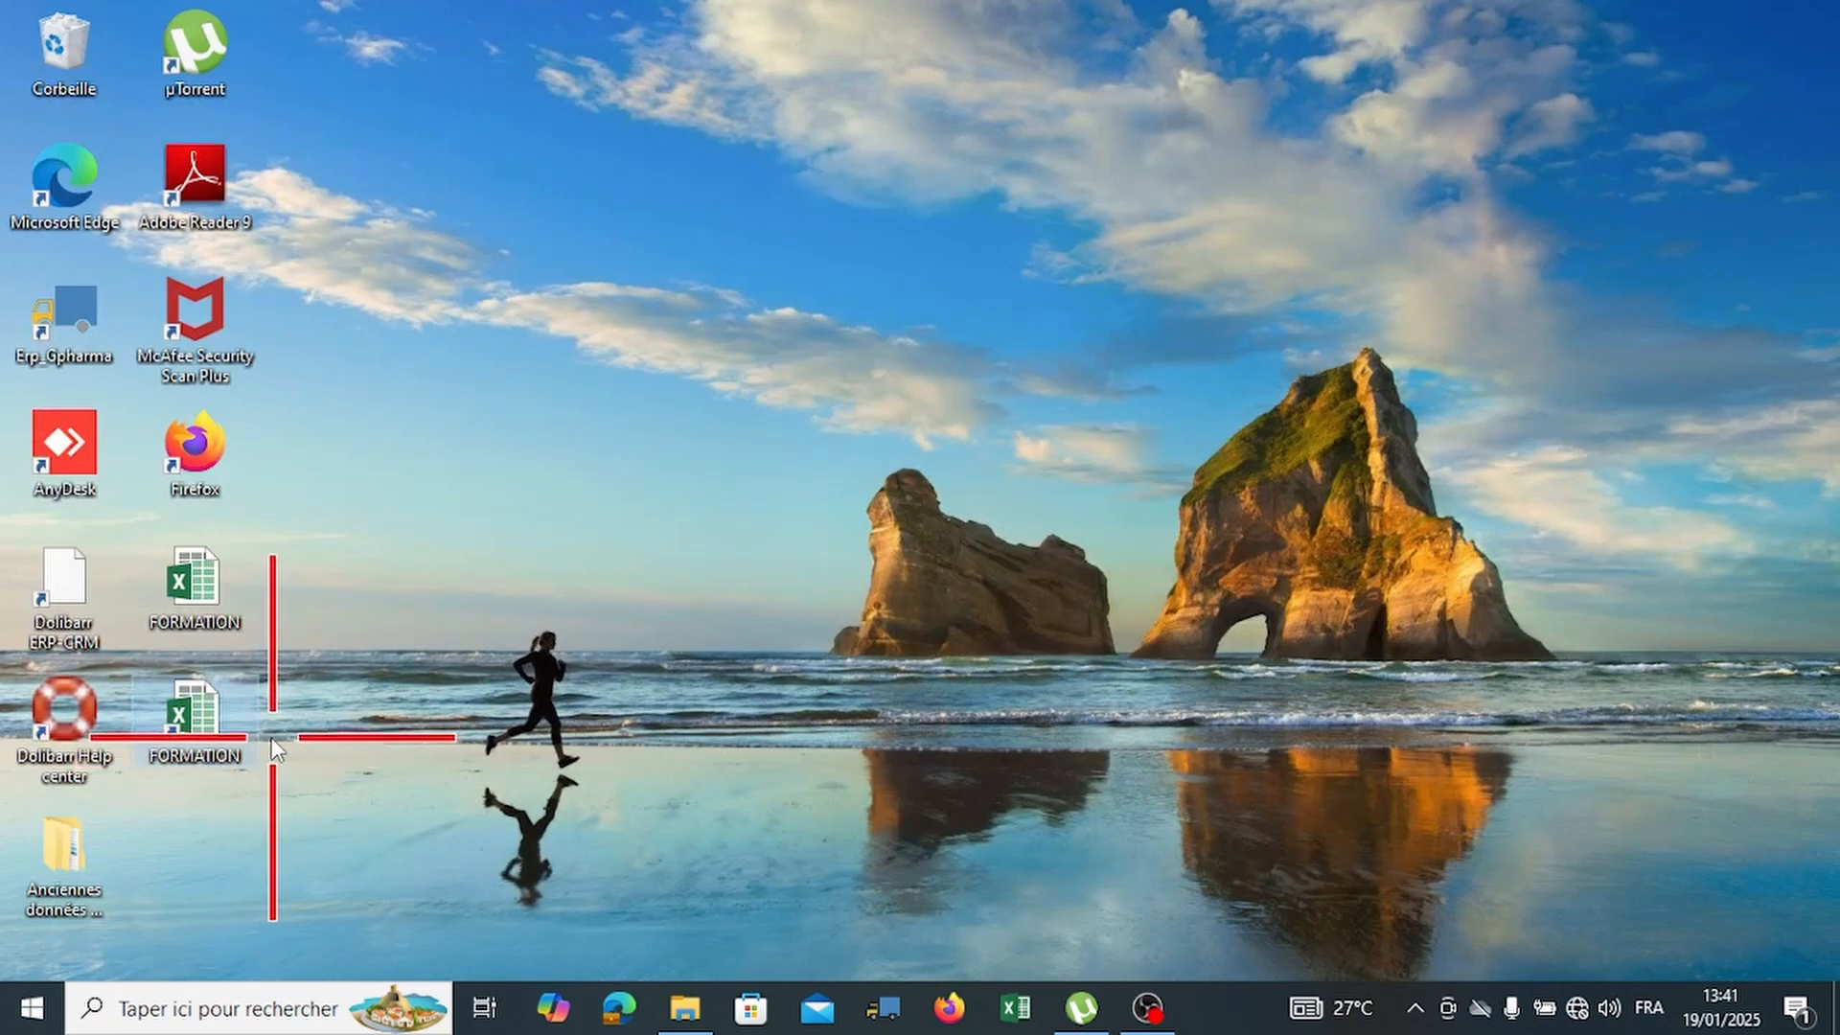
# Remove the extra FORMATION shortcuts from the desktop.
pyautogui.press('Delete')
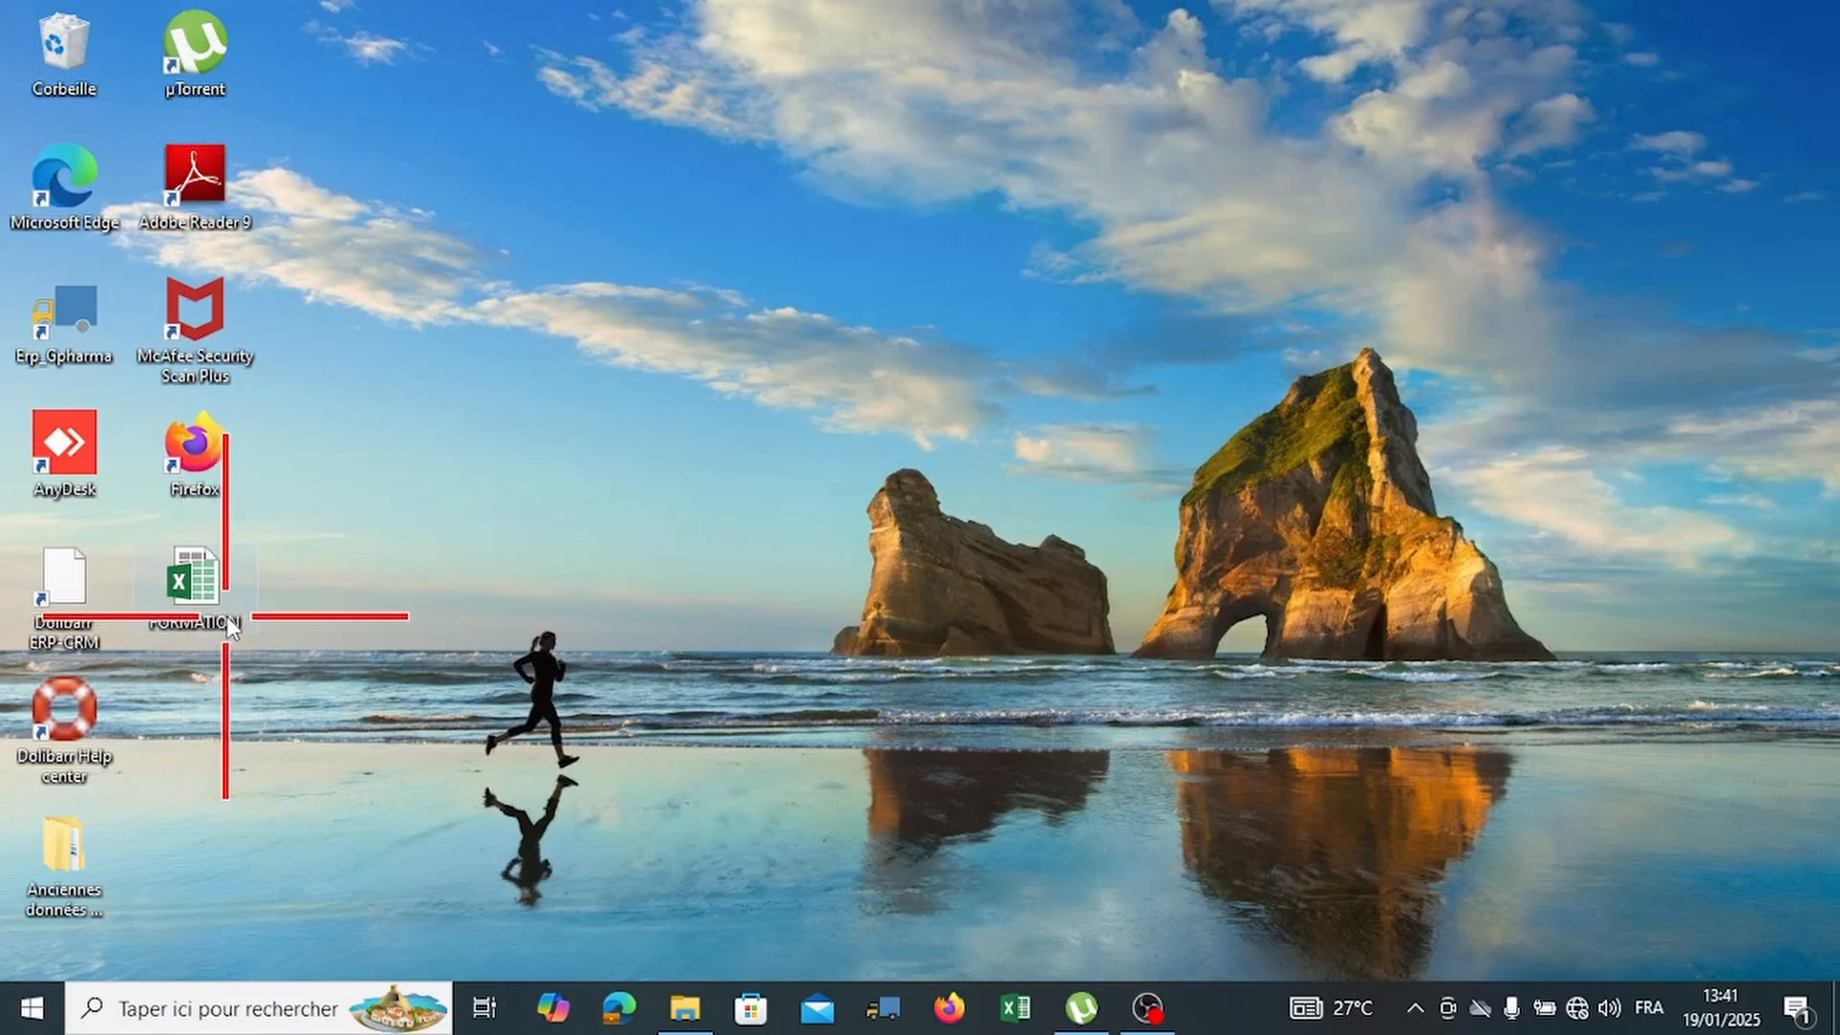
pyautogui.moveTo(226, 623); pyautogui.dragTo(240, 730)
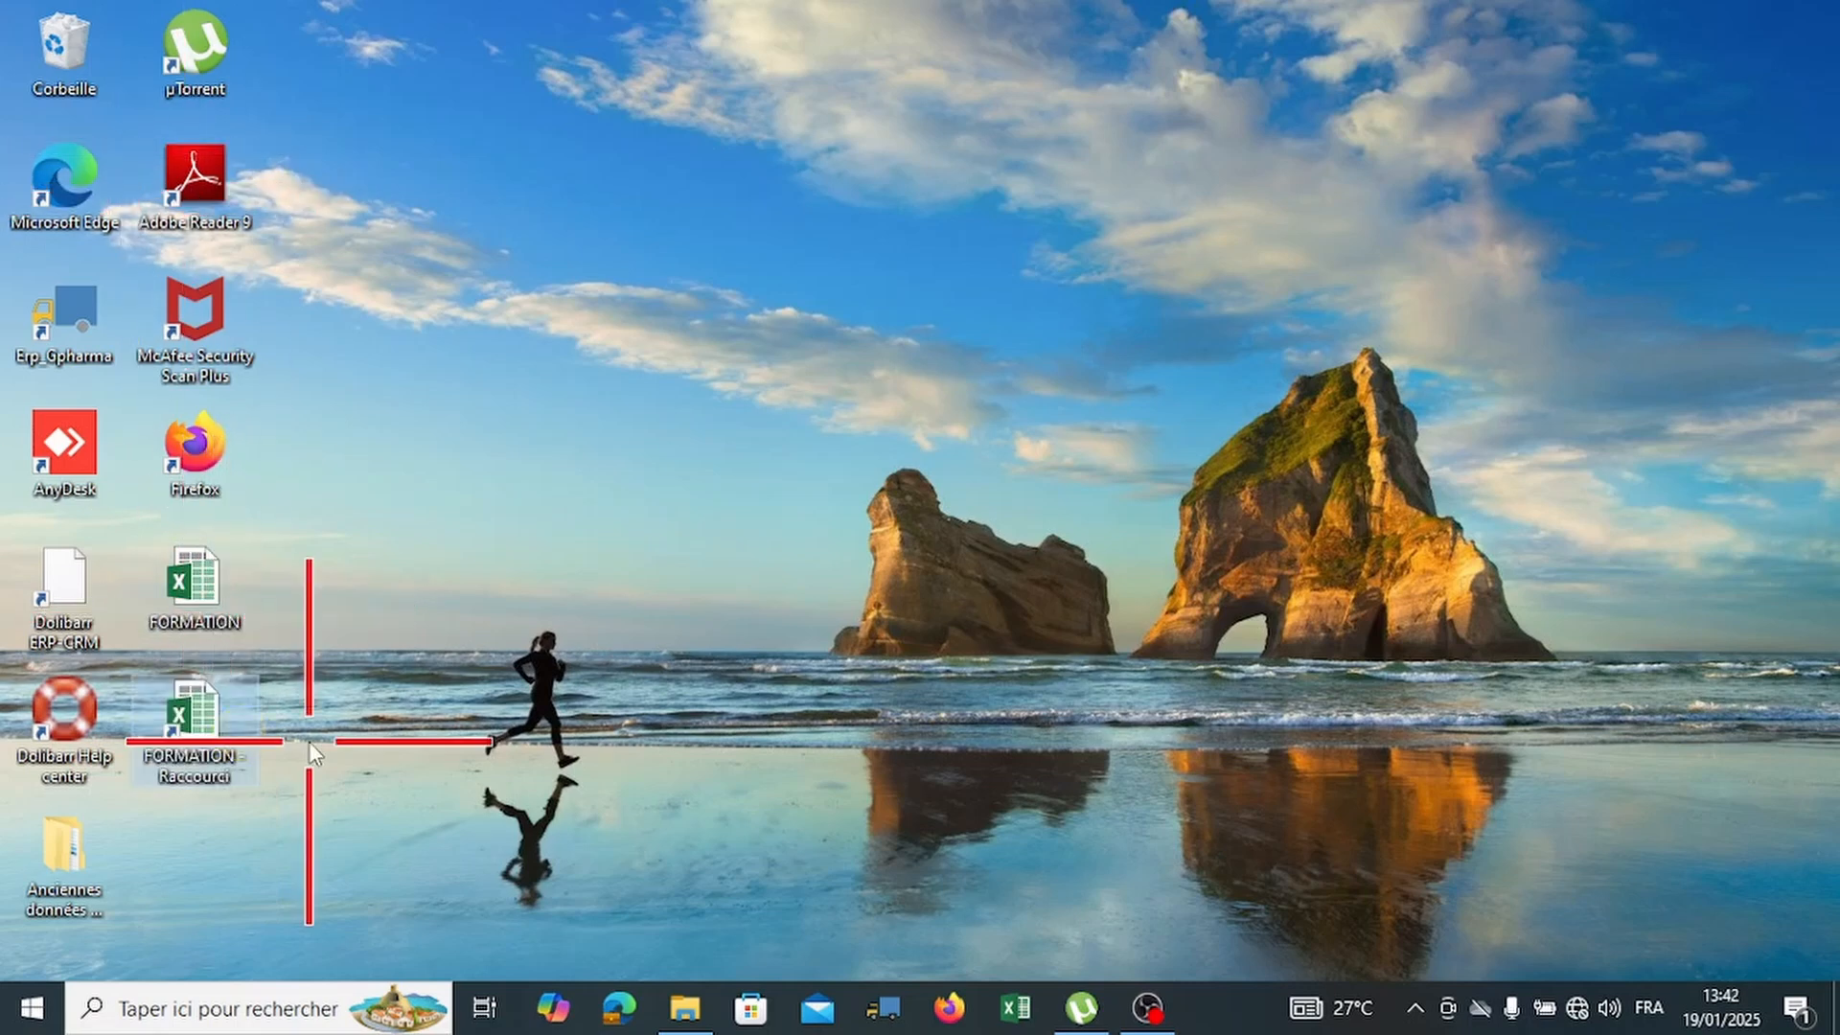
pyautogui.press('Delete')
# Create a 'FORMATION - Raccourci' shortcut with Créer un raccourci on the FORMATION file.
pyautogui.click(226, 587)
pyautogui.rightClick(227, 586)
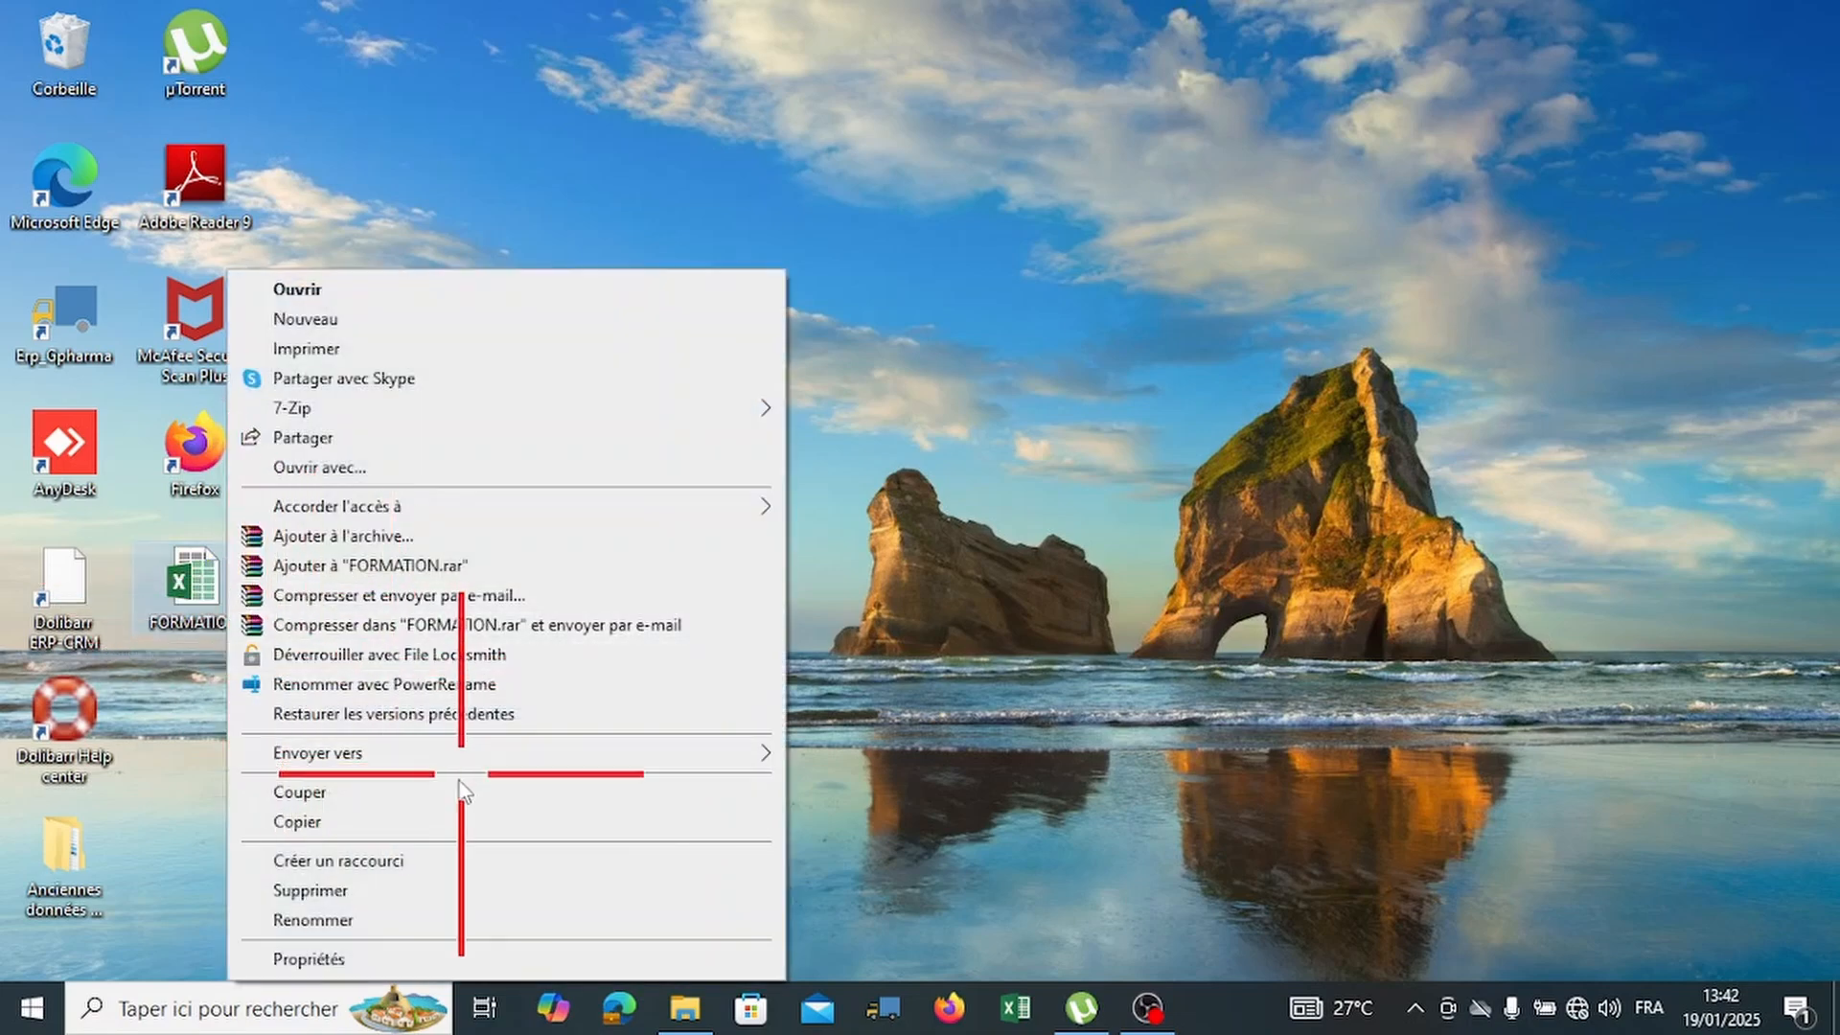
pyautogui.click(394, 867)
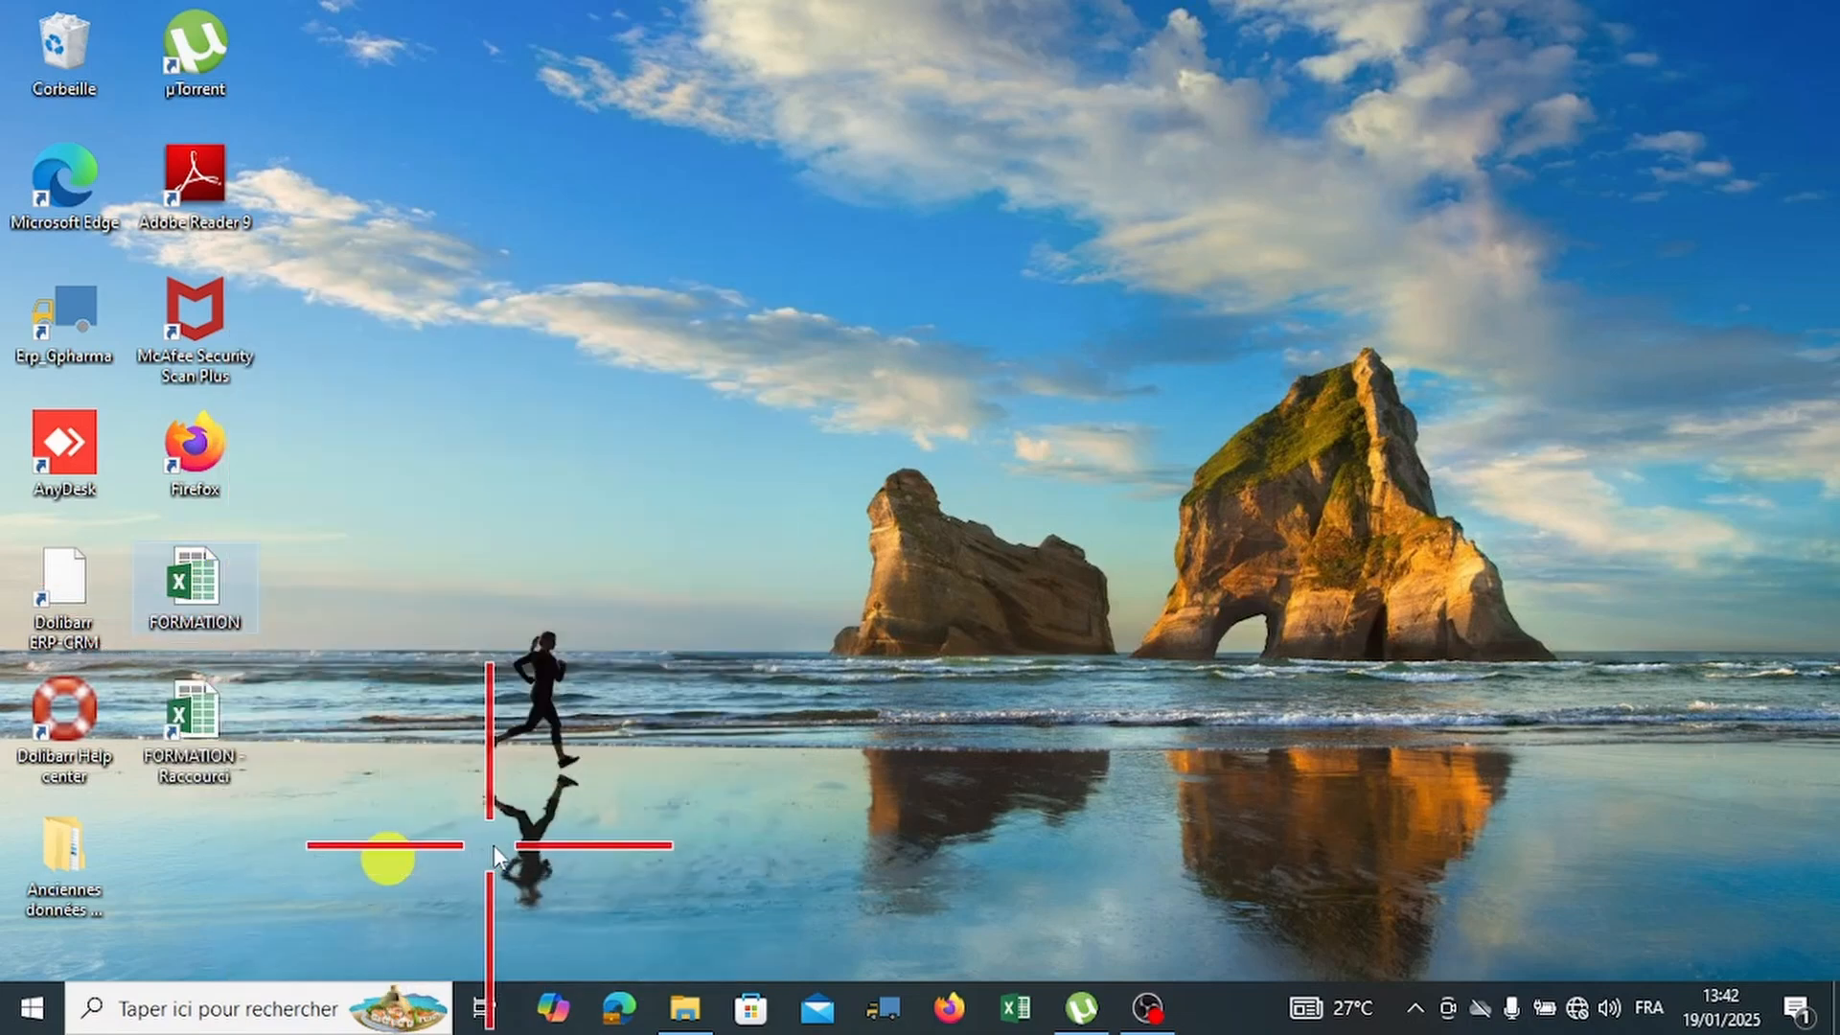
pyautogui.rightClick(236, 711)
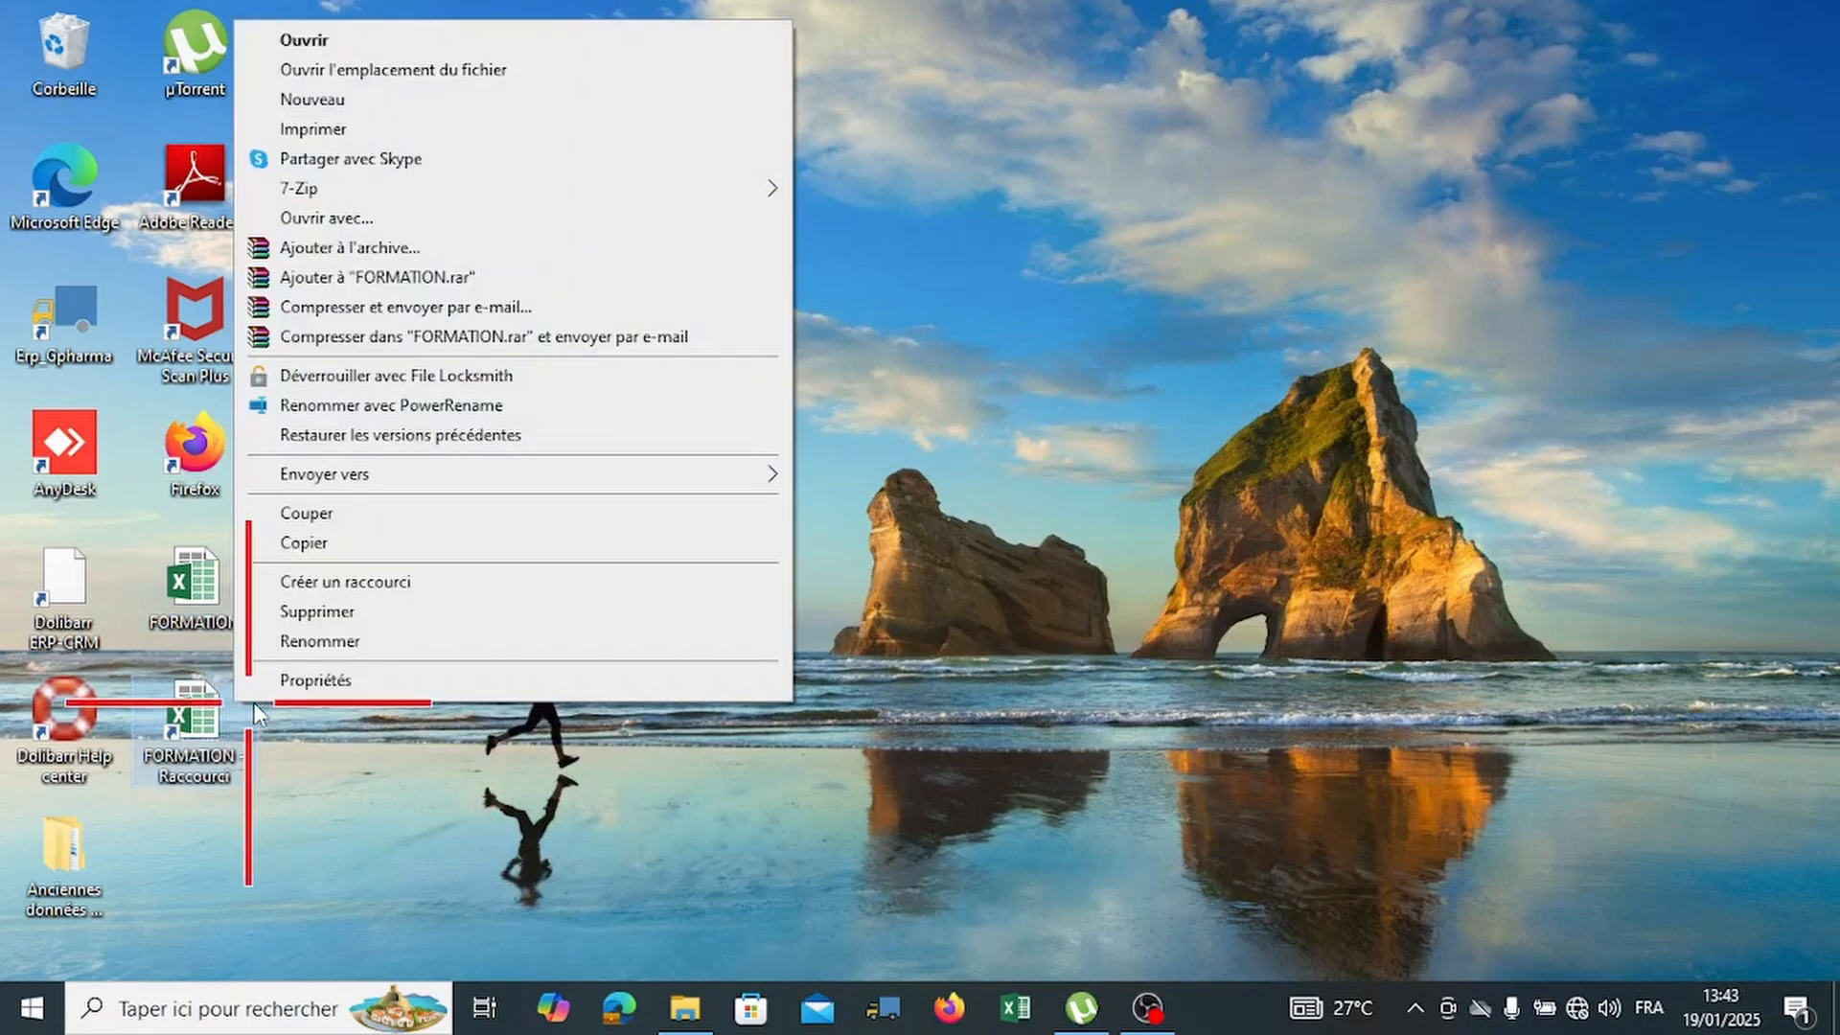
# Set Ctrl+Alt+E as the shortcut's Touche de raccourci in Propriétés and confirm with OK.
pyautogui.click(326, 682)
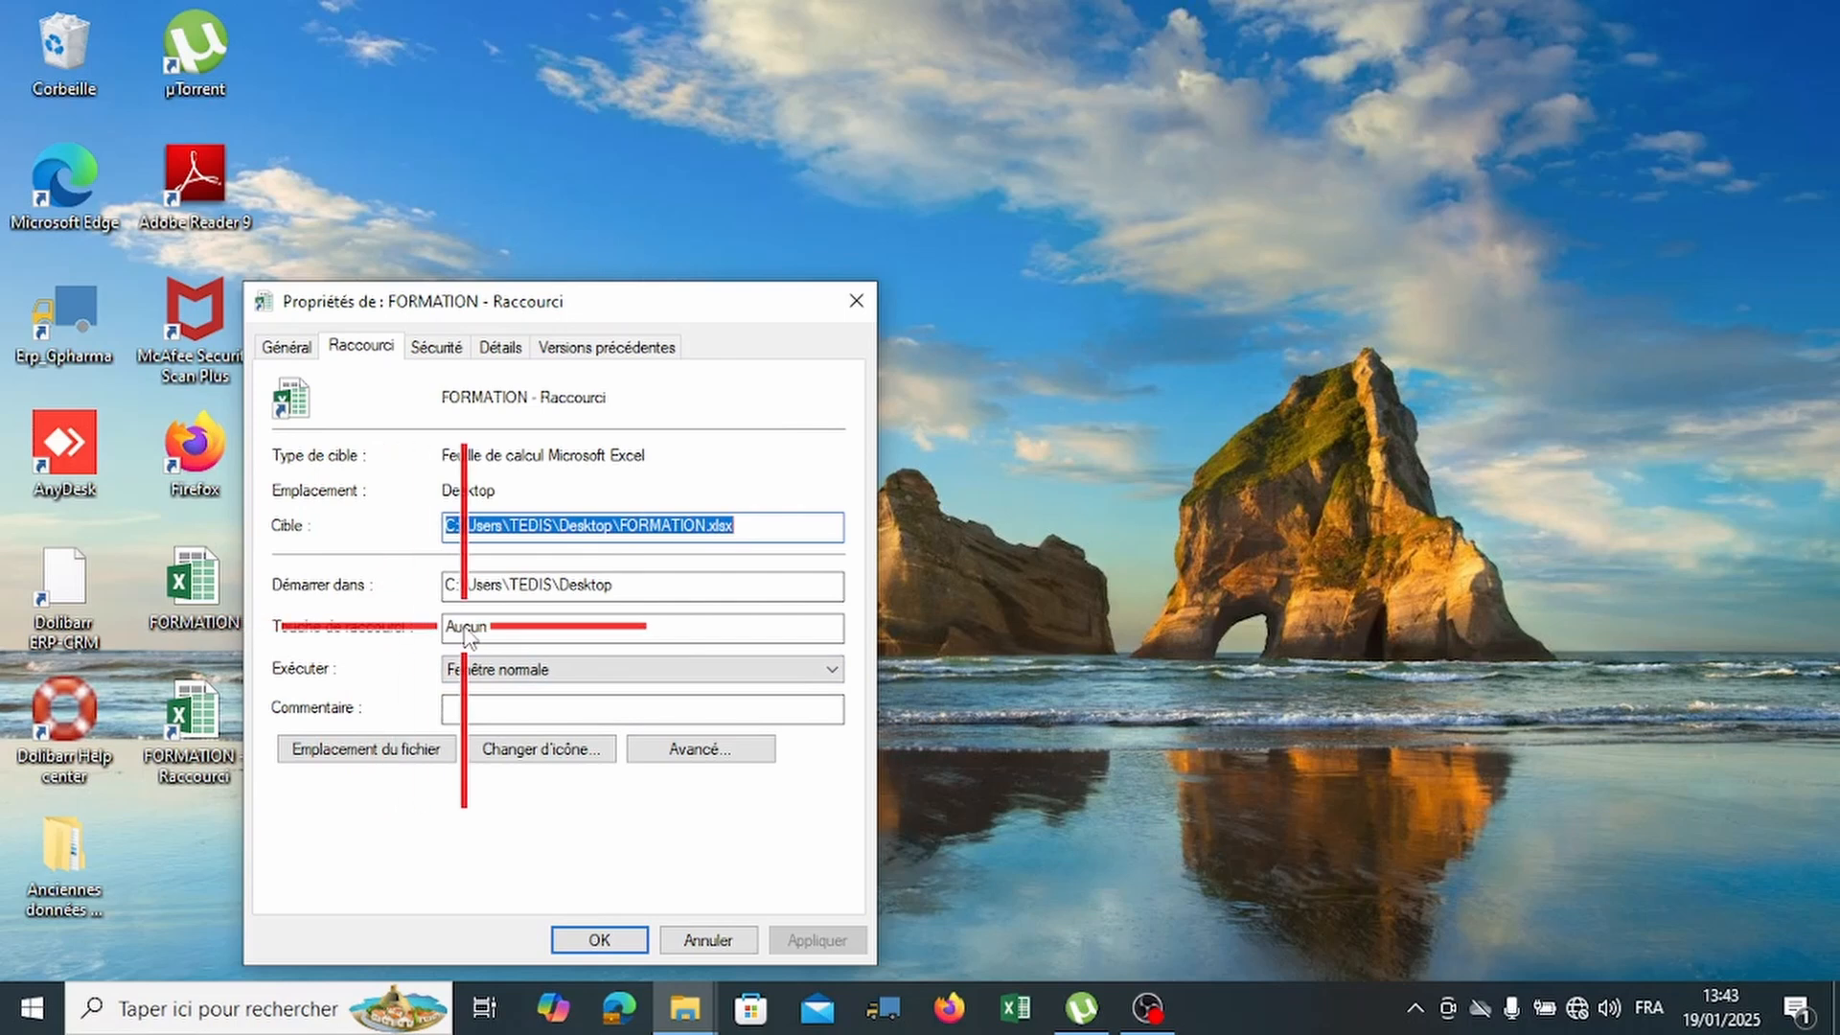
pyautogui.click(293, 347)
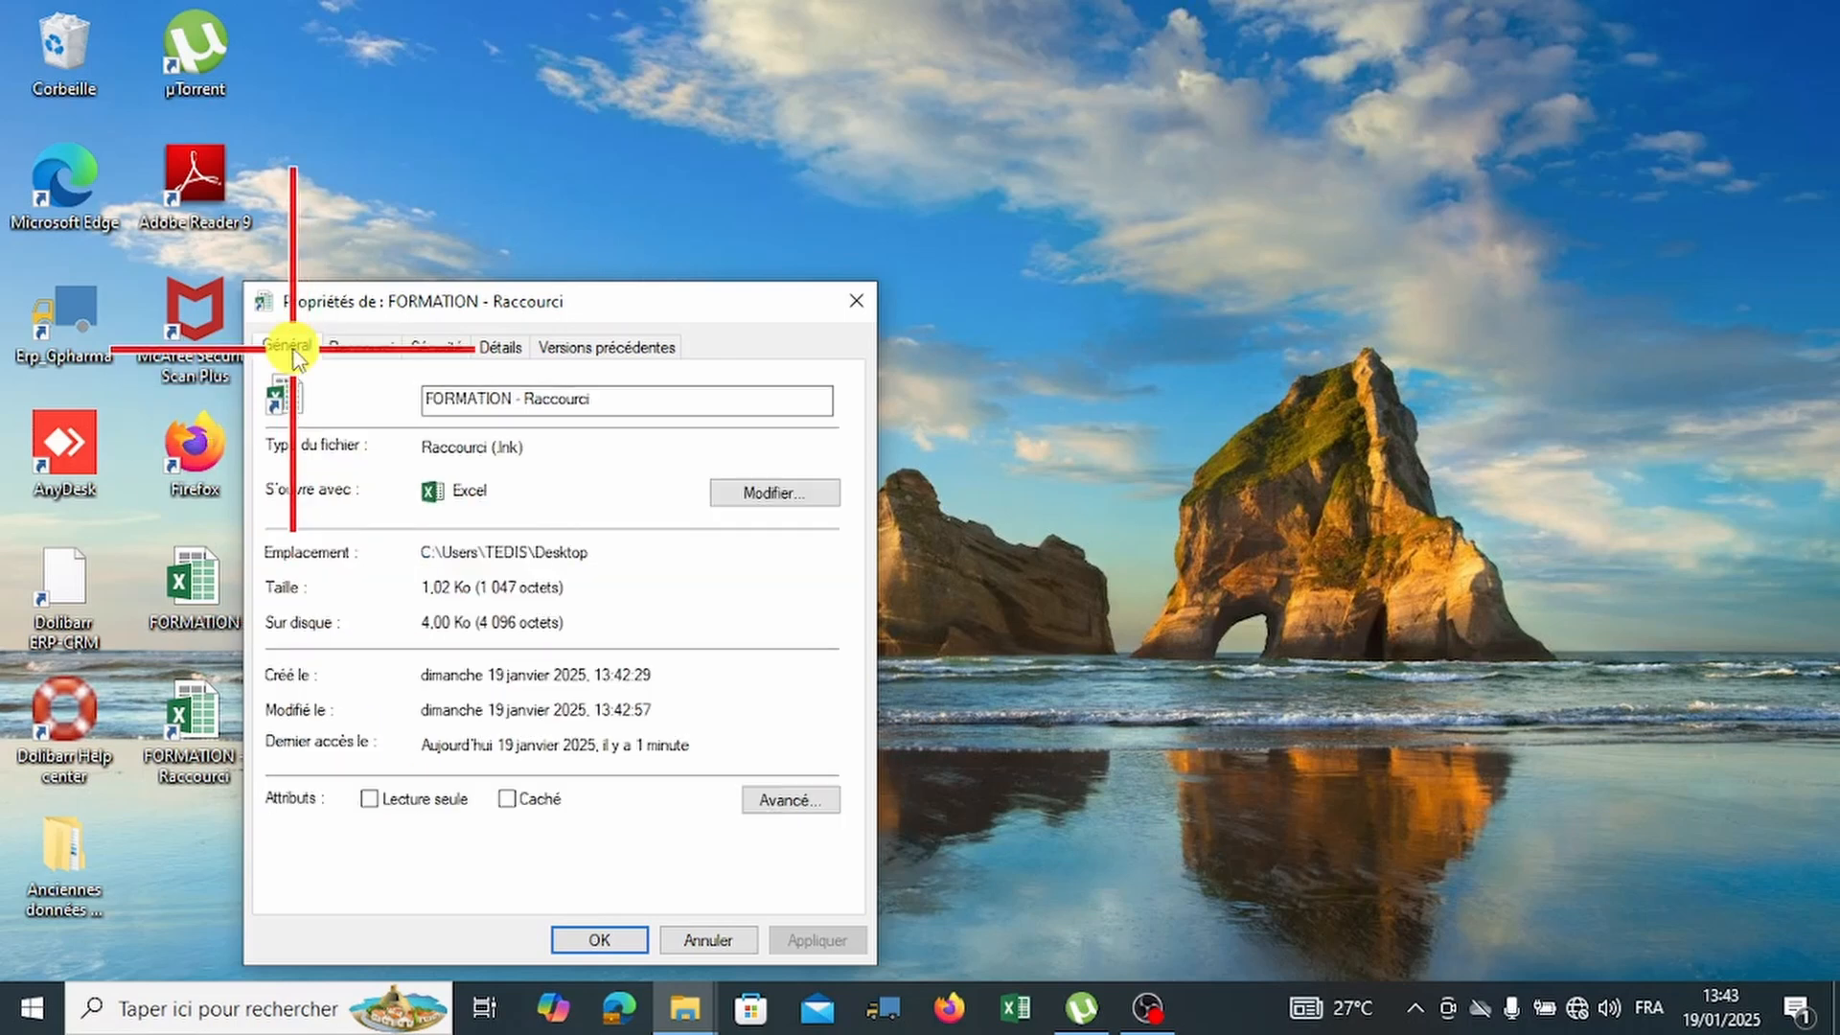
pyautogui.click(362, 347)
pyautogui.click(439, 347)
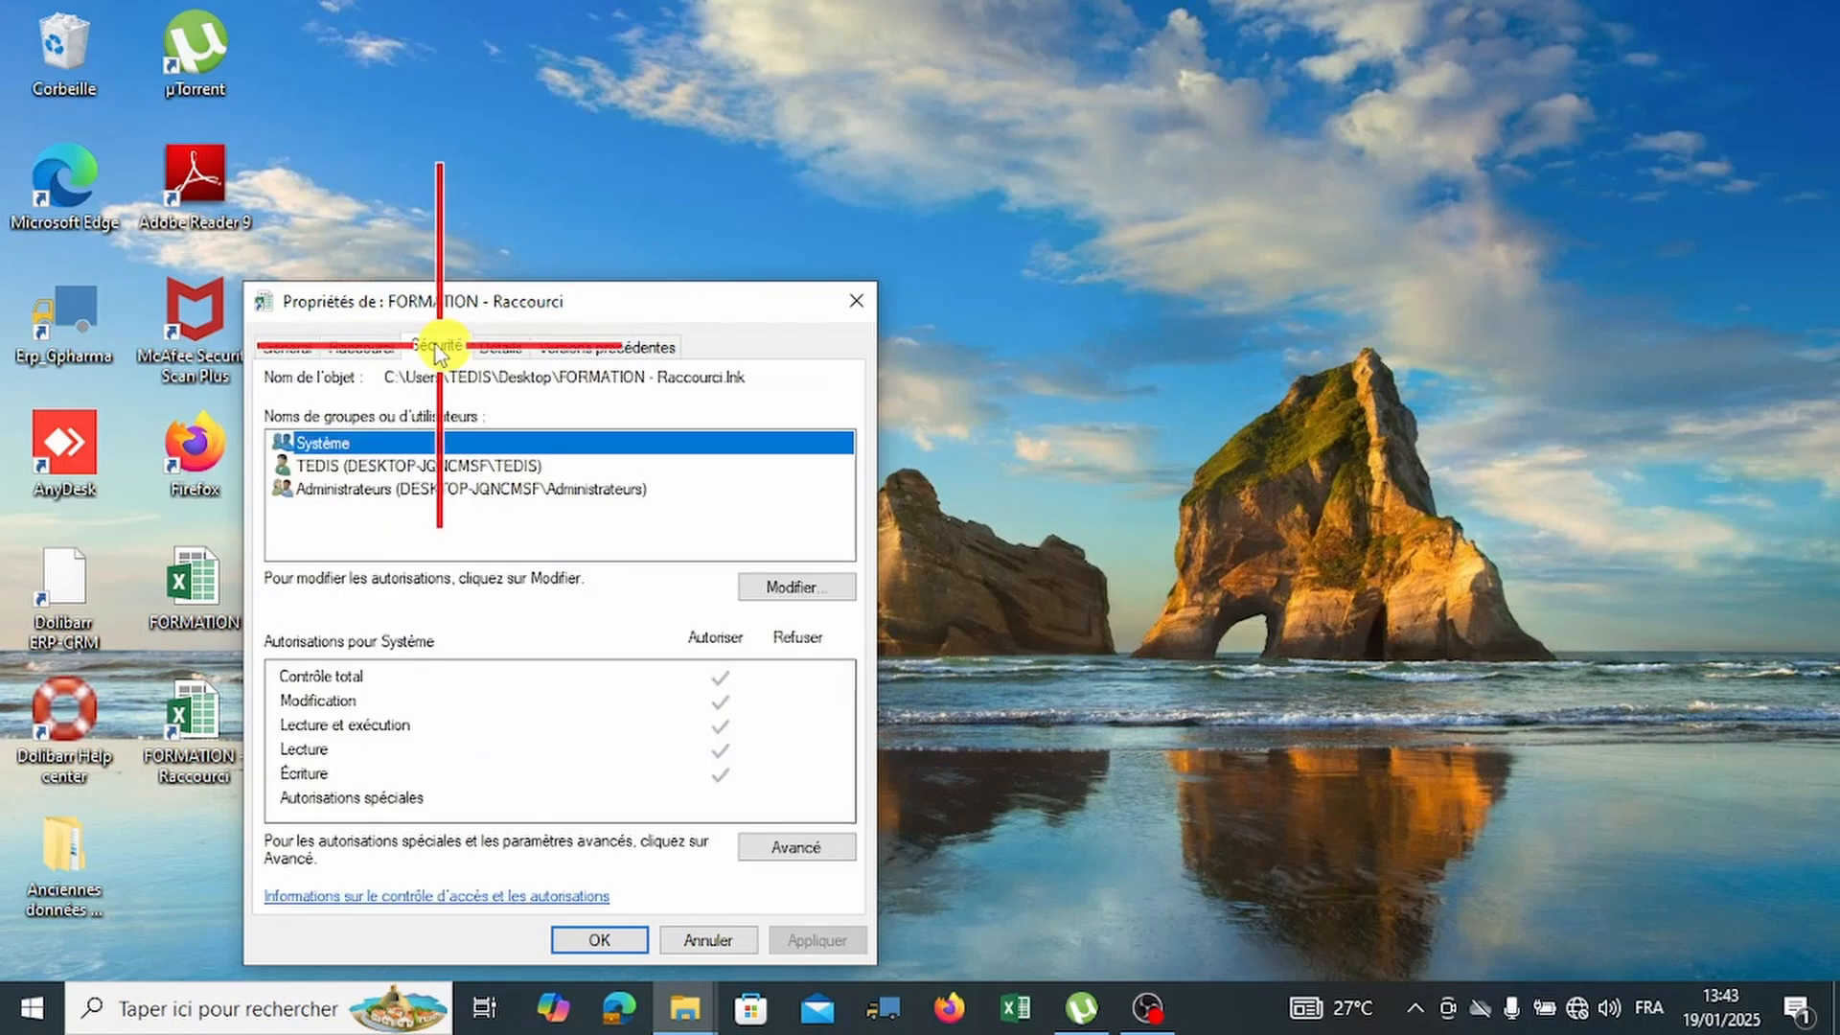
pyautogui.click(373, 347)
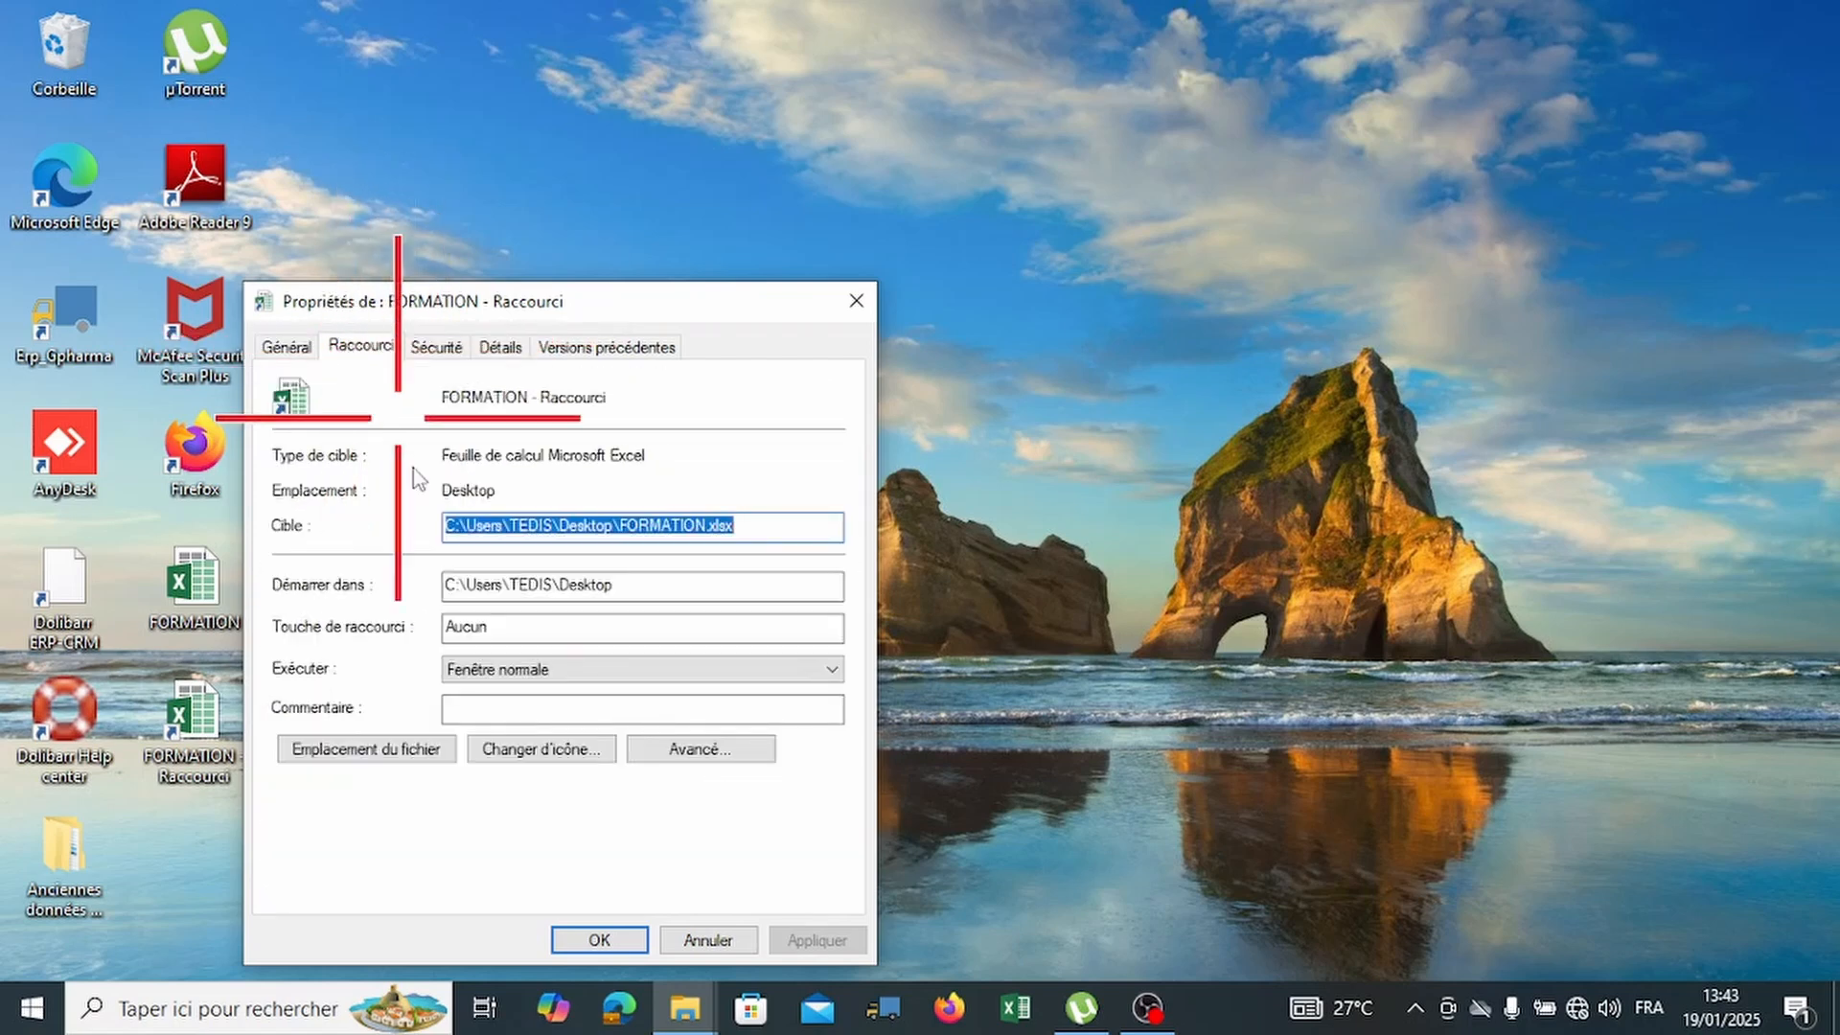
pyautogui.click(493, 625)
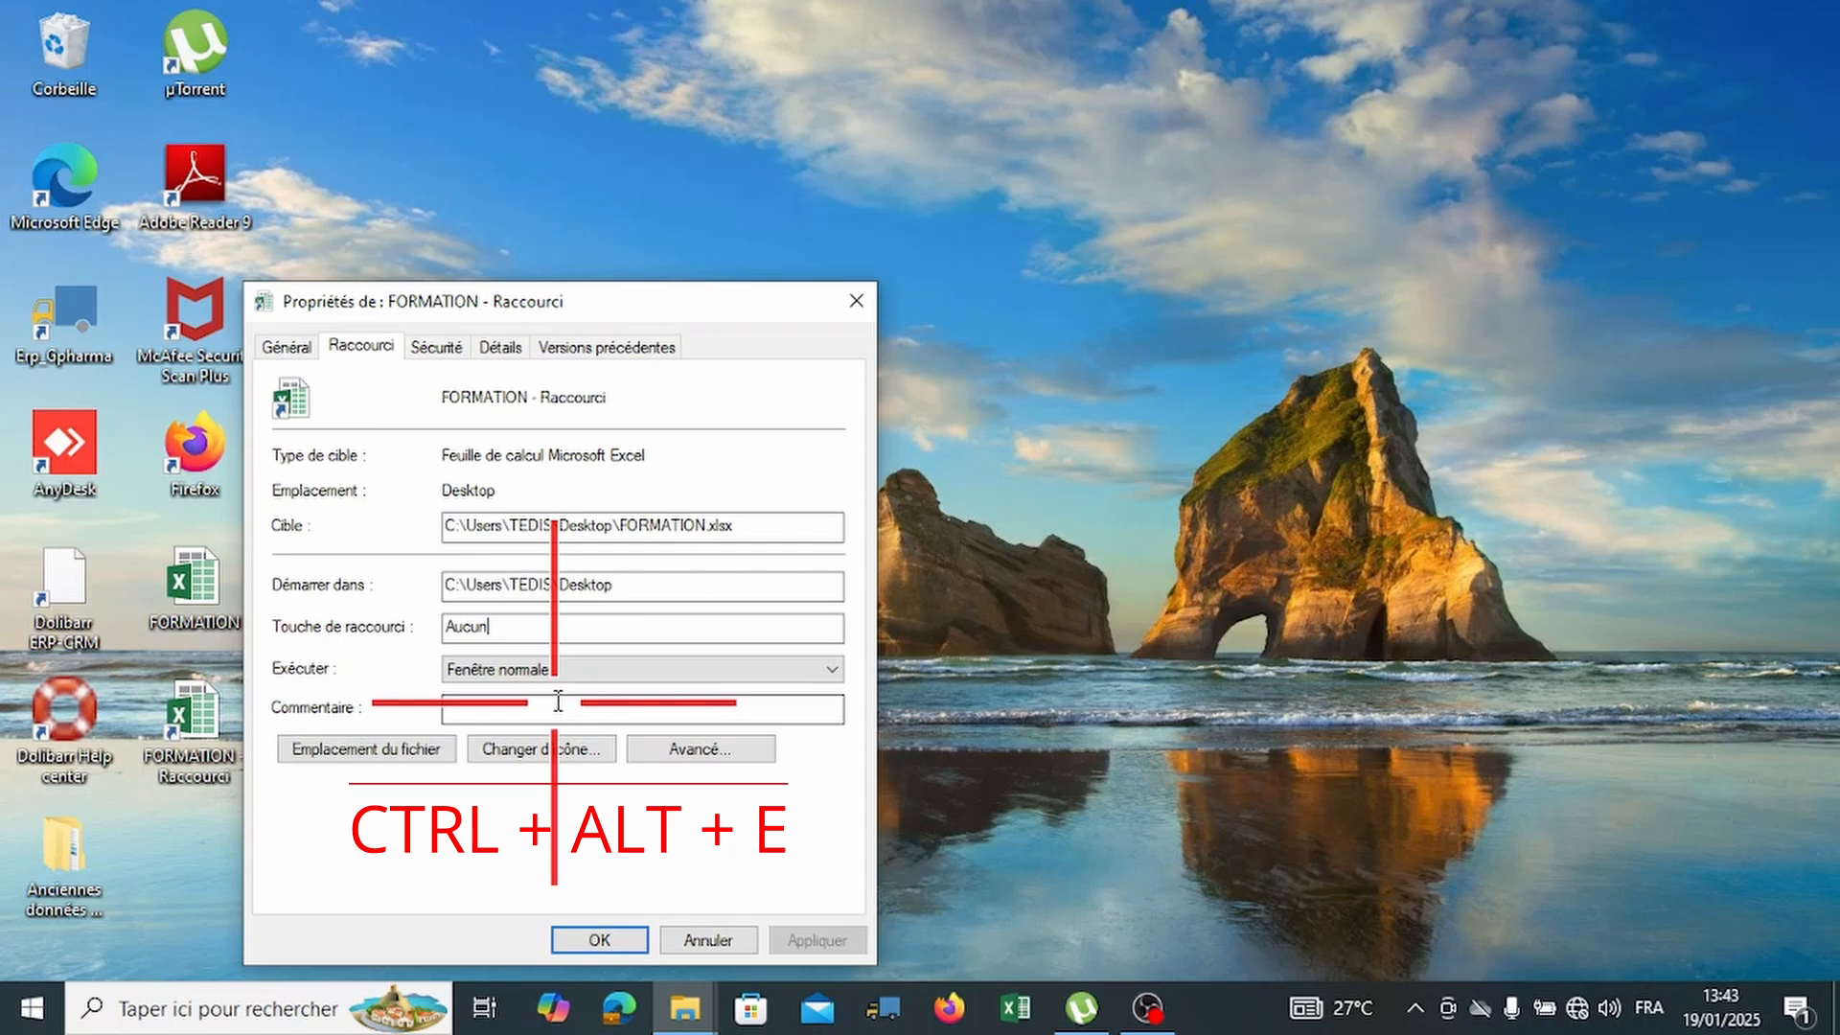
pyautogui.hotkey('ctrl', 'alt', 'e')
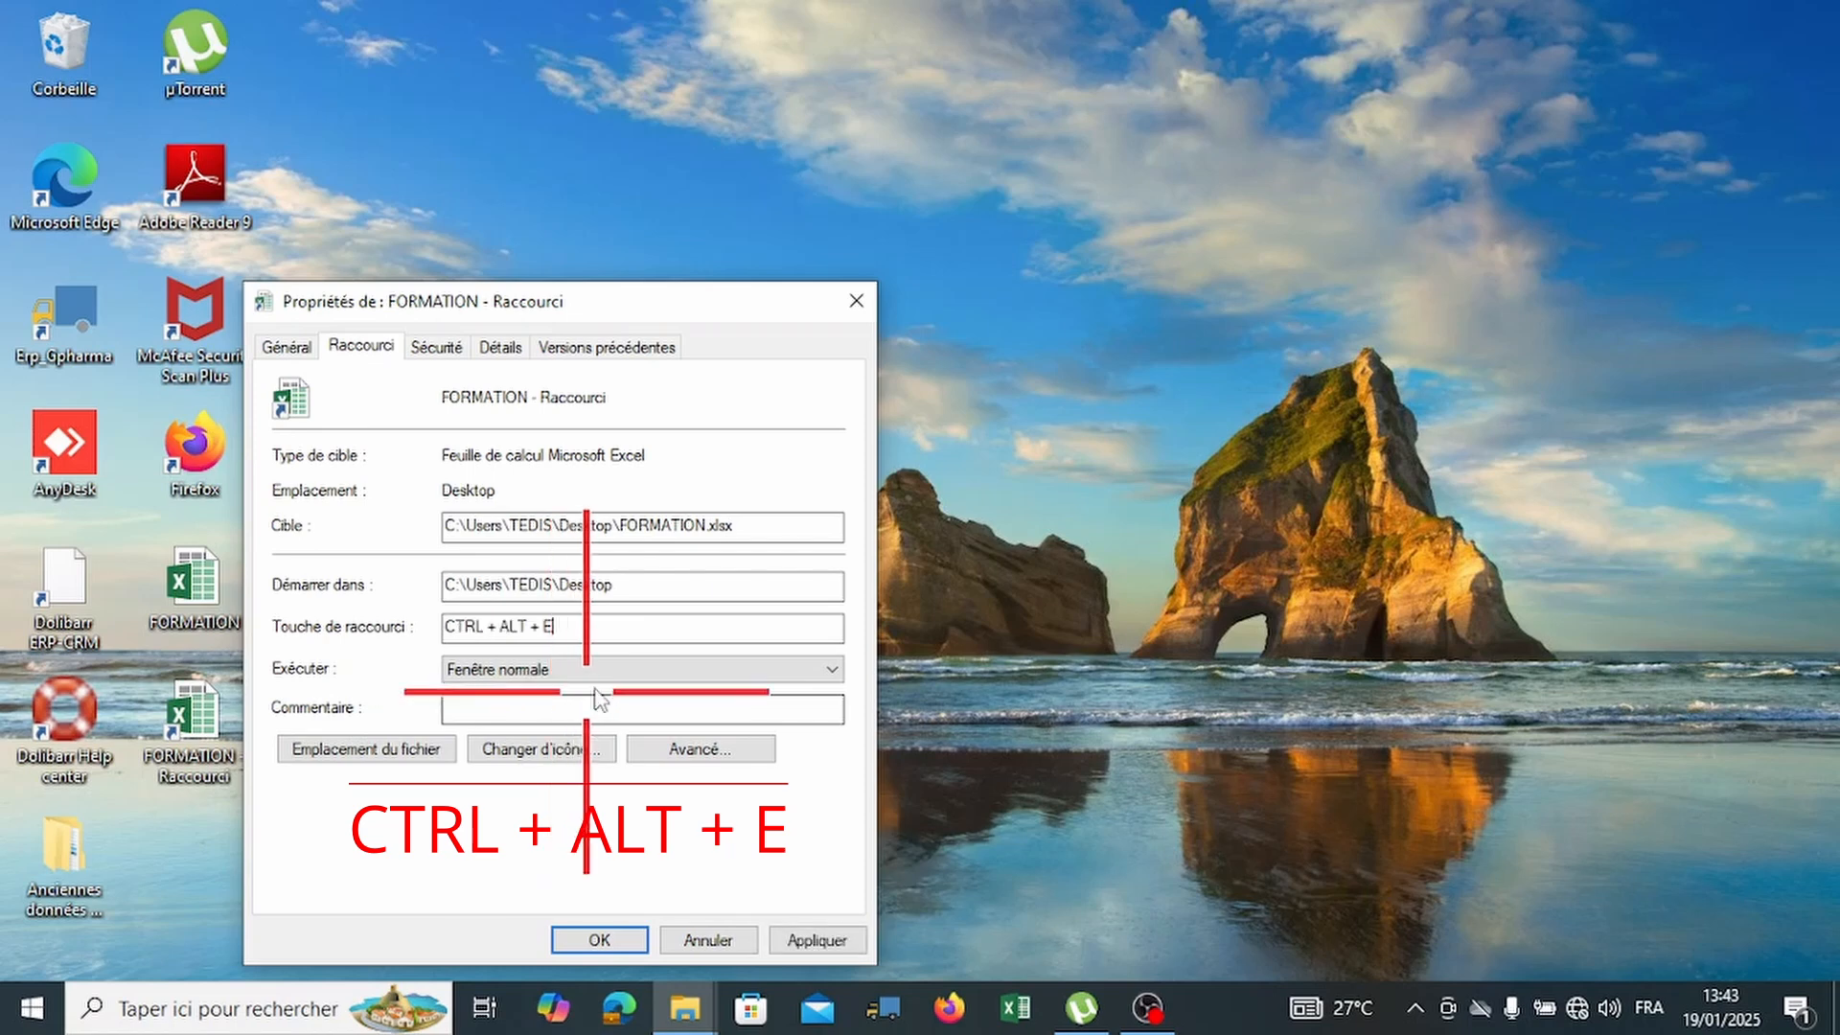
pyautogui.click(603, 941)
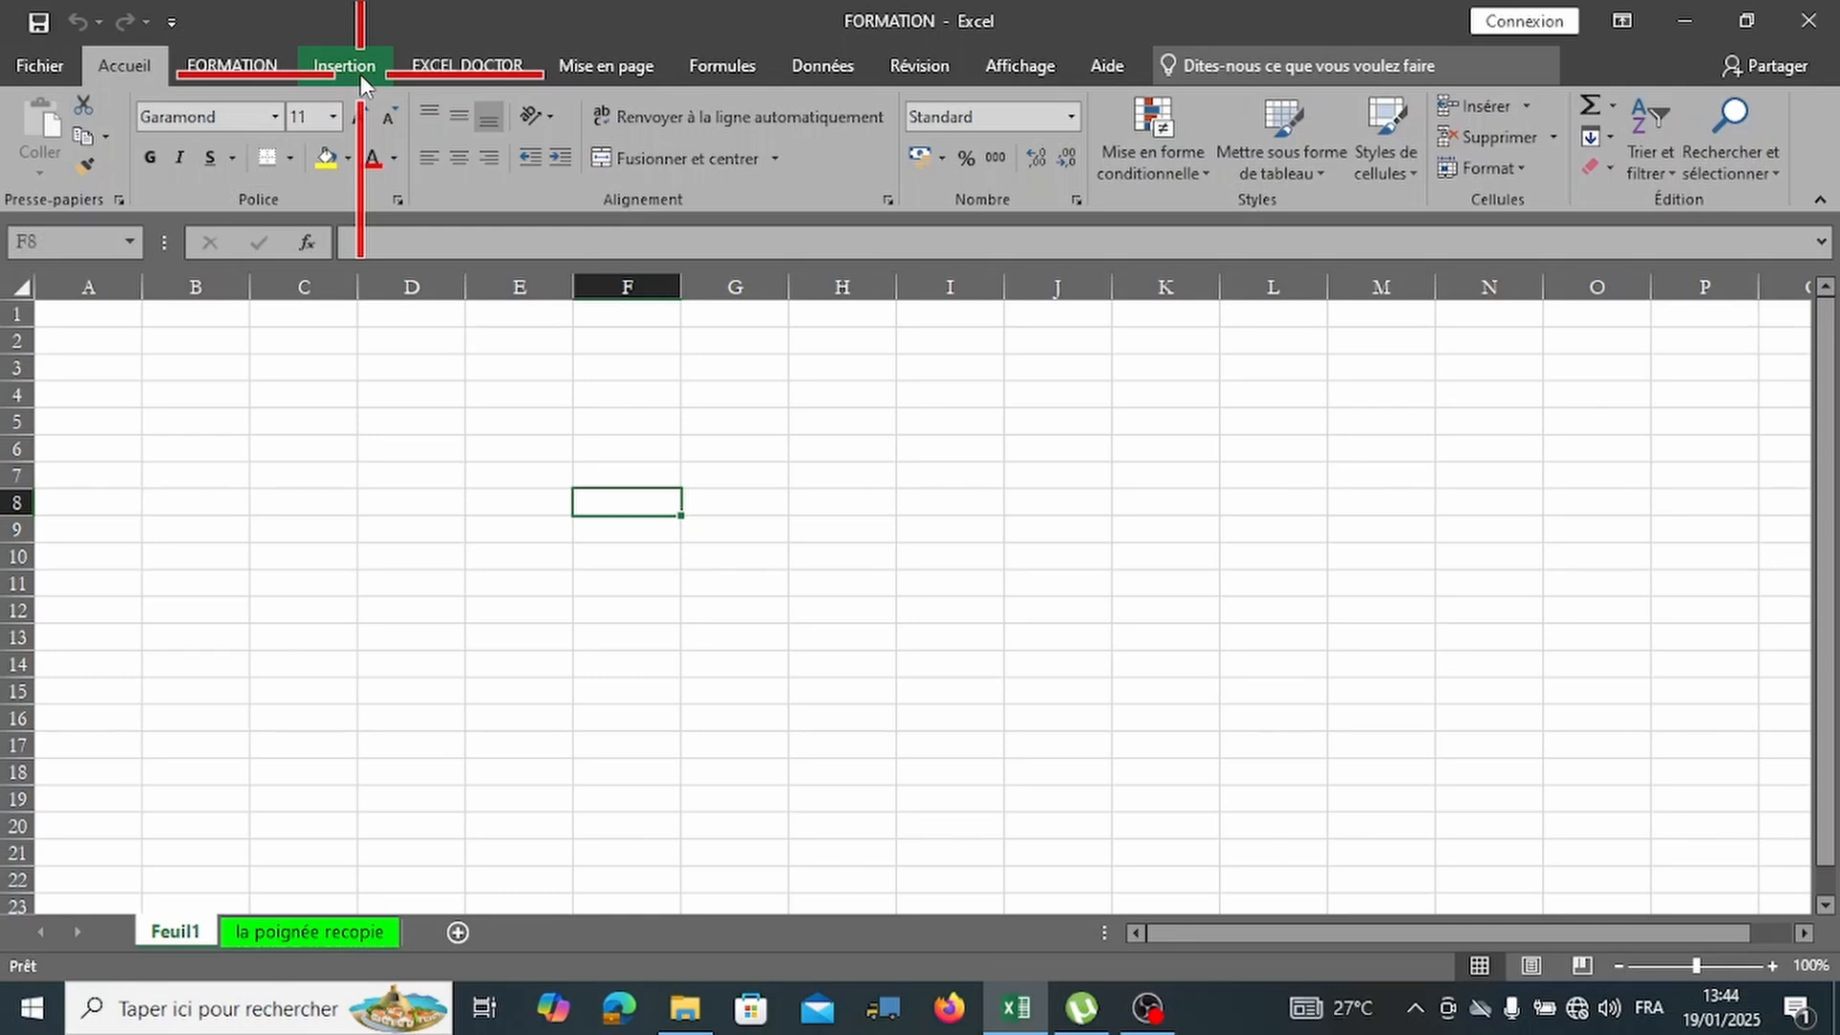
# Show the Fichier backstage Informations page for the FORMATION workbook.
pyautogui.click(59, 73)
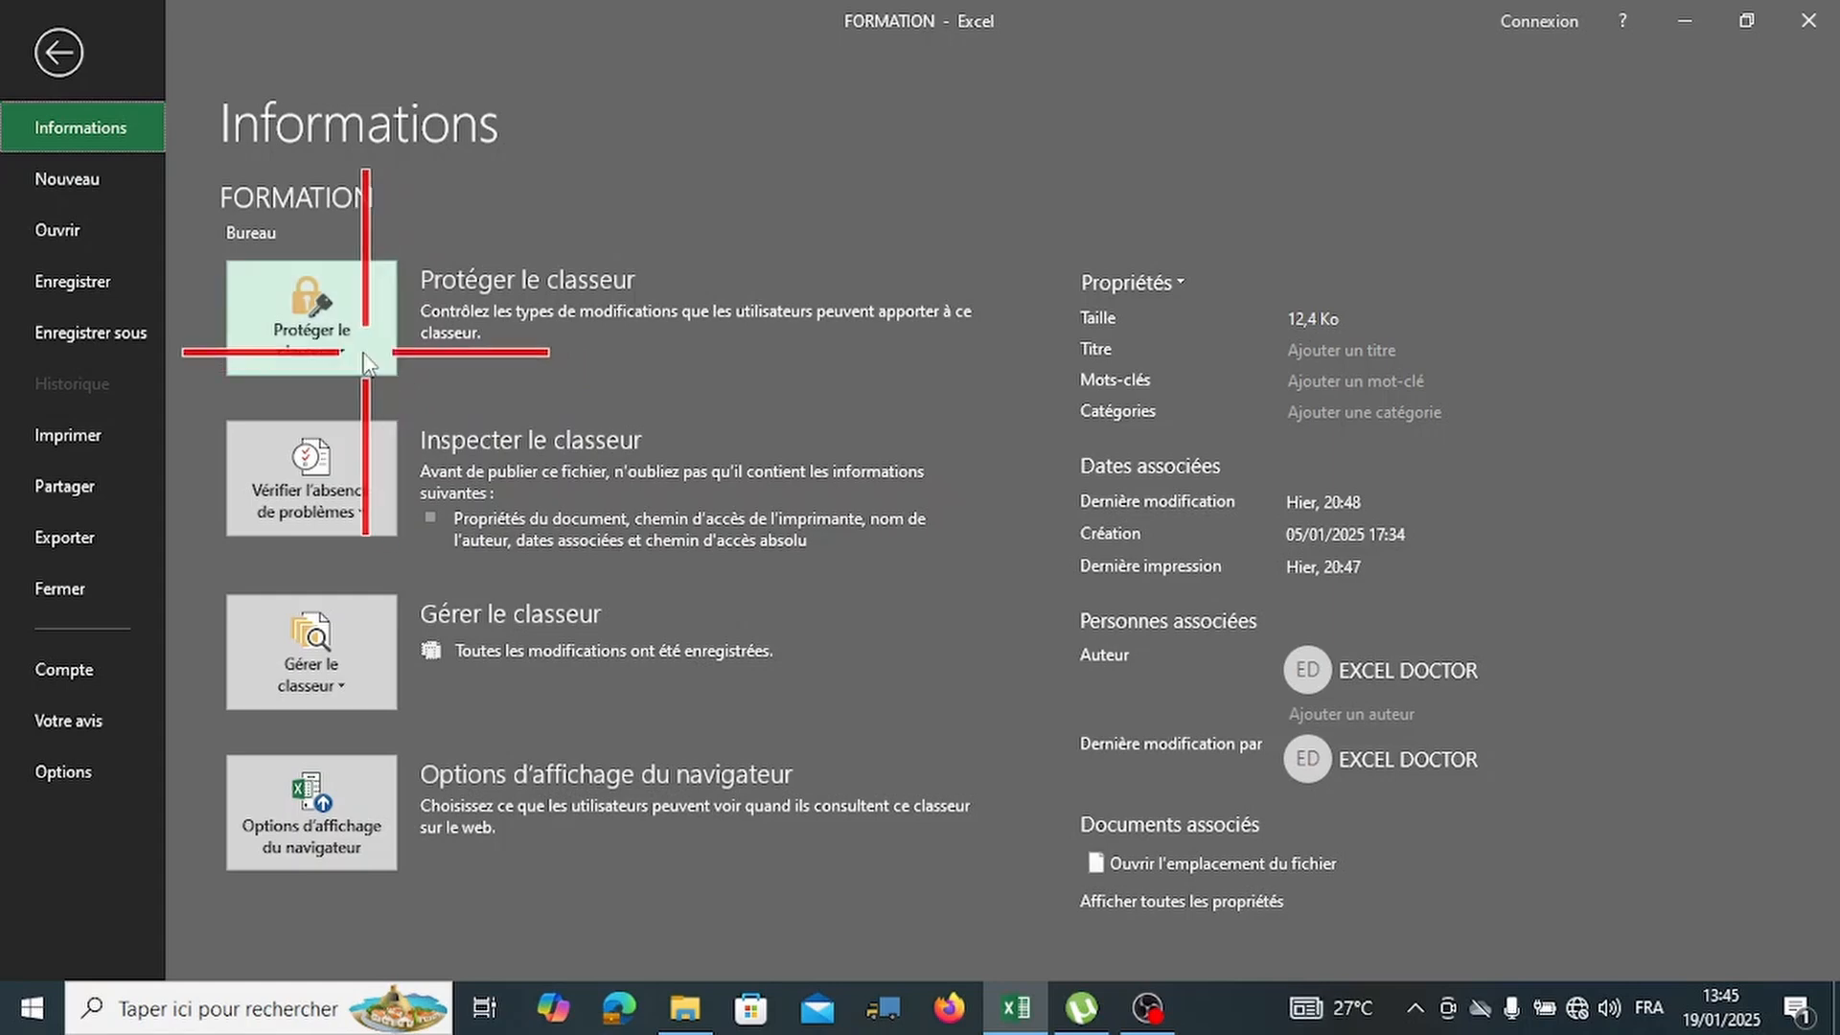
# Choose Toujours ouvrir en lecture seule under Protéger le classeur.
pyautogui.click(360, 349)
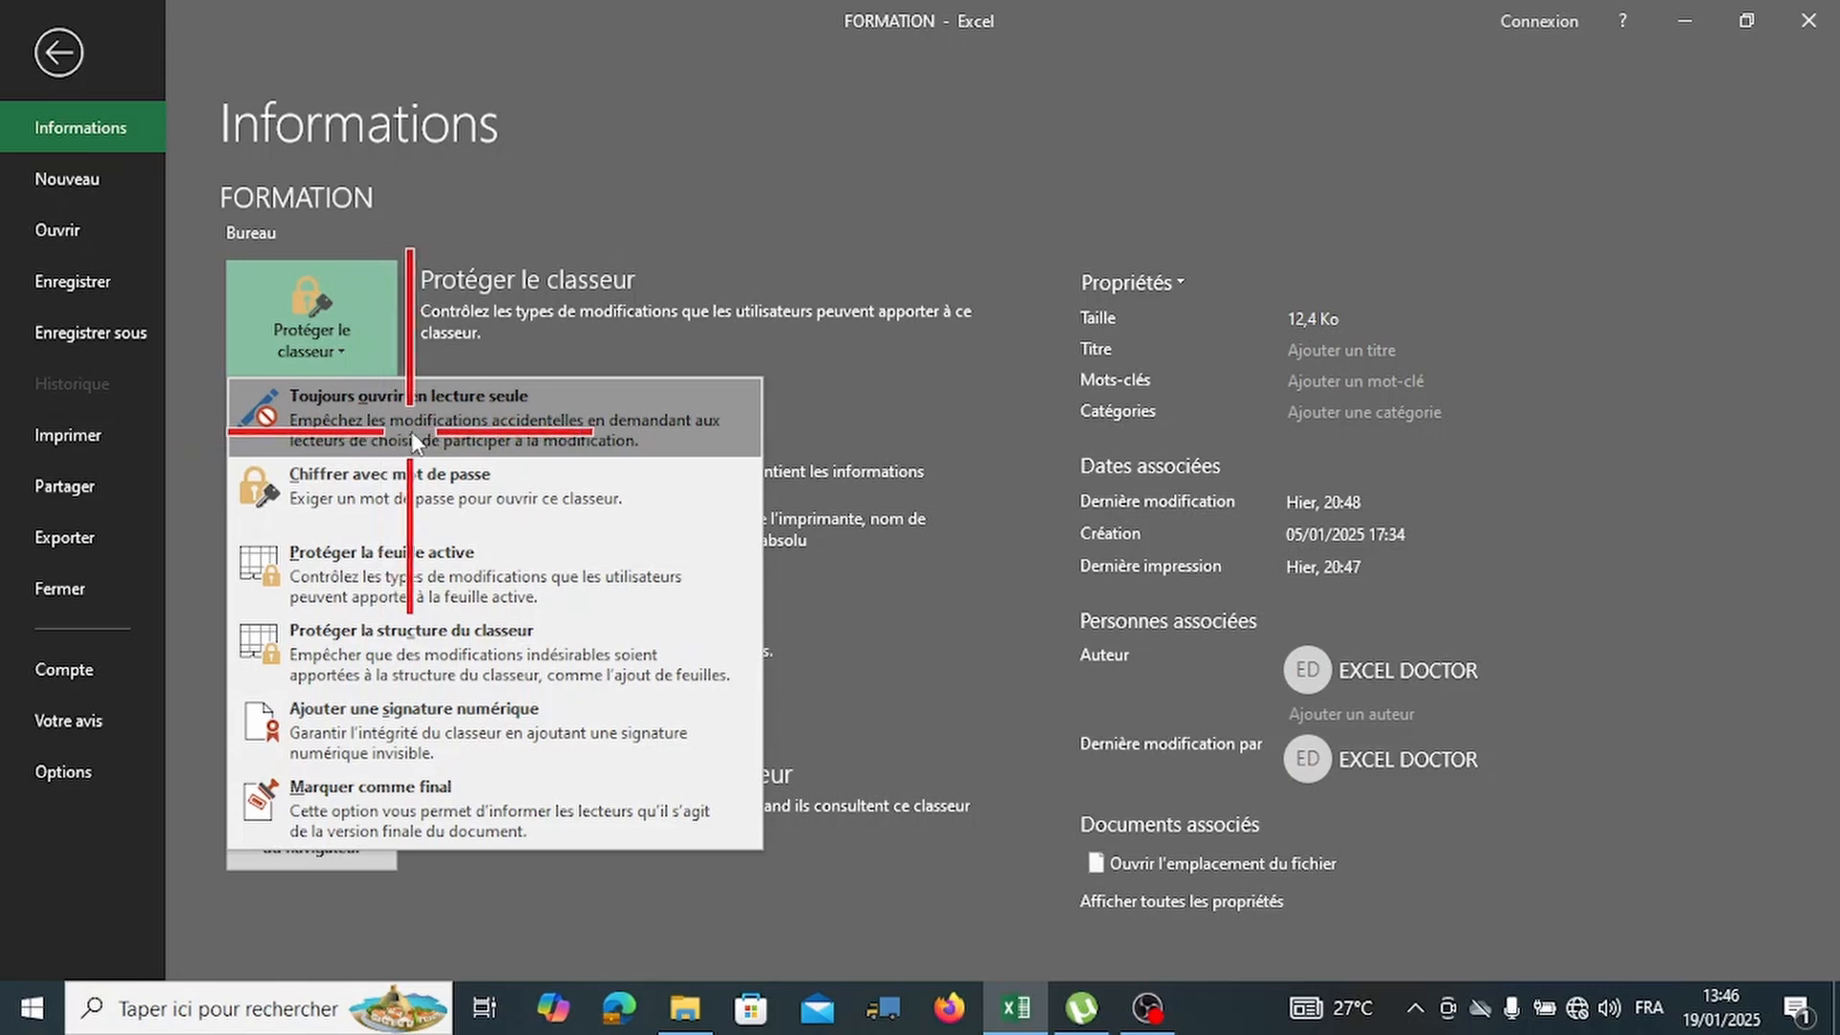
pyautogui.click(500, 436)
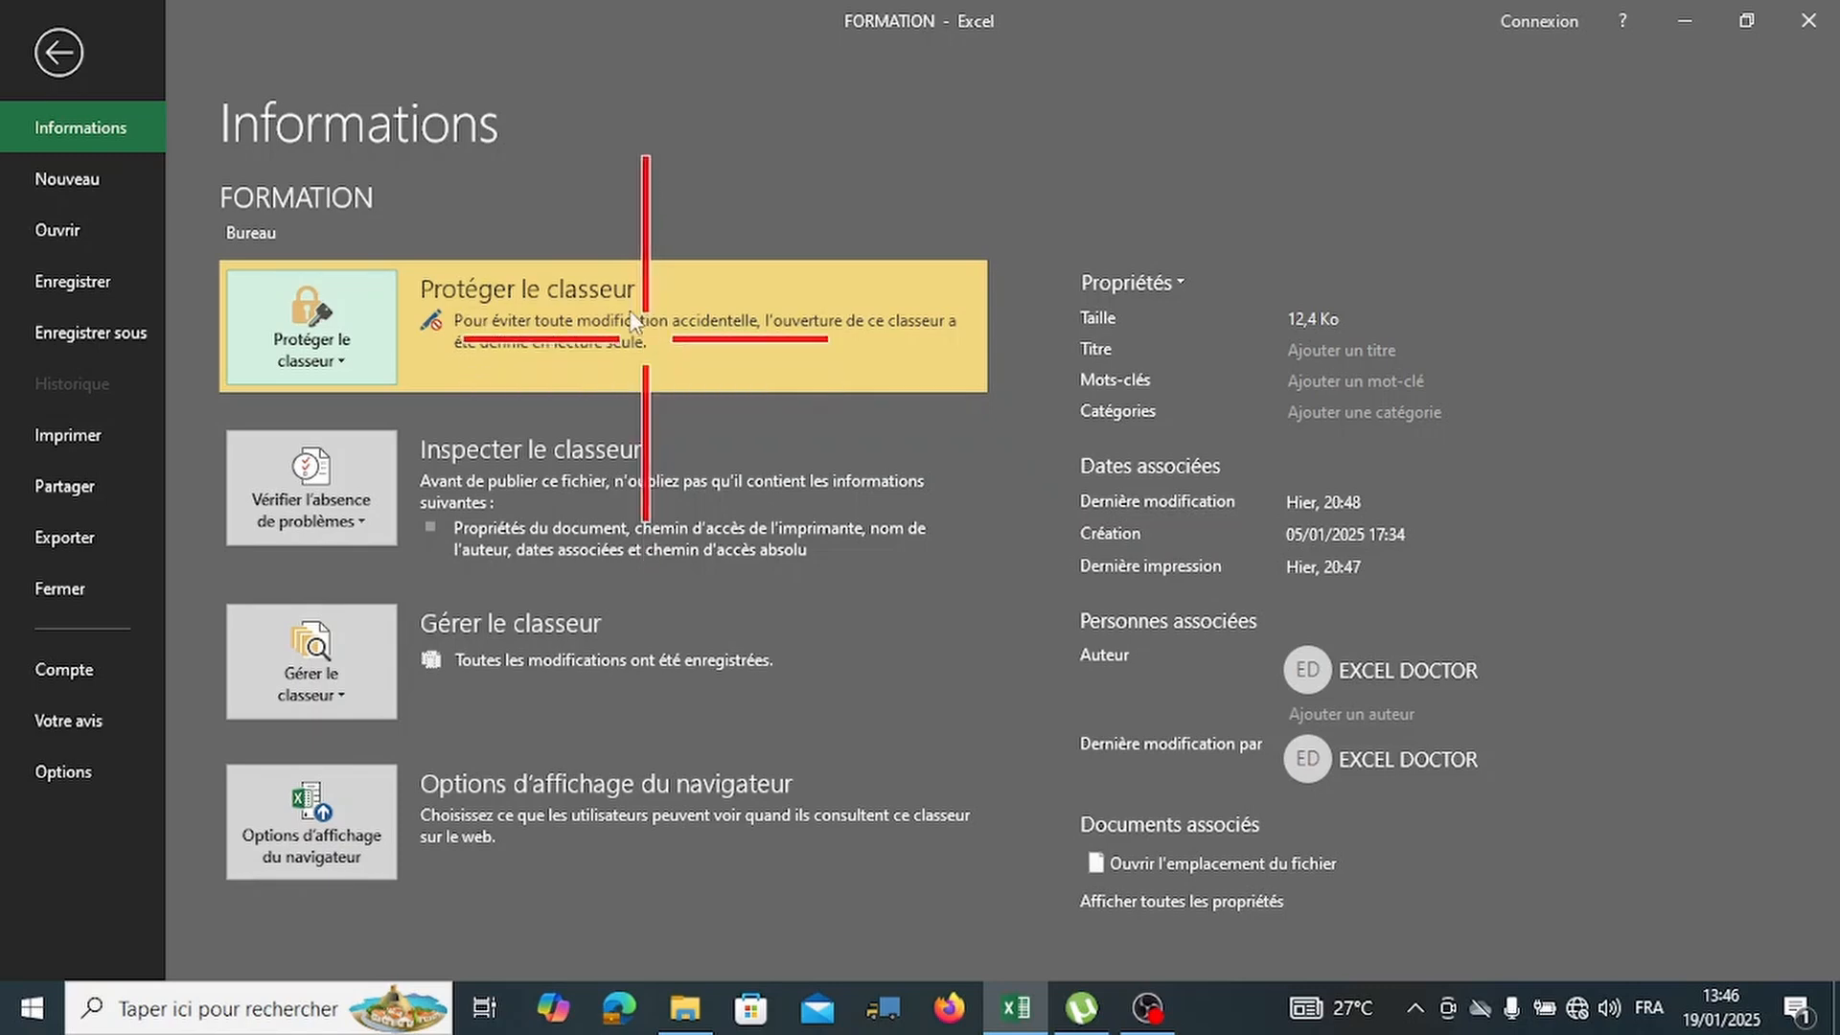
# Save and close FORMATION, reopen it, and answer Non to the read-only prompt.
pyautogui.click(59, 53)
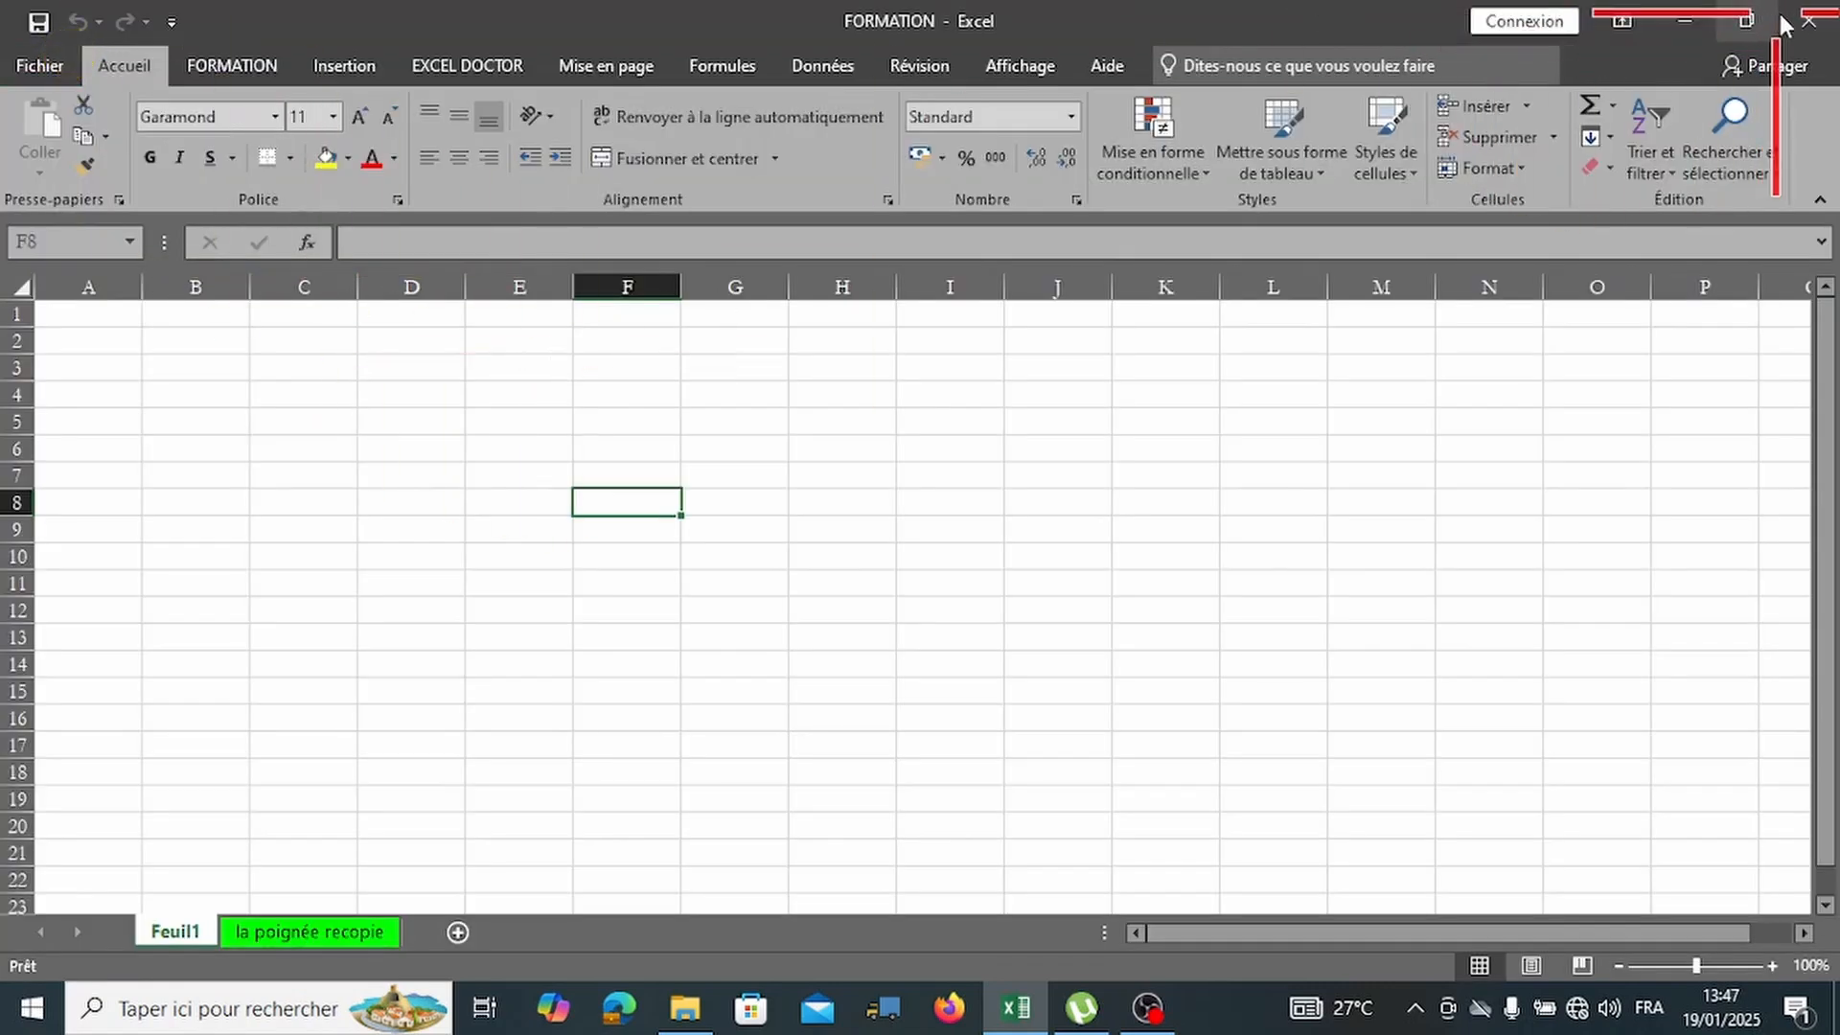
pyautogui.click(1811, 23)
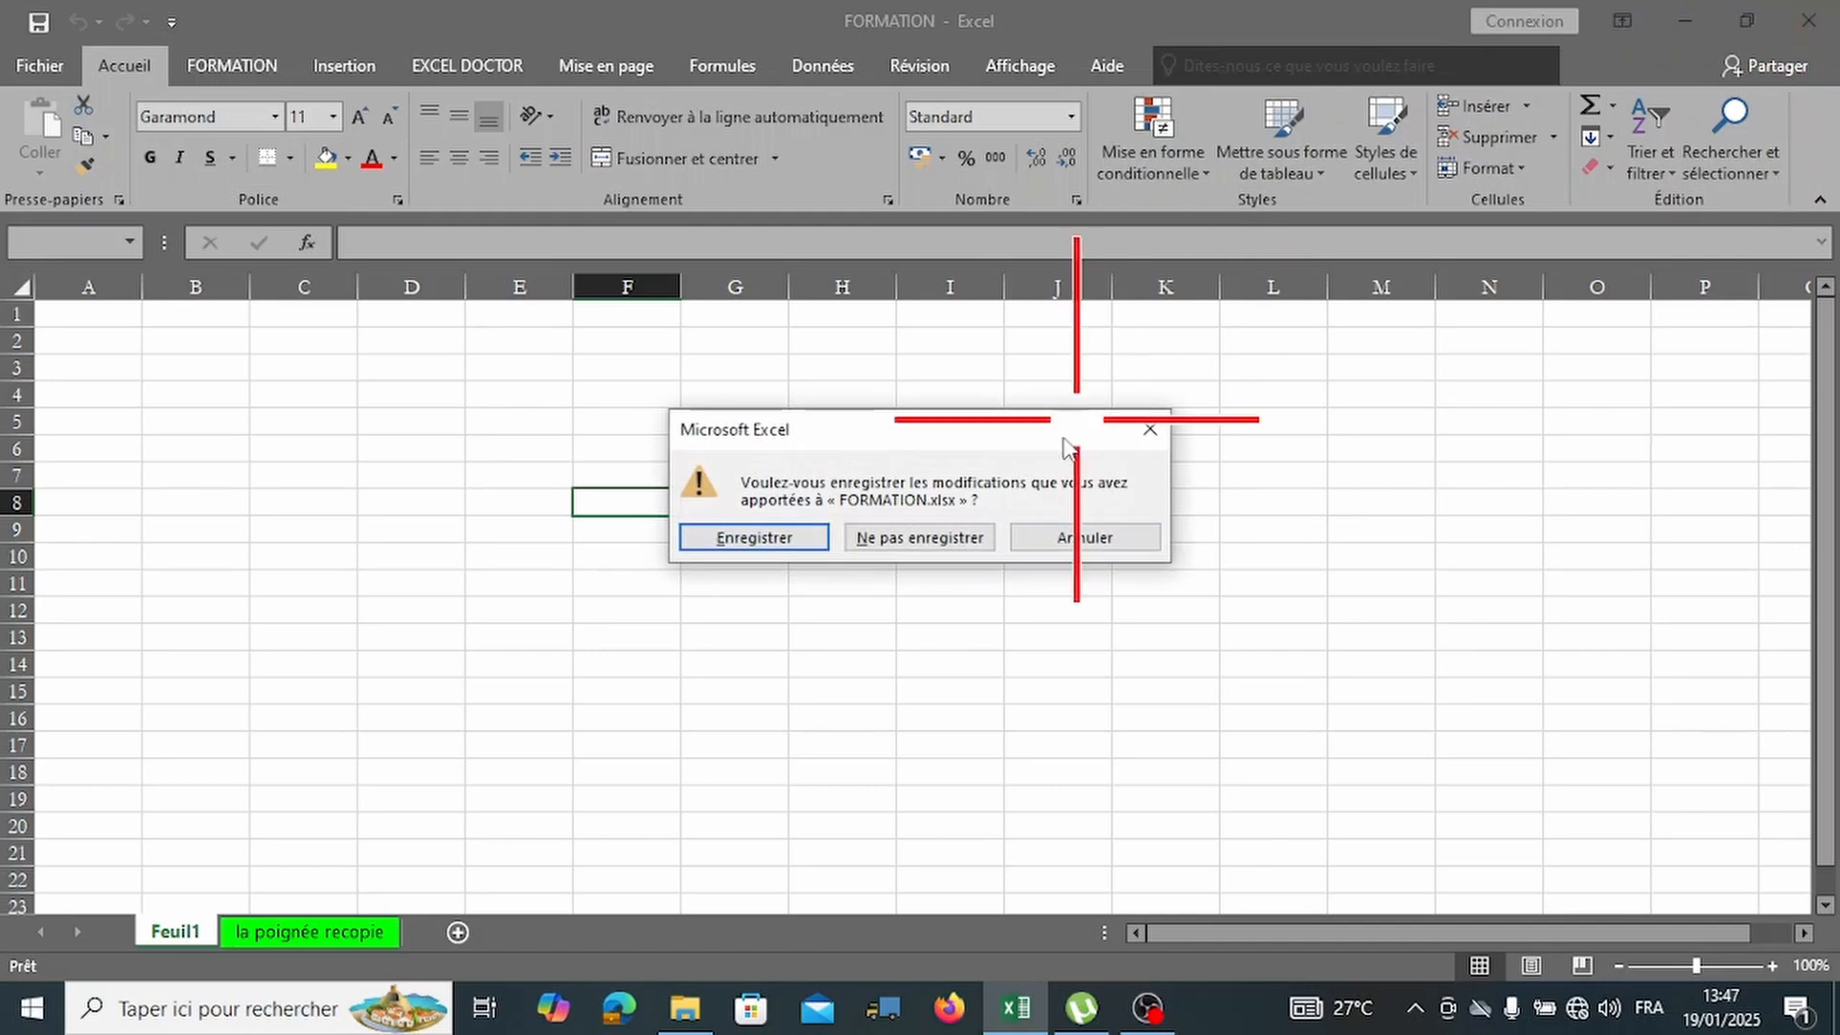
pyautogui.click(782, 549)
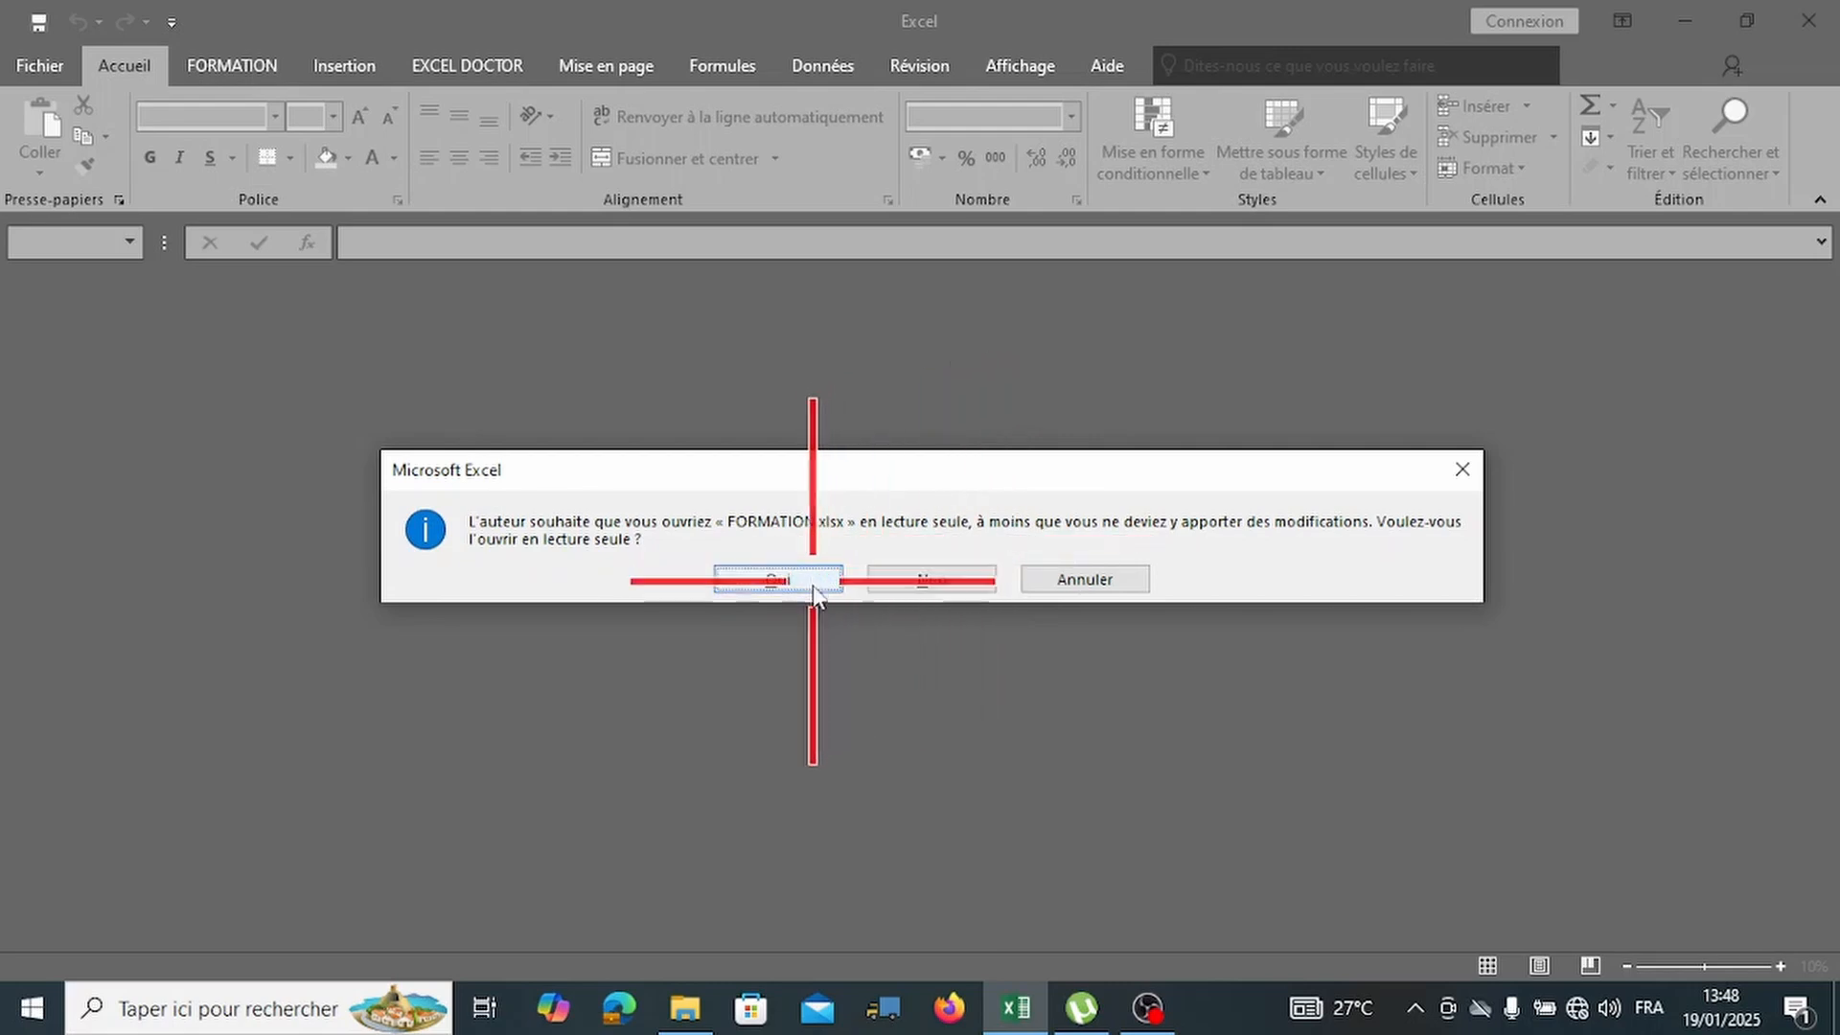
pyautogui.click(939, 583)
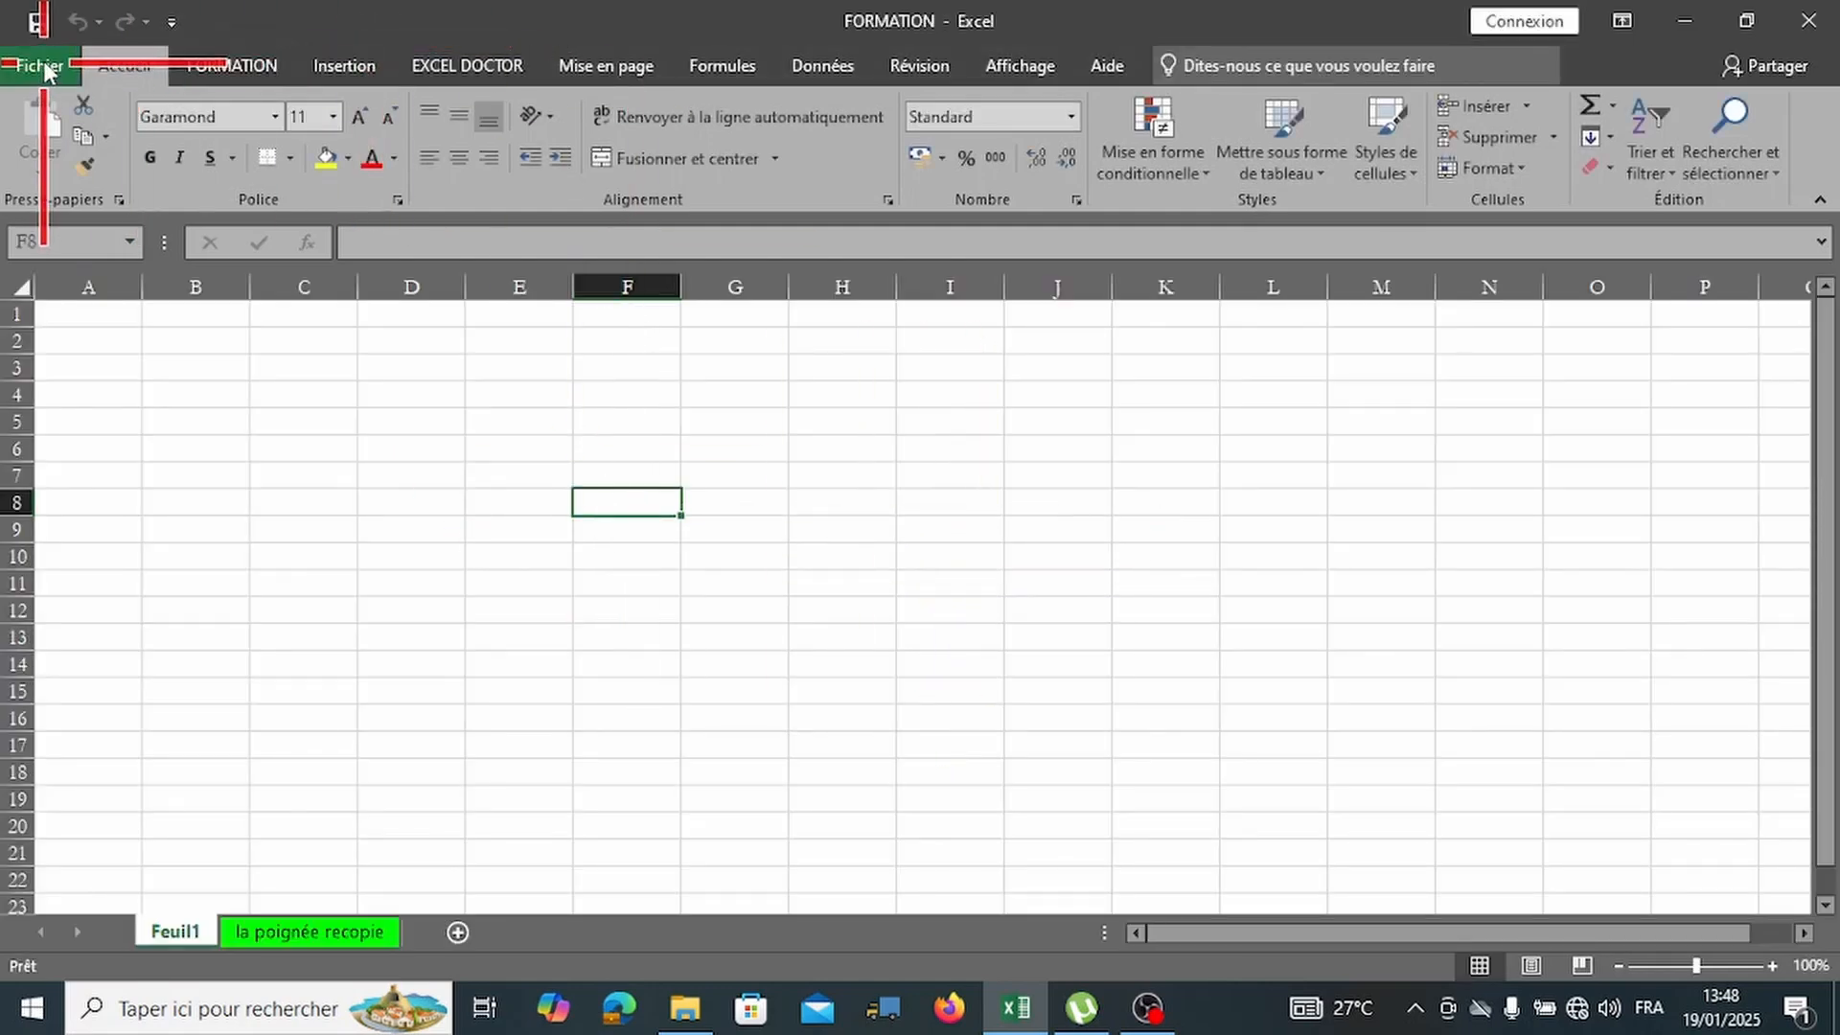
# Cancel Chiffrer avec mot de passe, then switch off Toujours ouvrir en lecture seule.
pyautogui.click(39, 64)
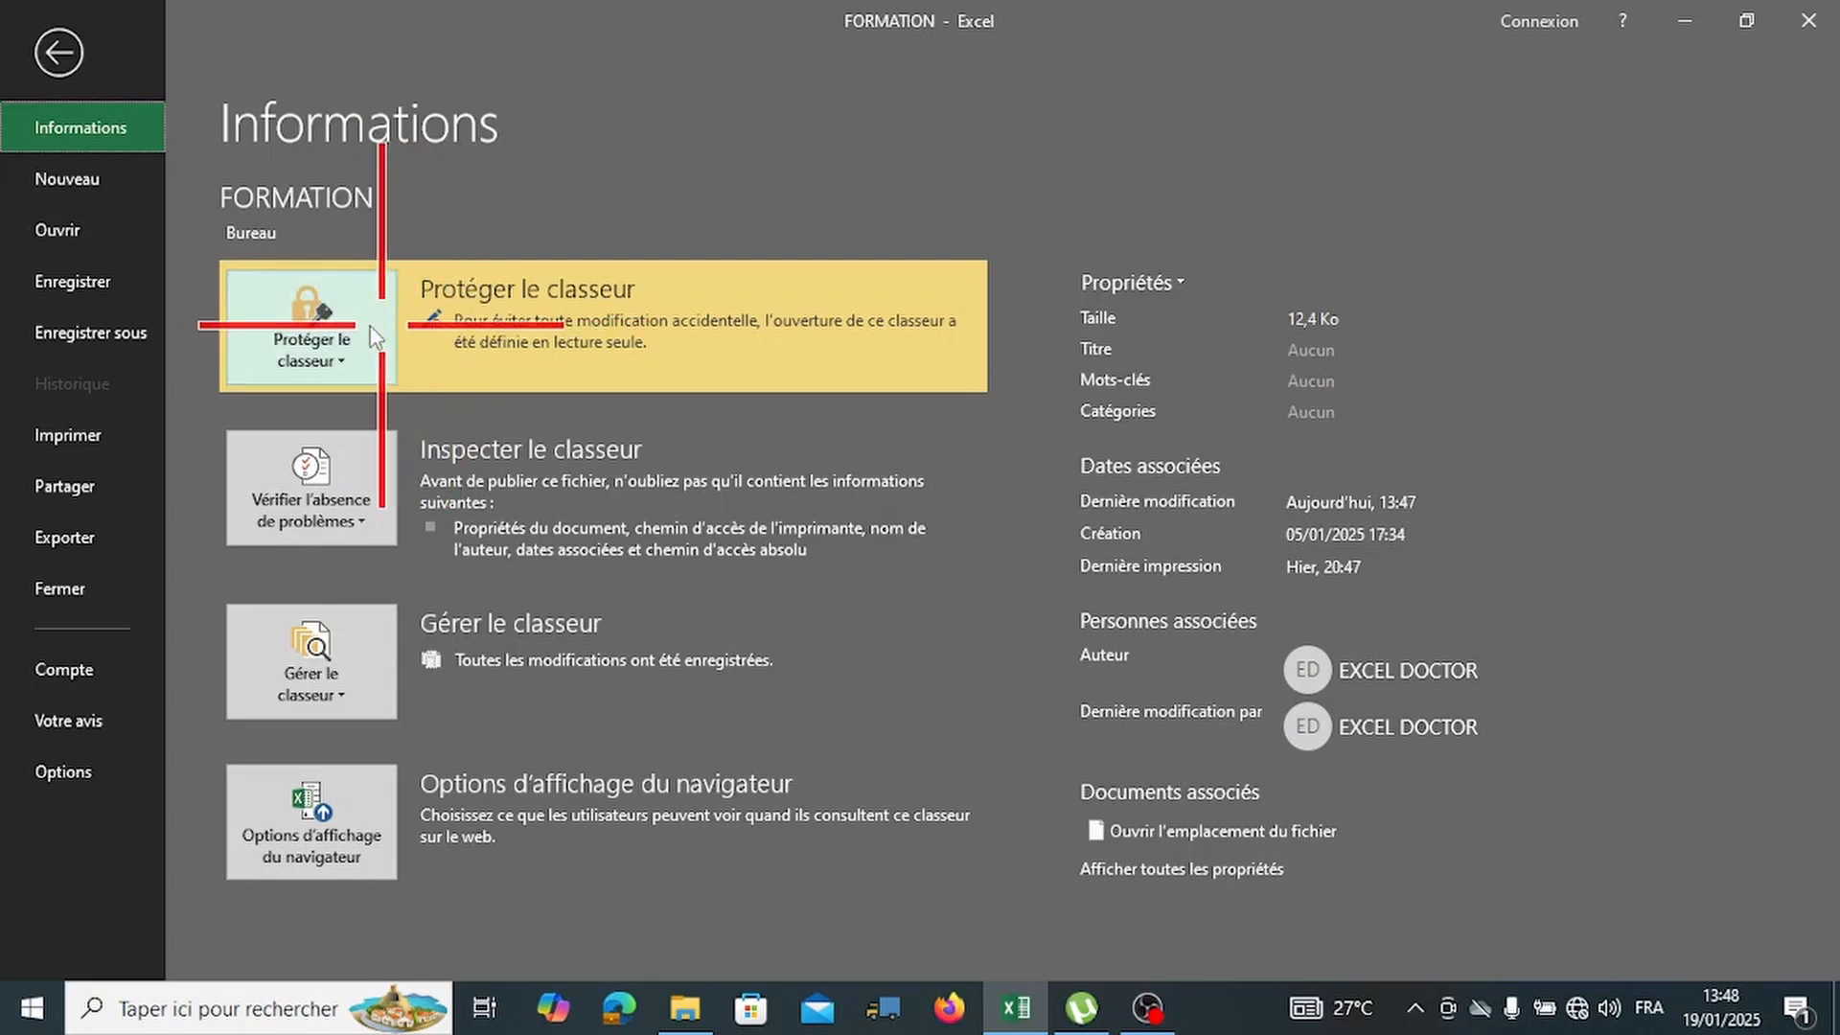
pyautogui.click(347, 328)
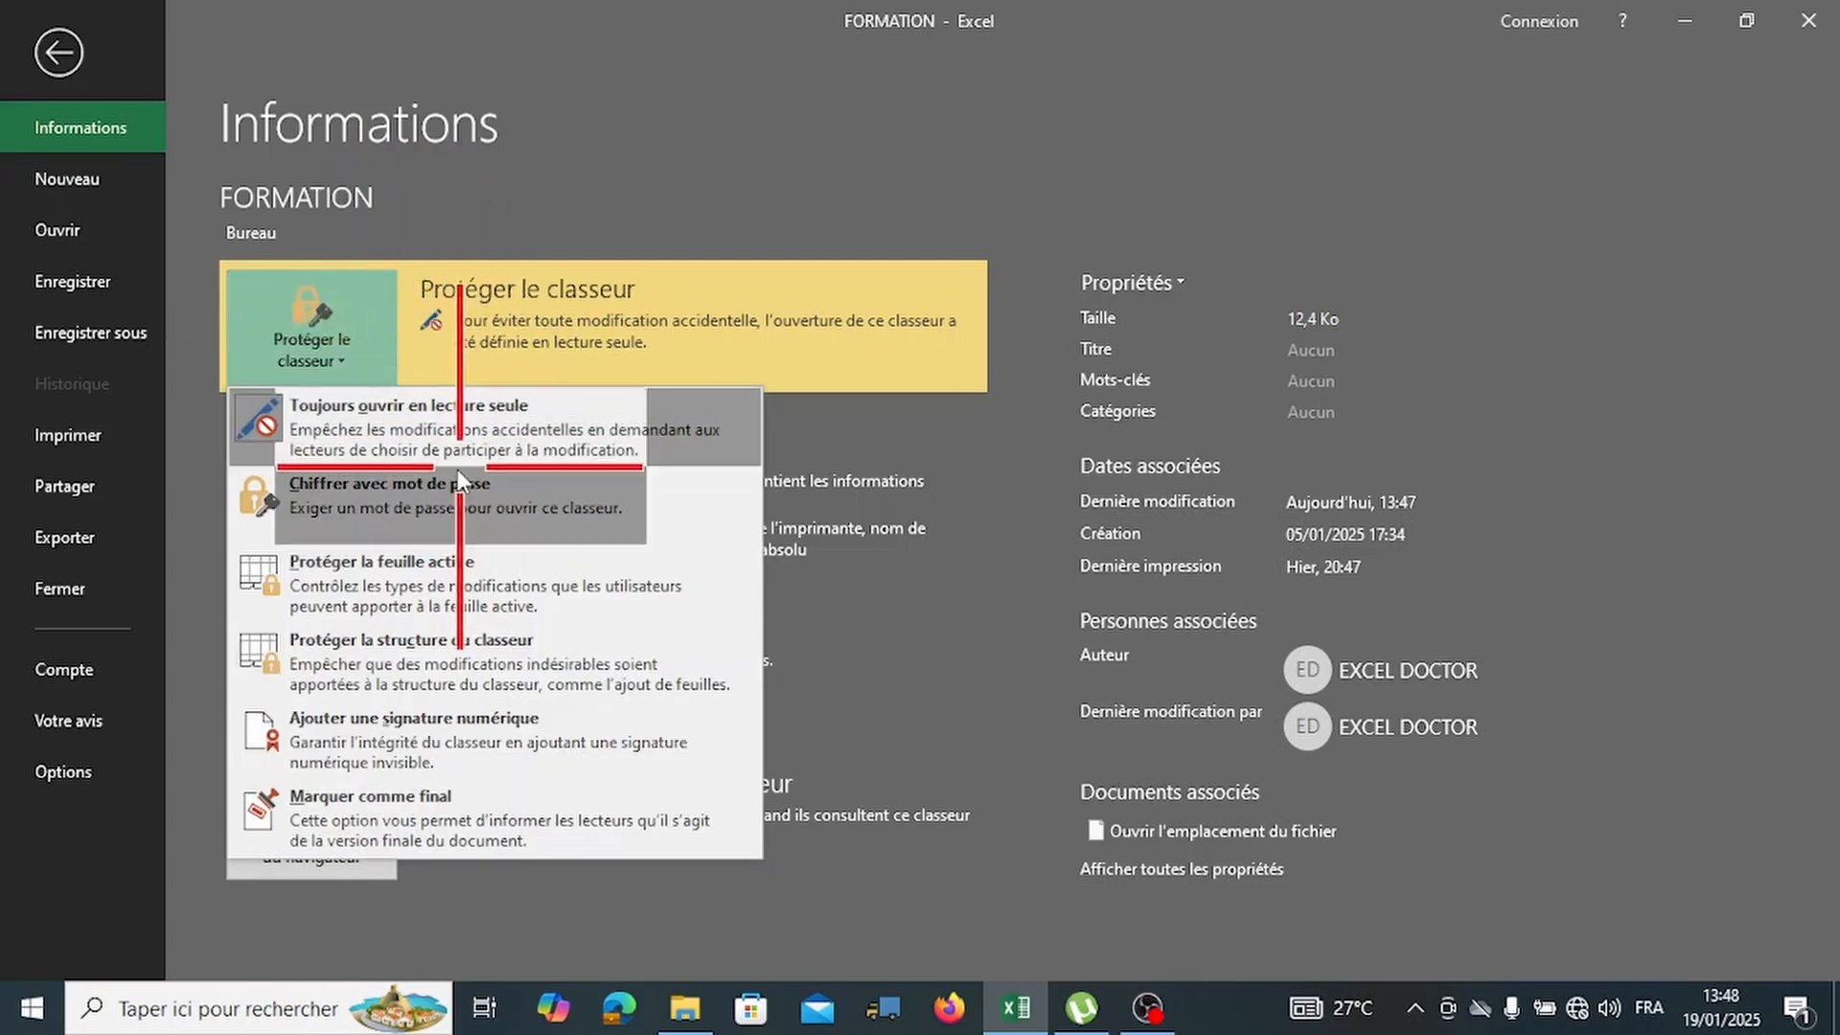
pyautogui.click(422, 508)
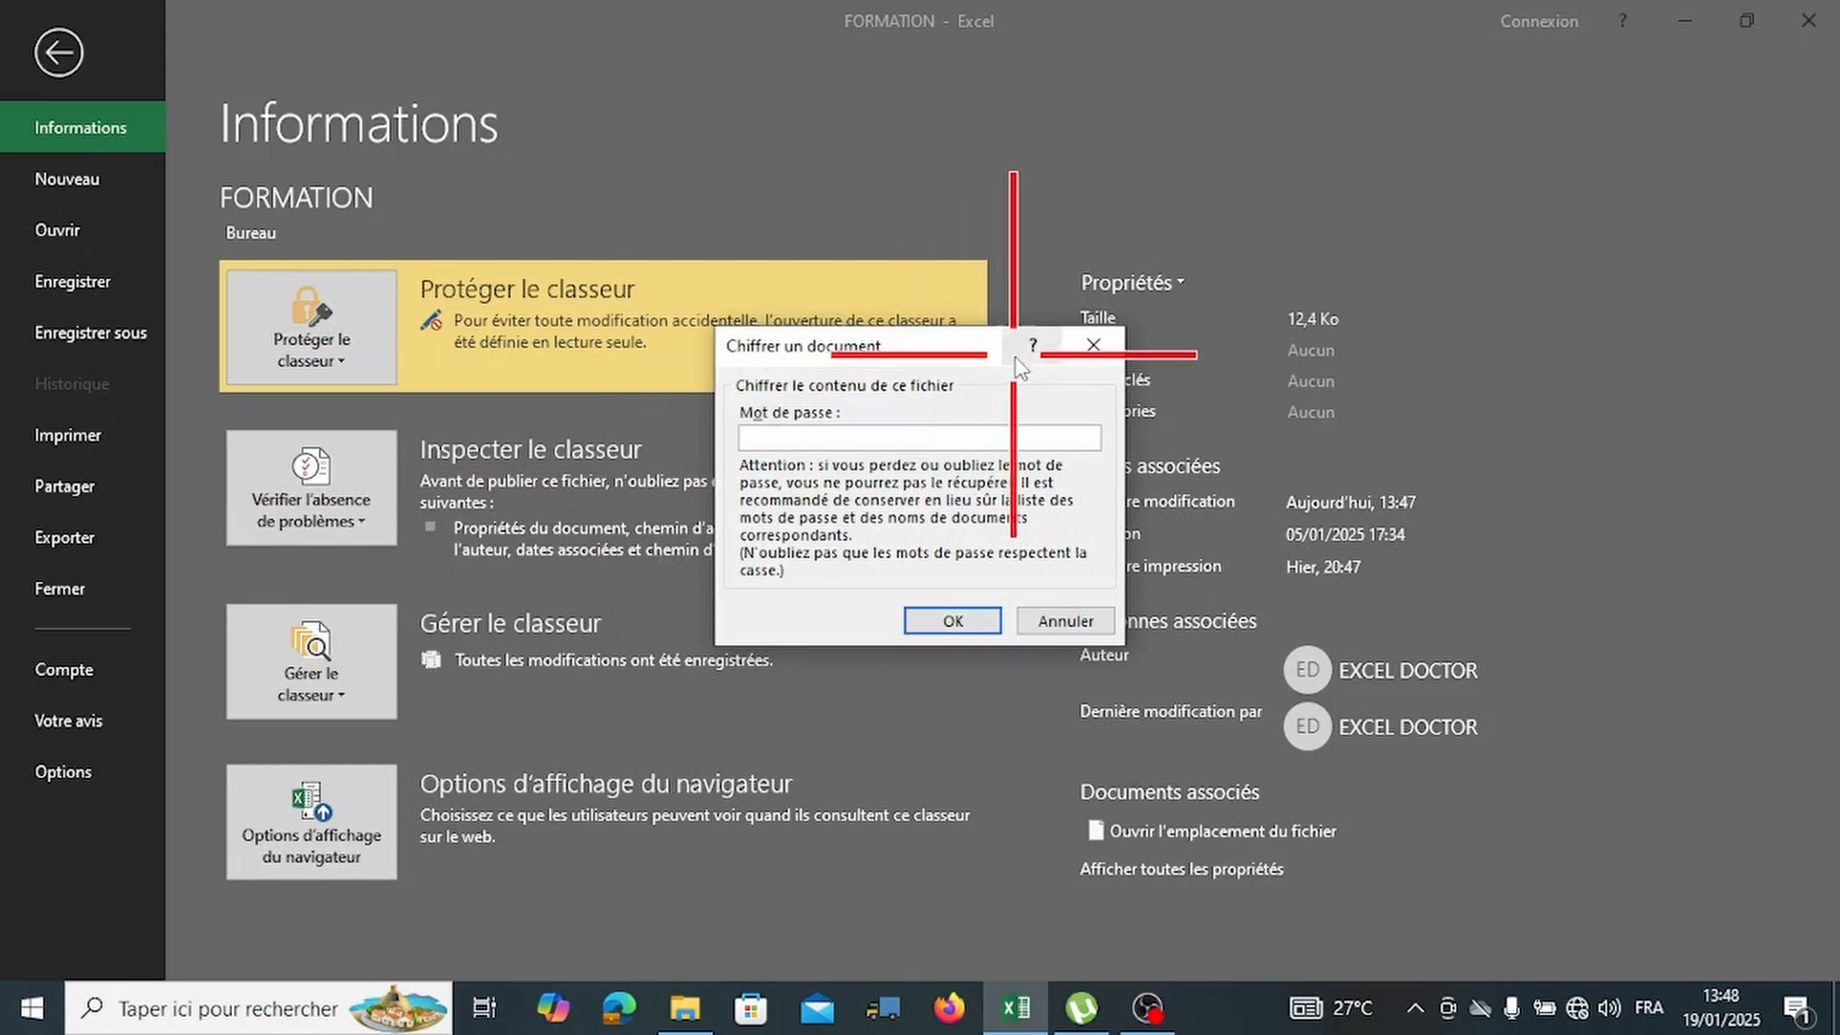
pyautogui.click(1091, 345)
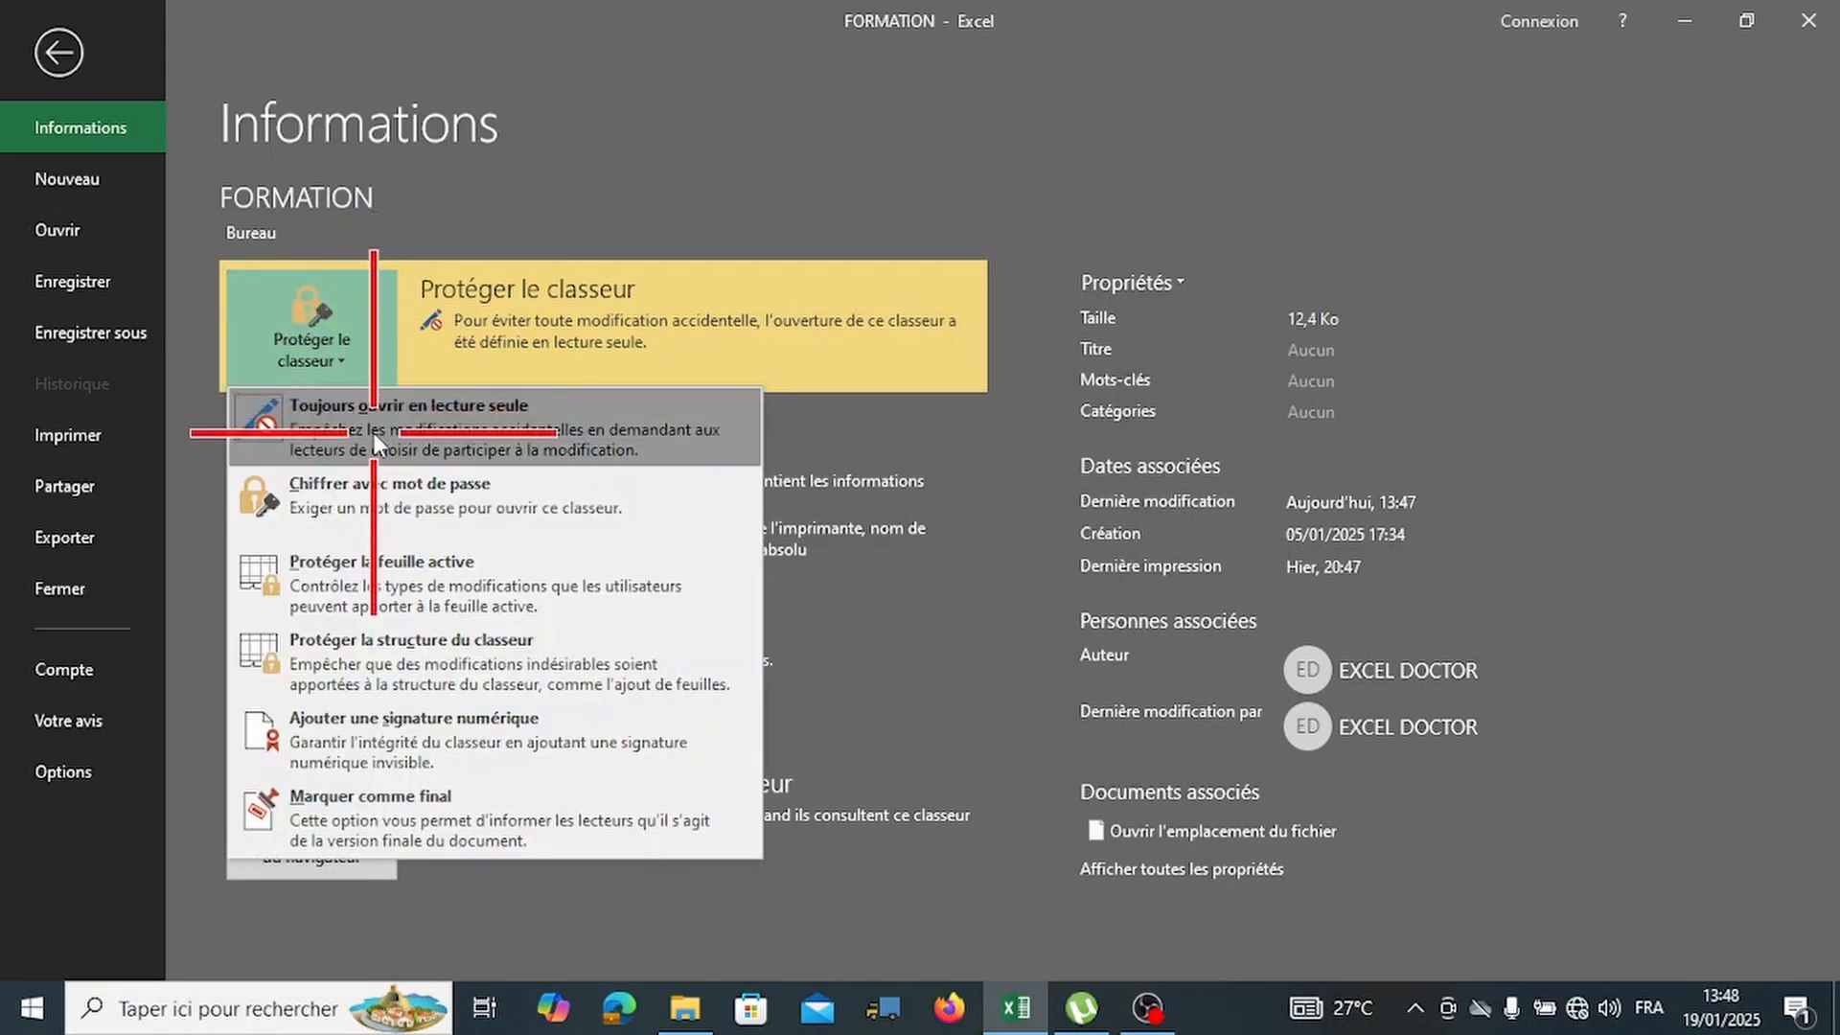
pyautogui.click(374, 432)
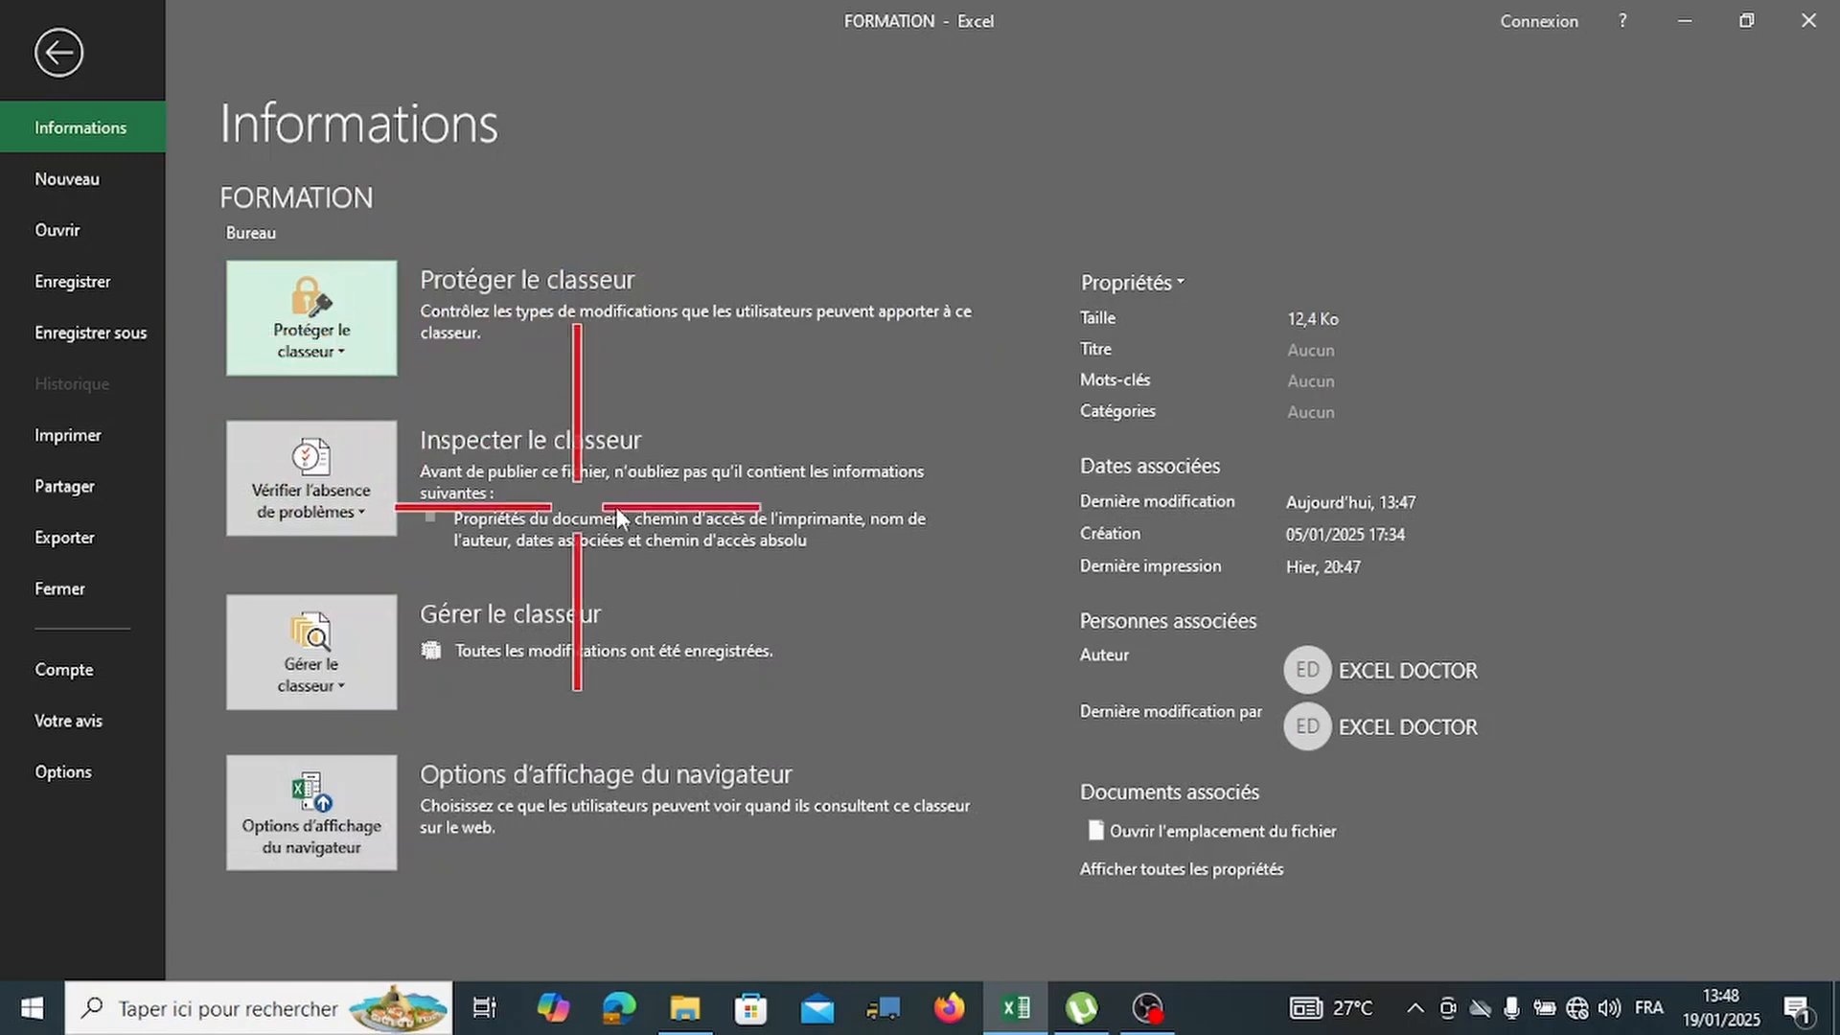
# Encrypt FORMATION with an opening password, entering it and retyping it to confirm.
pyautogui.click(346, 316)
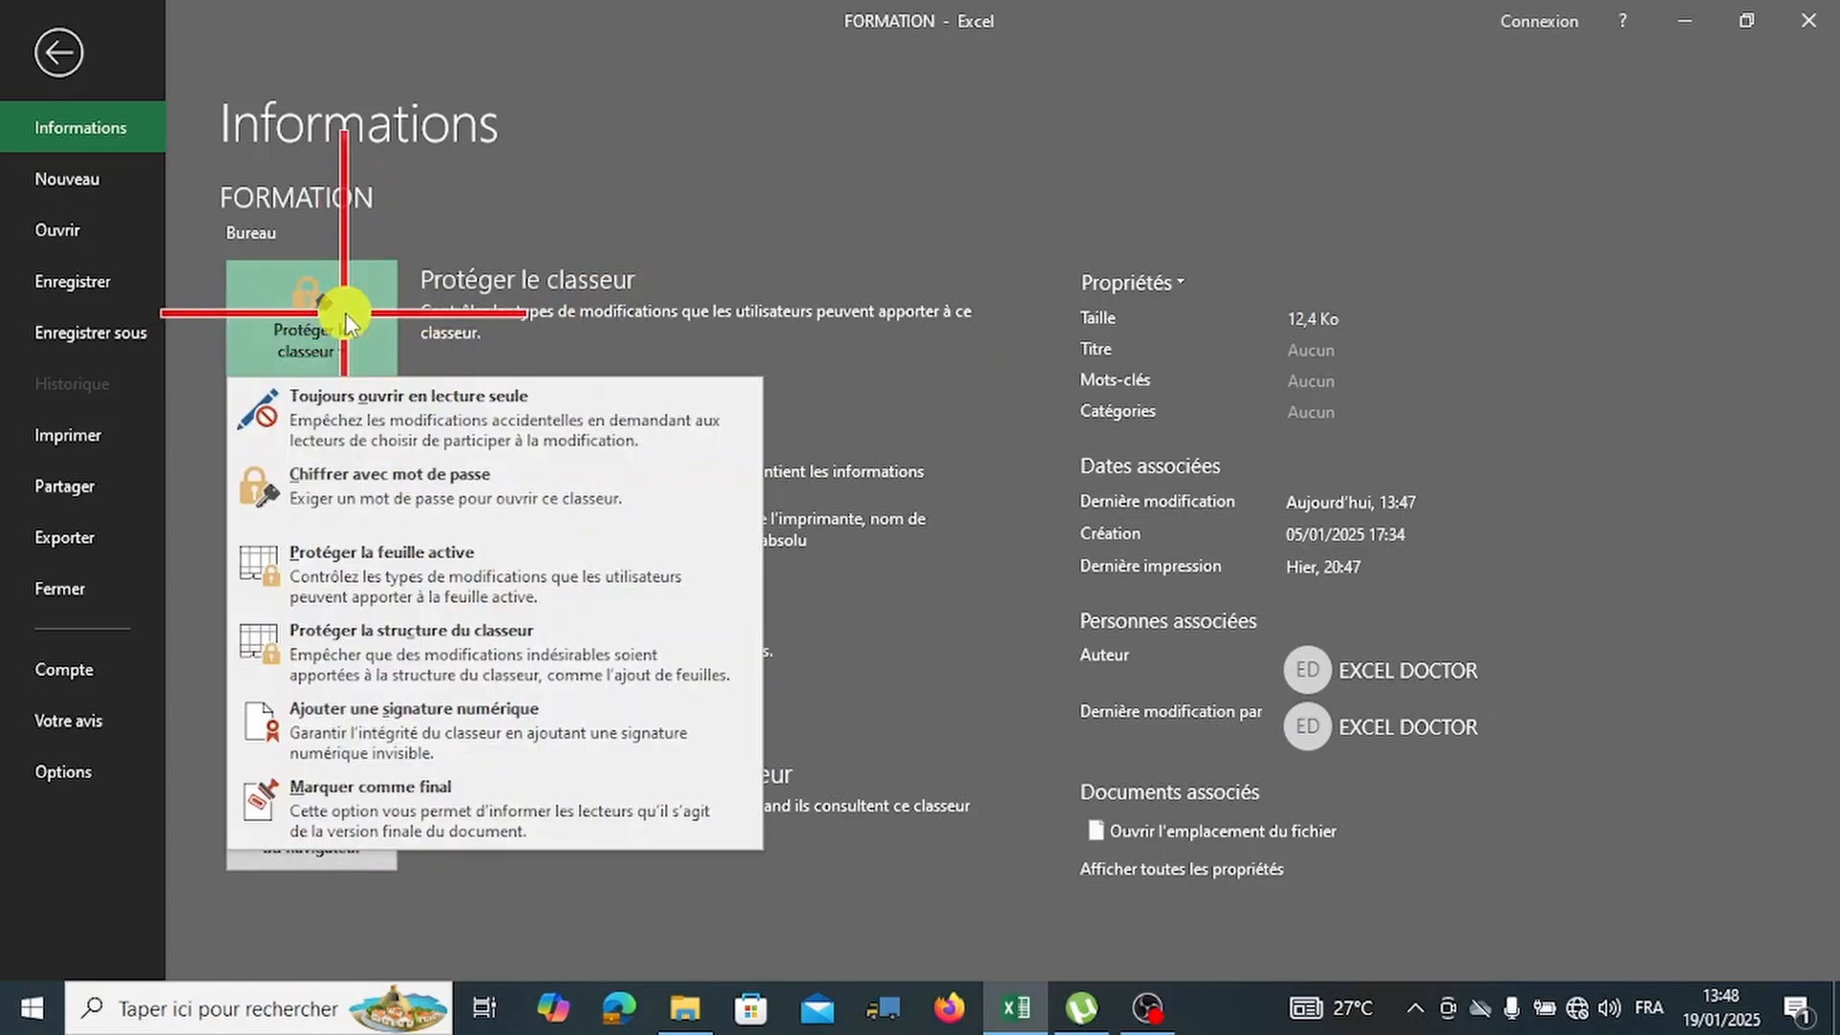
pyautogui.click(419, 522)
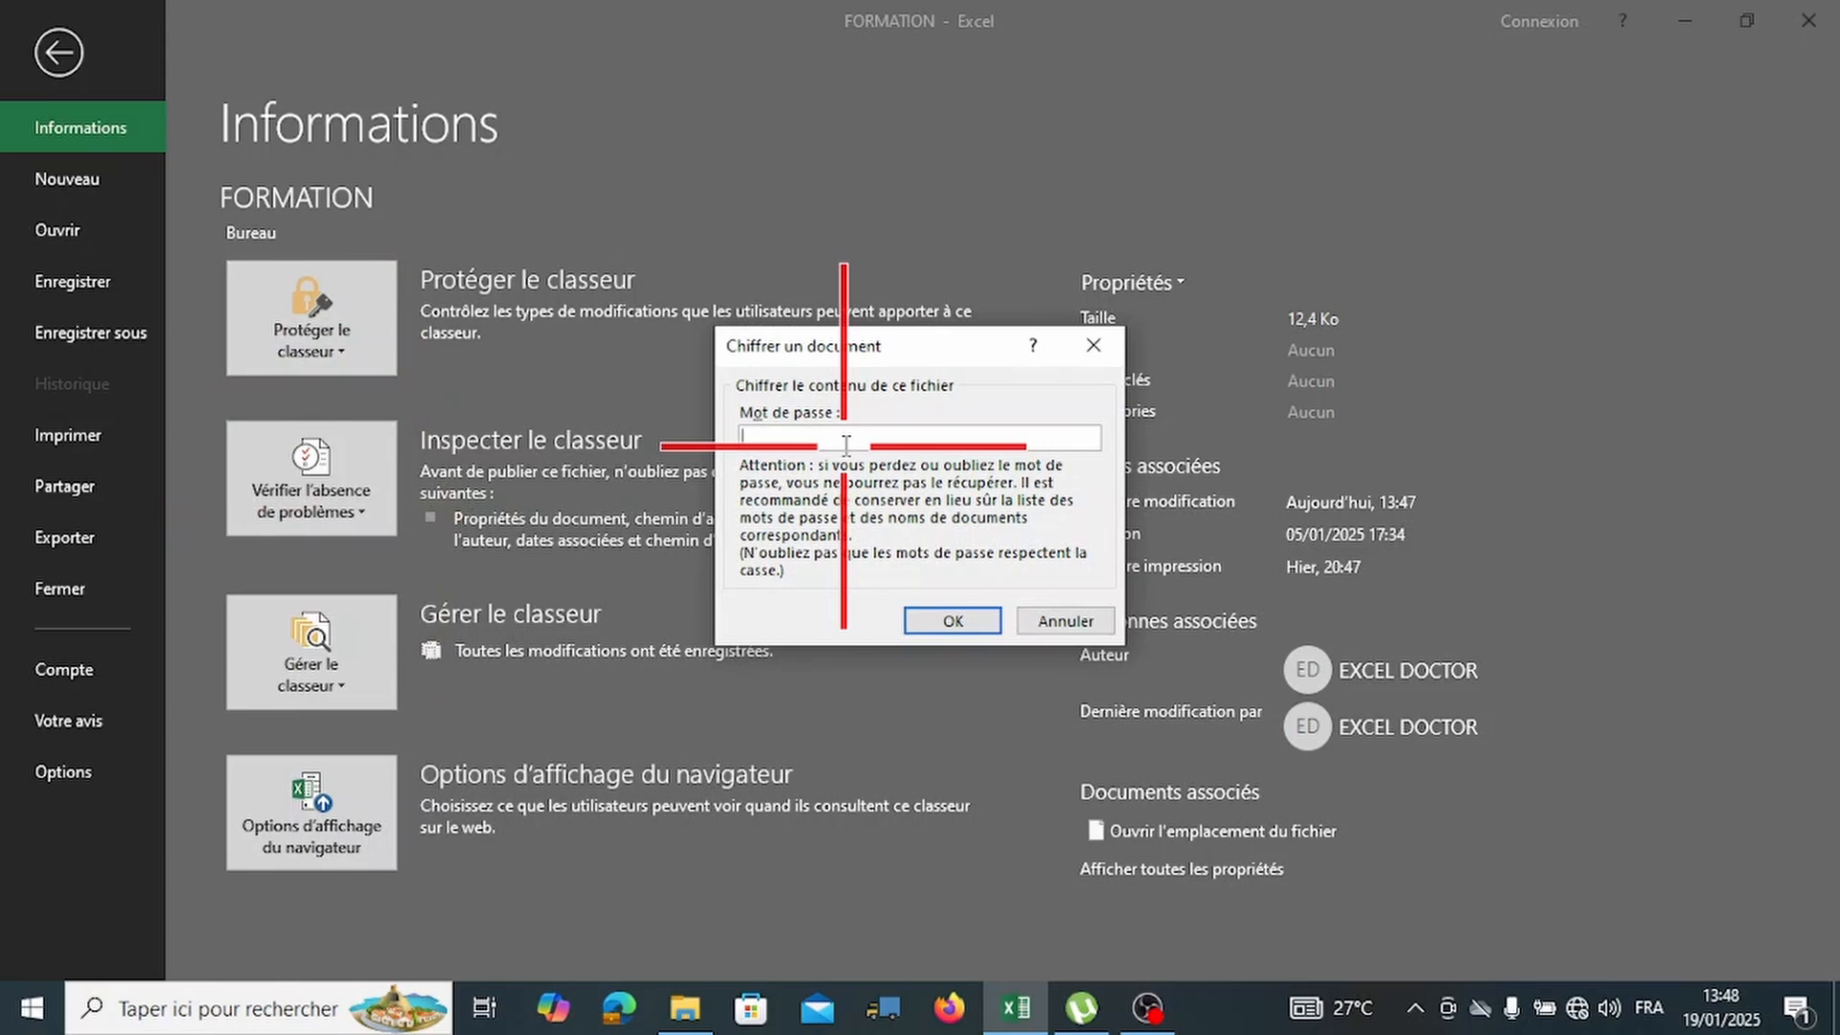
pyautogui.write('1234')
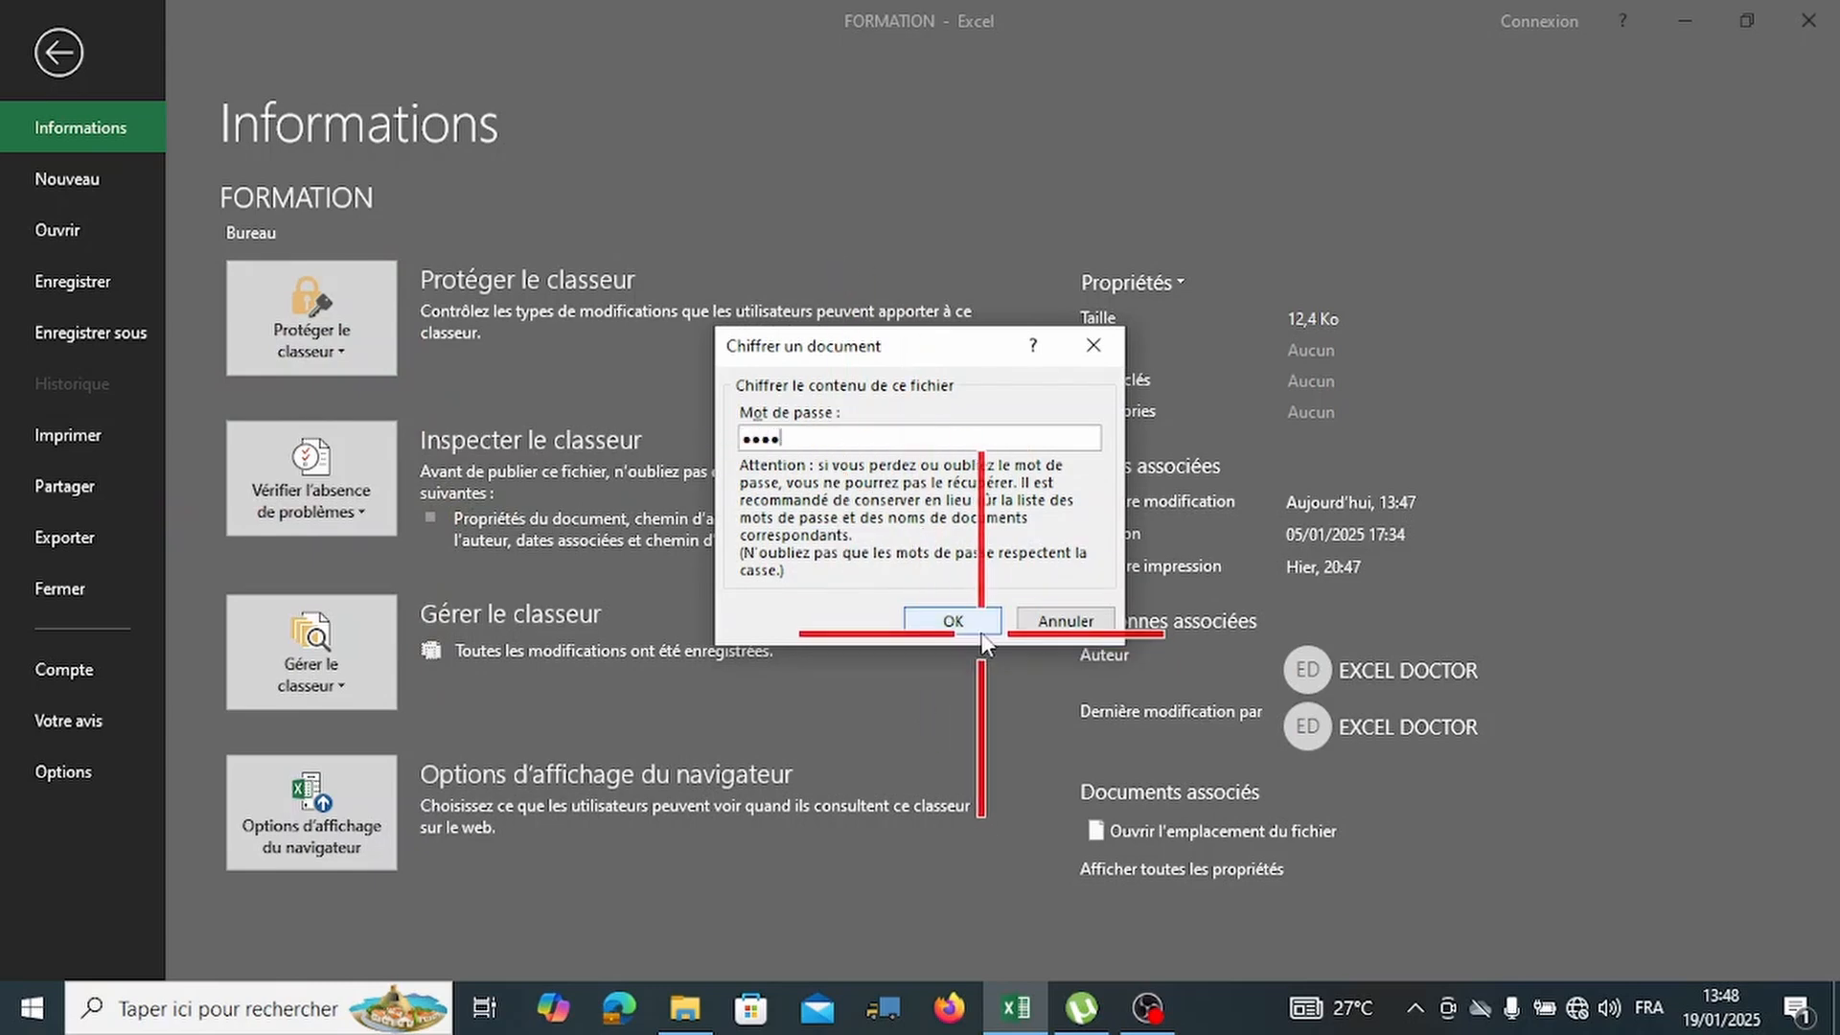
pyautogui.click(958, 621)
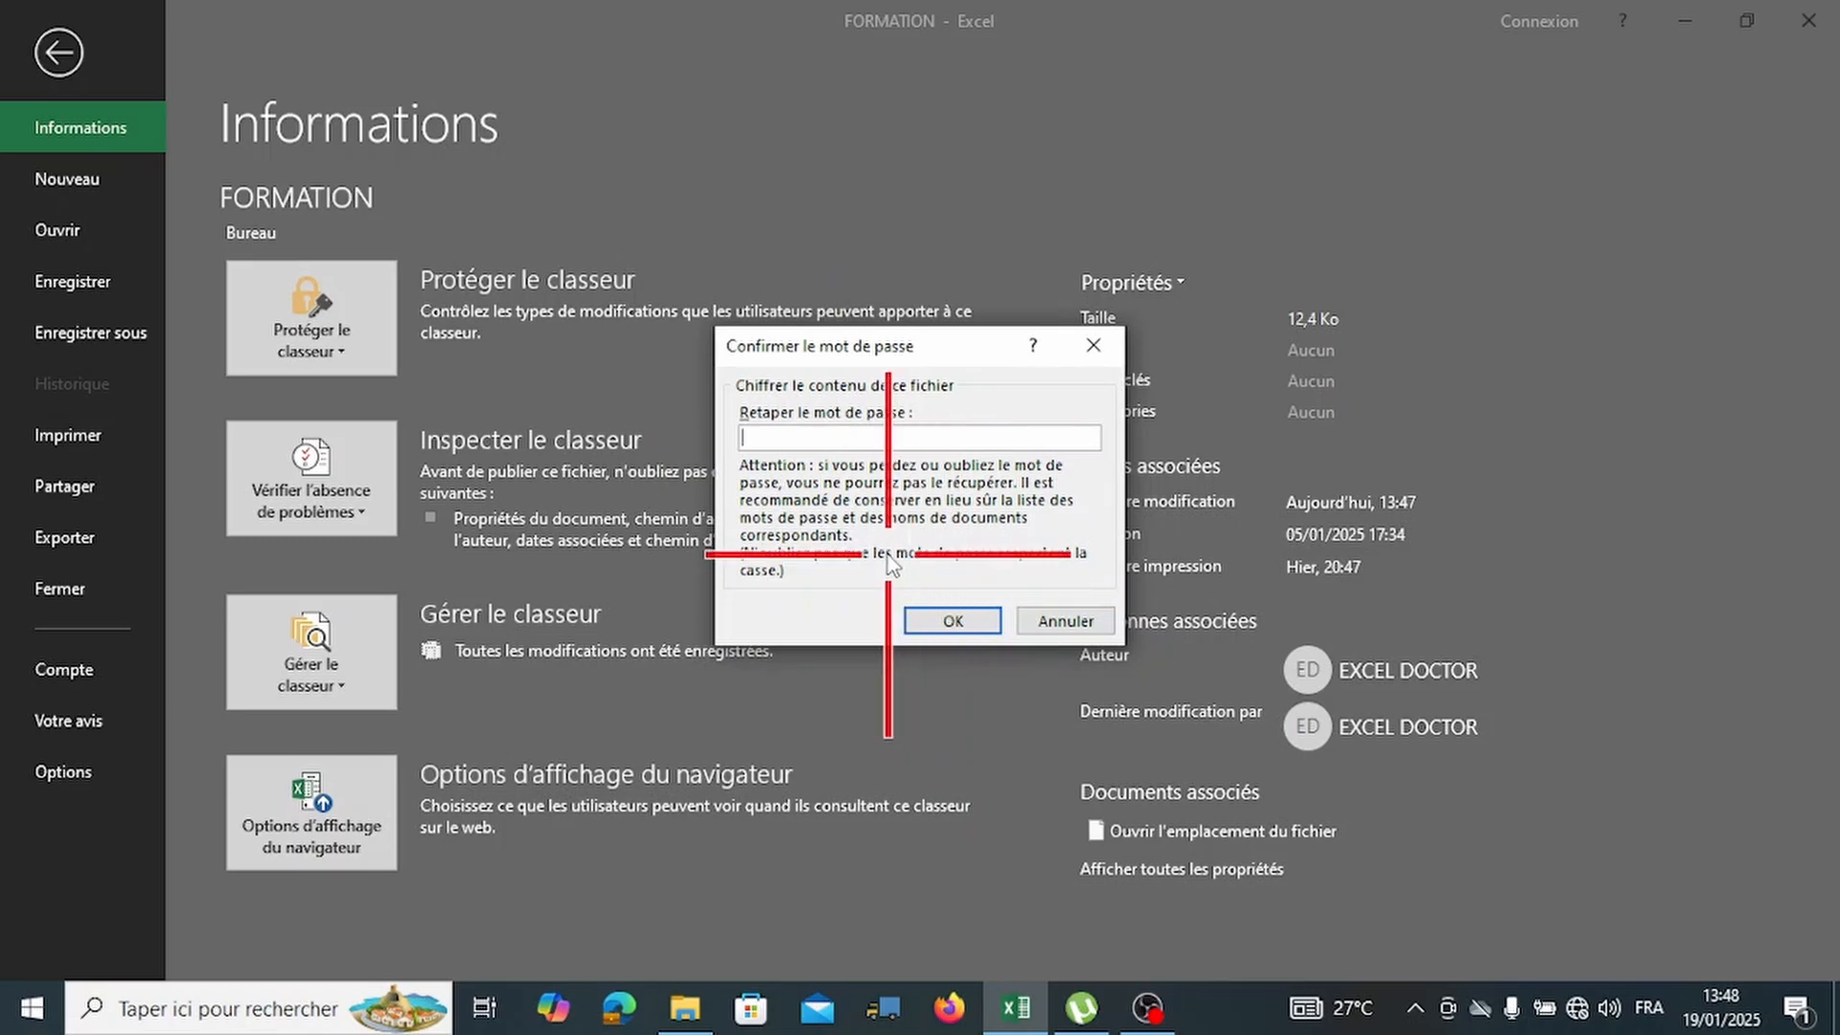
pyautogui.write('1234')
pyautogui.click(932, 620)
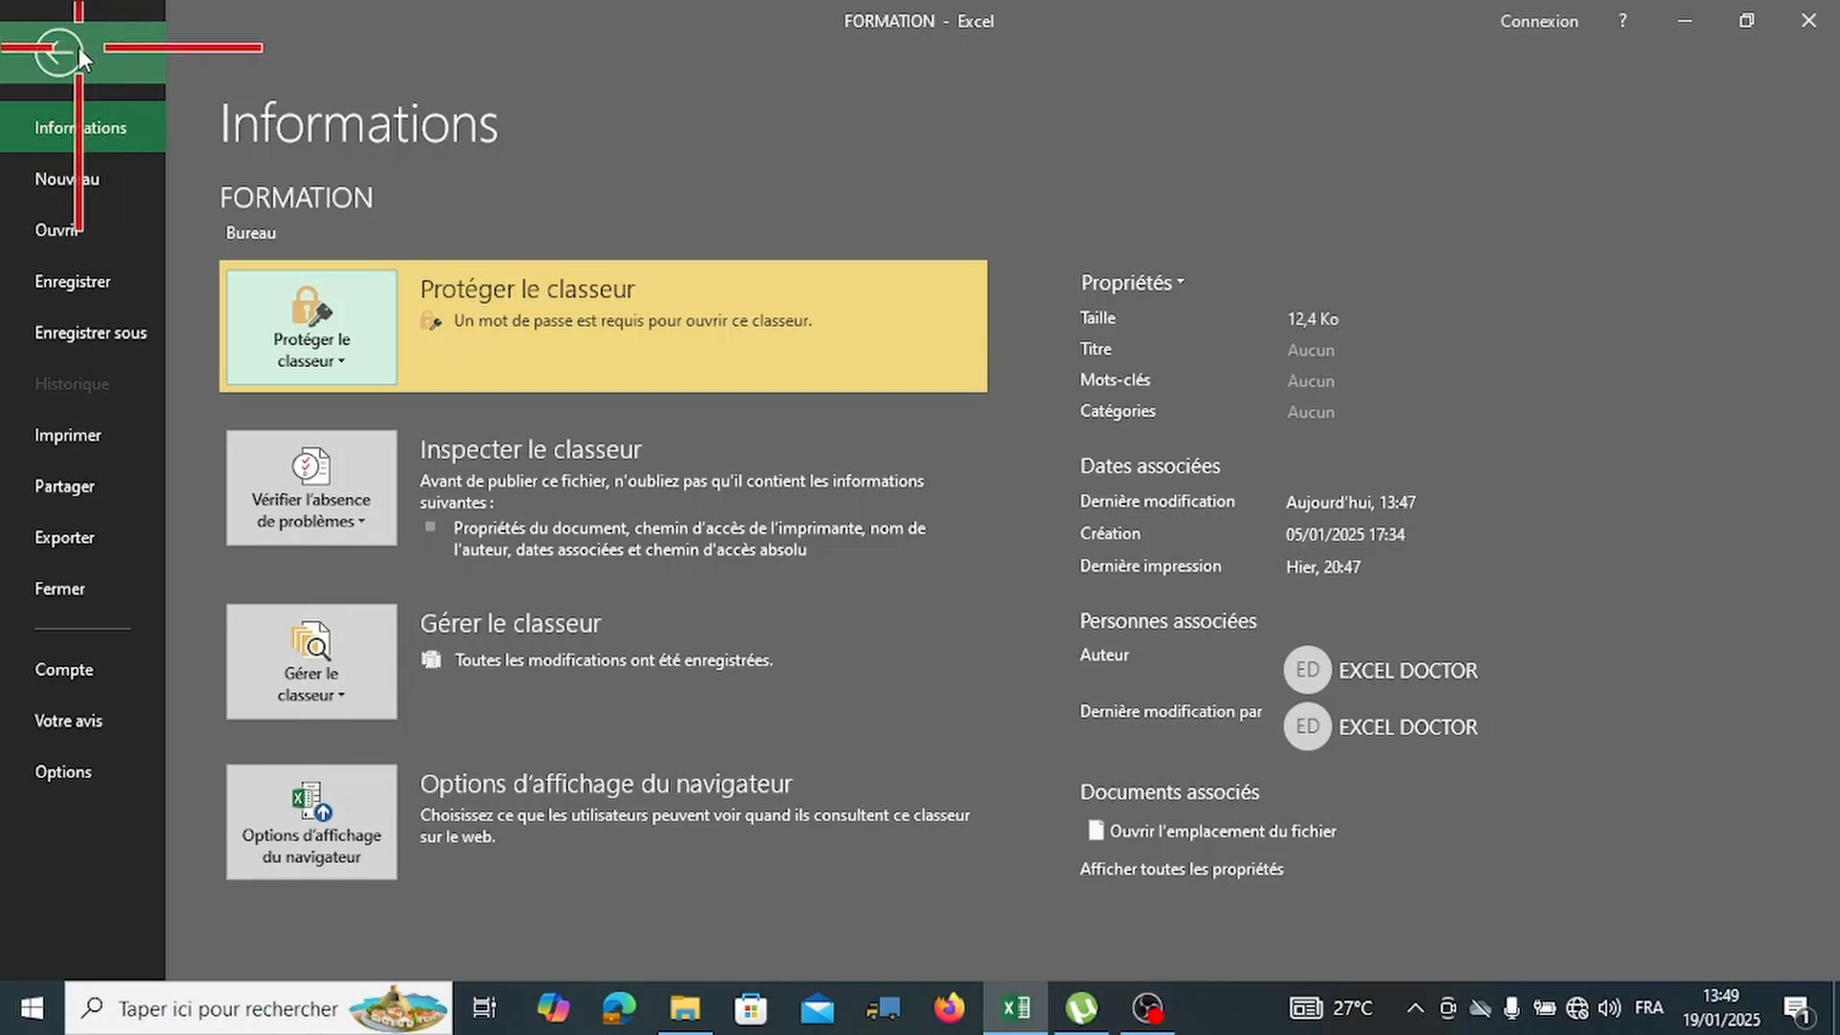
# Close Excel and choose Enregistrer to save the encrypted FORMATION workbook.
pyautogui.click(79, 48)
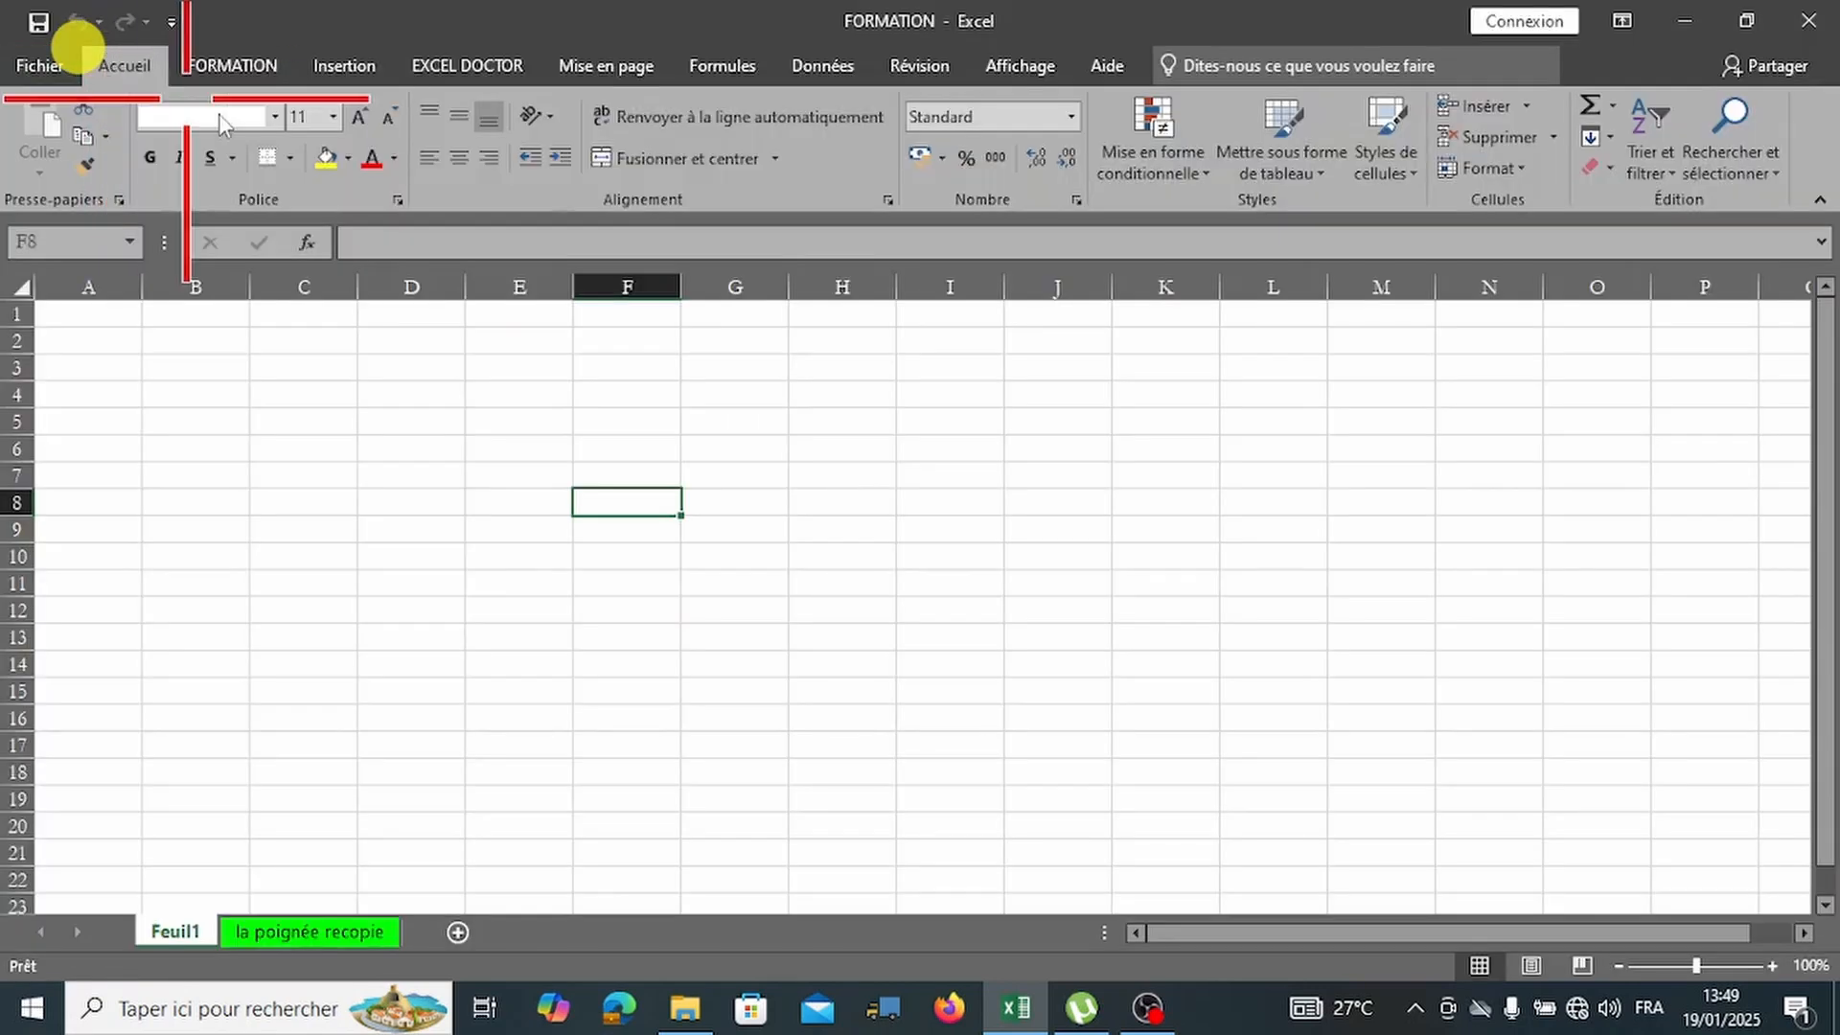
pyautogui.click(1793, 24)
pyautogui.click(810, 538)
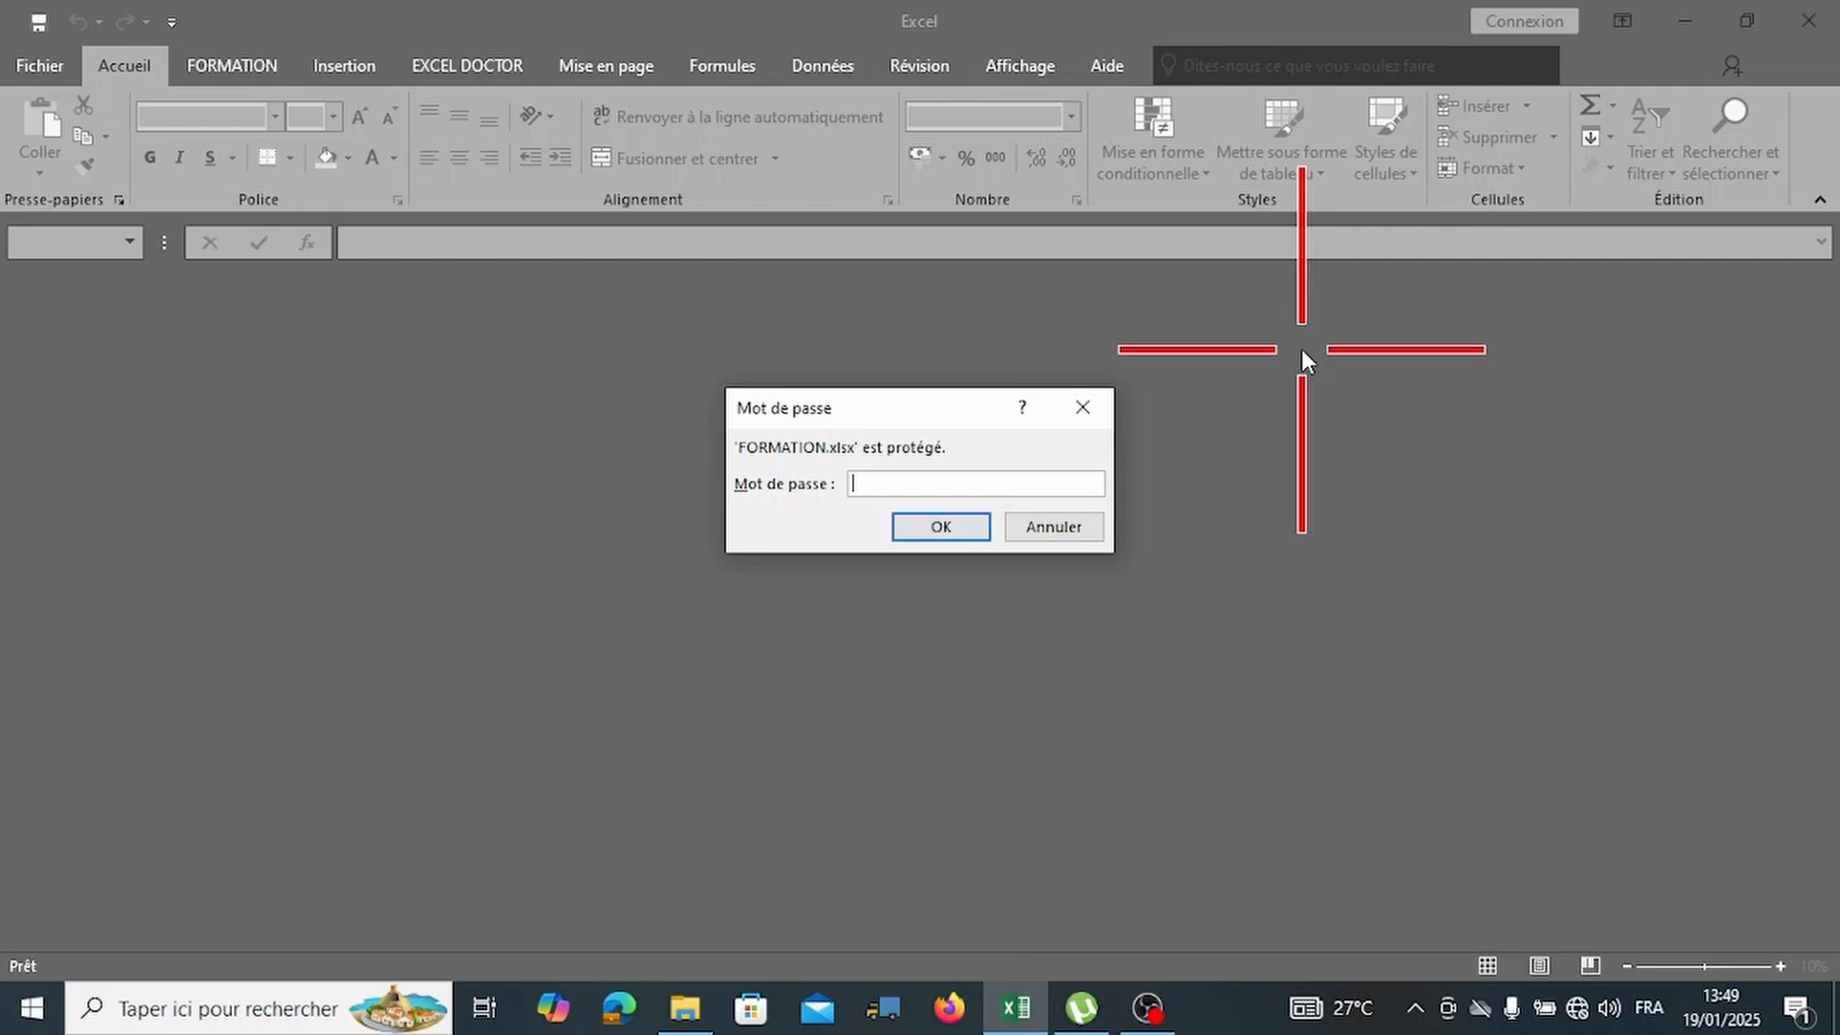
# Enter the workbook password in the Mot de passe dialog to open FORMATION.
pyautogui.write('1234')
pyautogui.press('Return')
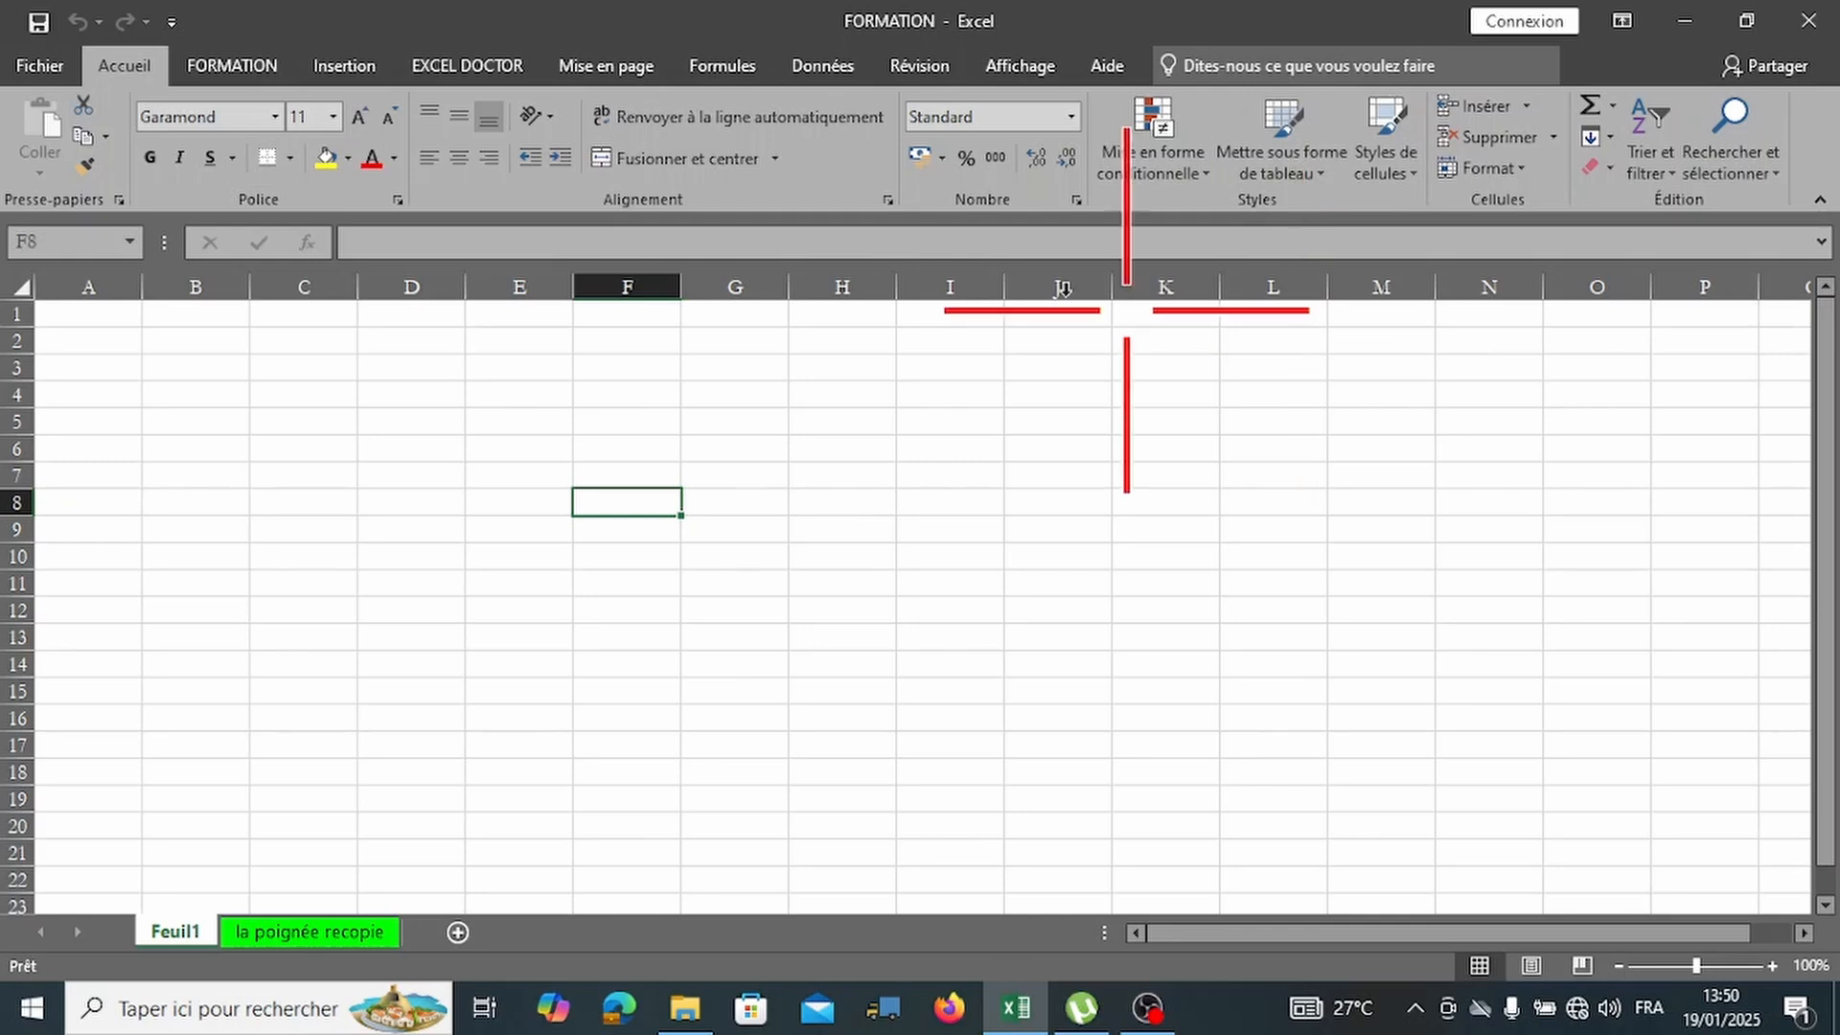
# Remove the FORMATION workbook's opening password by clearing it in Chiffrer avec mot de passe.
pyautogui.click(46, 67)
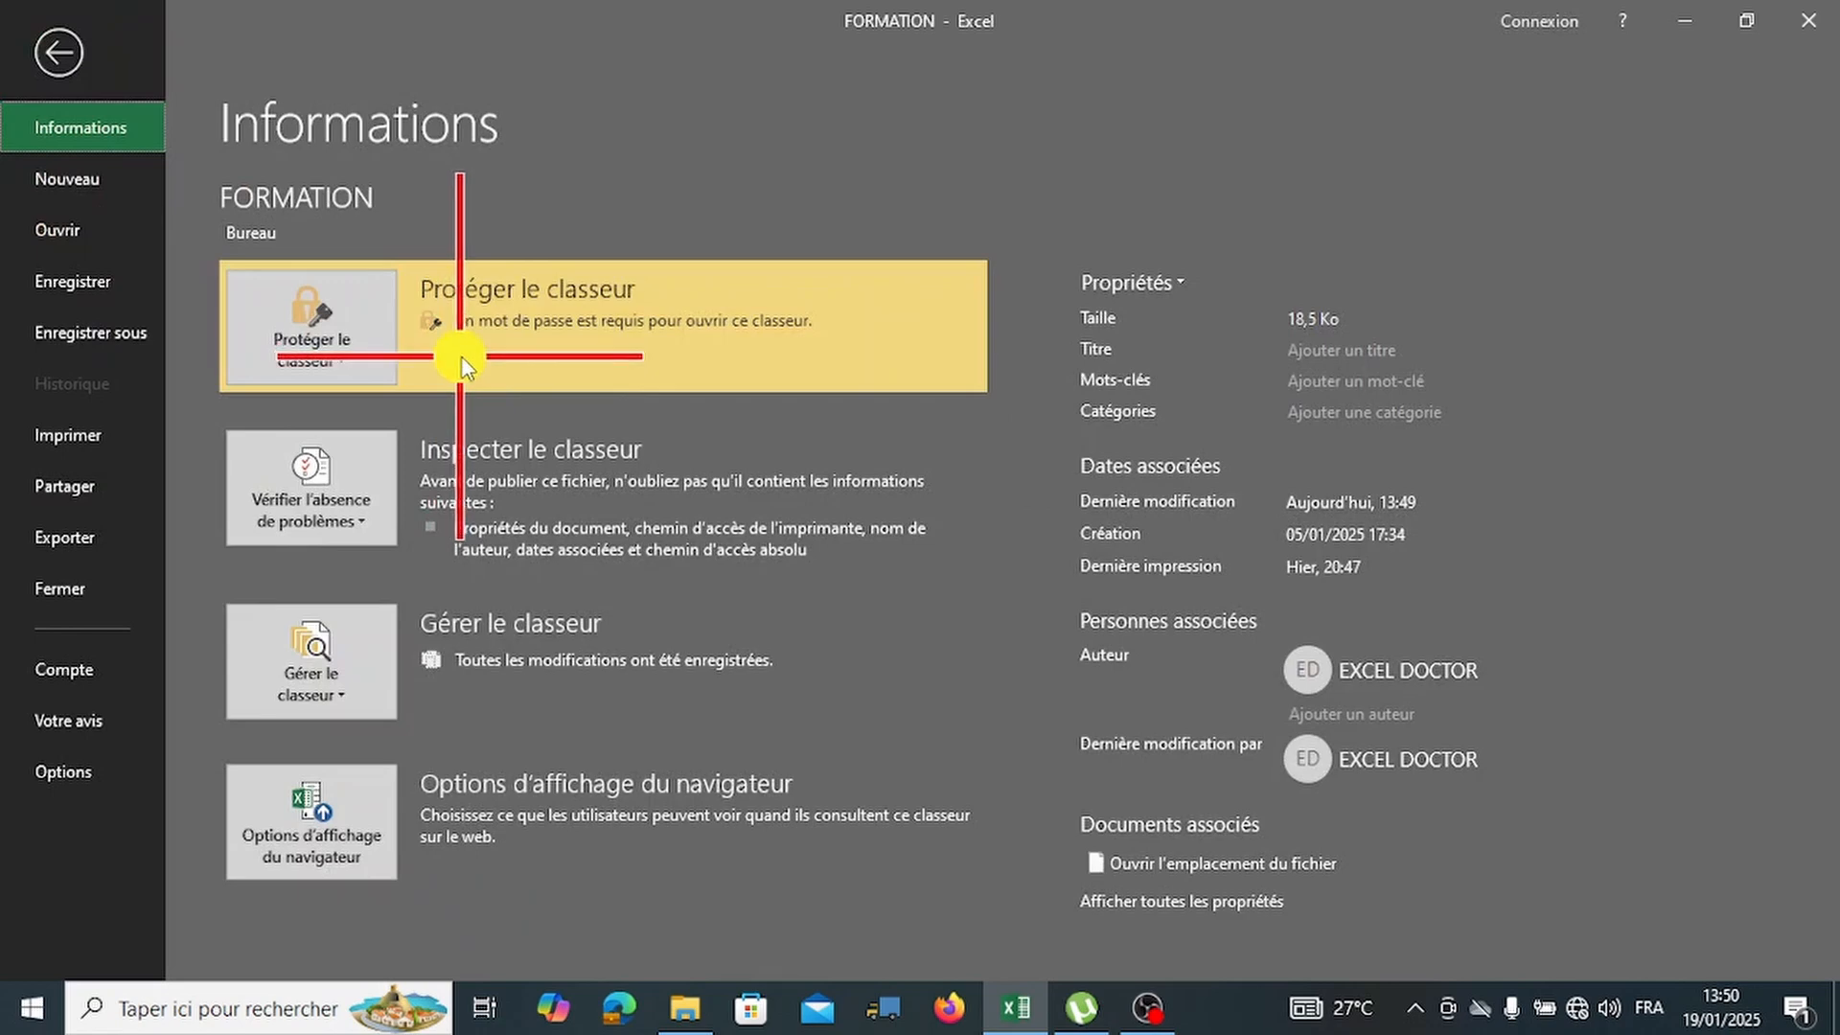
pyautogui.click(335, 354)
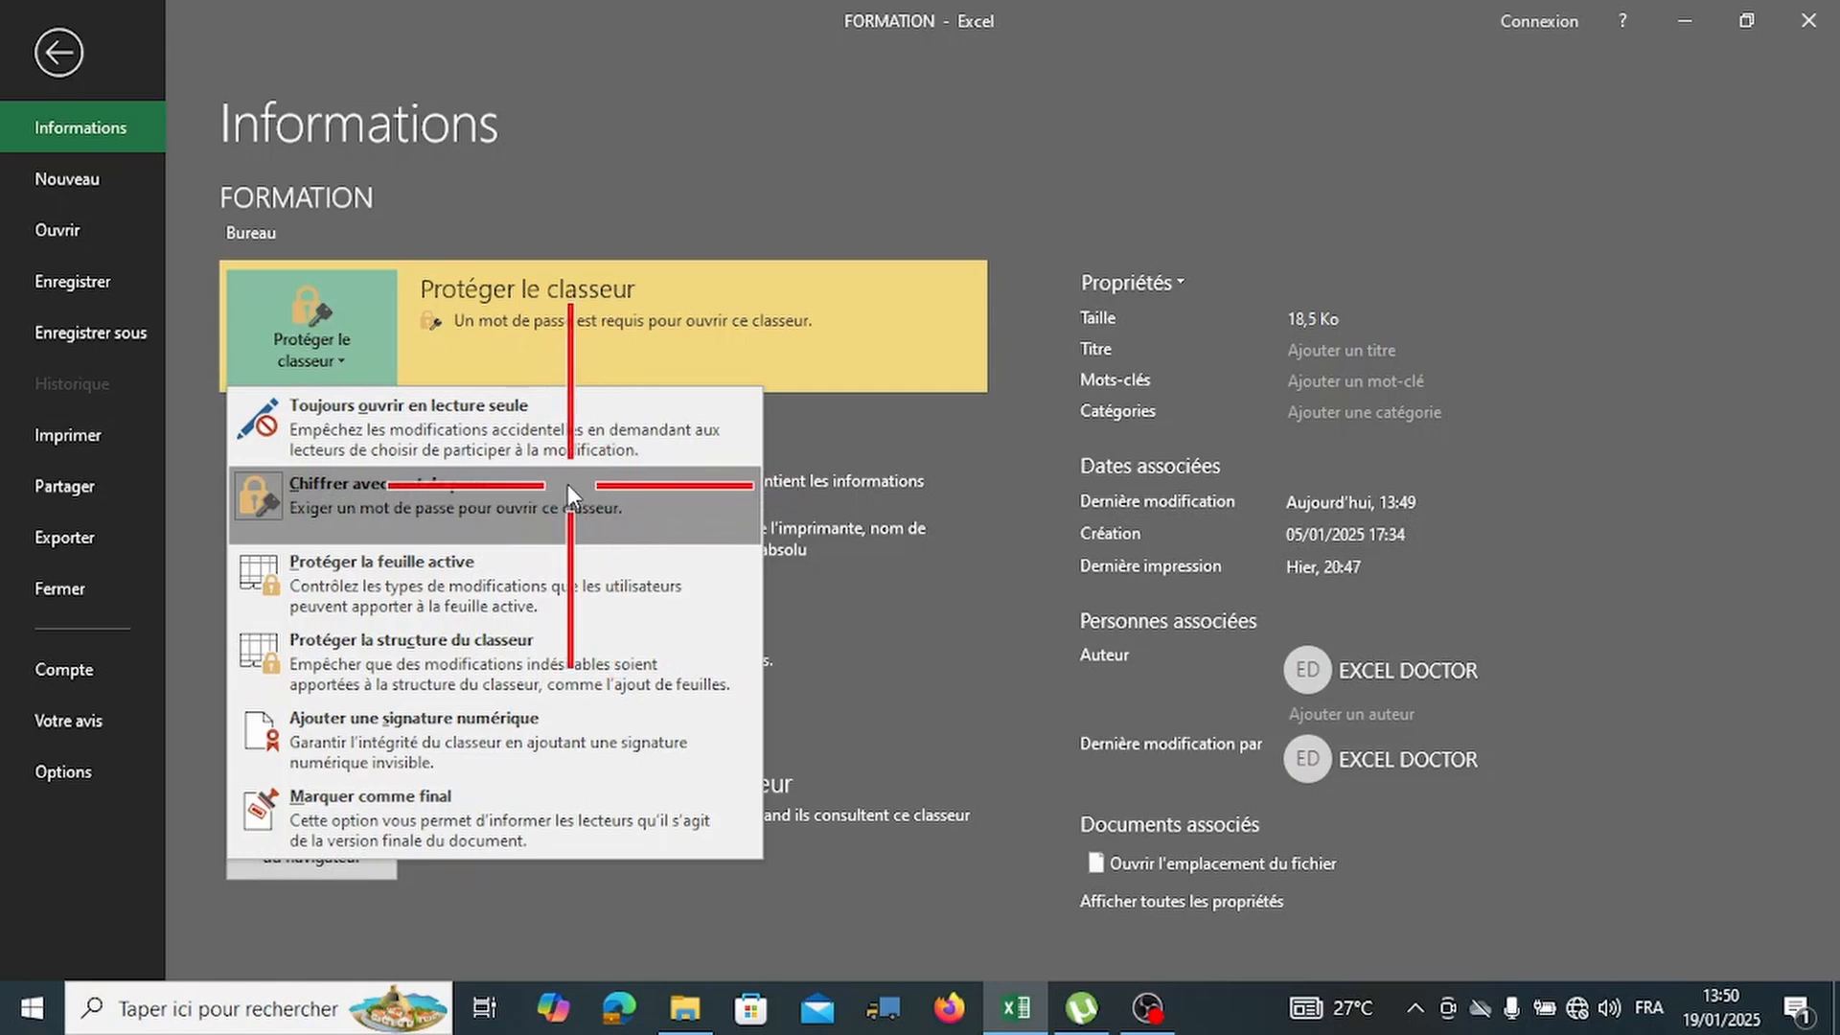
pyautogui.click(567, 485)
pyautogui.write('1234')
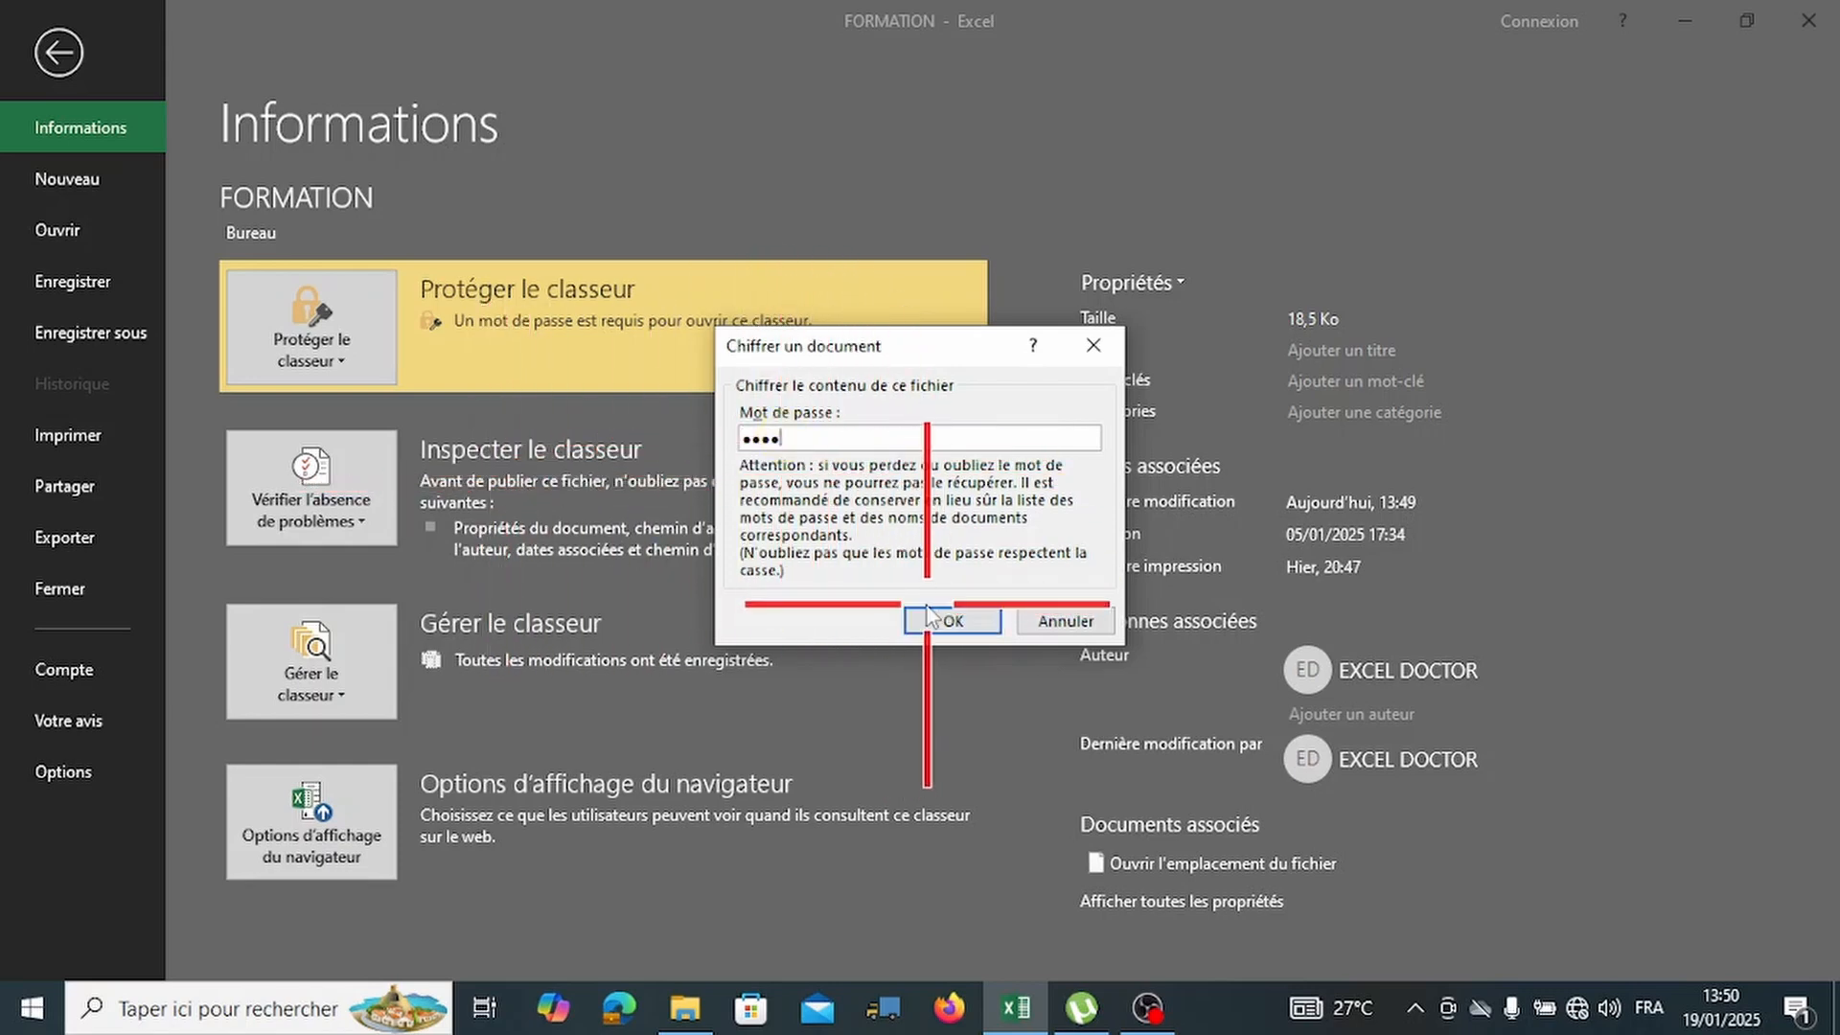
pyautogui.press('BackSpace')
pyautogui.press('BackSpace')
pyautogui.press('BackSpace')
pyautogui.press('BackSpace')
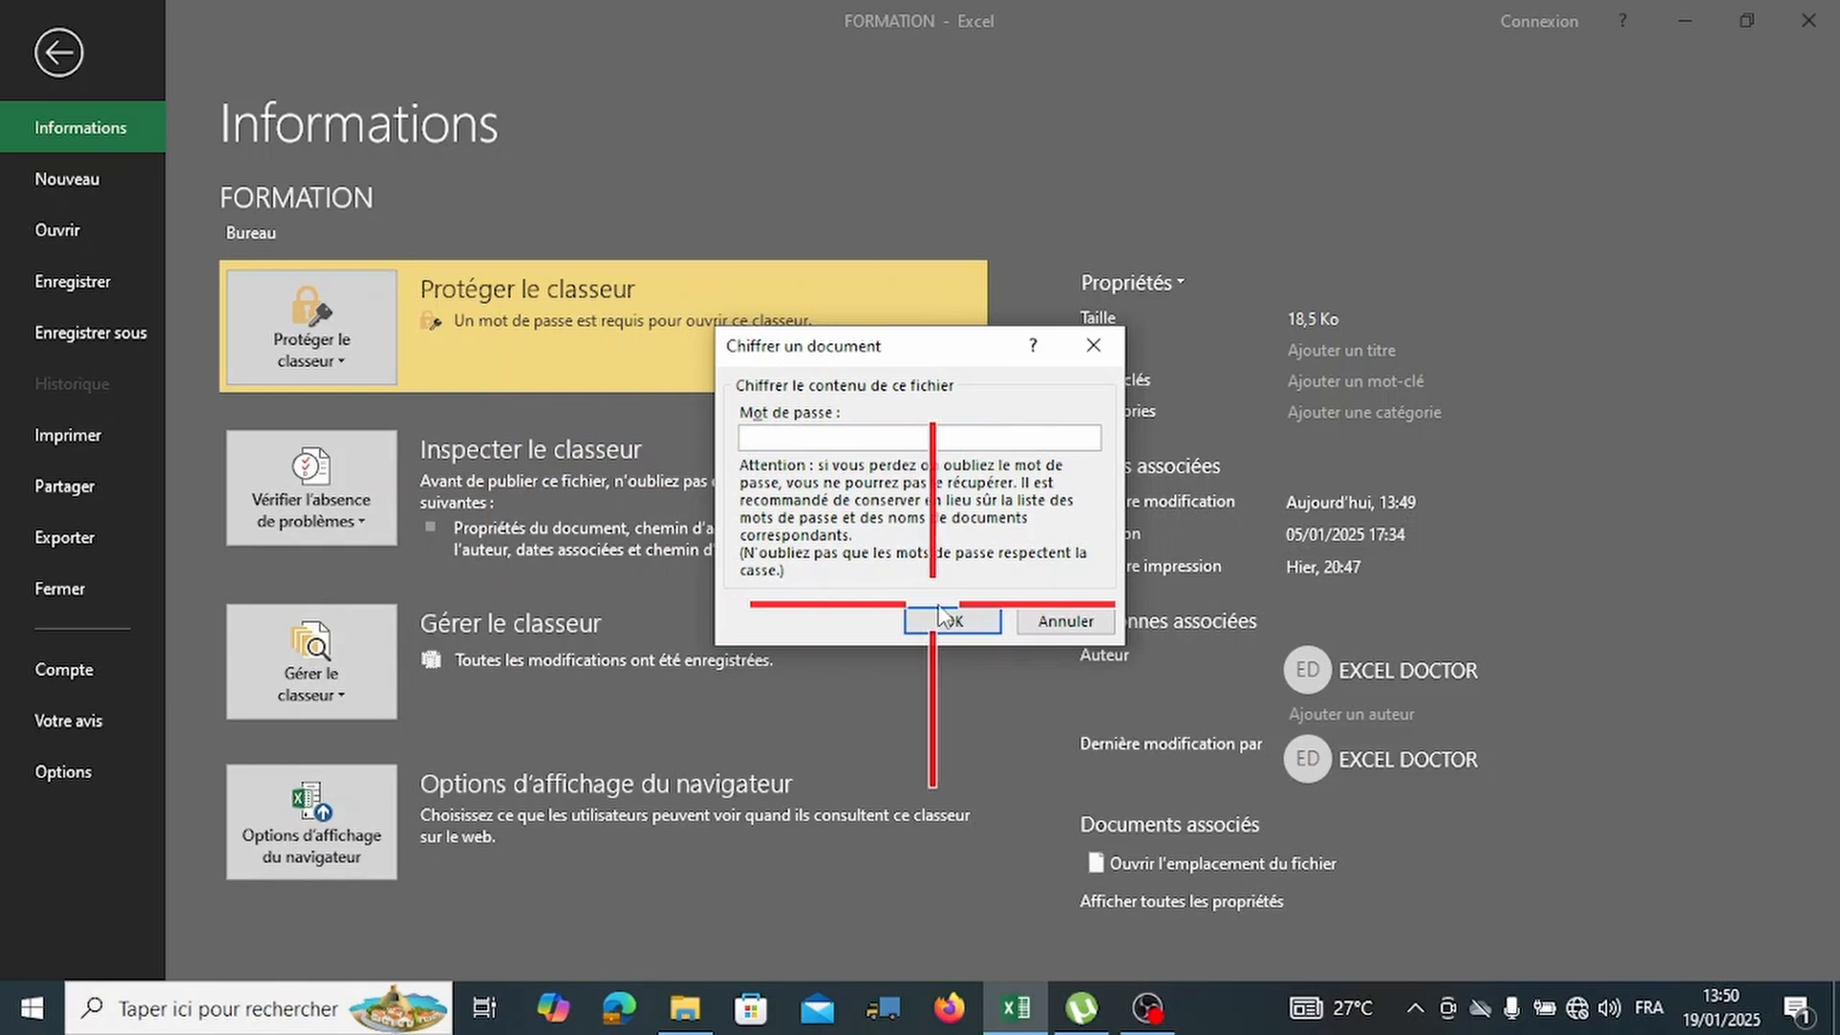
pyautogui.click(949, 619)
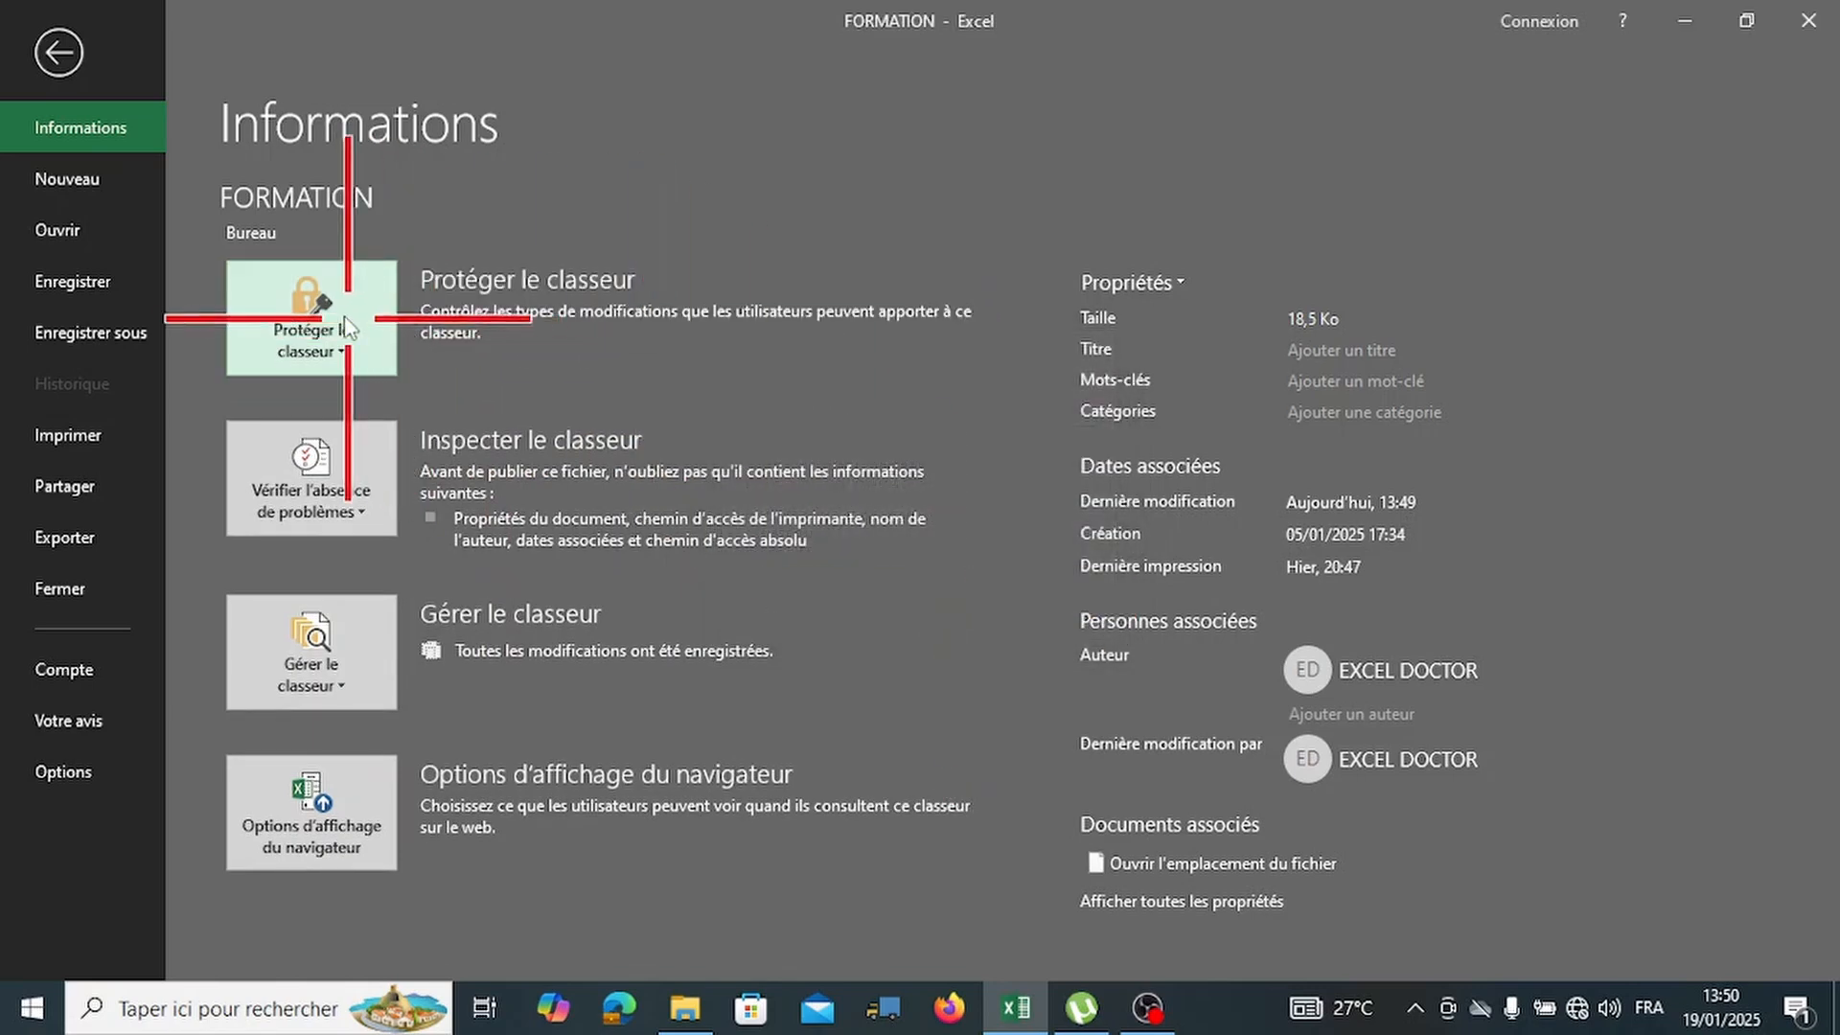
pyautogui.click(356, 305)
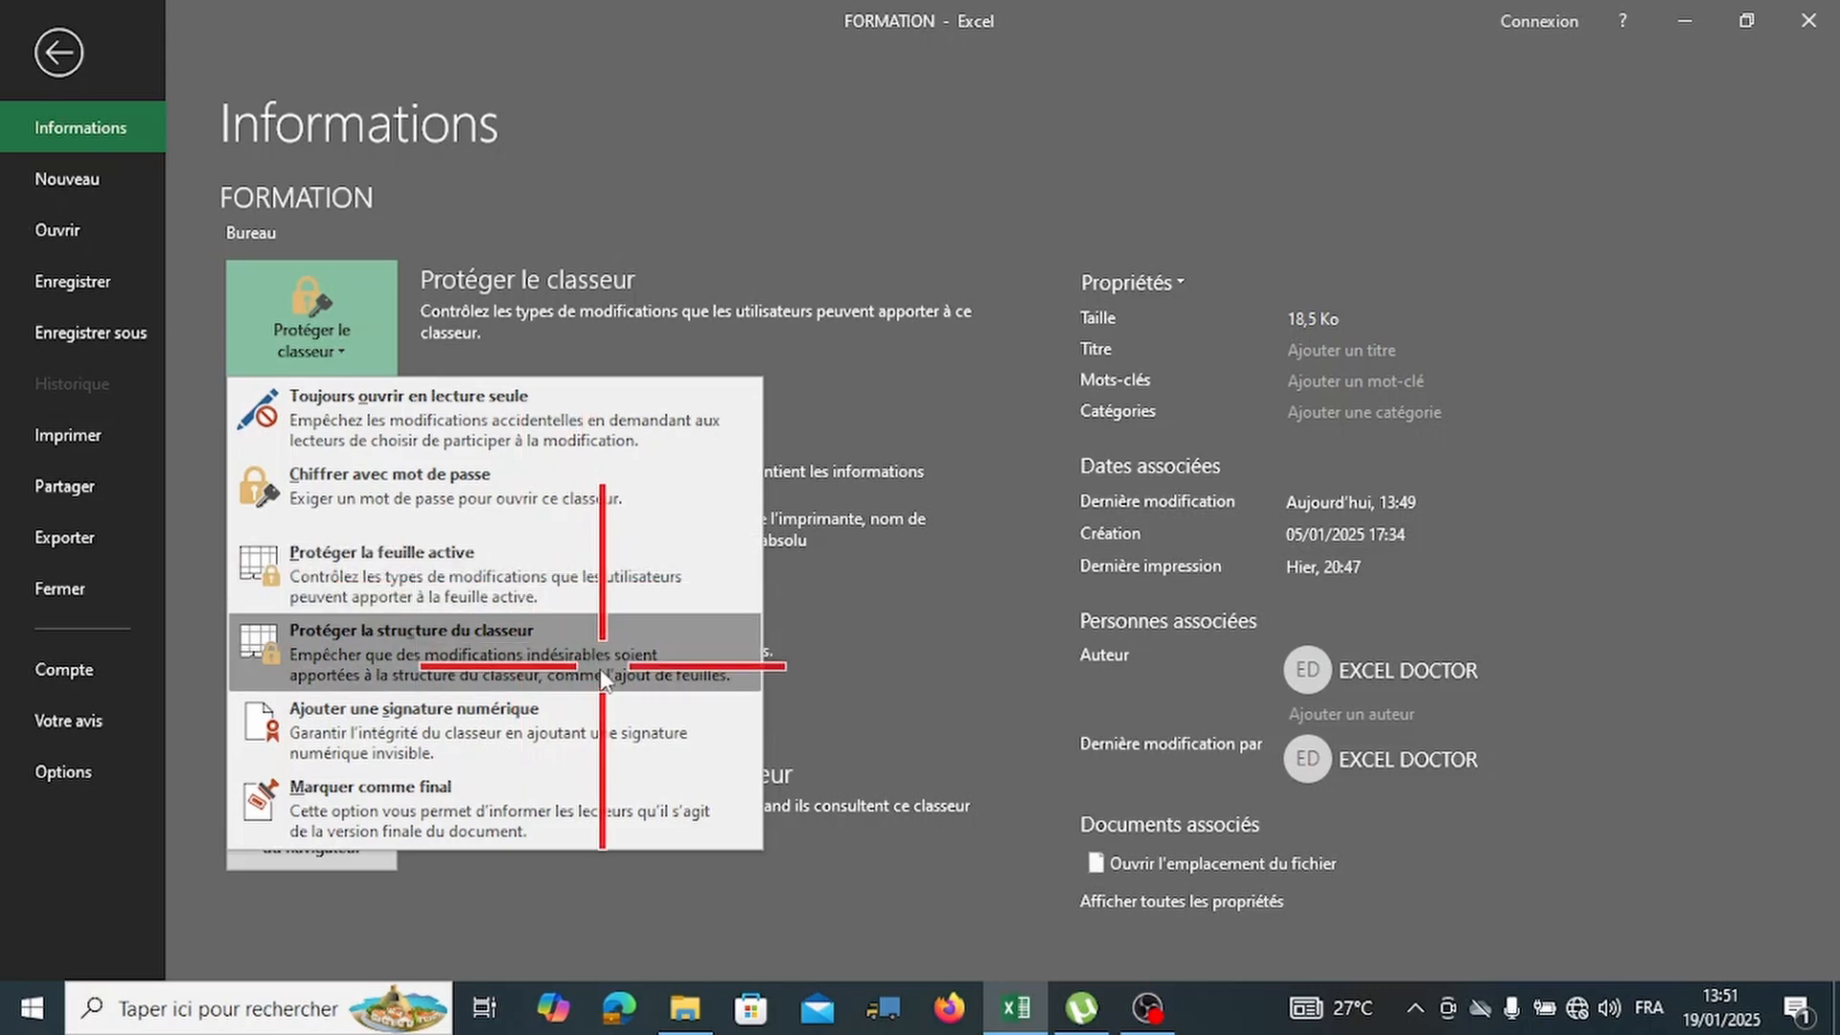
# Protect Feuil1 with a confirmed password, allowing only selection of locked and unlocked cells.
pyautogui.click(534, 567)
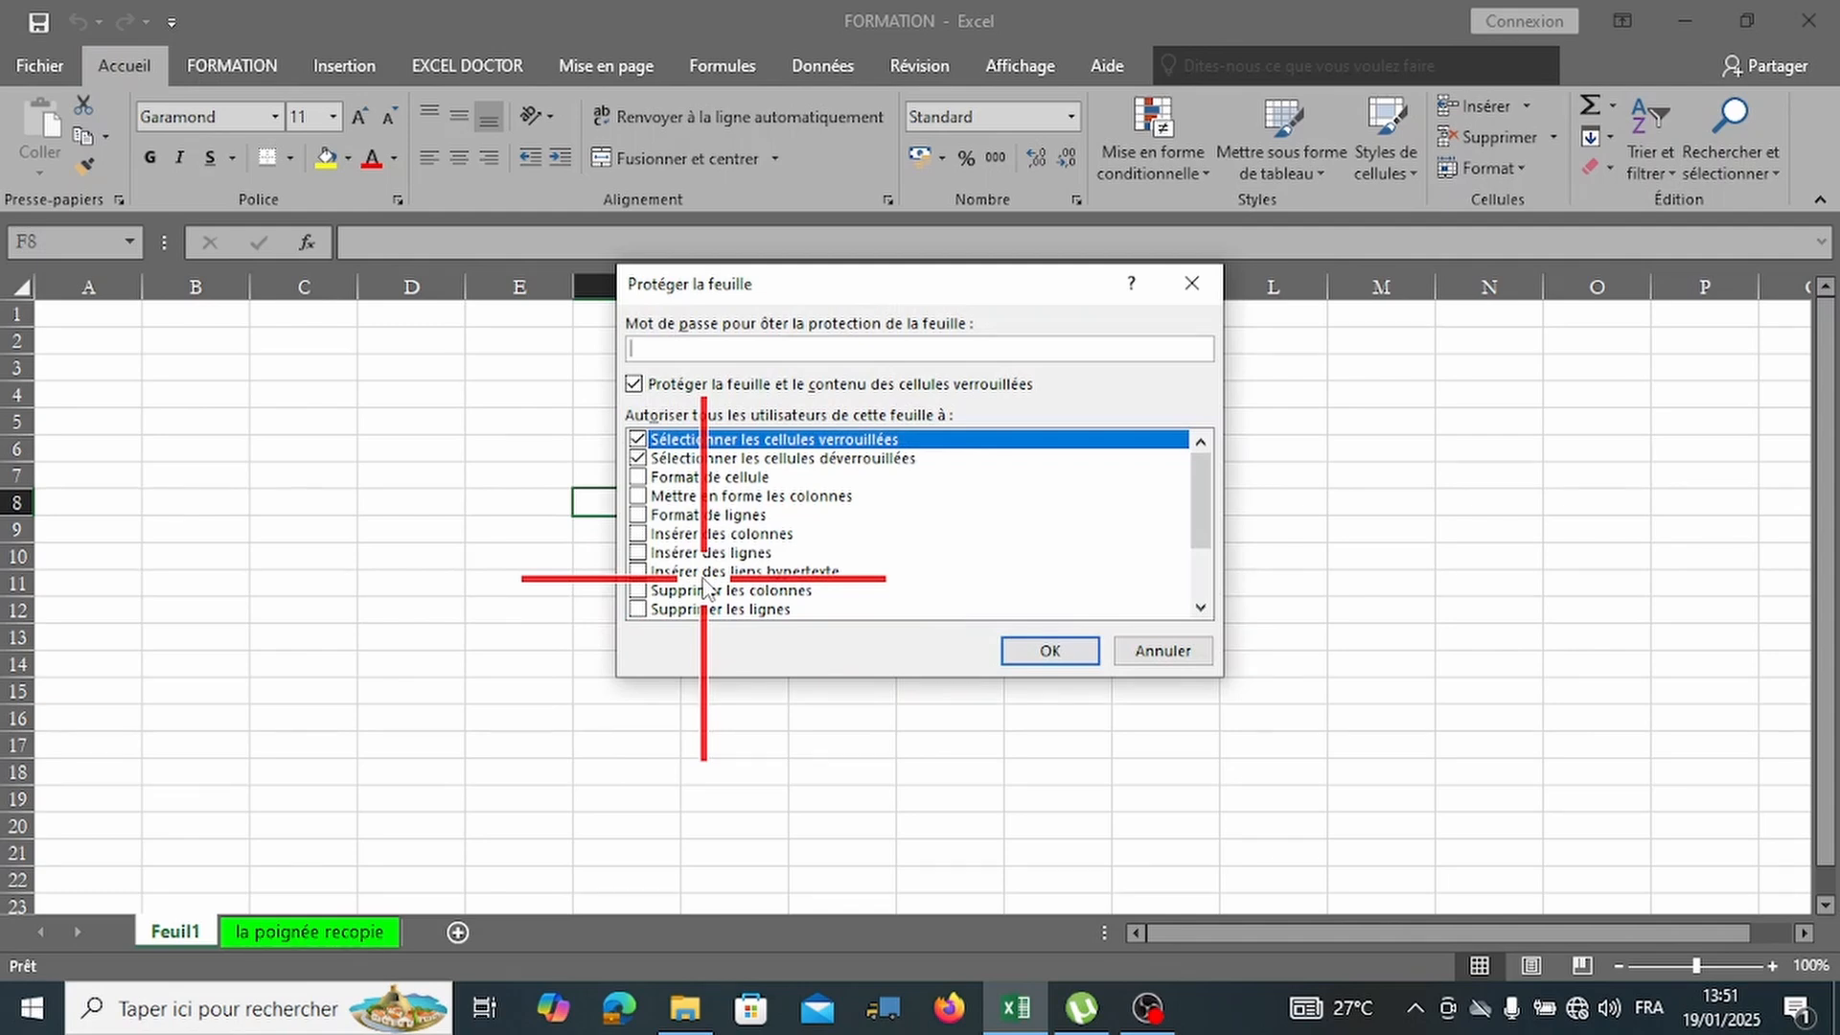
pyautogui.write('1234')
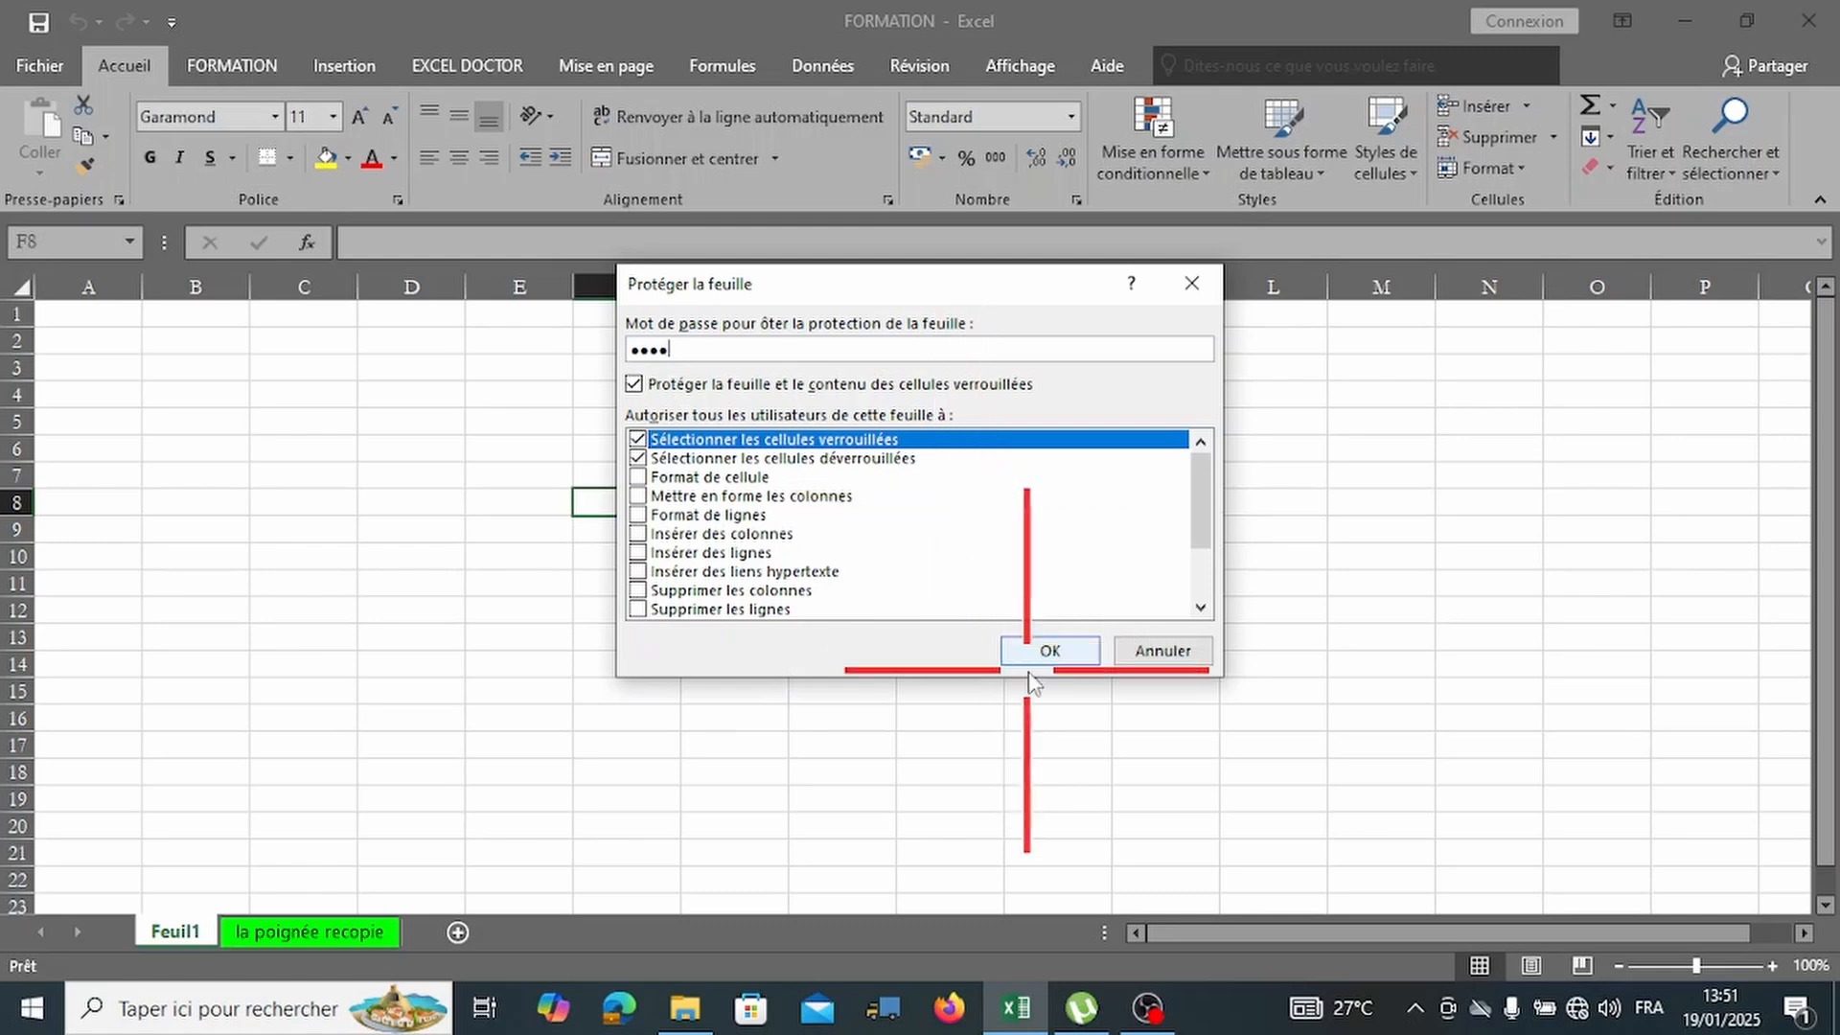
pyautogui.scroll(-2, 1026, 553)
pyautogui.scroll(1, 1045, 556)
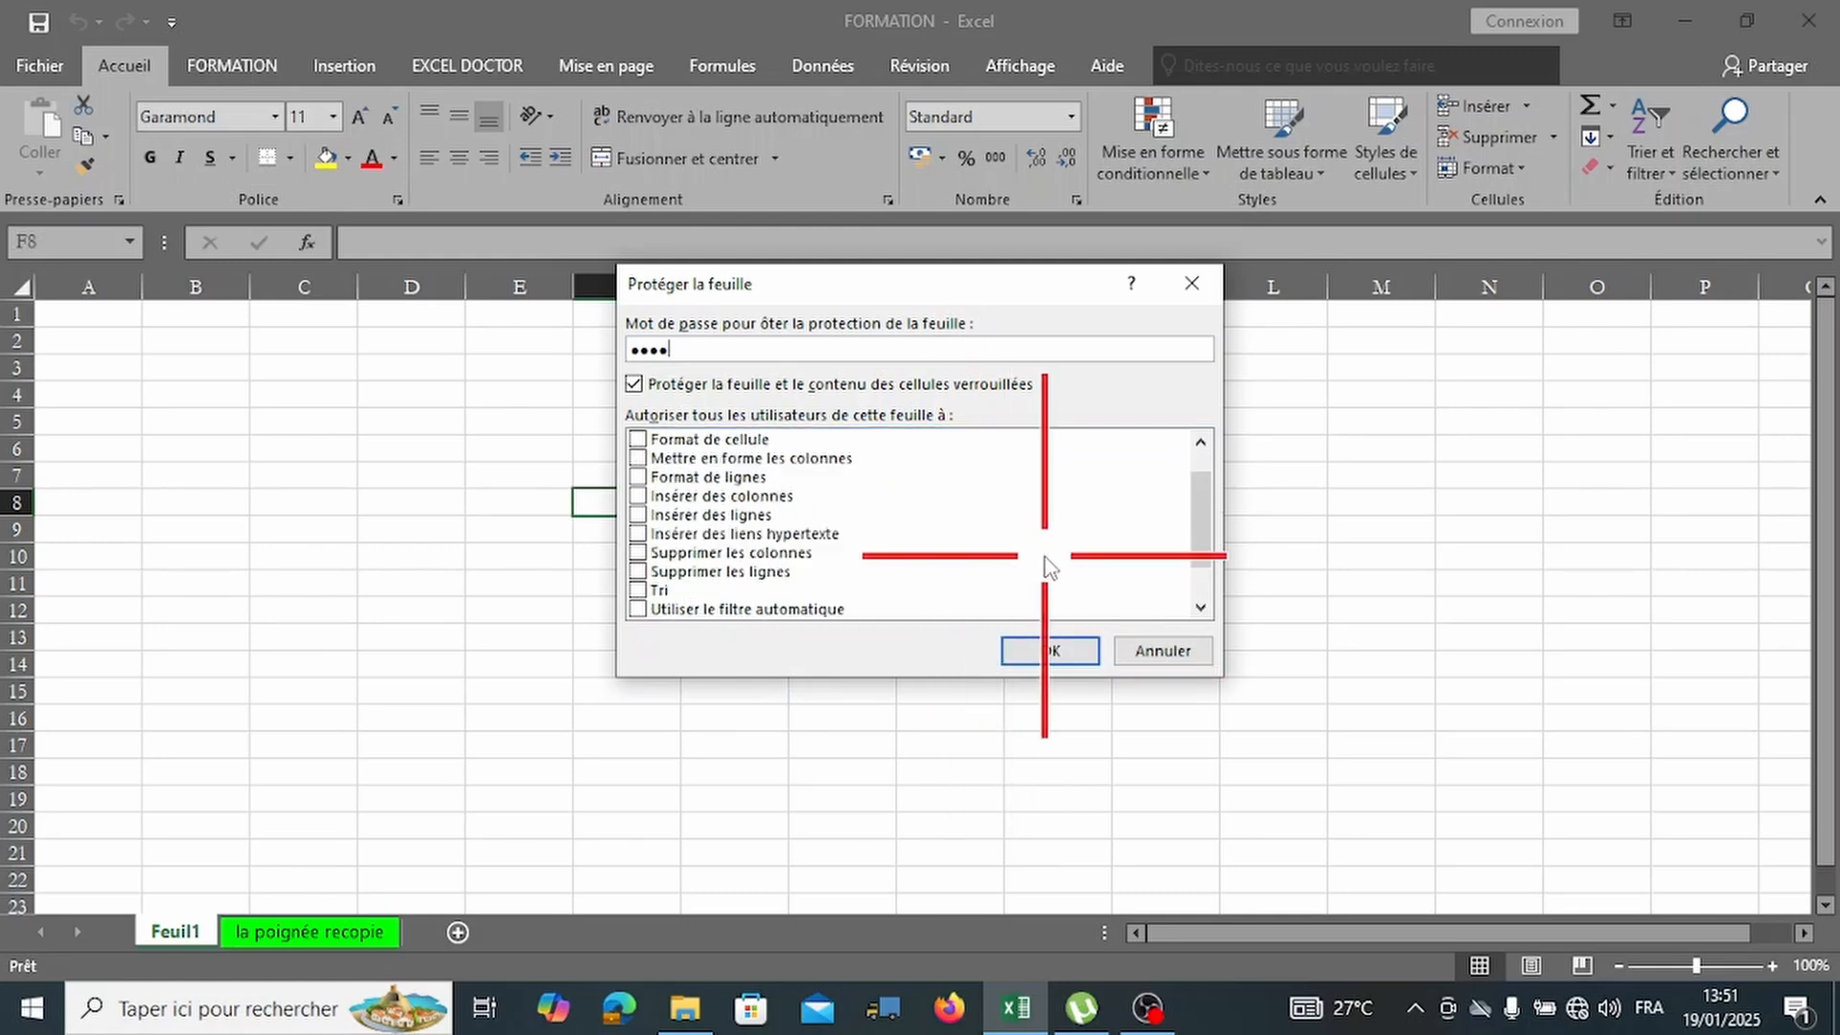
pyautogui.scroll(-1, 1046, 556)
pyautogui.scroll(2, 1046, 561)
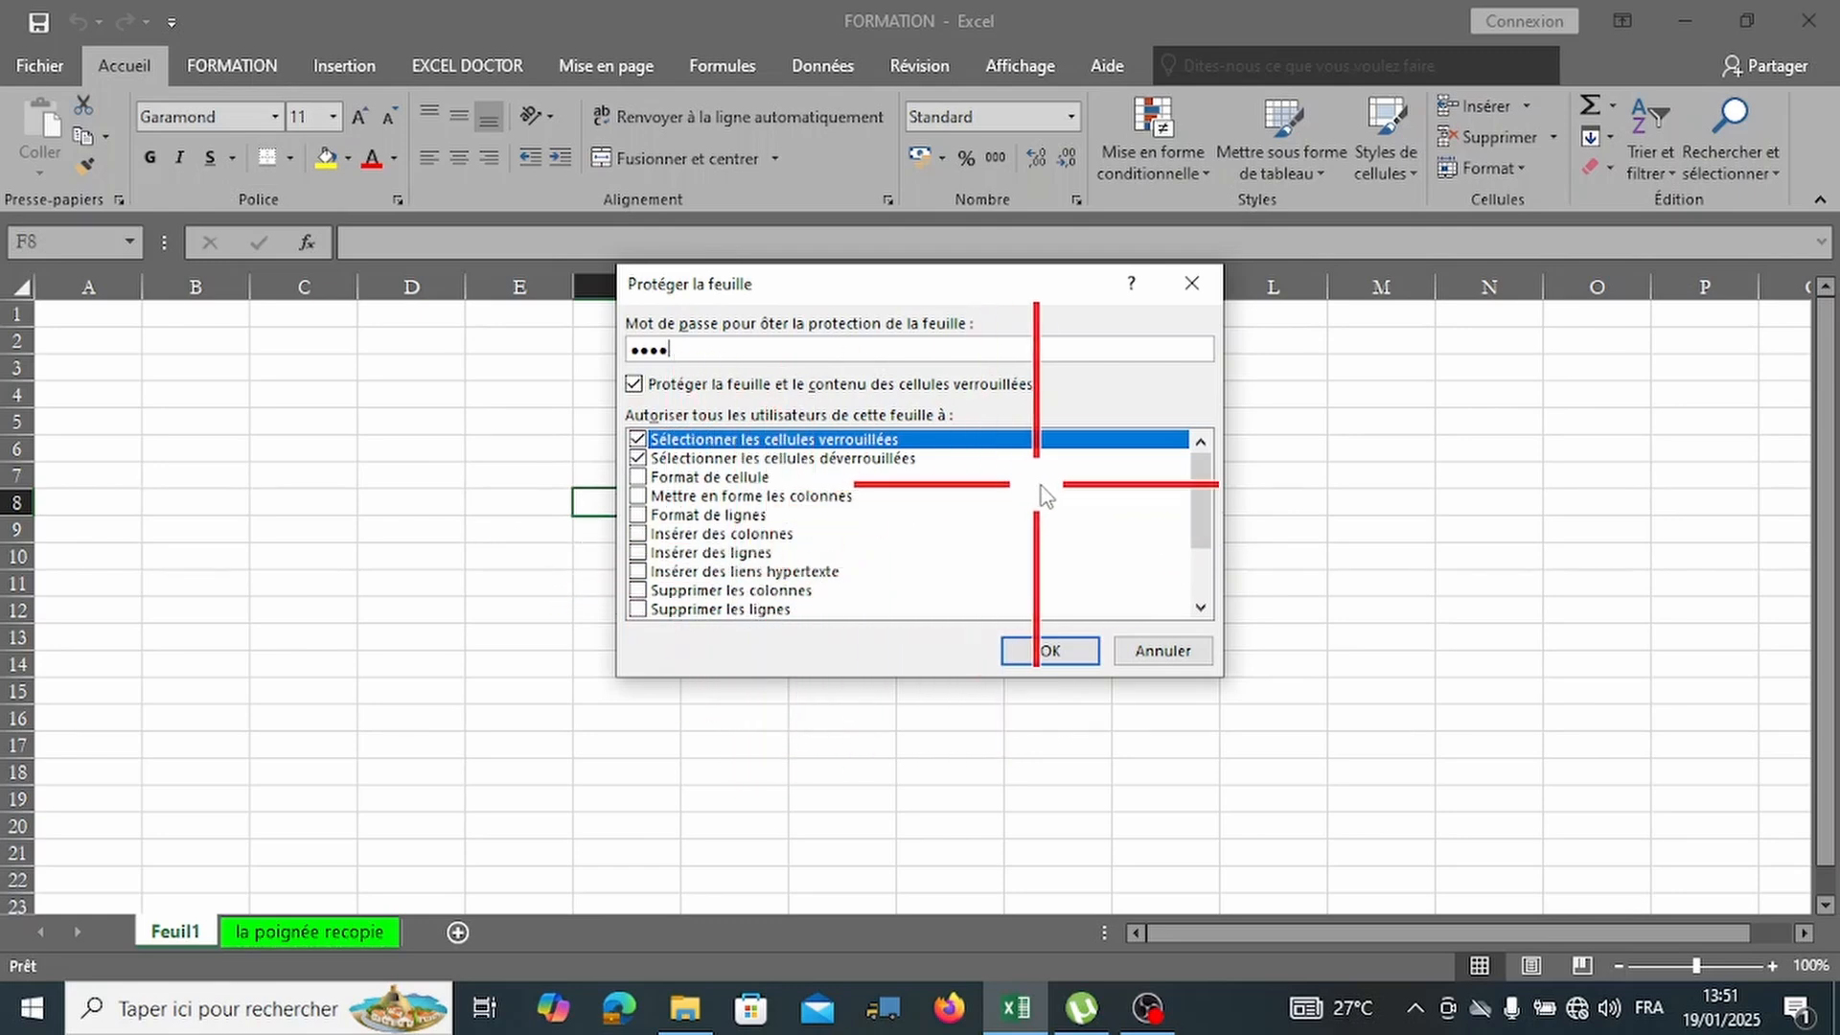
pyautogui.click(1054, 653)
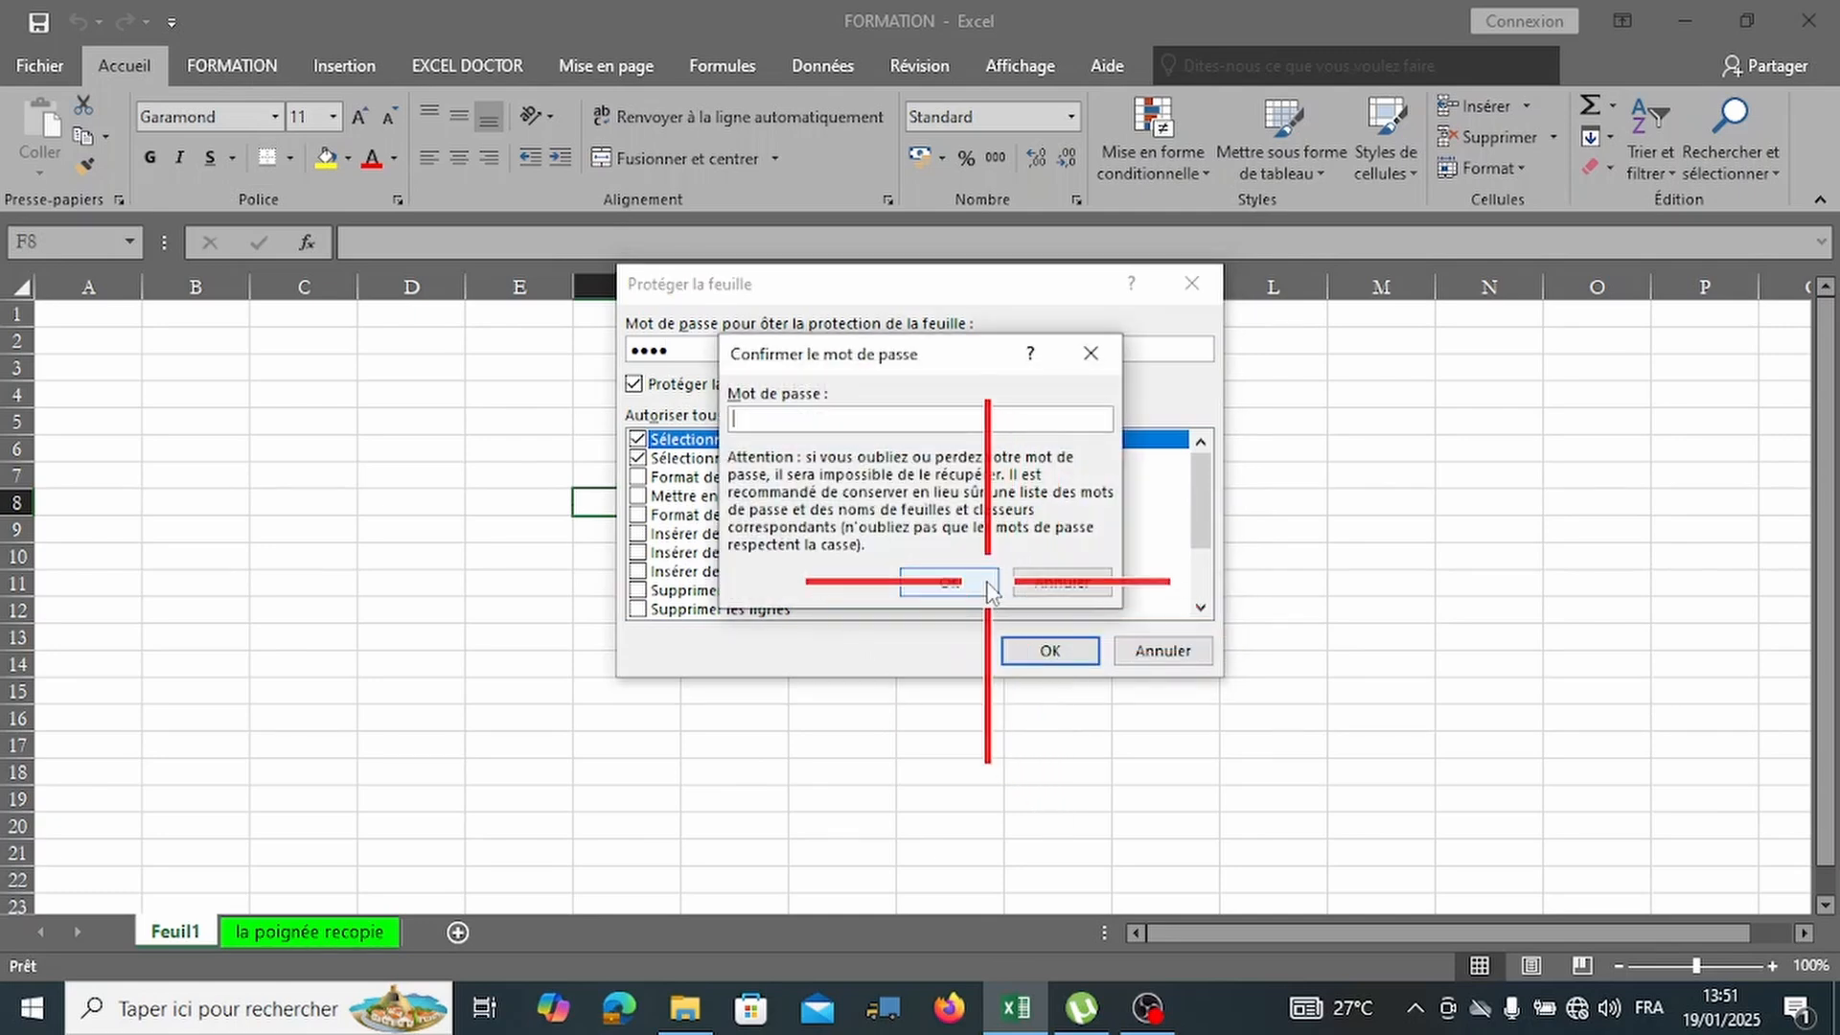
pyautogui.write('1234')
pyautogui.click(986, 582)
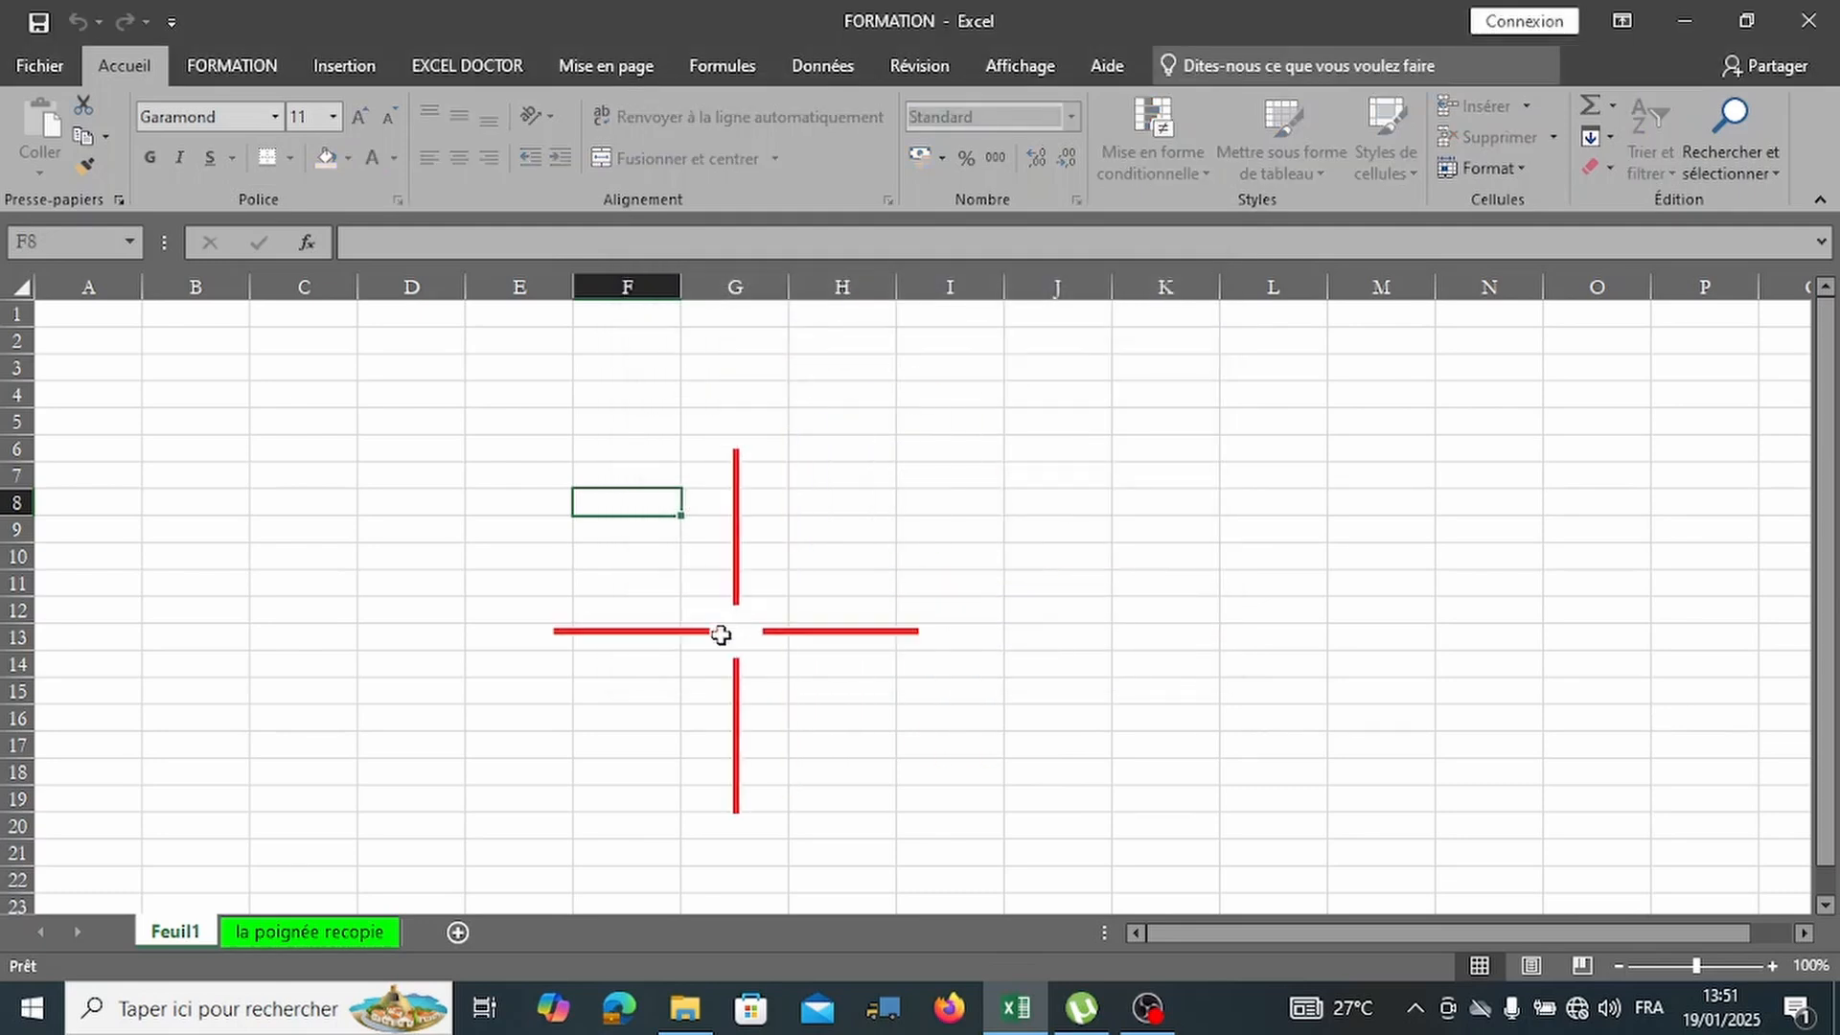
# Try entering 'a' in D7 on protected Feuil1 and dismiss the warning.
pyautogui.click(408, 475)
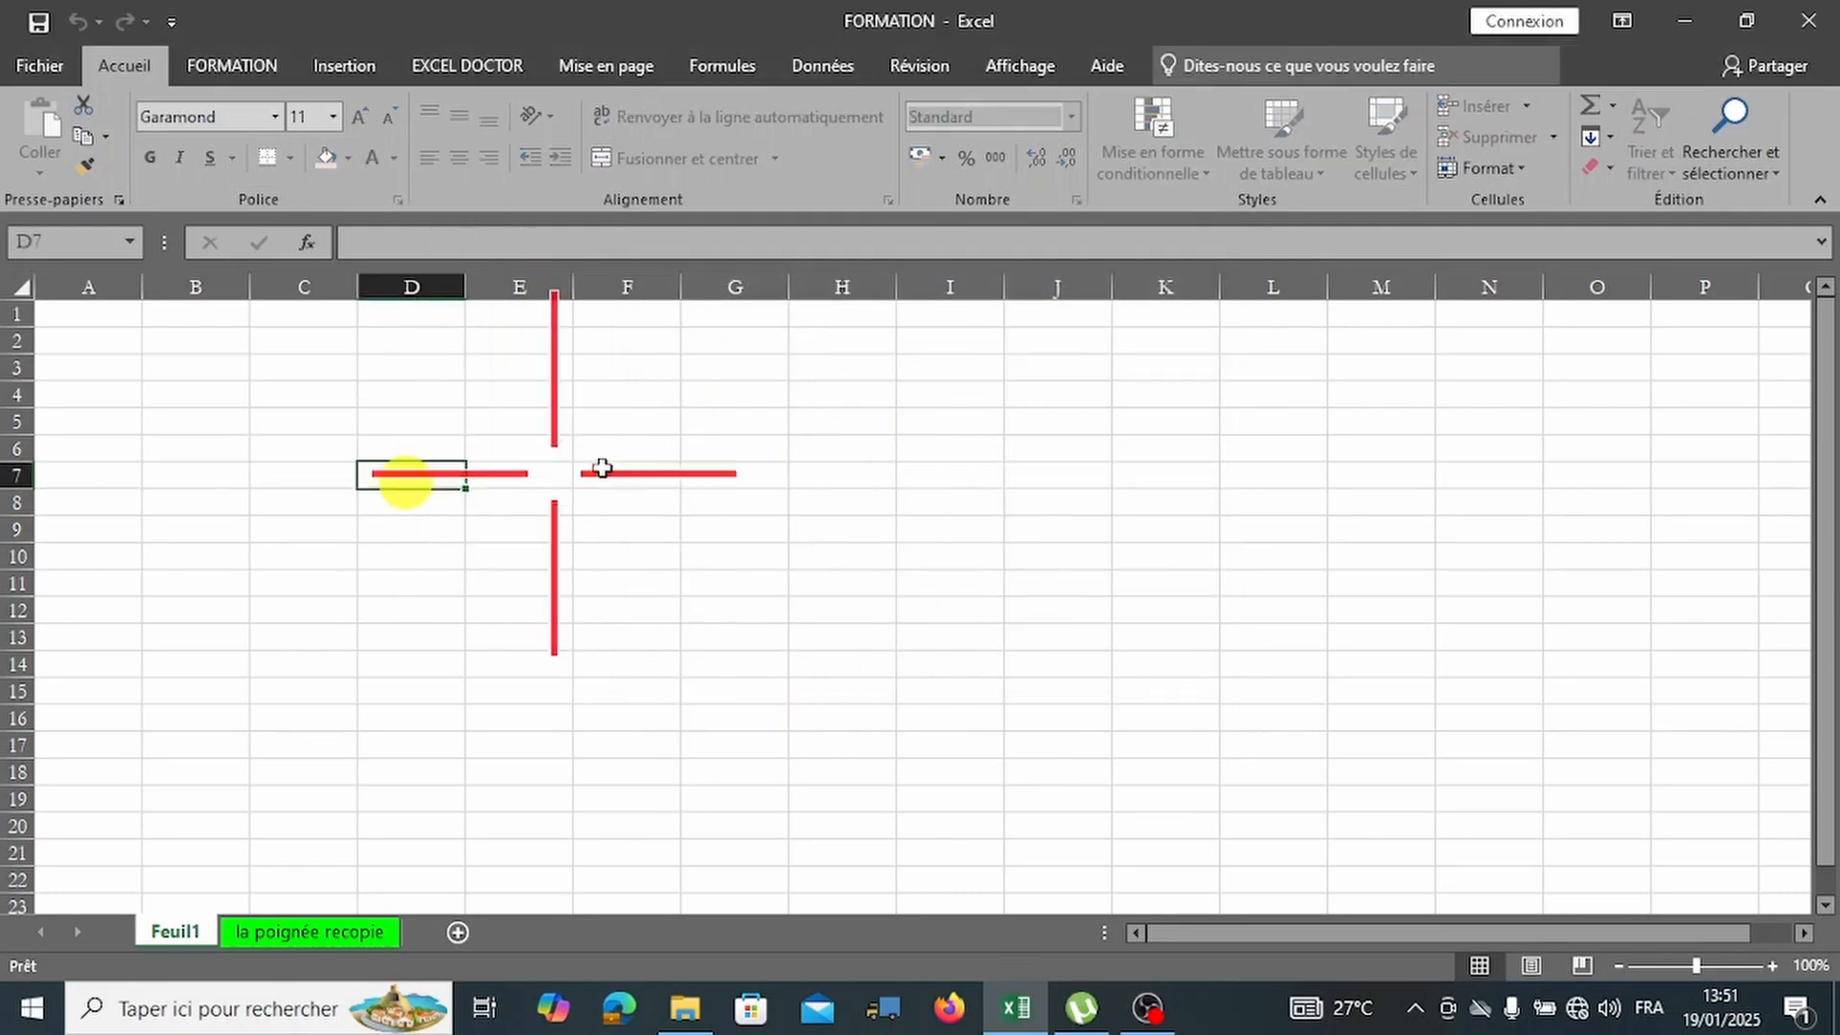
pyautogui.write('a')
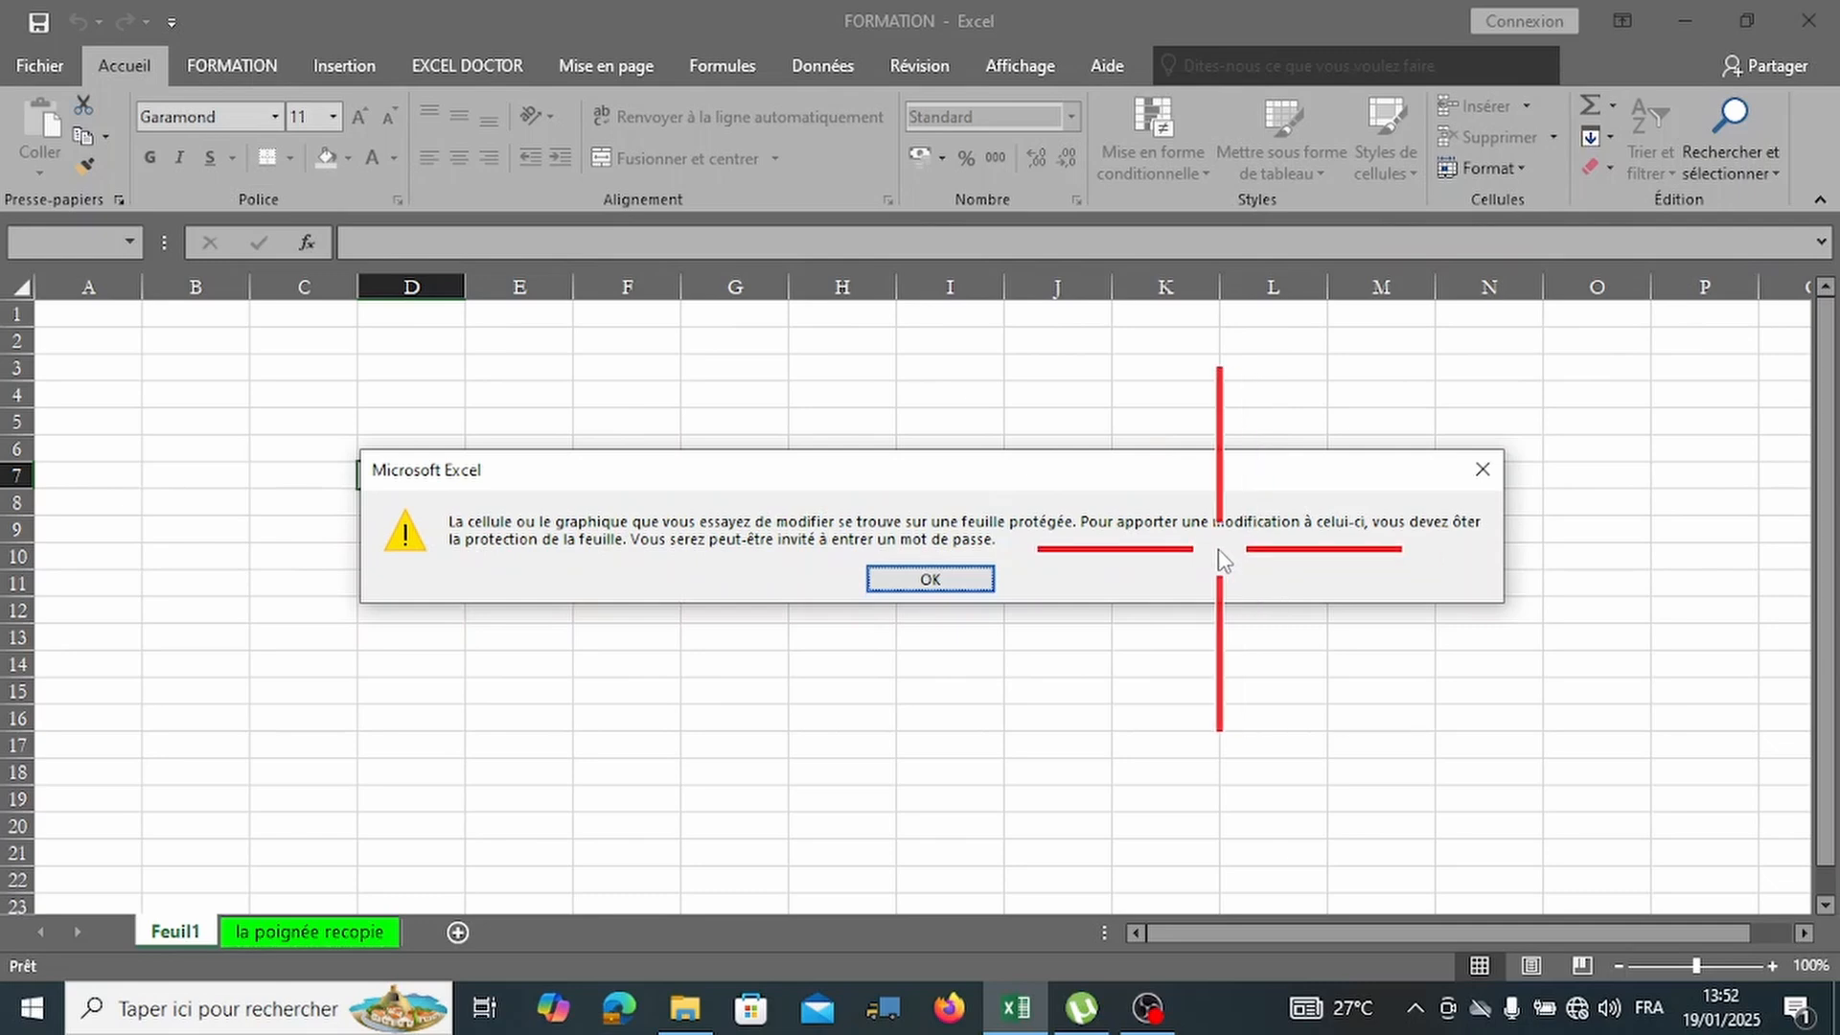
pyautogui.click(934, 578)
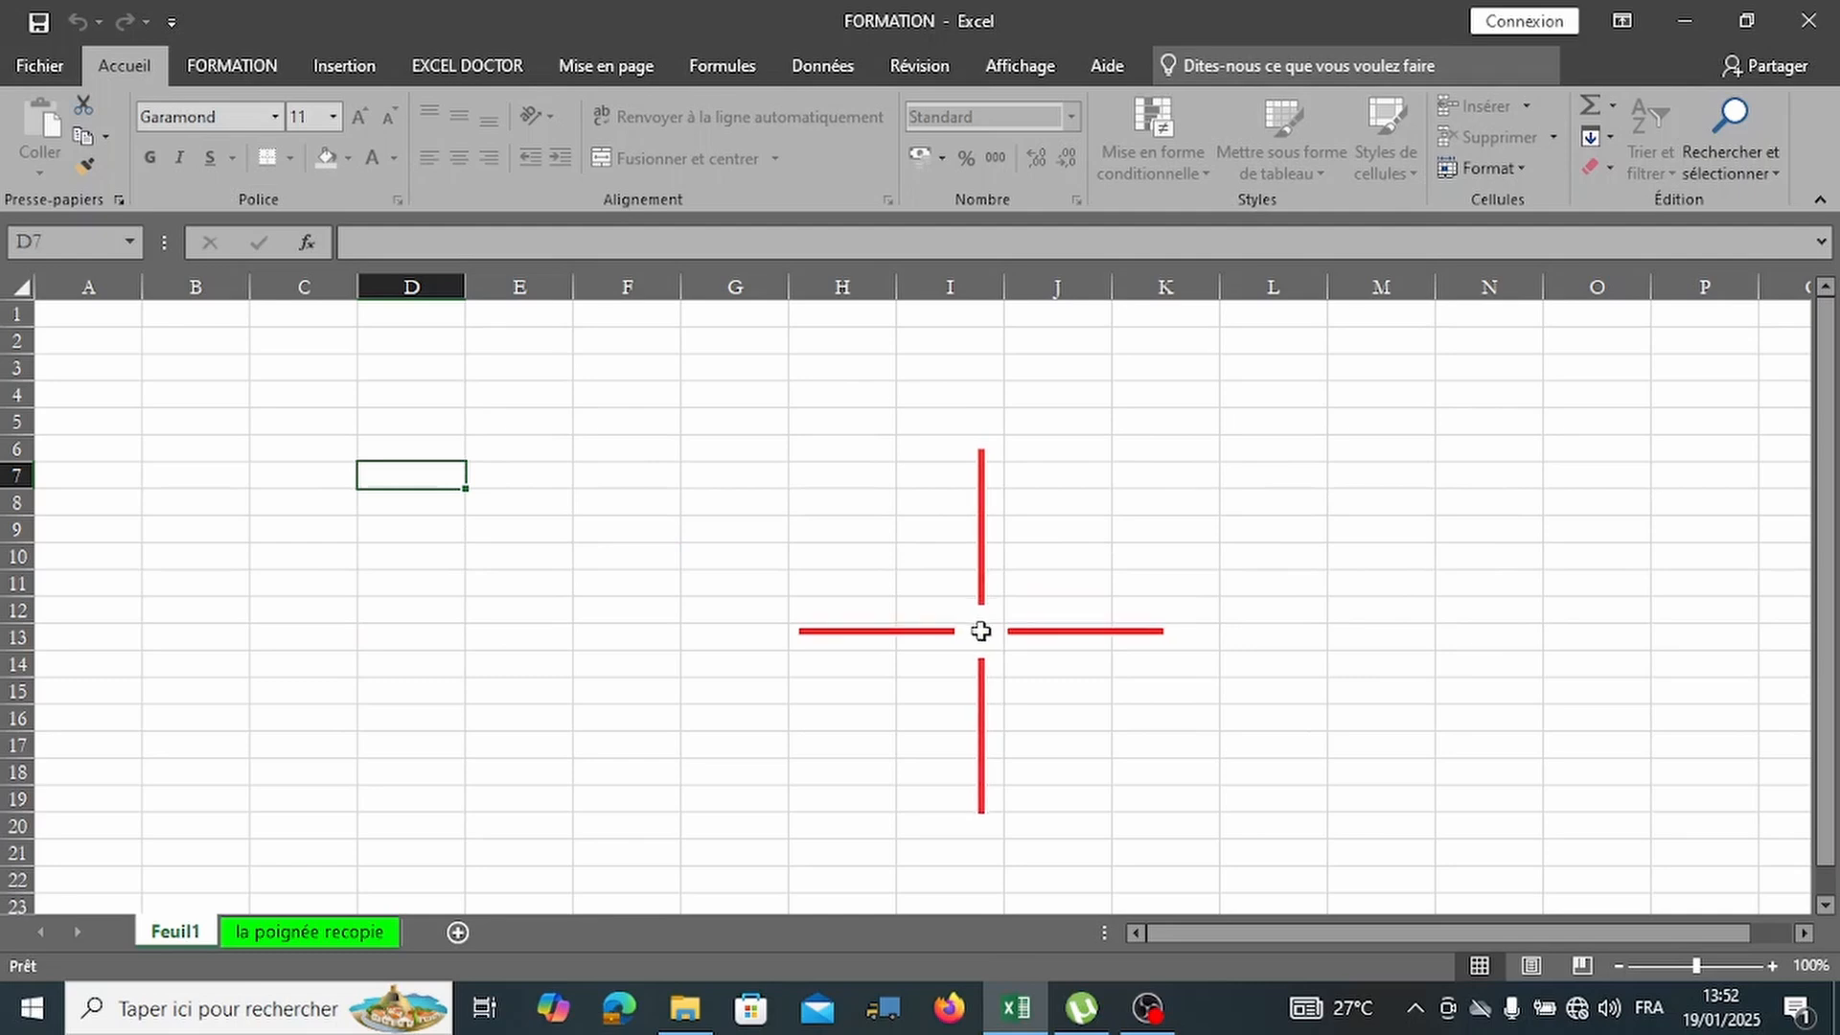
# Enter 2 in C5 on la poignée recopie to confirm that sheet stays editable.
pyautogui.click(350, 934)
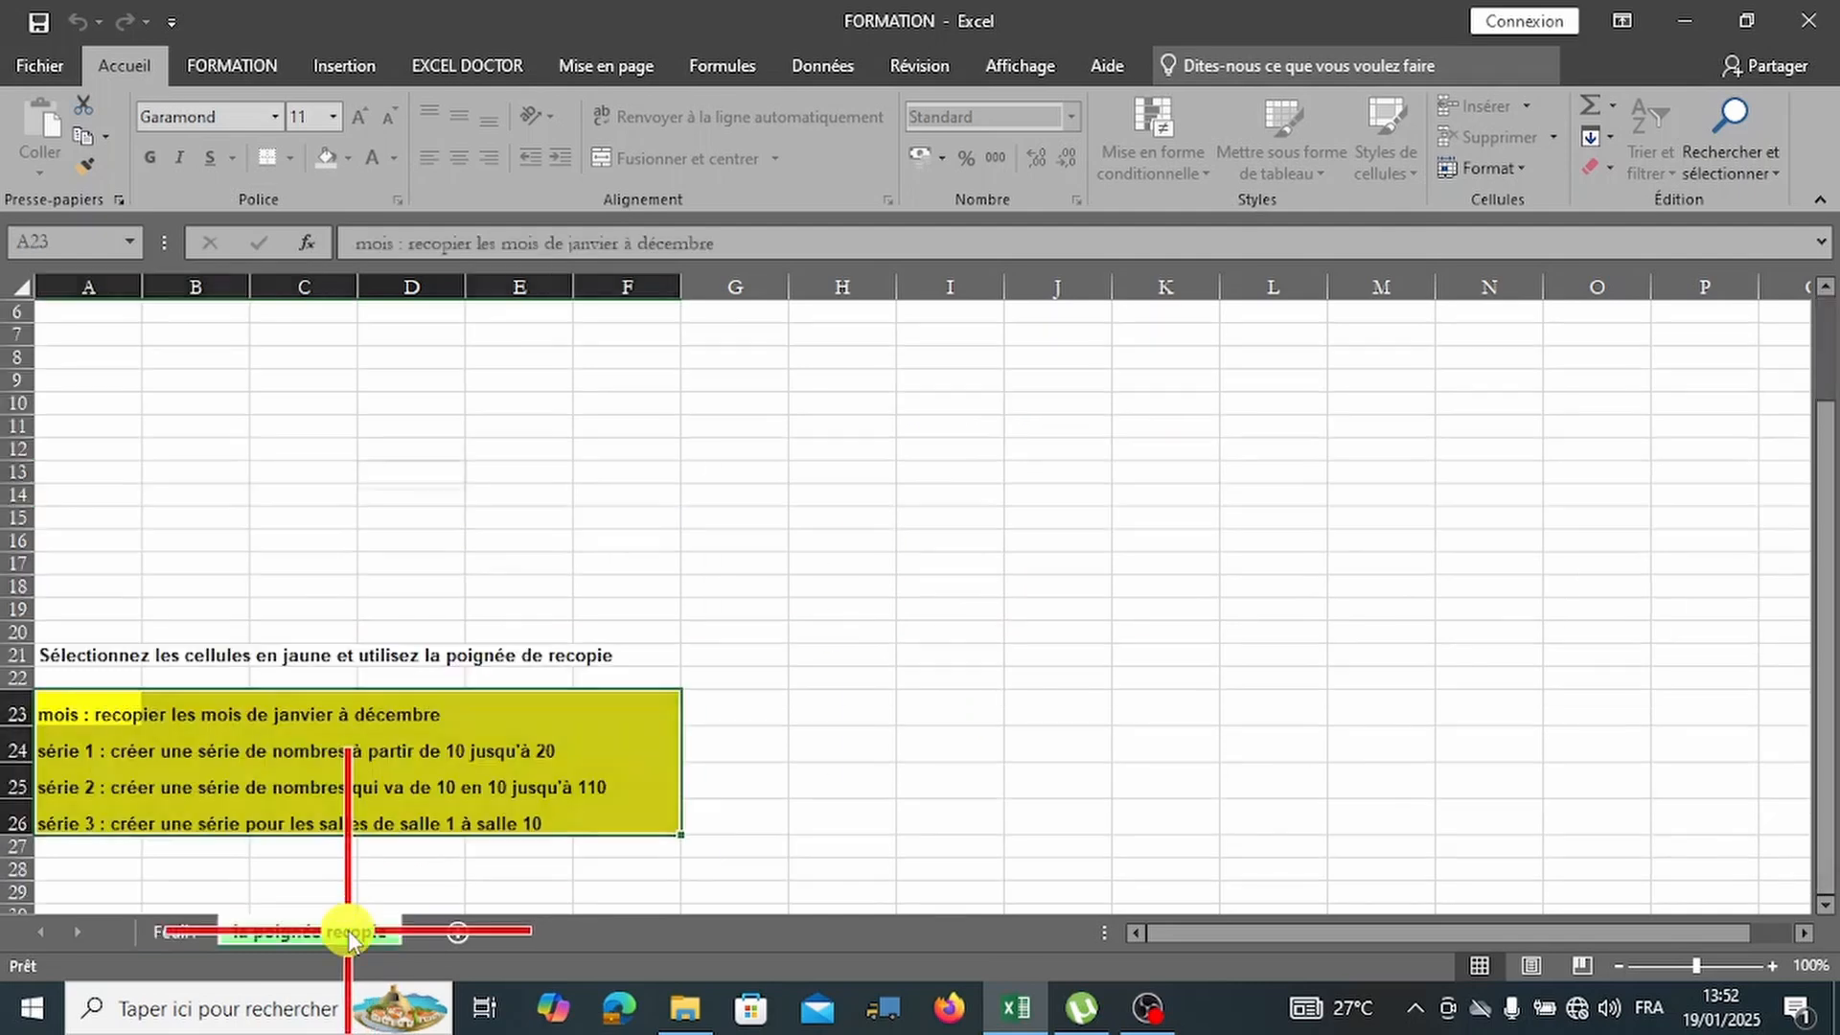
pyautogui.scroll(2, 810, 738)
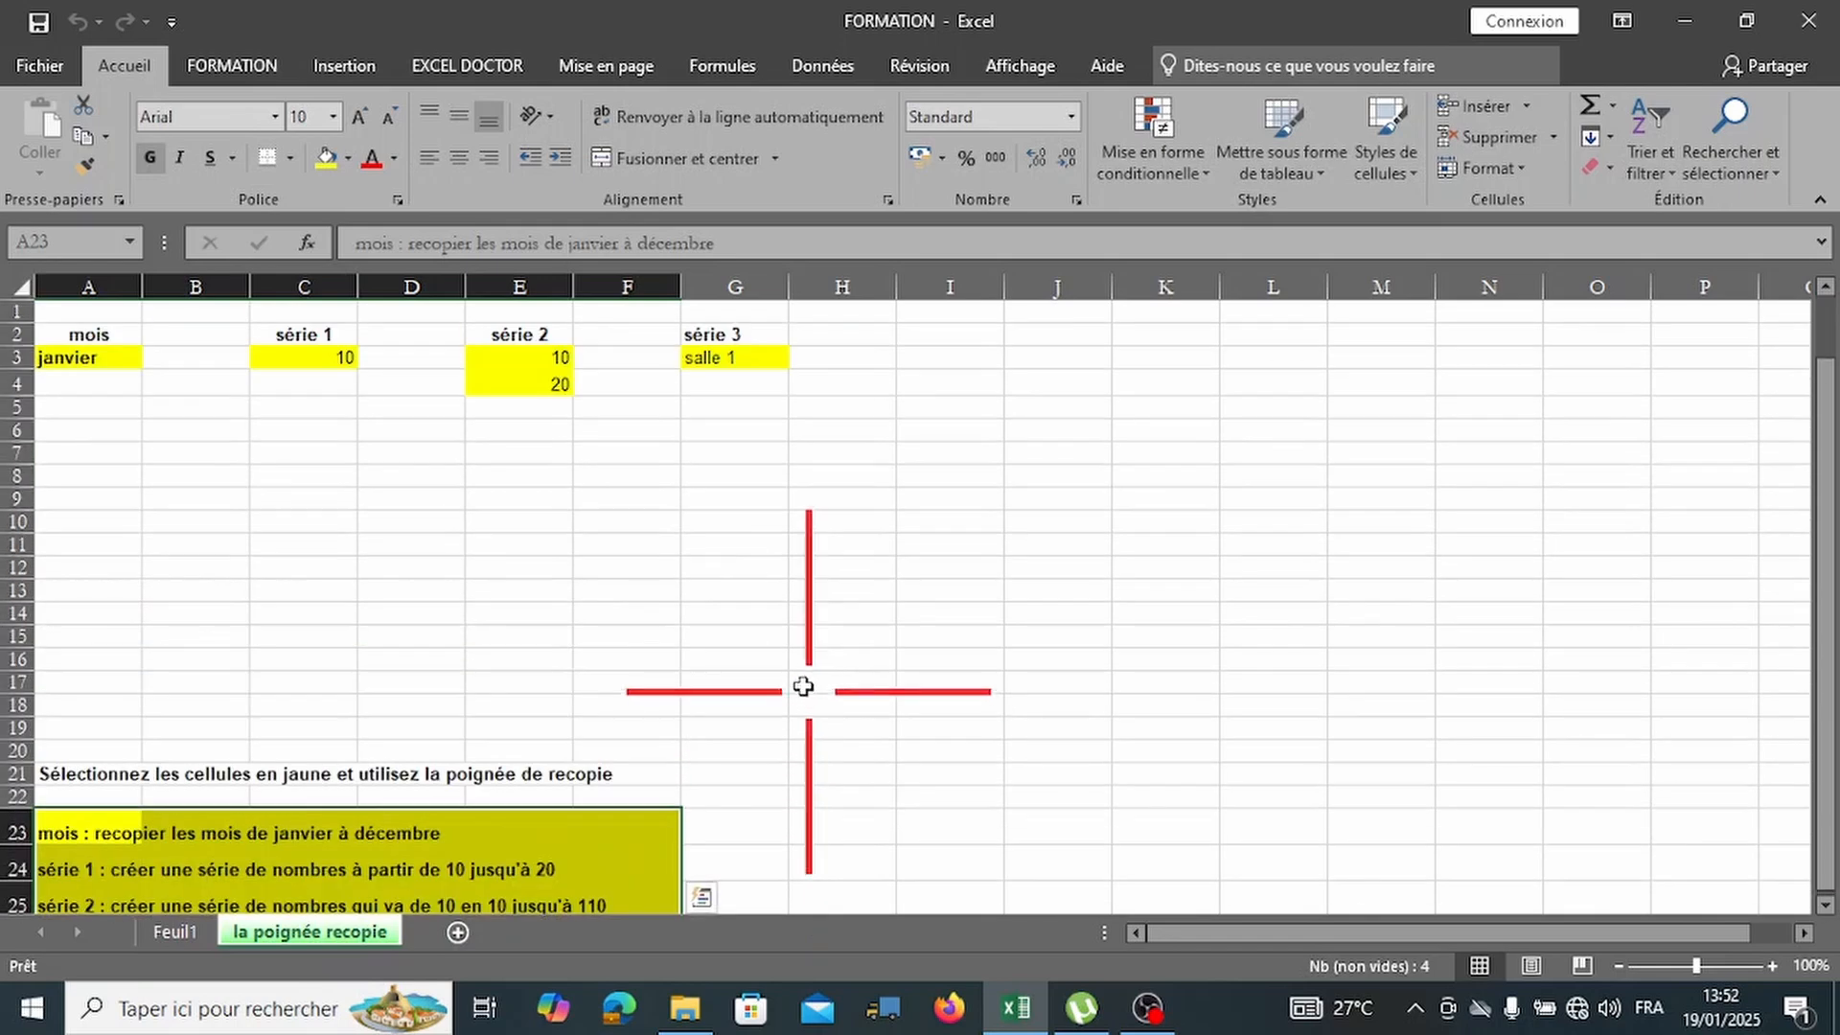
pyautogui.click(257, 419)
pyautogui.write('25100')
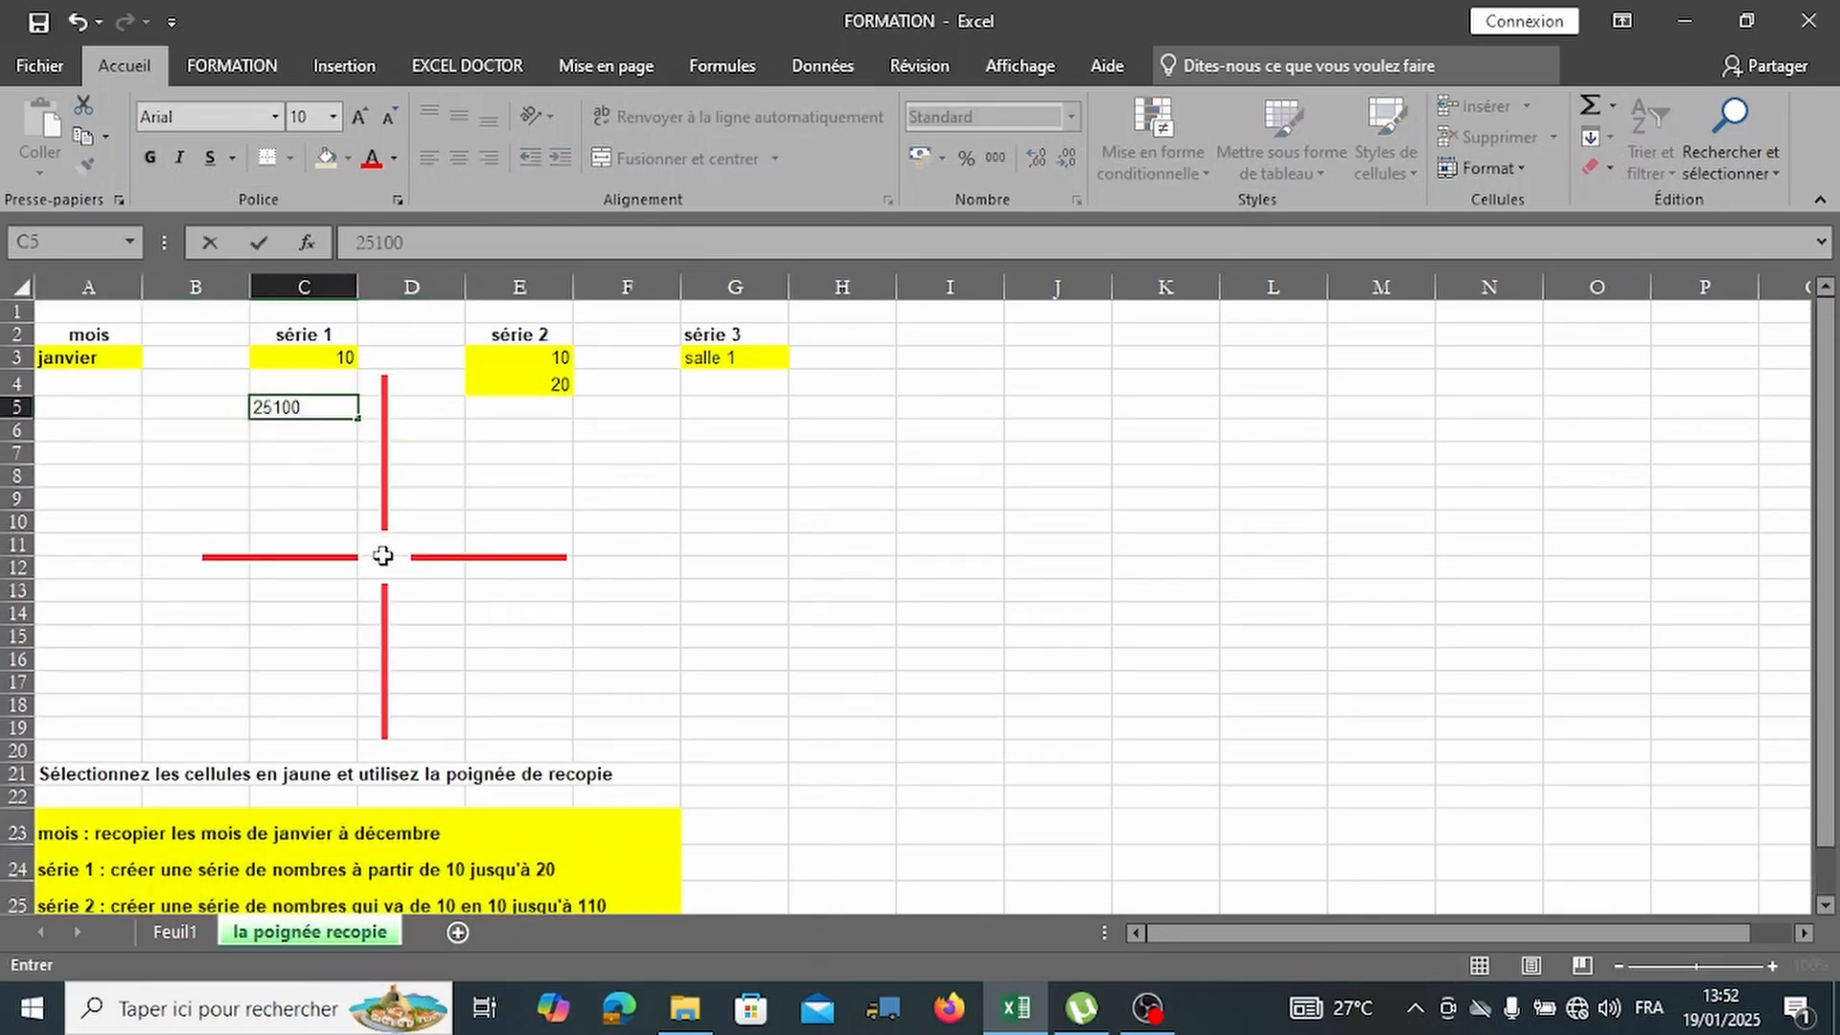
pyautogui.press('Return')
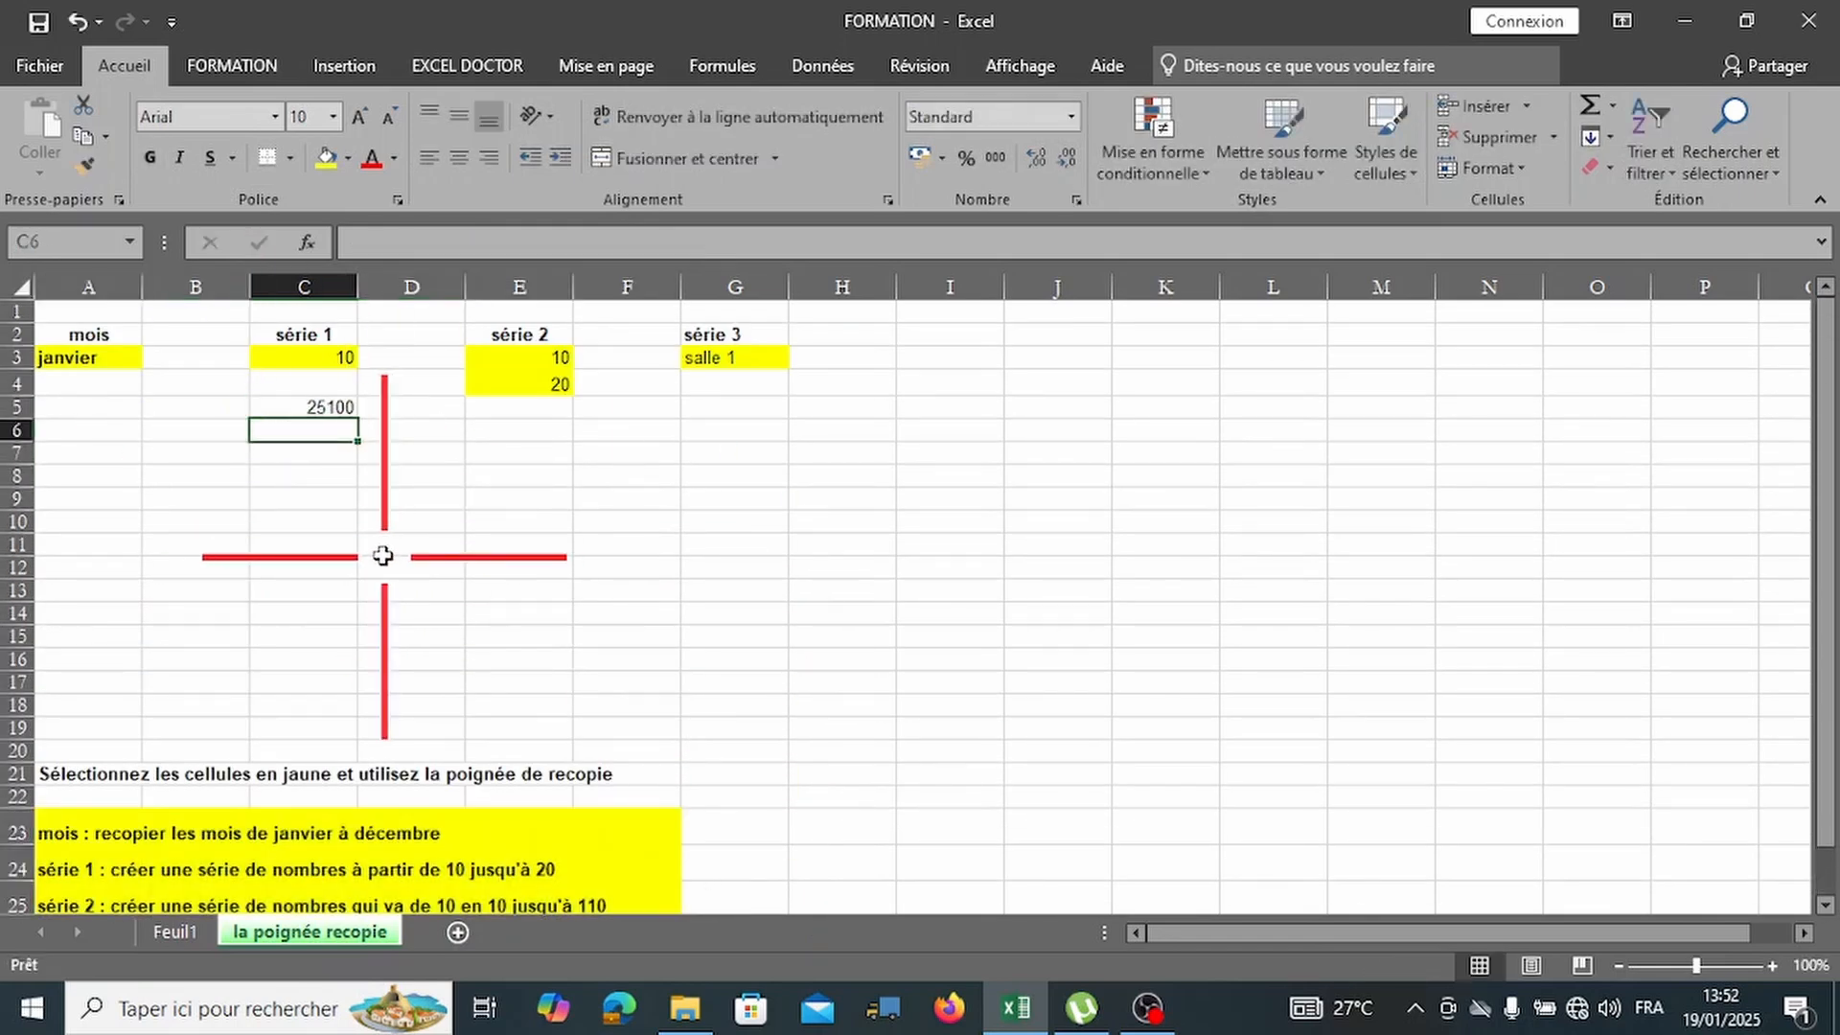
pyautogui.press('Up')
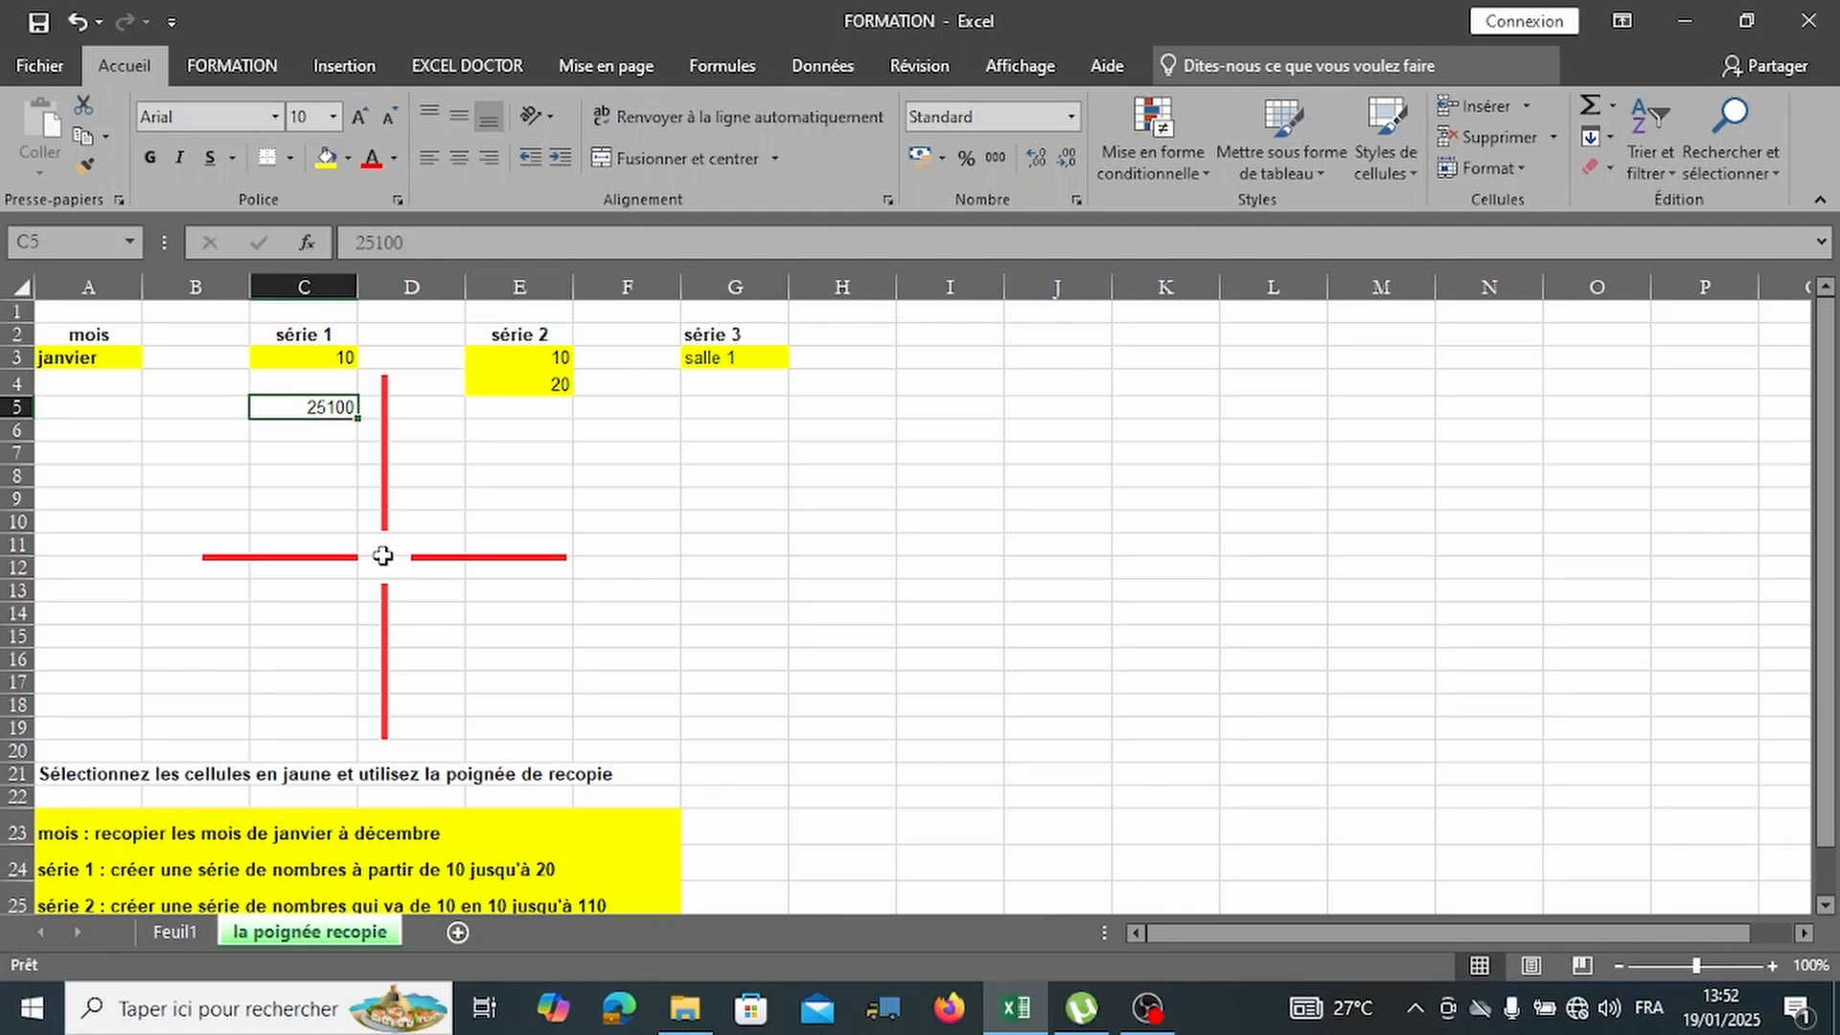
pyautogui.click(589, 604)
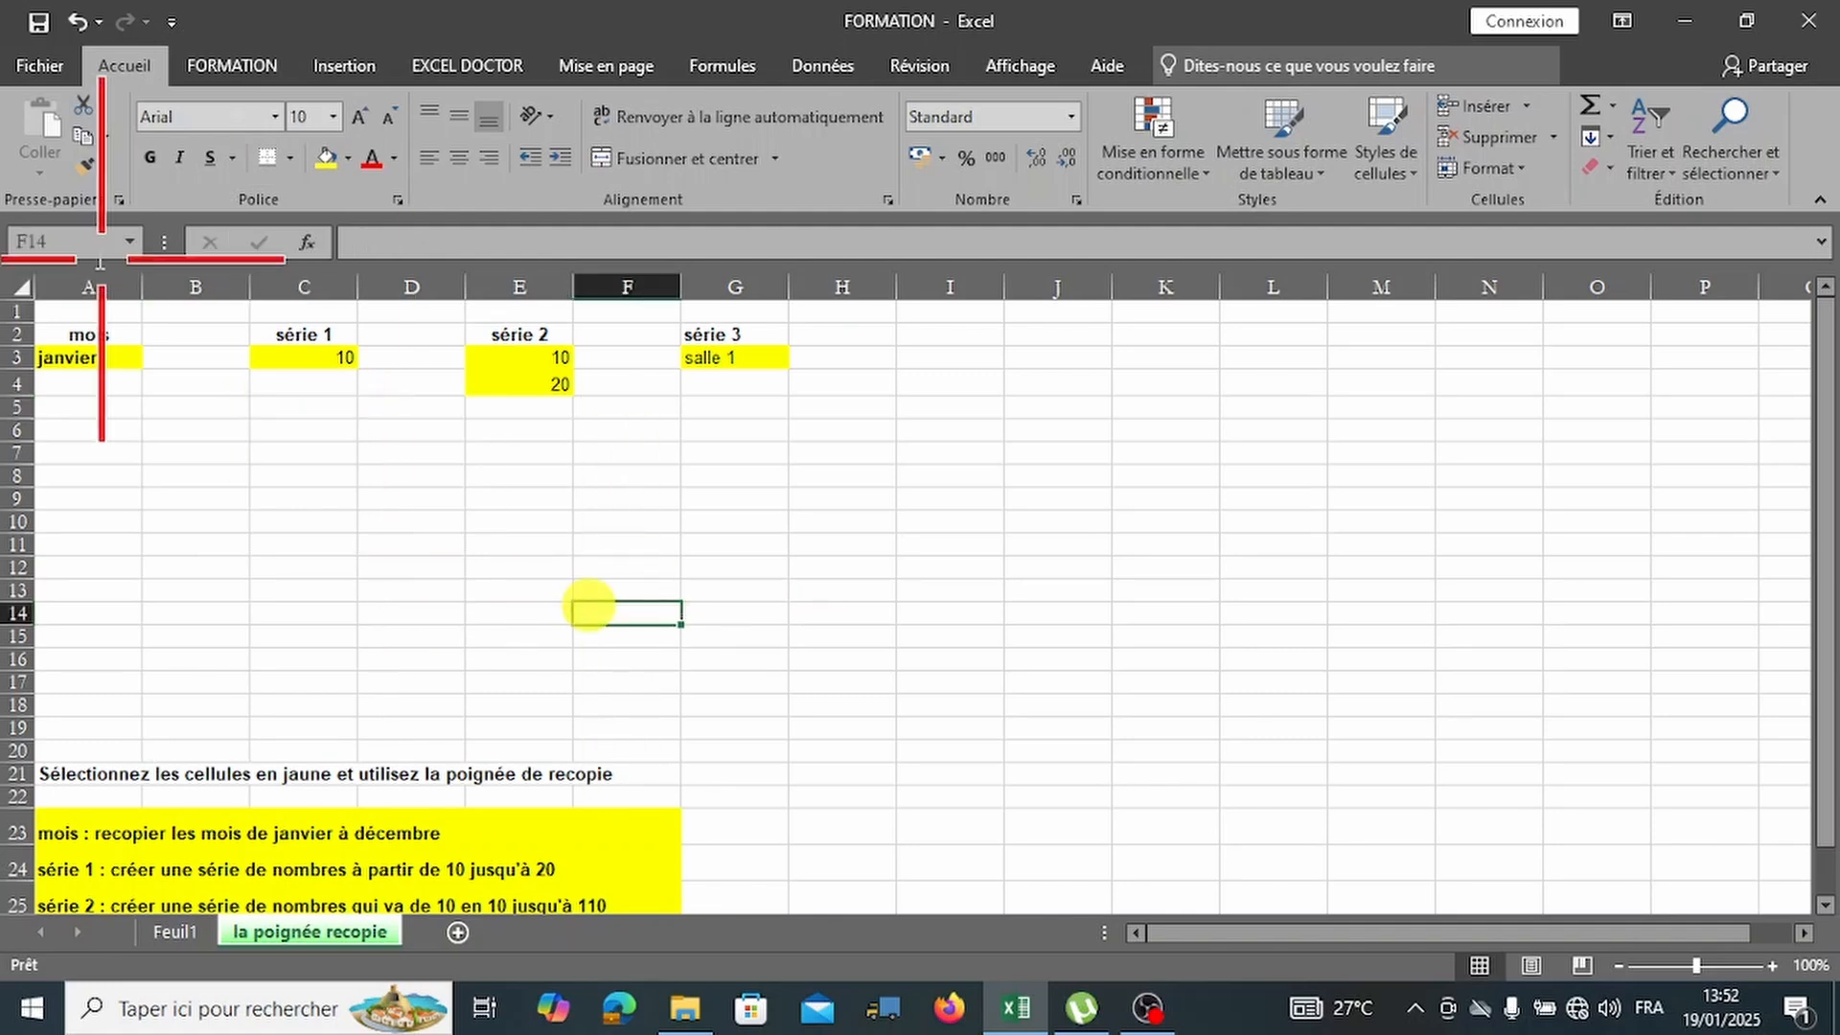
pyautogui.click(119, 497)
pyautogui.click(39, 65)
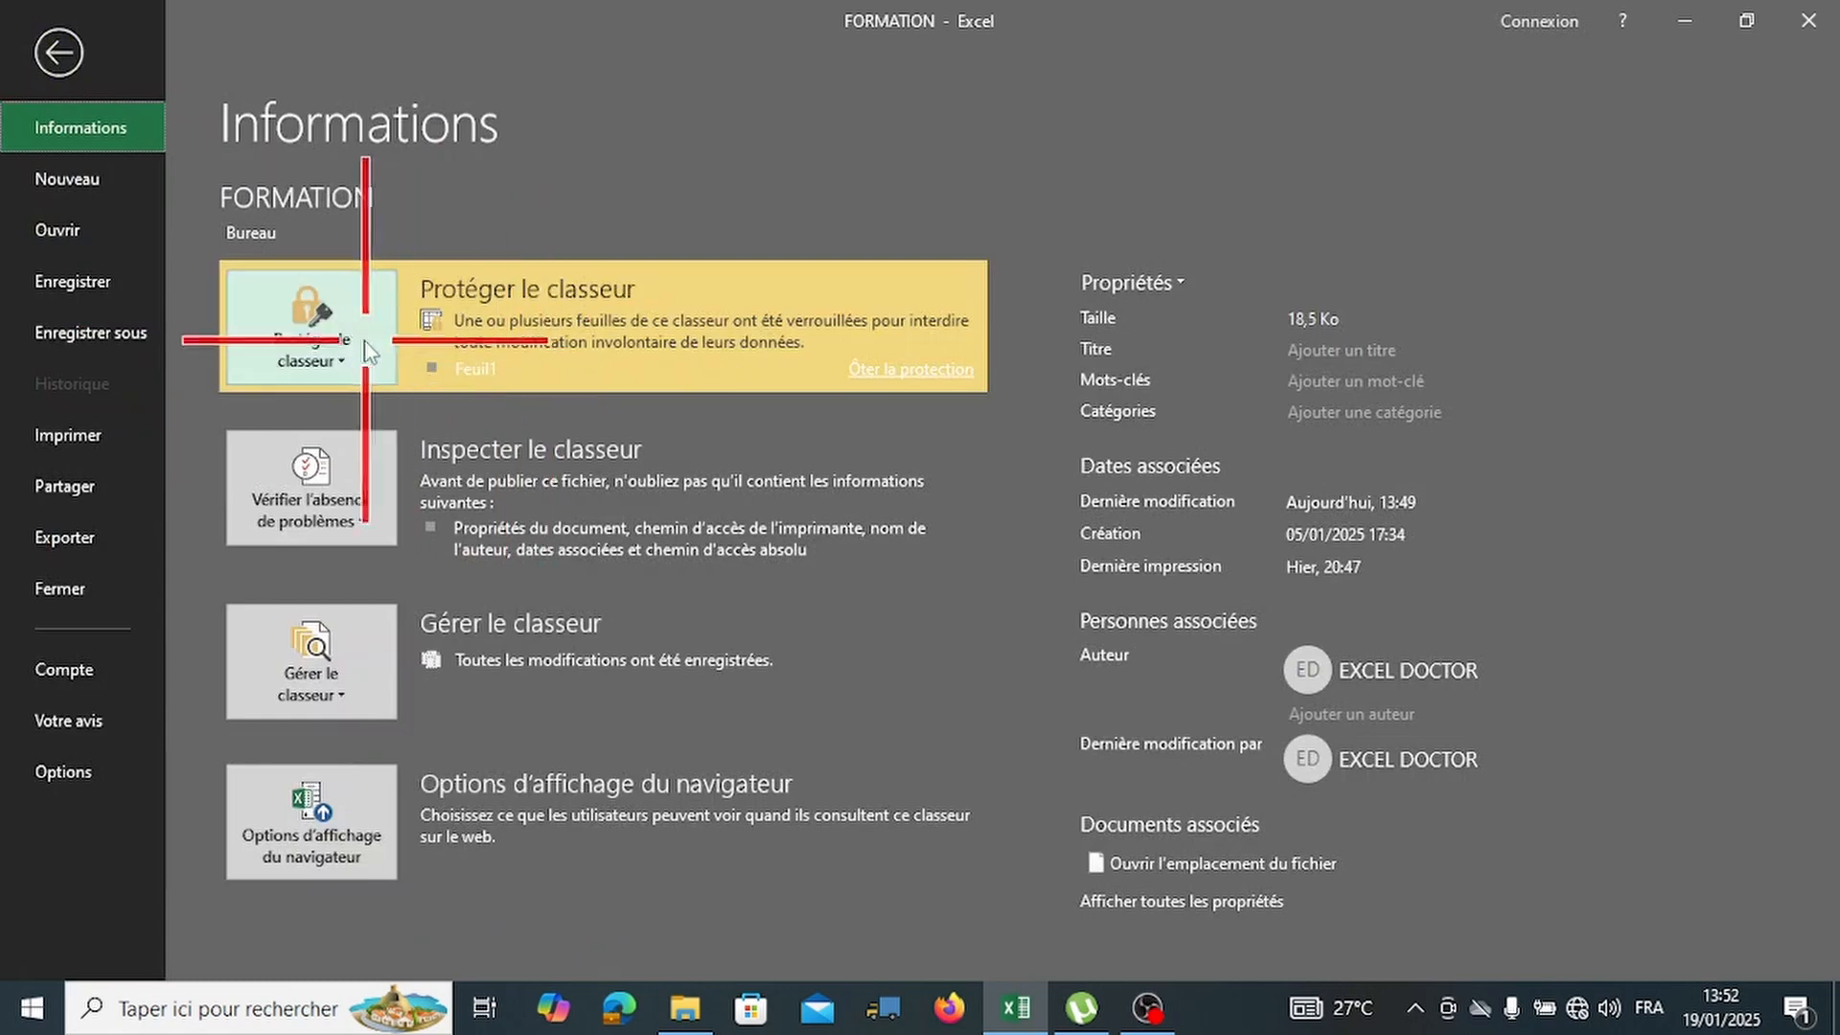
# Remove Feuil1's sheet protection using its password, then view the workbook protection choices.
pyautogui.click(364, 324)
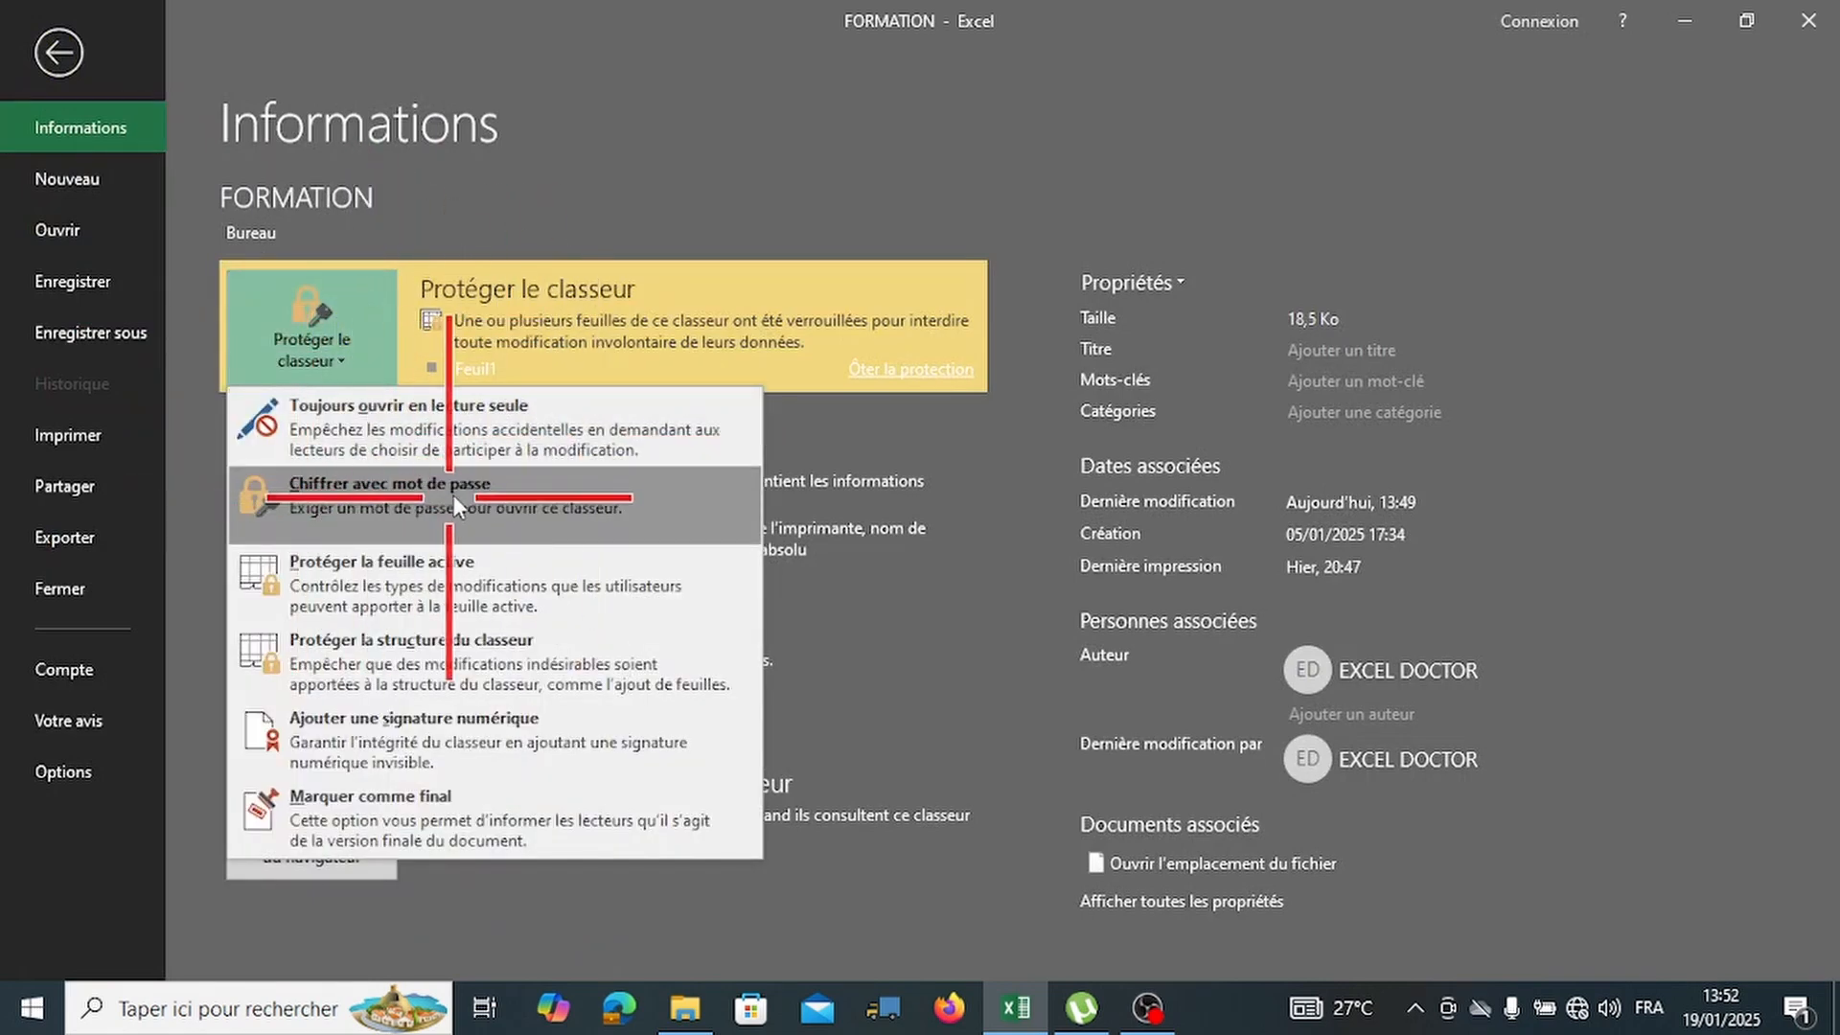
pyautogui.click(907, 372)
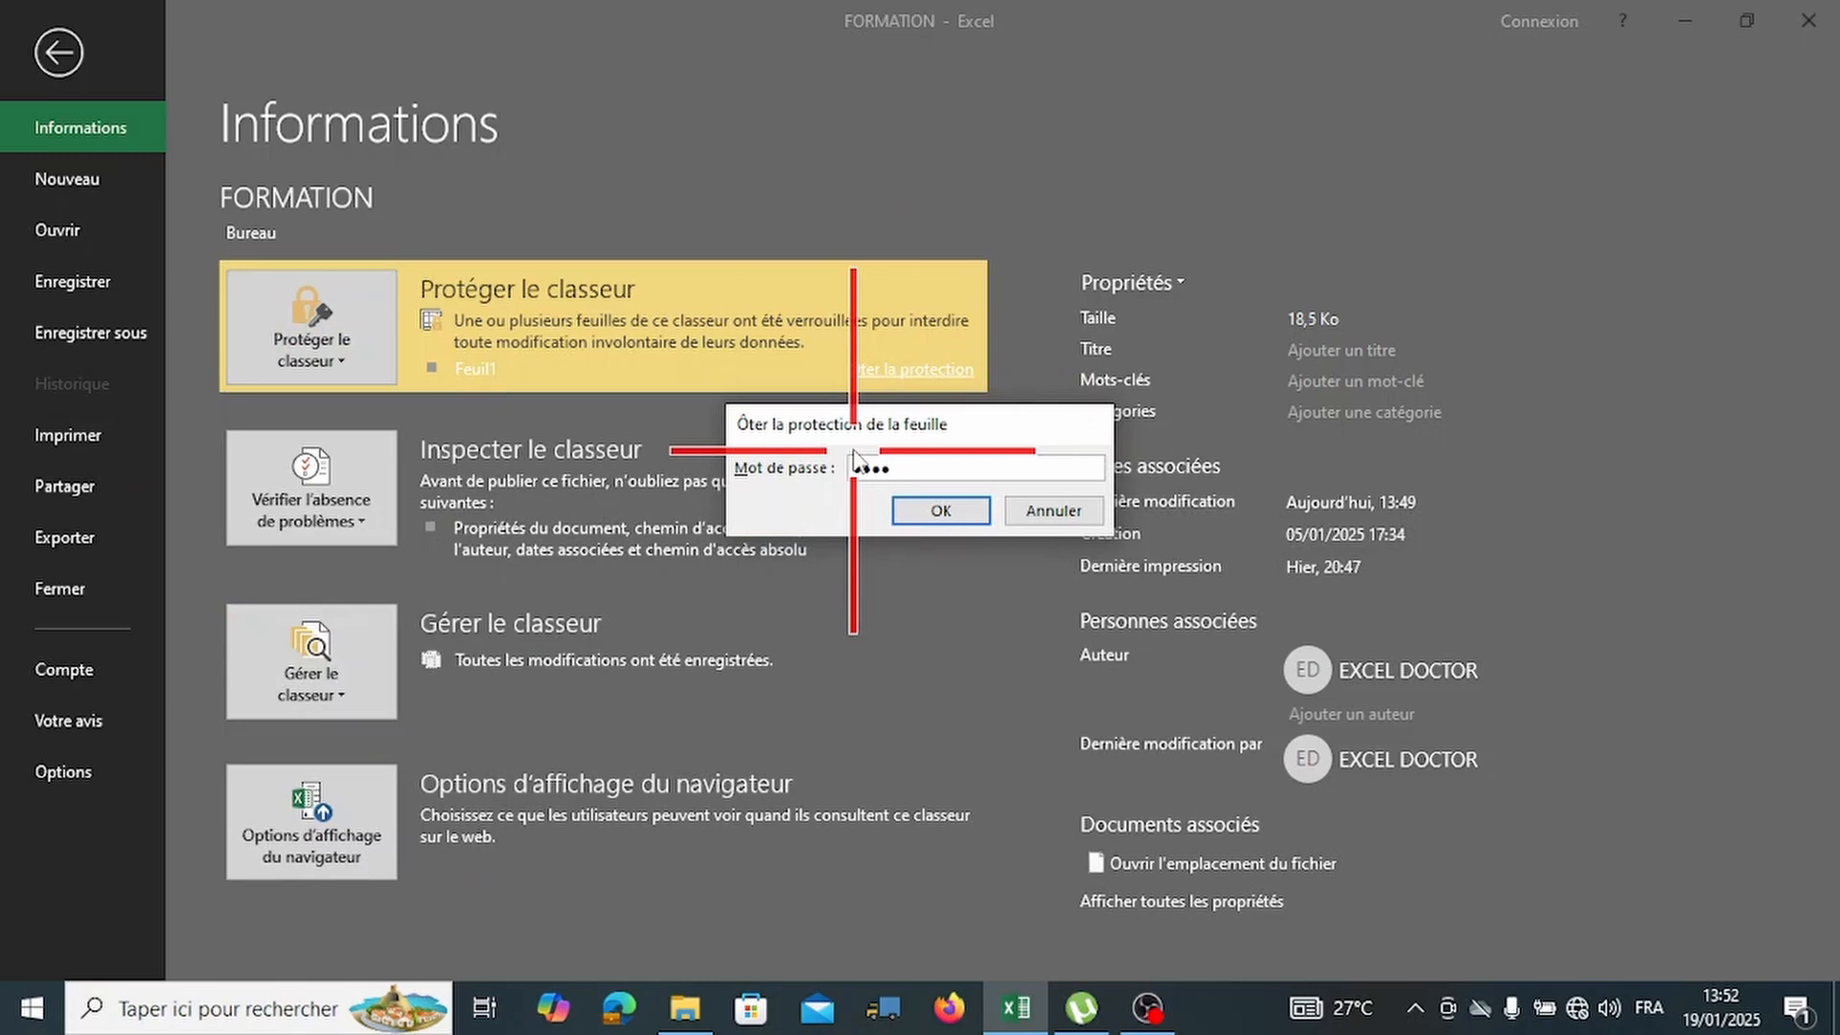
pyautogui.press('Return')
pyautogui.click(348, 299)
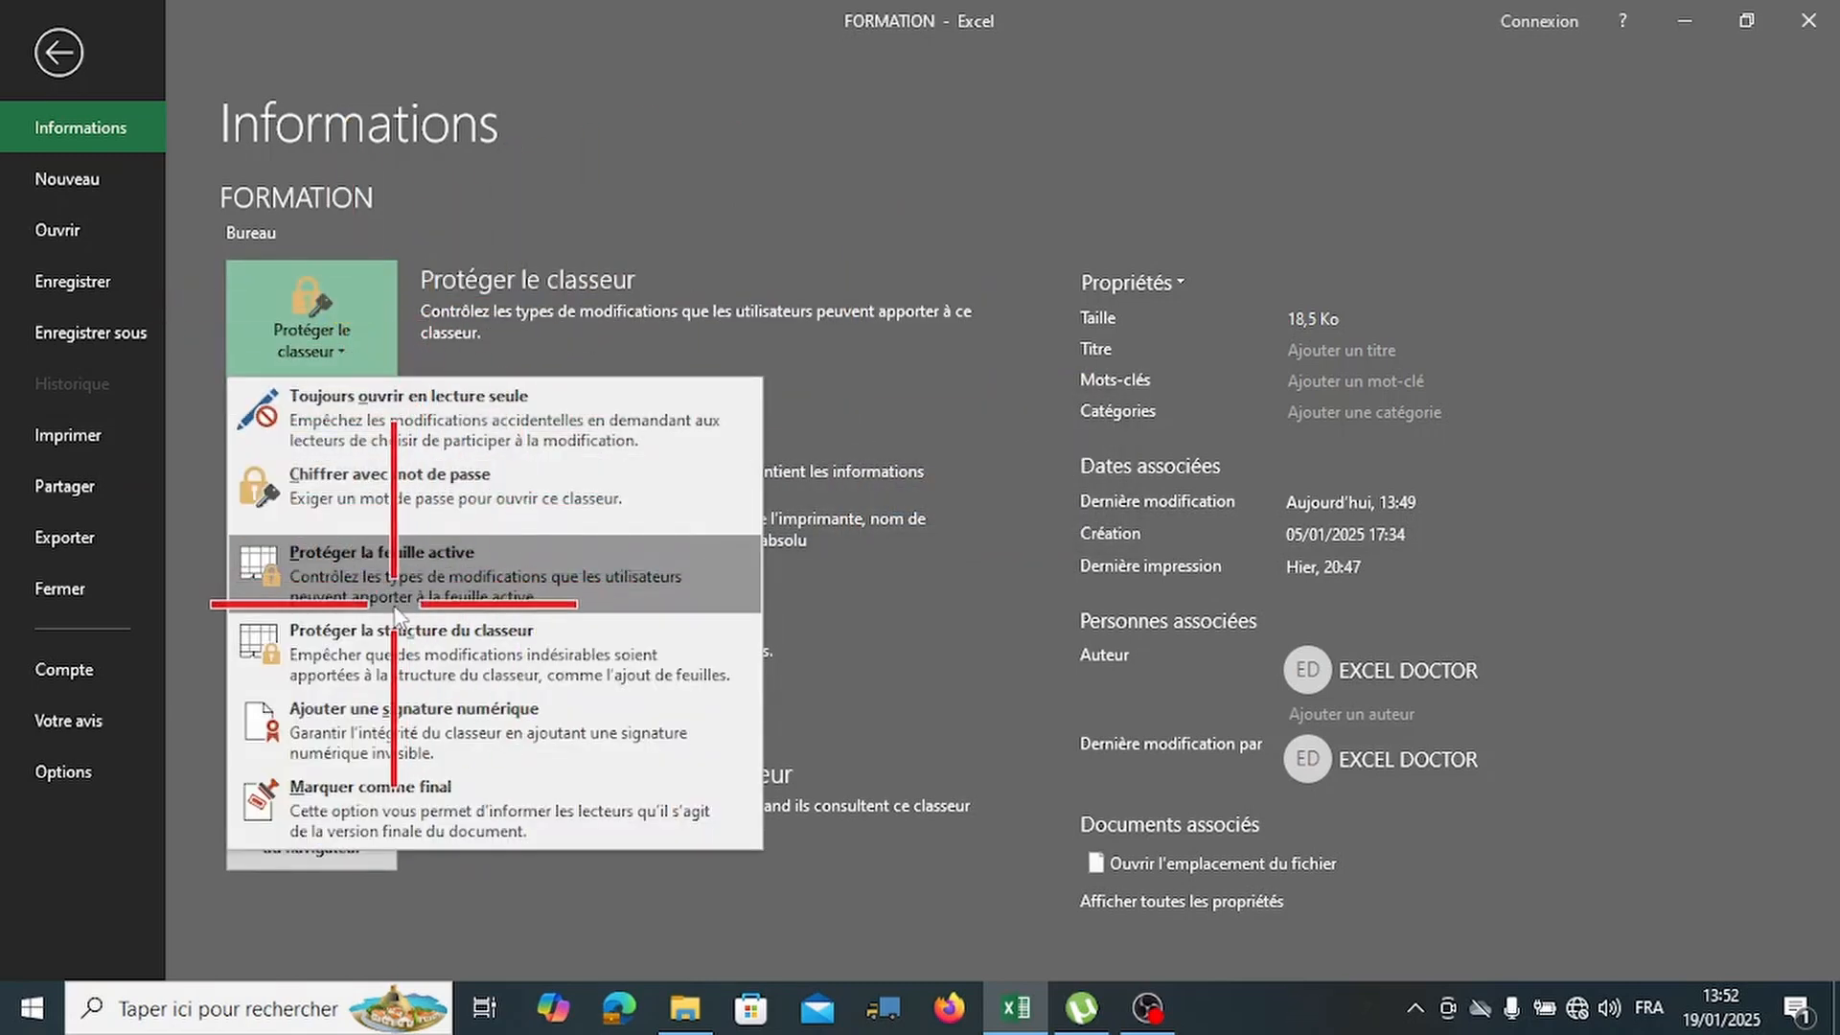
pyautogui.click(452, 577)
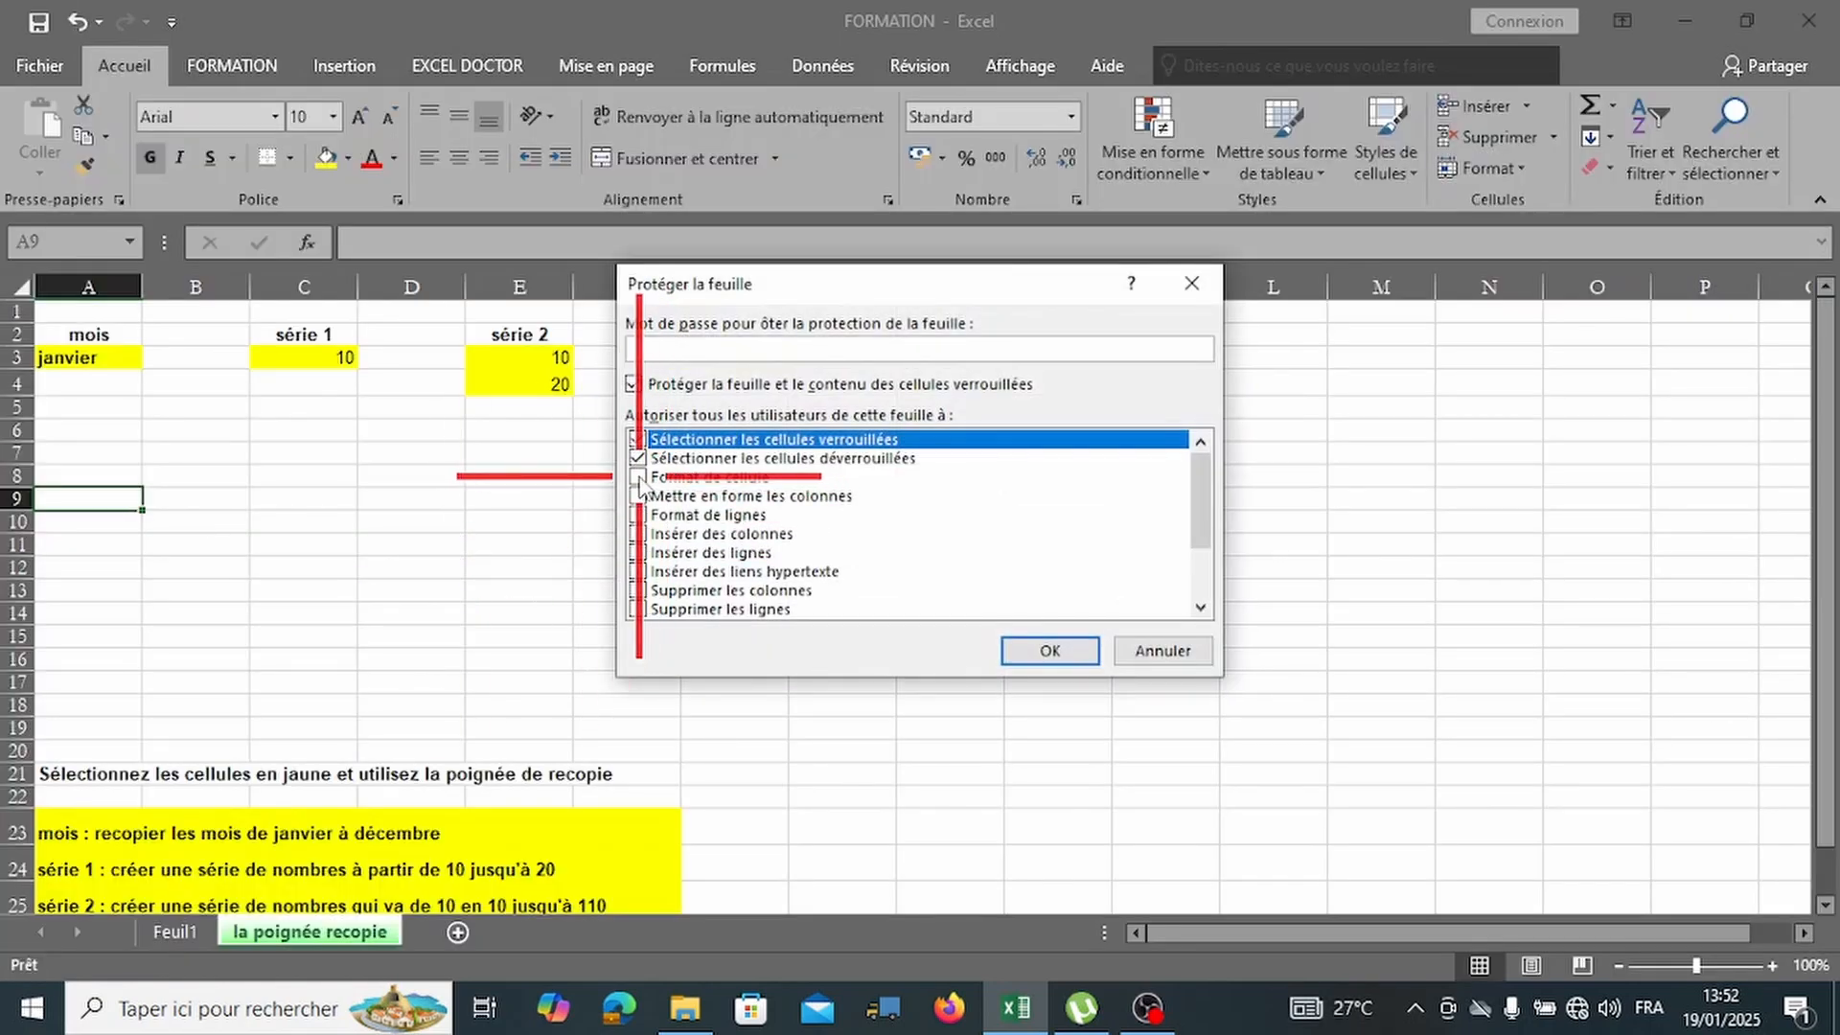
pyautogui.click(638, 476)
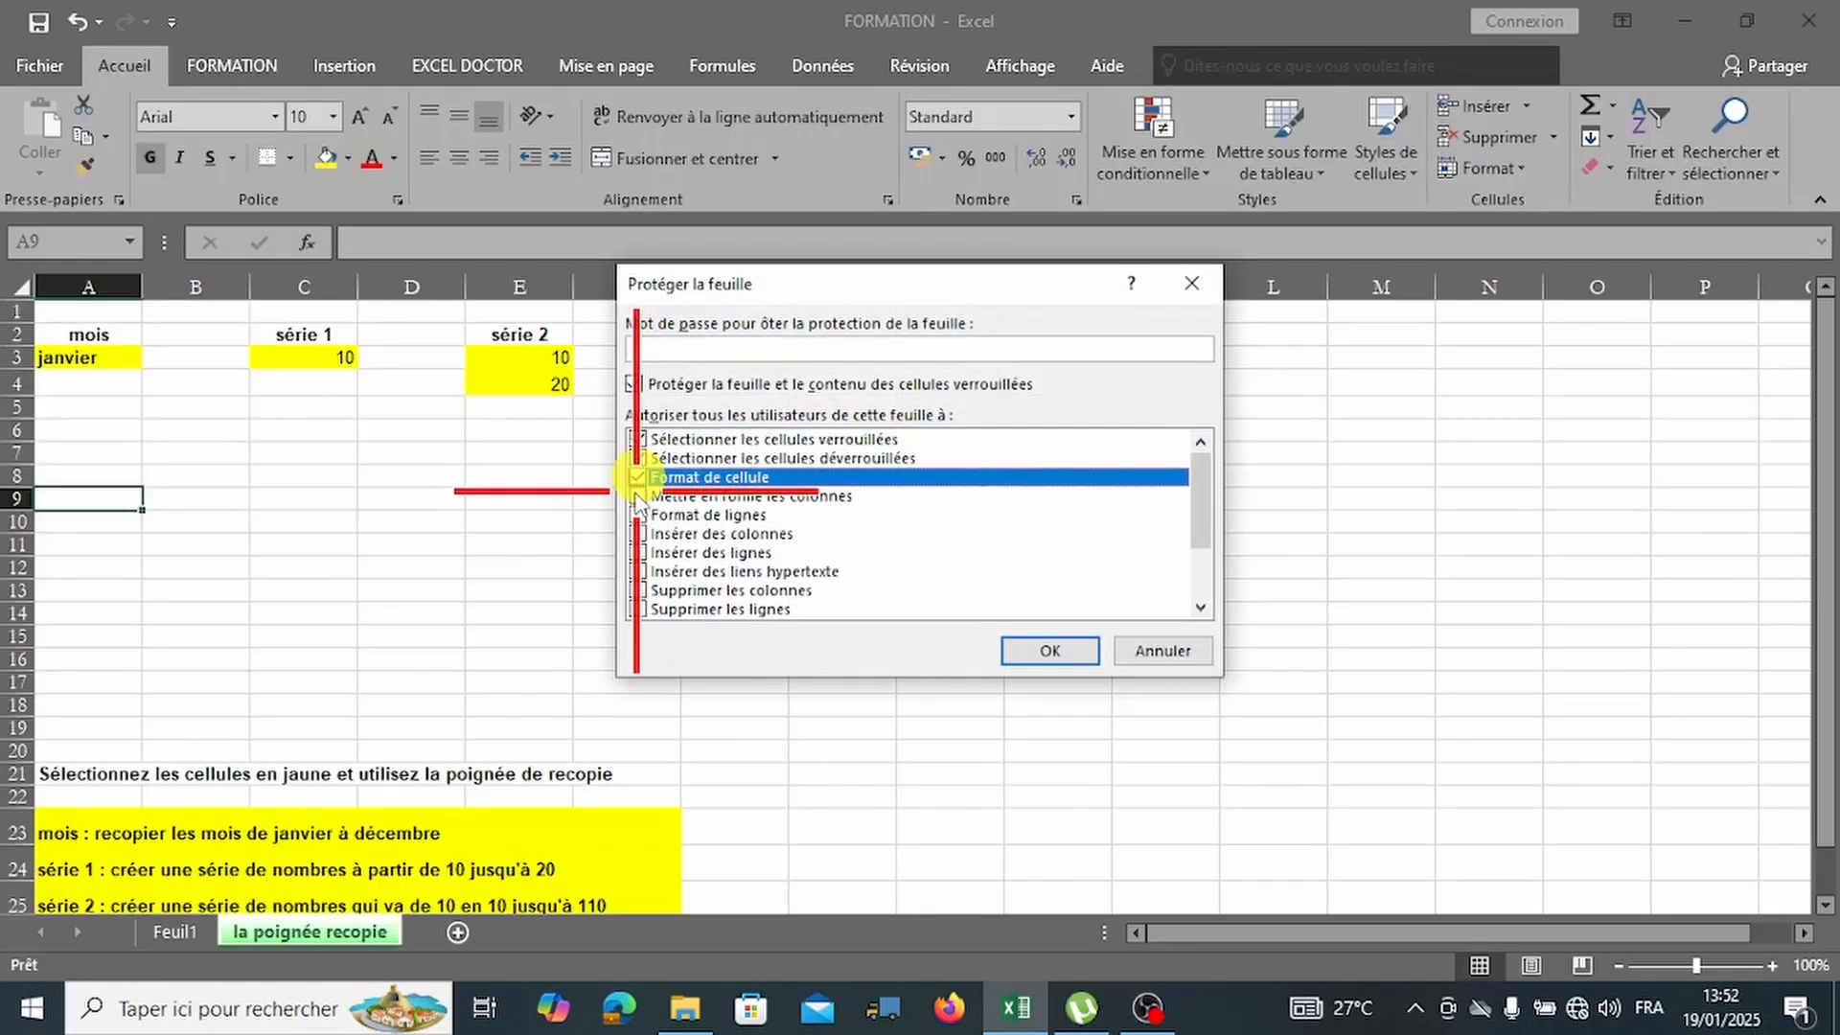
pyautogui.click(637, 495)
pyautogui.click(638, 515)
pyautogui.click(637, 534)
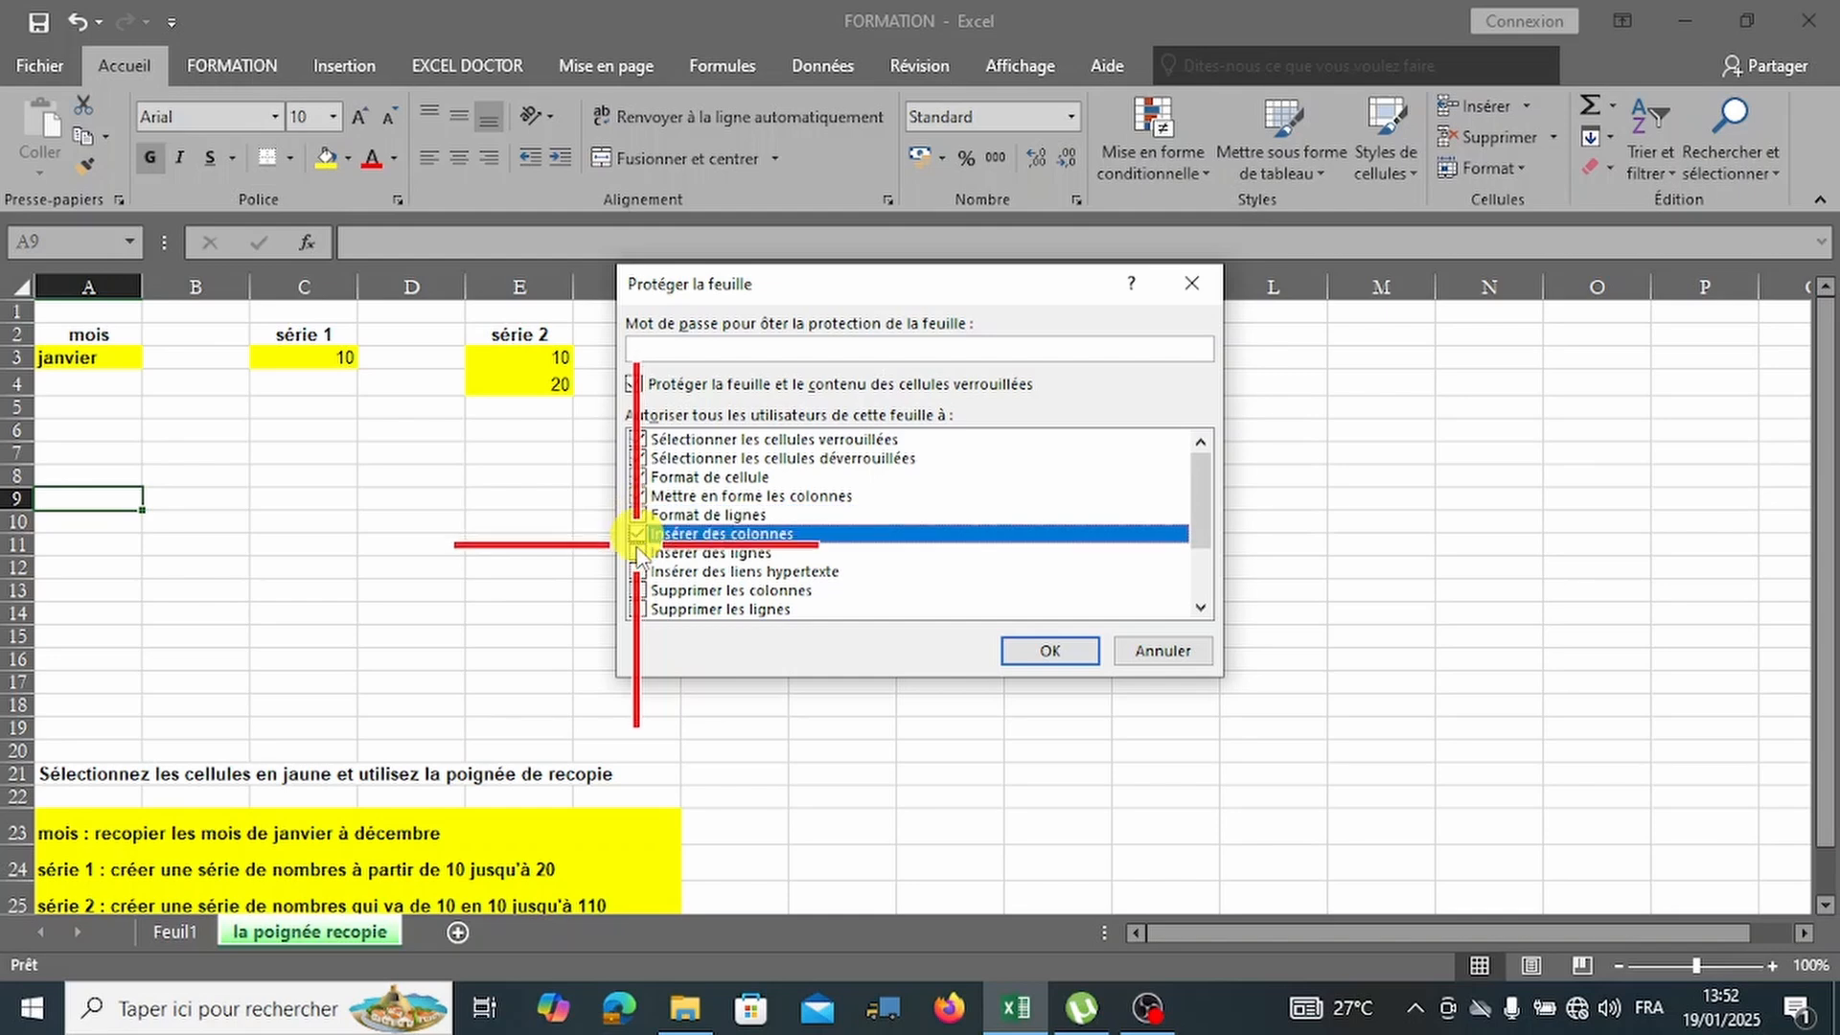
pyautogui.click(637, 552)
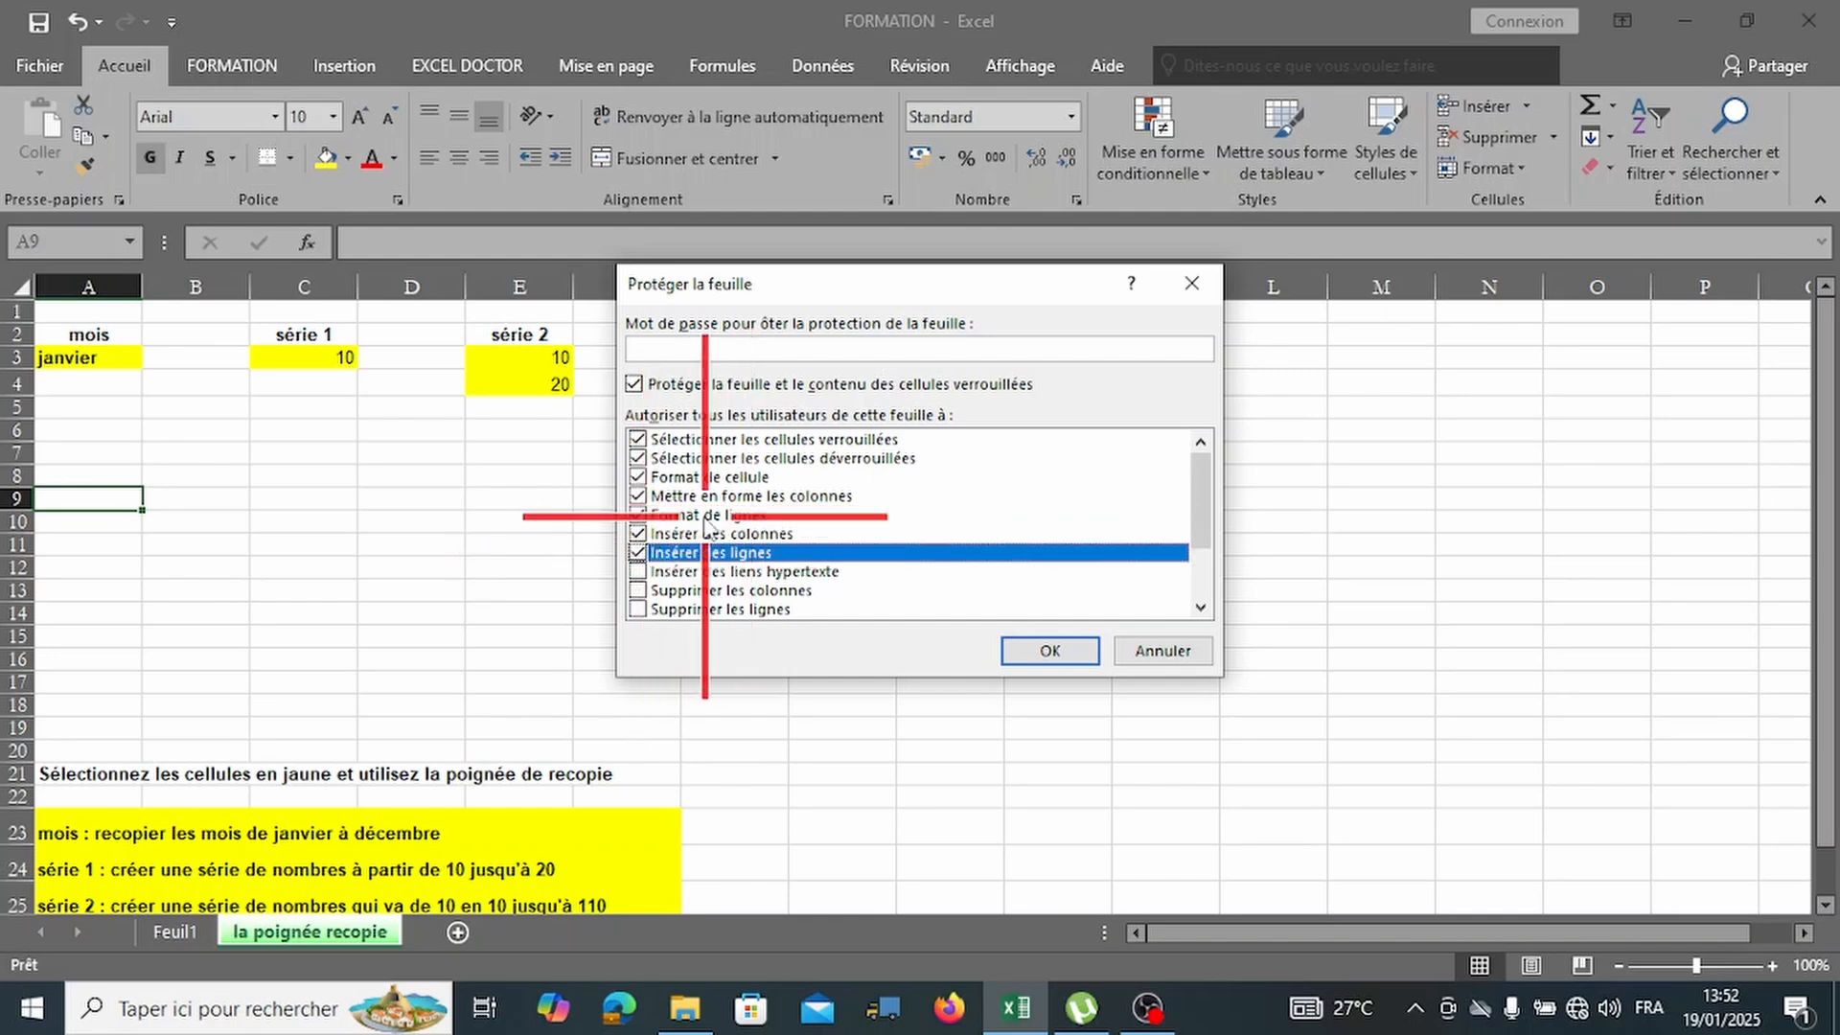
pyautogui.scroll(-2, 857, 546)
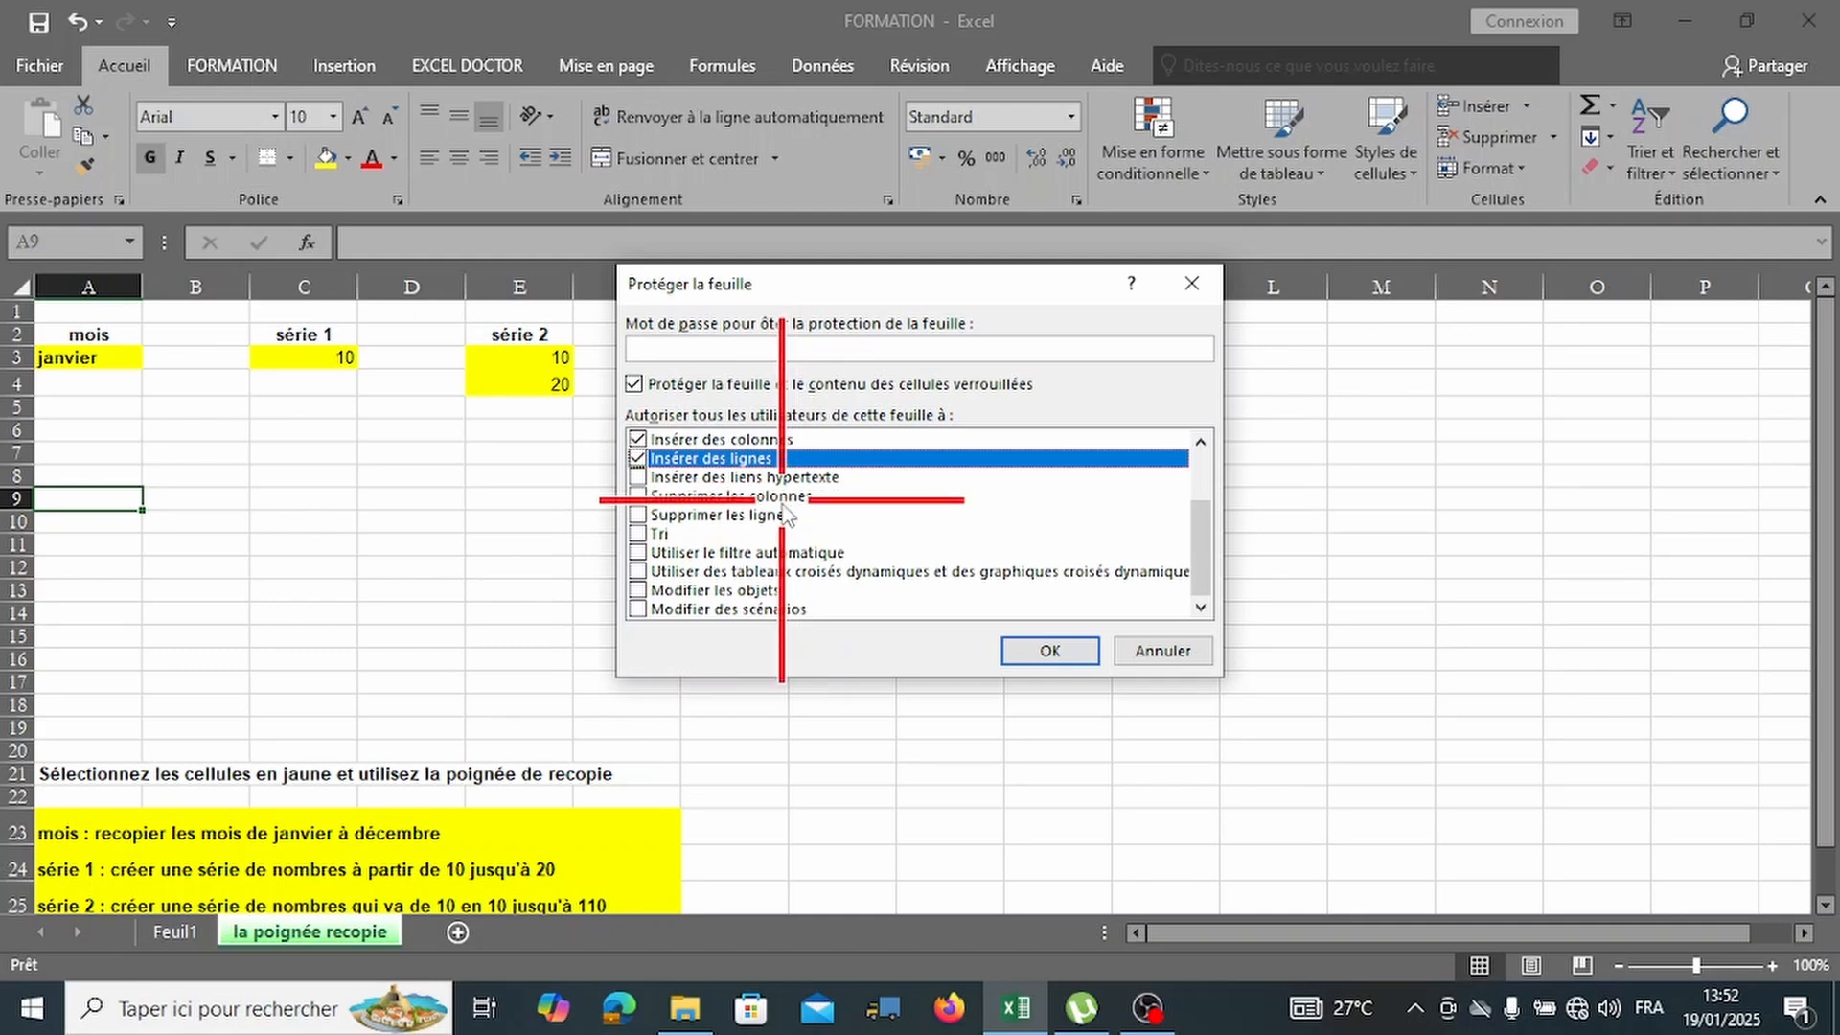
pyautogui.scroll(2, 786, 515)
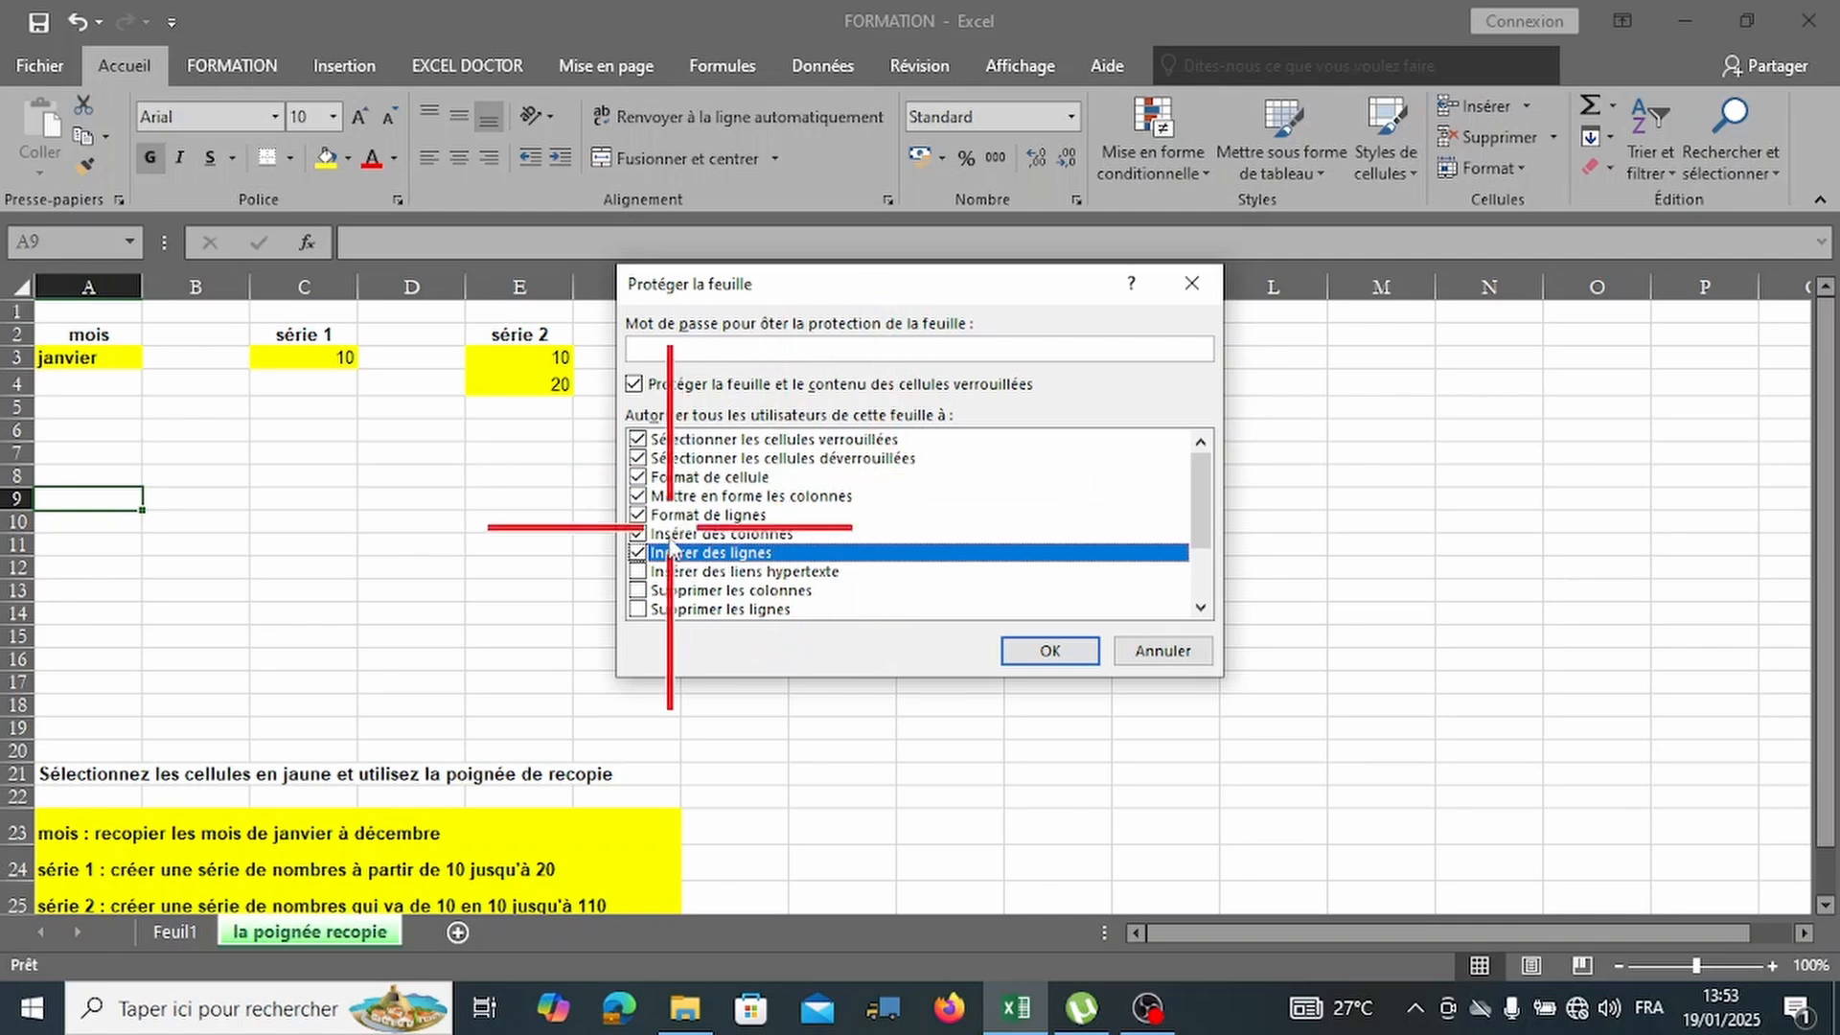
pyautogui.scroll(-2, 911, 498)
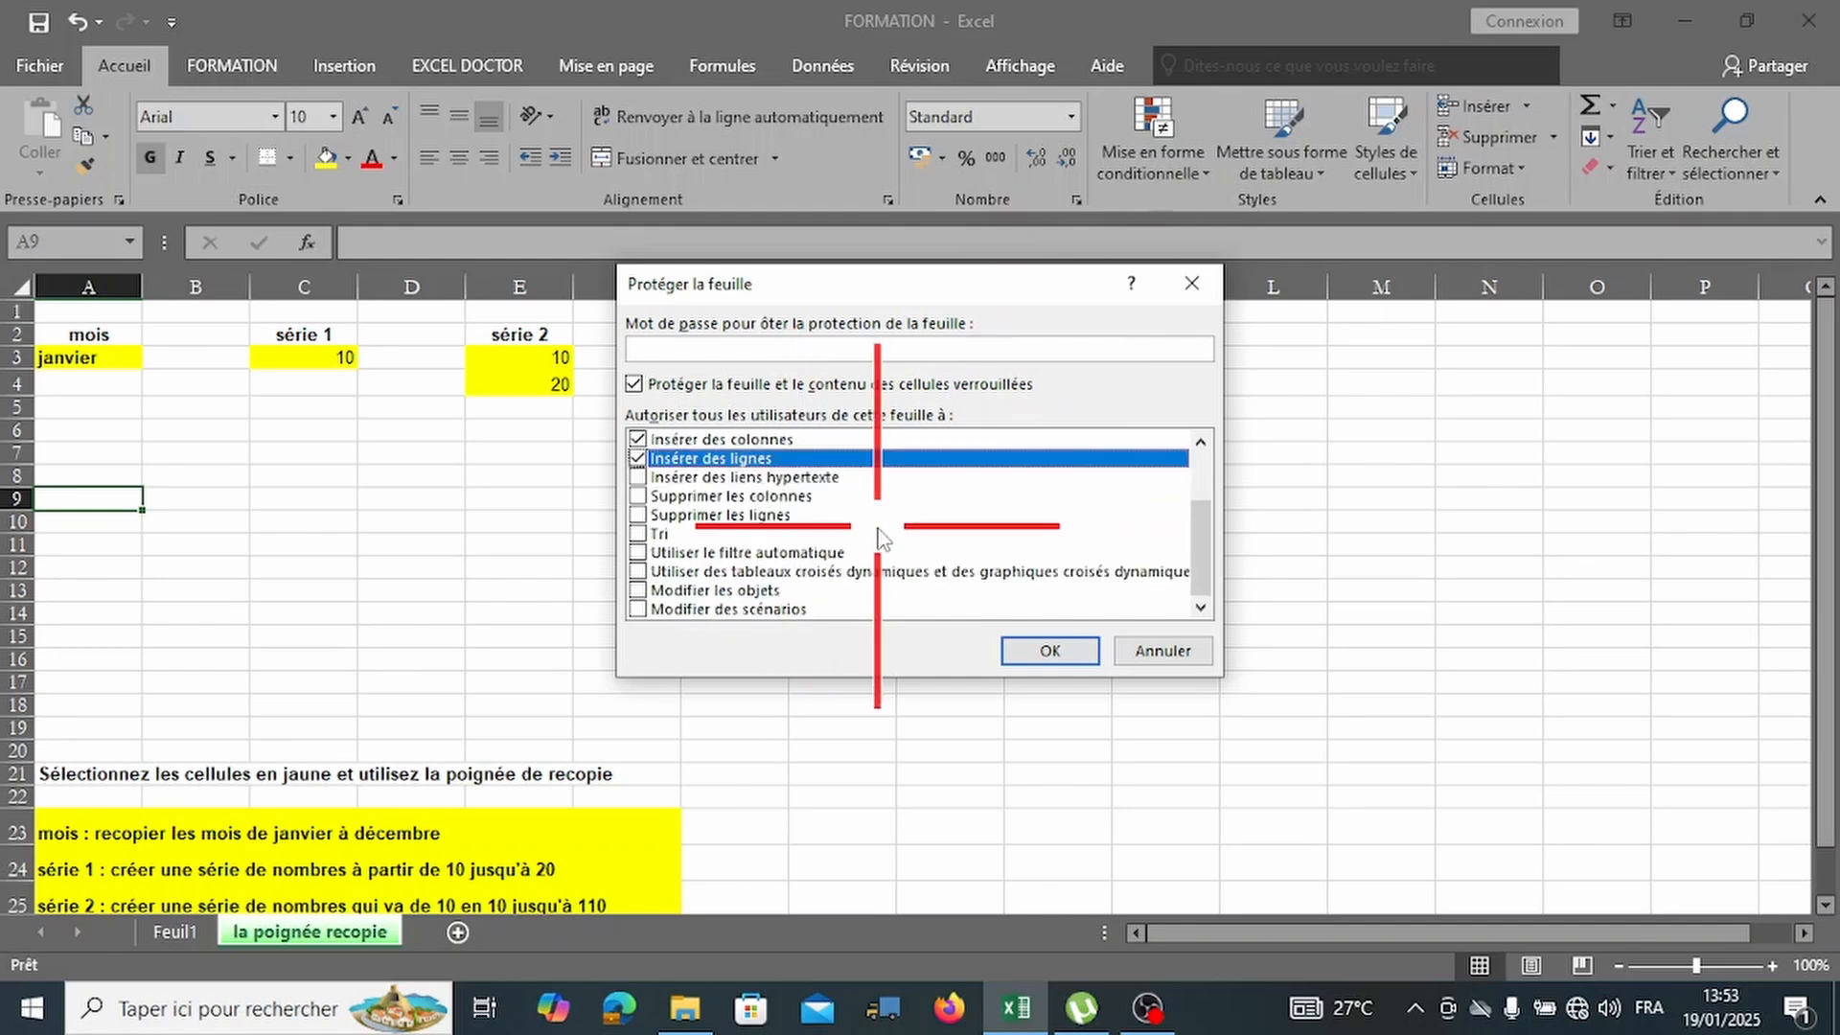
pyautogui.click(636, 386)
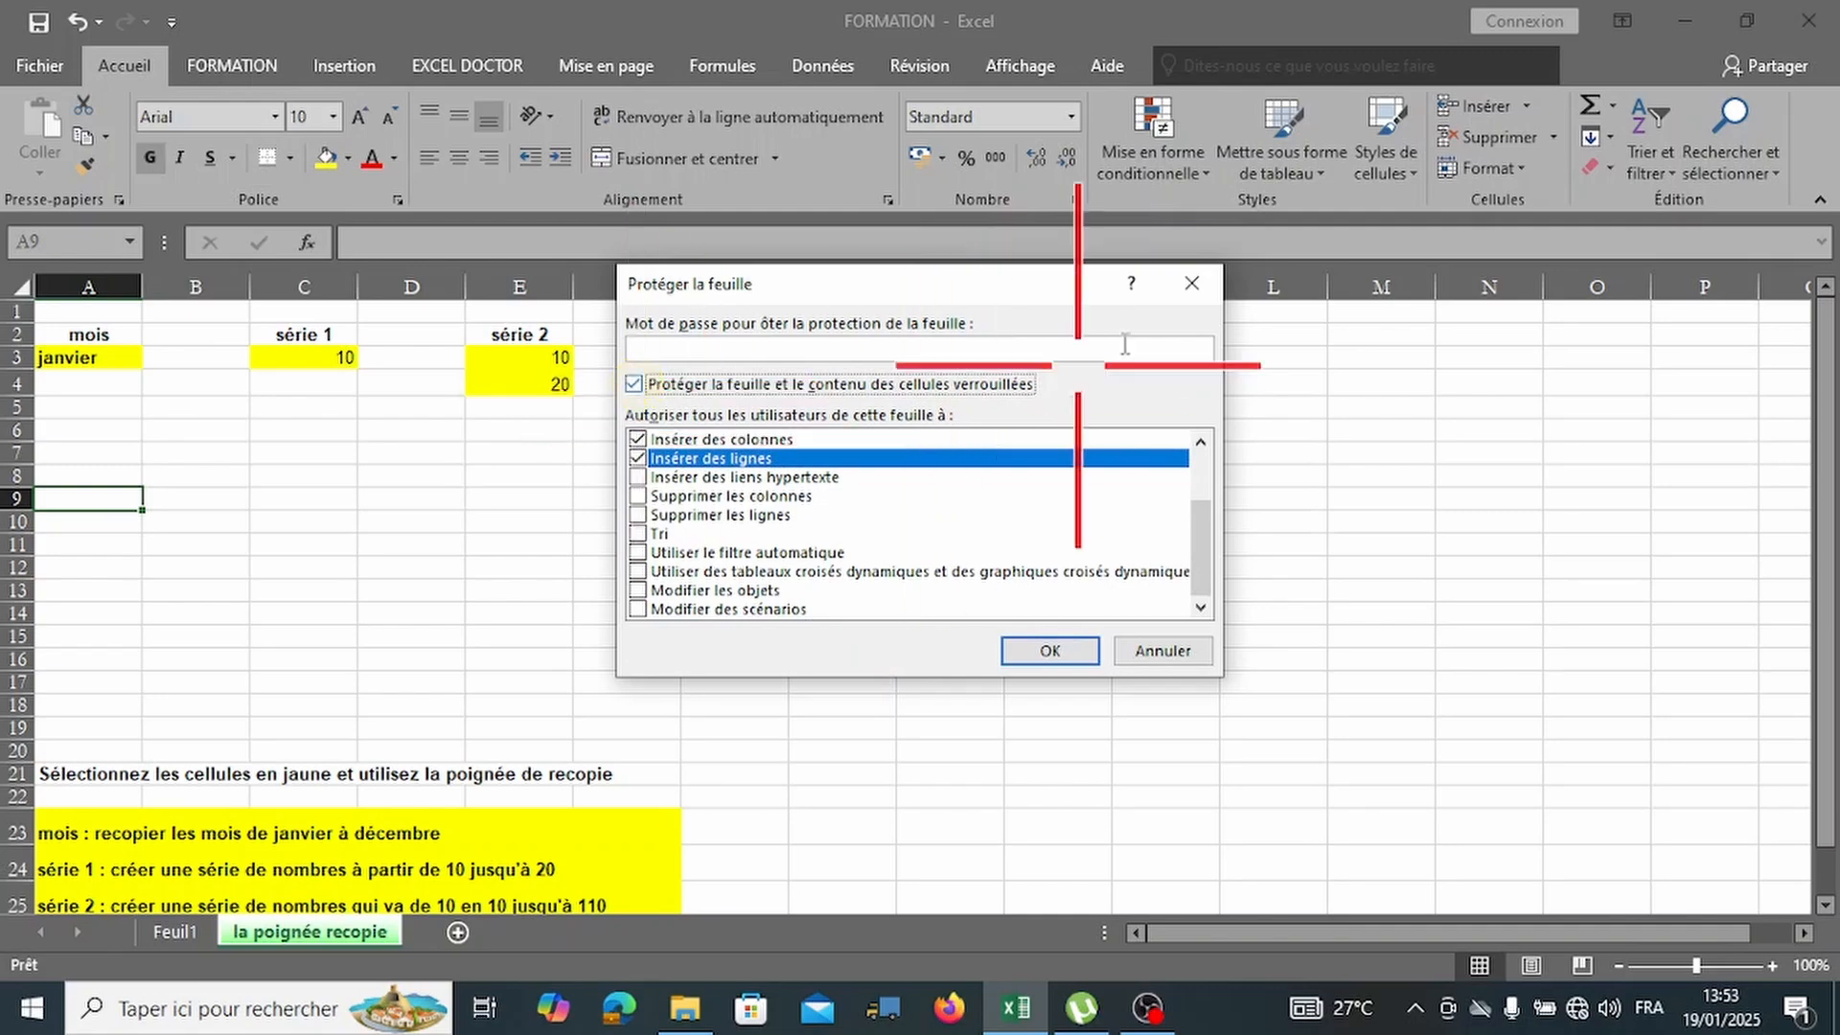
pyautogui.click(1180, 282)
pyautogui.click(29, 67)
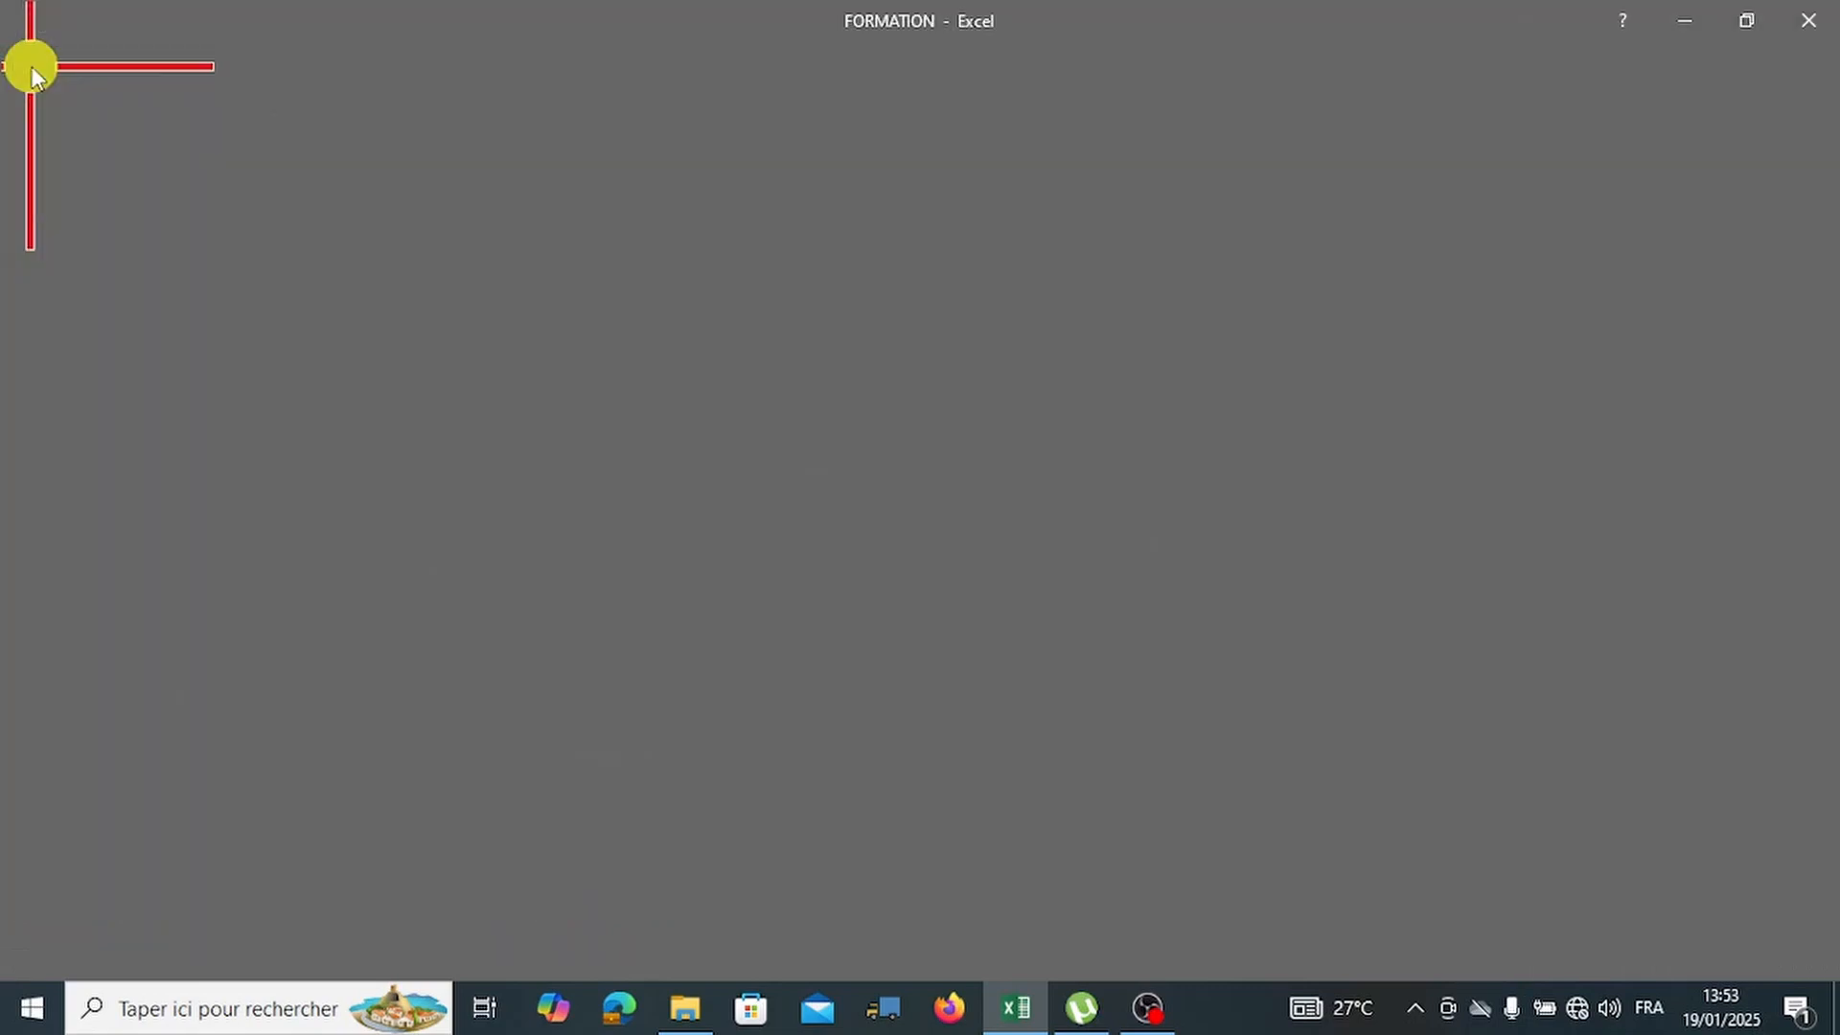
pyautogui.click(371, 325)
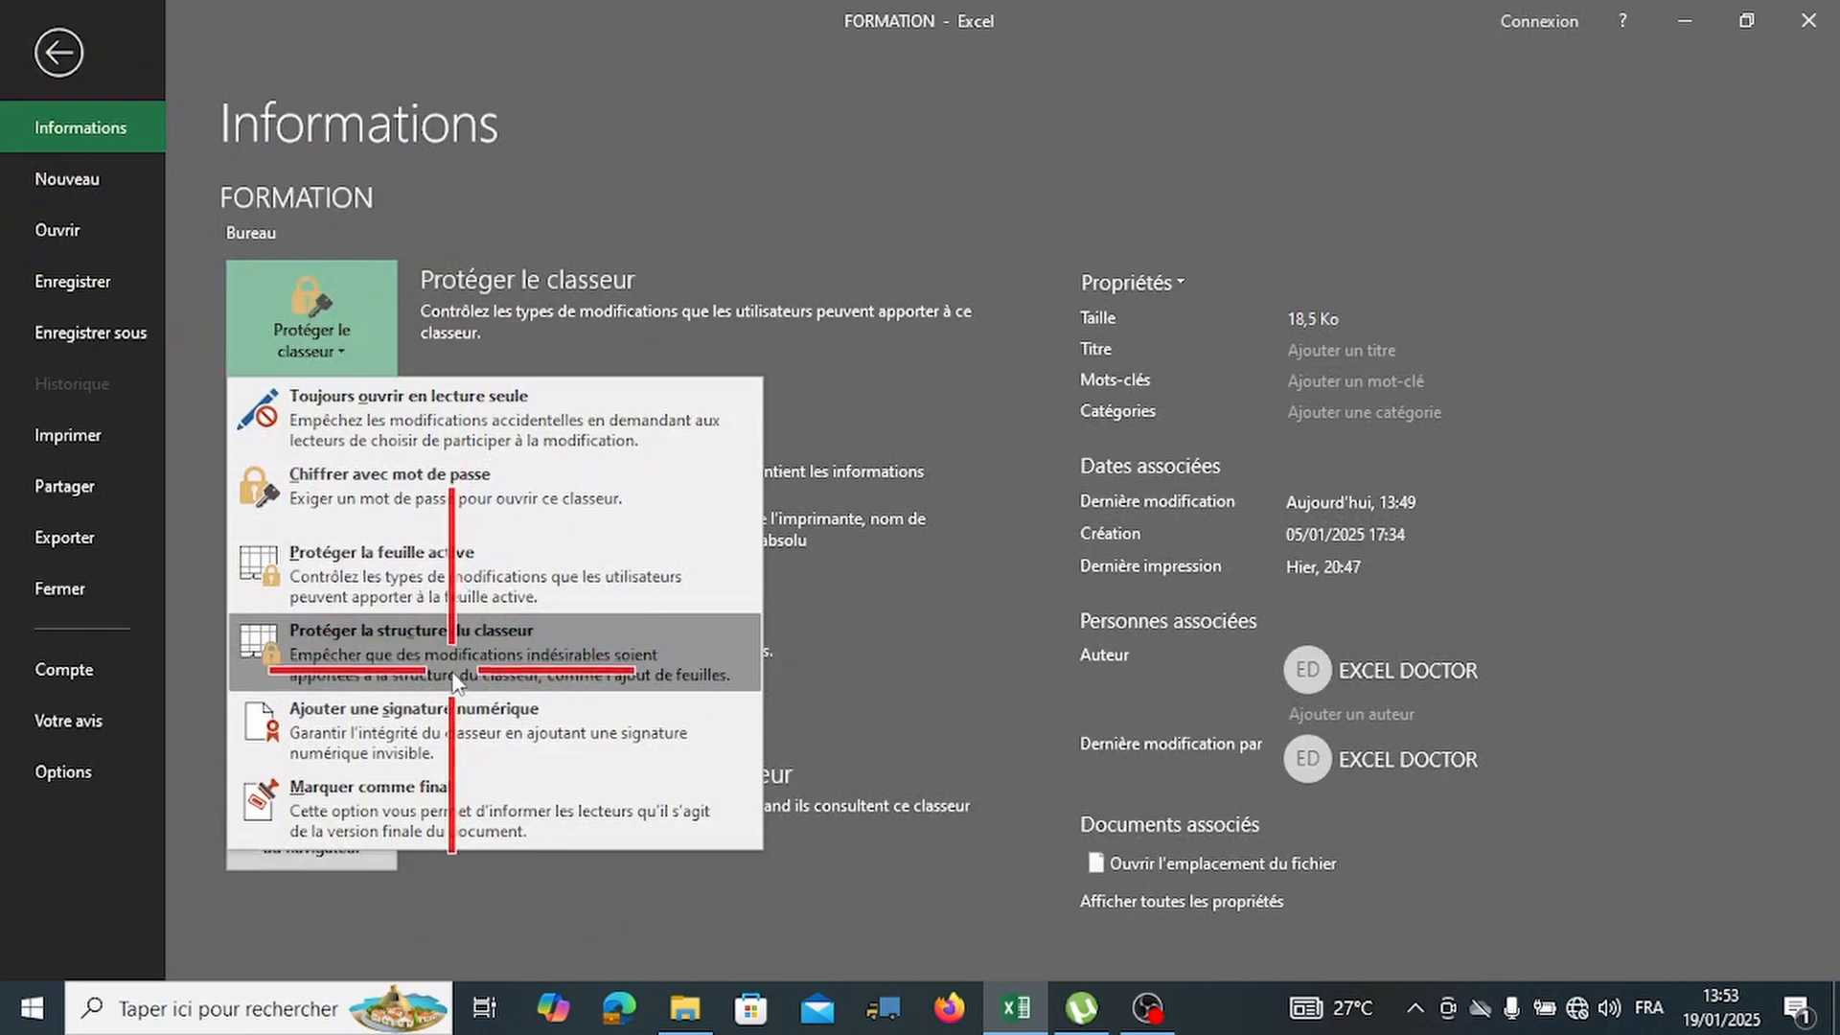
pyautogui.click(602, 664)
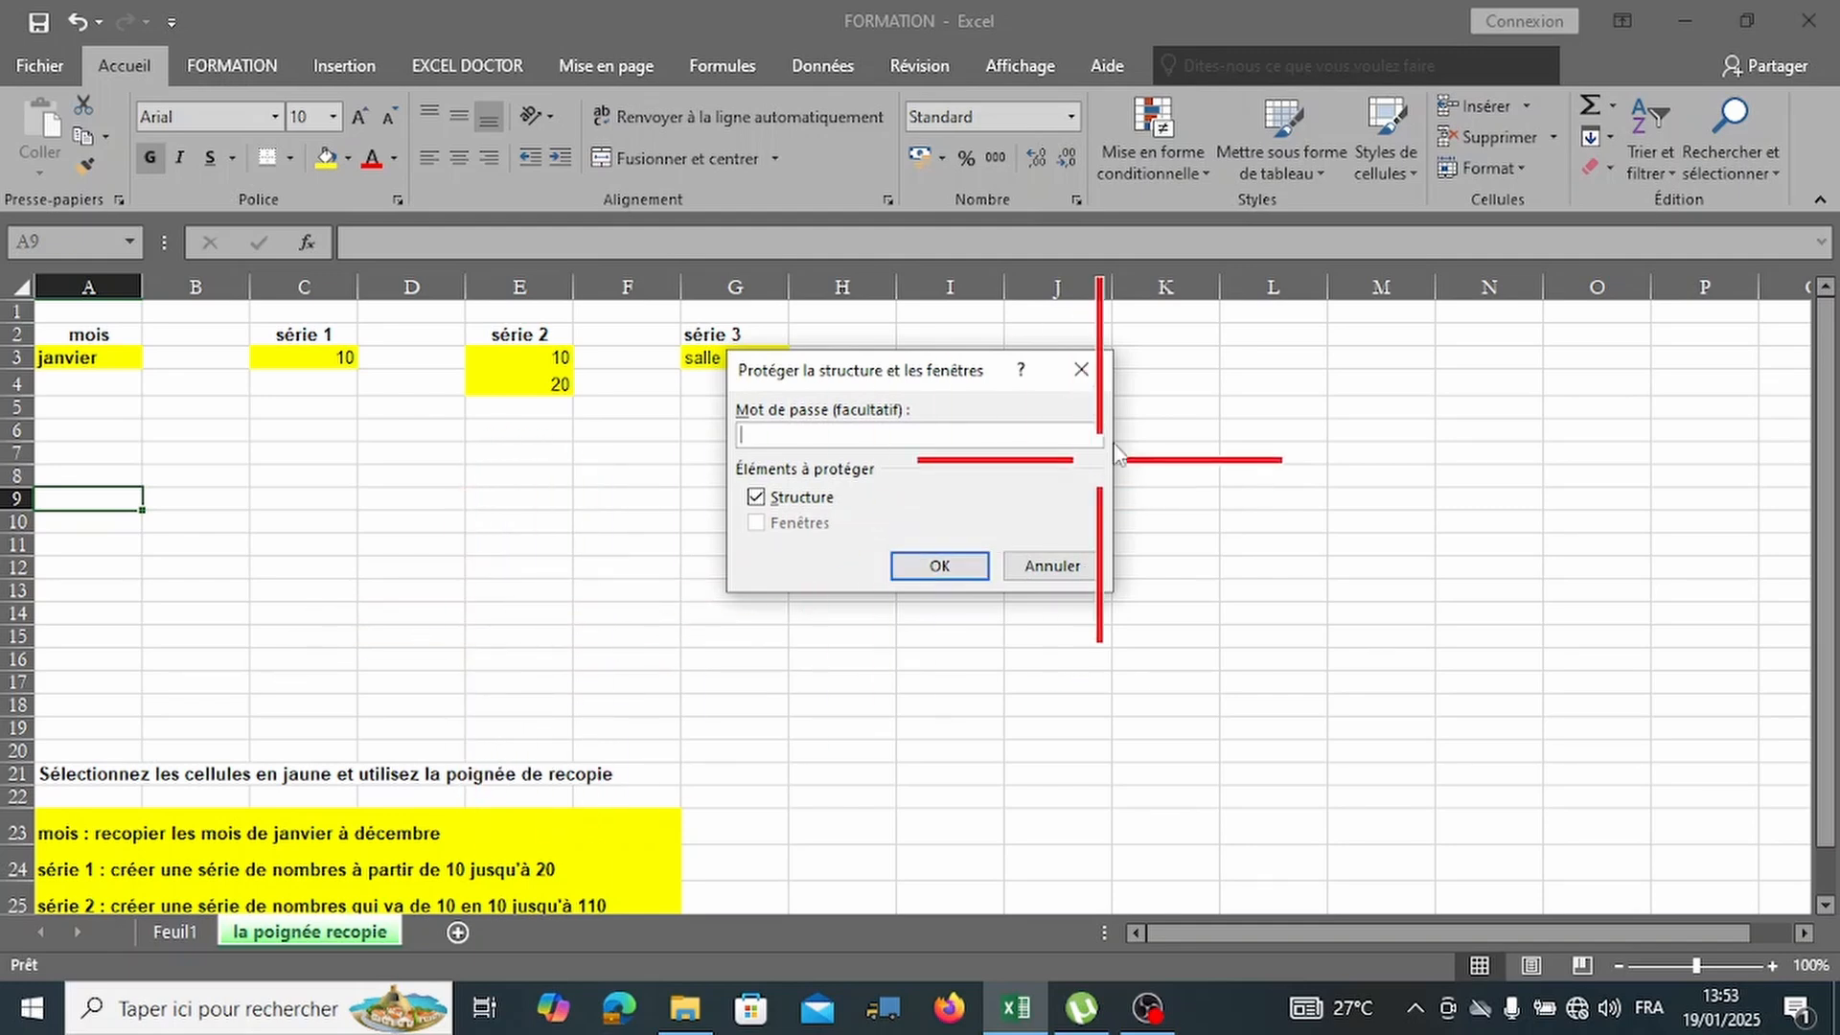
pyautogui.click(1070, 377)
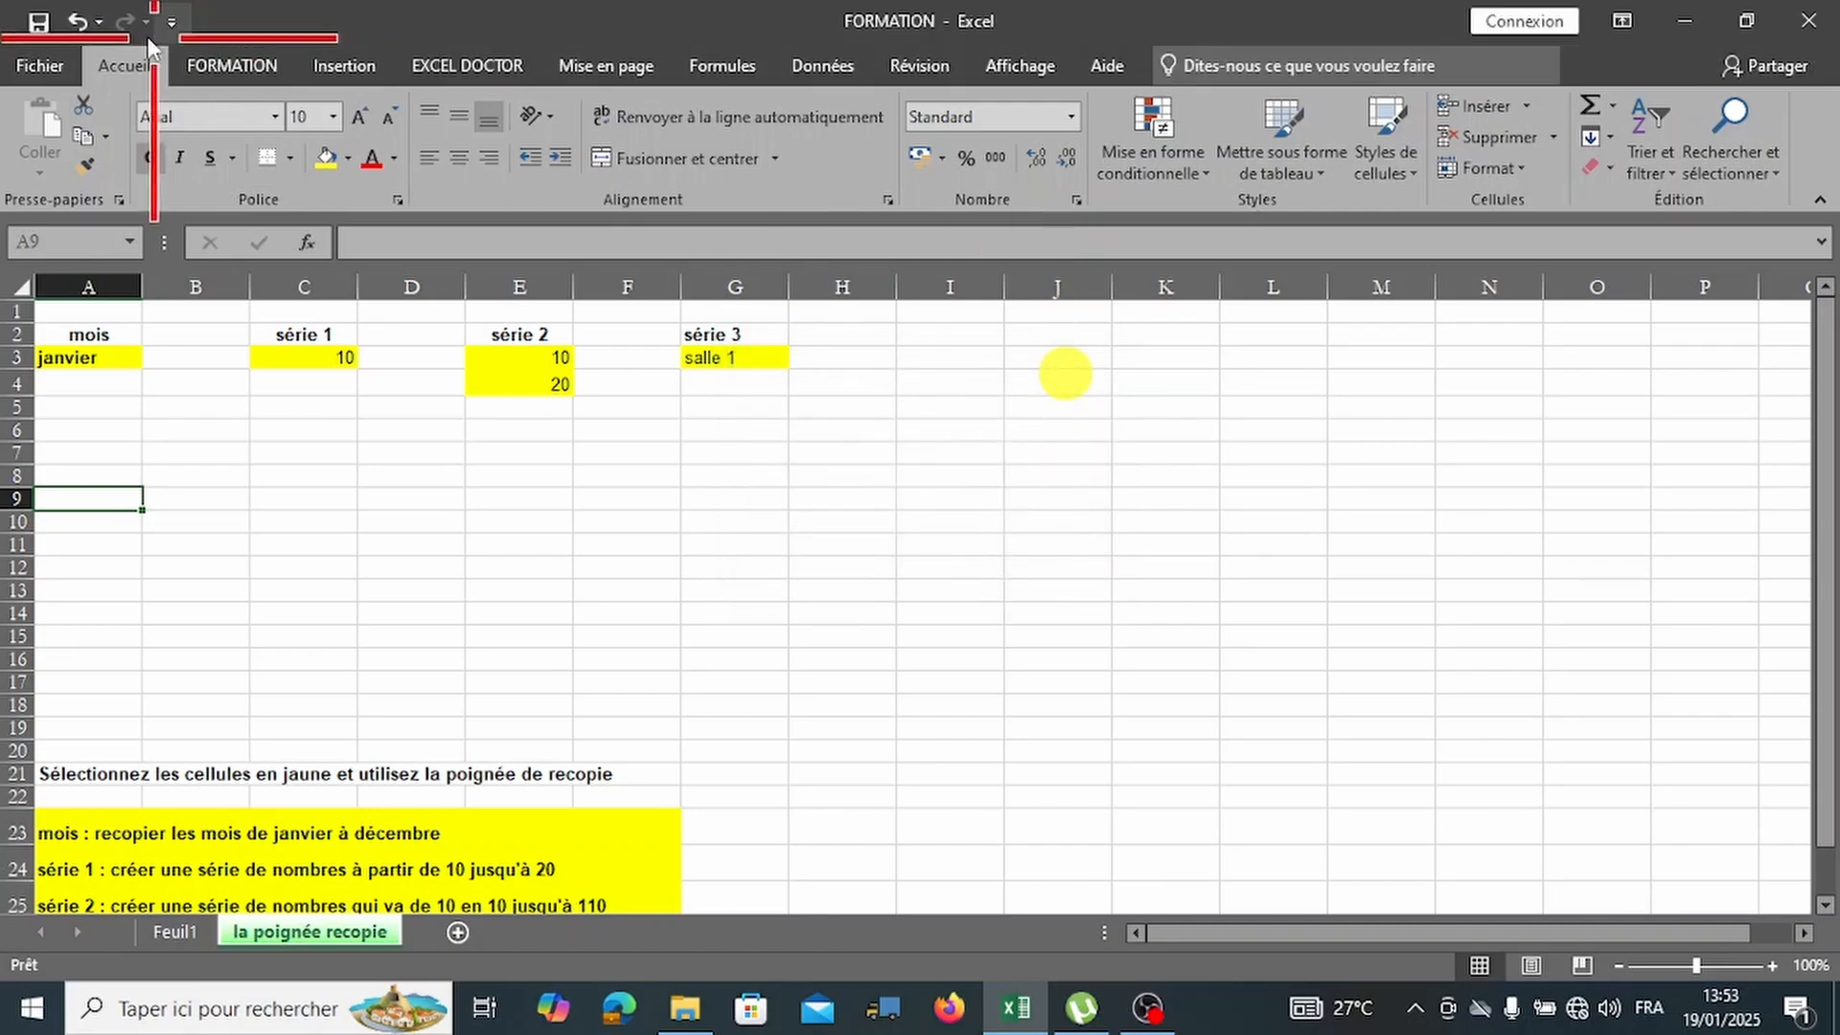
pyautogui.click(46, 69)
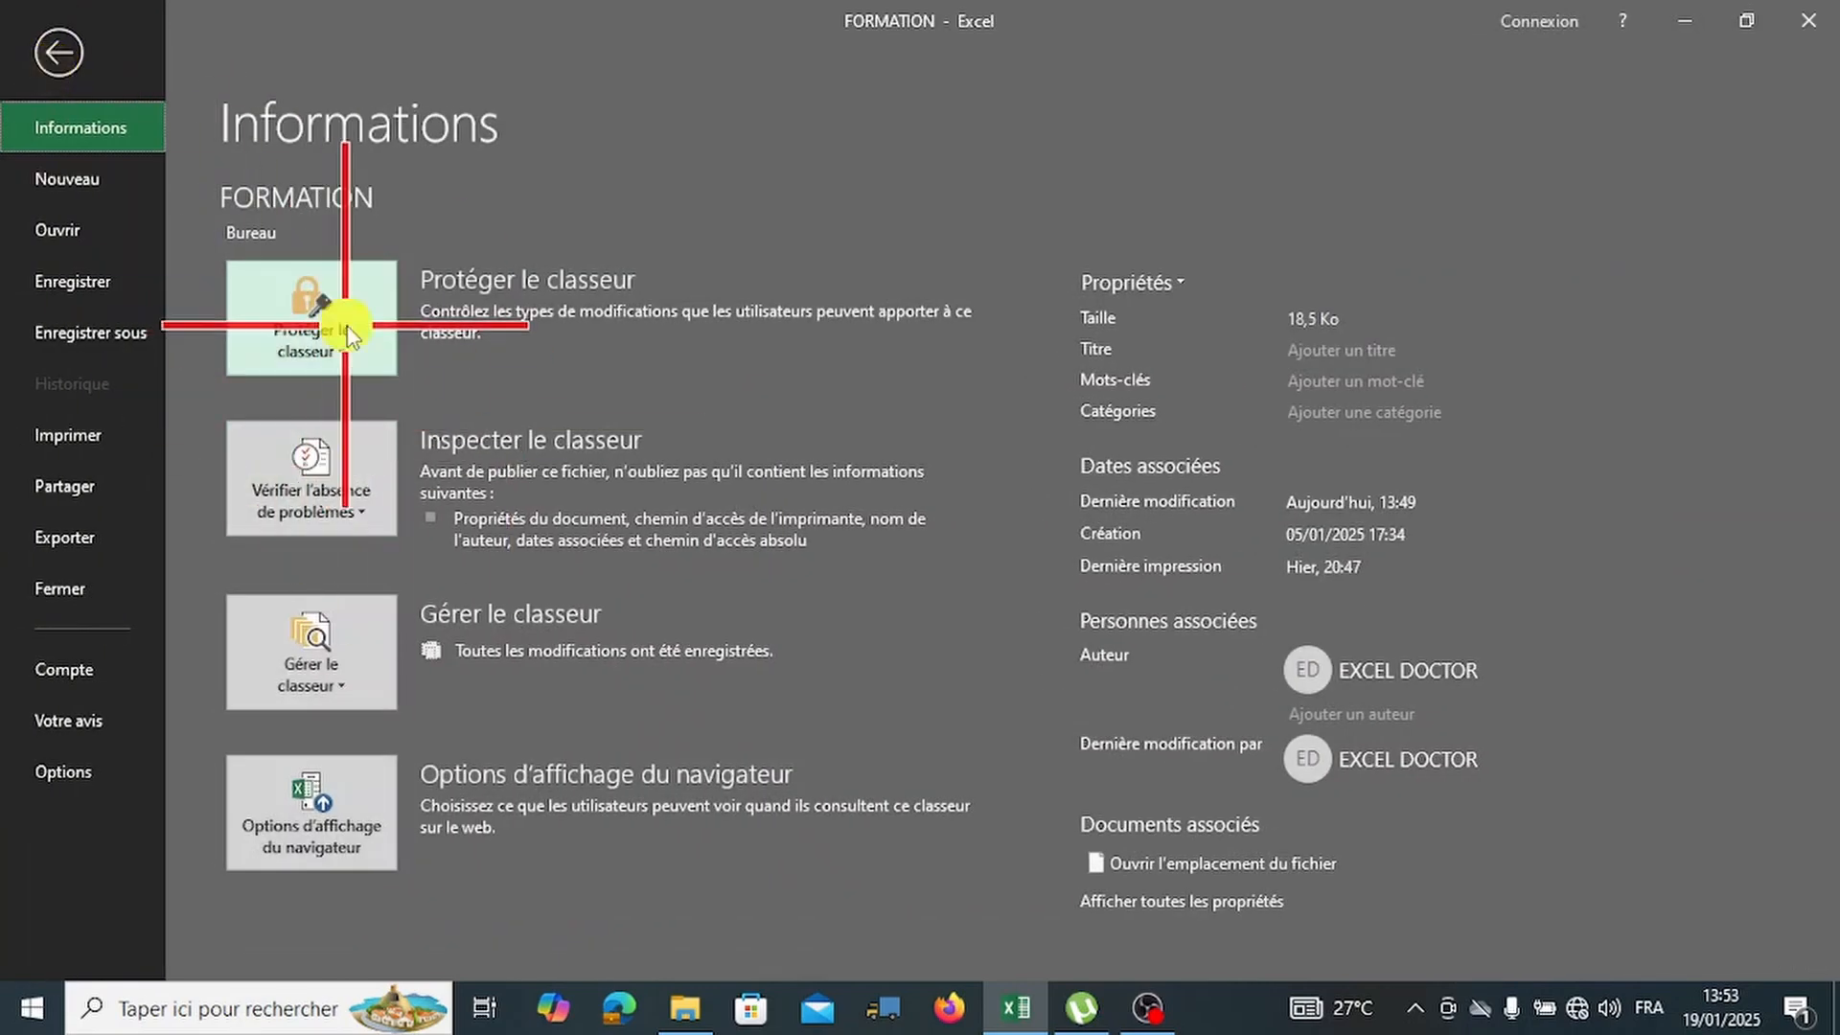
pyautogui.click(349, 312)
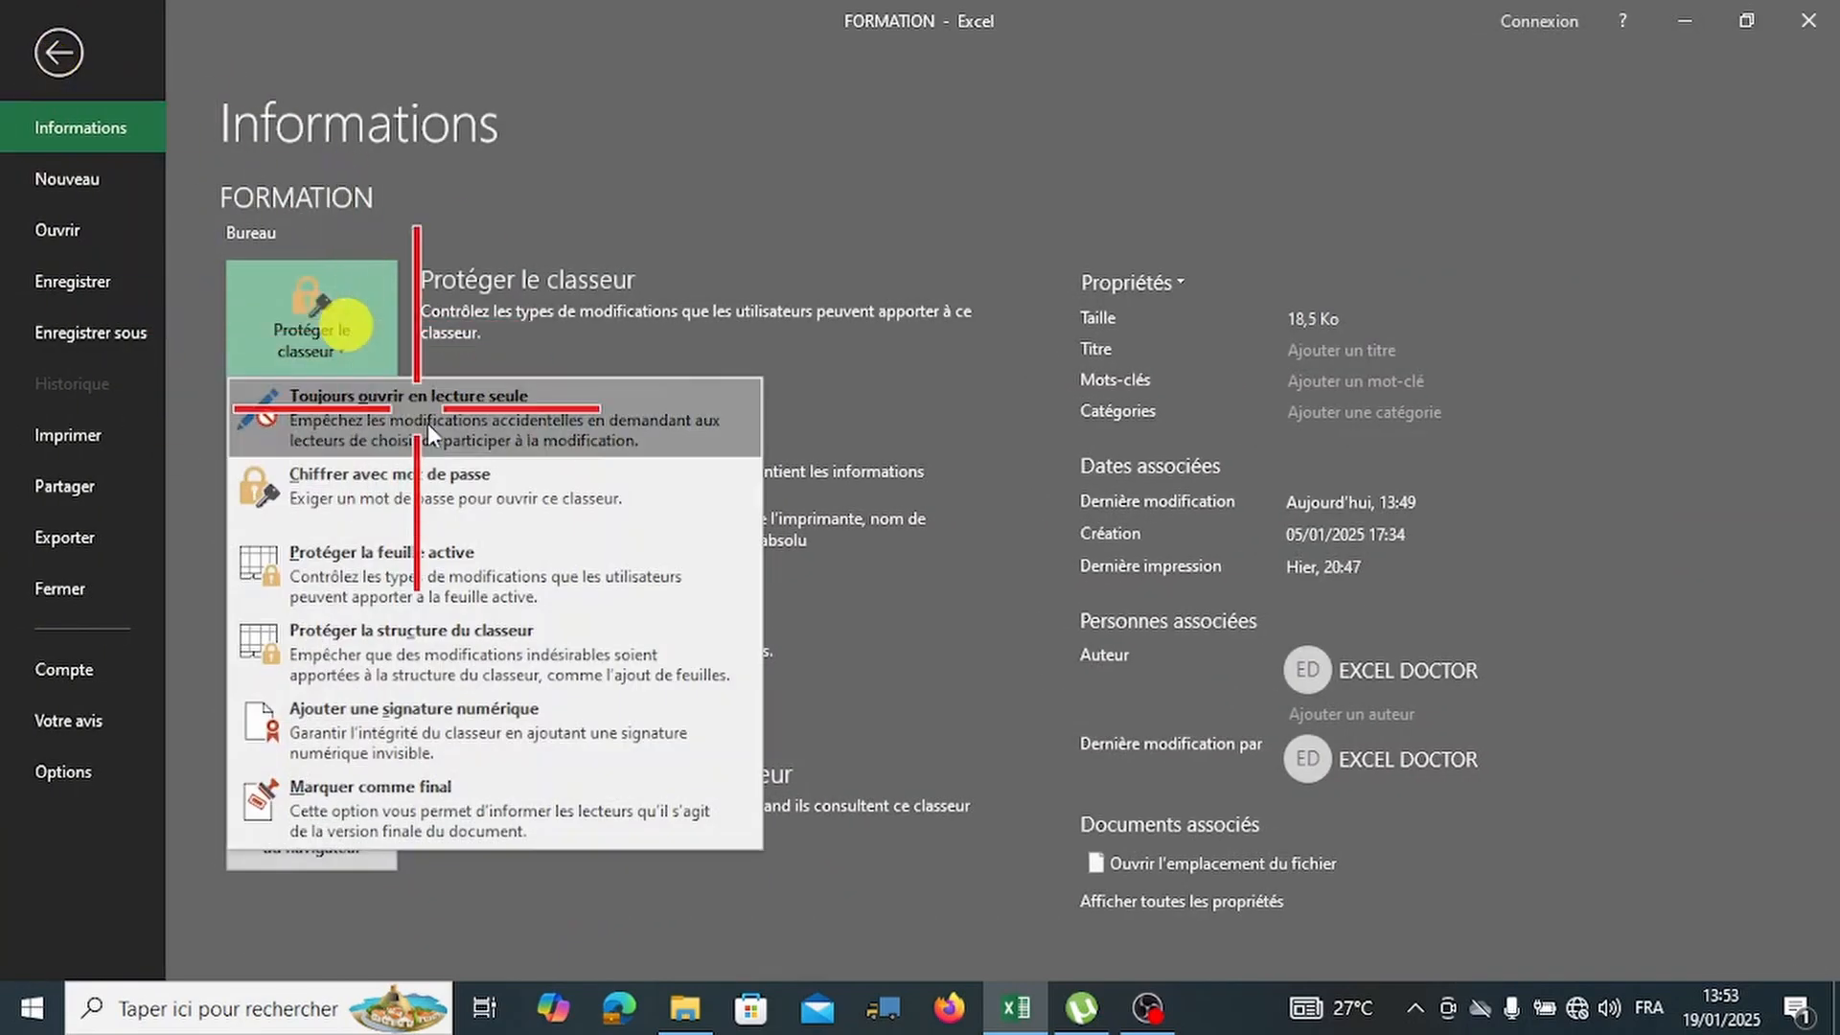
pyautogui.click(422, 740)
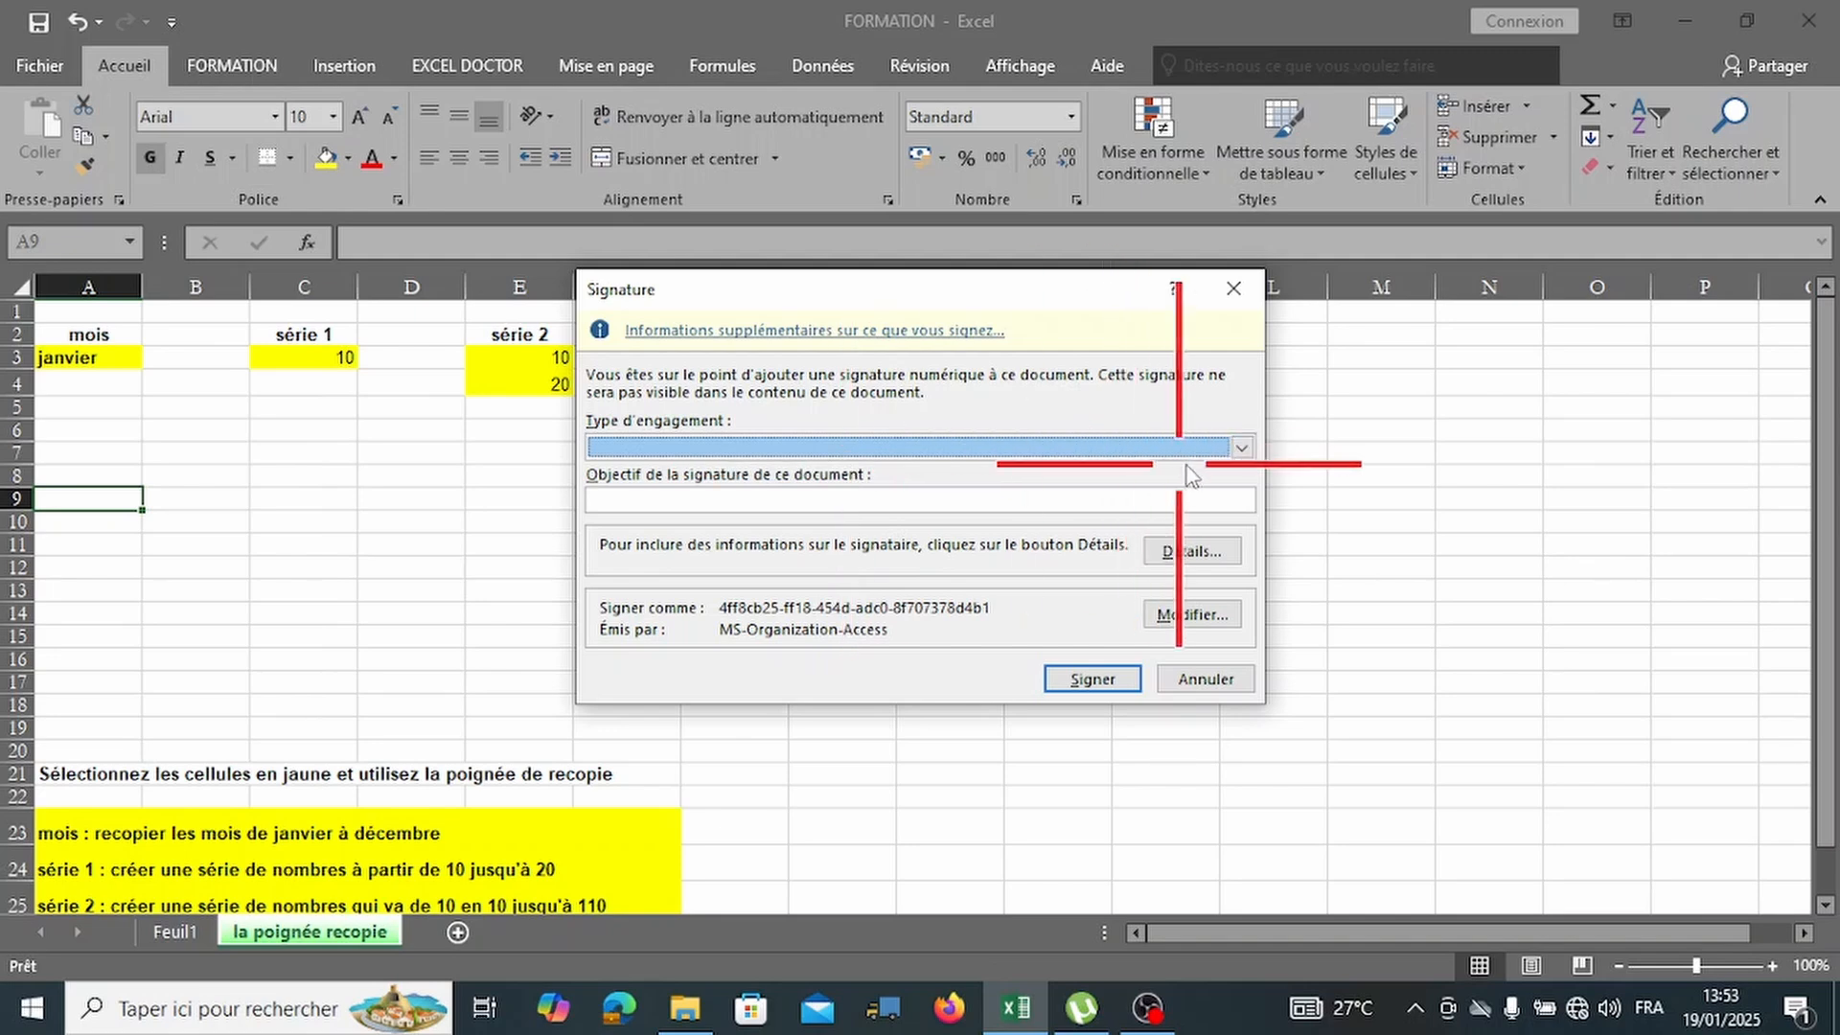
pyautogui.click(1243, 447)
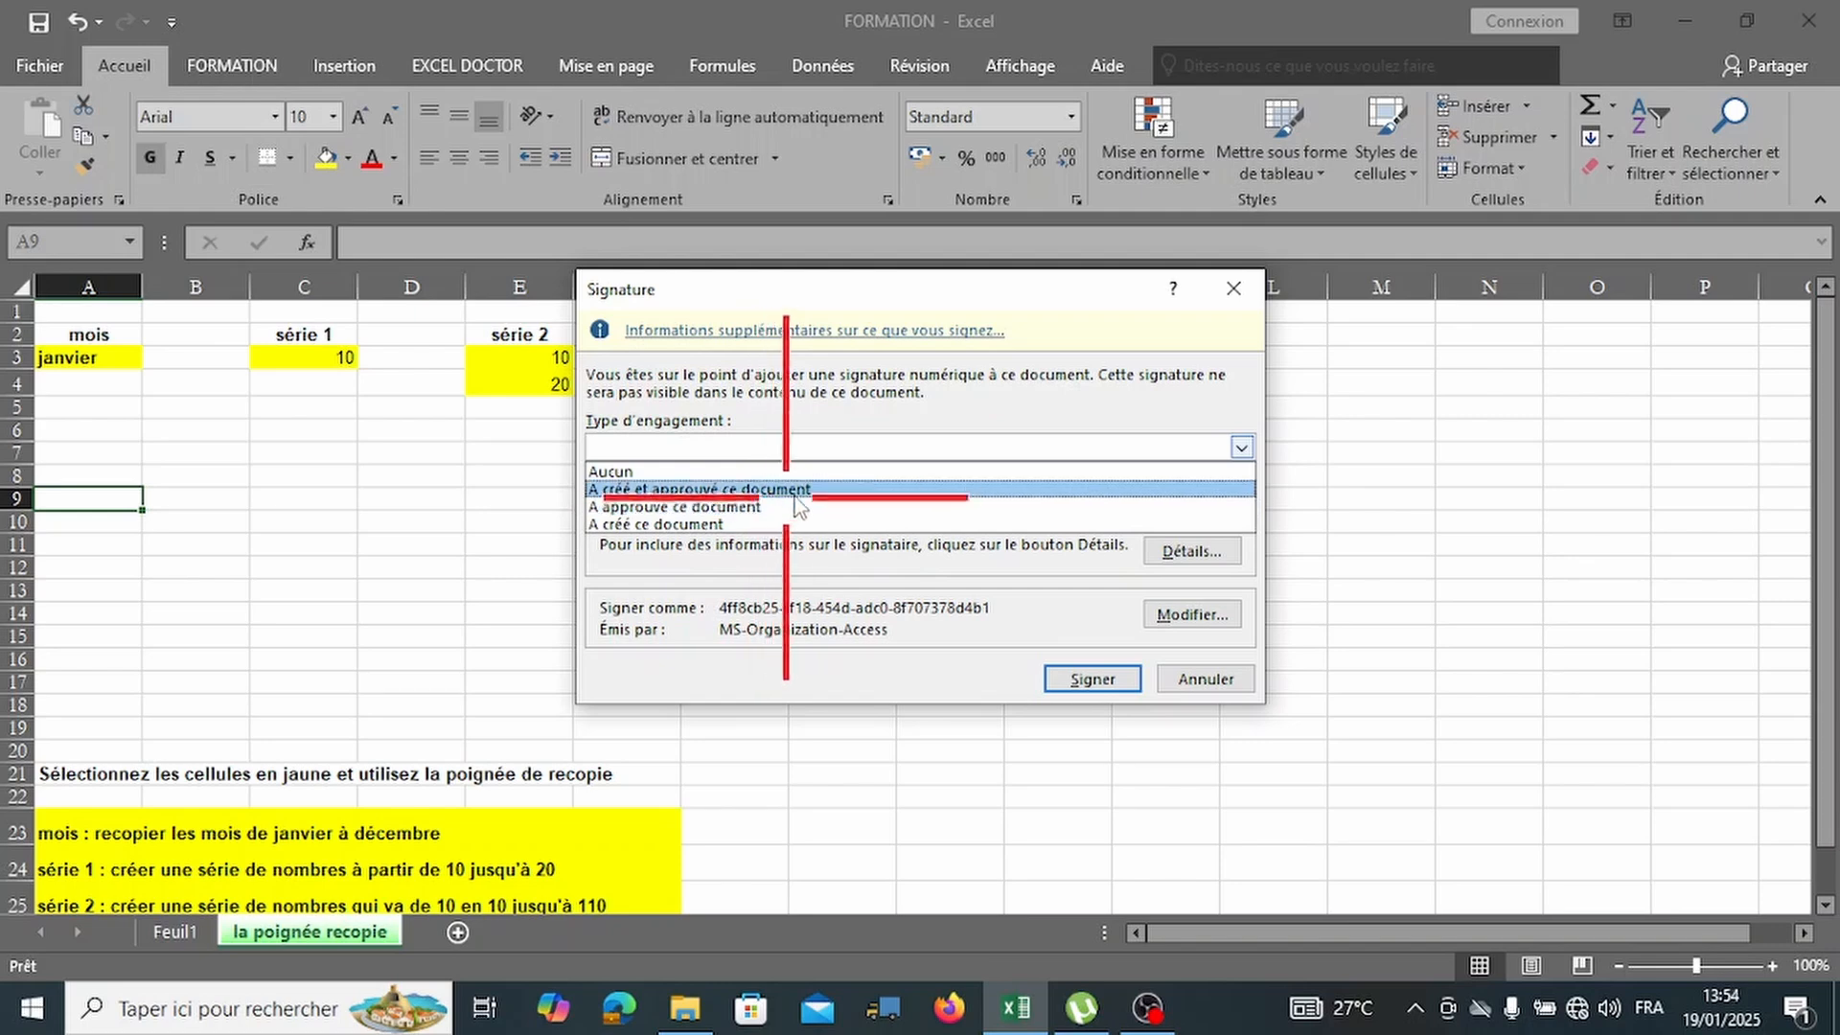
pyautogui.click(803, 490)
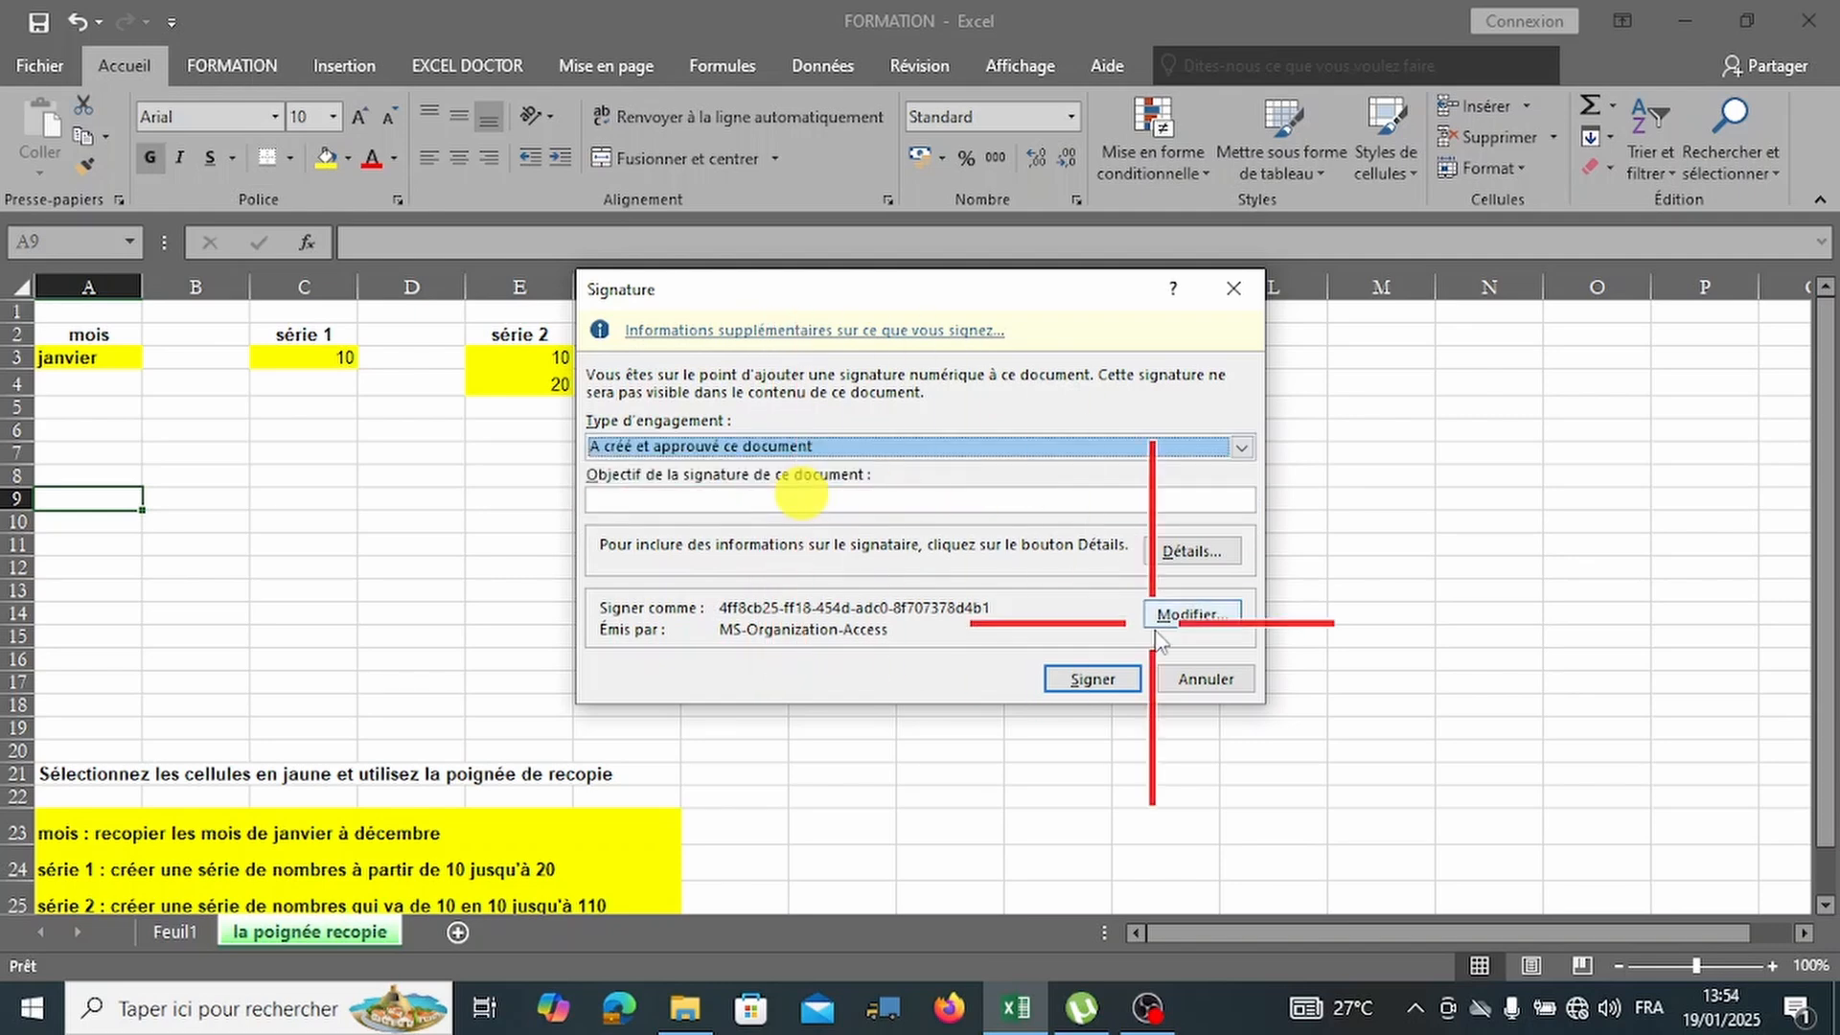
pyautogui.click(1110, 679)
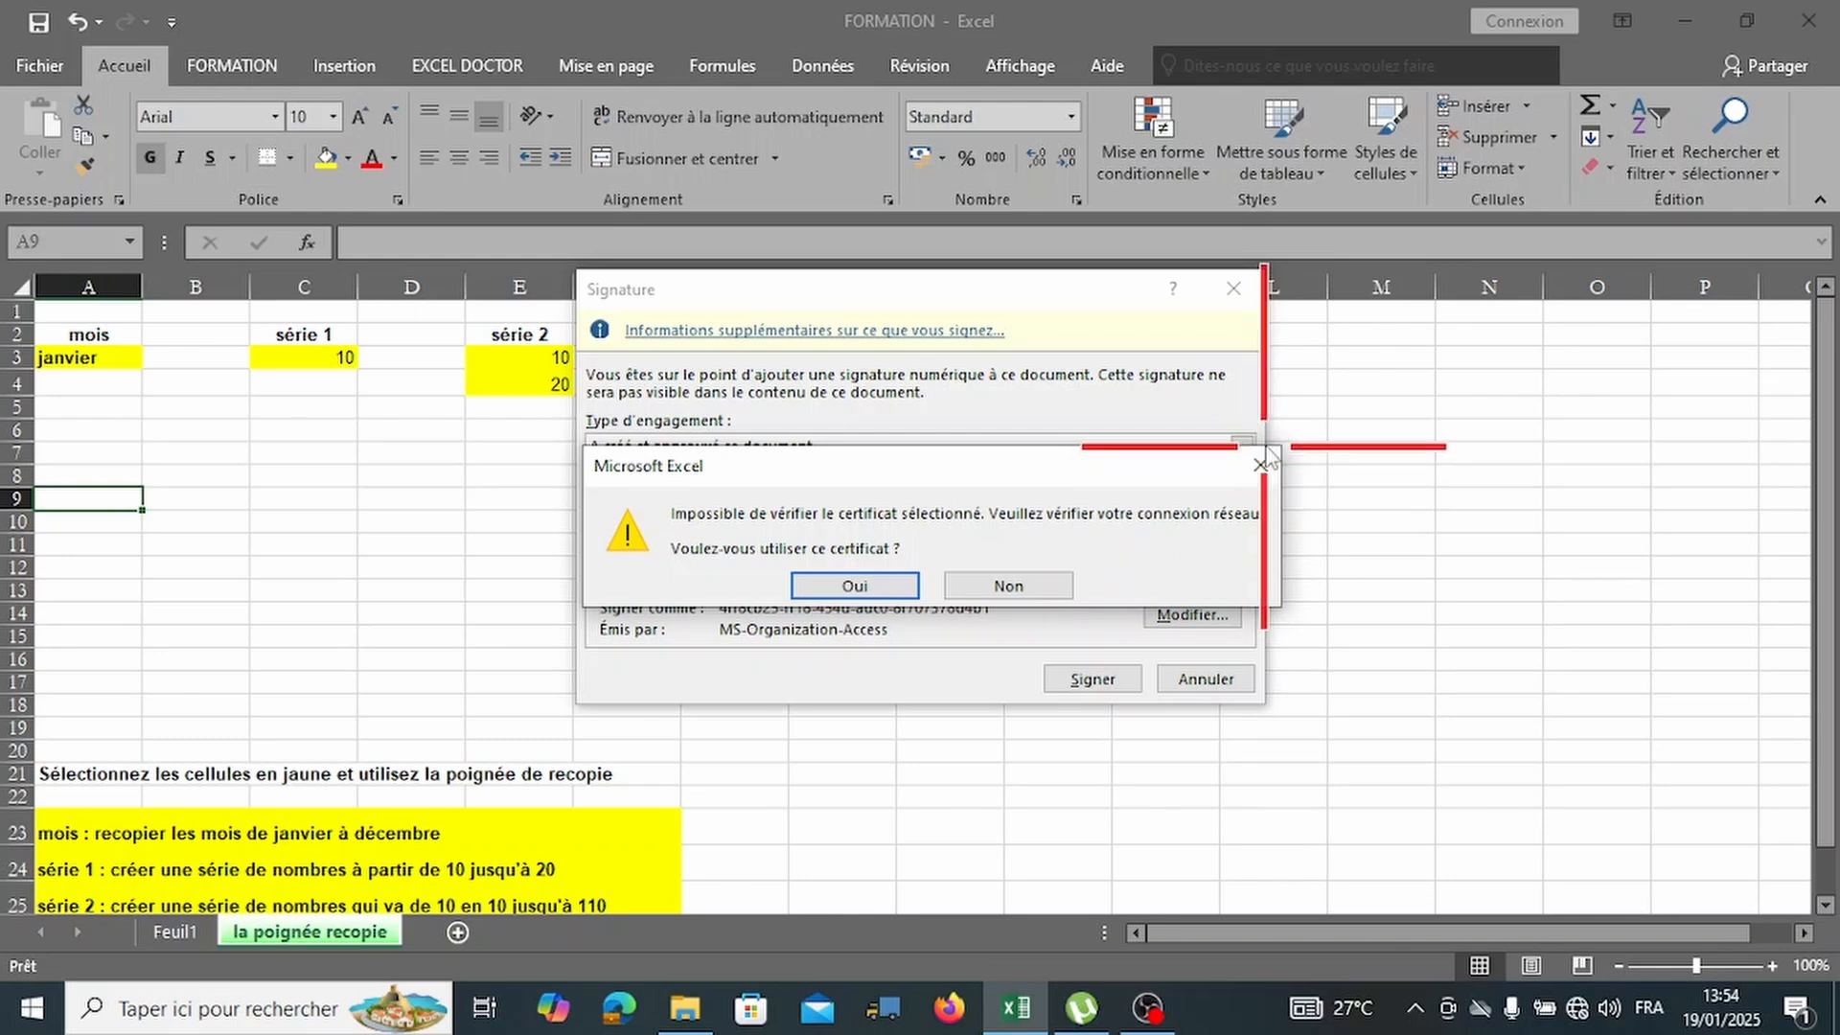
pyautogui.click(1261, 463)
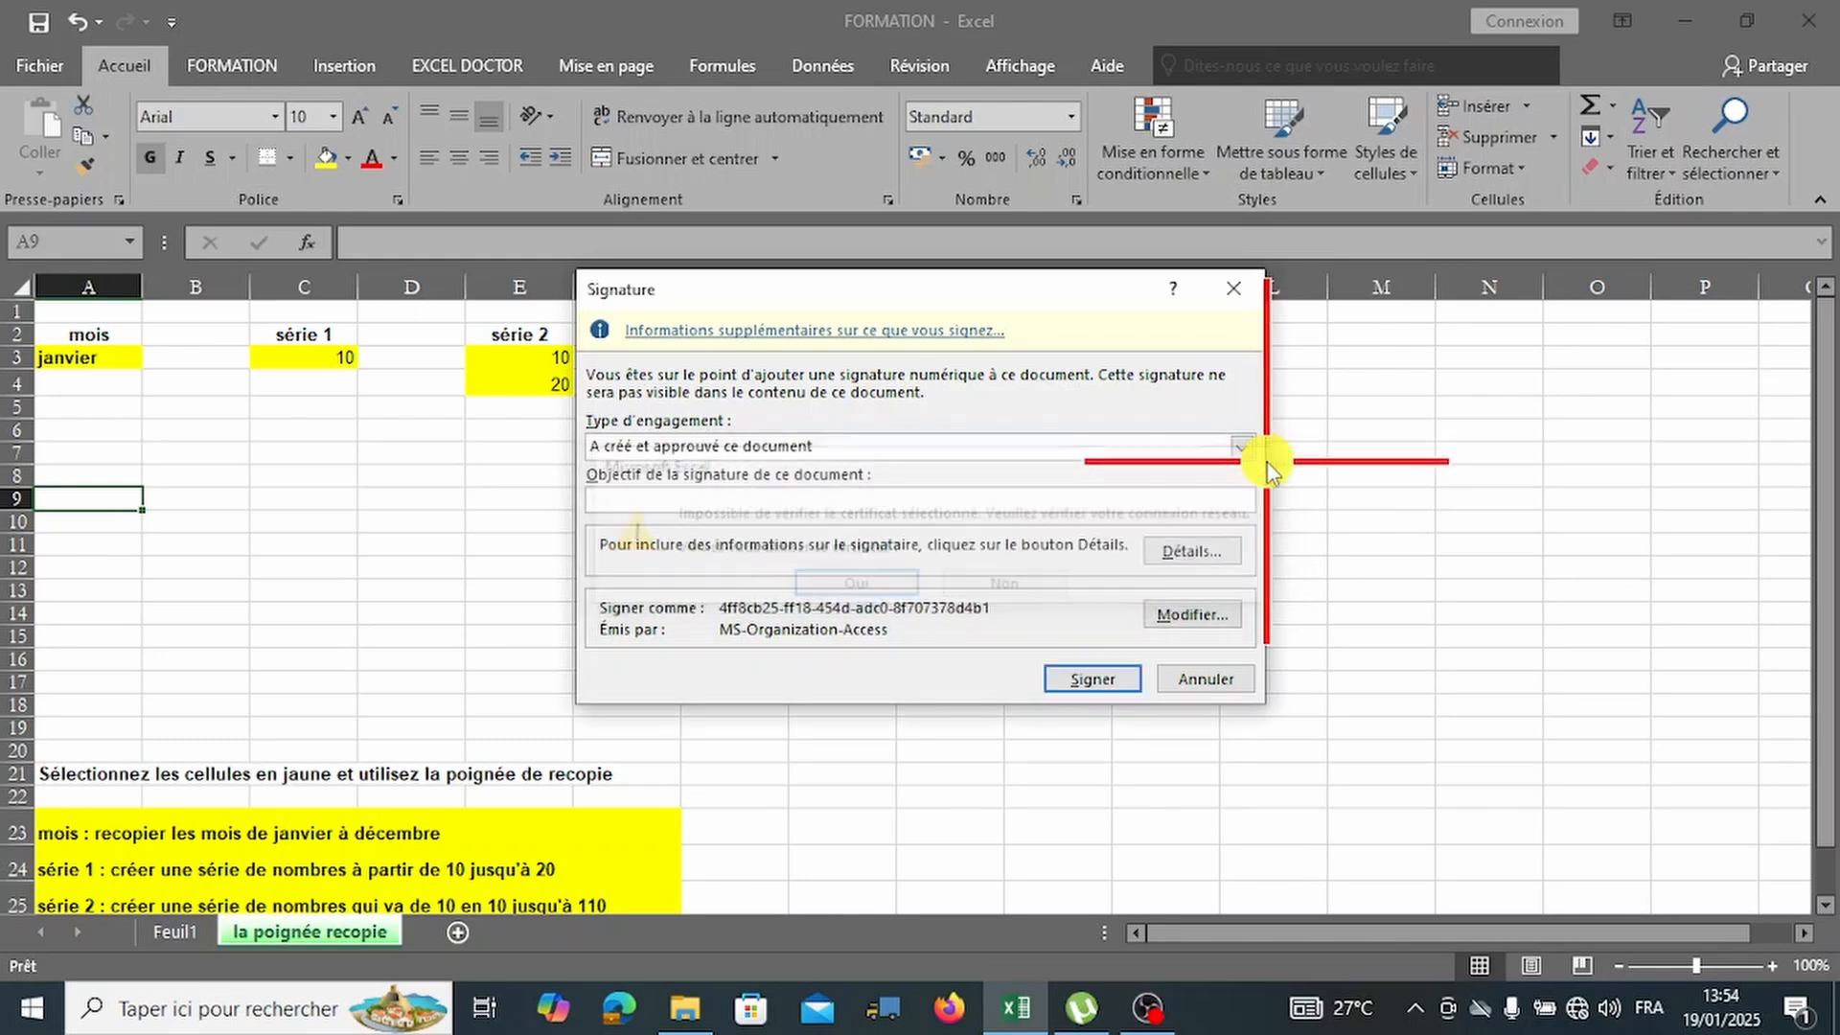
pyautogui.click(1236, 293)
pyautogui.click(60, 64)
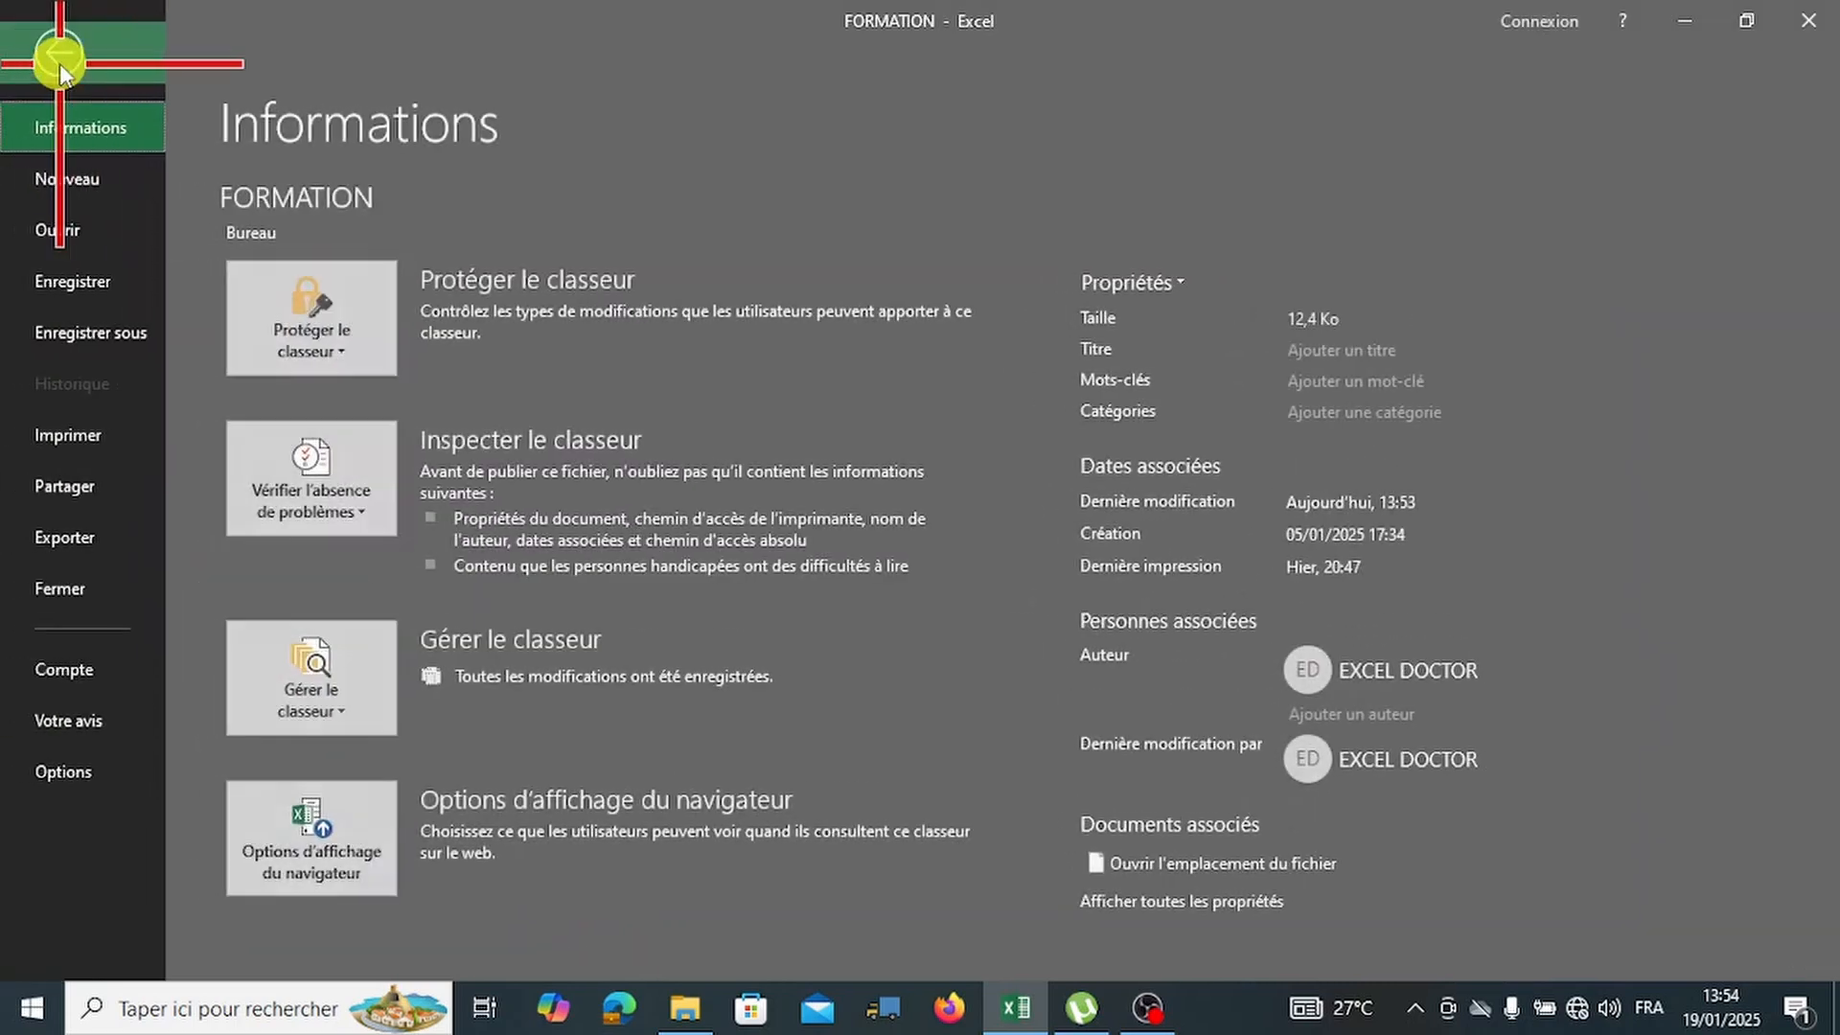
pyautogui.click(328, 324)
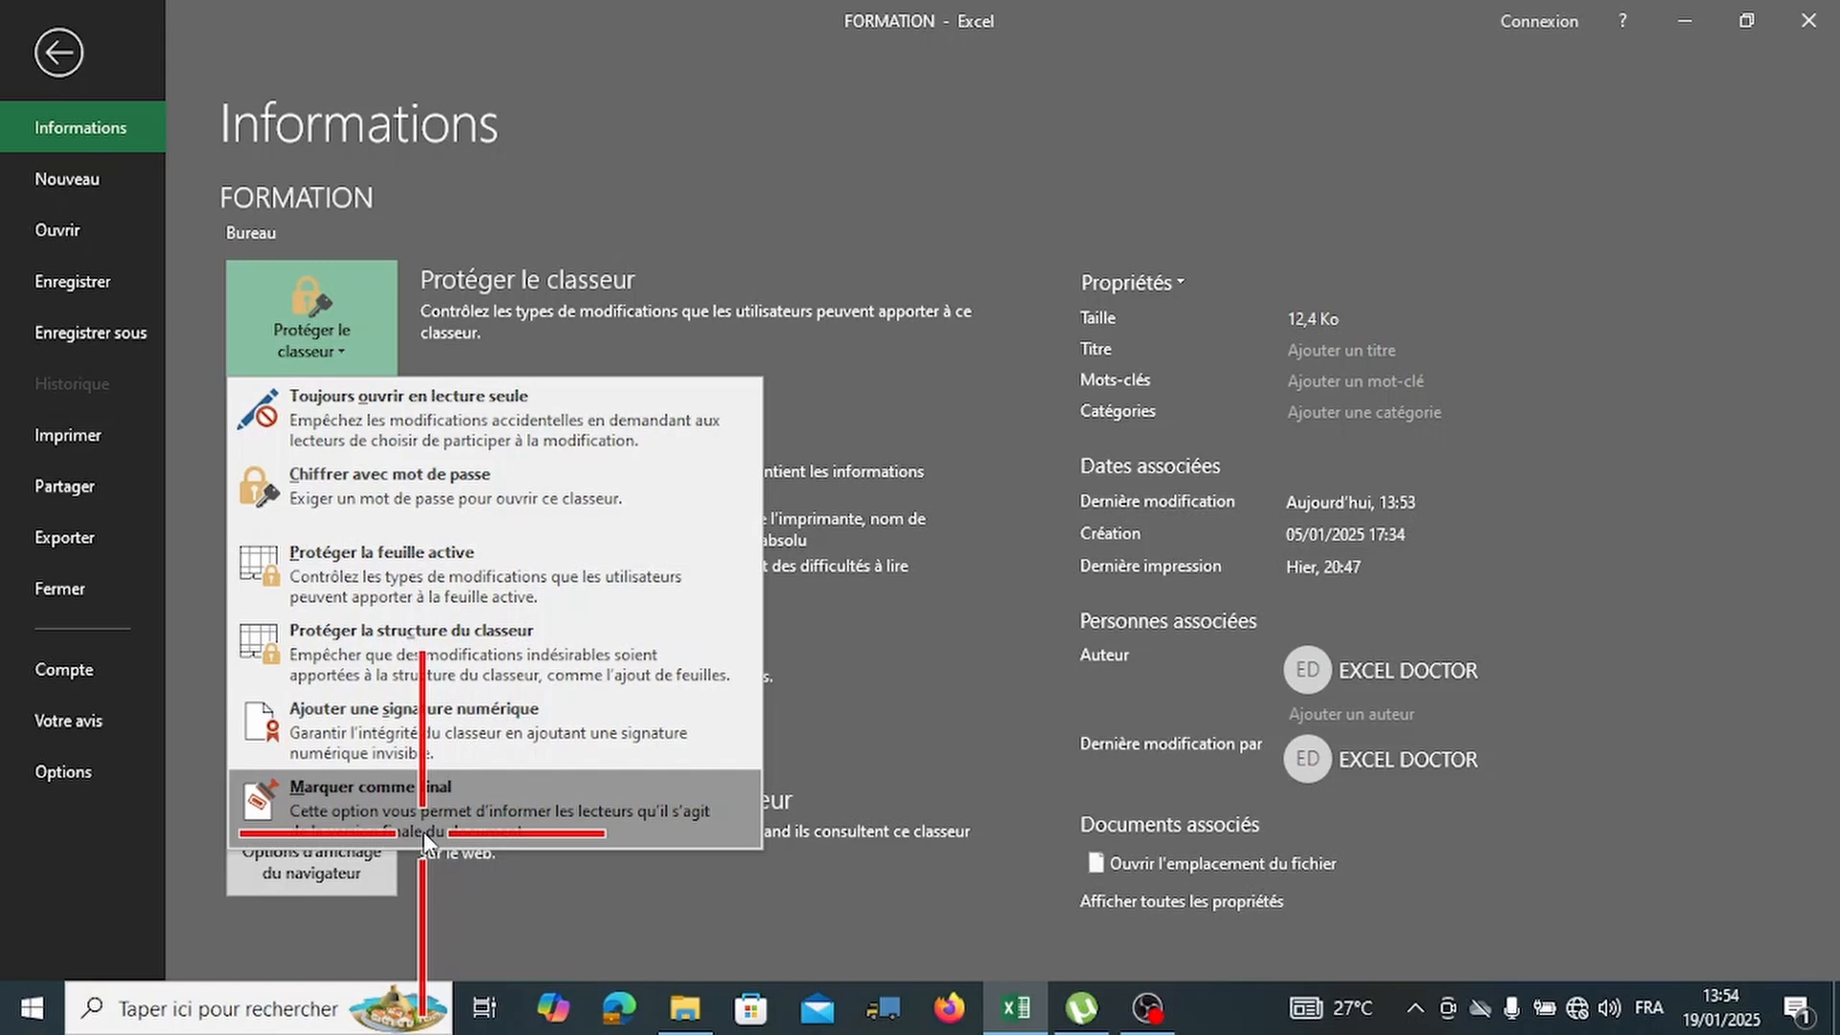
pyautogui.click(928, 395)
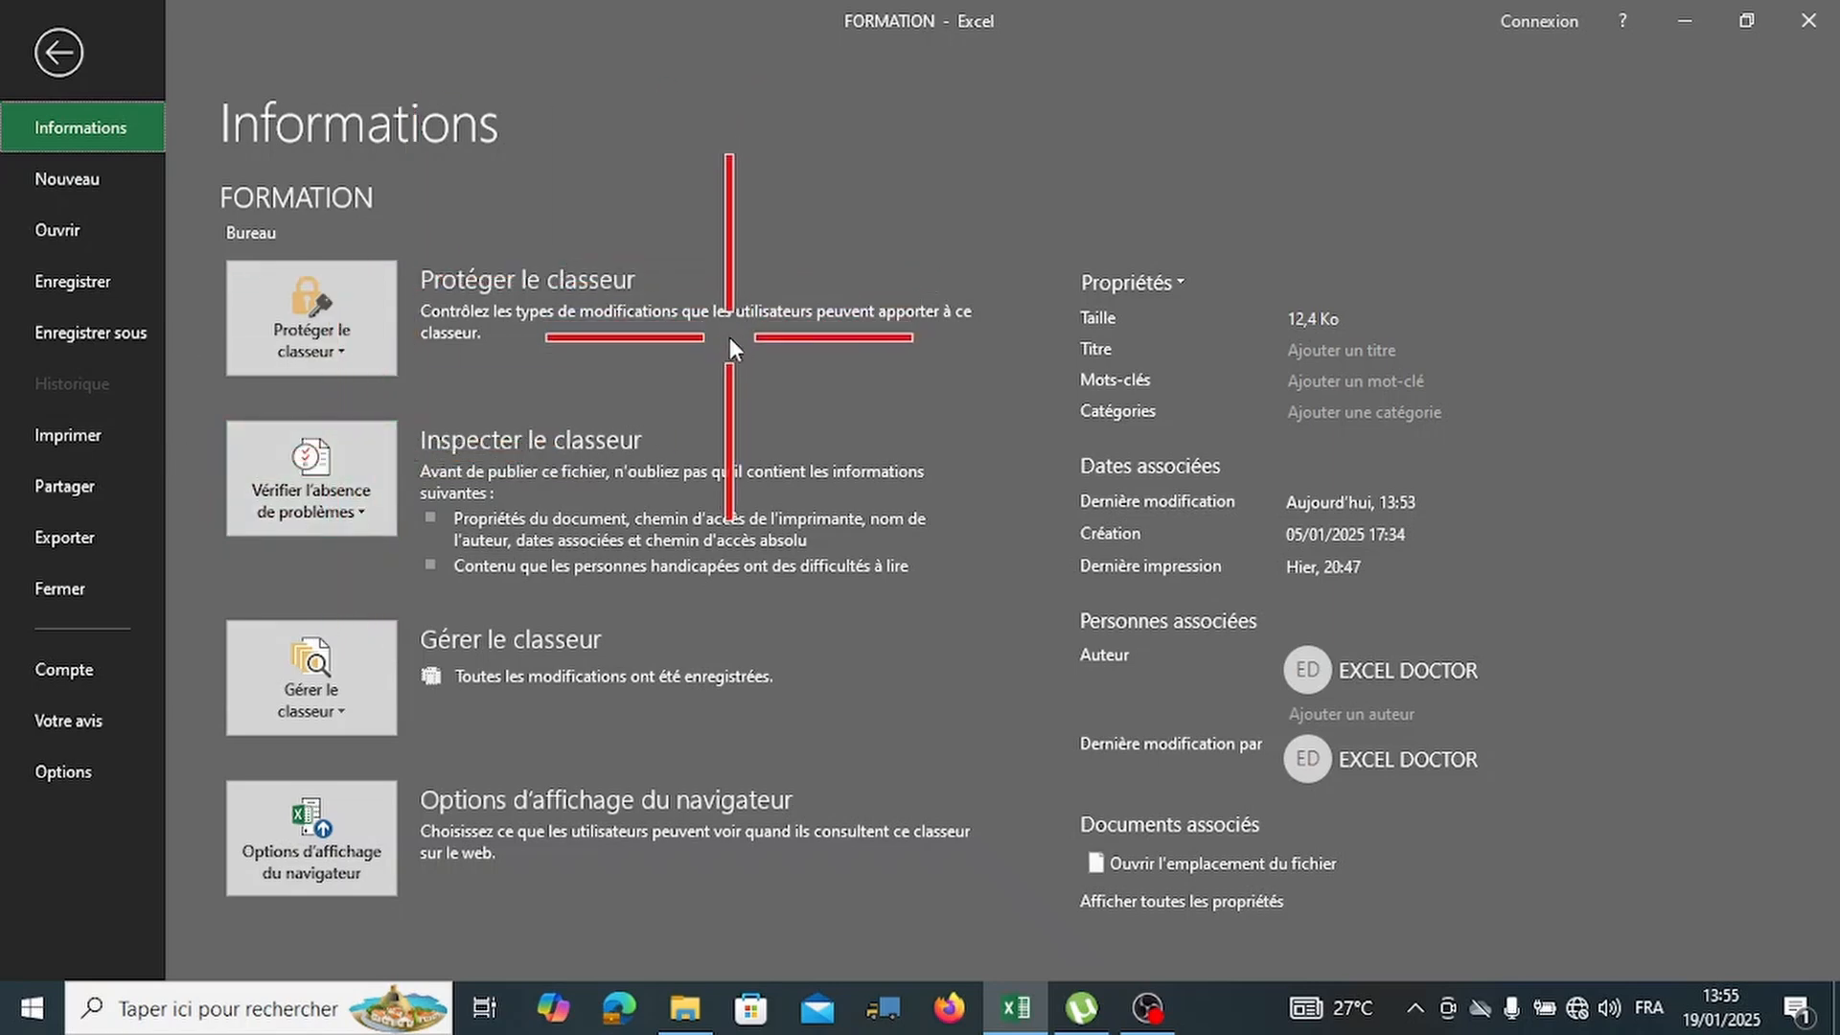
# Launch Inspecter le document for FORMATION and review the list of content checks.
pyautogui.click(377, 514)
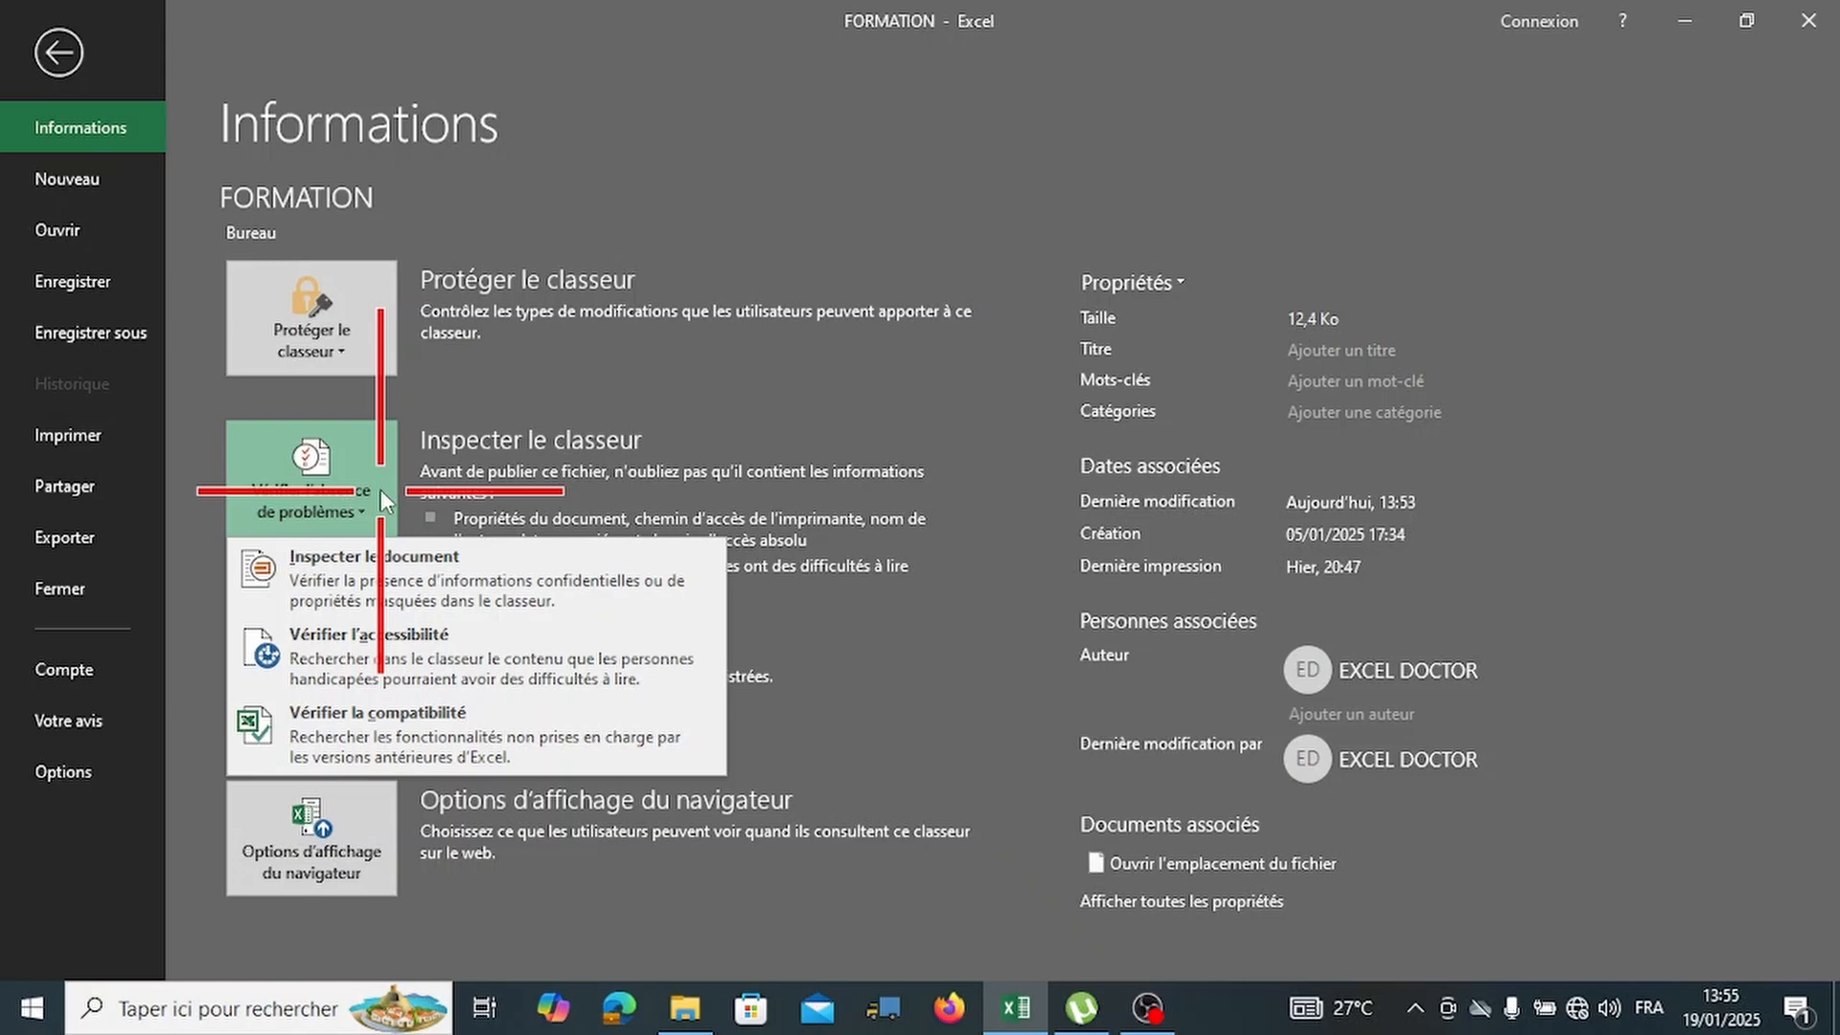
pyautogui.click(450, 577)
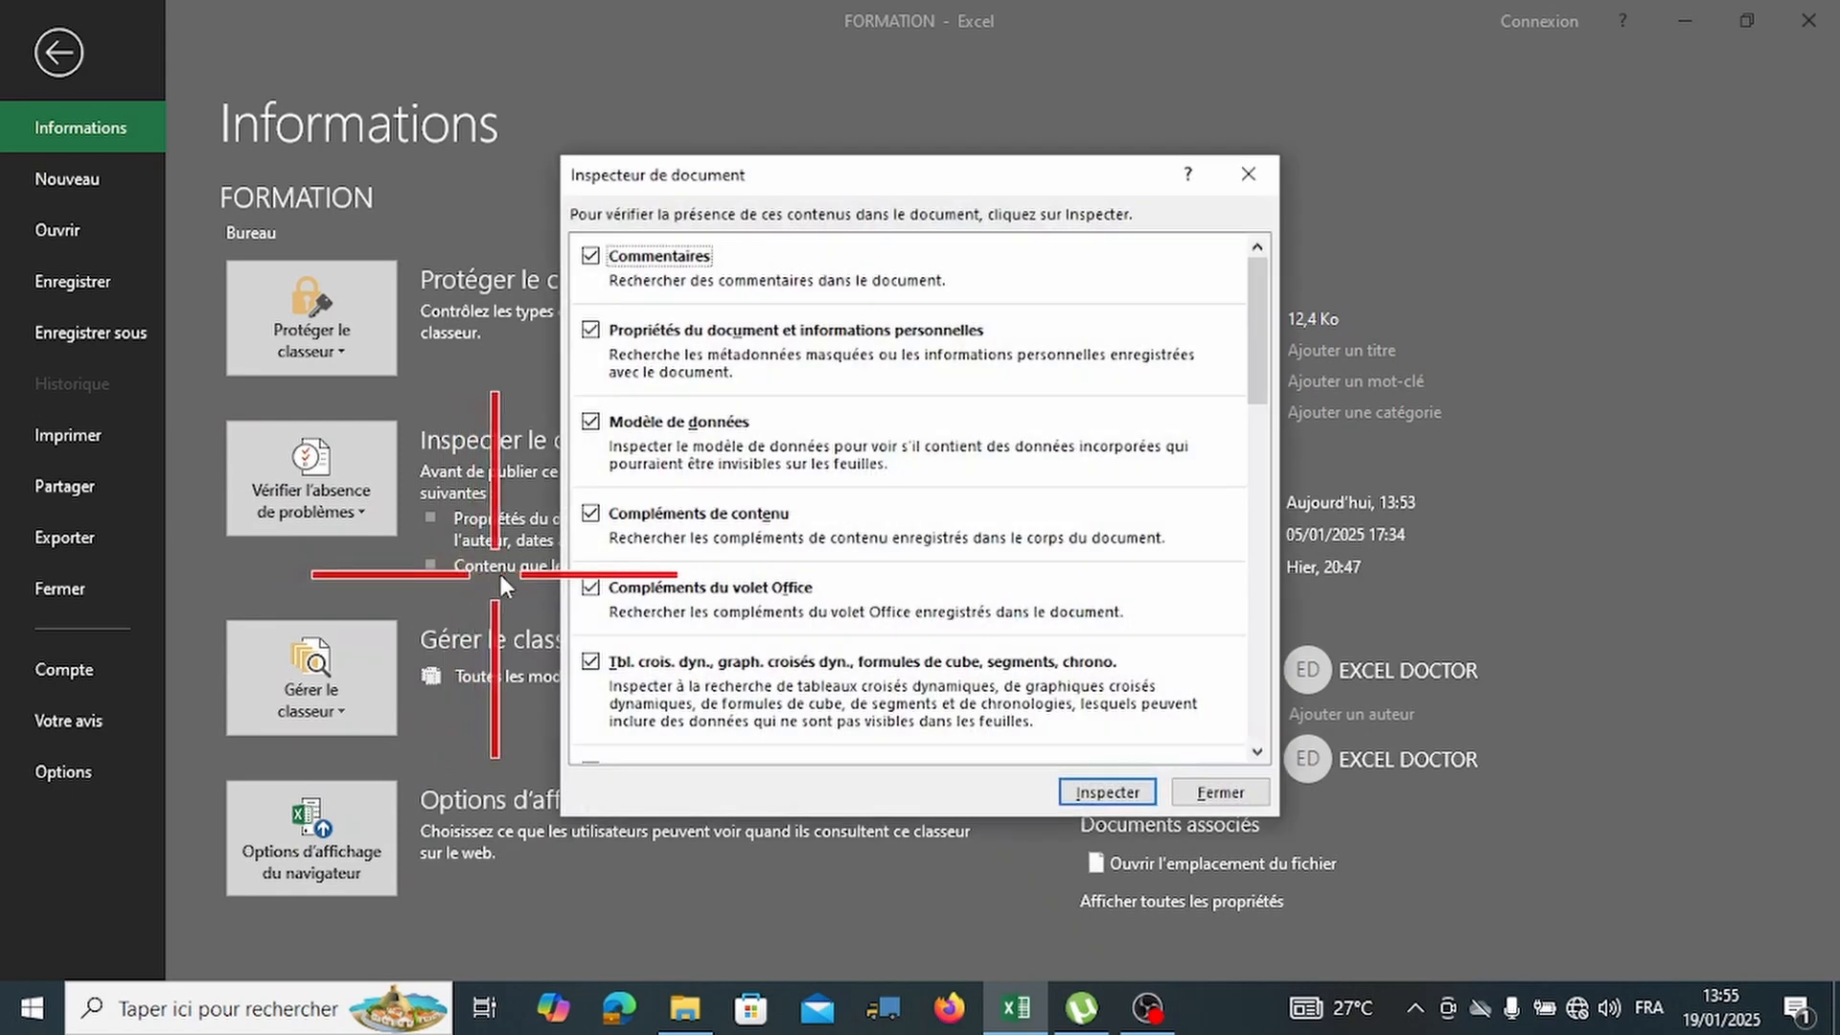
pyautogui.scroll(-5, 1022, 442)
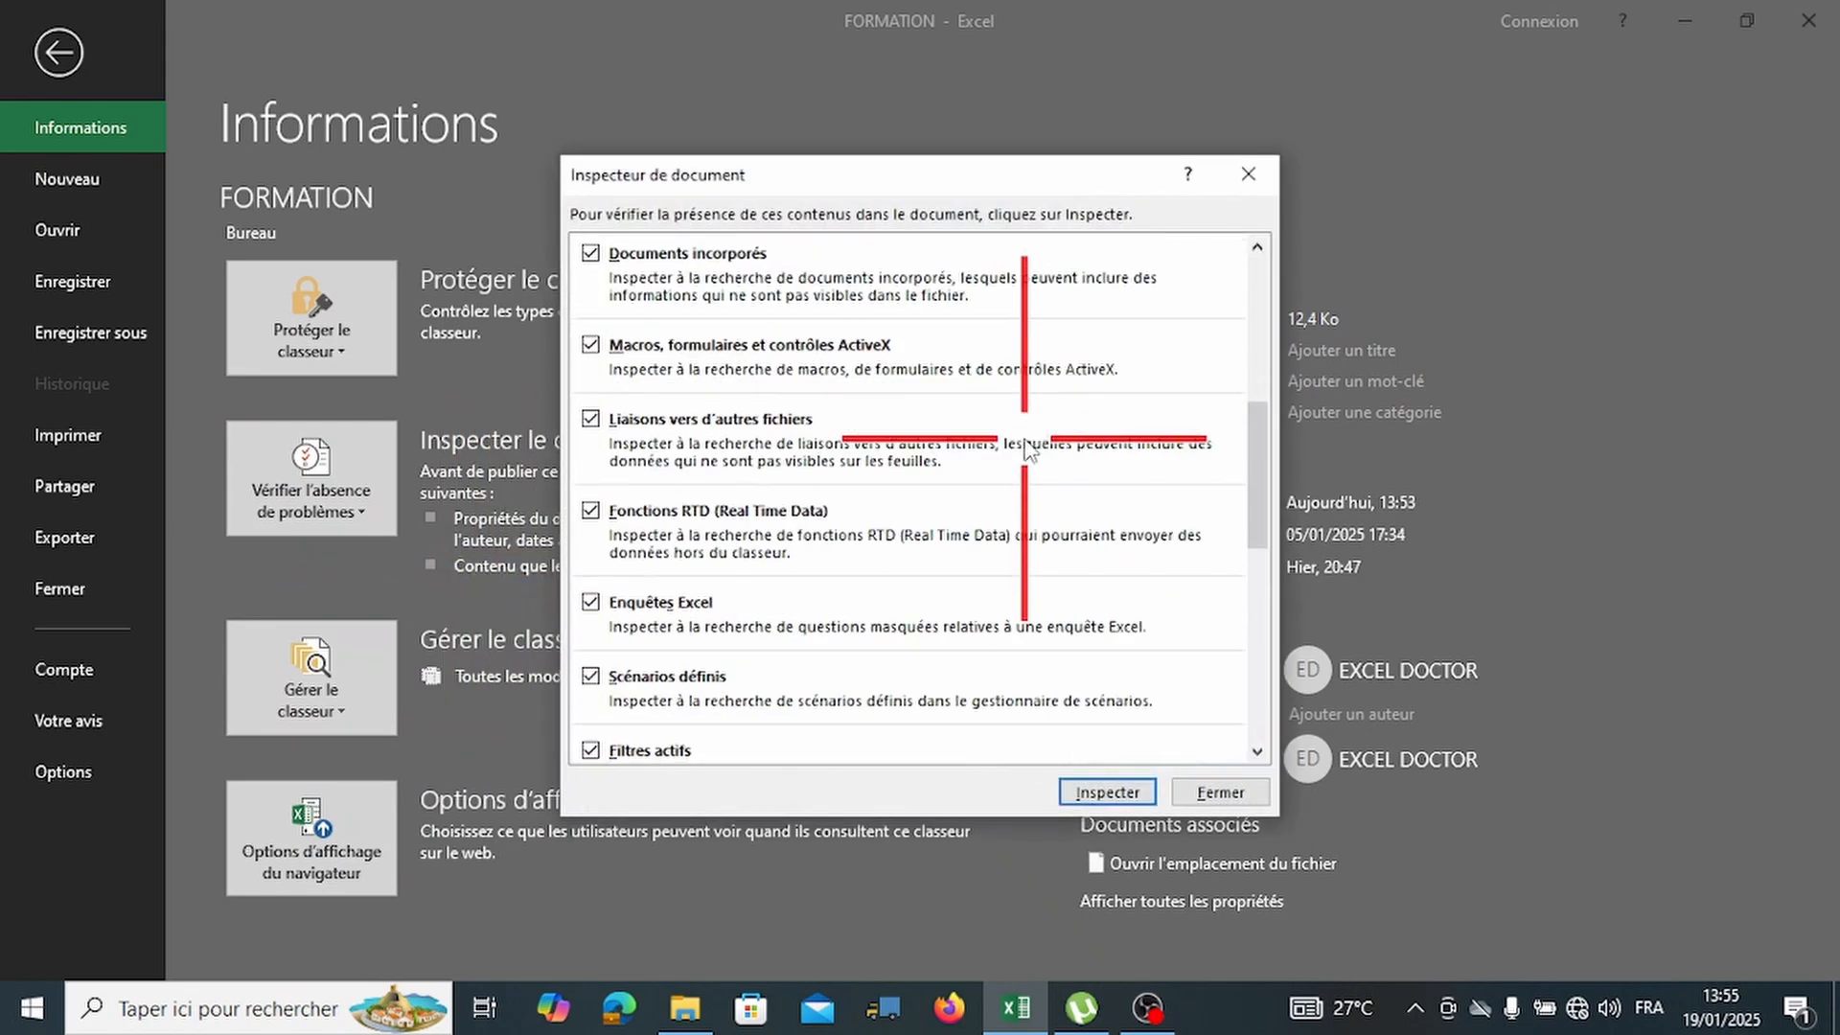
pyautogui.scroll(-2, 1026, 448)
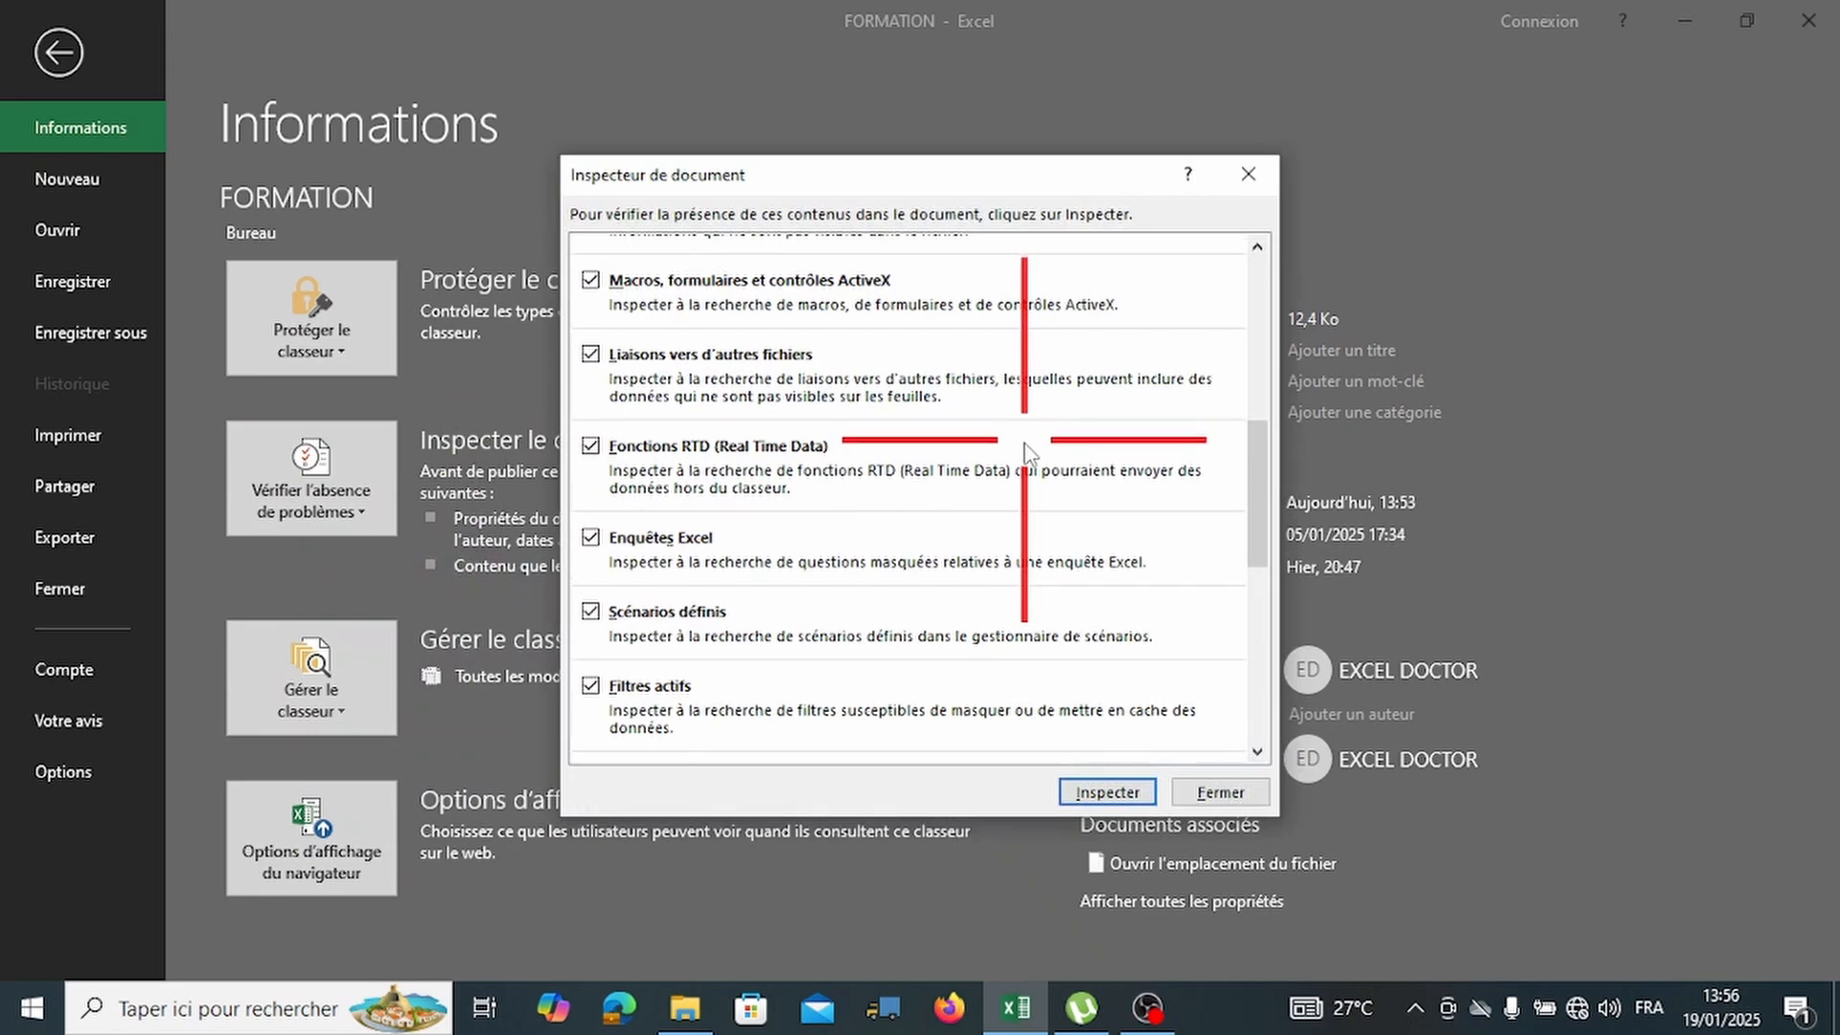
pyautogui.scroll(-4, 1030, 448)
pyautogui.scroll(-2, 1030, 456)
pyautogui.scroll(1, 1045, 470)
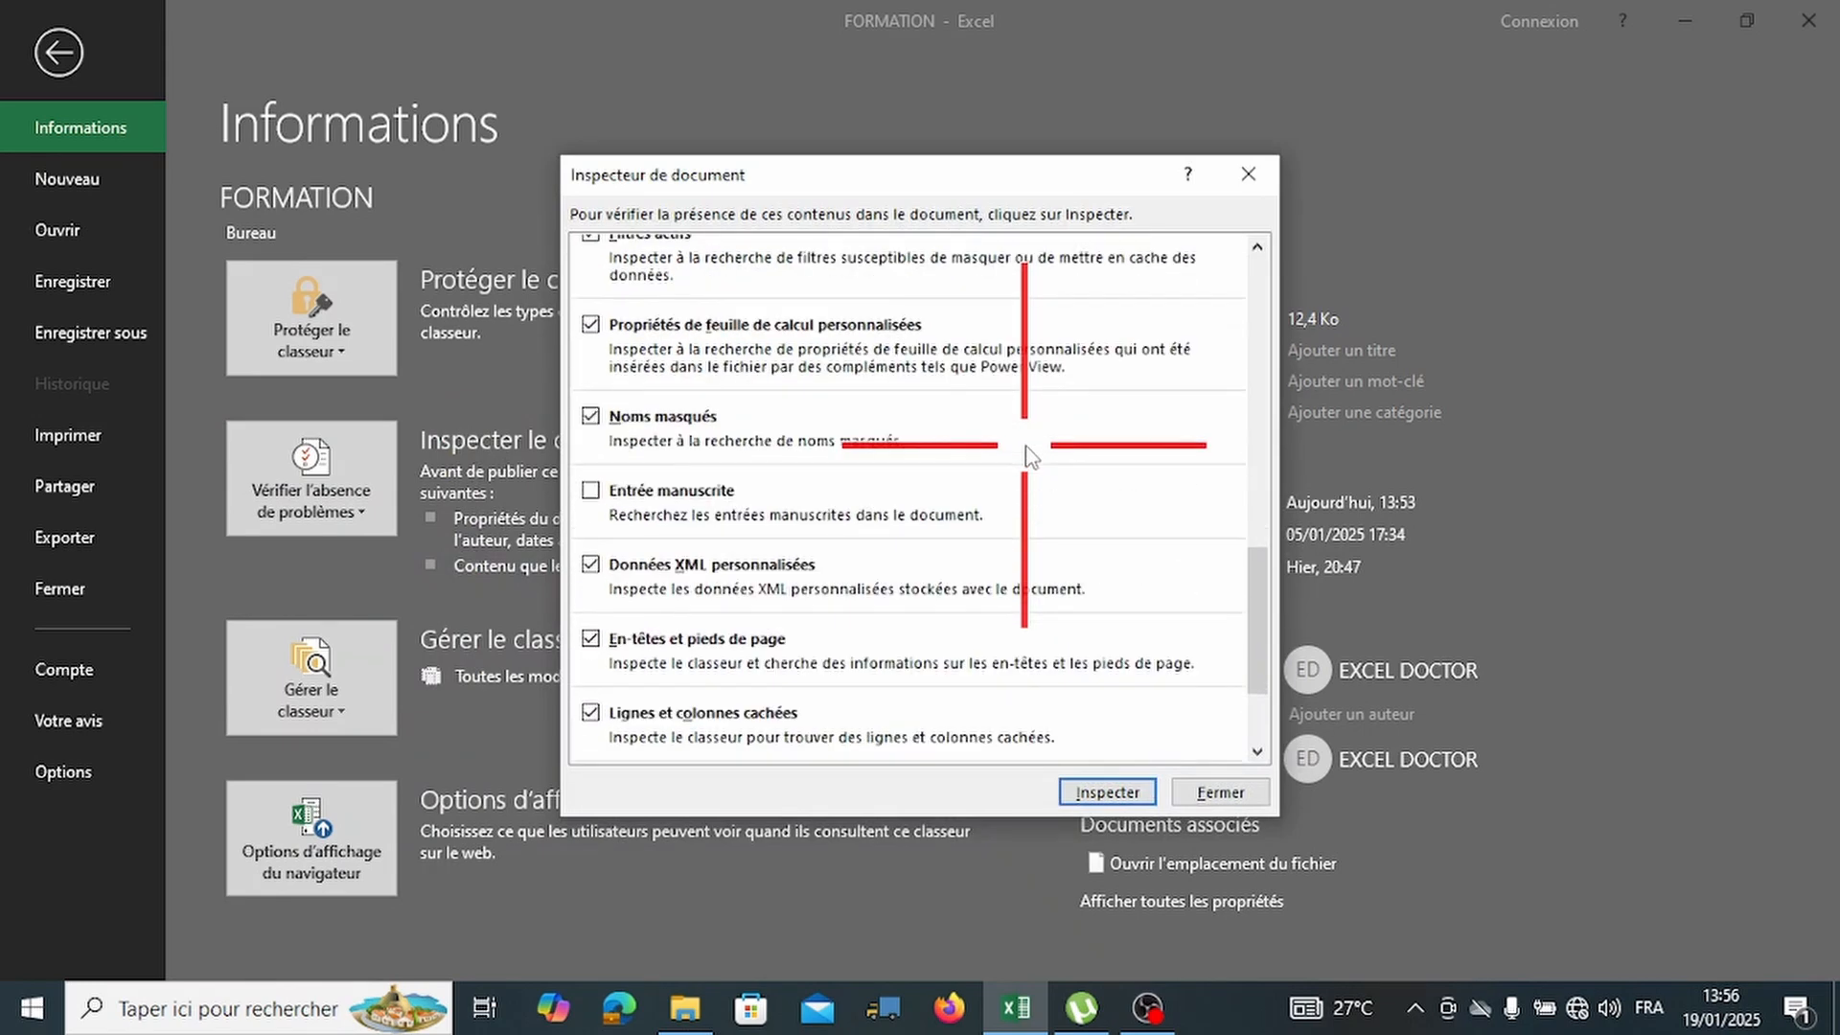
pyautogui.scroll(-3, 1059, 484)
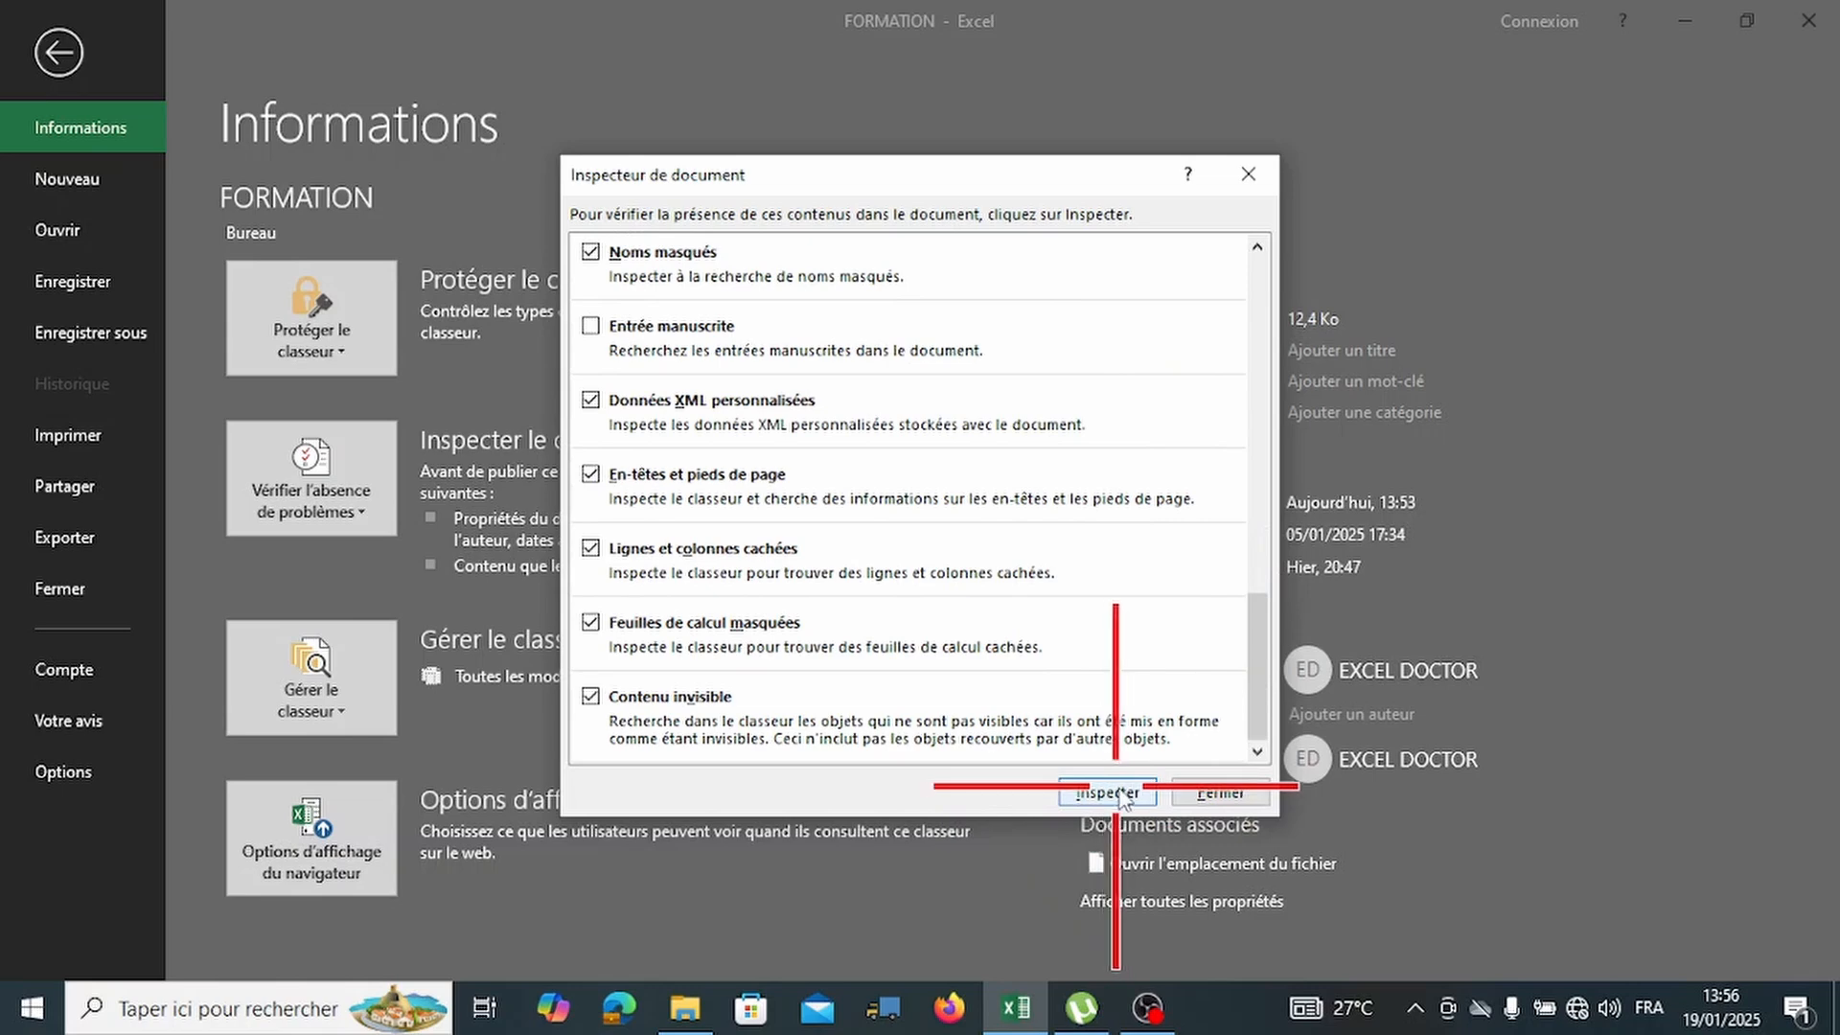
# Inspect FORMATION, review the flagged document properties and personal information, then close the inspector.
pyautogui.click(1109, 793)
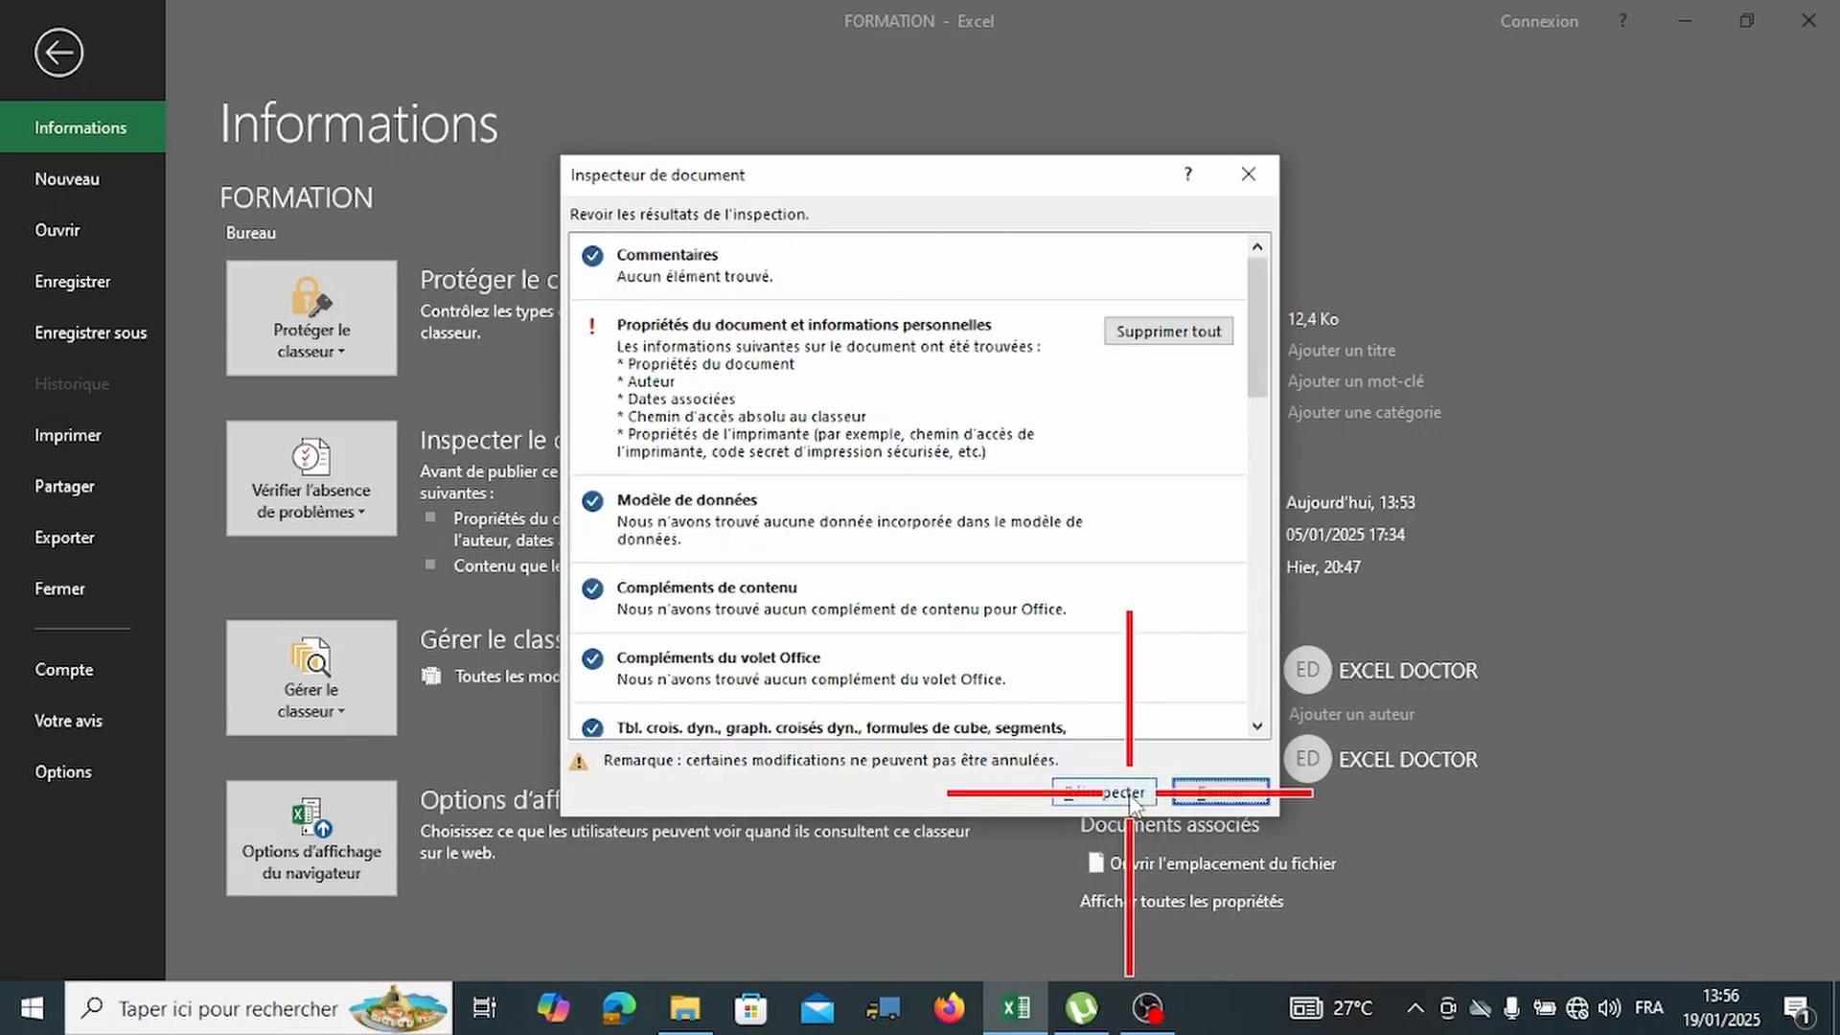
pyautogui.scroll(-10, 1102, 738)
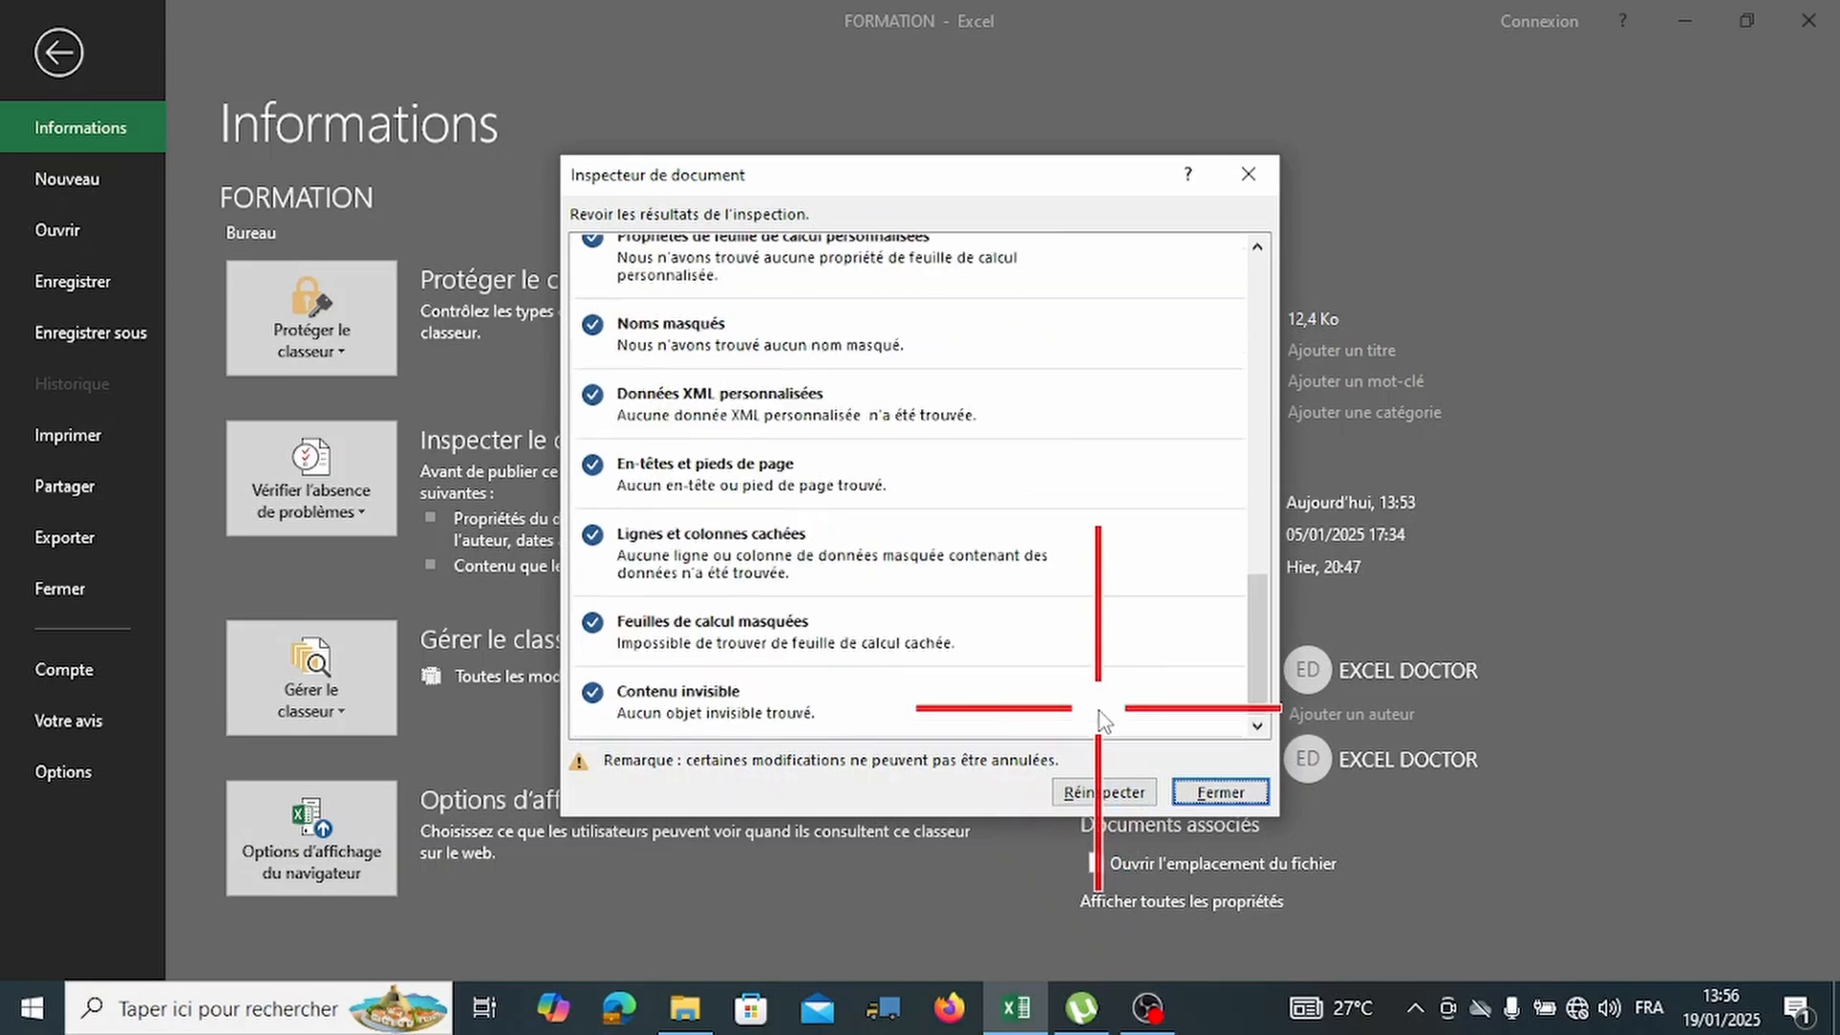
pyautogui.scroll(8, 1100, 711)
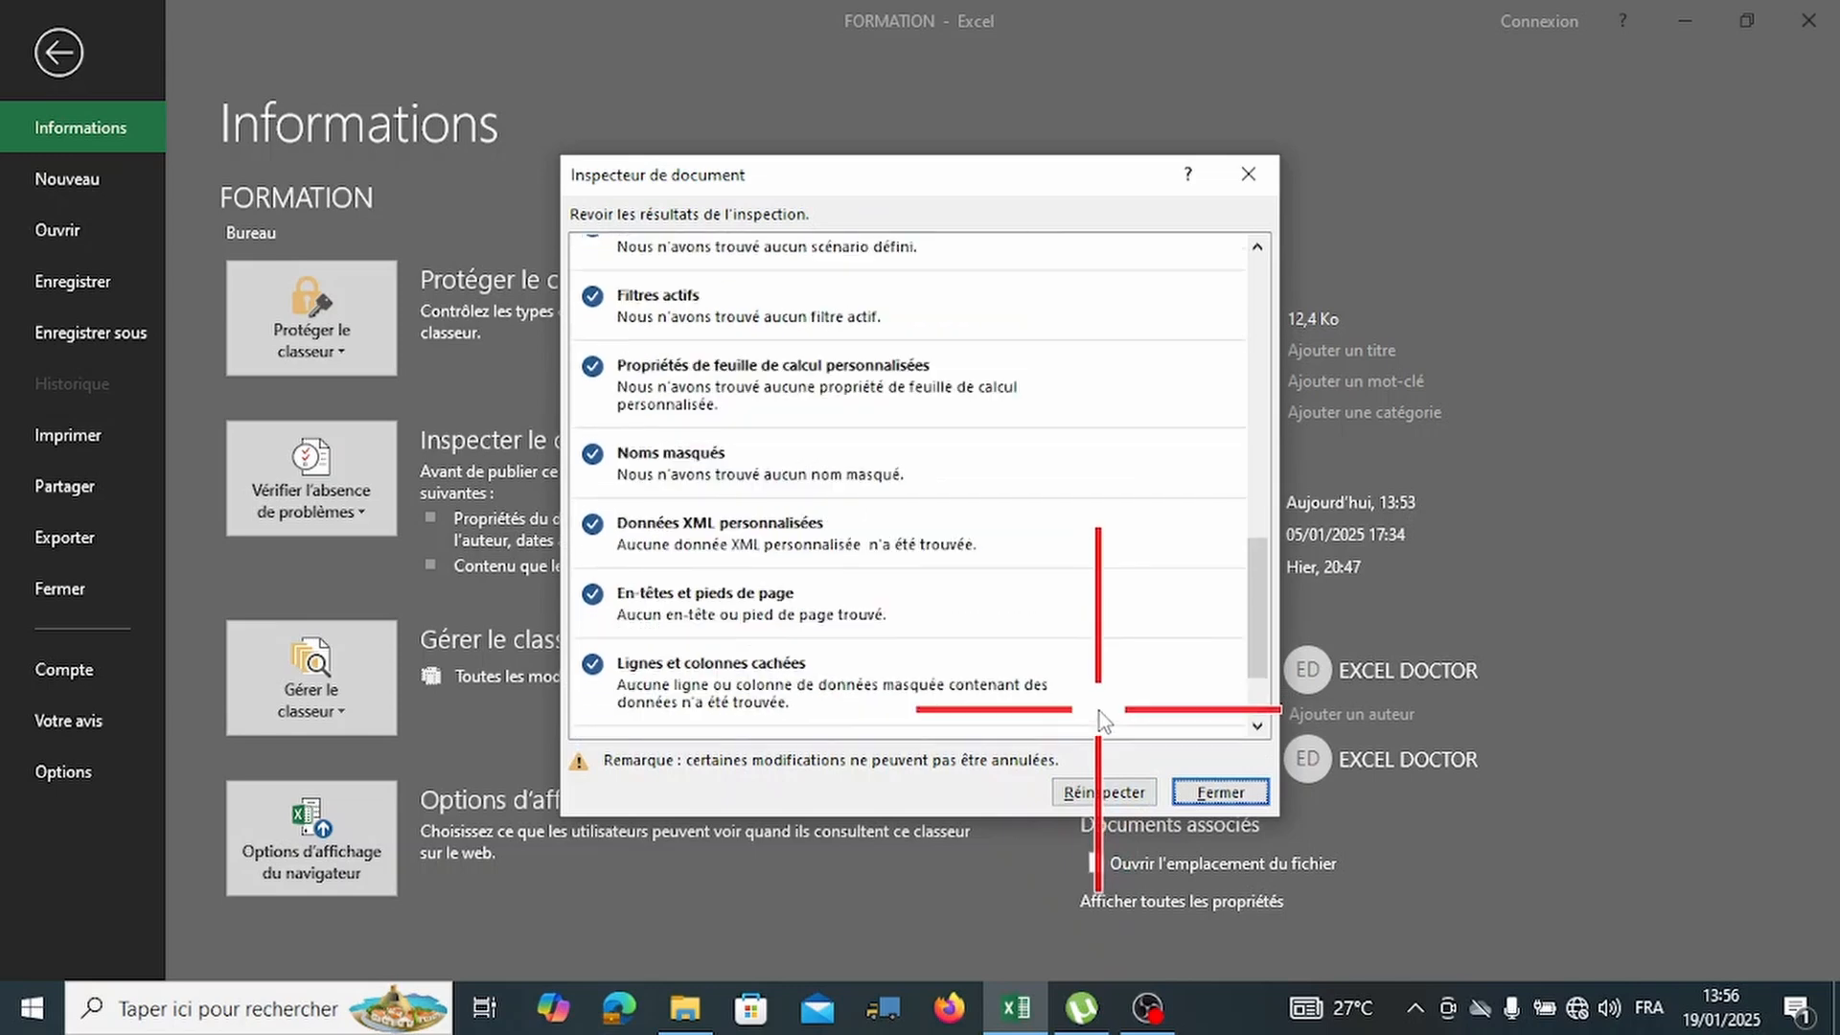
pyautogui.scroll(2, 1104, 716)
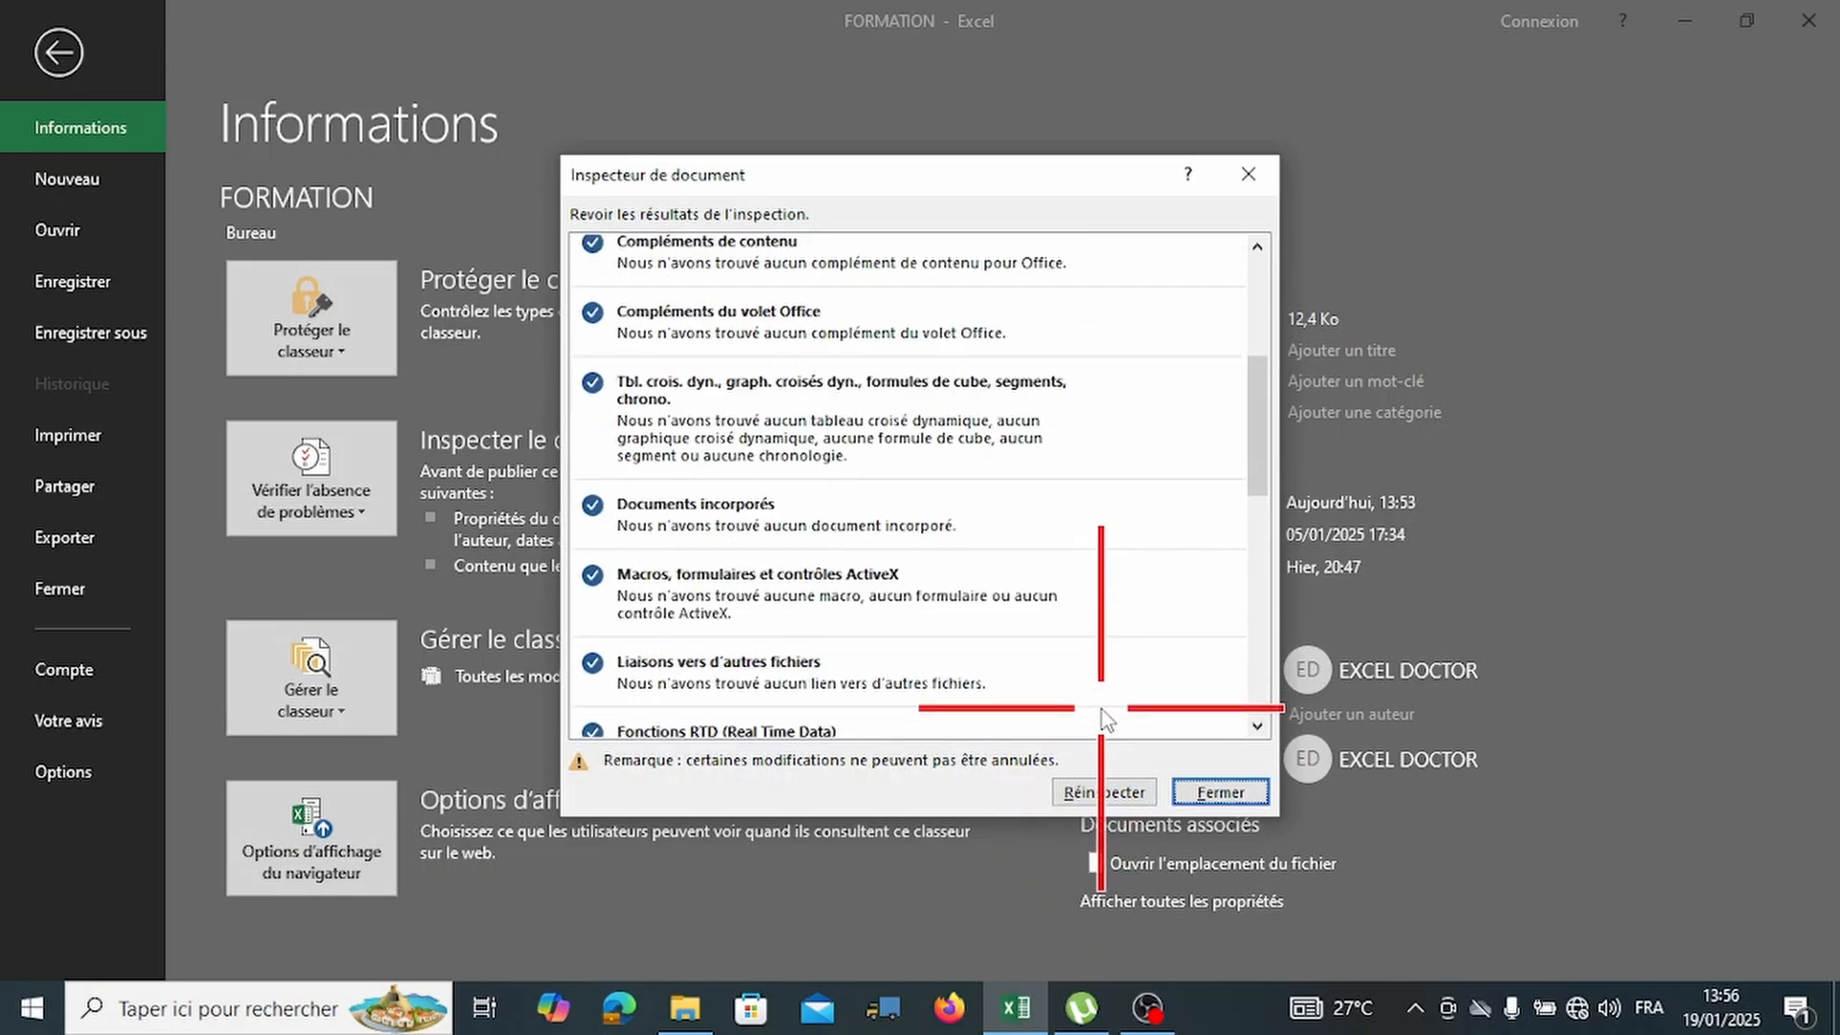
pyautogui.scroll(2, 1104, 716)
pyautogui.scroll(1, 1106, 719)
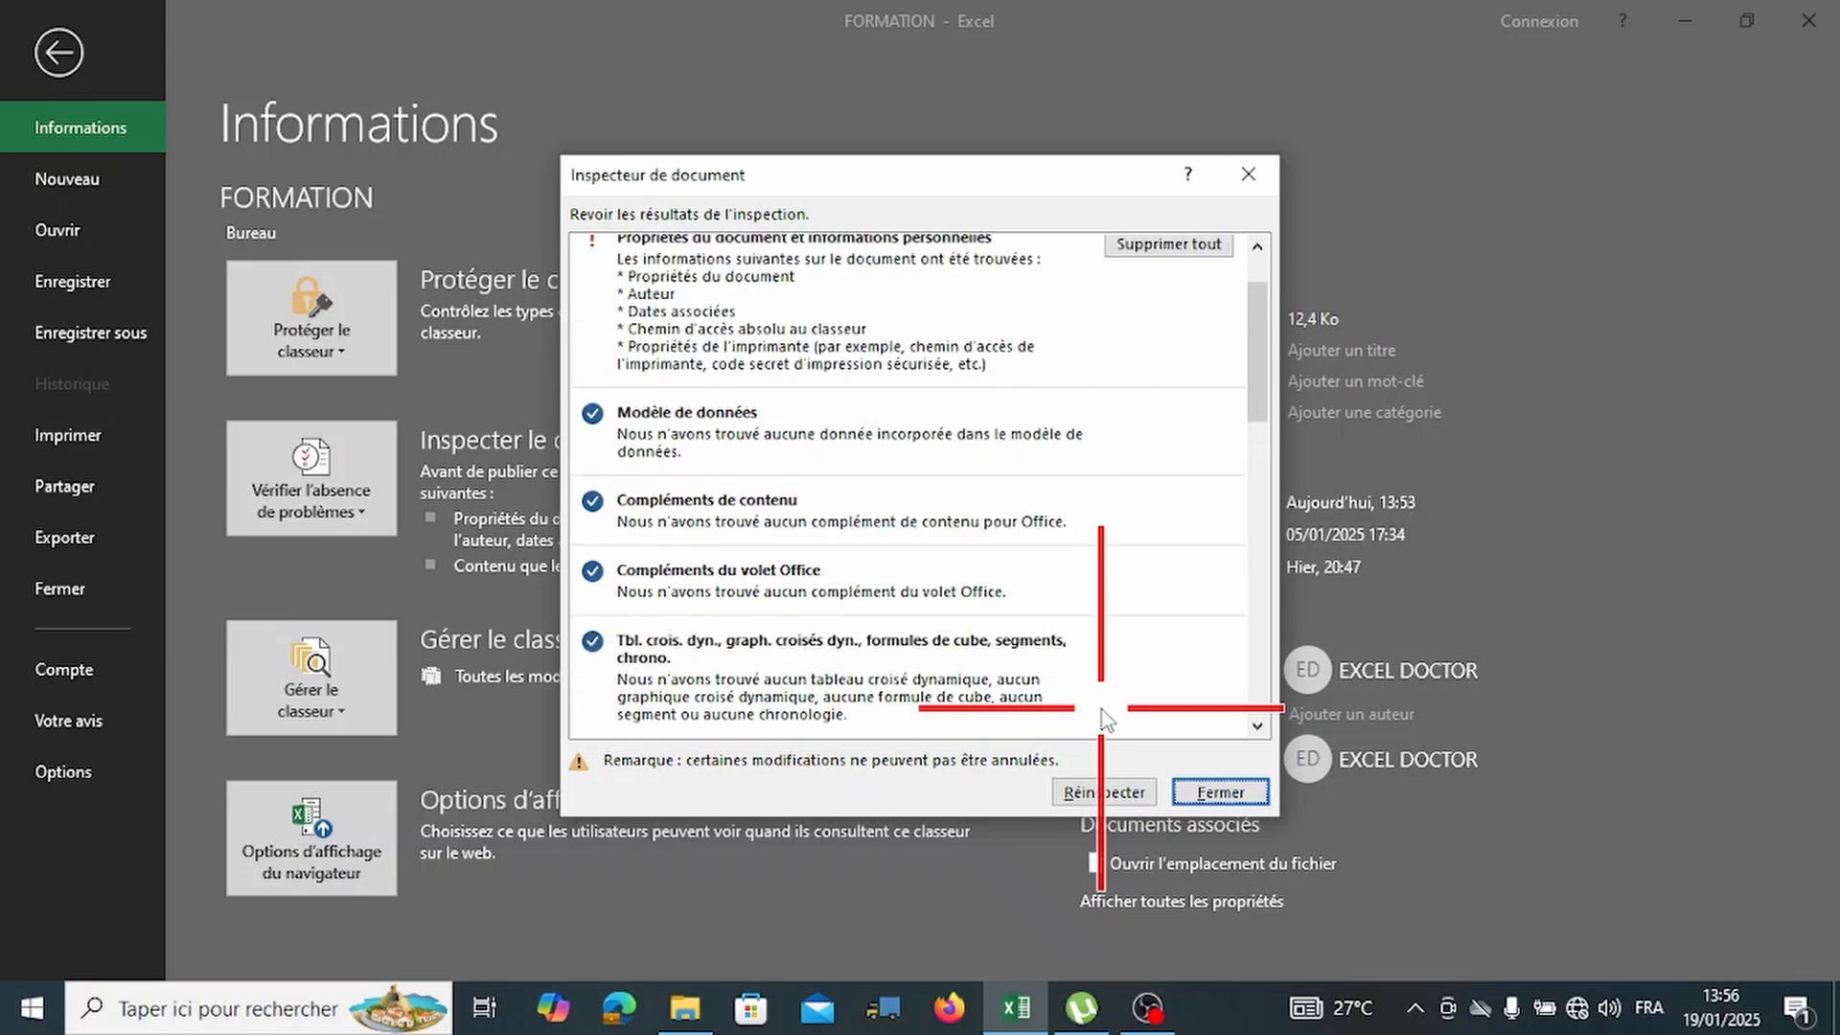
pyautogui.scroll(1, 1107, 719)
pyautogui.scroll(1, 1107, 719)
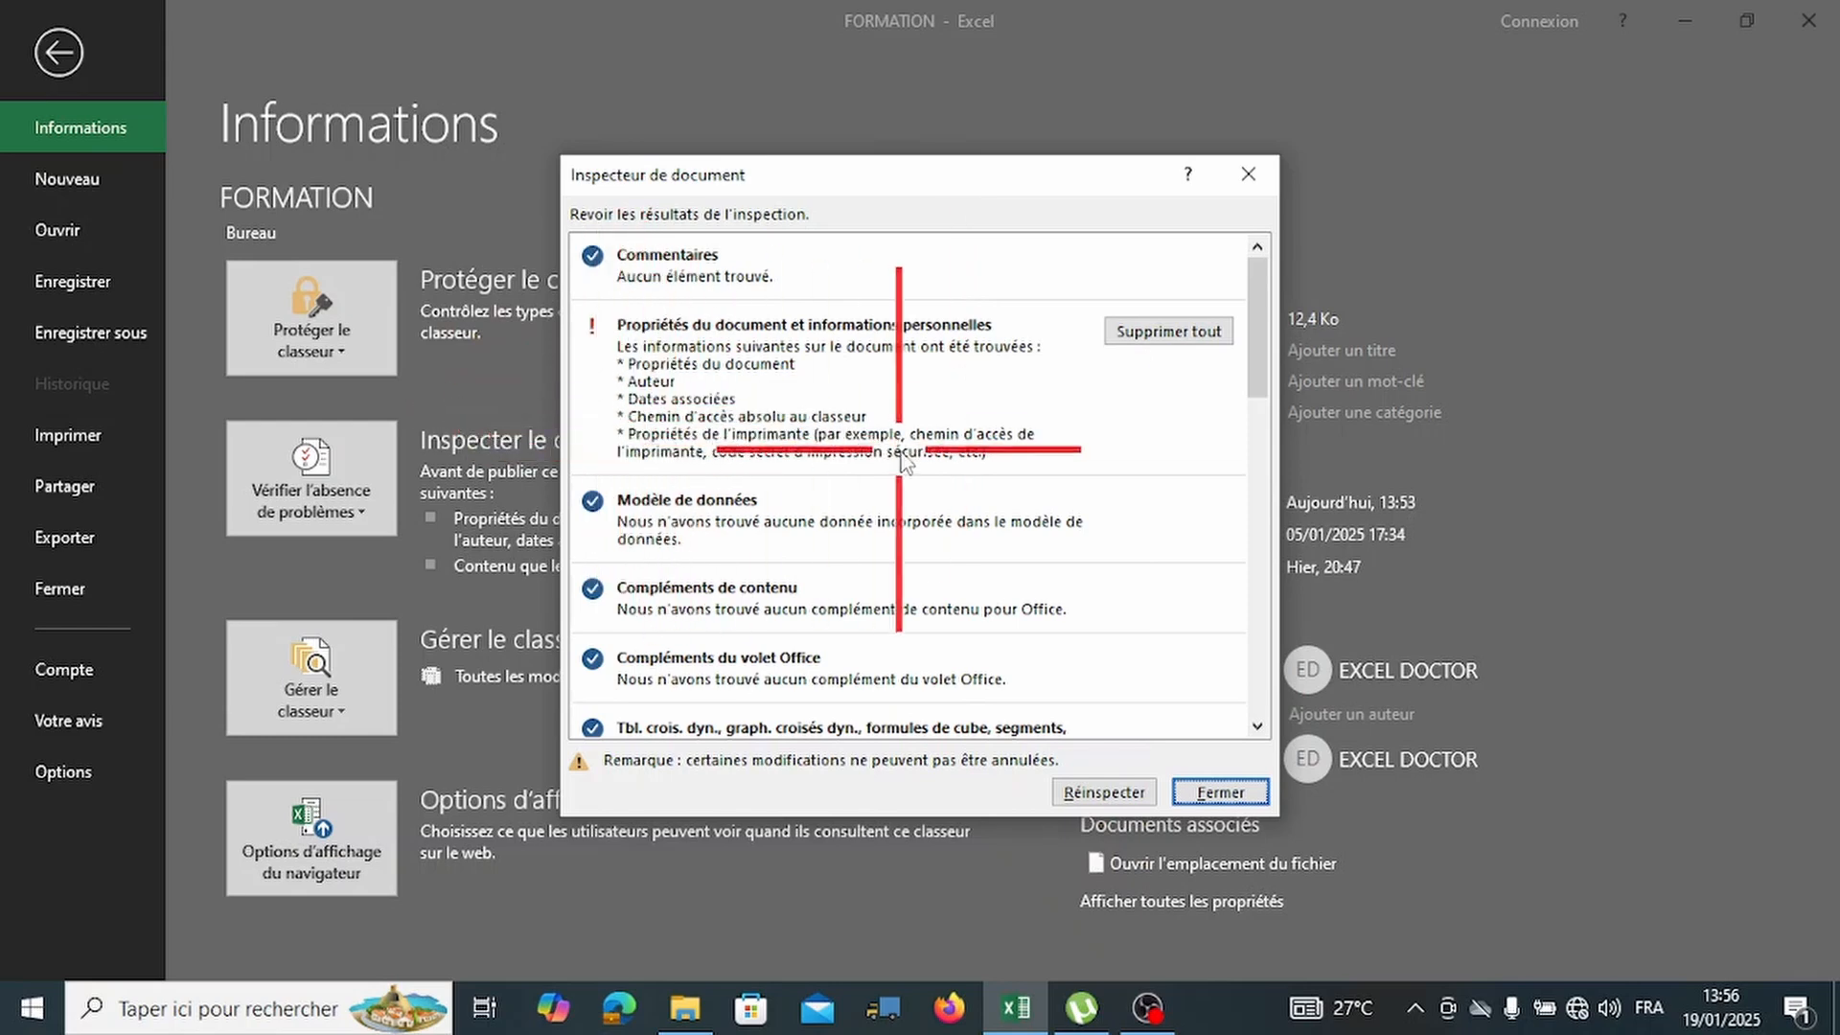
pyautogui.scroll(-8, 997, 537)
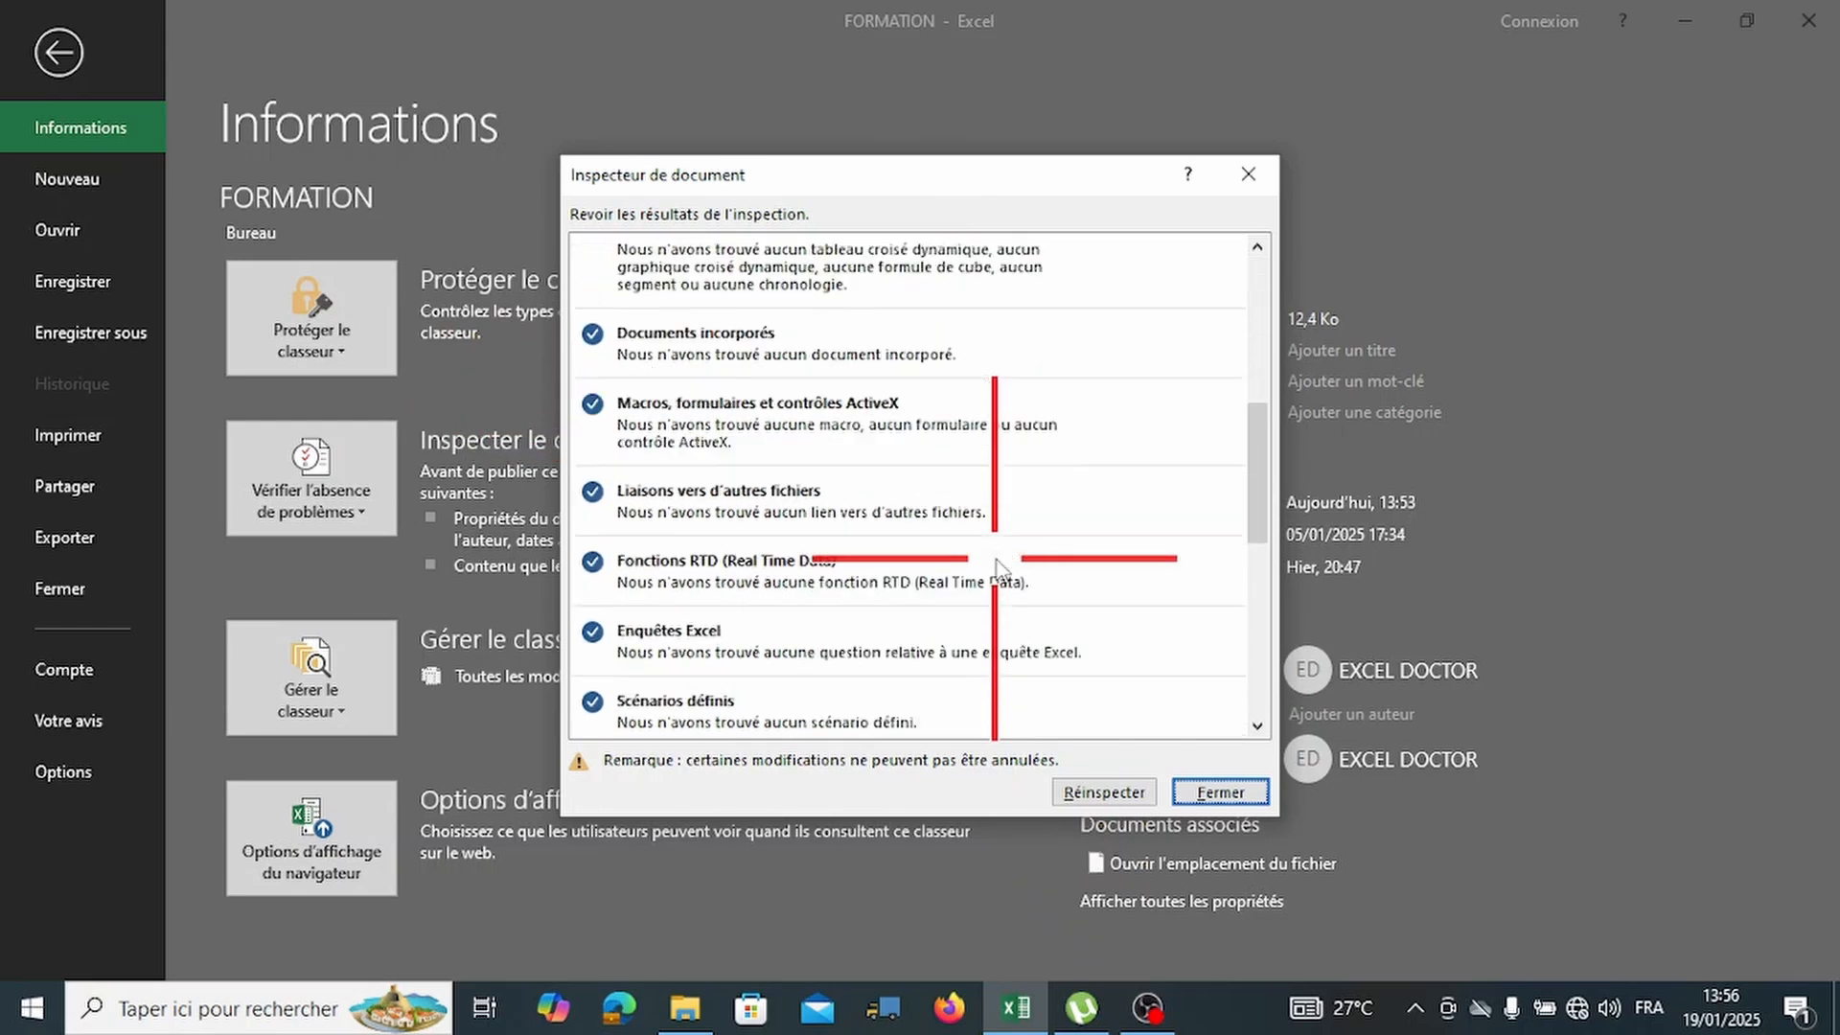
pyautogui.scroll(-5, 996, 567)
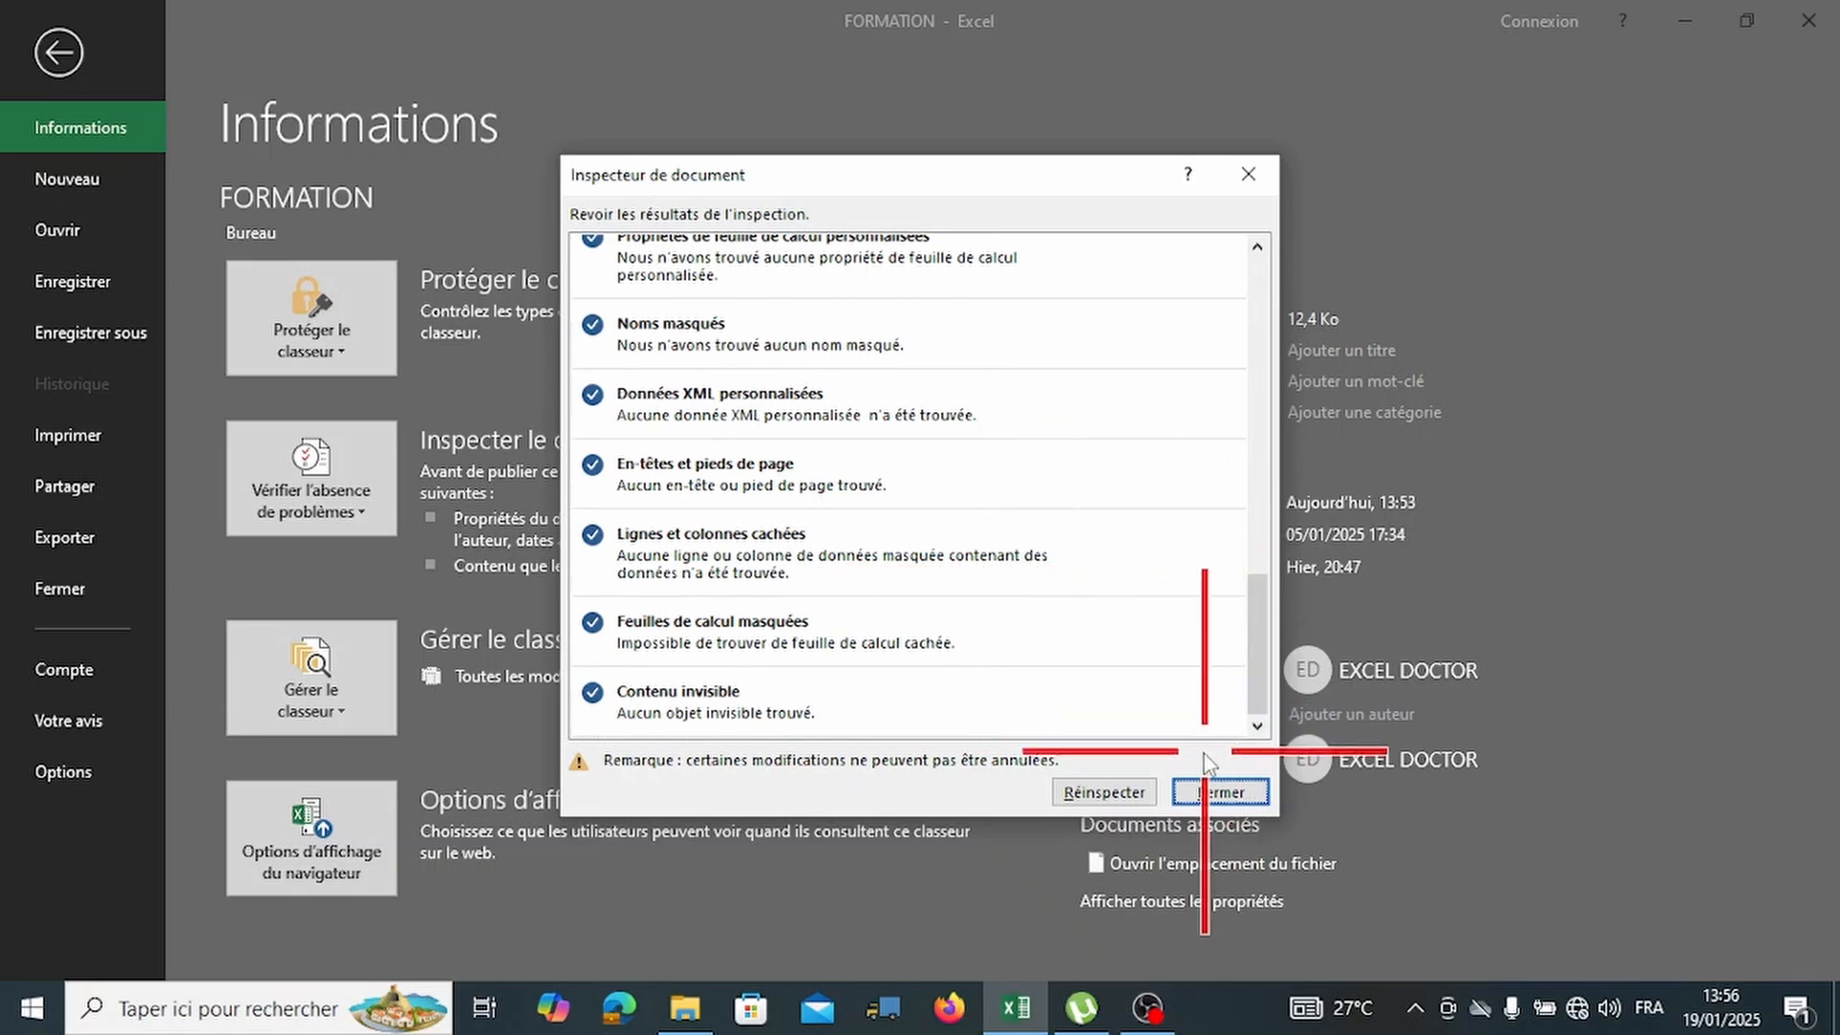
pyautogui.click(1249, 174)
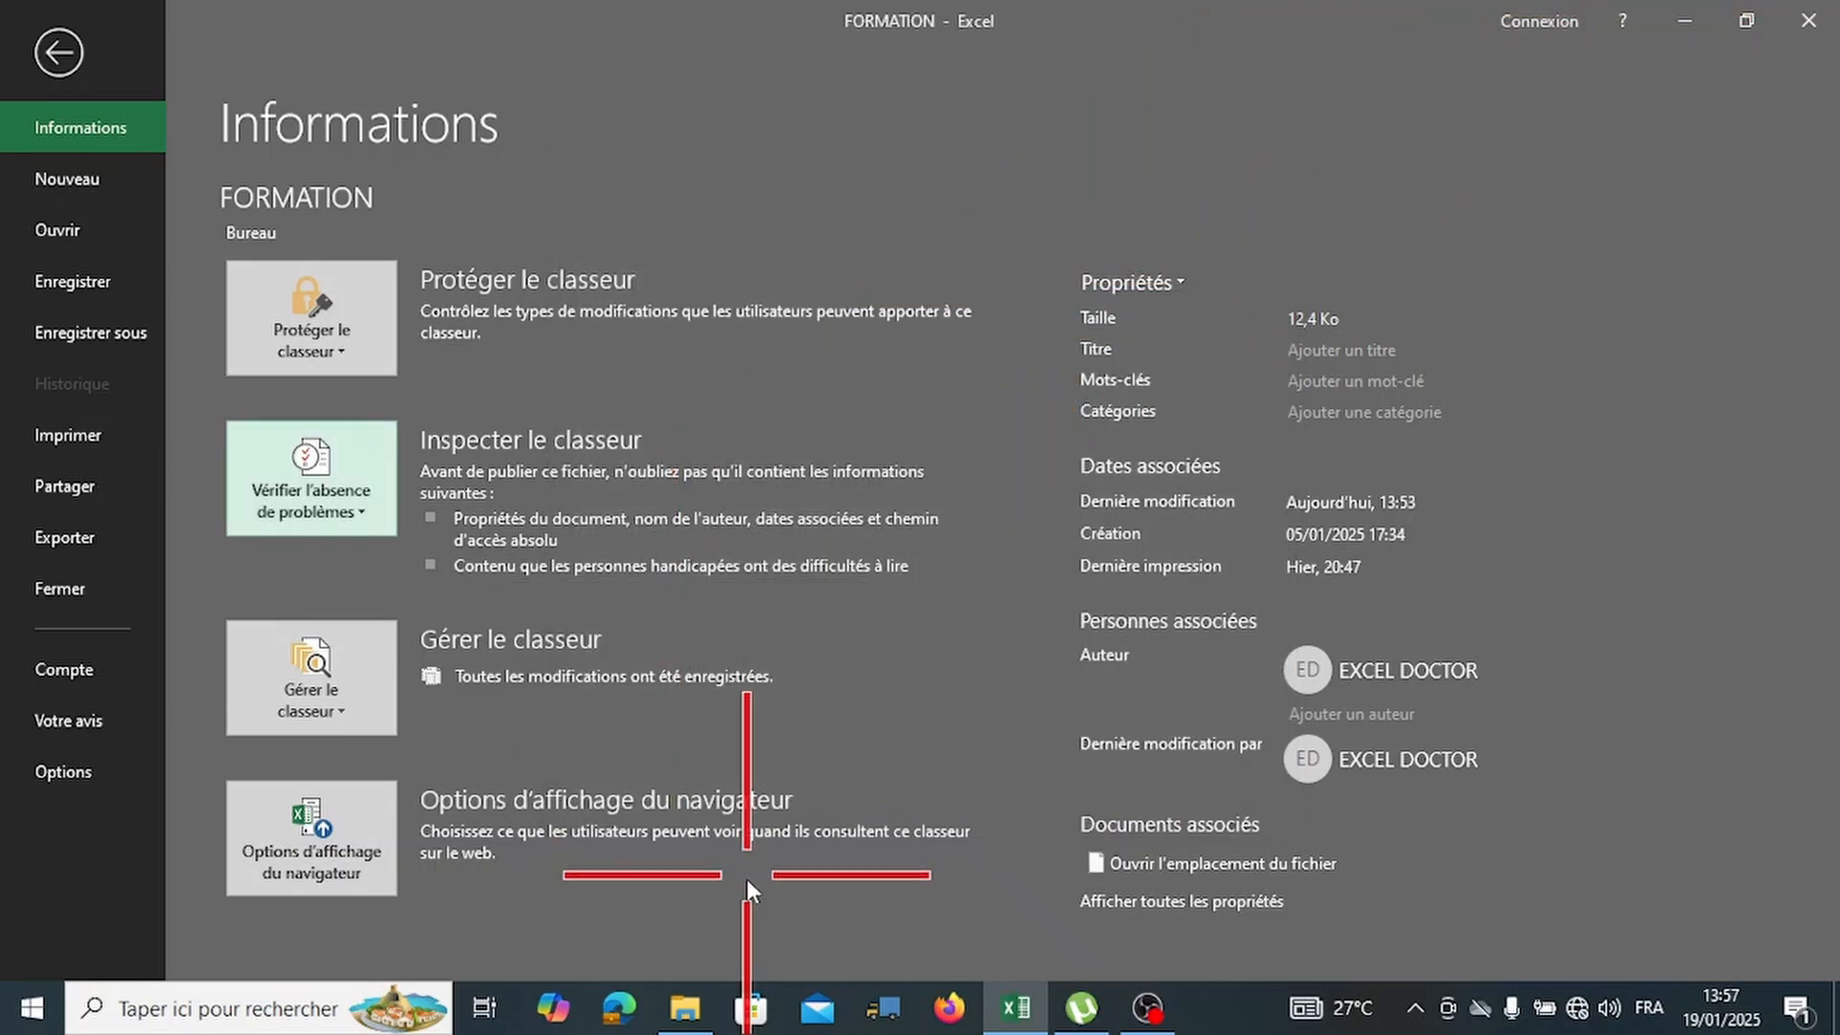
# Open the Tableau De Bord workbook from the Téléchargements folder in File Explorer.
pyautogui.click(684, 1008)
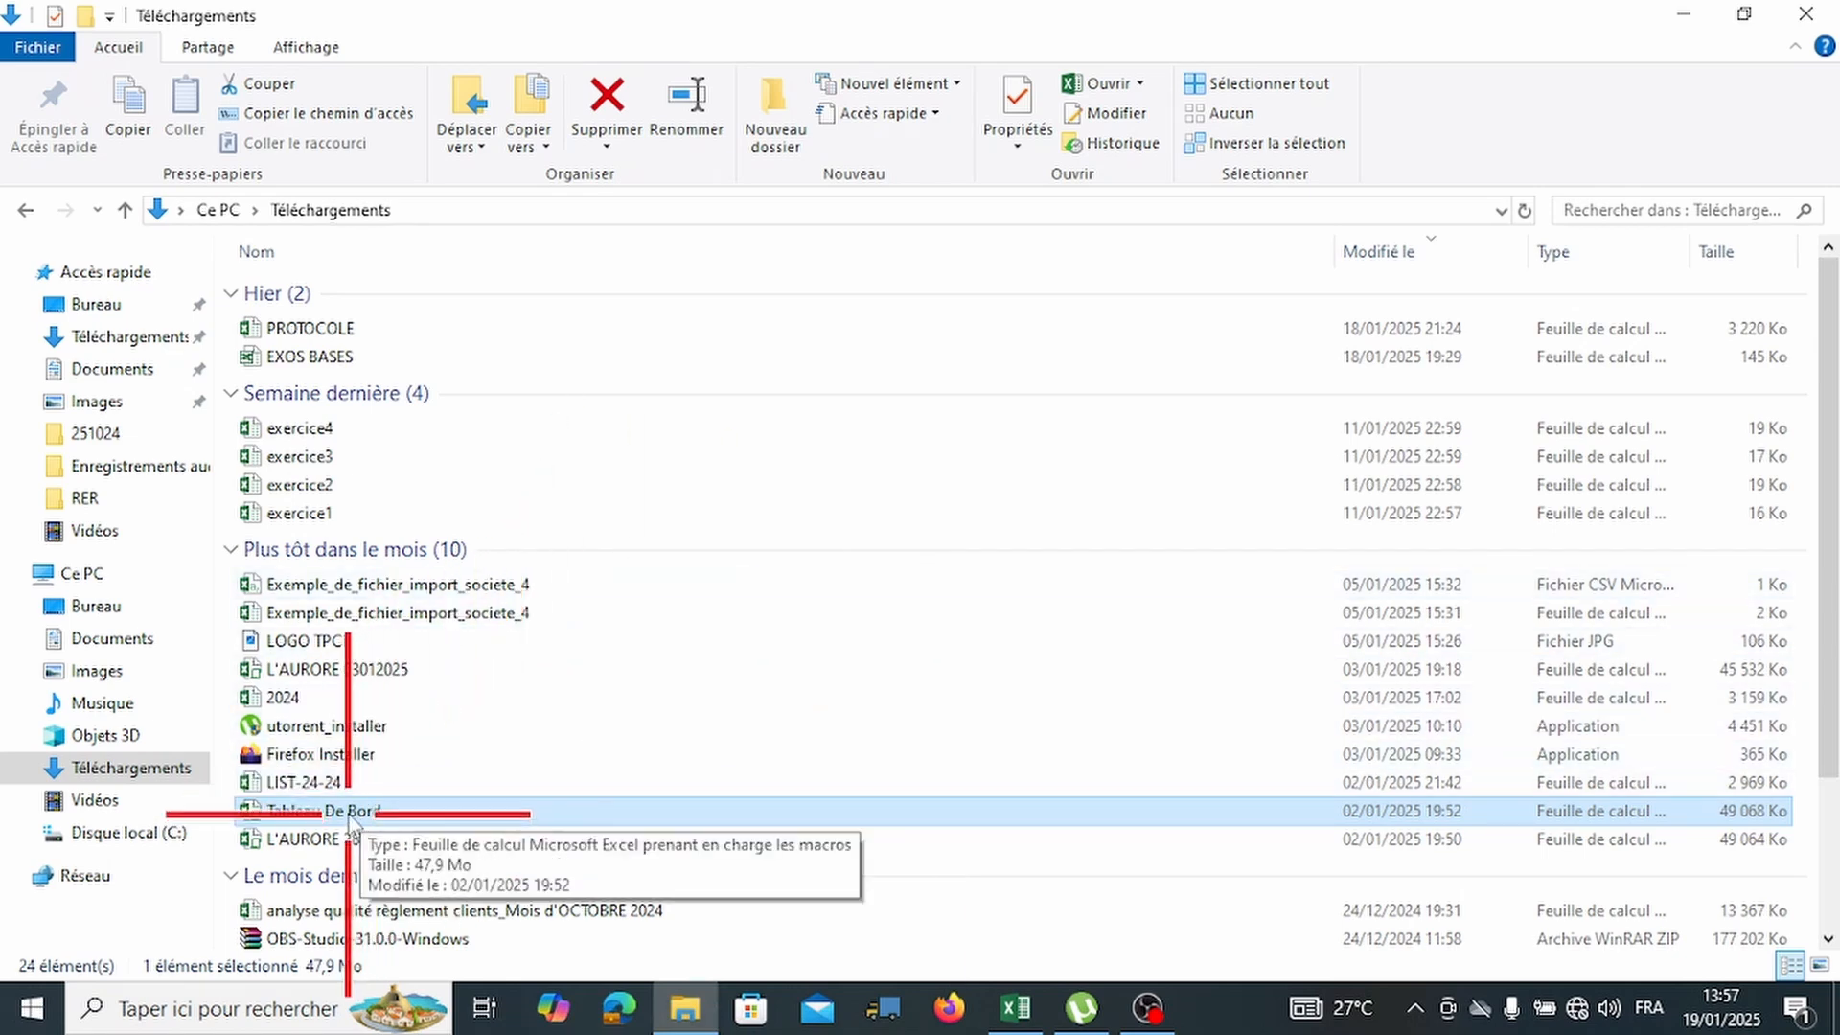
pyautogui.doubleClick(350, 817)
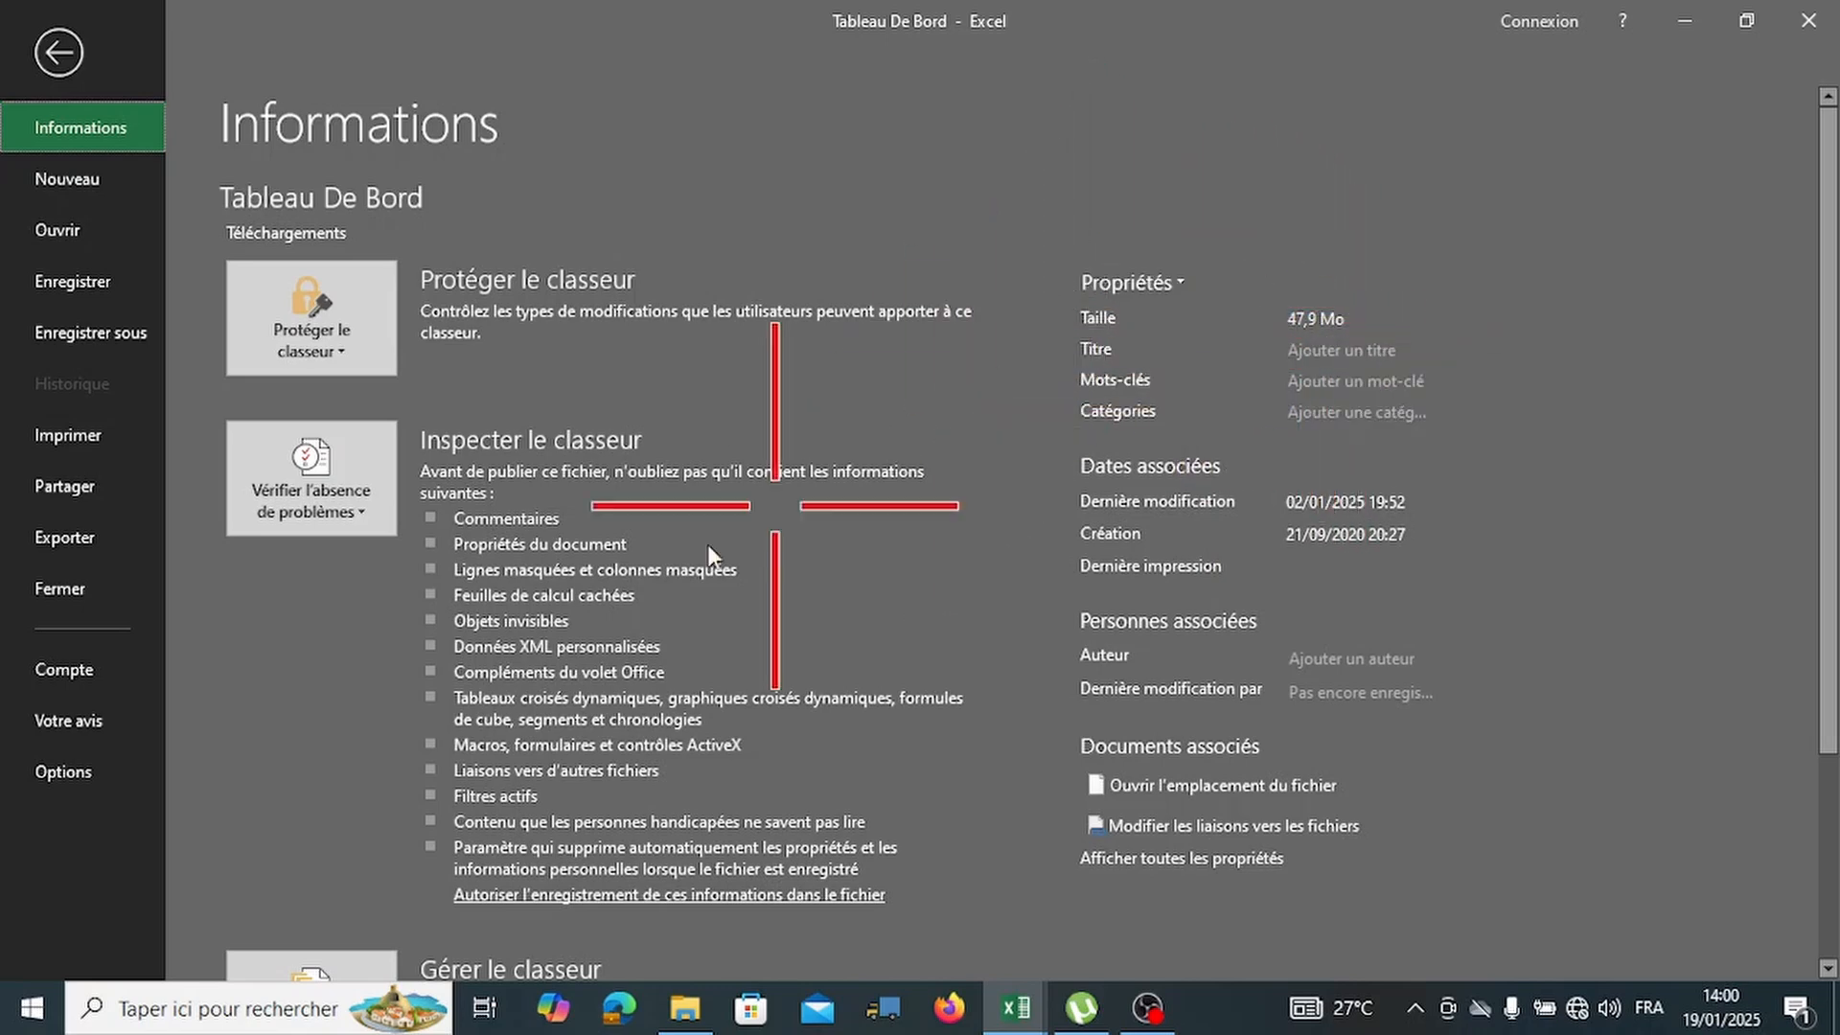
# Run the Document Inspector on Tableau De Bord with its default content checks.
pyautogui.scroll(-2, 1141, 505)
pyautogui.scroll(1, 1142, 504)
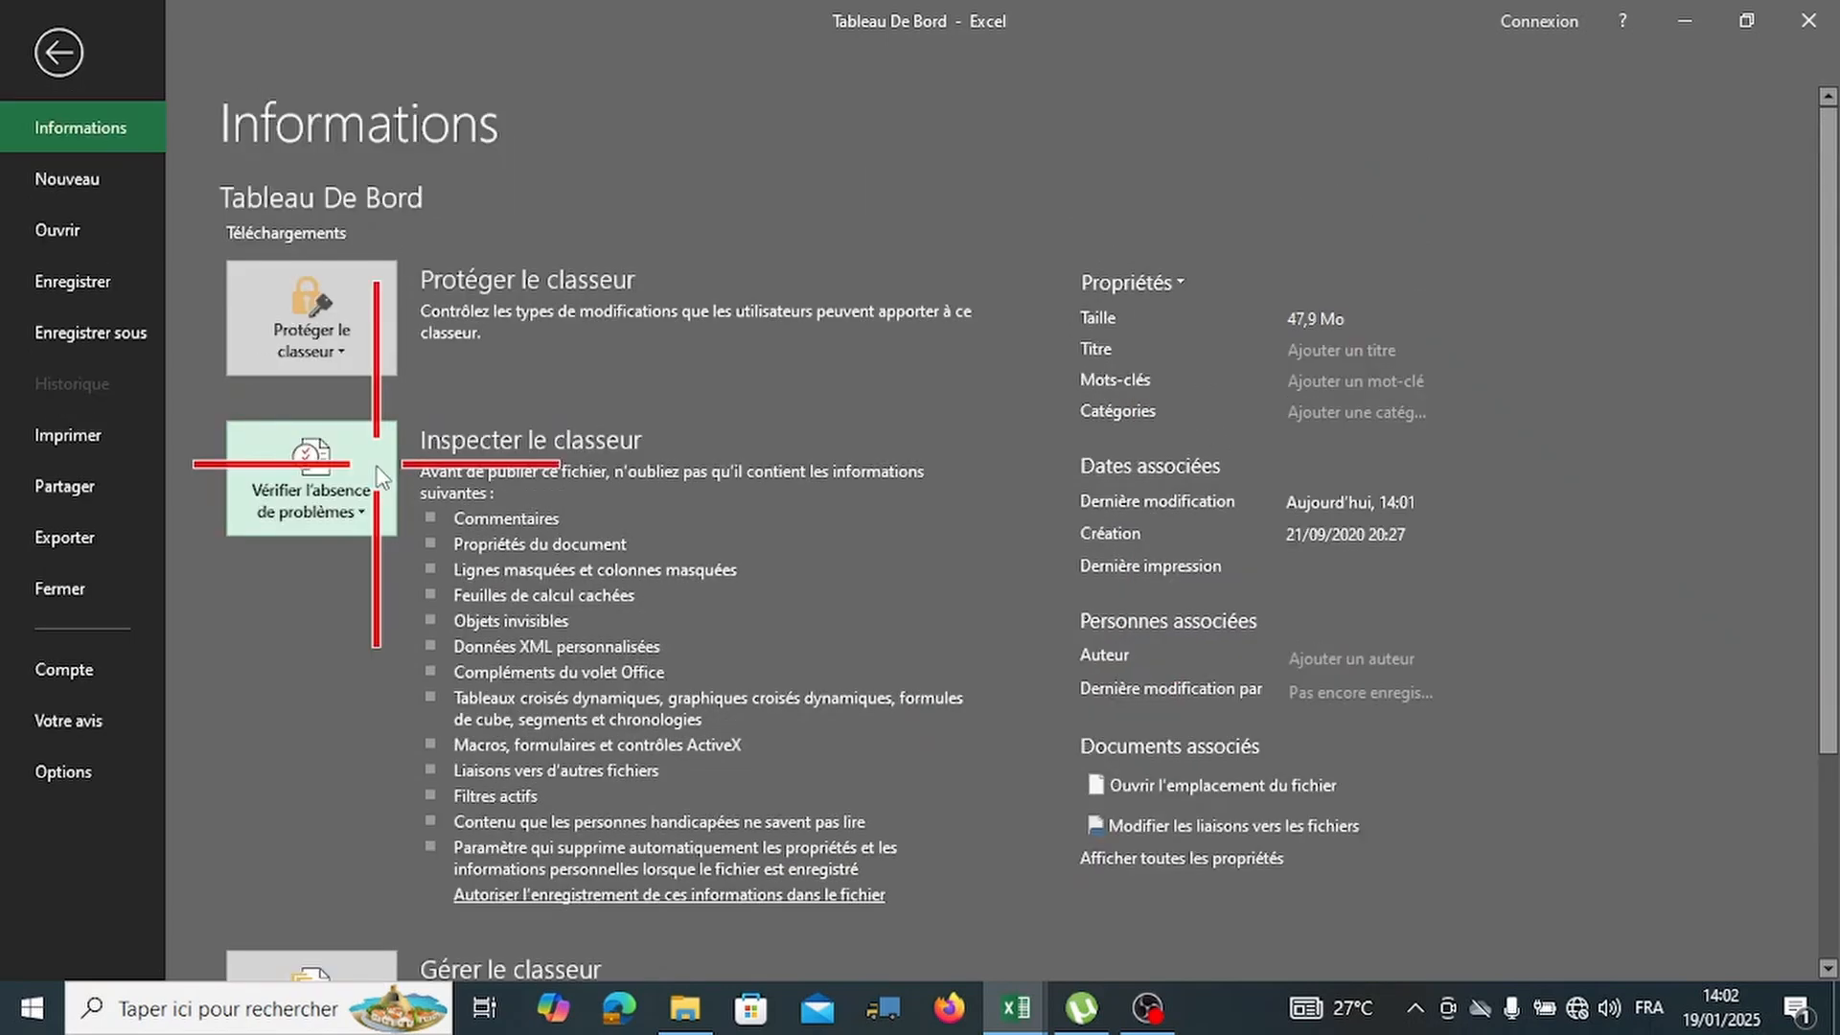
pyautogui.click(376, 467)
pyautogui.click(398, 562)
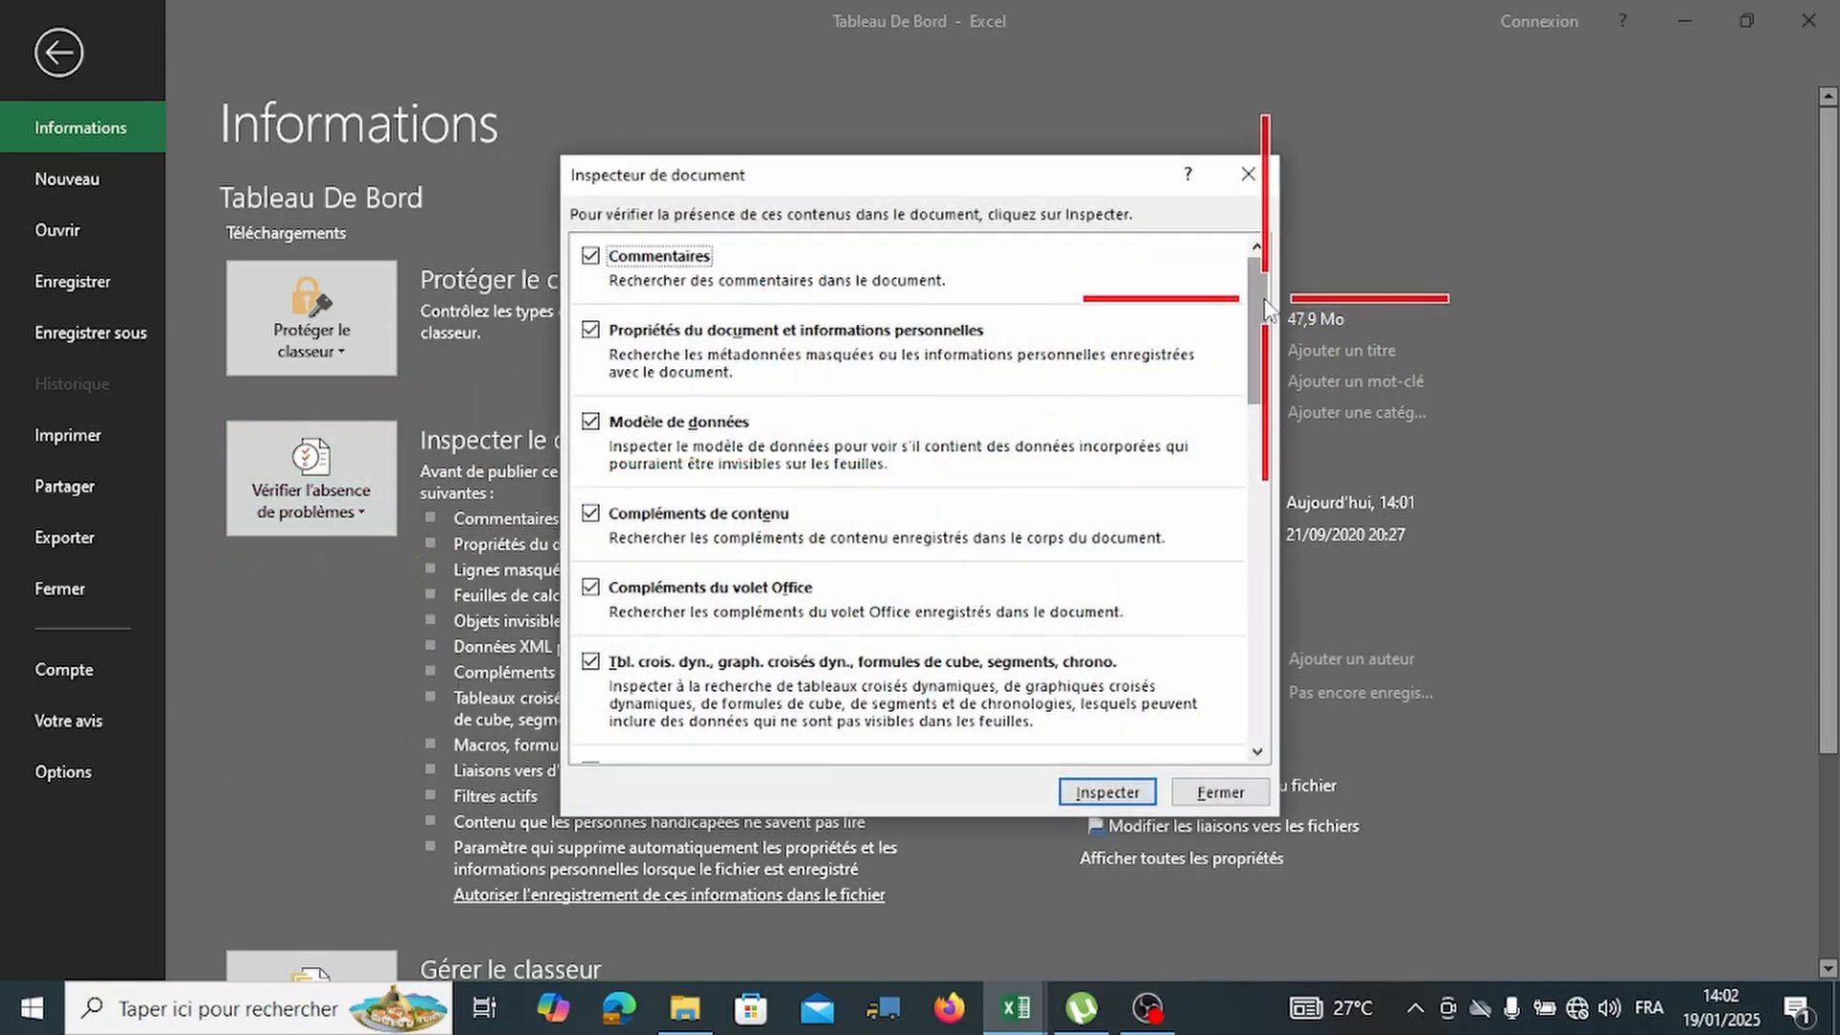
pyautogui.moveTo(1267, 308); pyautogui.dragTo(1261, 338)
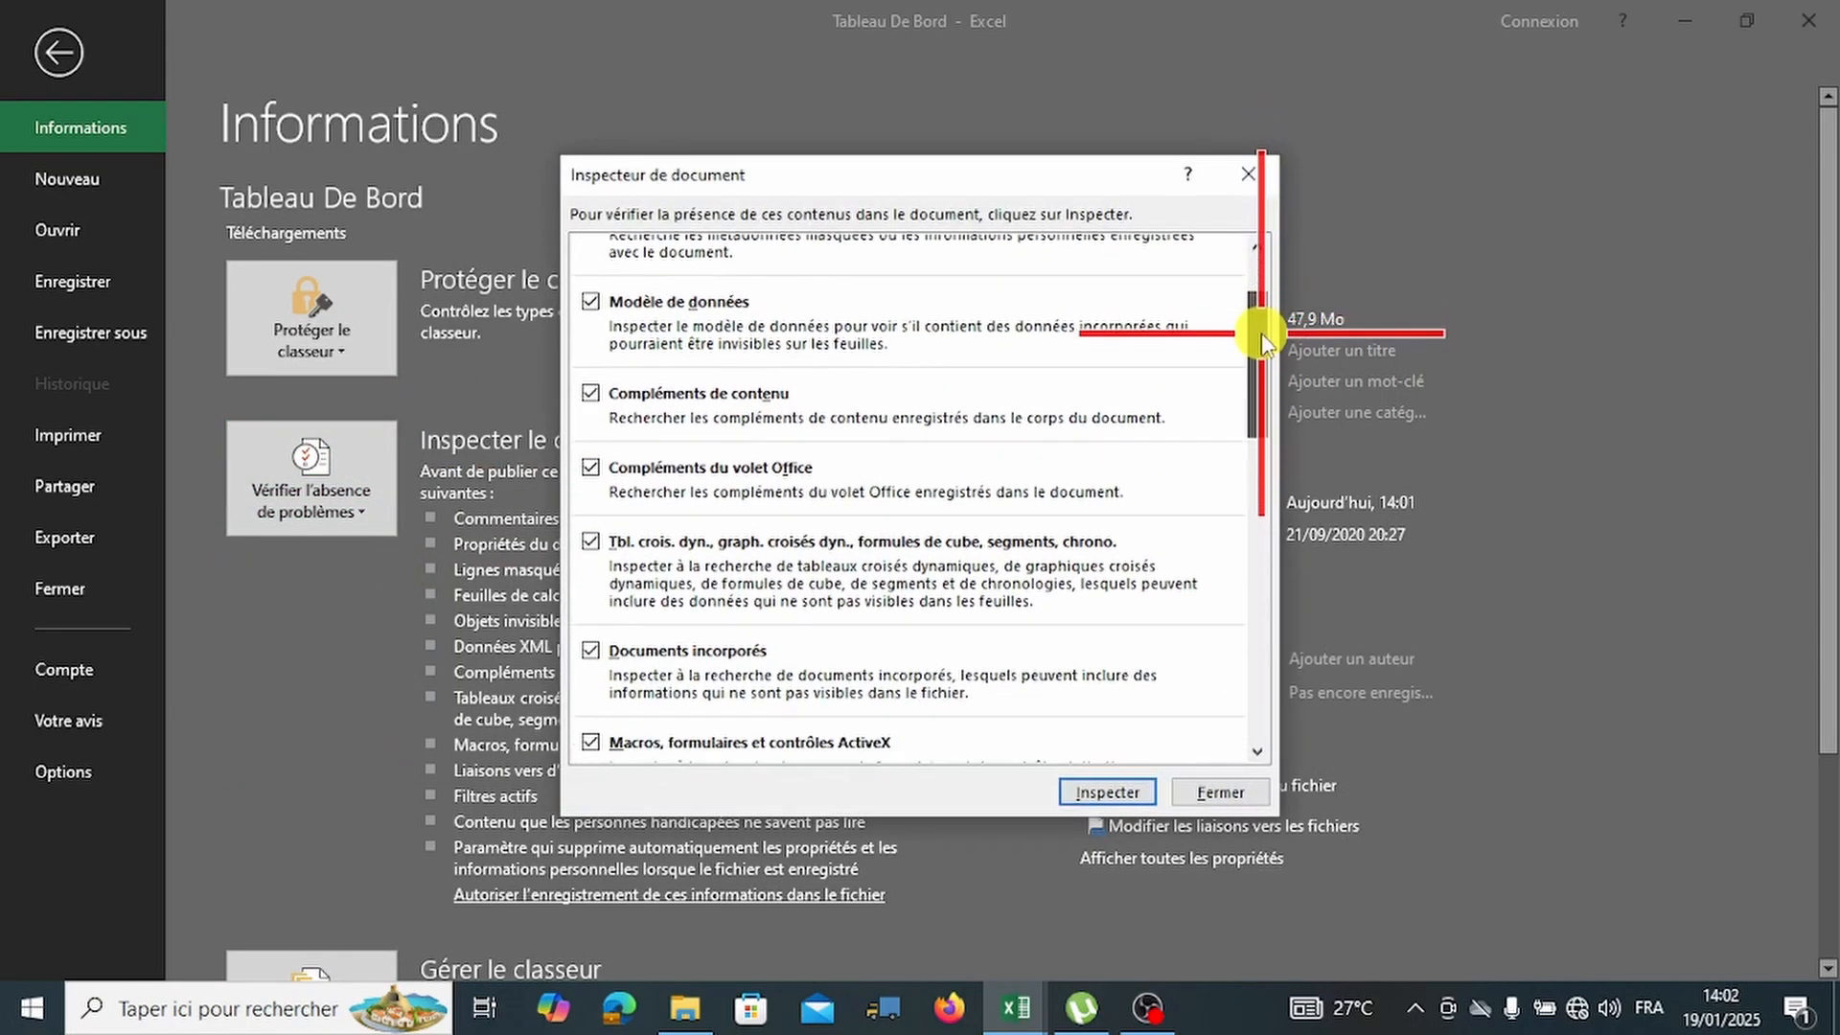
pyautogui.click(1136, 796)
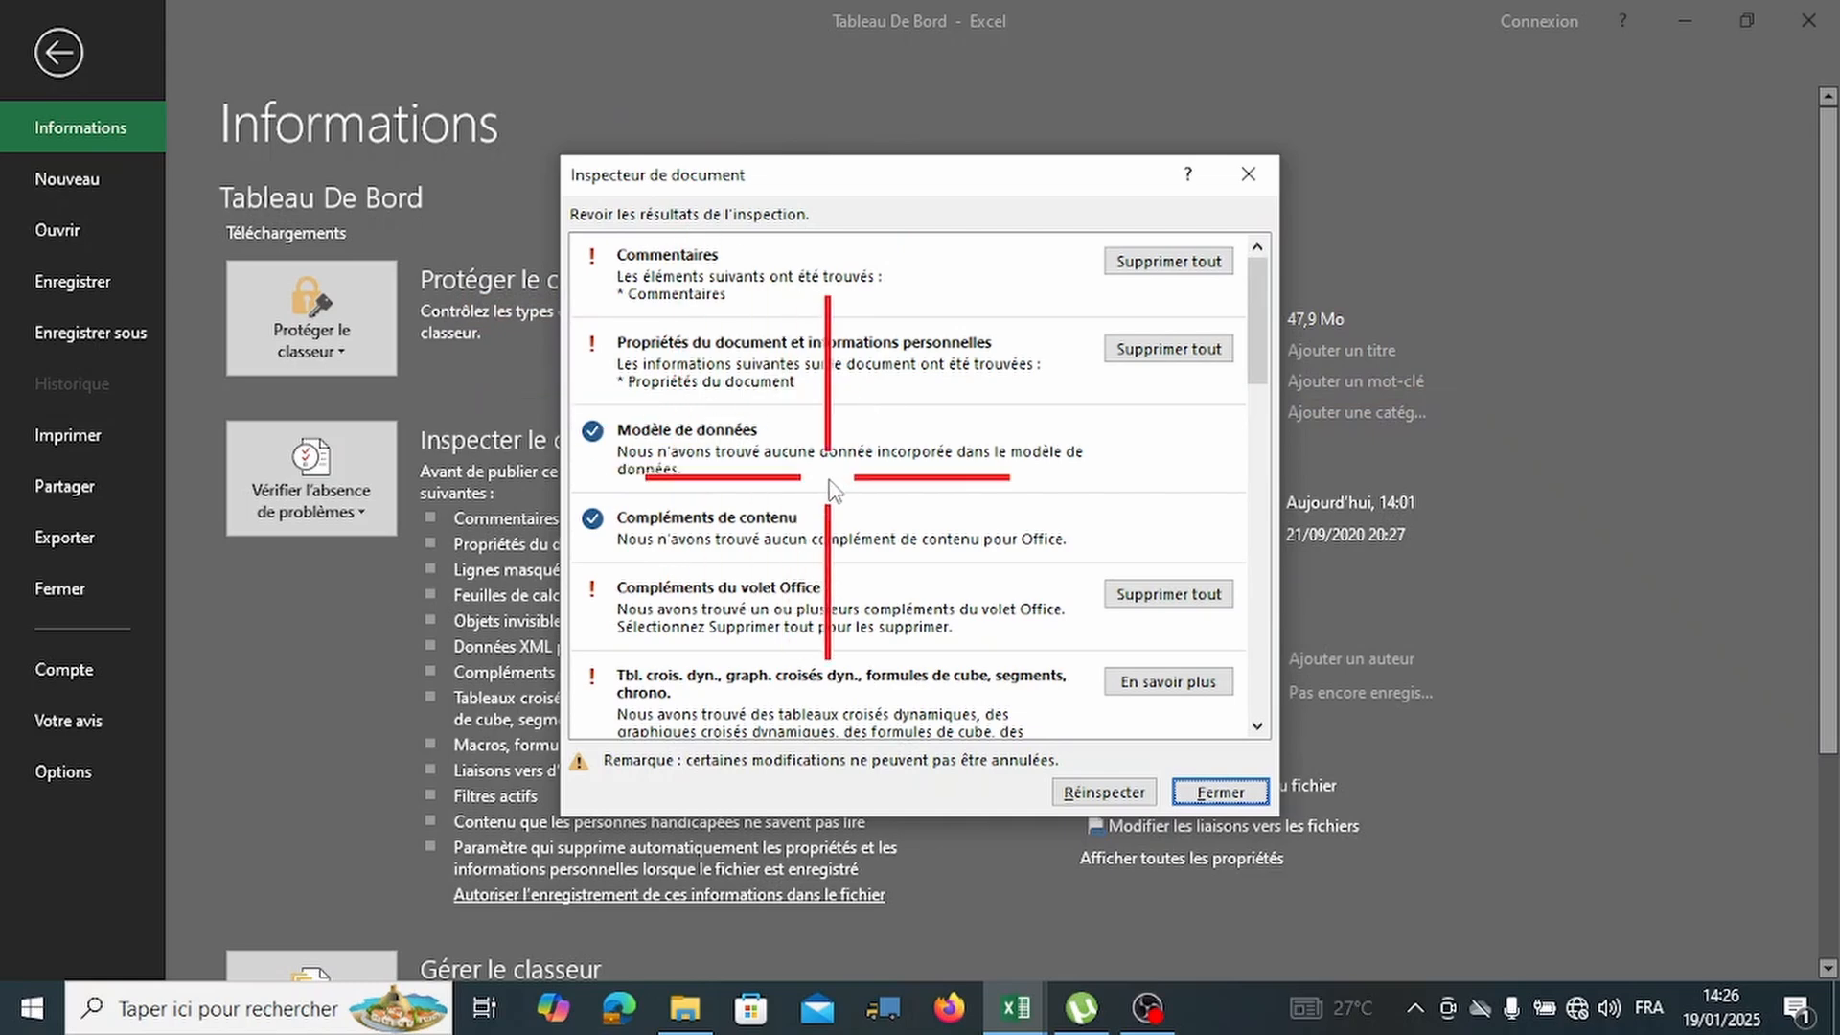
# Review findings (2926 hidden rows, 90 hidden columns, 13 hidden sheets, macros, links), then close.
pyautogui.scroll(-1, 824, 451)
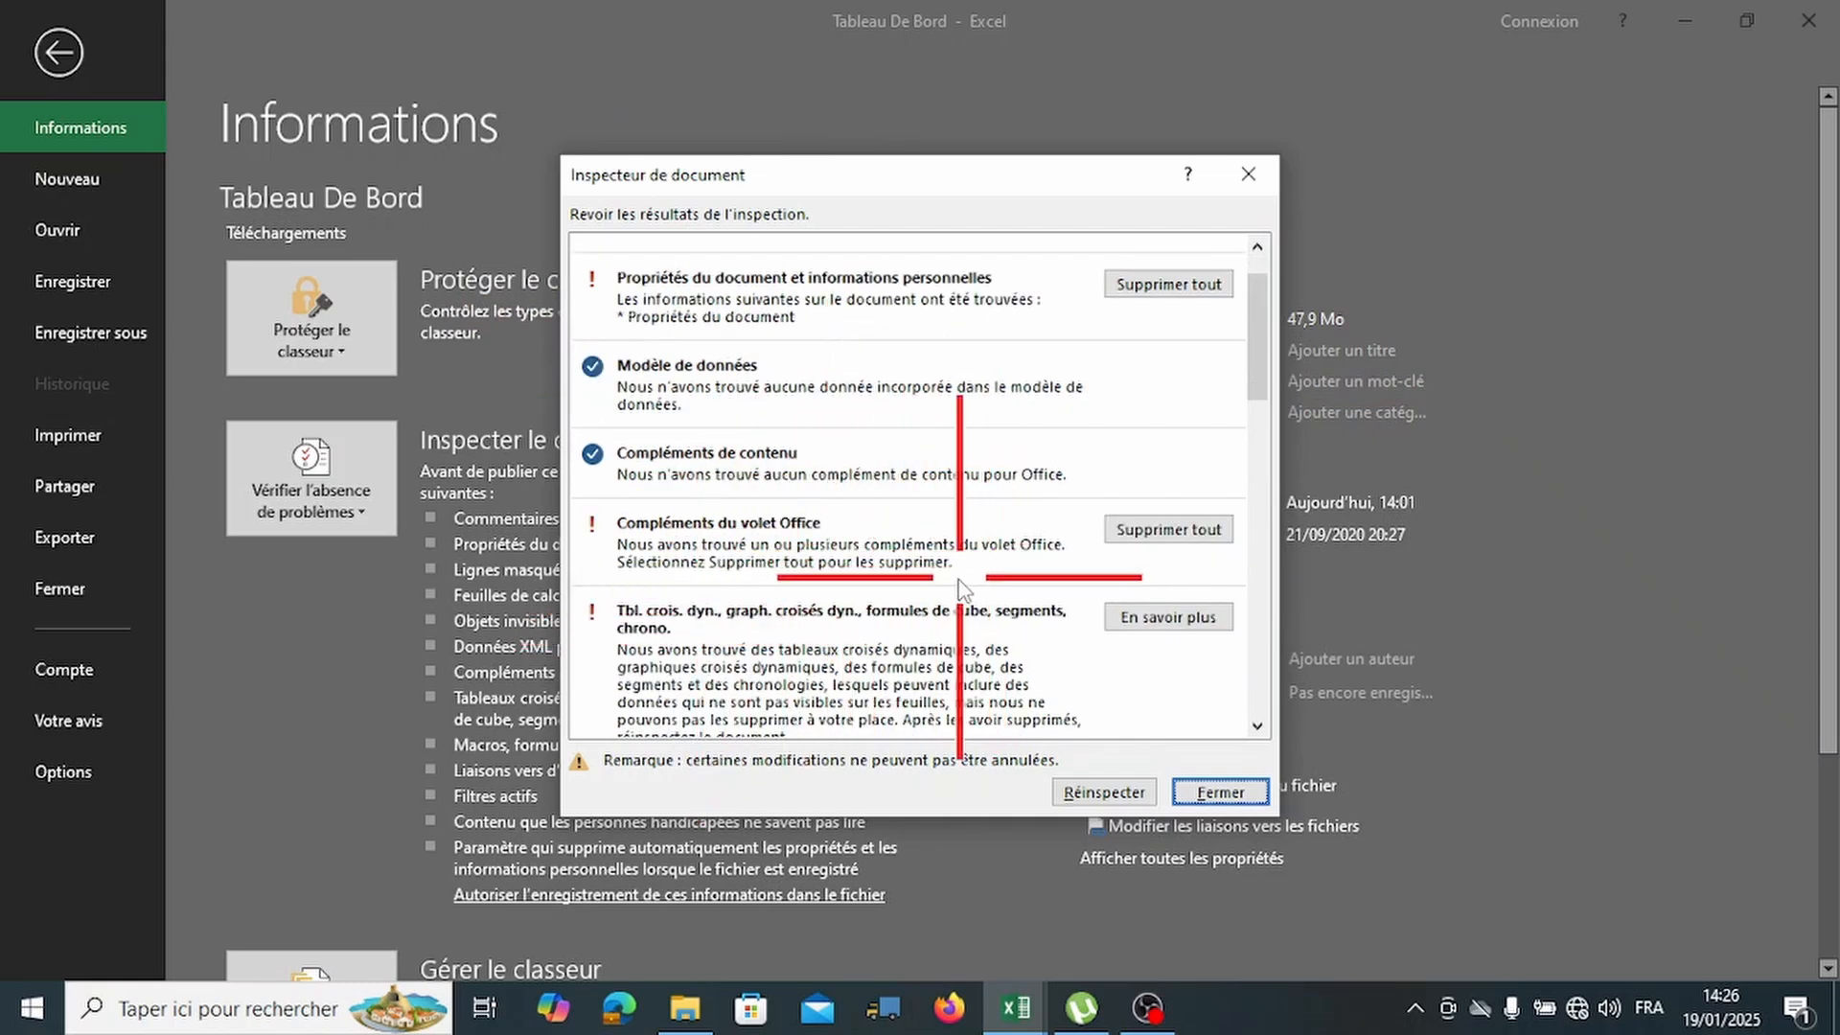
pyautogui.scroll(-1, 958, 586)
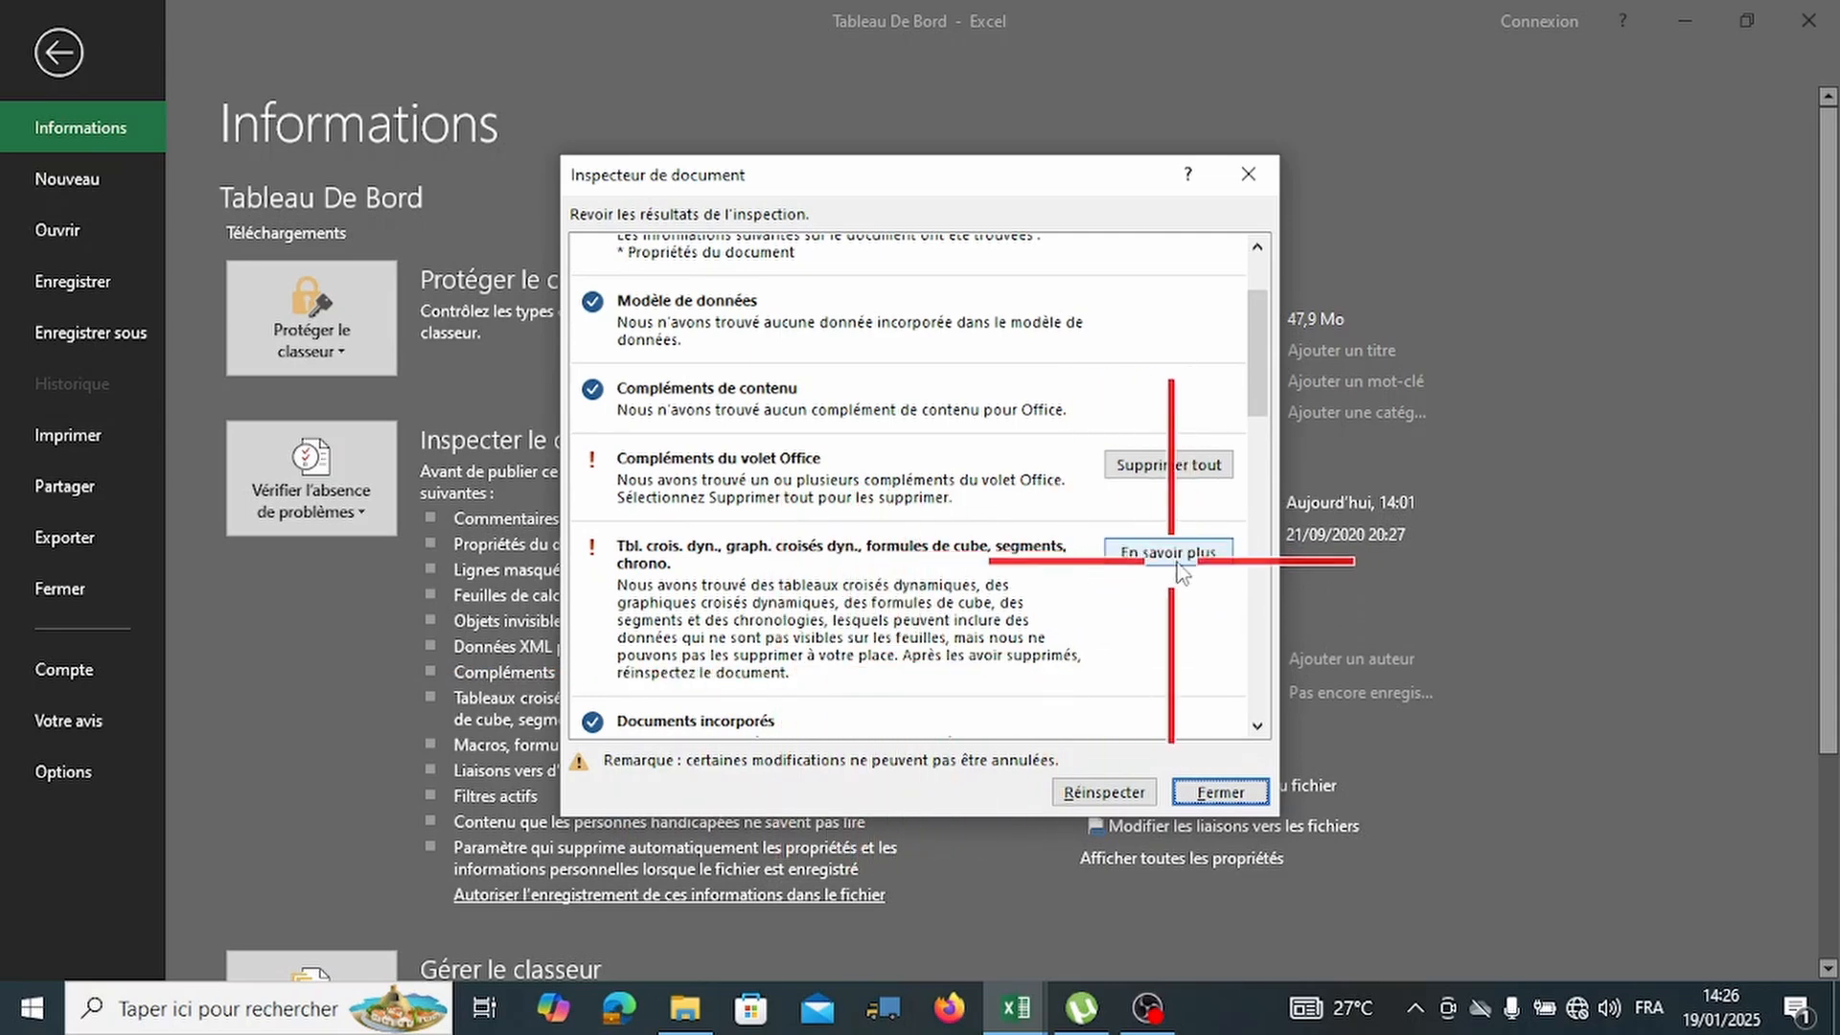
pyautogui.scroll(-3, 1174, 573)
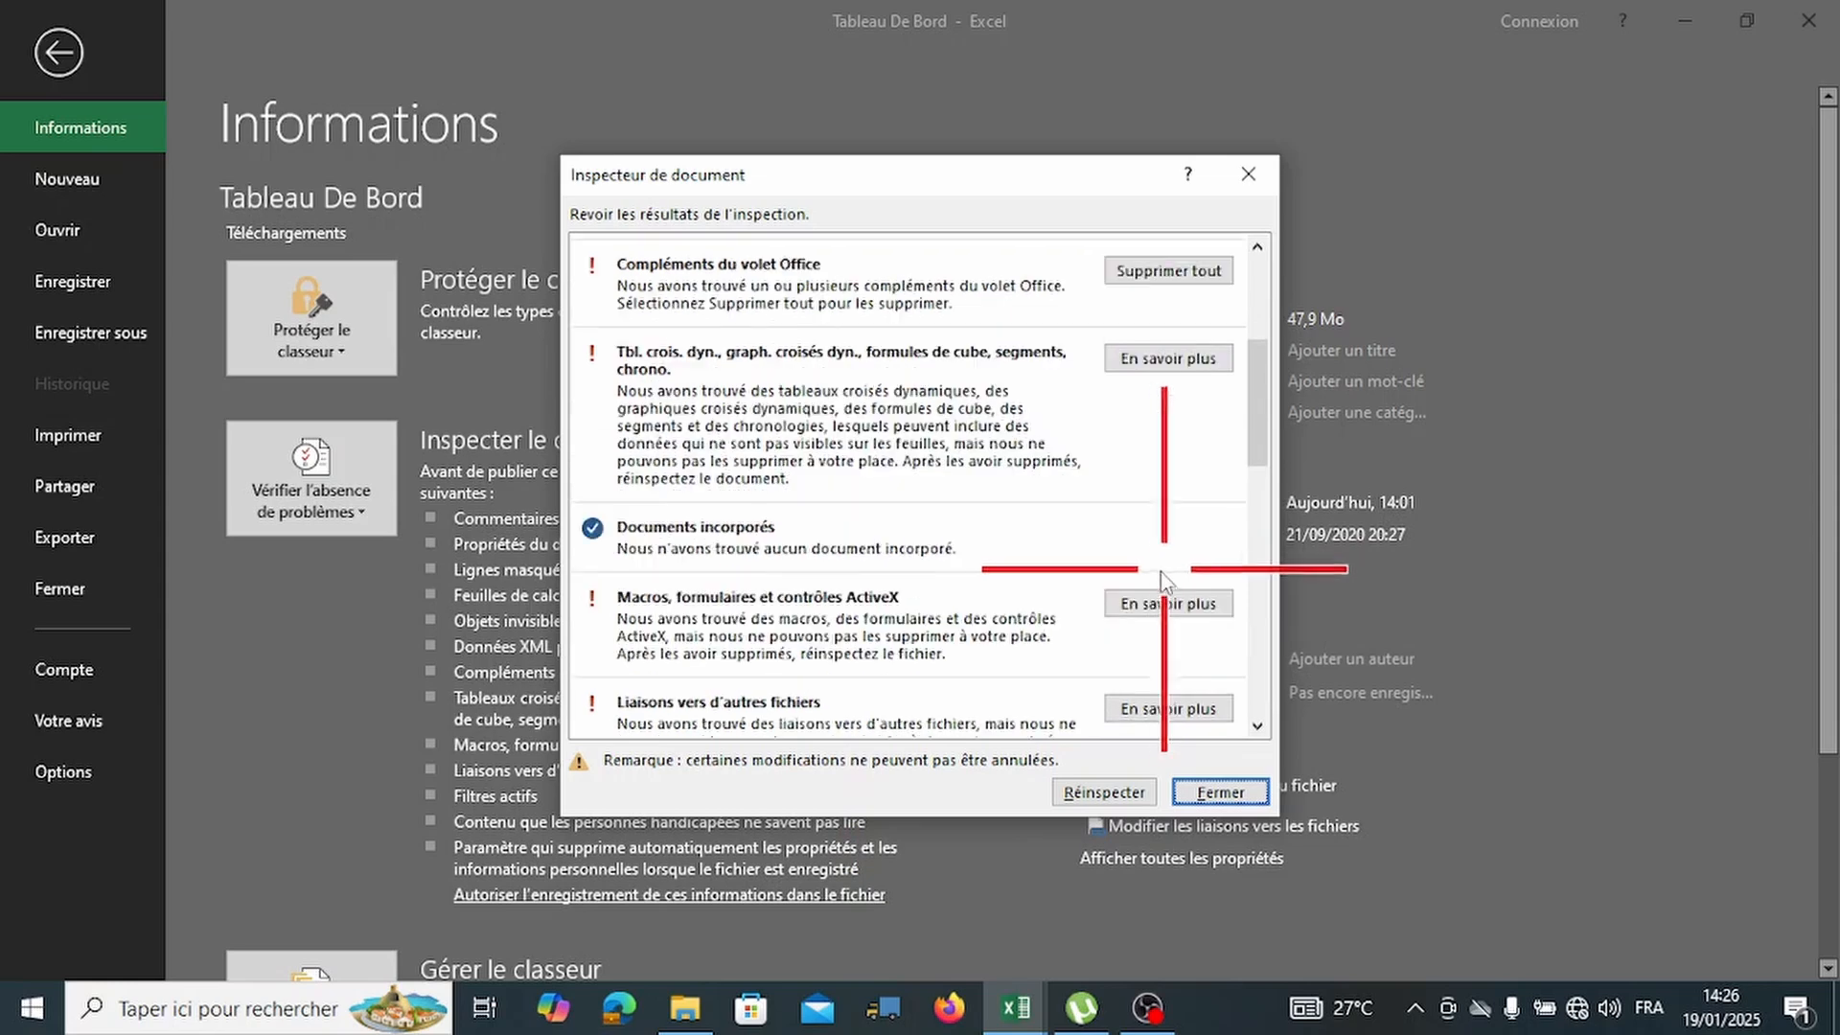
pyautogui.scroll(-1, 1054, 584)
pyautogui.scroll(-1, 878, 599)
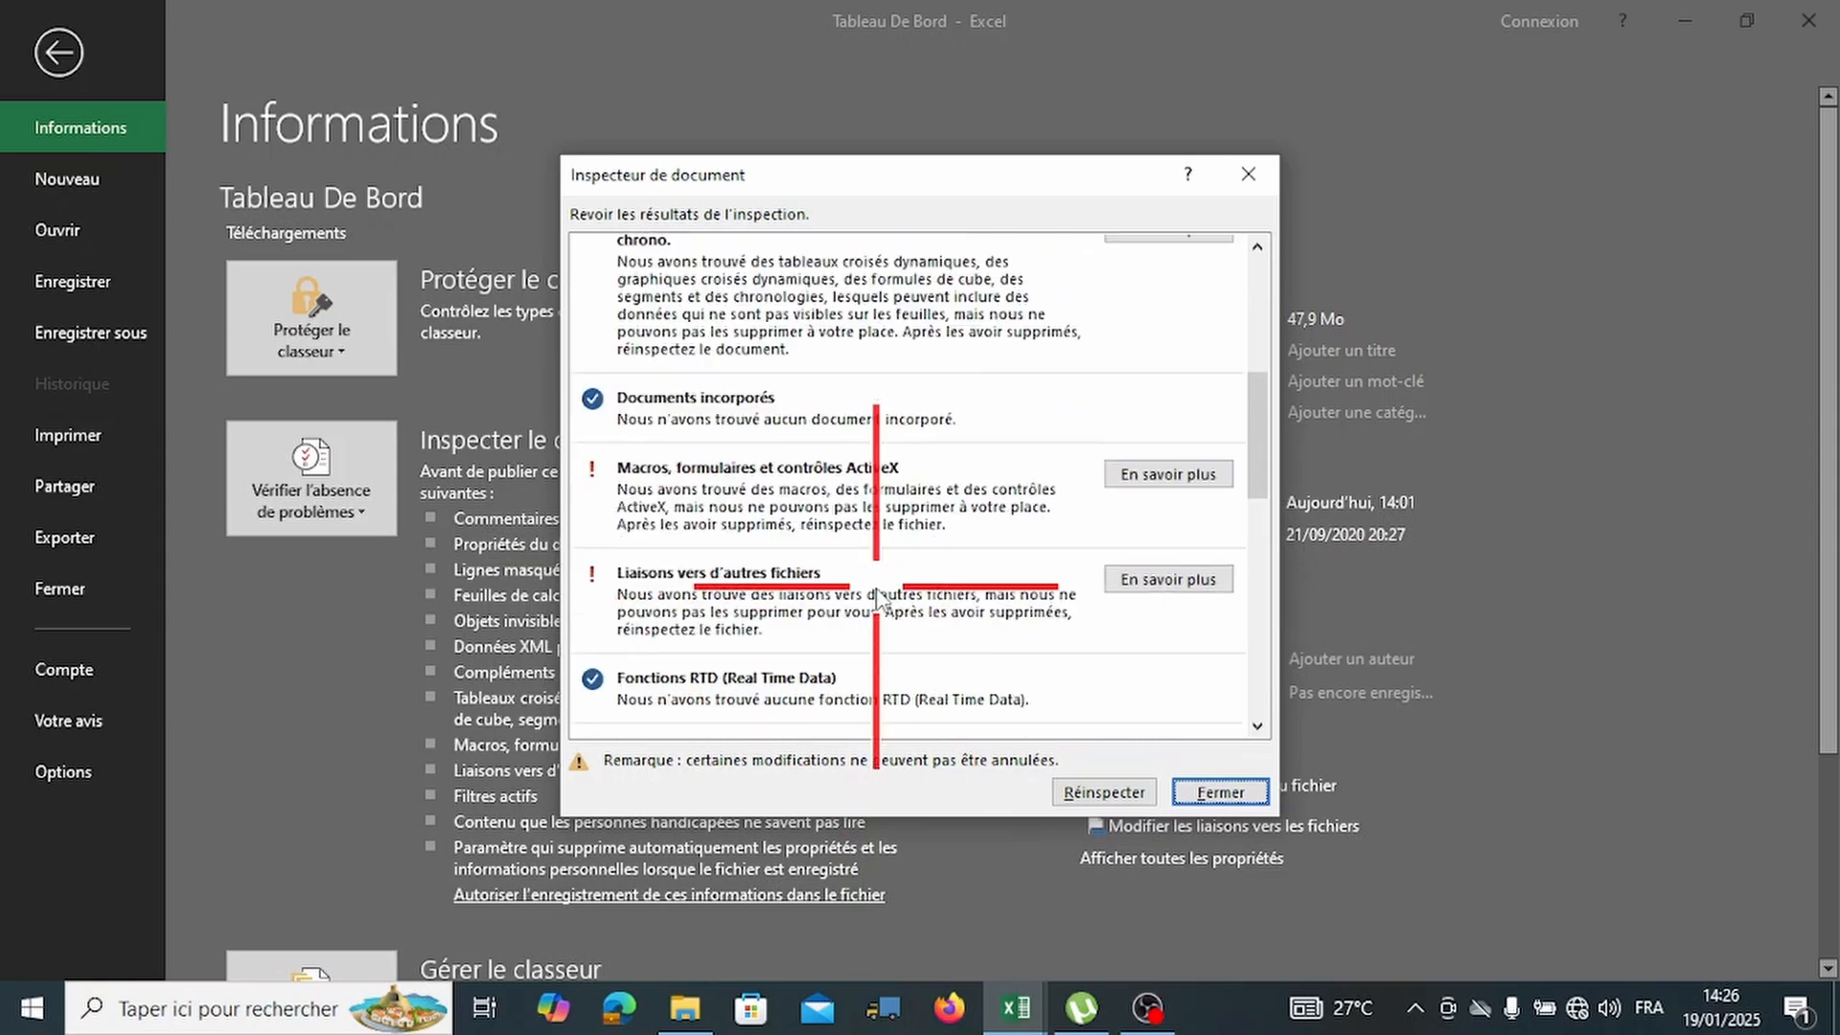
pyautogui.scroll(-1, 878, 599)
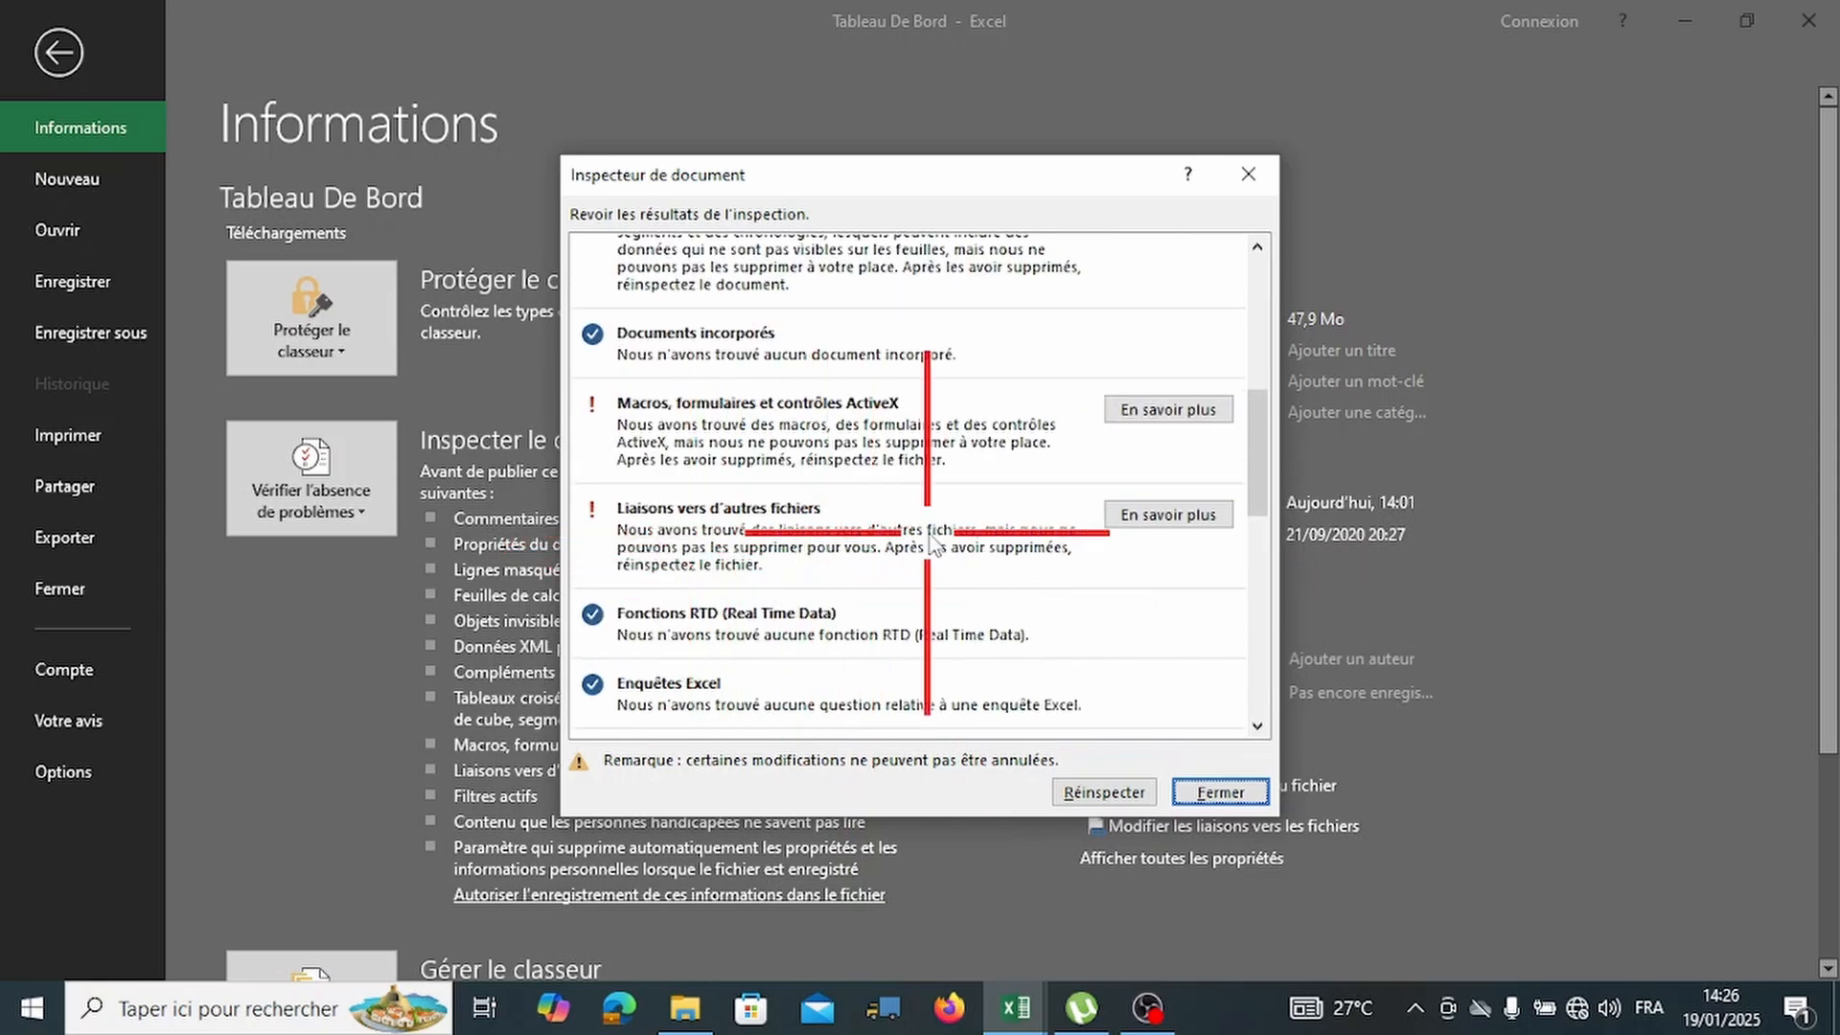
pyautogui.scroll(-2, 963, 549)
pyautogui.scroll(-4, 963, 542)
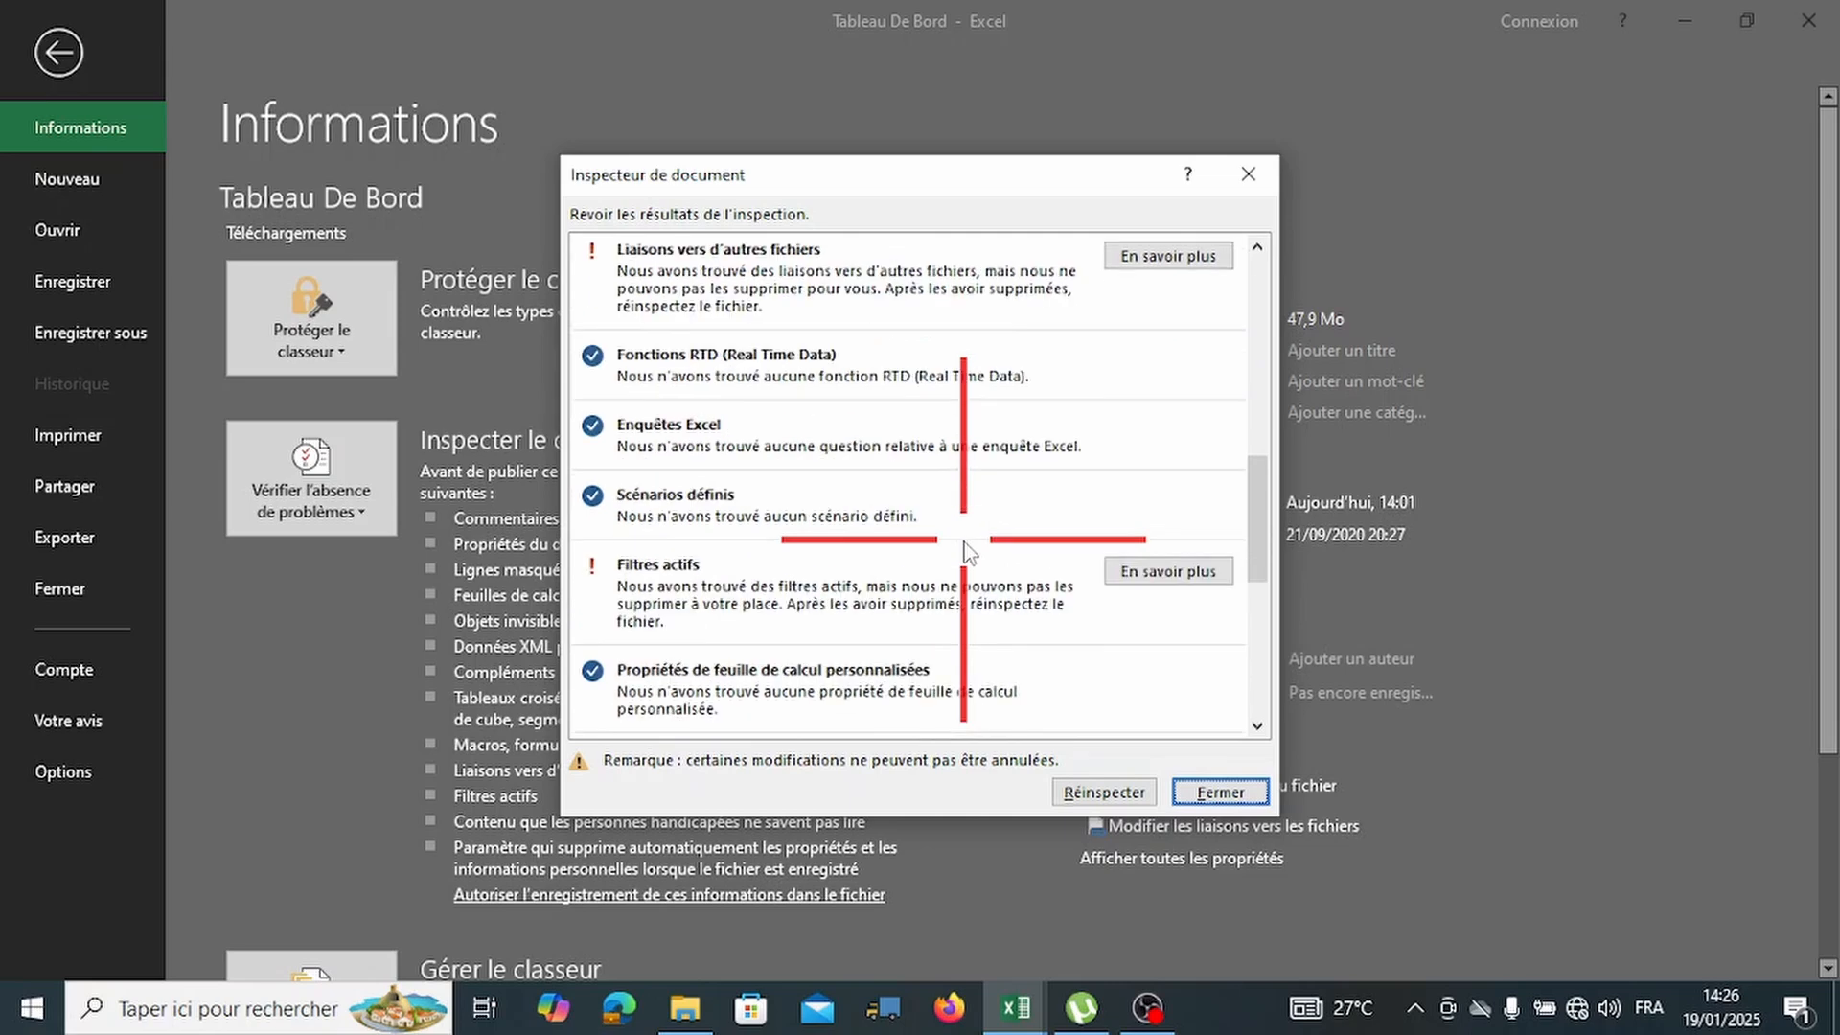
pyautogui.scroll(-2, 741, 553)
pyautogui.scroll(-3, 741, 554)
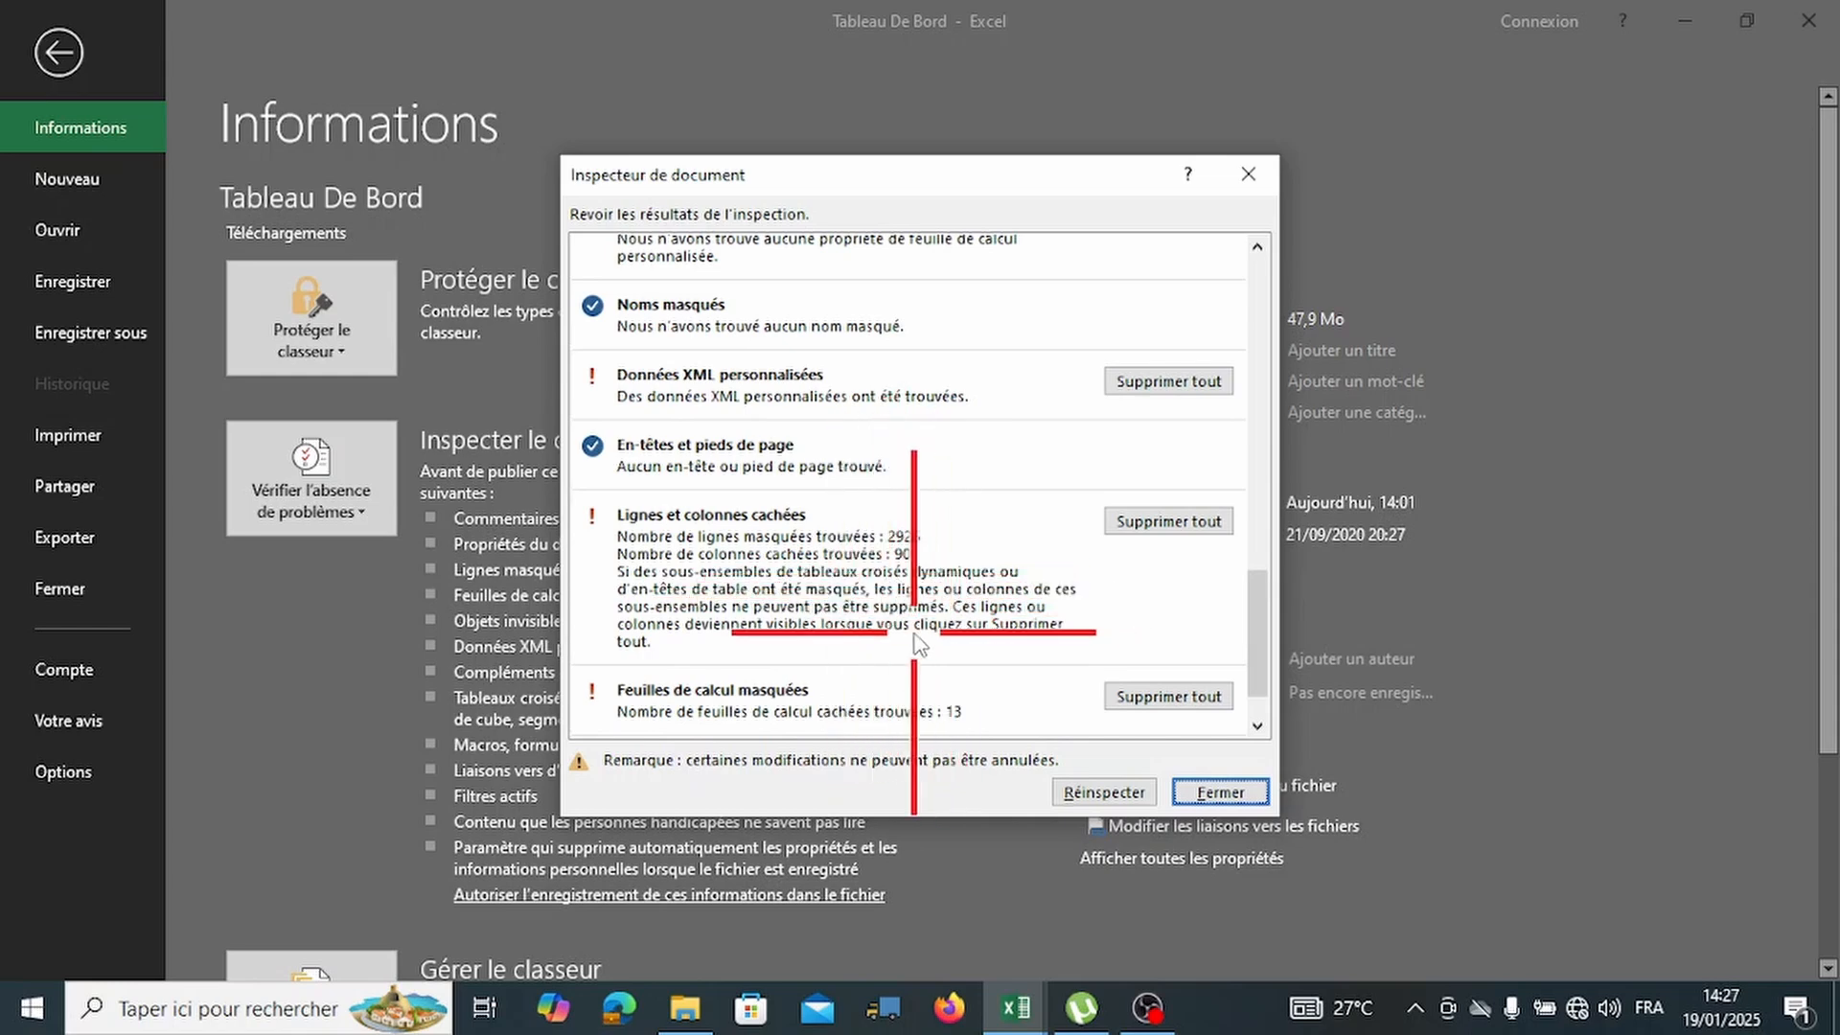
pyautogui.scroll(-1, 929, 619)
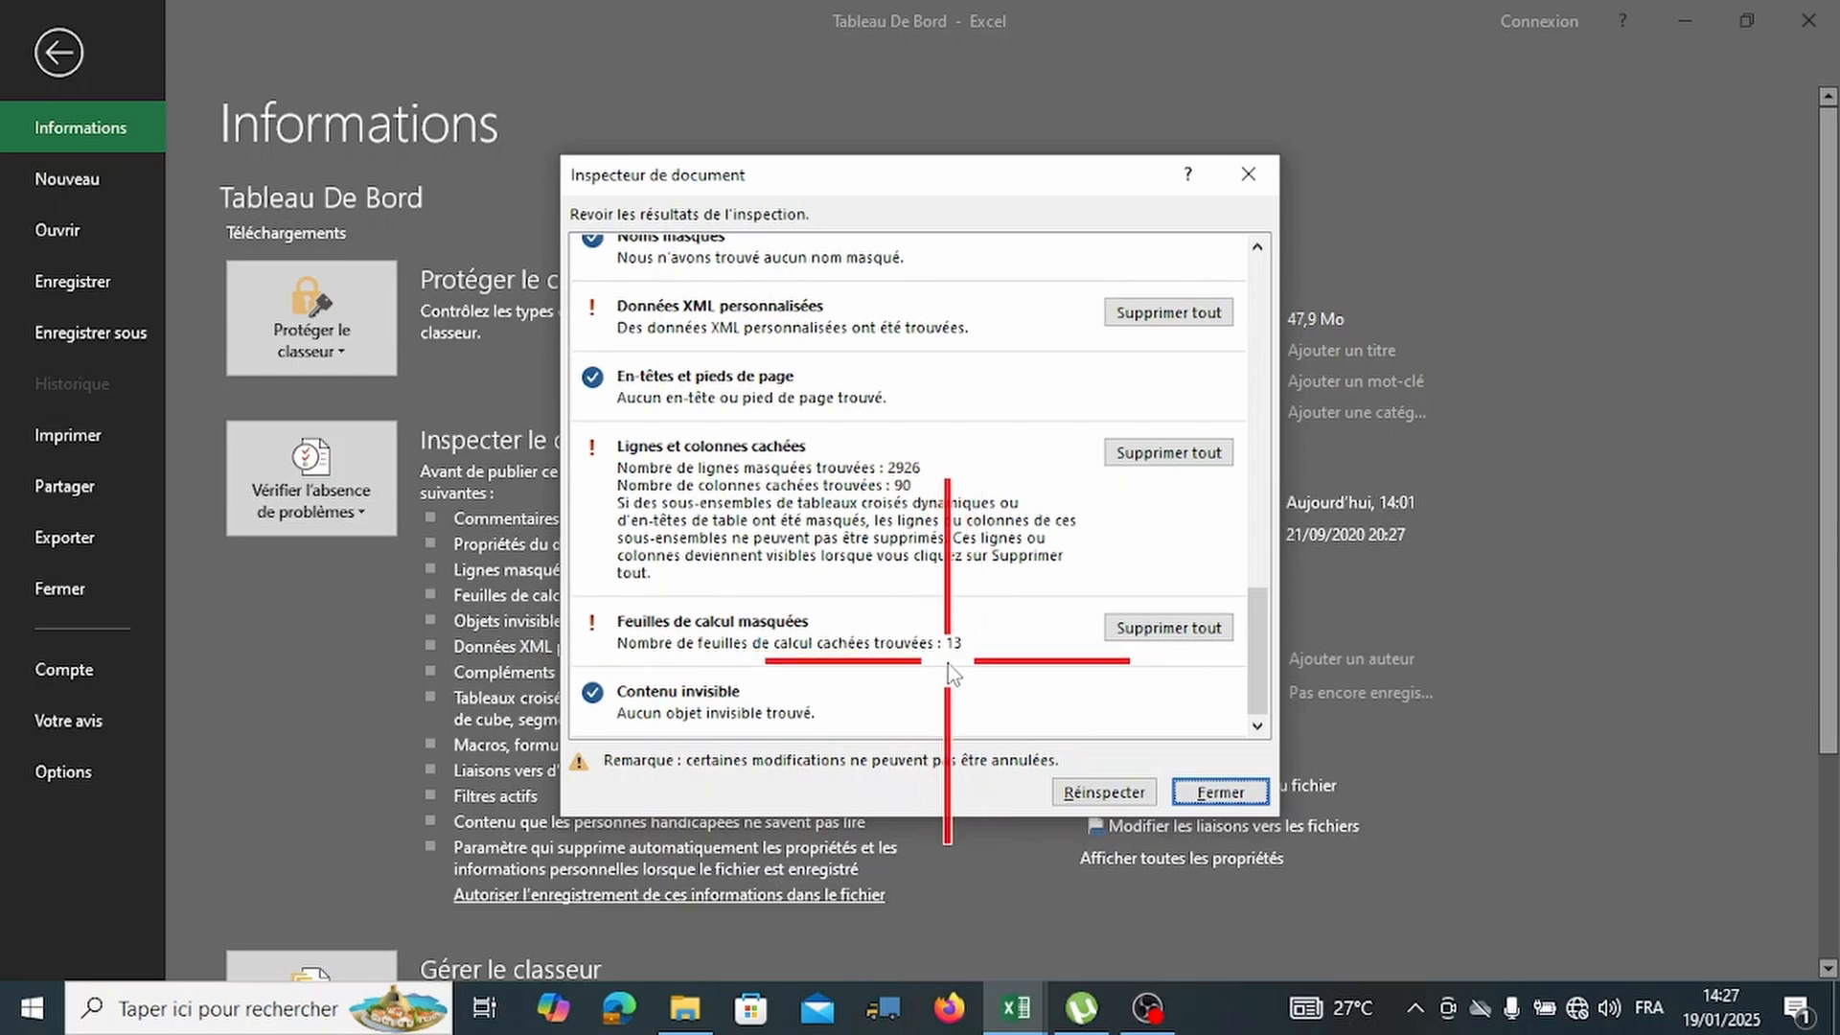
pyautogui.scroll(2, 989, 668)
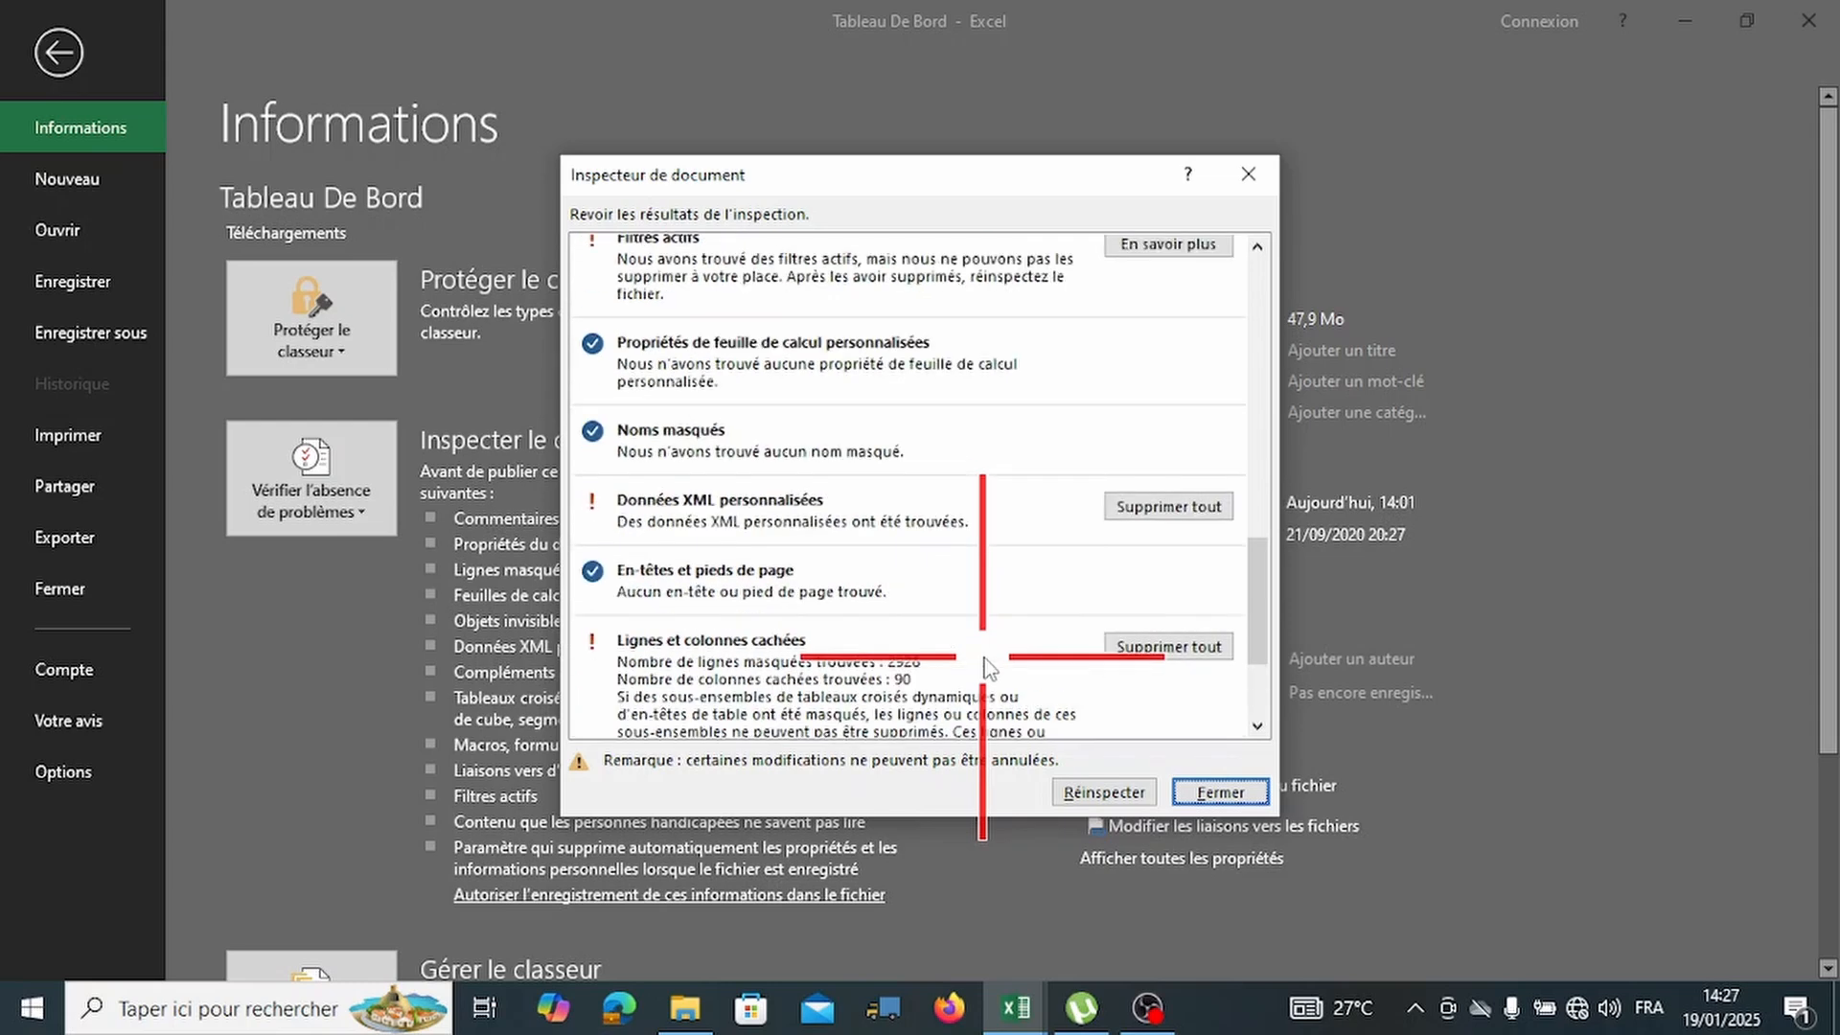
pyautogui.scroll(2, 990, 667)
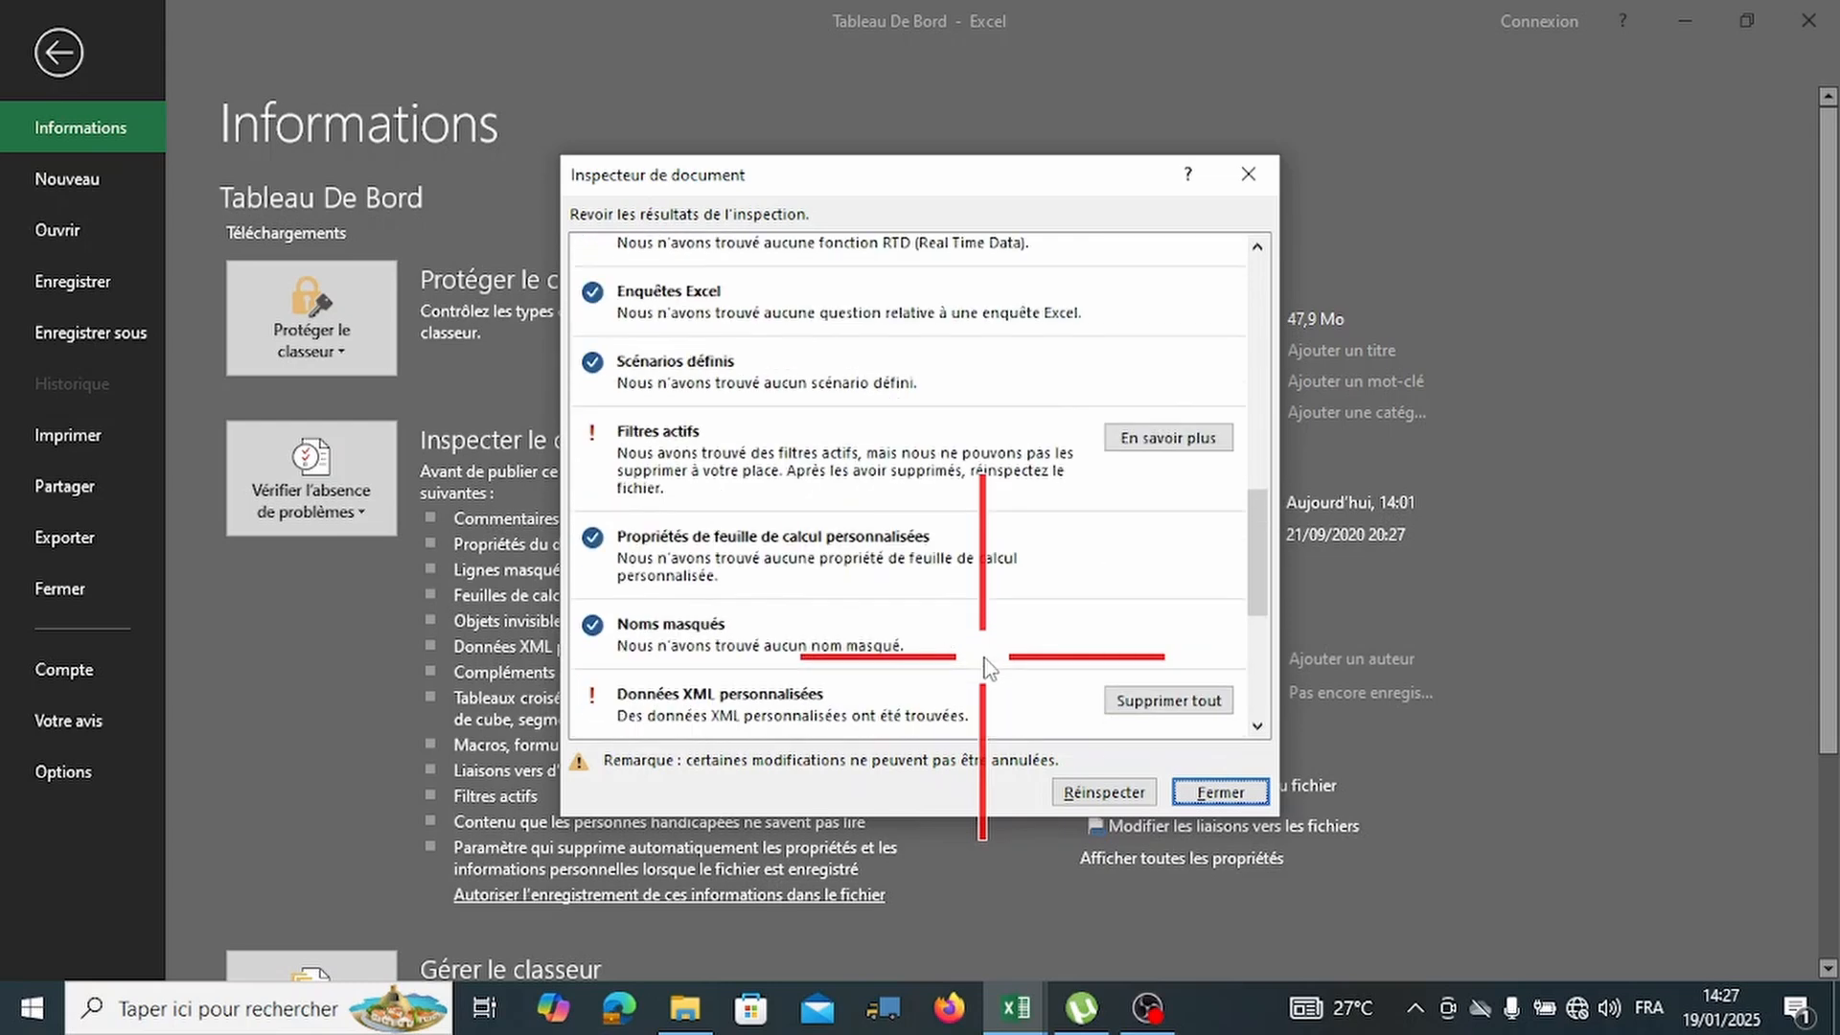
pyautogui.scroll(5, 990, 667)
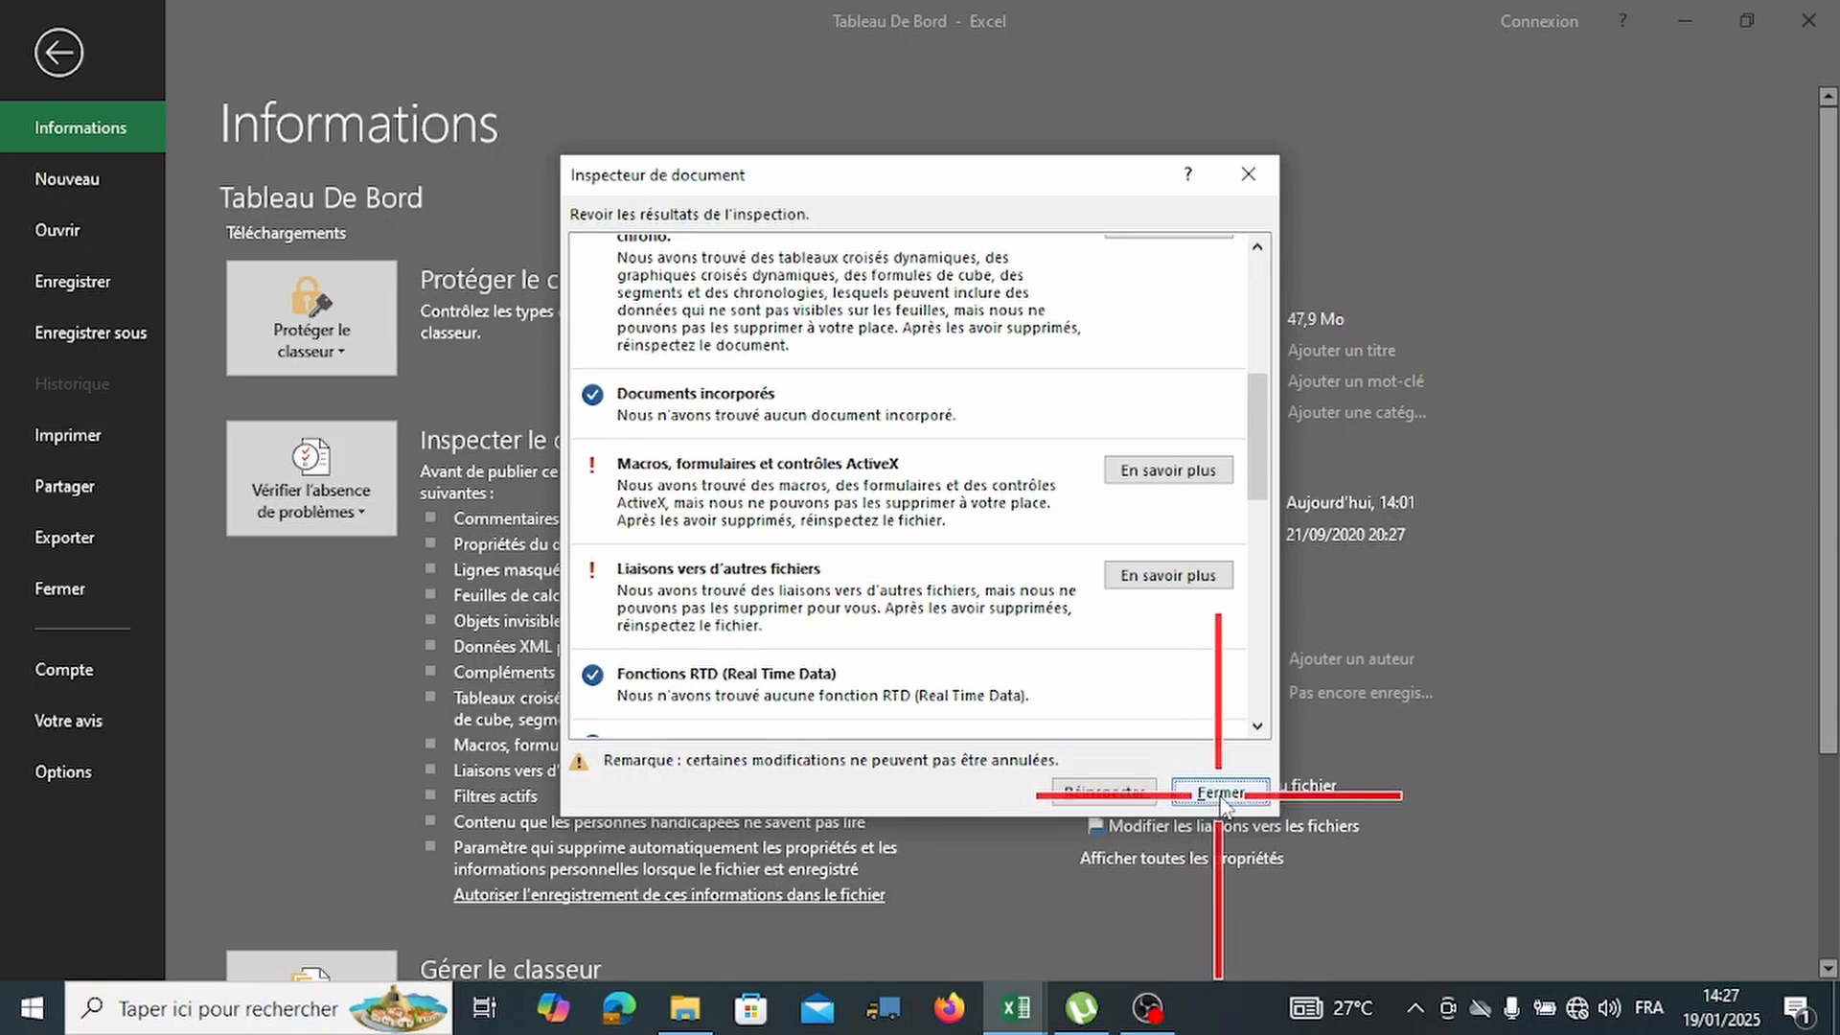
pyautogui.click(1220, 795)
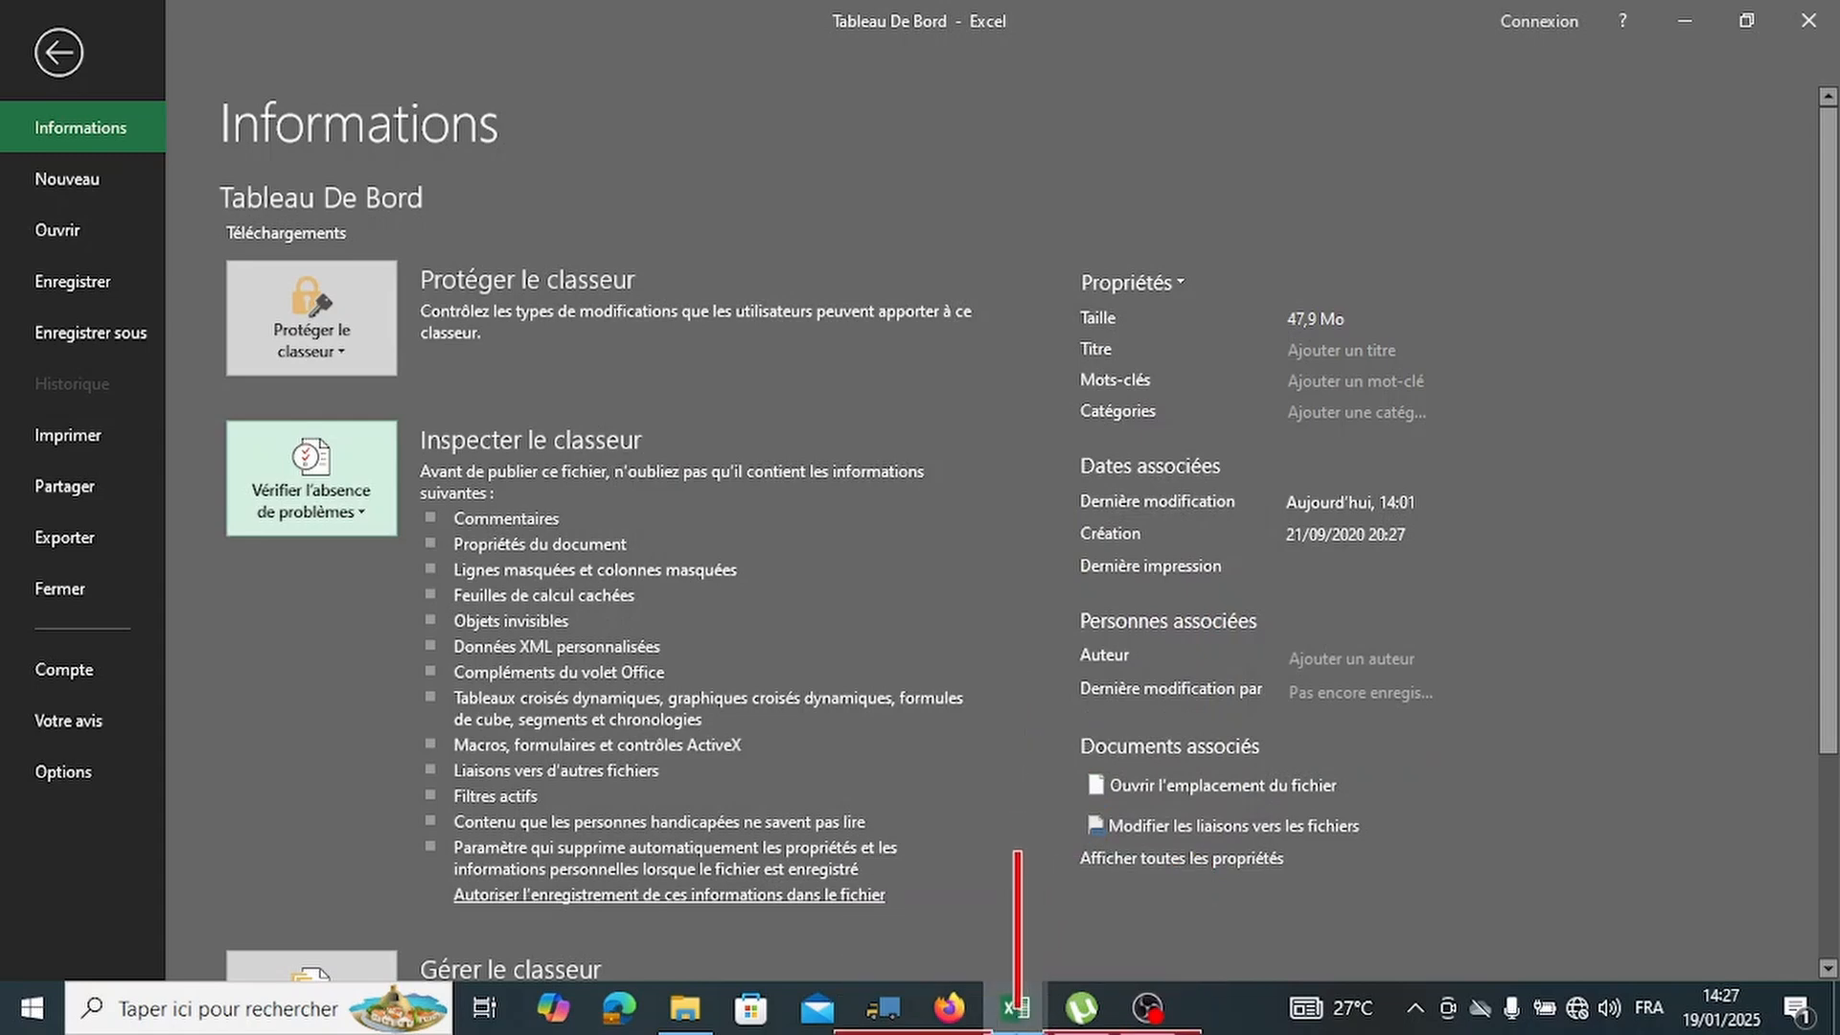
pyautogui.moveTo(1016, 1008)
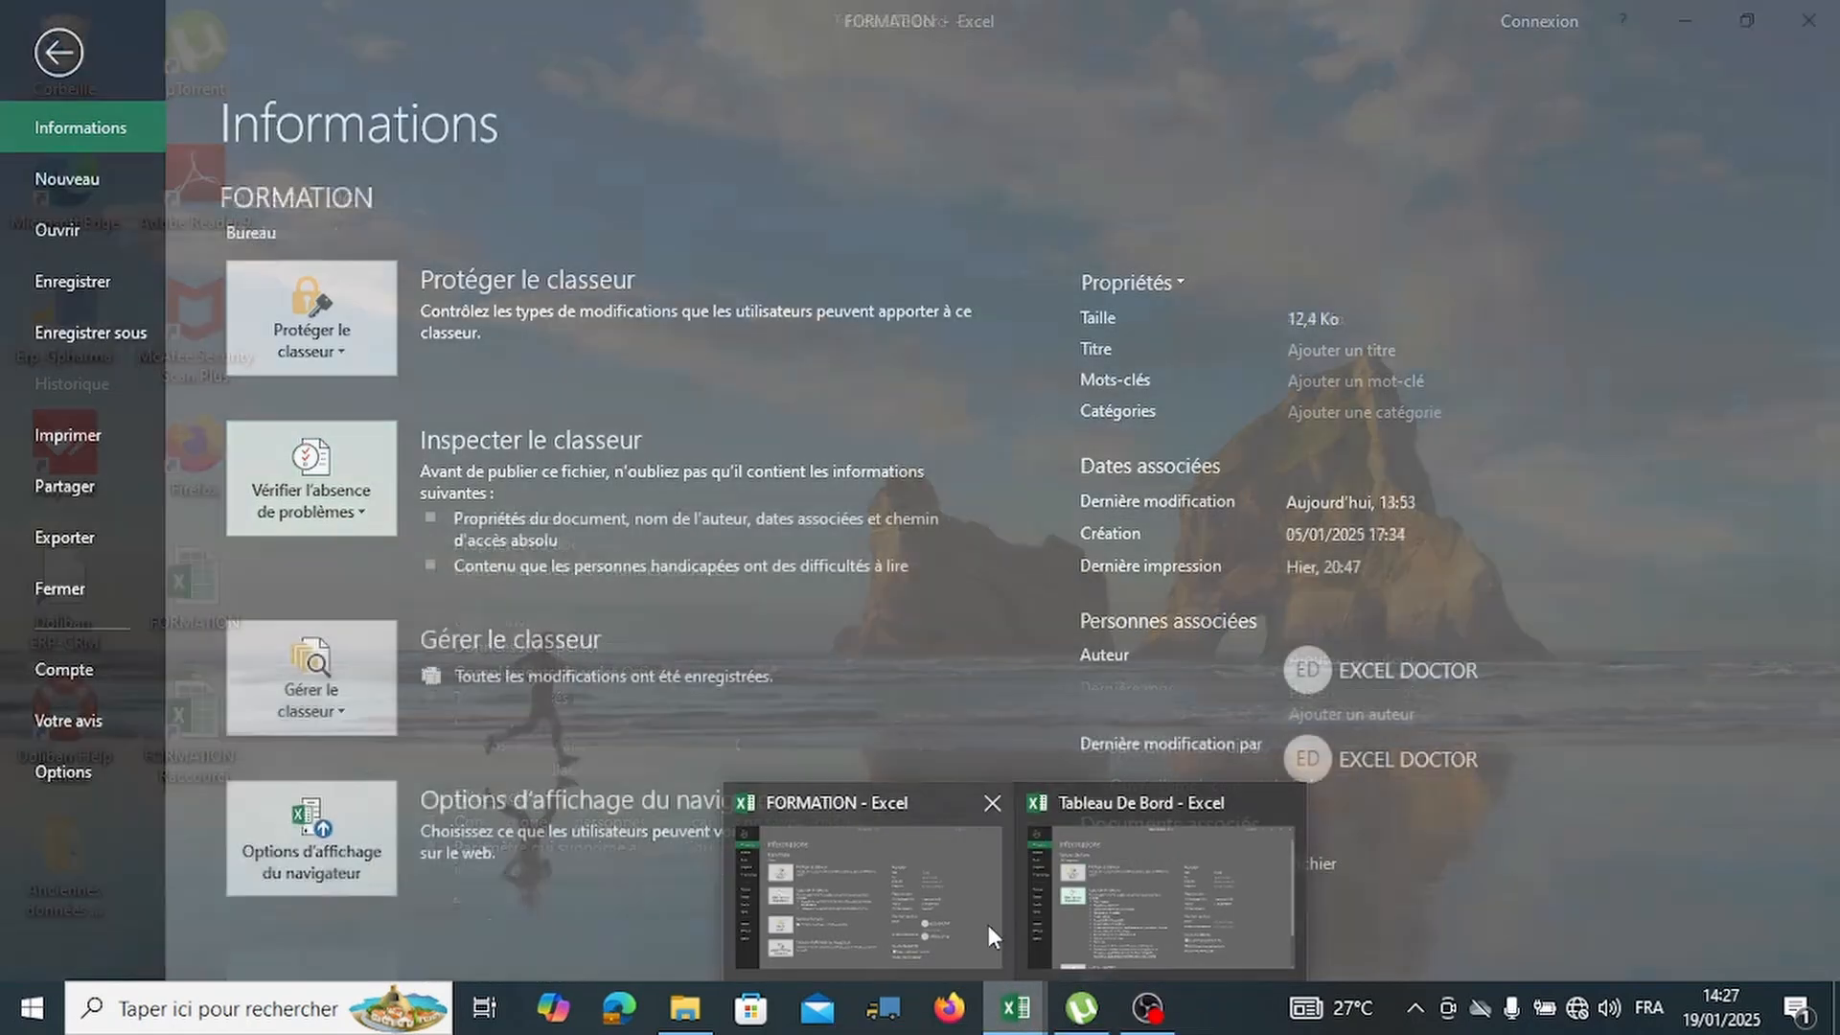
pyautogui.click(926, 901)
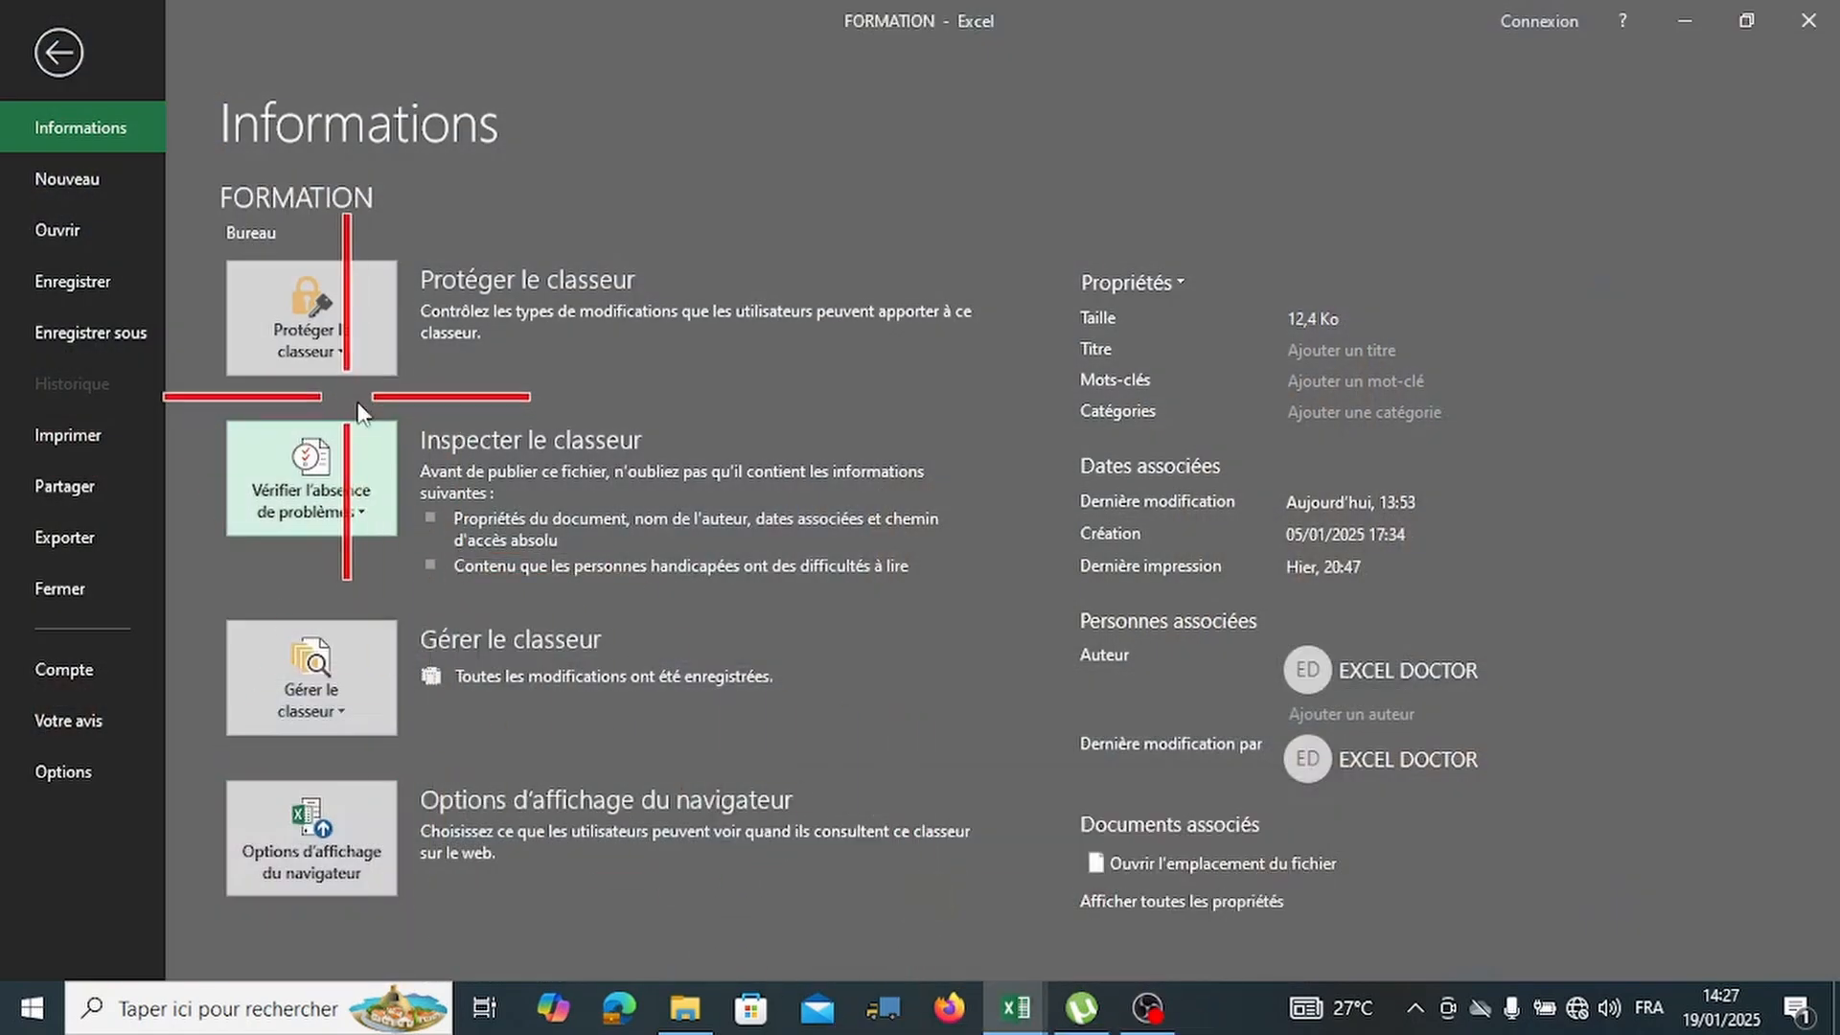
pyautogui.click(368, 514)
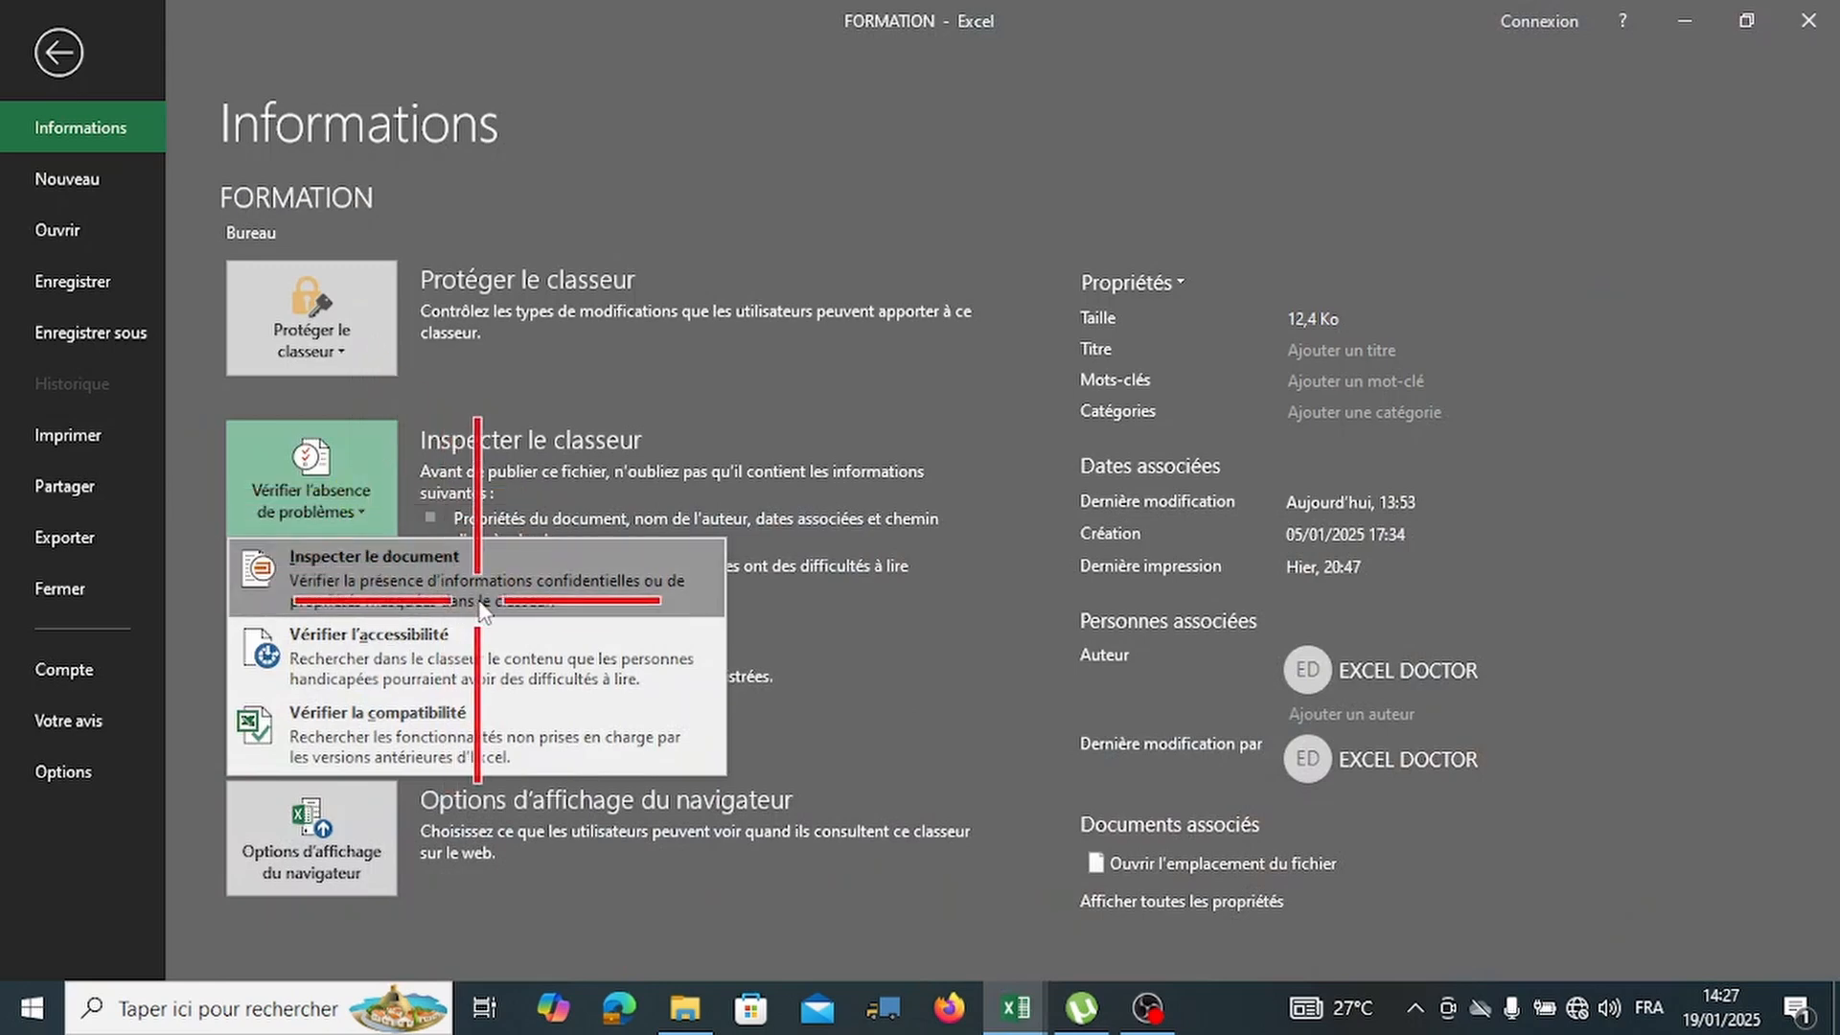
pyautogui.click(485, 602)
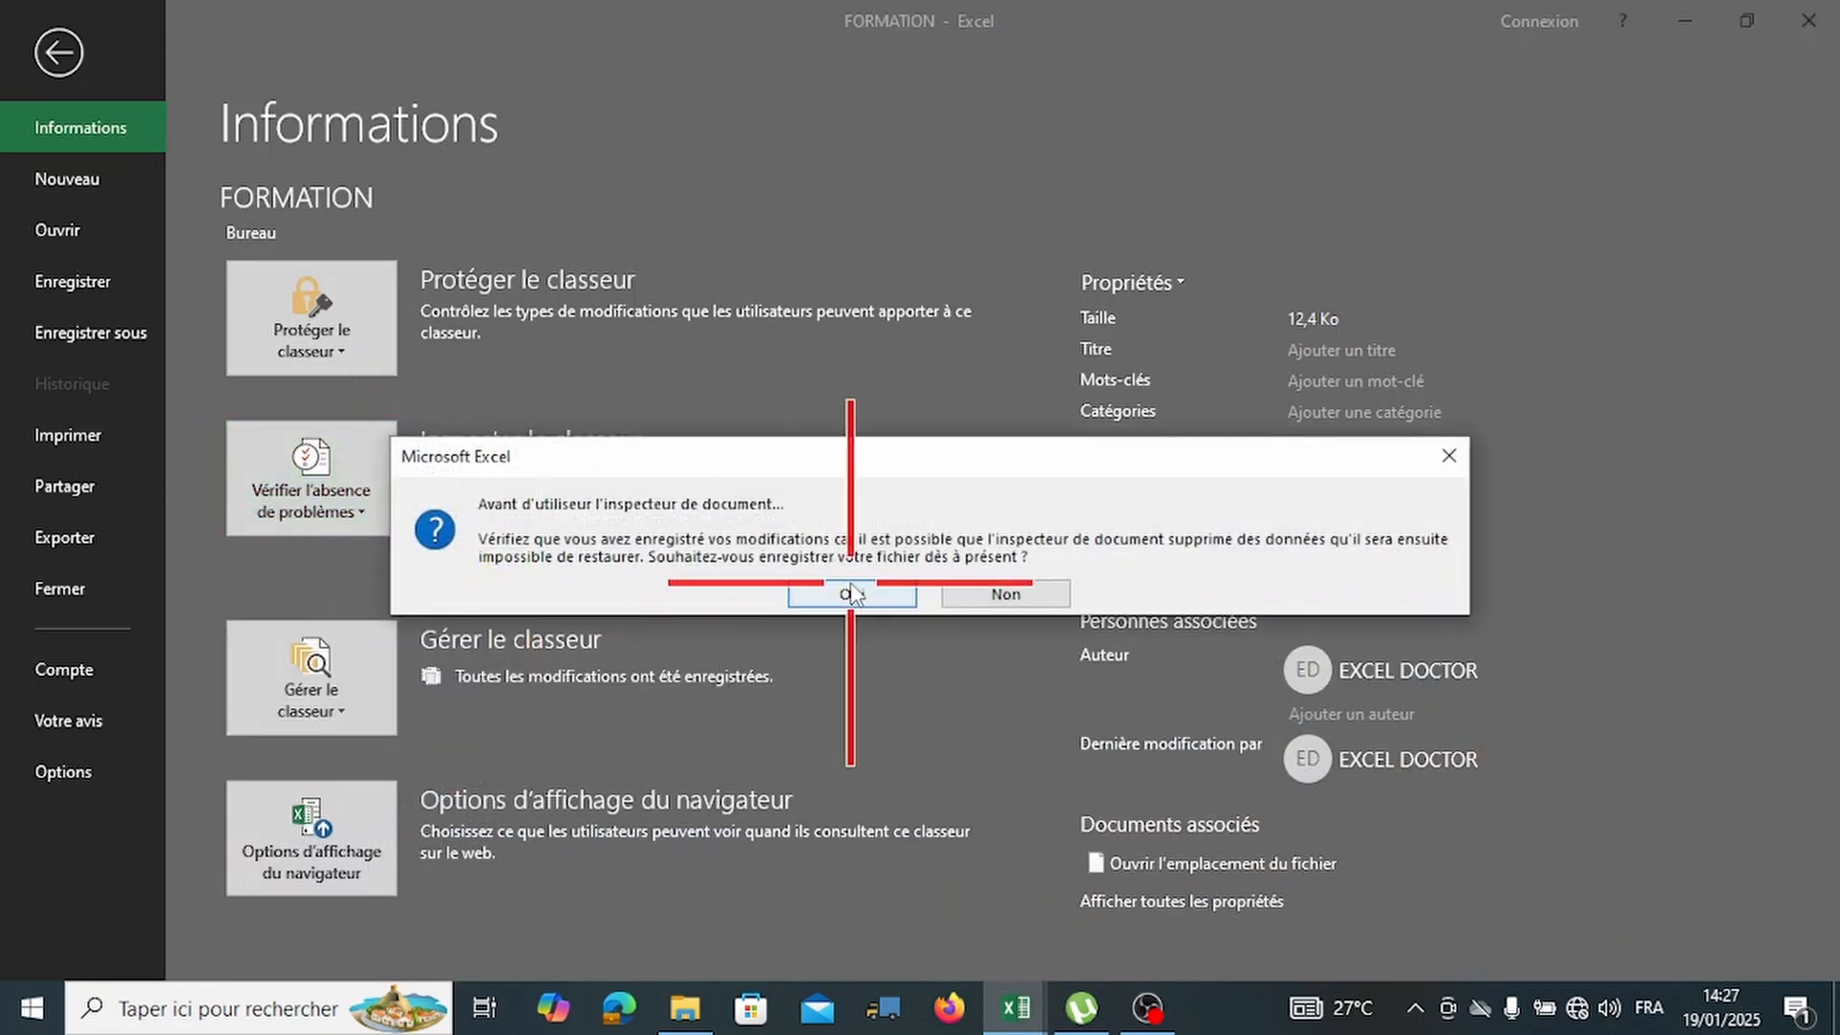
pyautogui.click(1447, 457)
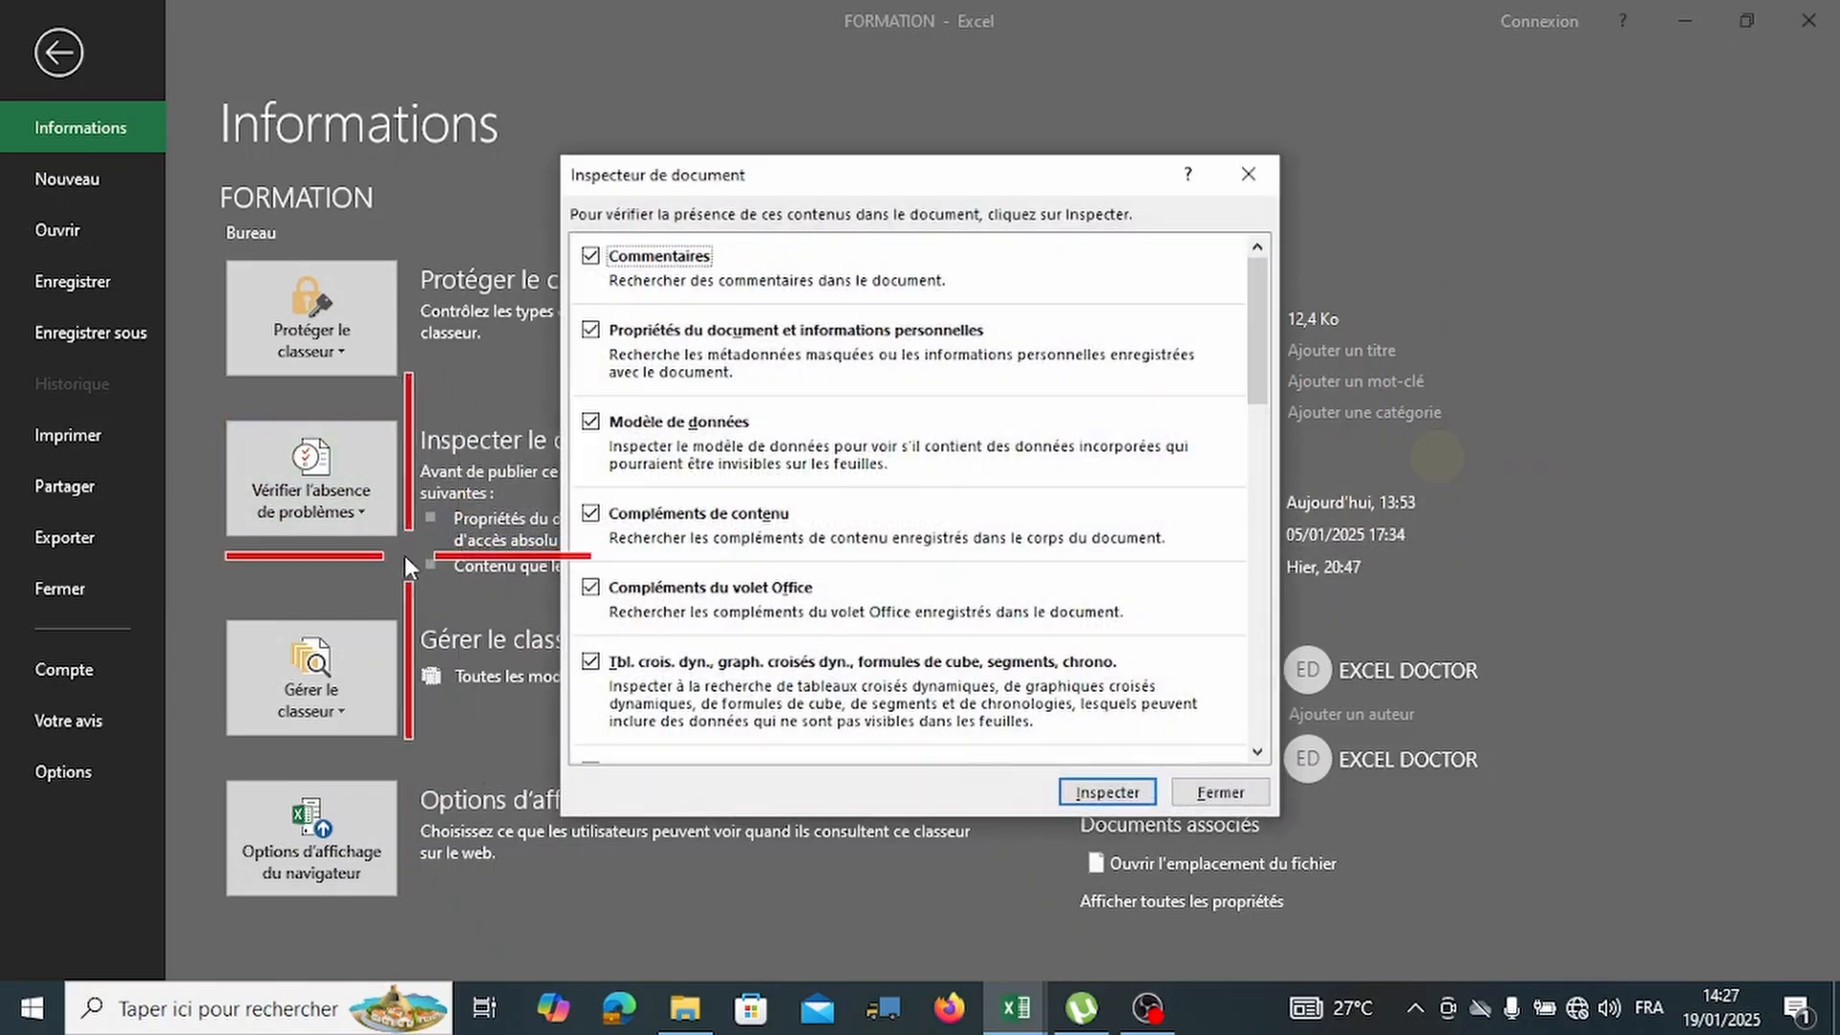
pyautogui.scroll(-5, 958, 489)
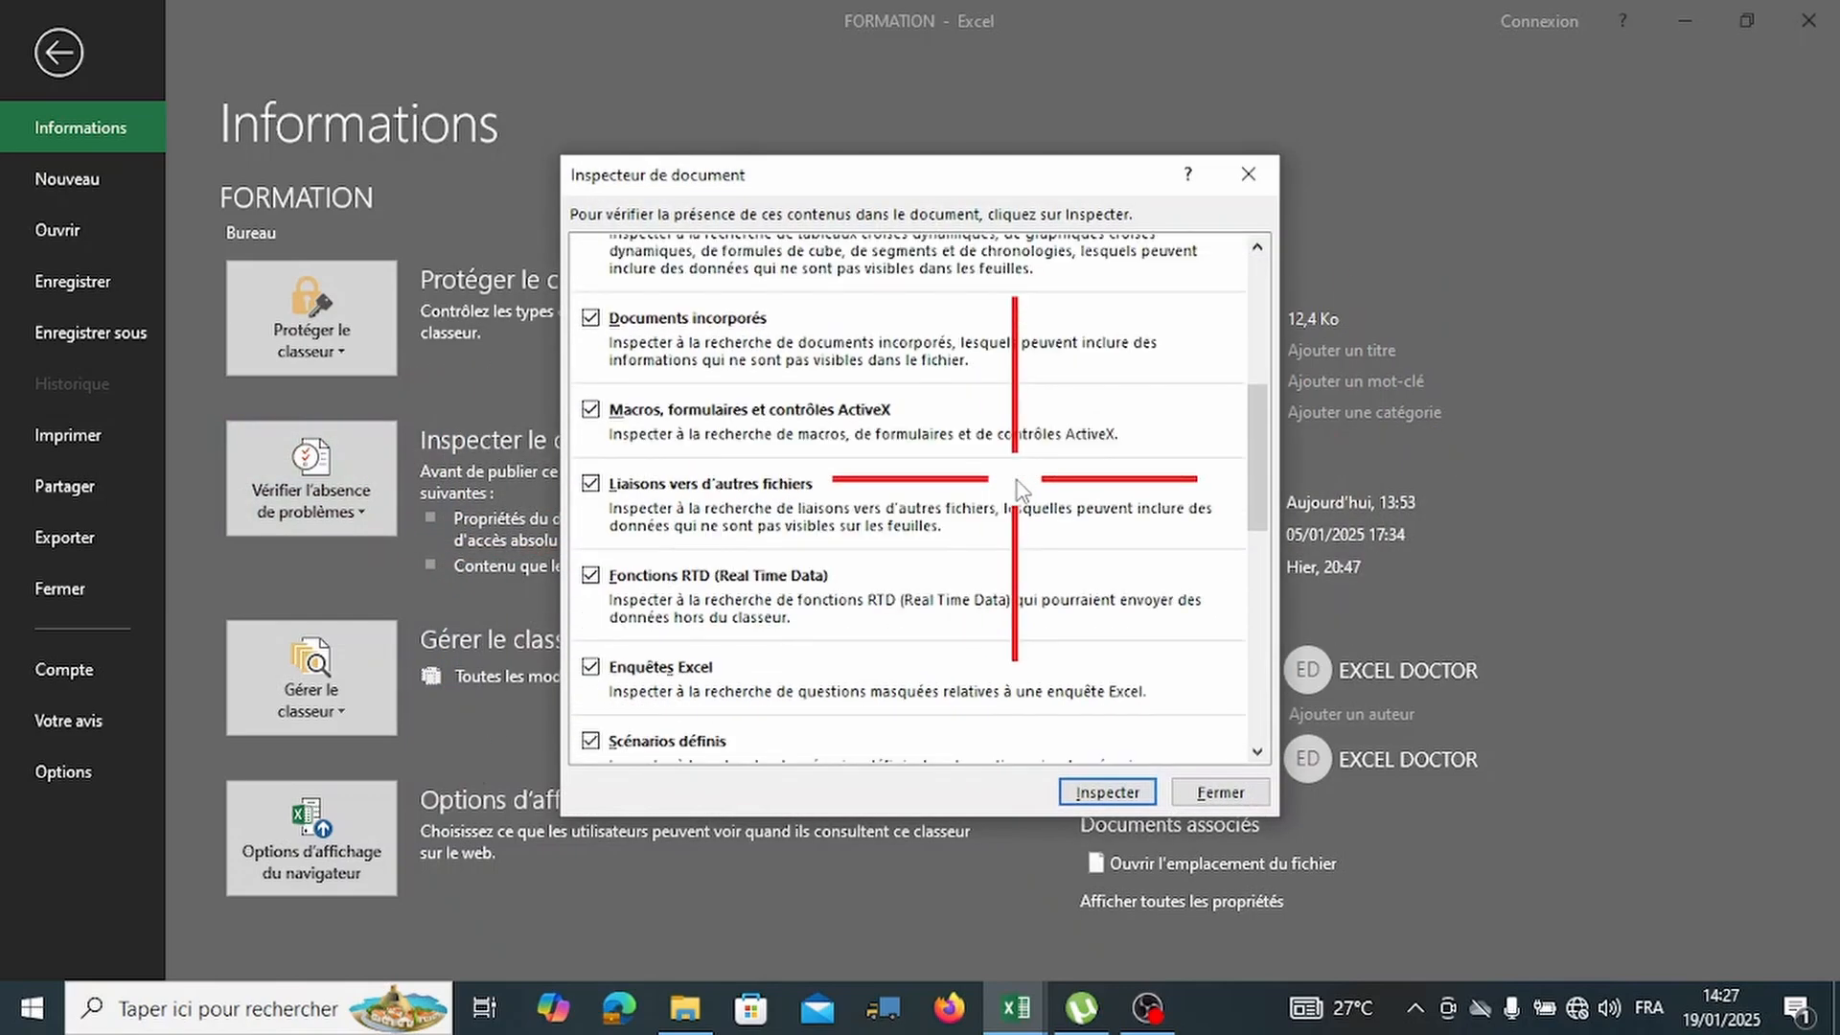
pyautogui.scroll(-3, 1018, 486)
pyautogui.click(1245, 173)
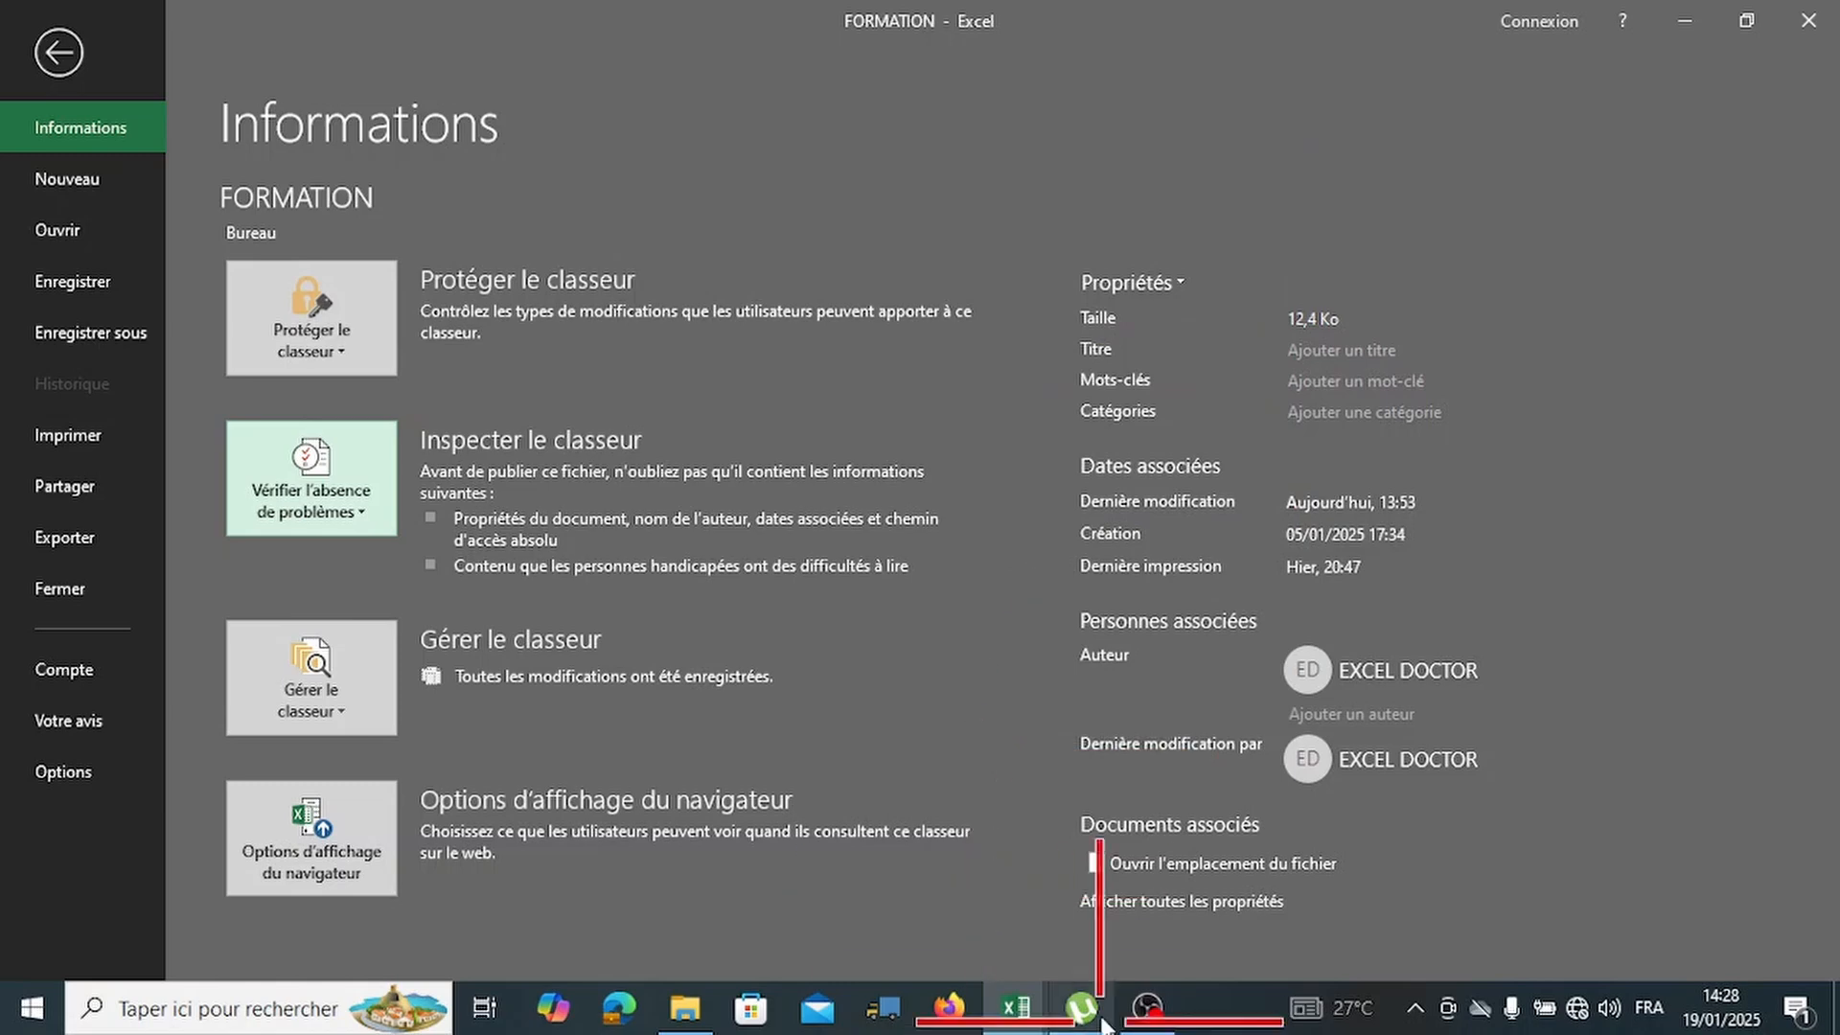
pyautogui.moveTo(1016, 1006)
pyautogui.click(1117, 927)
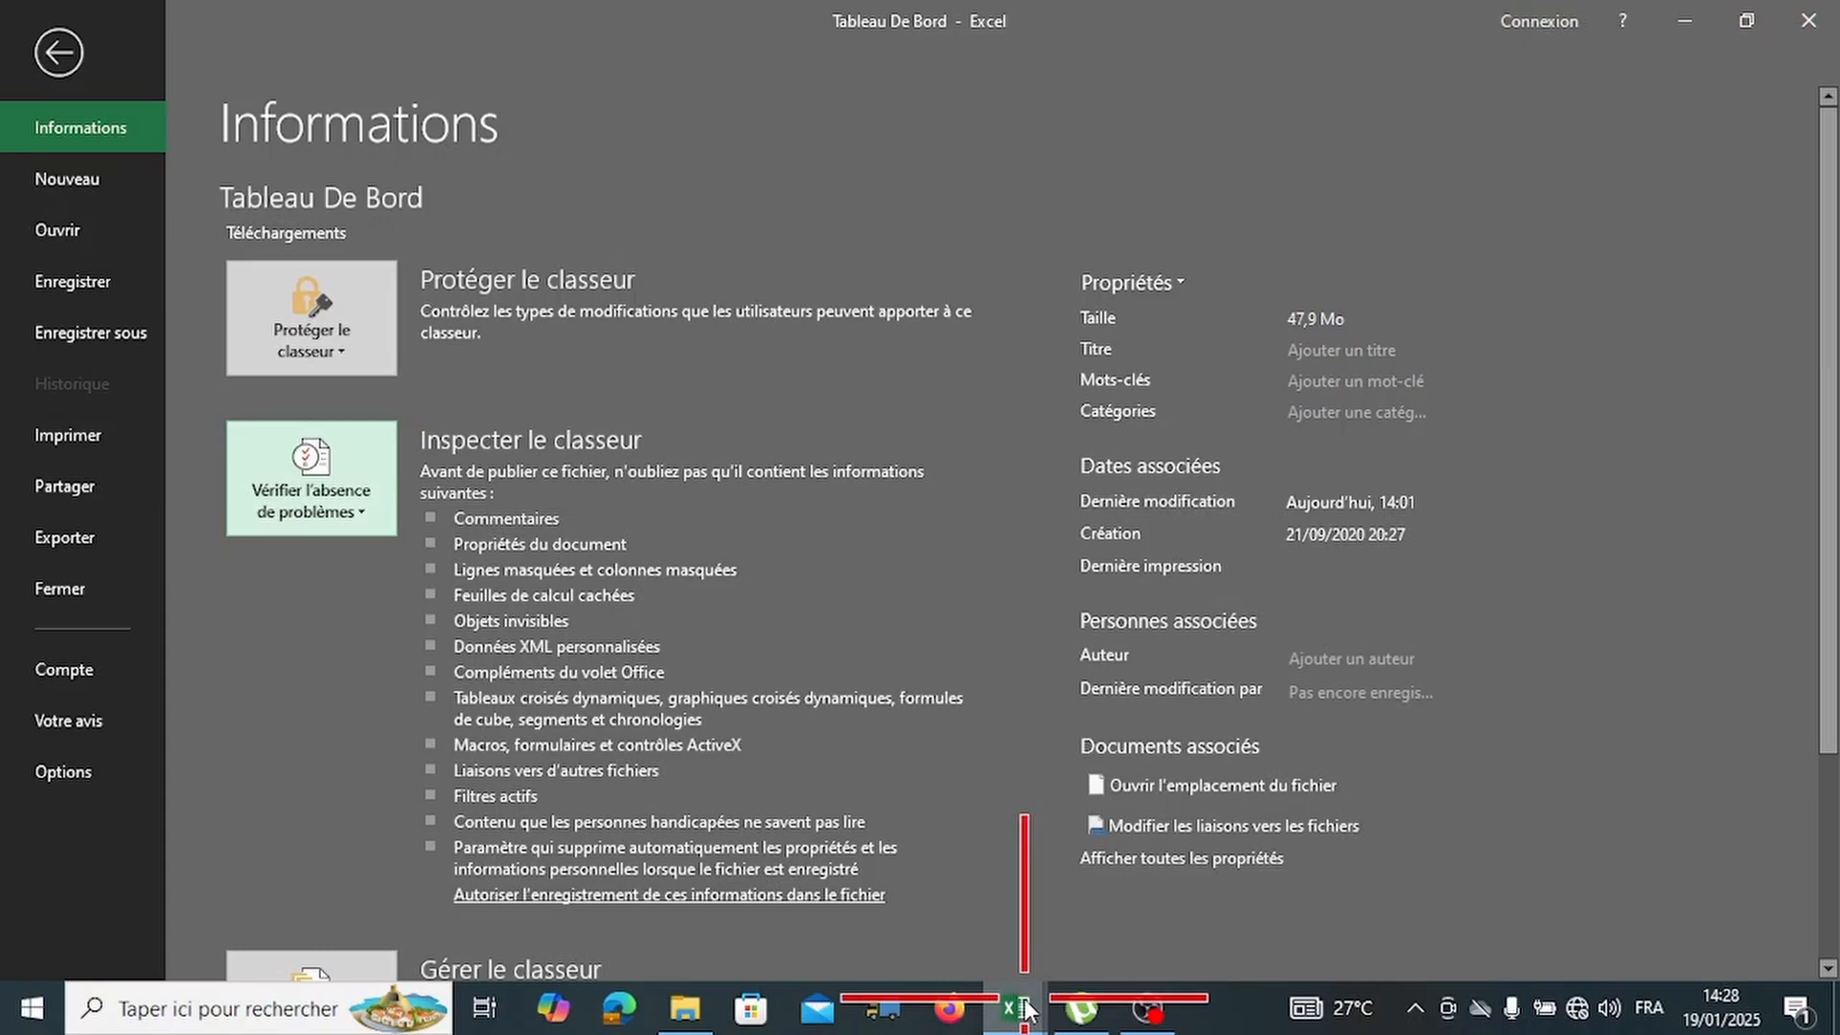
pyautogui.moveTo(1025, 1008)
pyautogui.click(987, 941)
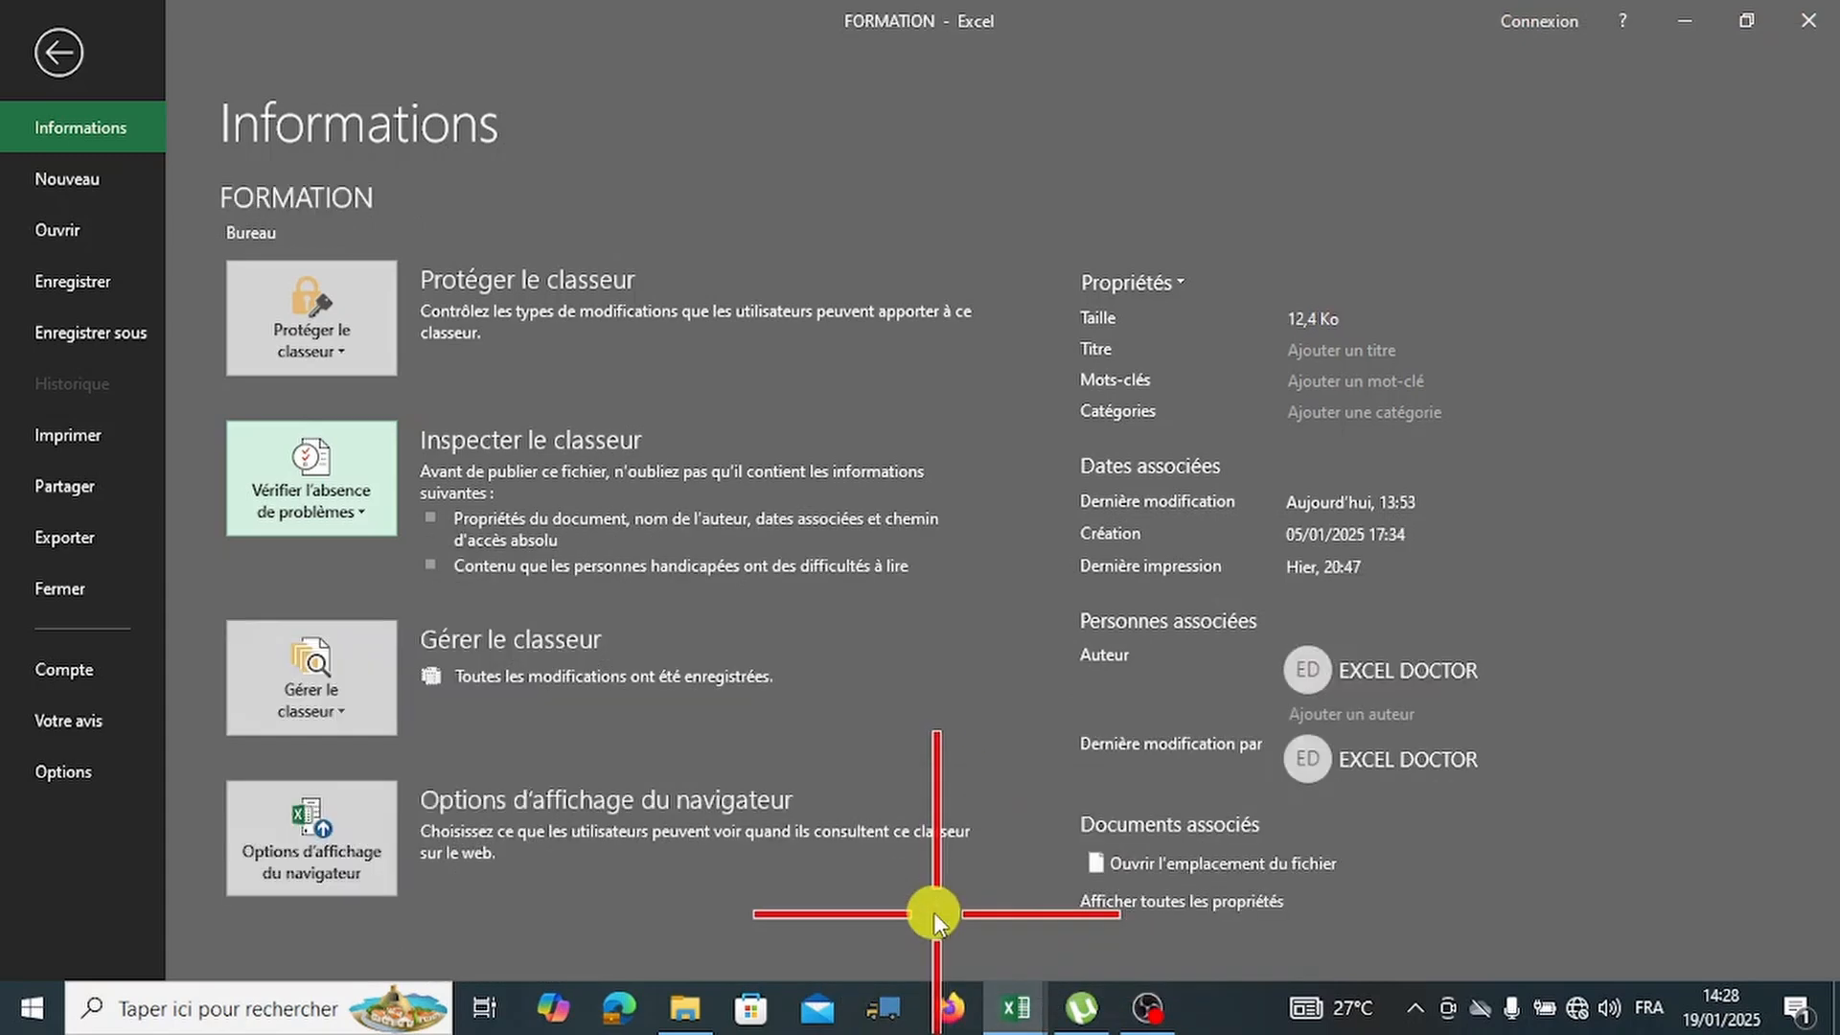
pyautogui.click(350, 500)
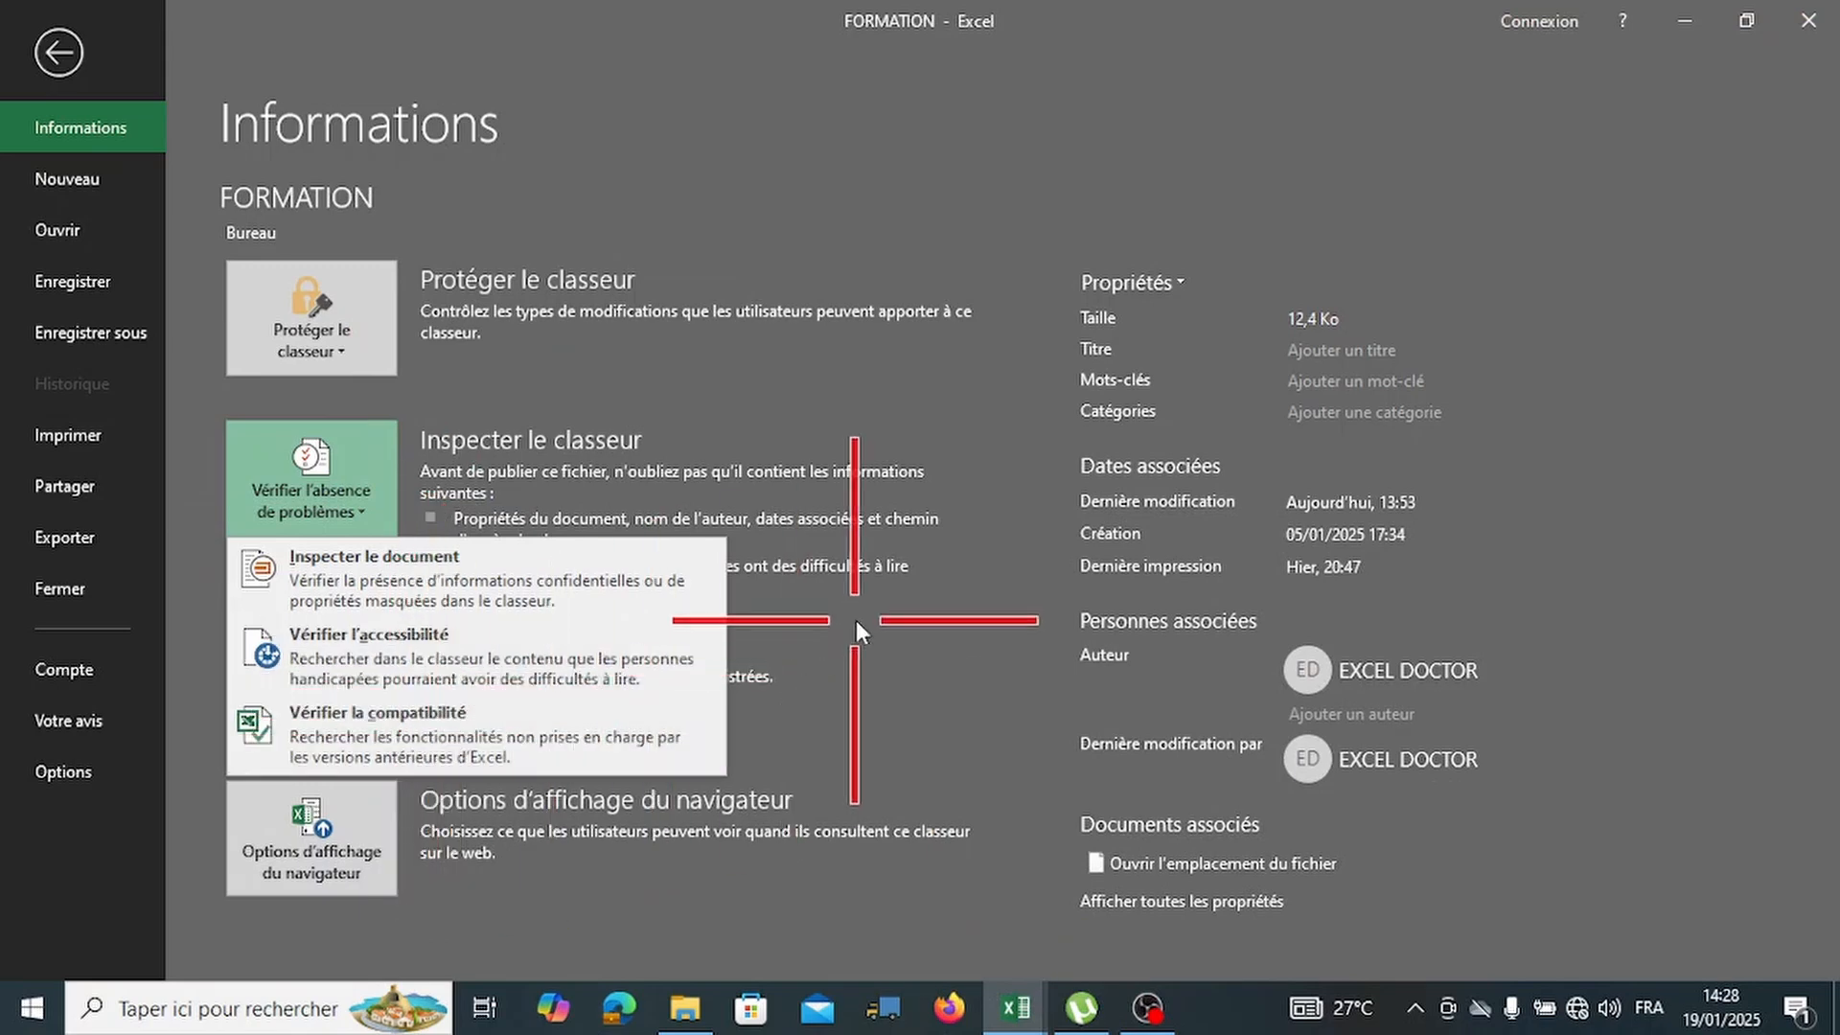
pyautogui.click(914, 624)
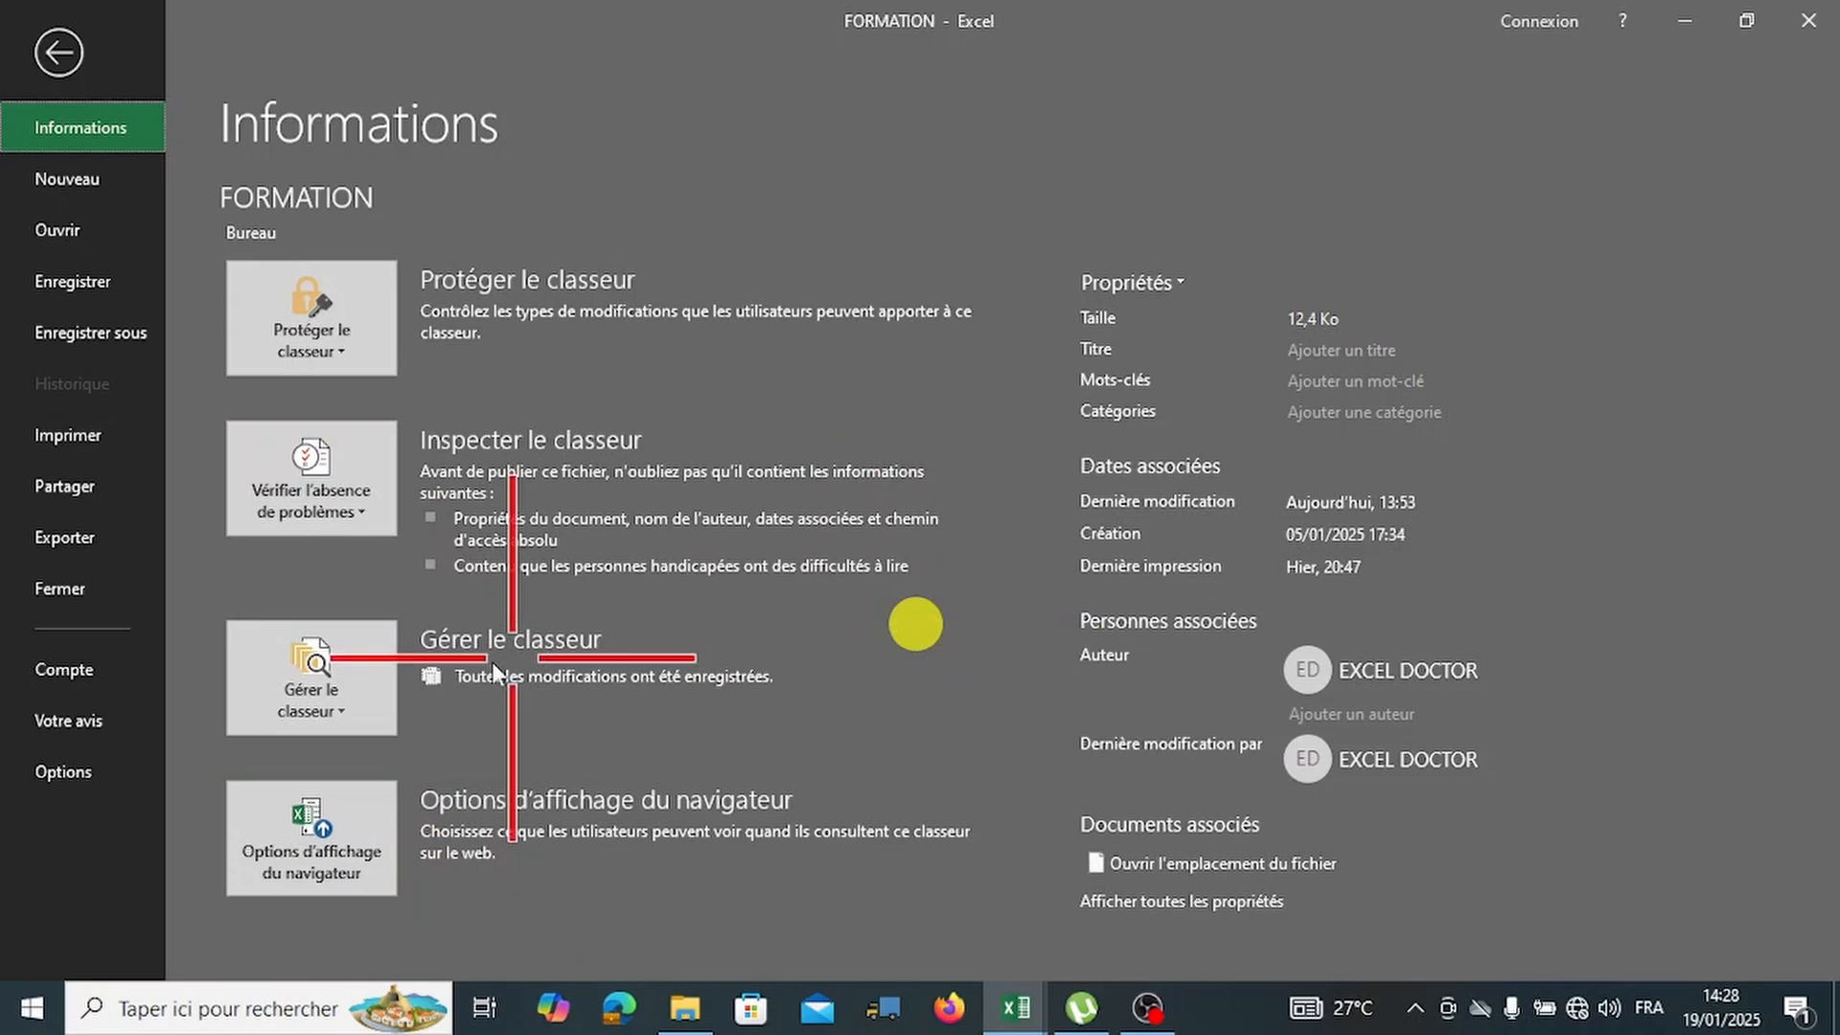
pyautogui.click(312, 719)
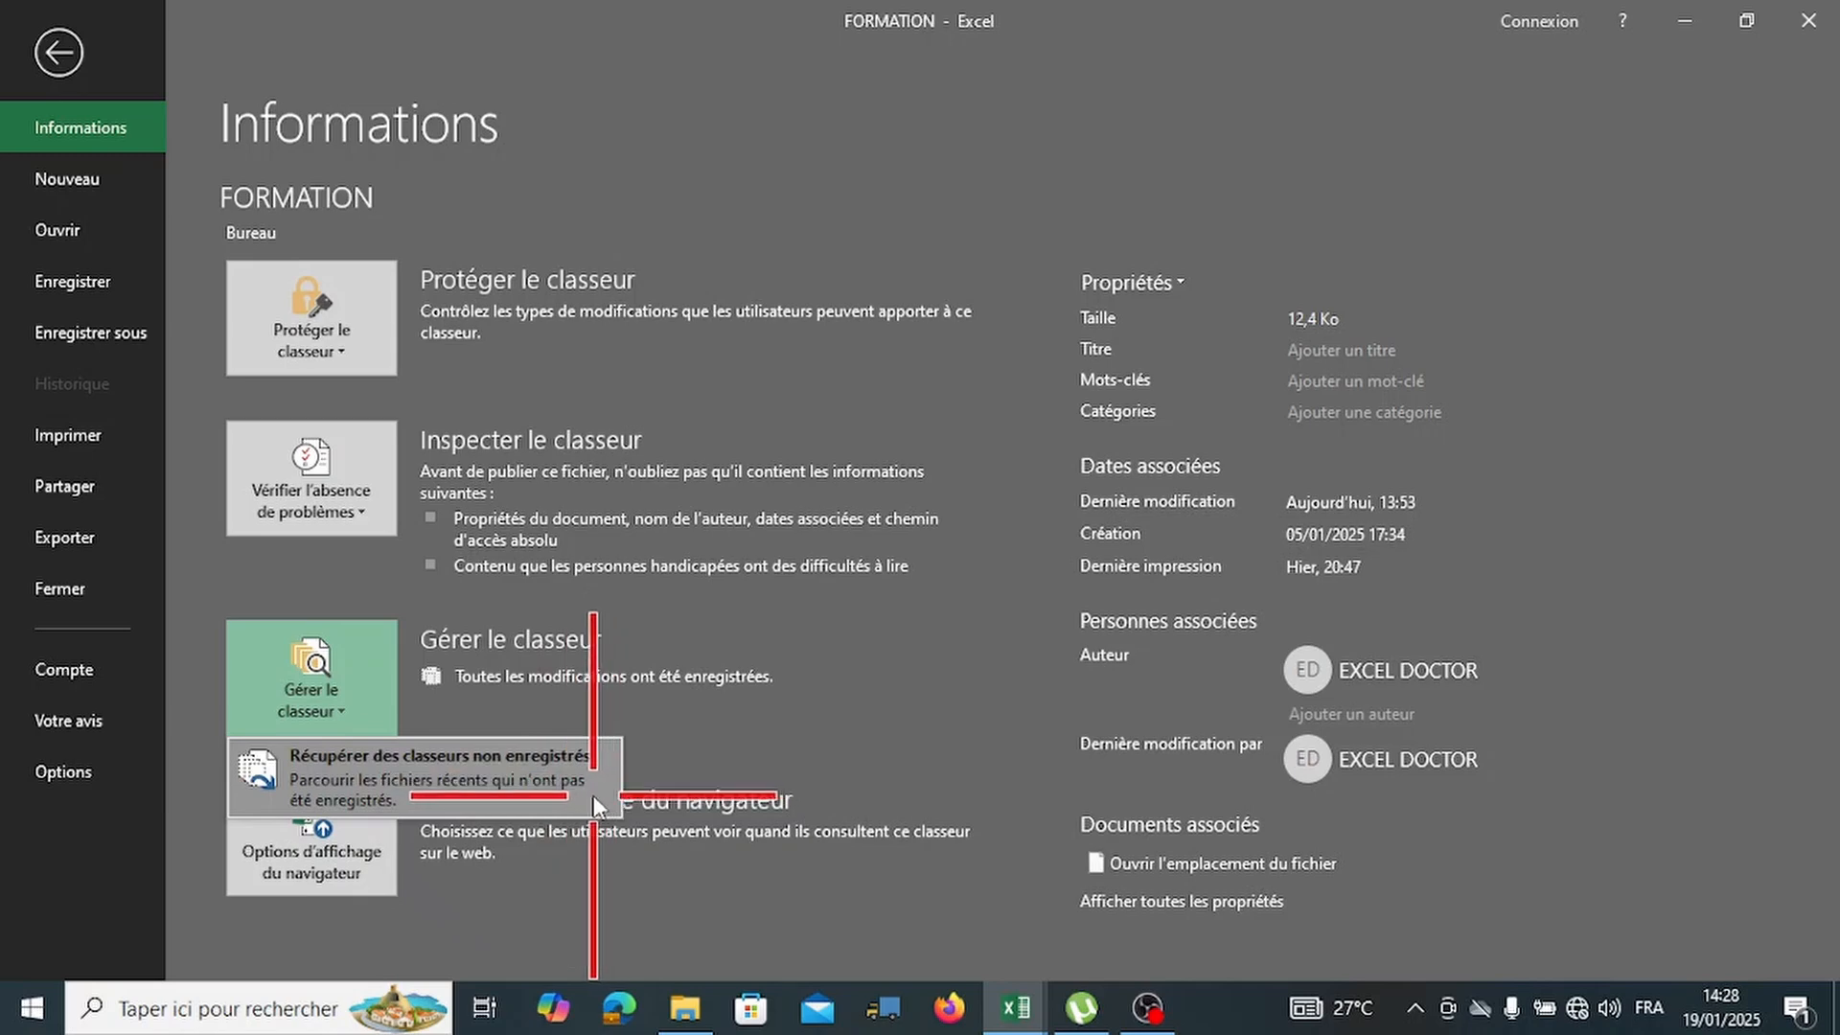
pyautogui.click(362, 678)
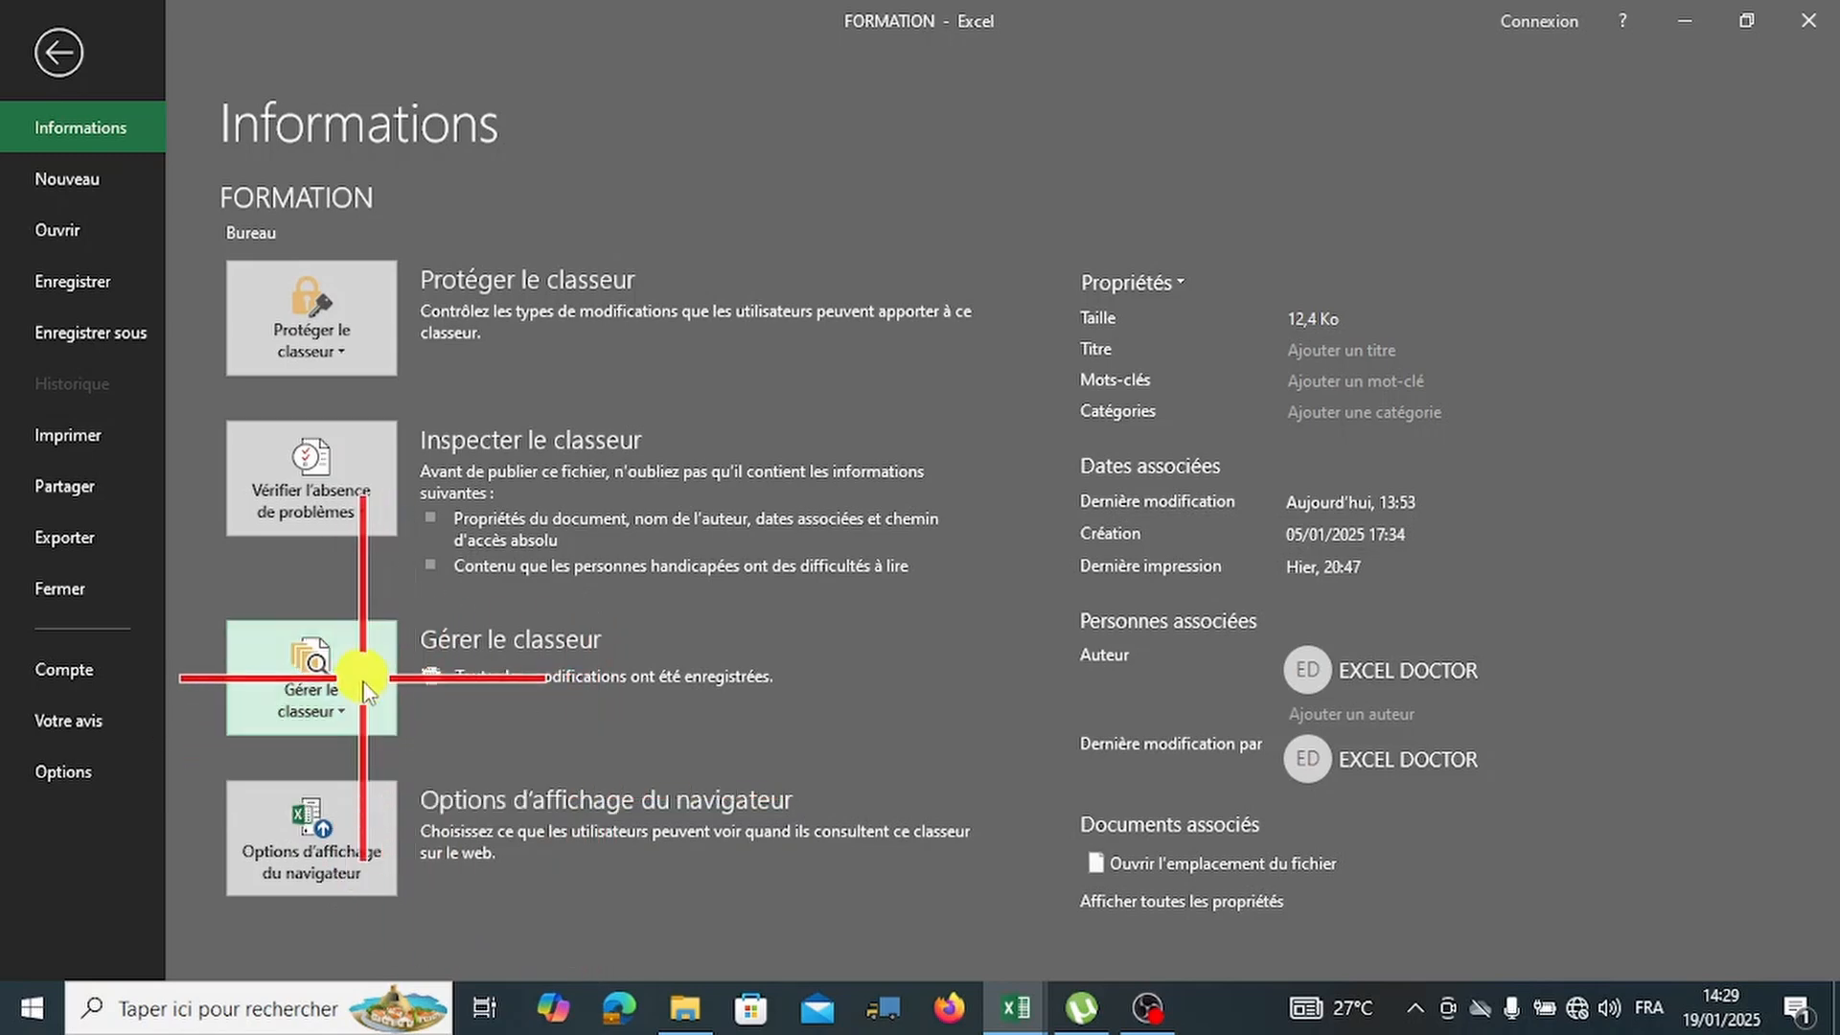
pyautogui.click(362, 678)
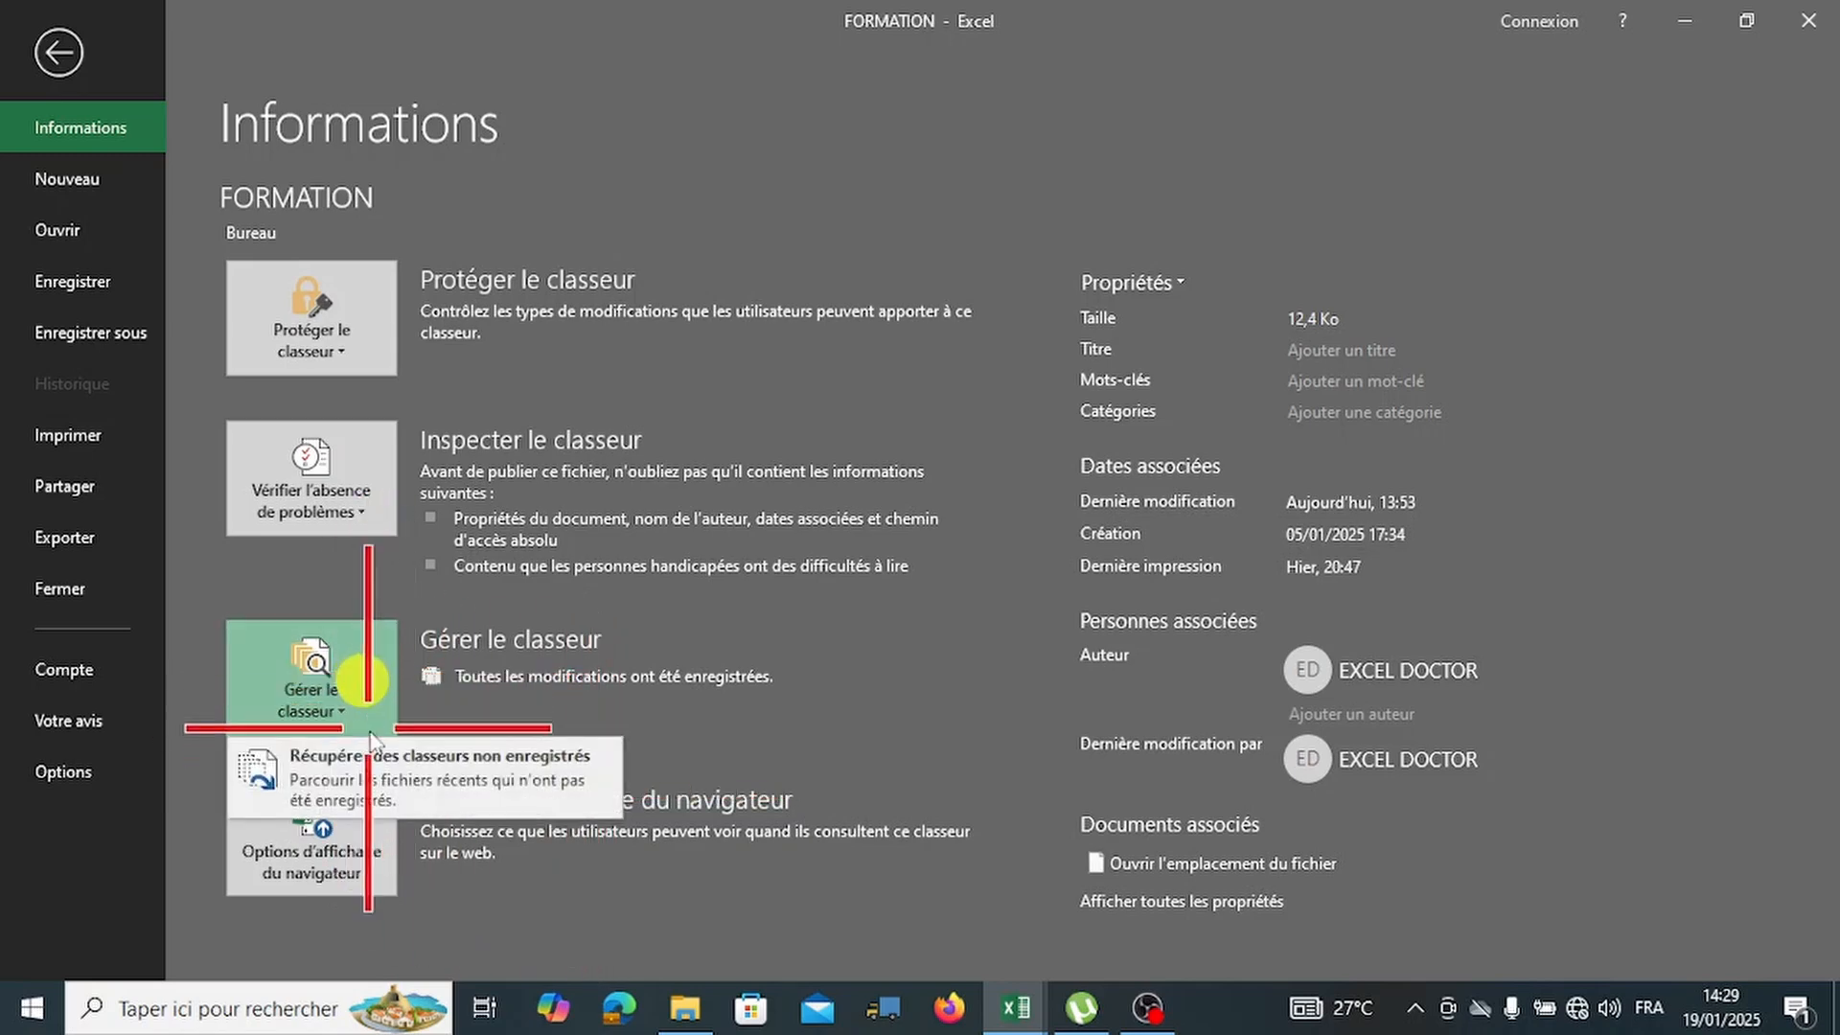
pyautogui.click(556, 906)
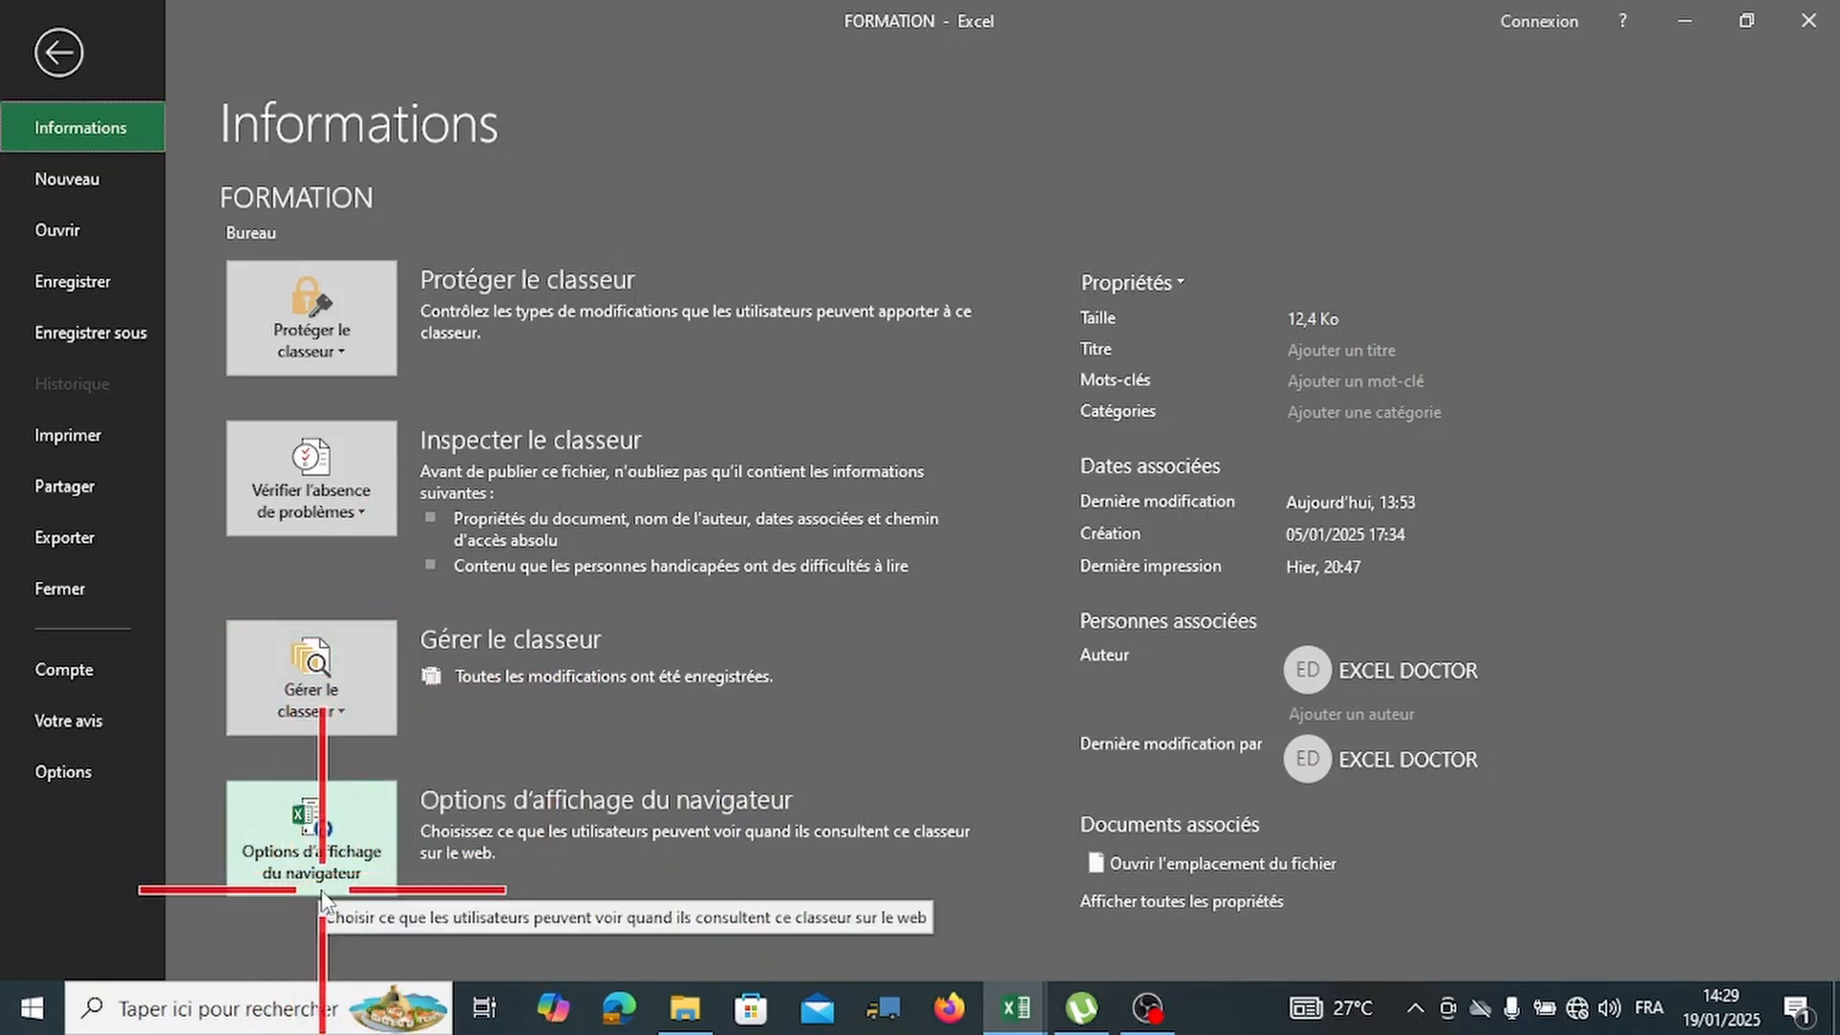
pyautogui.click(358, 852)
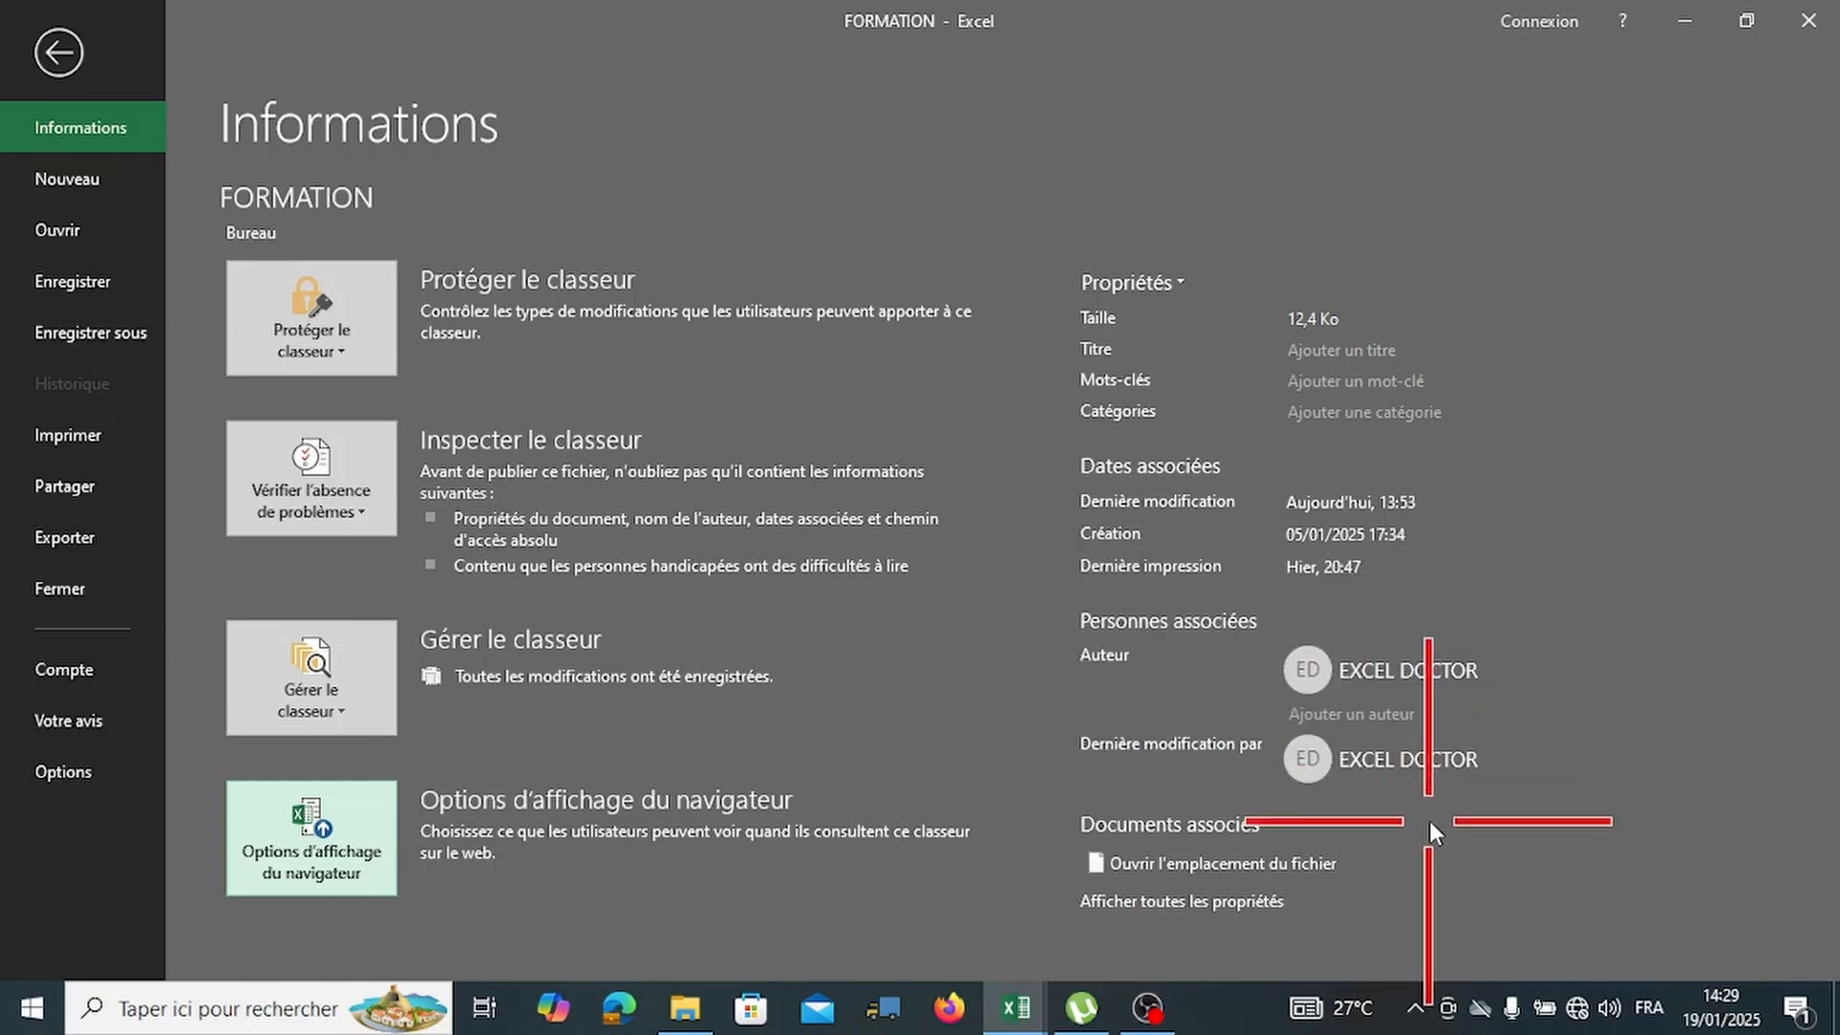
pyautogui.moveTo(1407, 785)
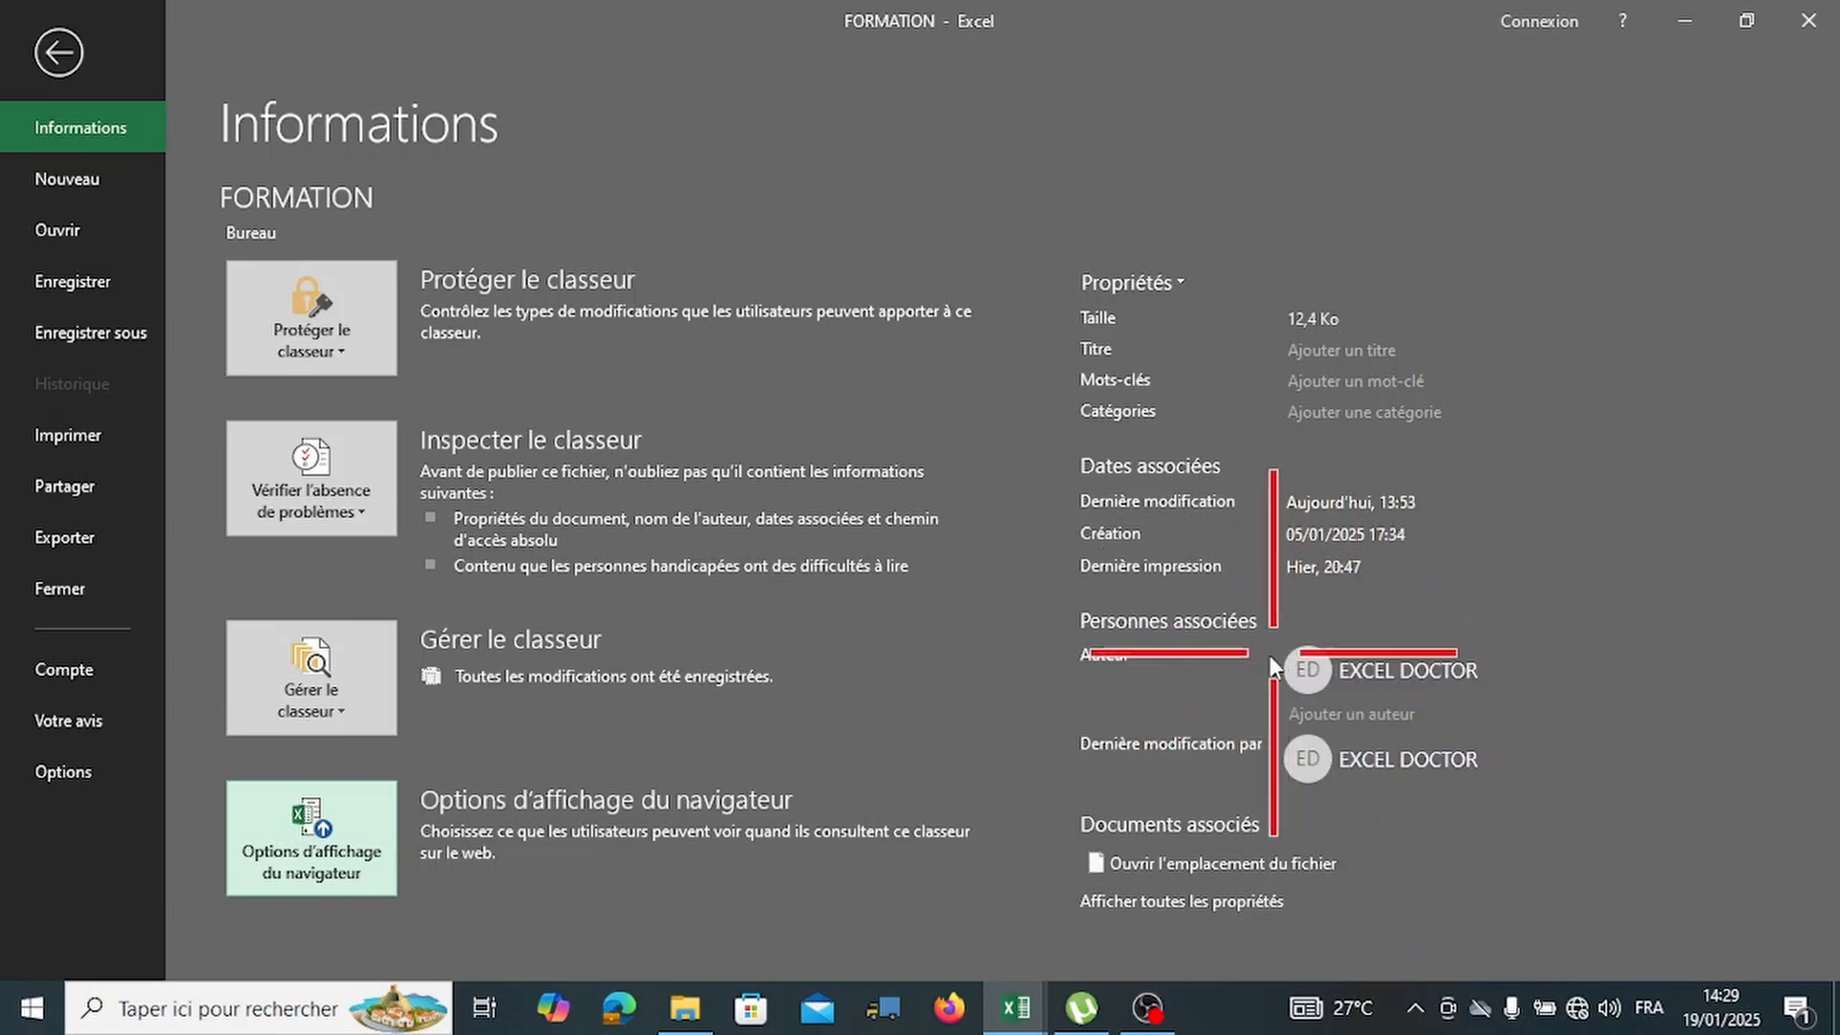
pyautogui.moveTo(1379, 676)
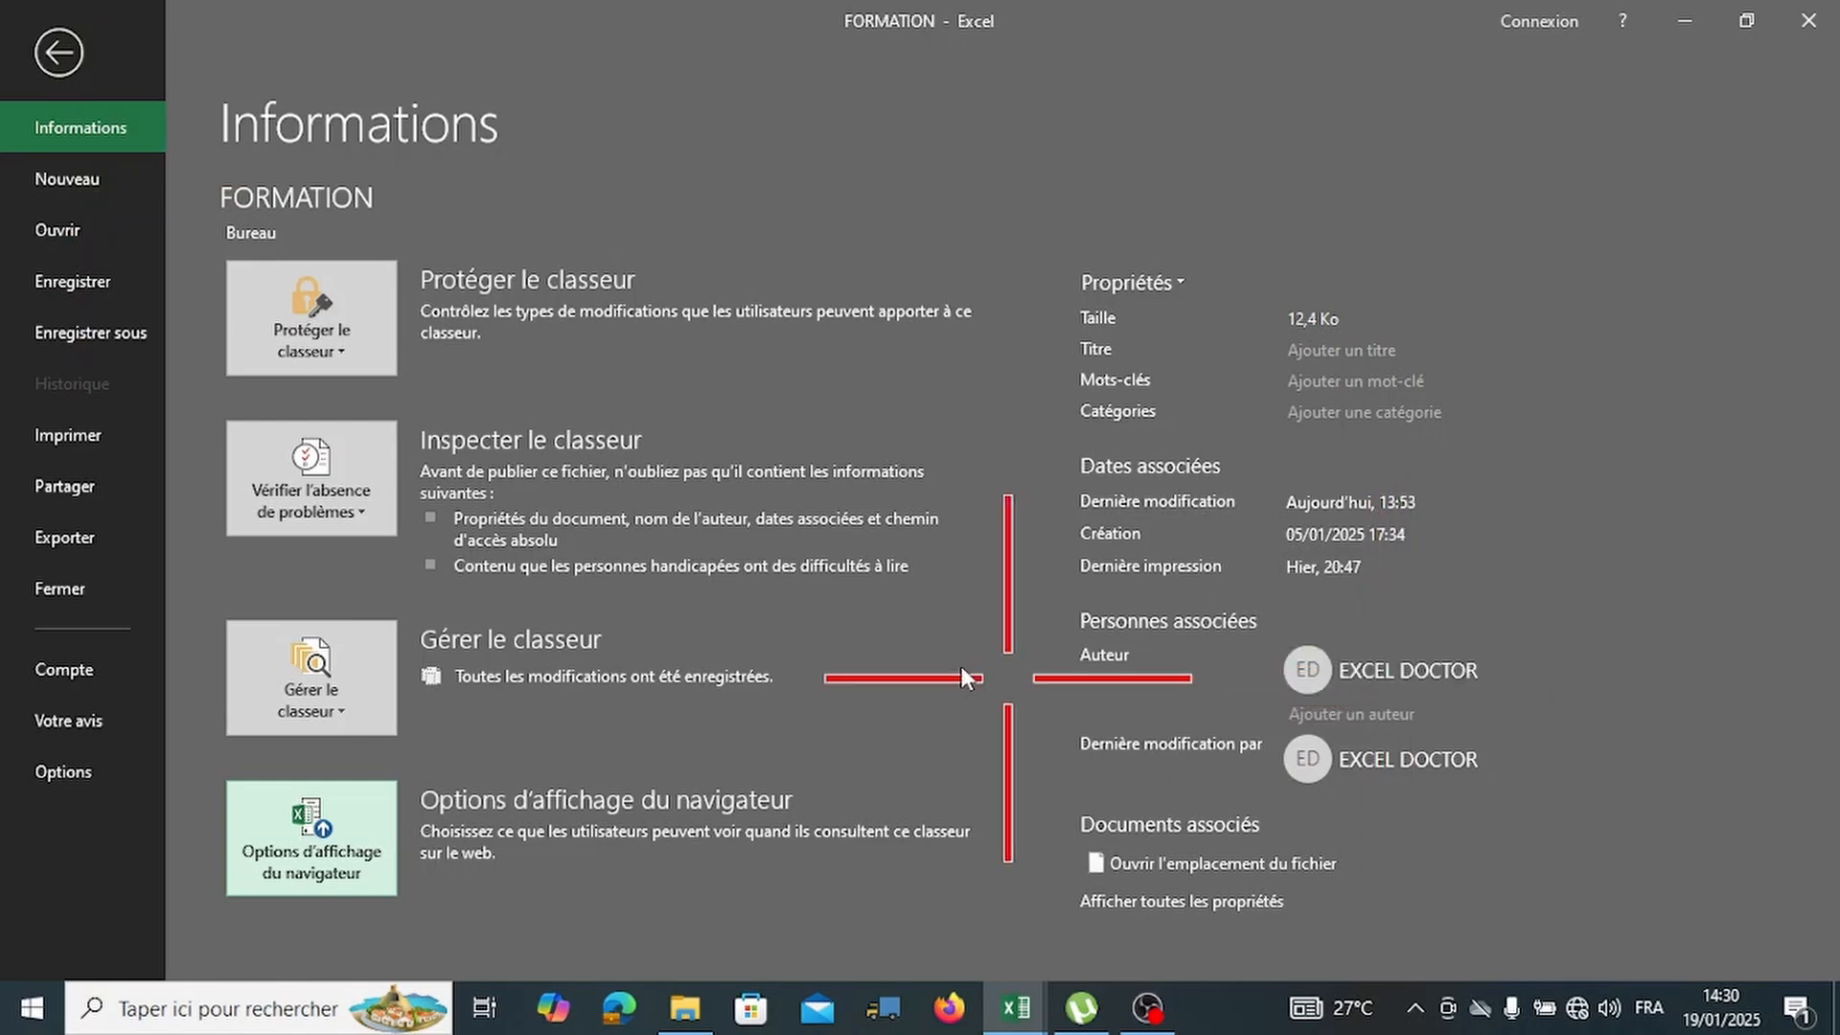
# Save FORMATION, then go to the Enregistrer sous page listing Ce PC locations.
pyautogui.click(69, 292)
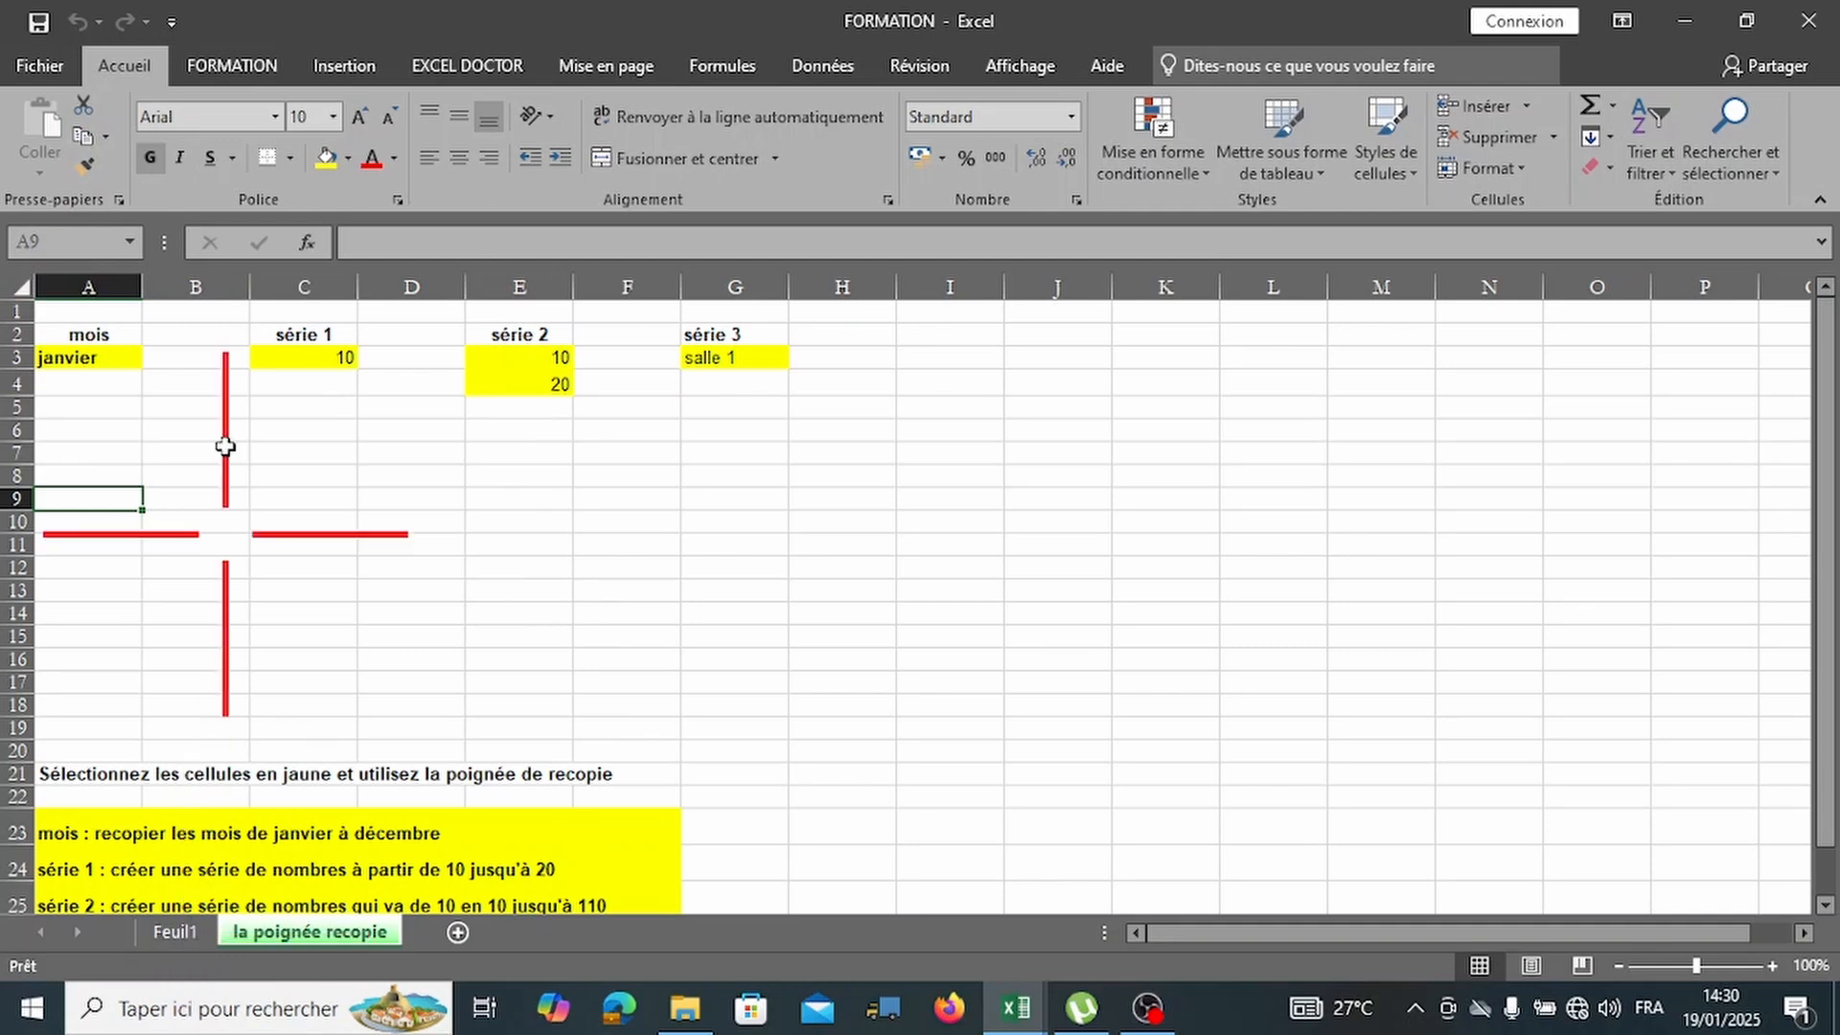
pyautogui.click(63, 65)
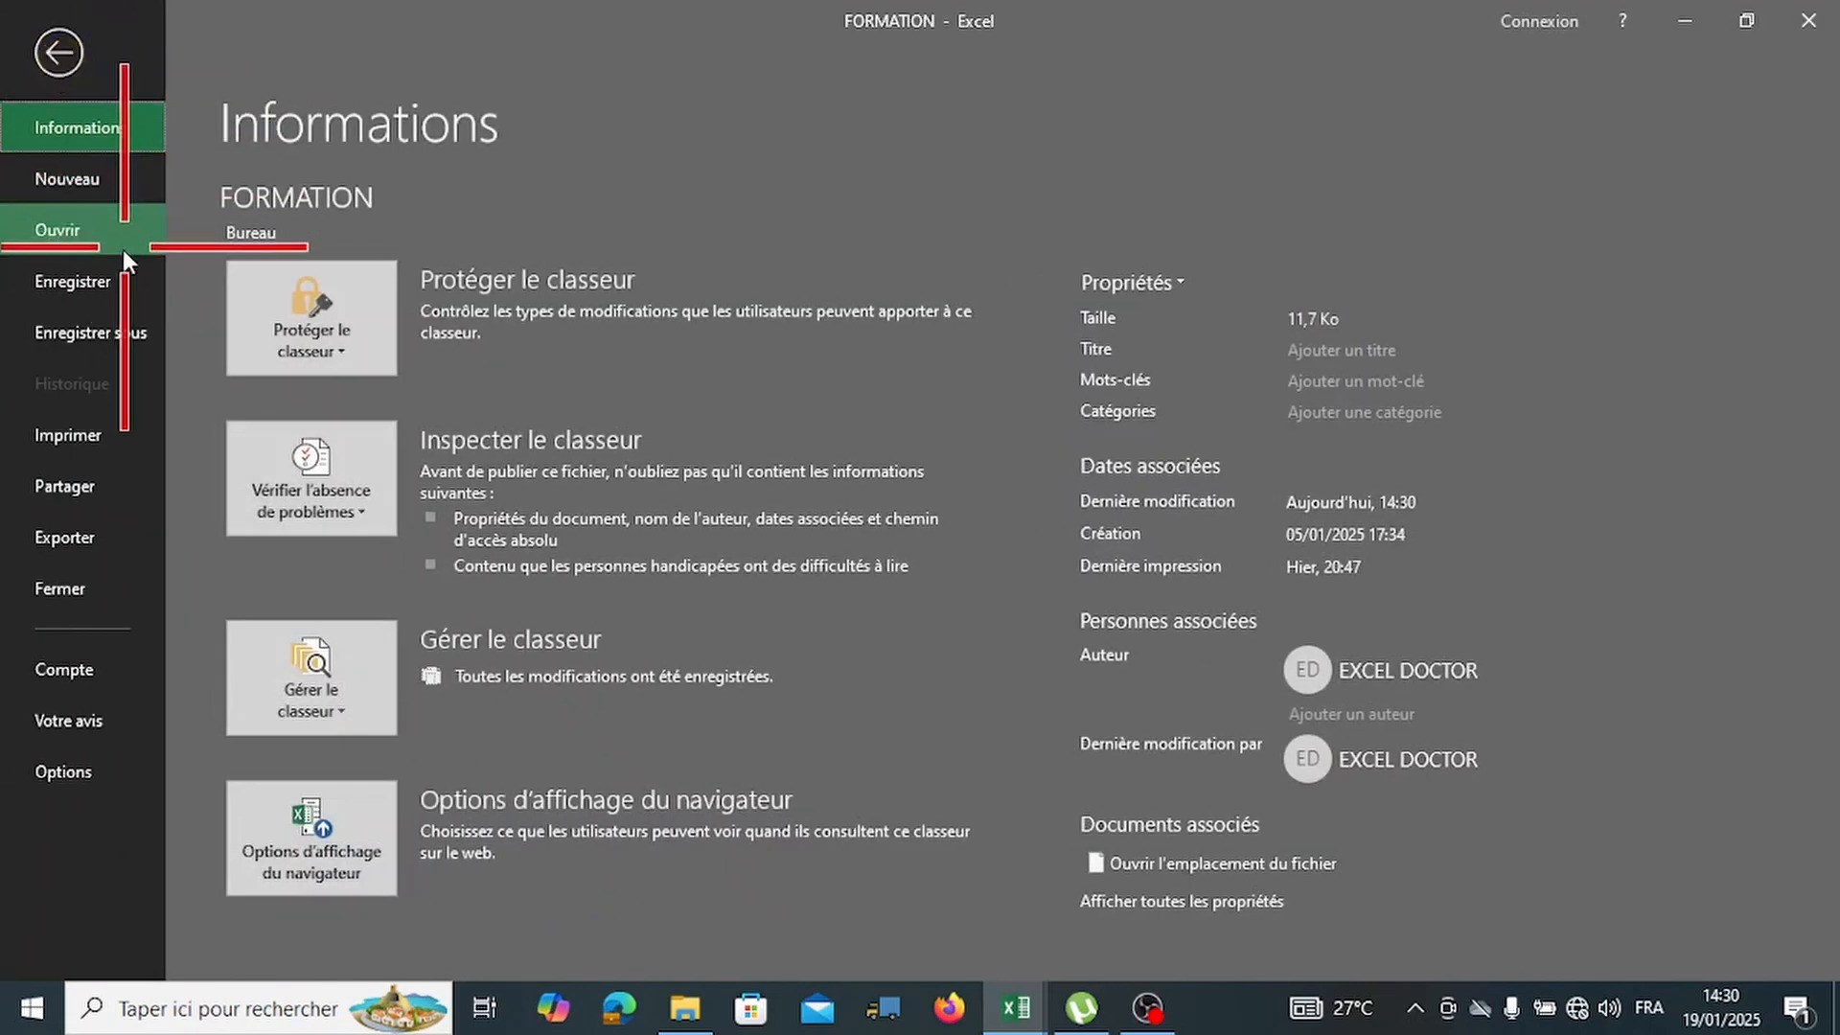
pyautogui.click(105, 334)
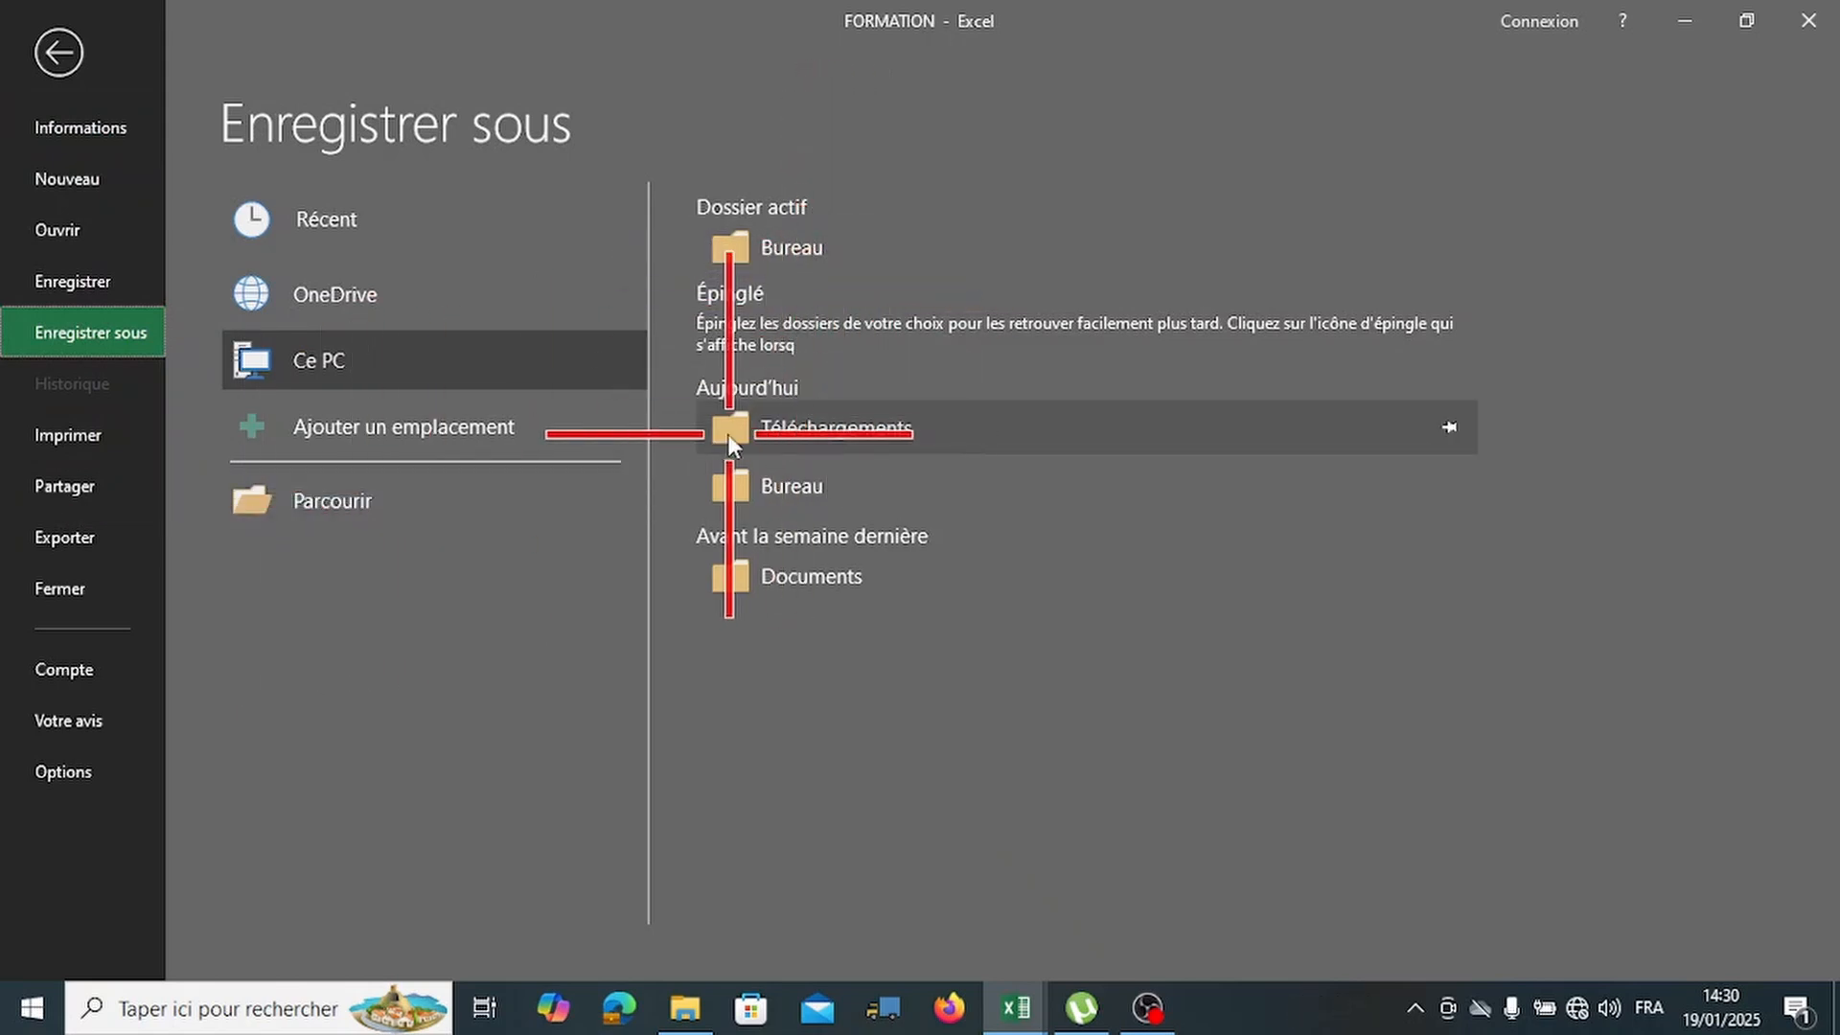
# Set the save location to Documents, keeping the Classeur Excel file type.
pyautogui.click(776, 578)
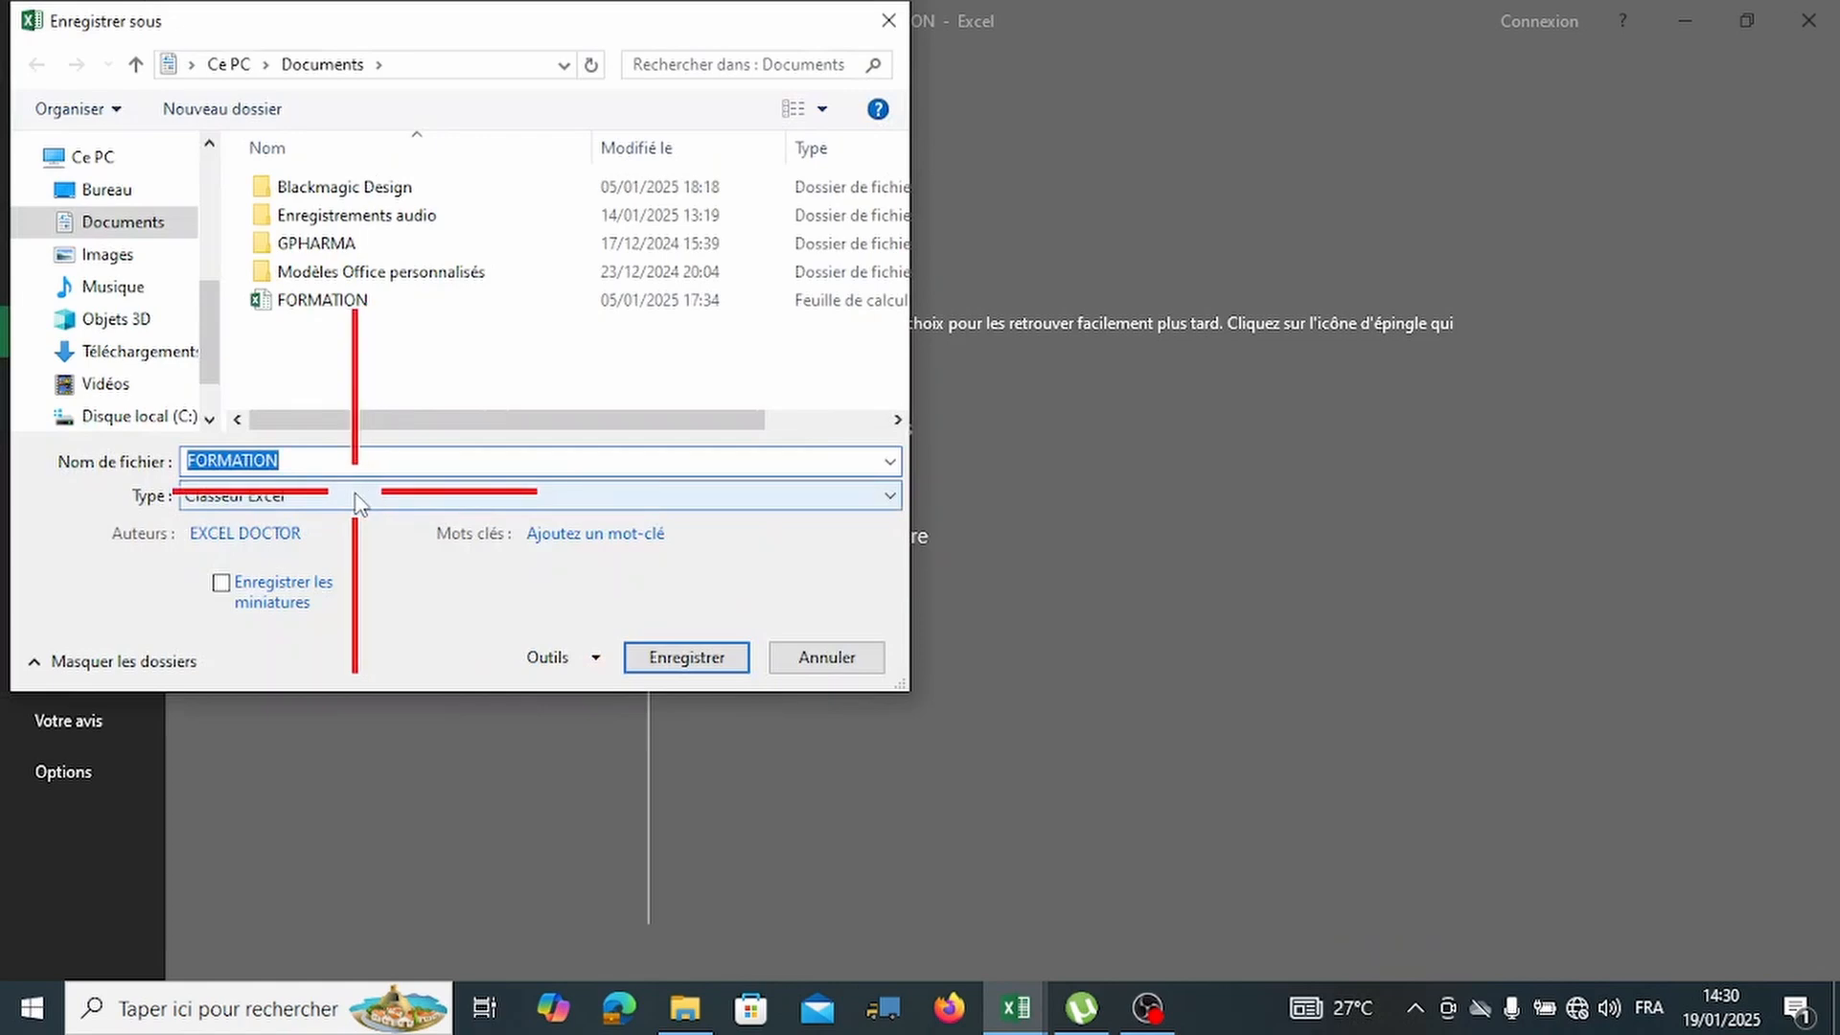
pyautogui.click(367, 497)
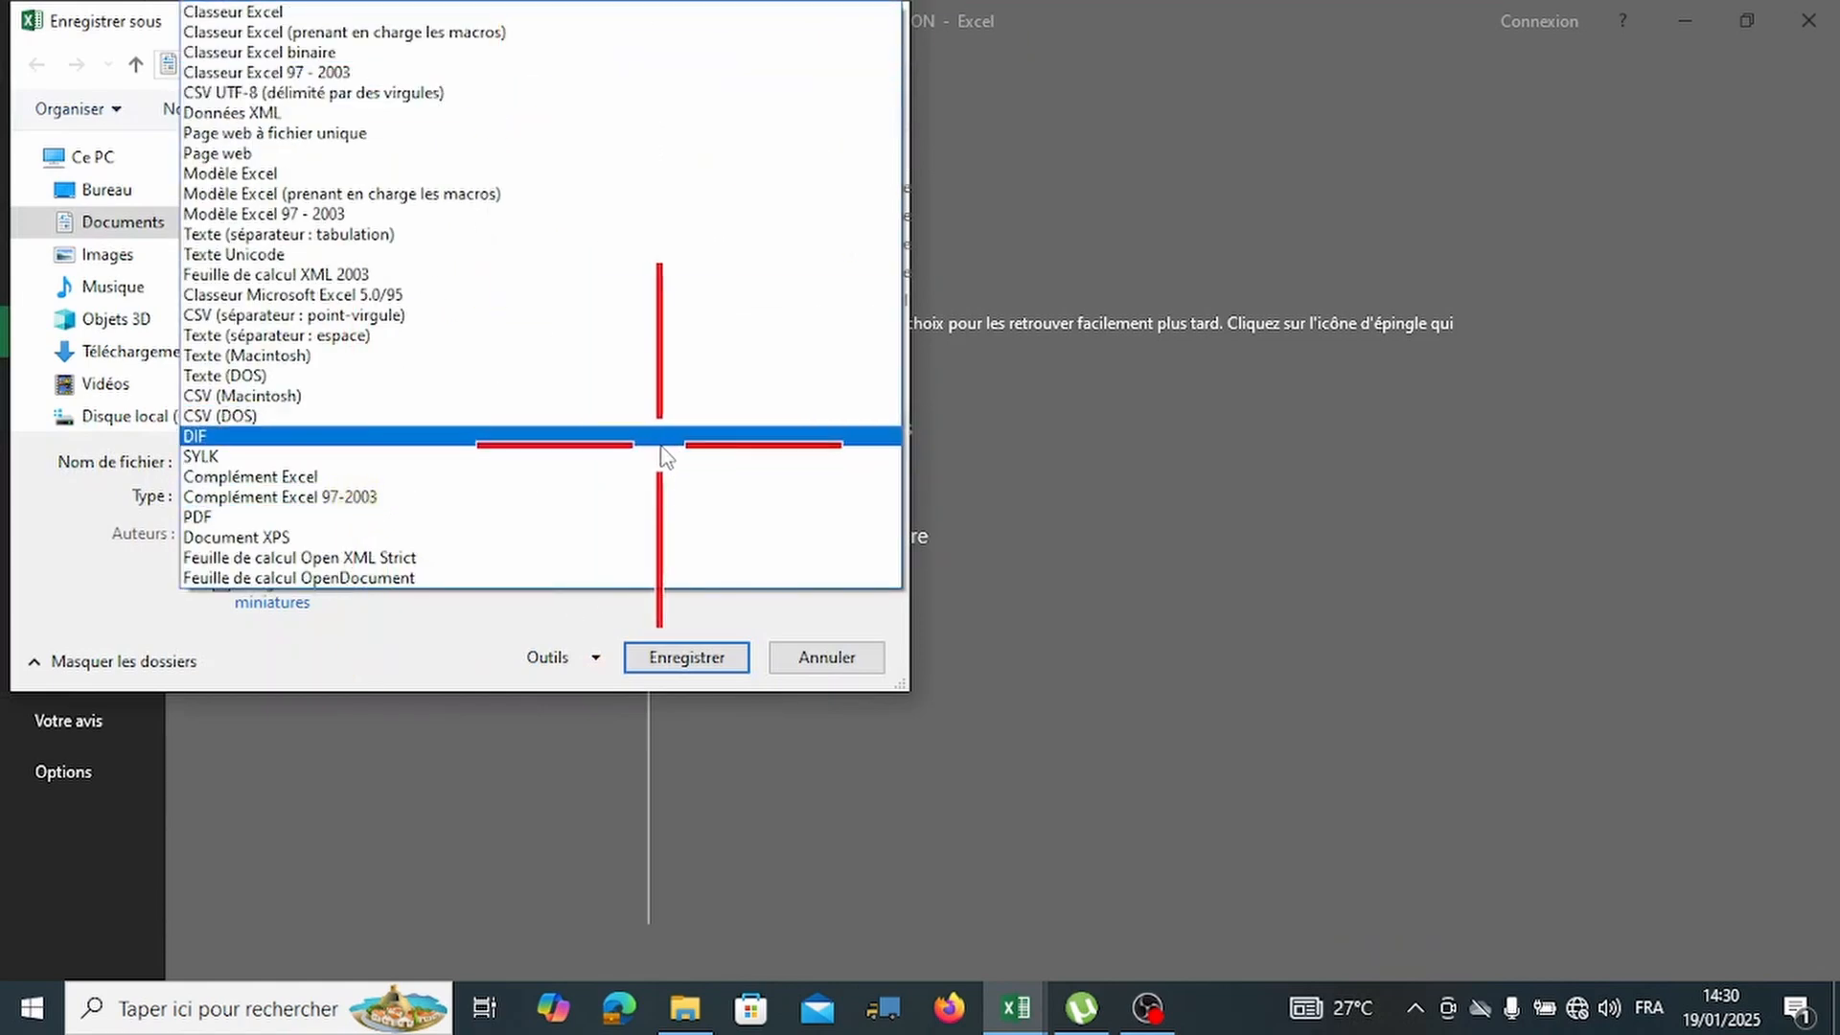
pyautogui.click(814, 664)
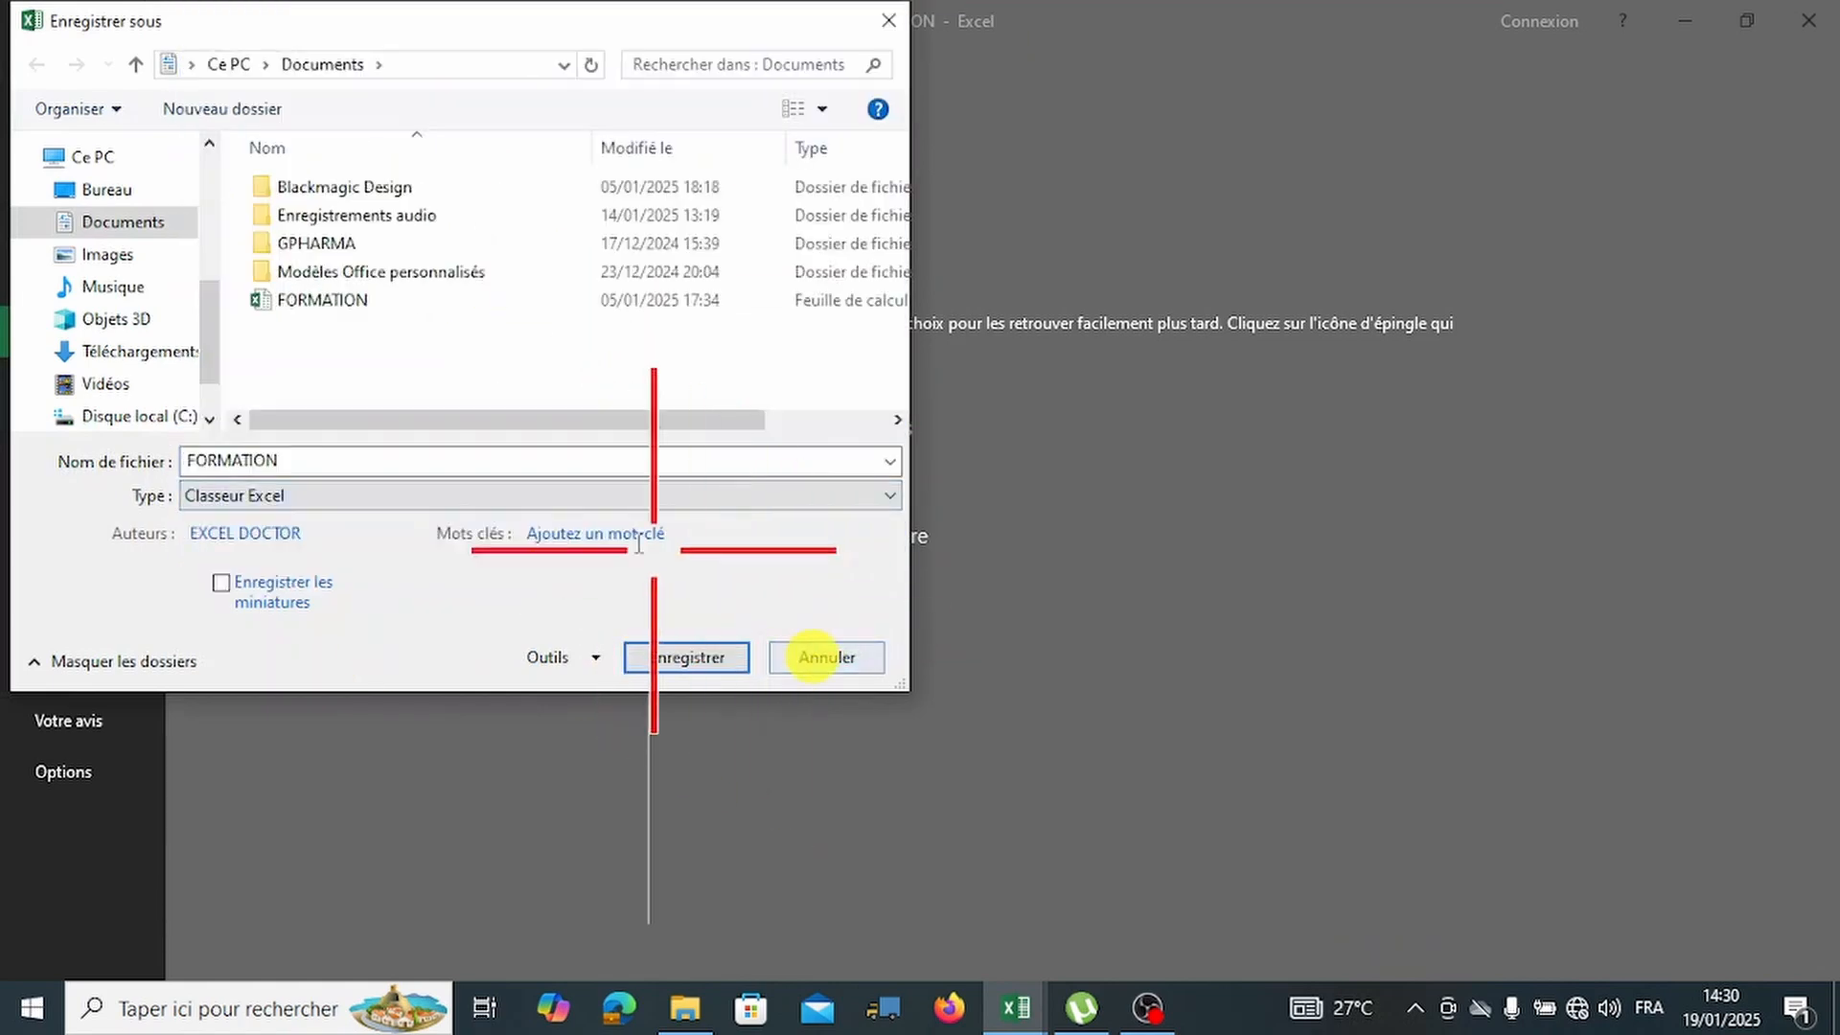
# Name the file 'FORMATION 2' and move the save dialog down and right.
pyautogui.click(685, 459)
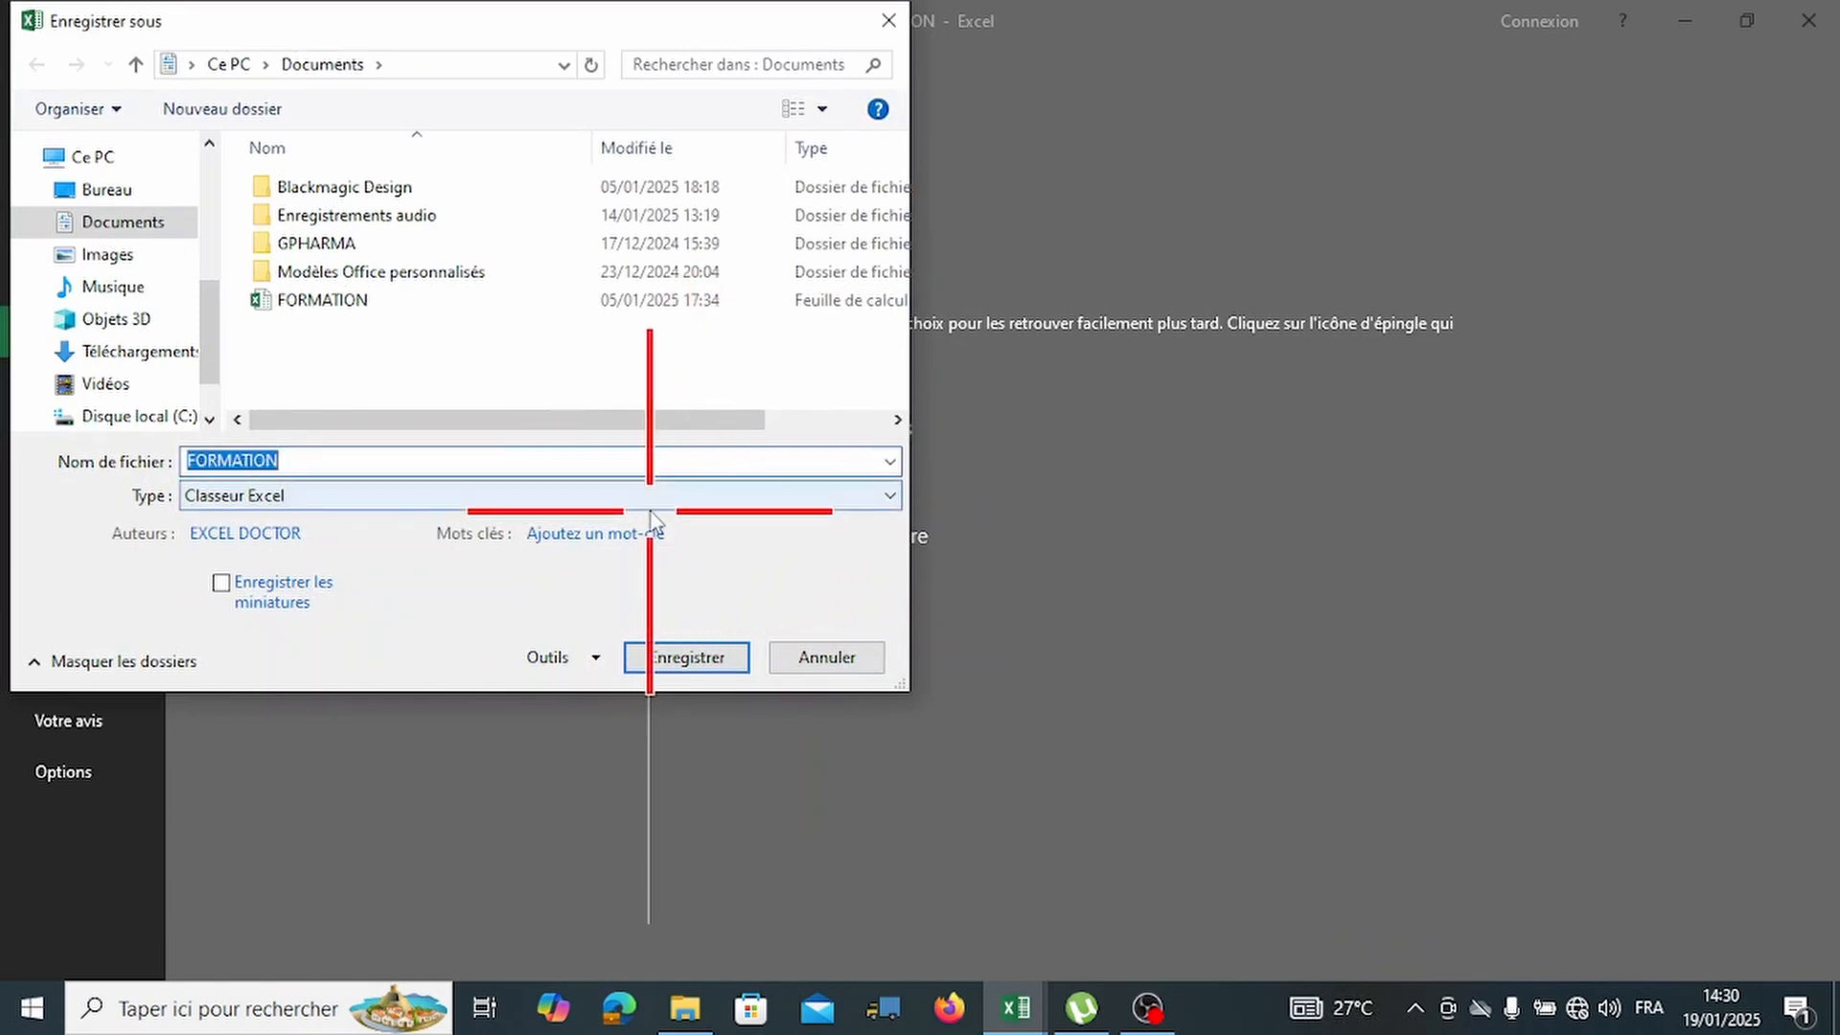
pyautogui.write('f')
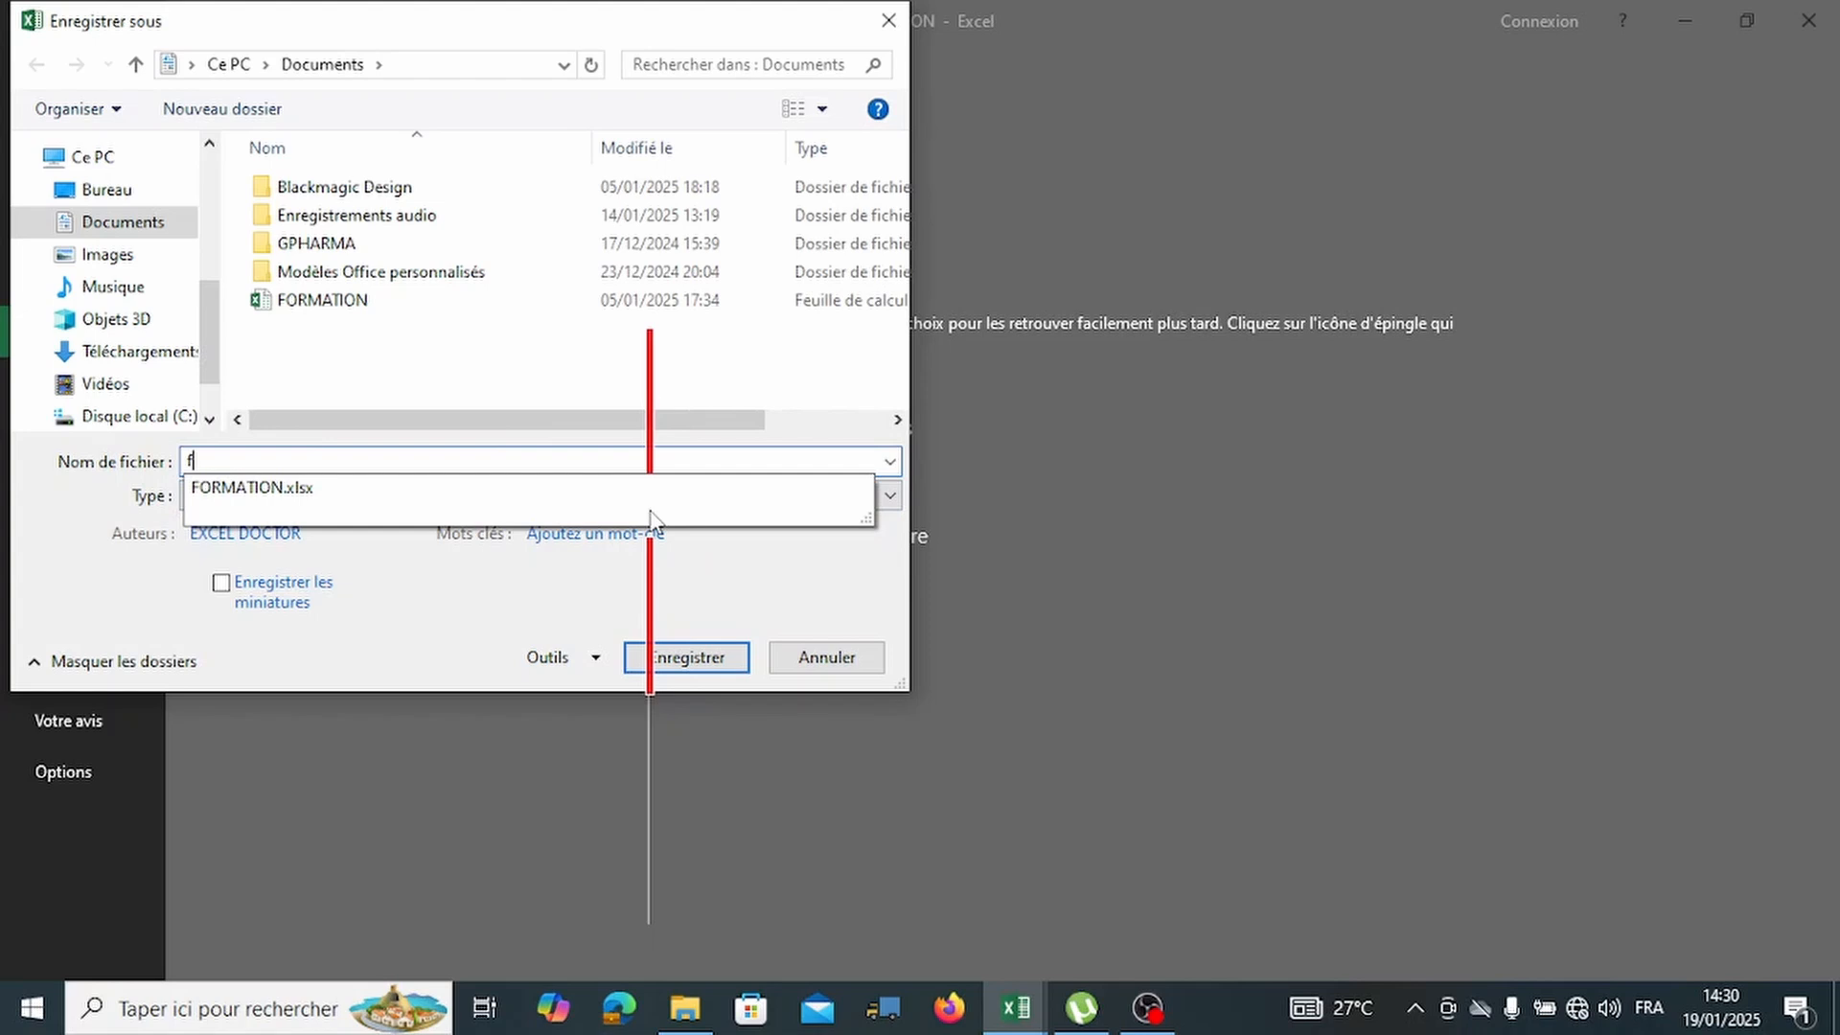
pyautogui.press('BackSpace')
pyautogui.write('FORMATION 2')
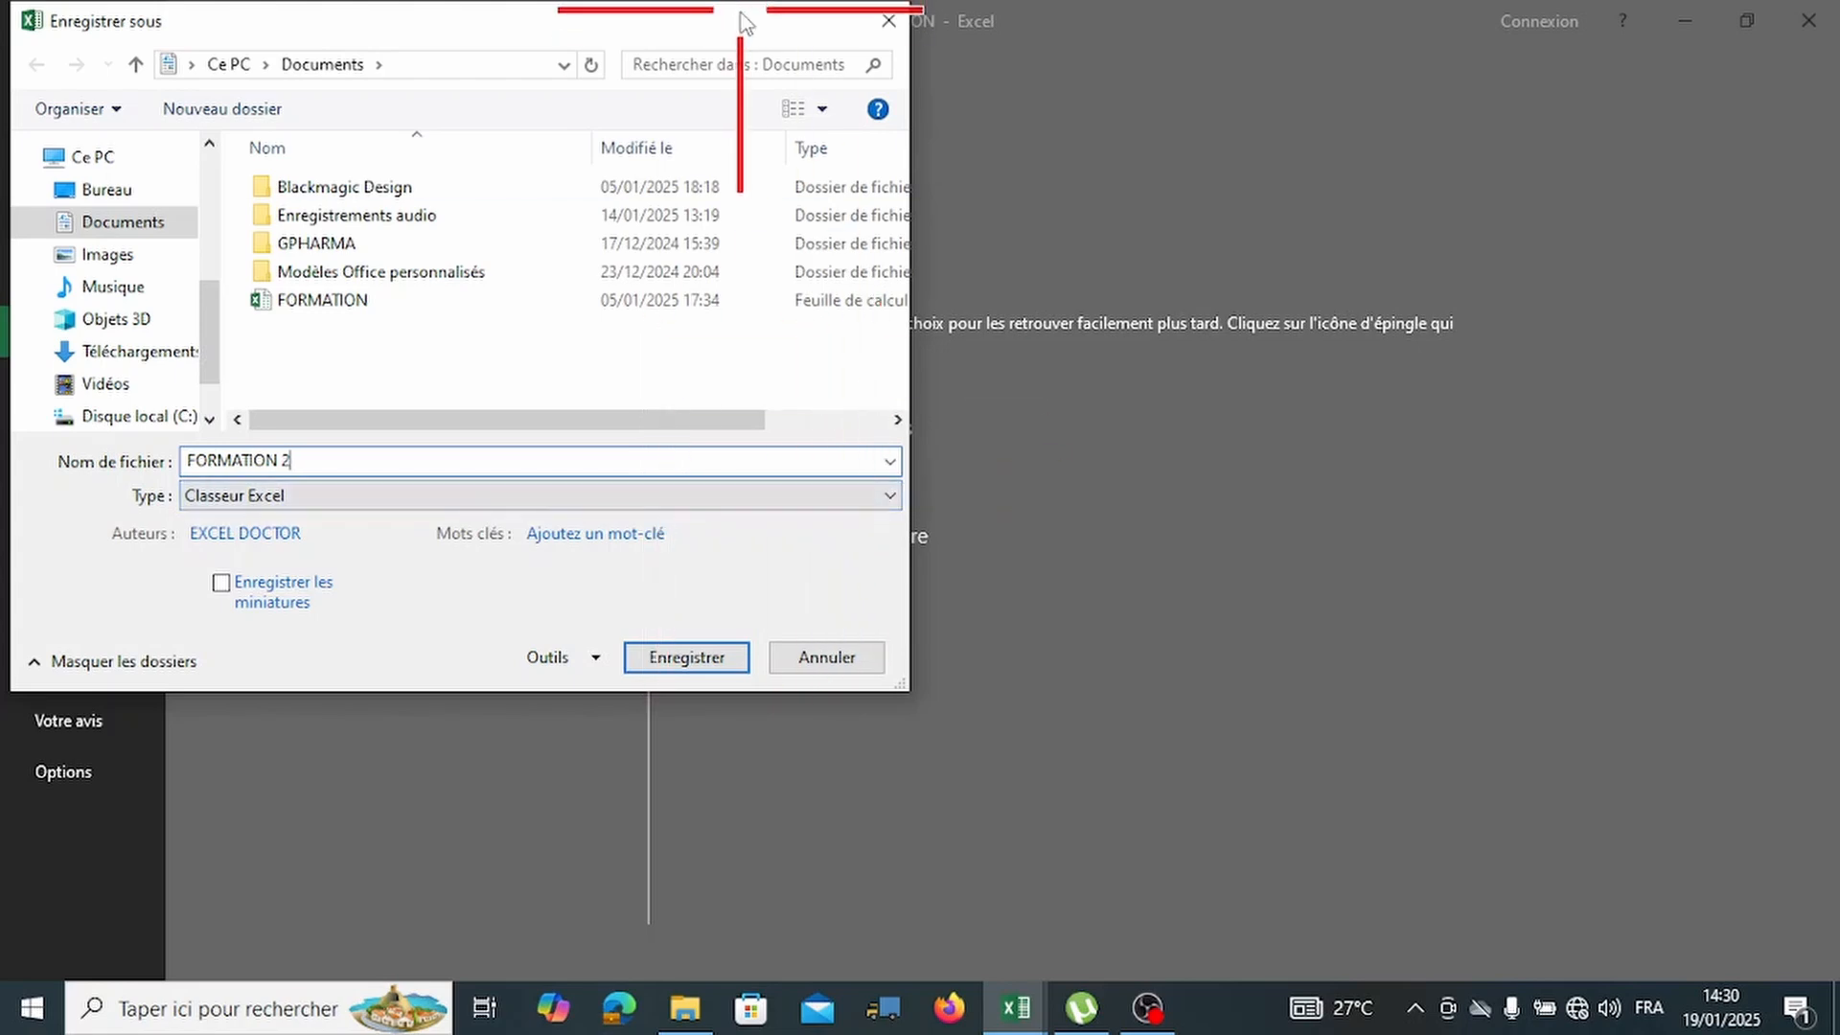
pyautogui.moveTo(739, 13); pyautogui.dragTo(822, 91)
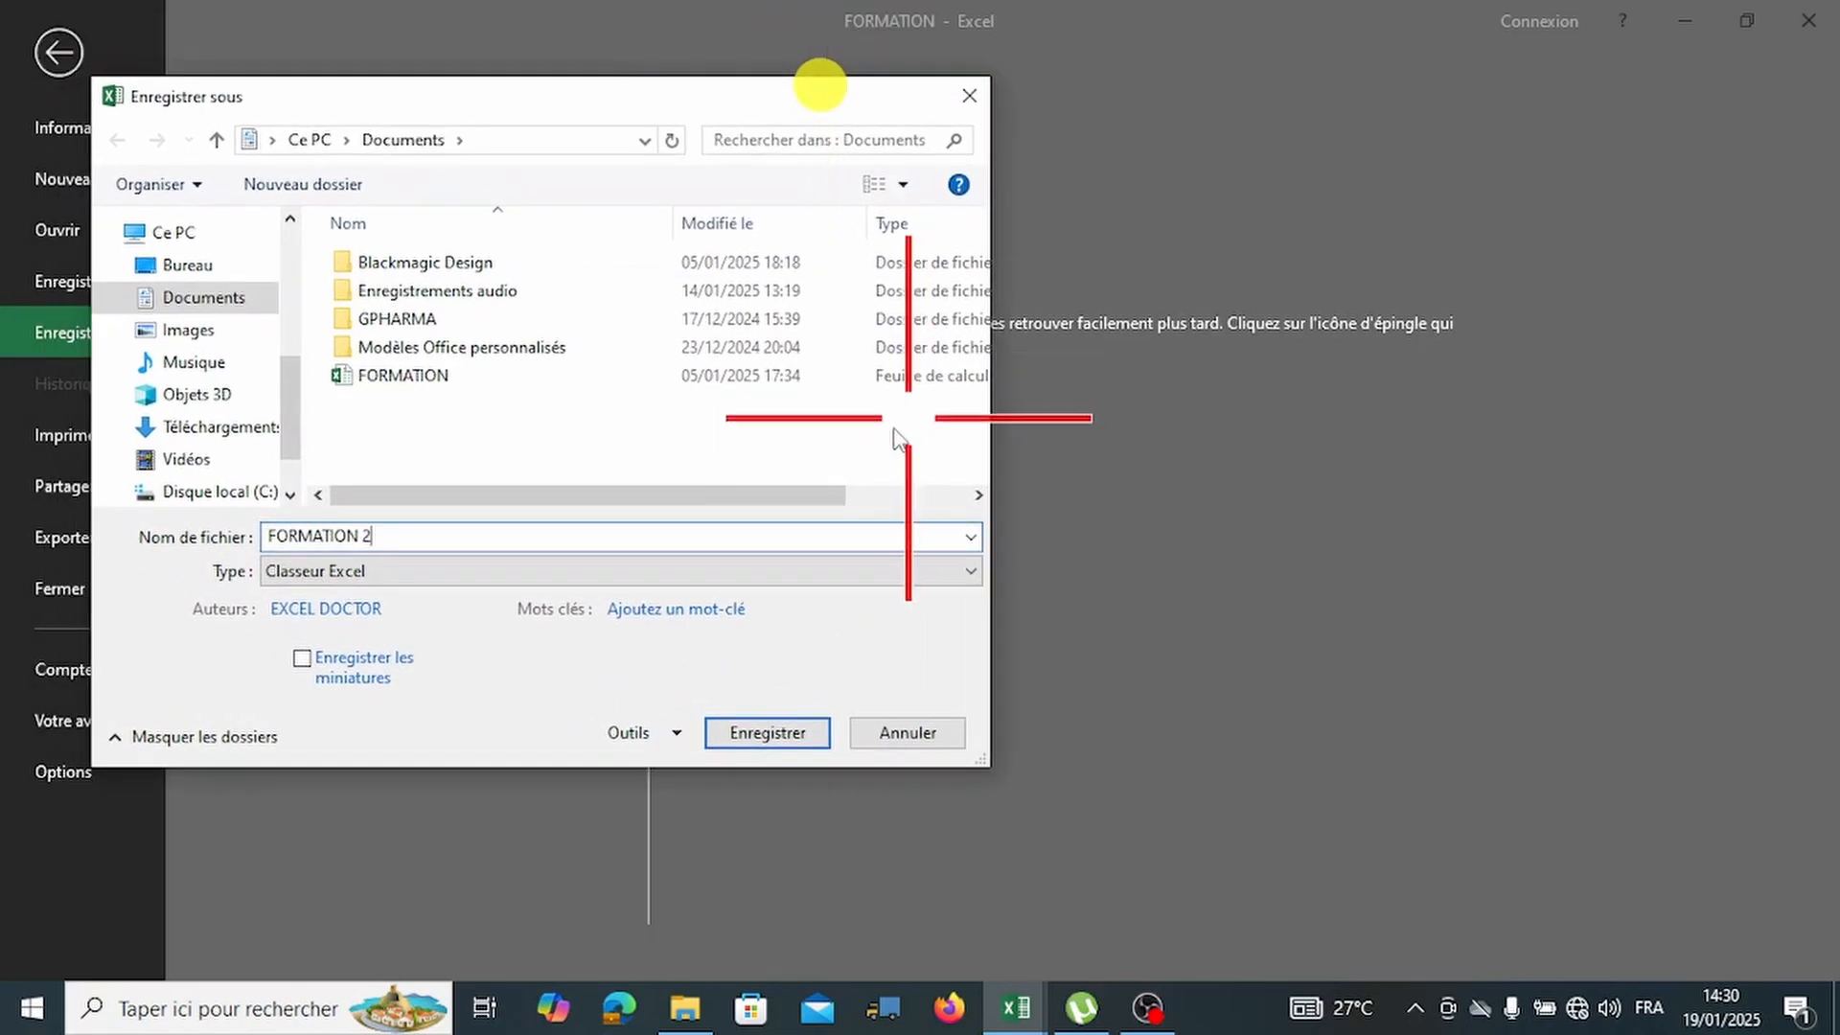
# Try the save format as macro-enabled workbook, then plain Excel workbook, then macro-enabled again.
pyautogui.click(423, 575)
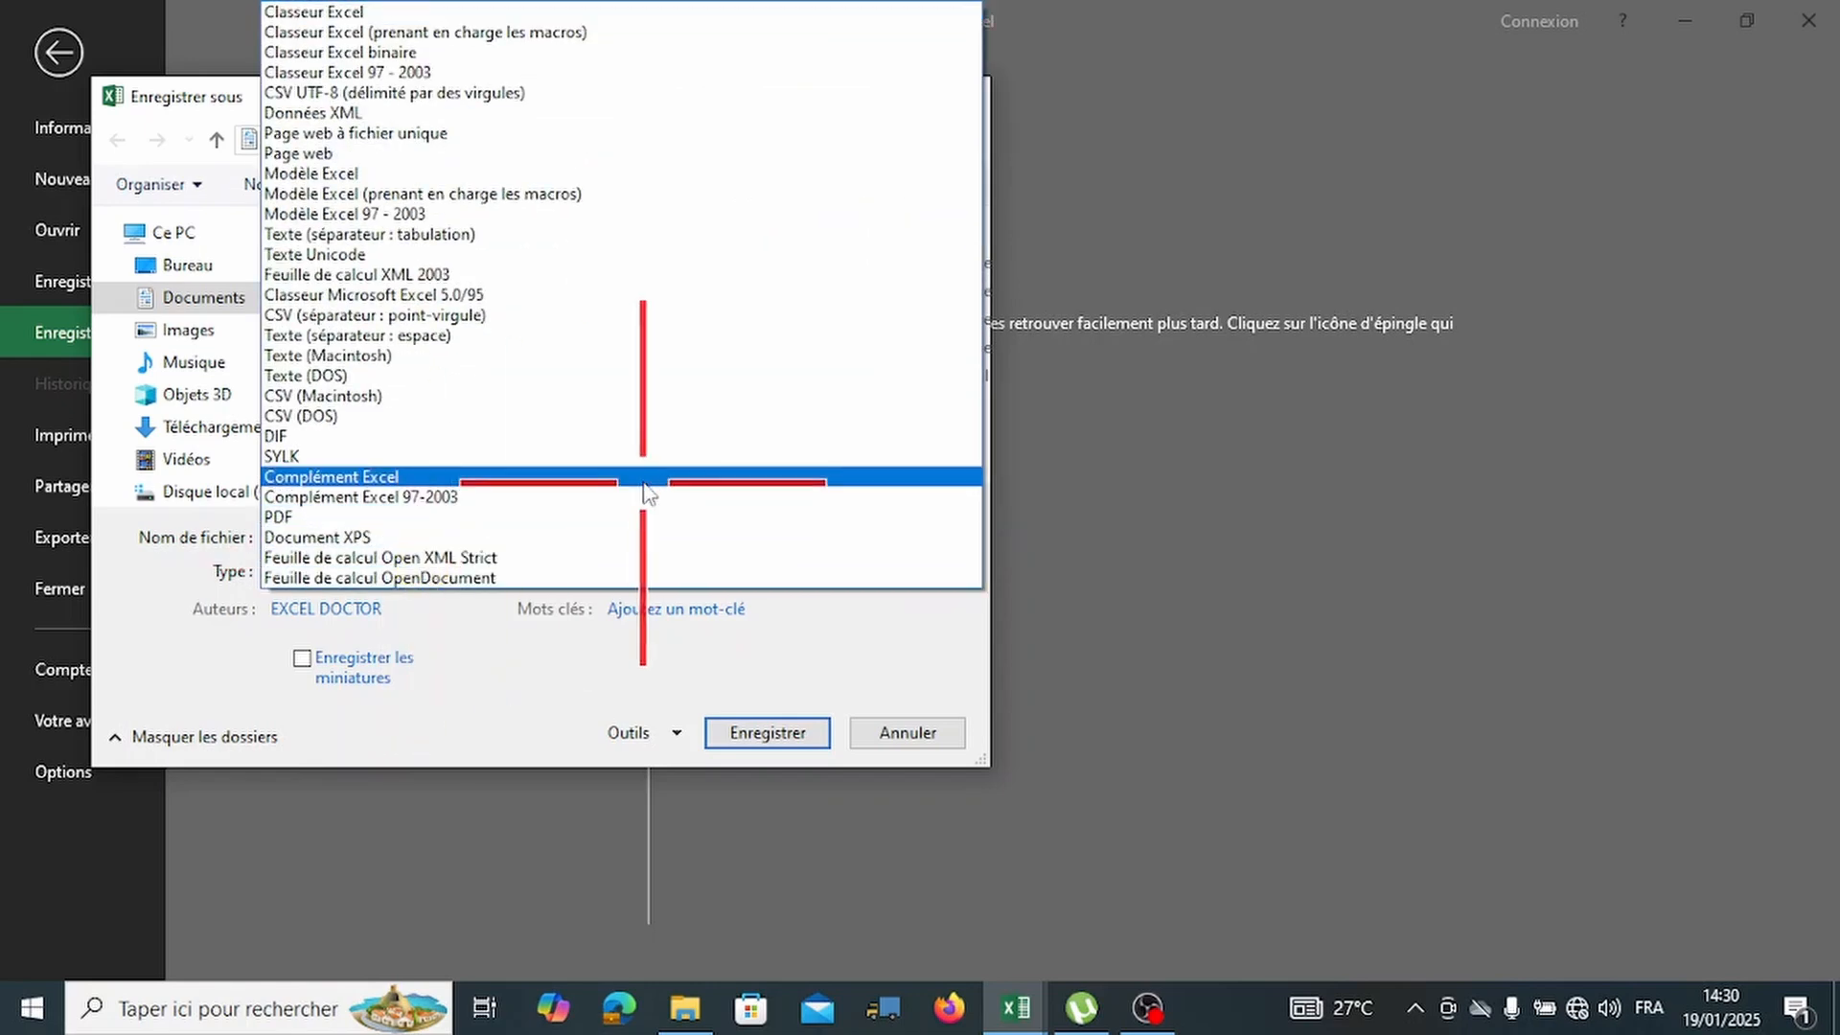
pyautogui.click(620, 32)
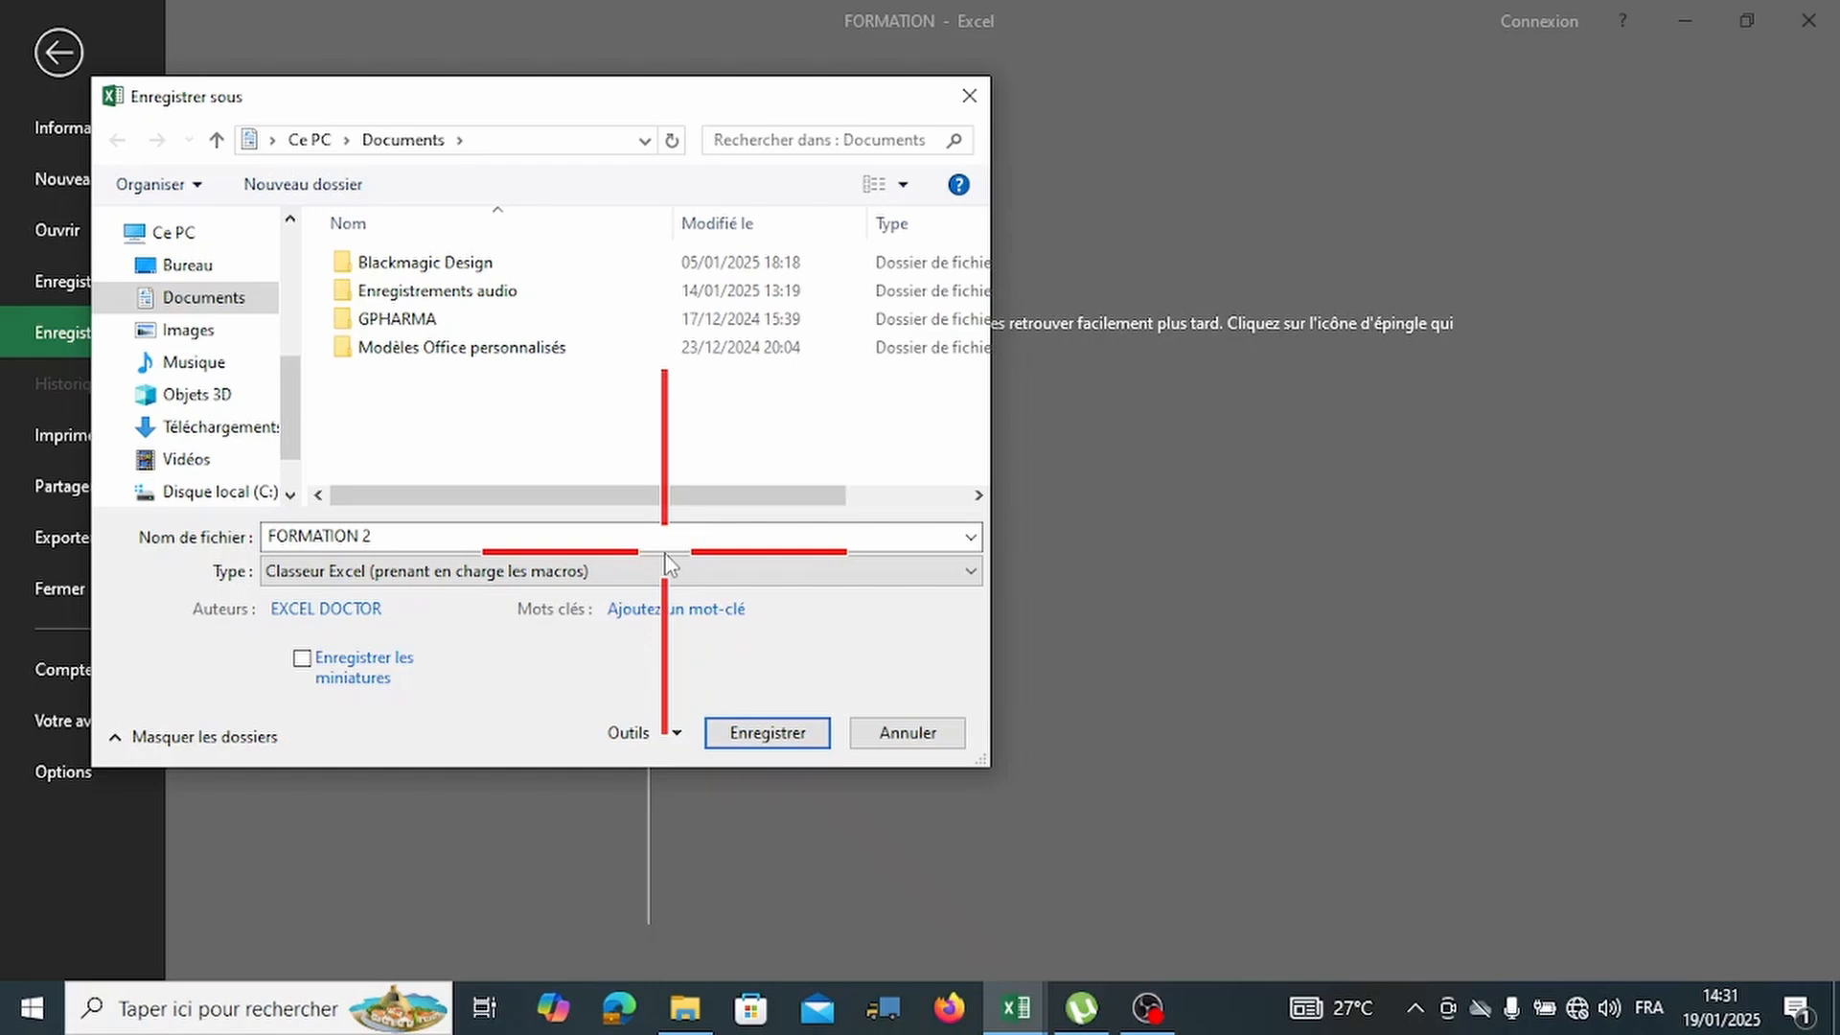
pyautogui.click(667, 570)
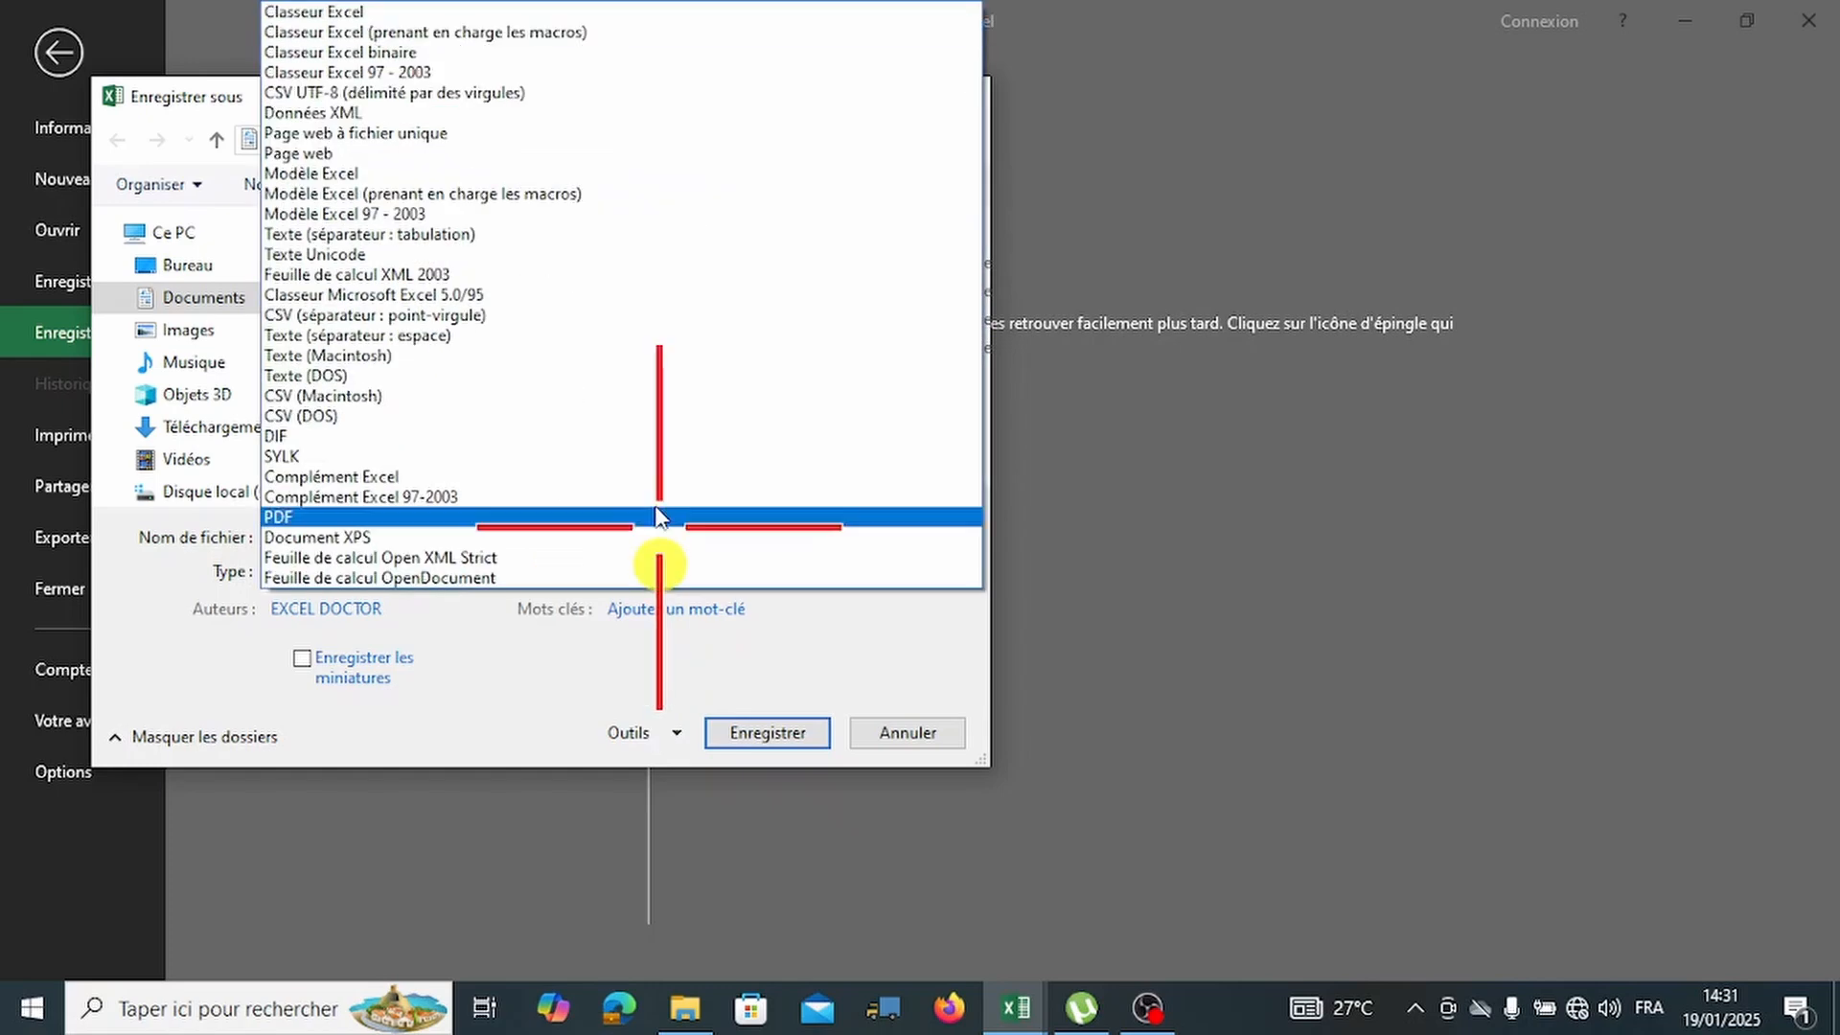
pyautogui.click(421, 36)
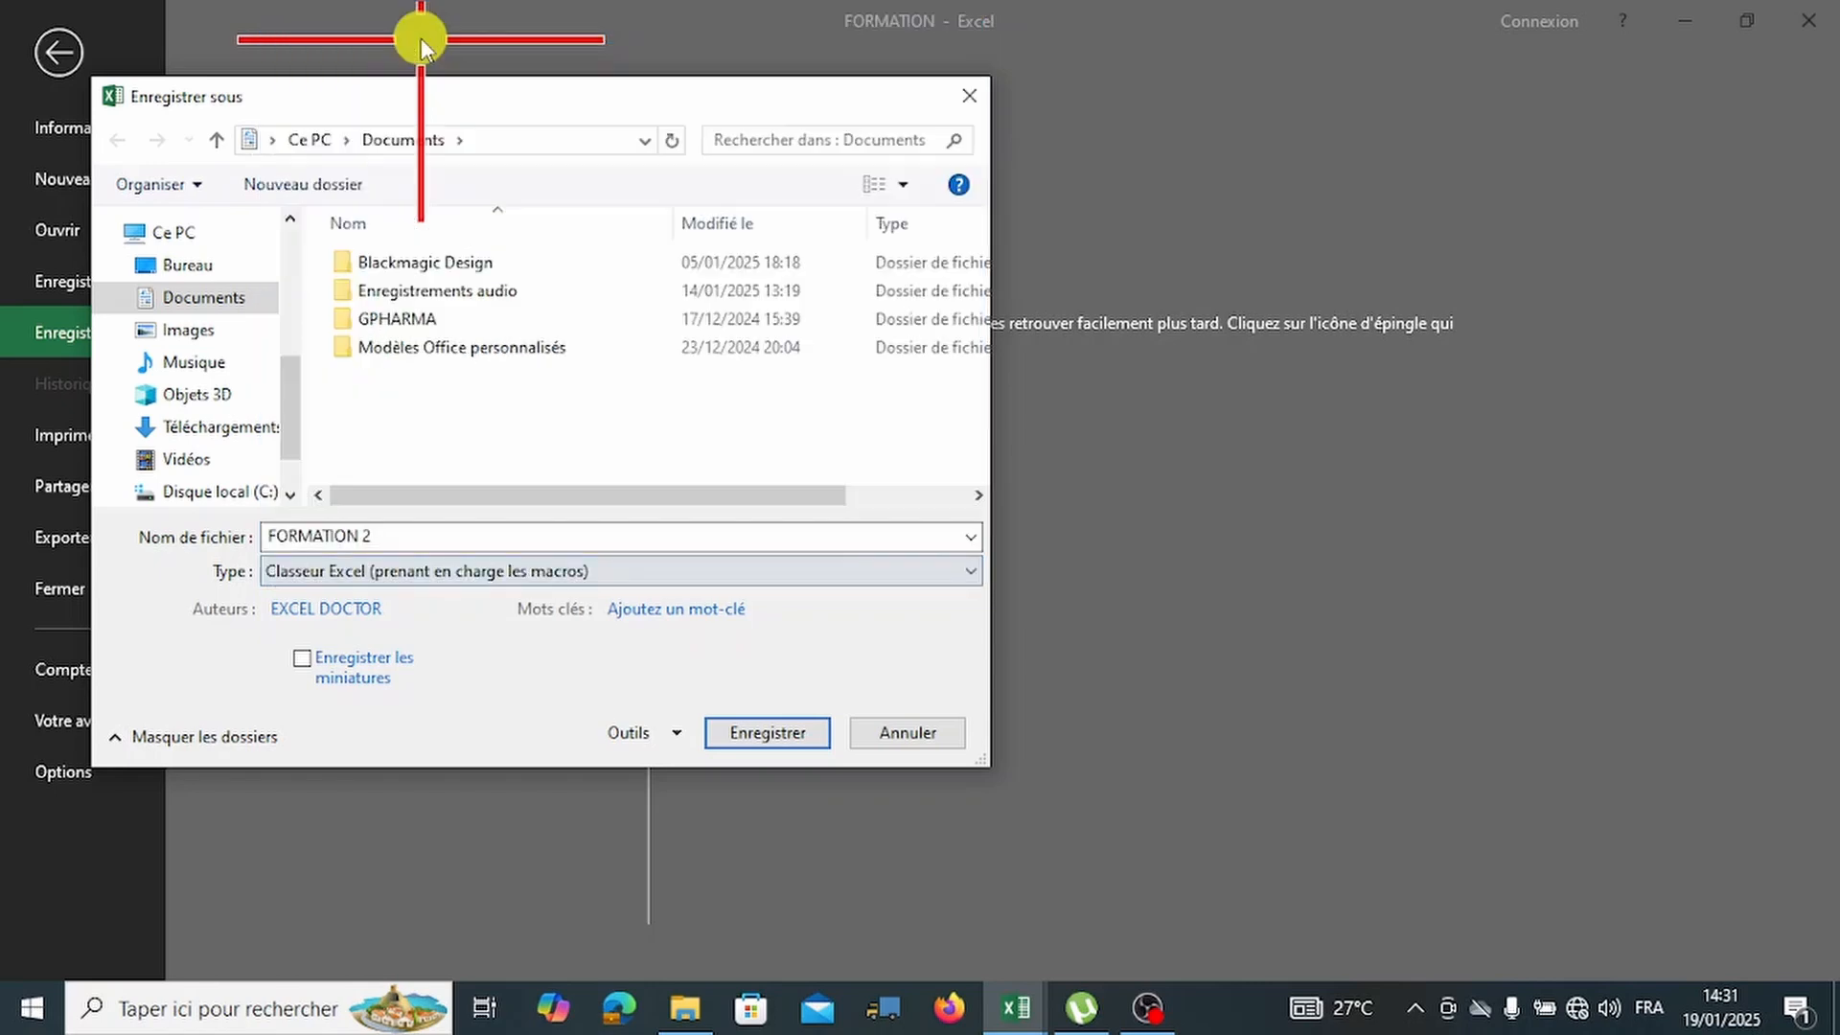
pyautogui.click(532, 575)
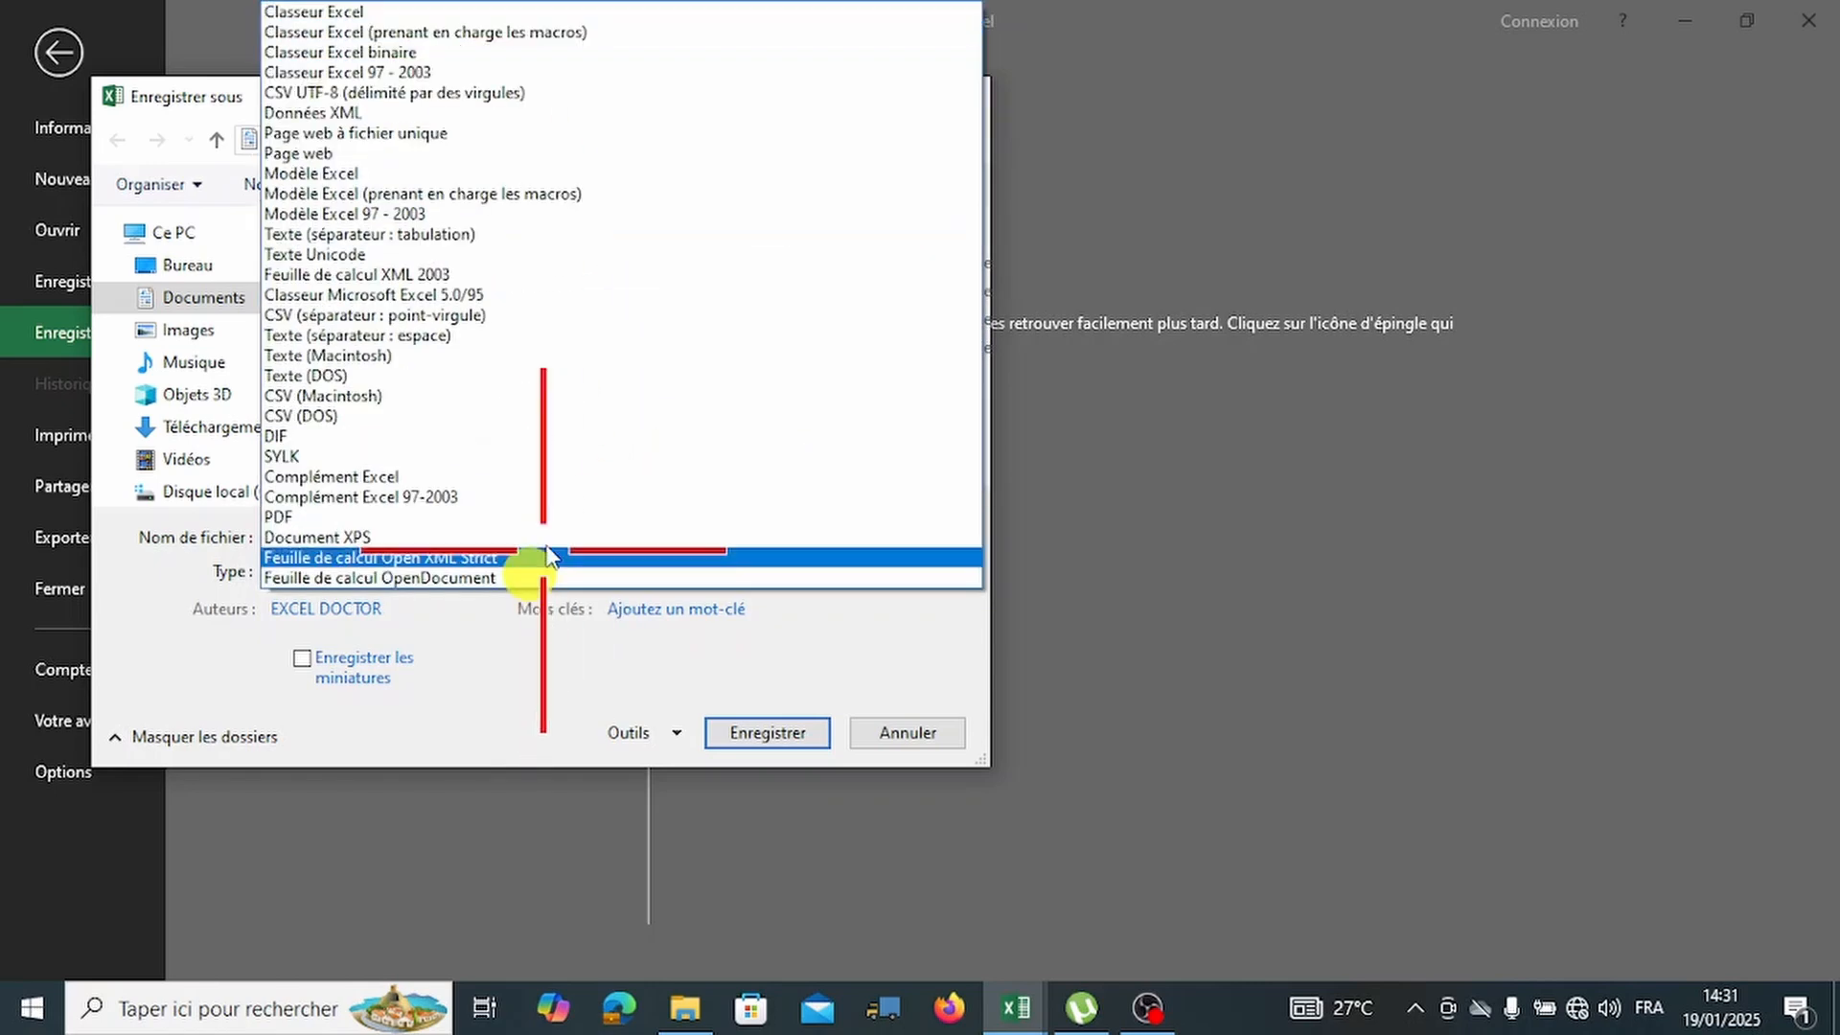
pyautogui.click(372, 15)
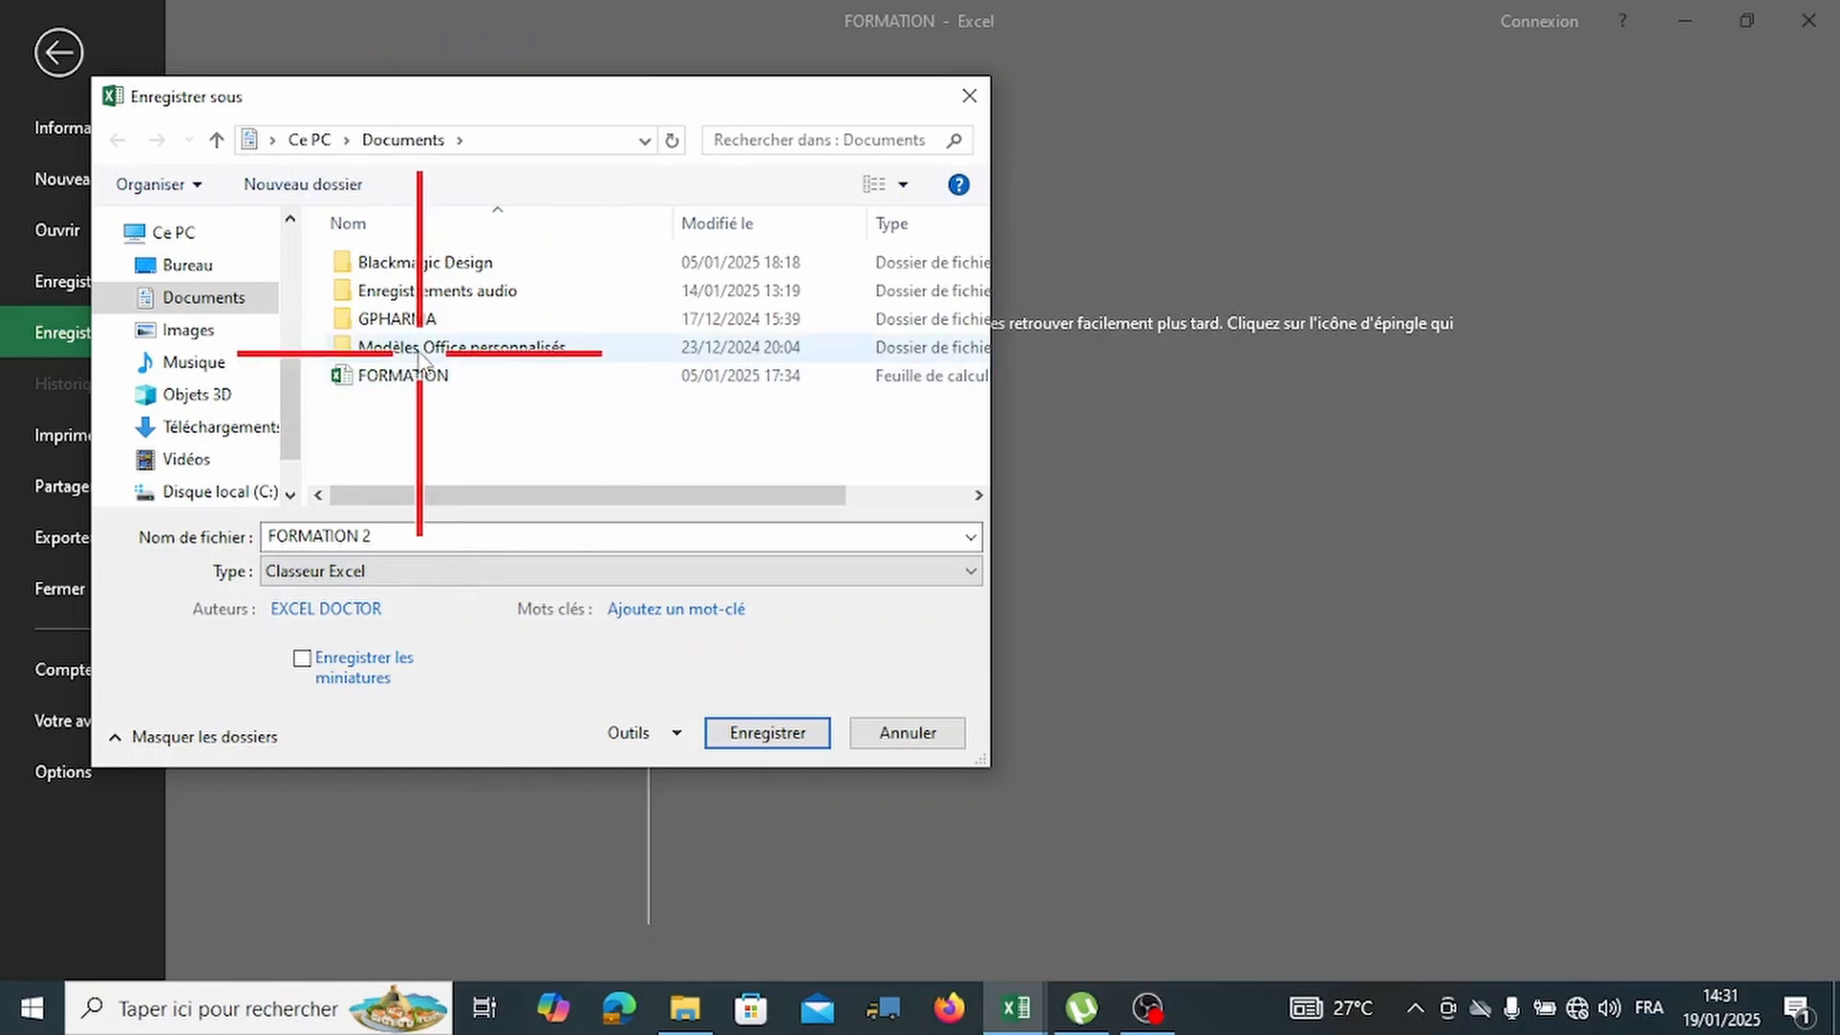
pyautogui.click(440, 573)
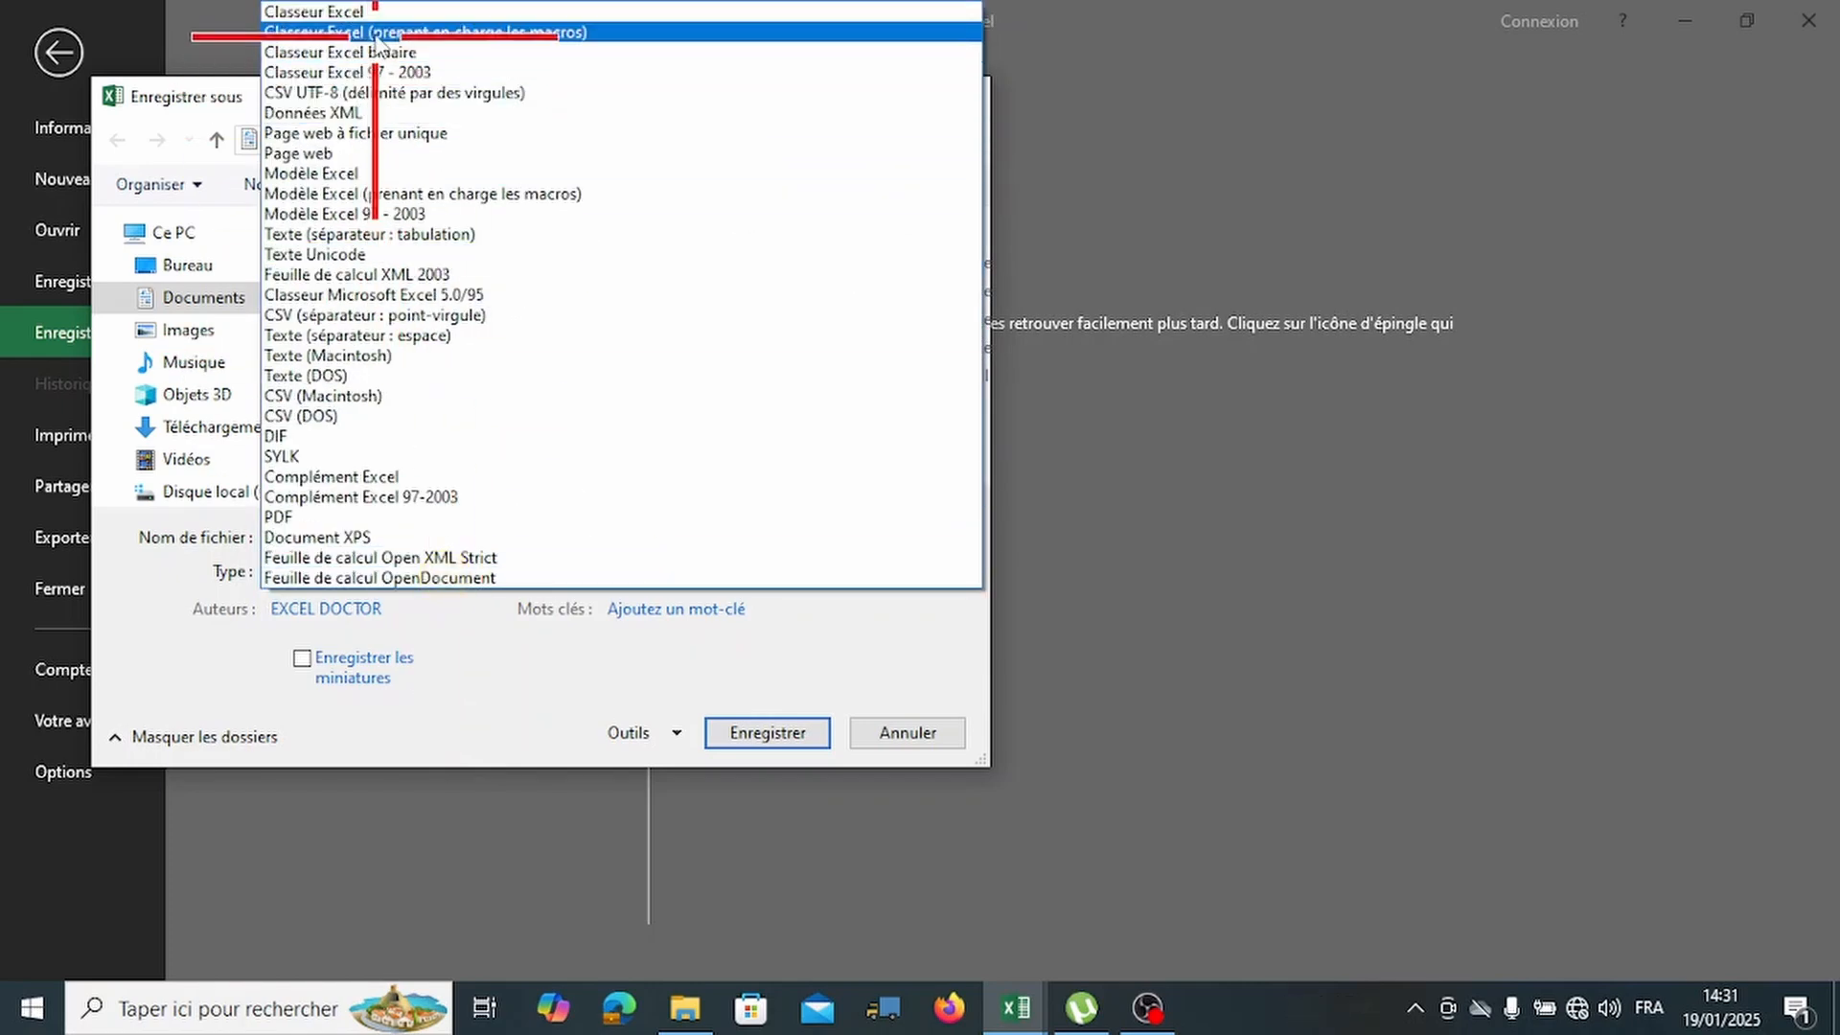
pyautogui.click(373, 32)
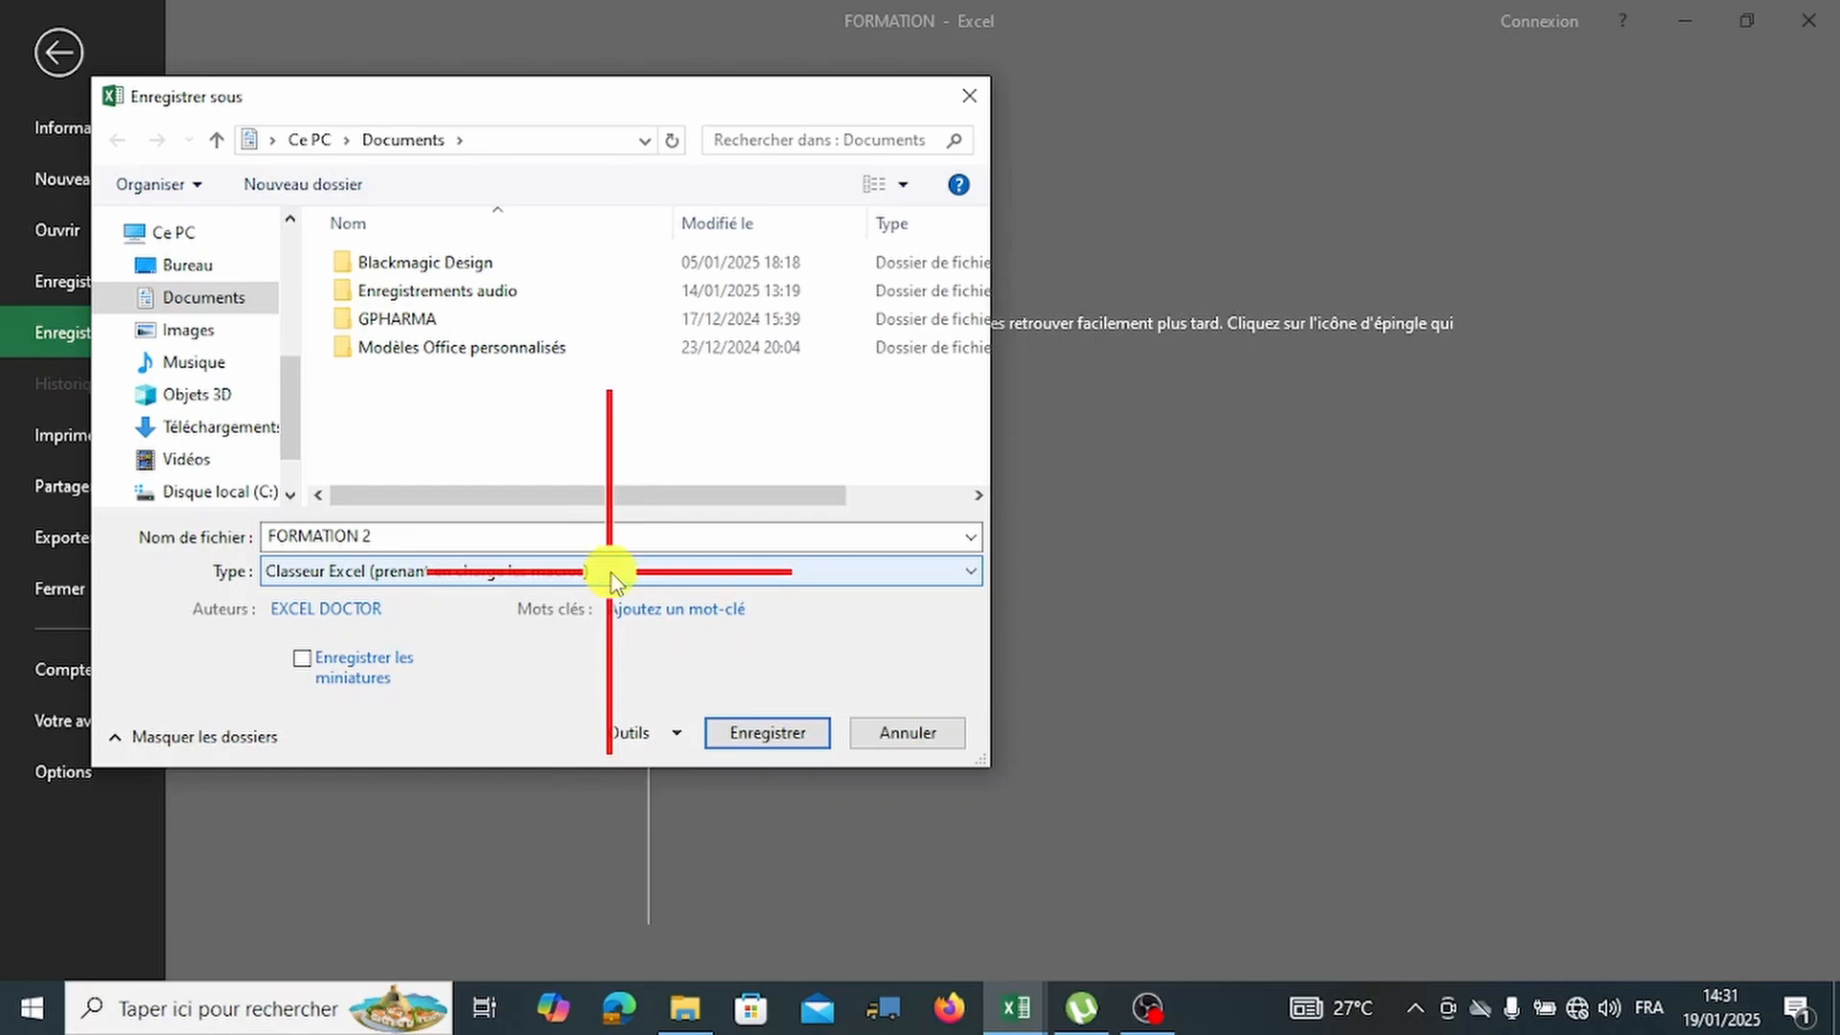
# Try the Excel 97-2003 and CSV (point-virgule) formats, then reopen the format list.
pyautogui.click(611, 572)
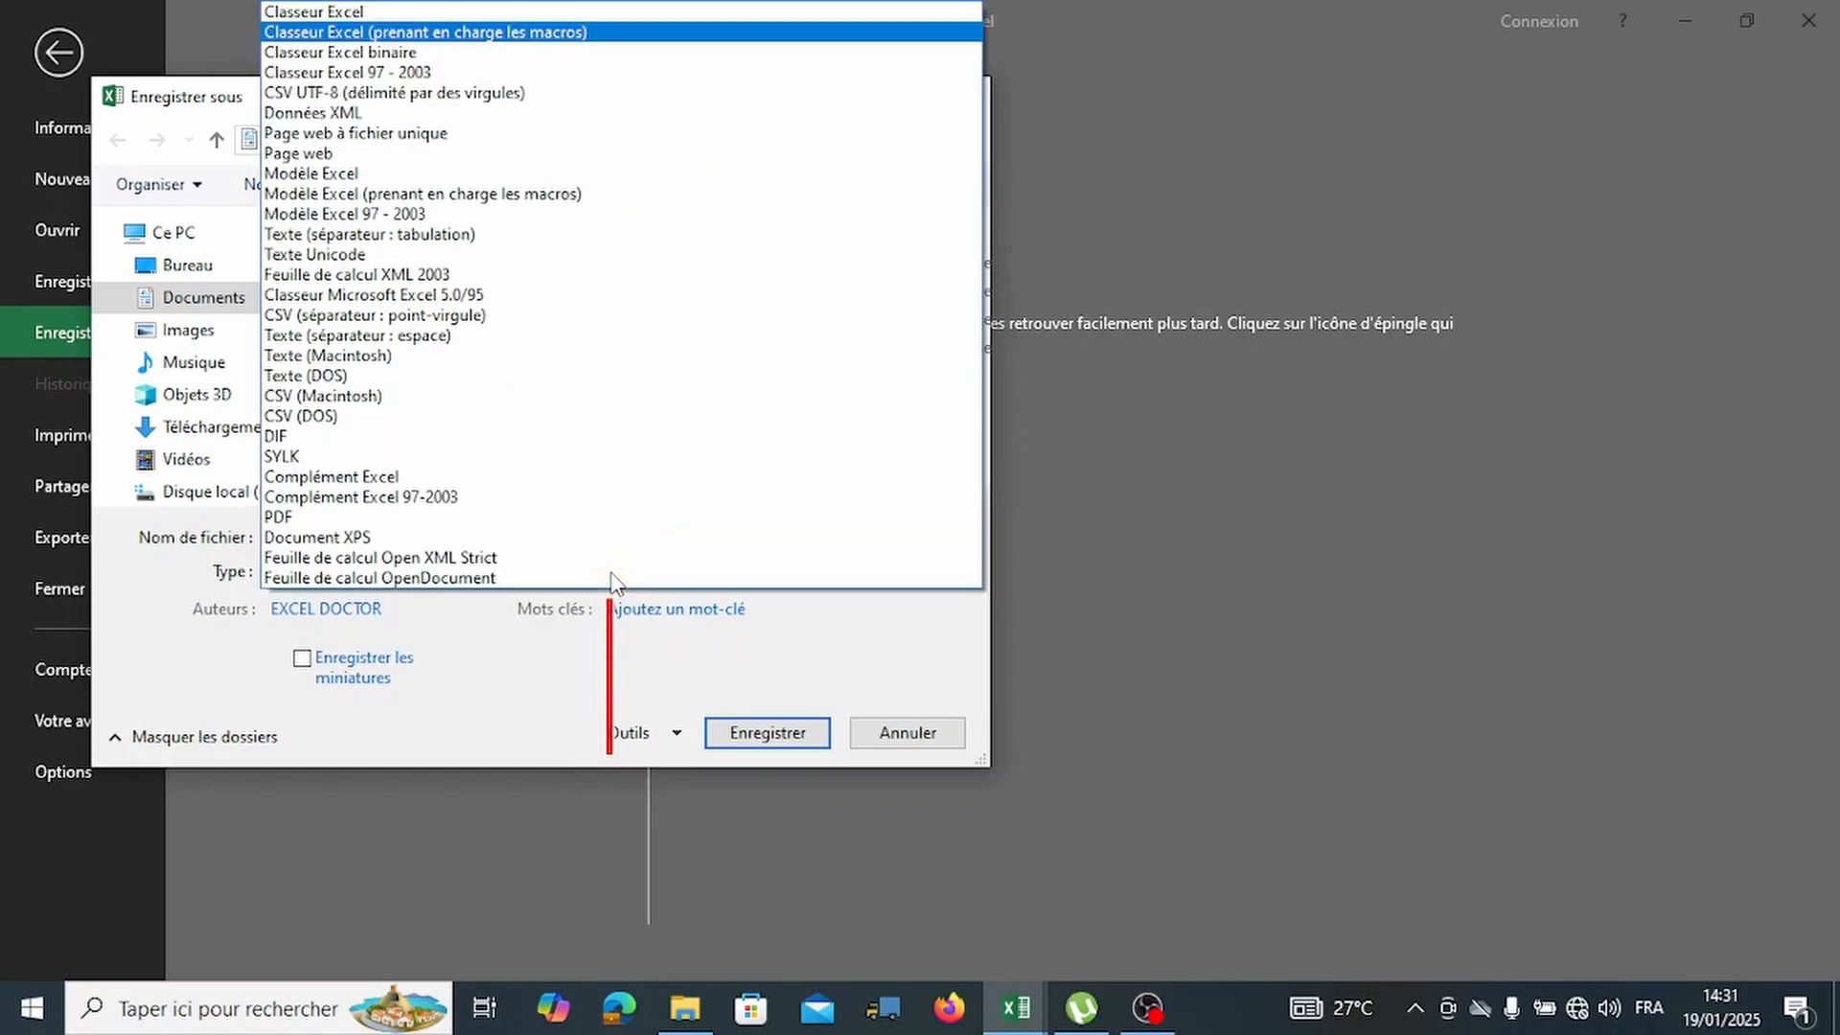
pyautogui.click(429, 72)
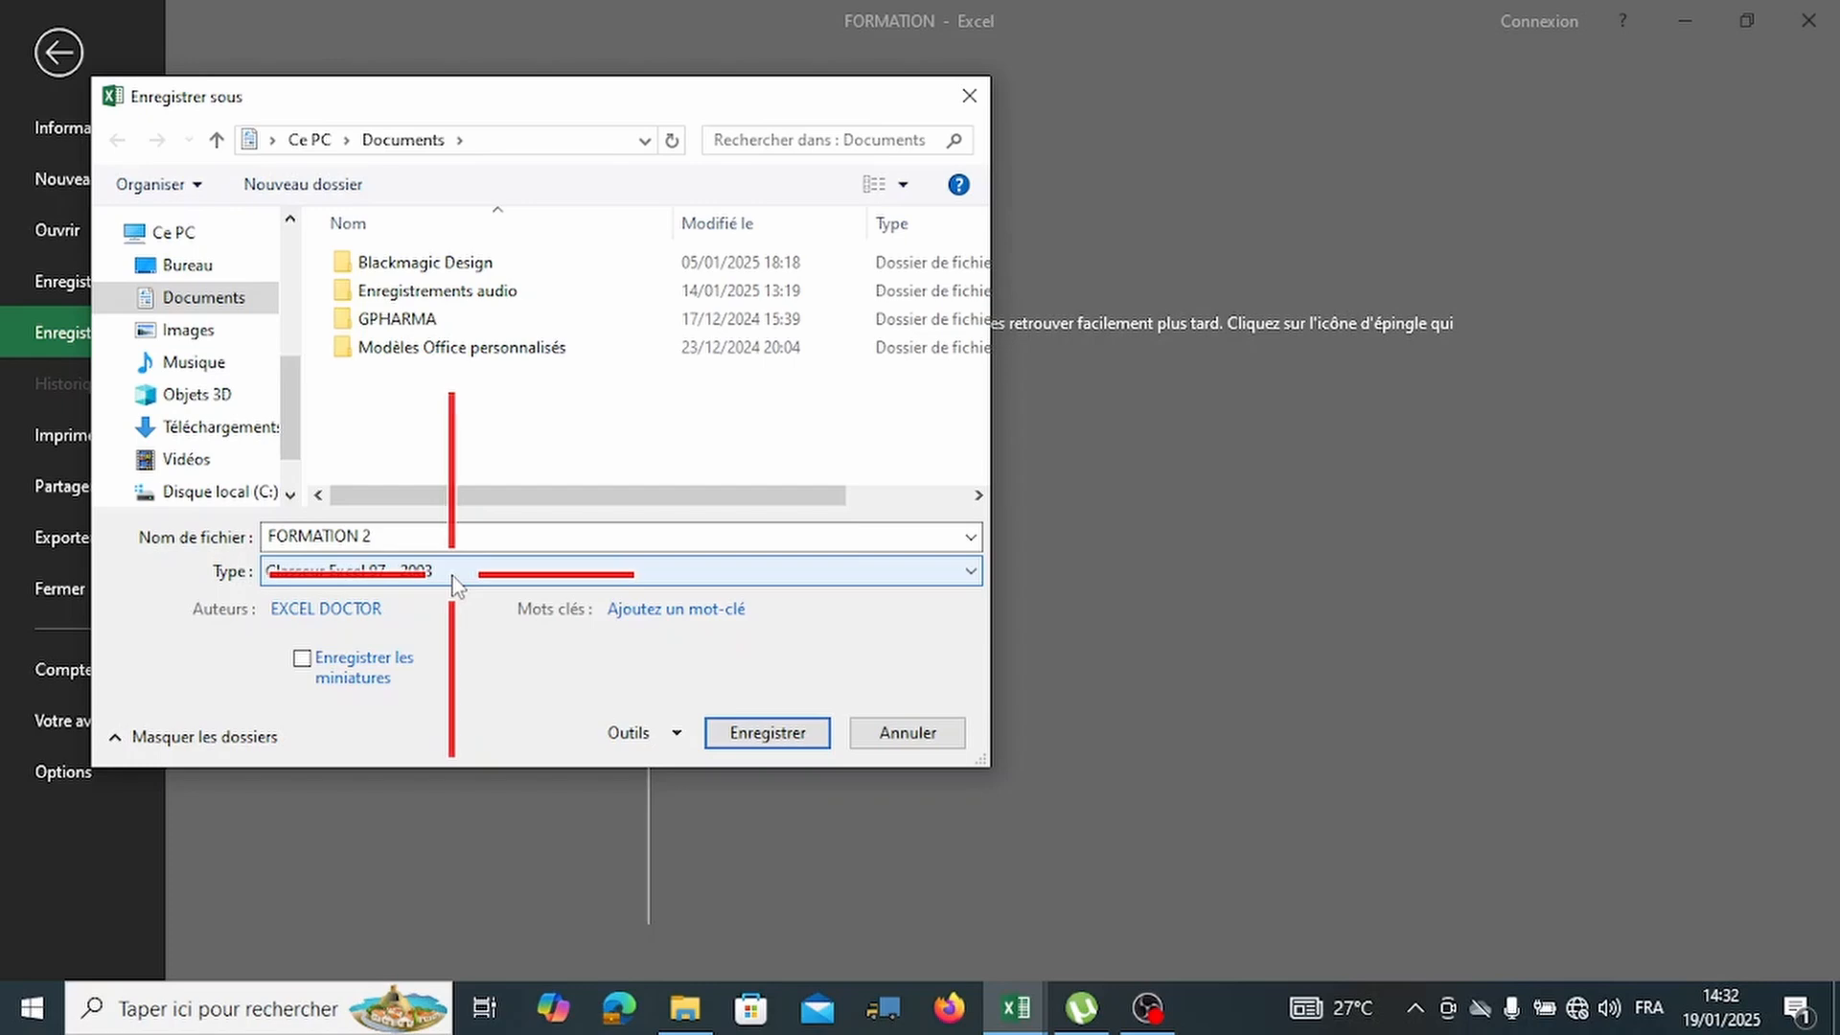
pyautogui.click(524, 572)
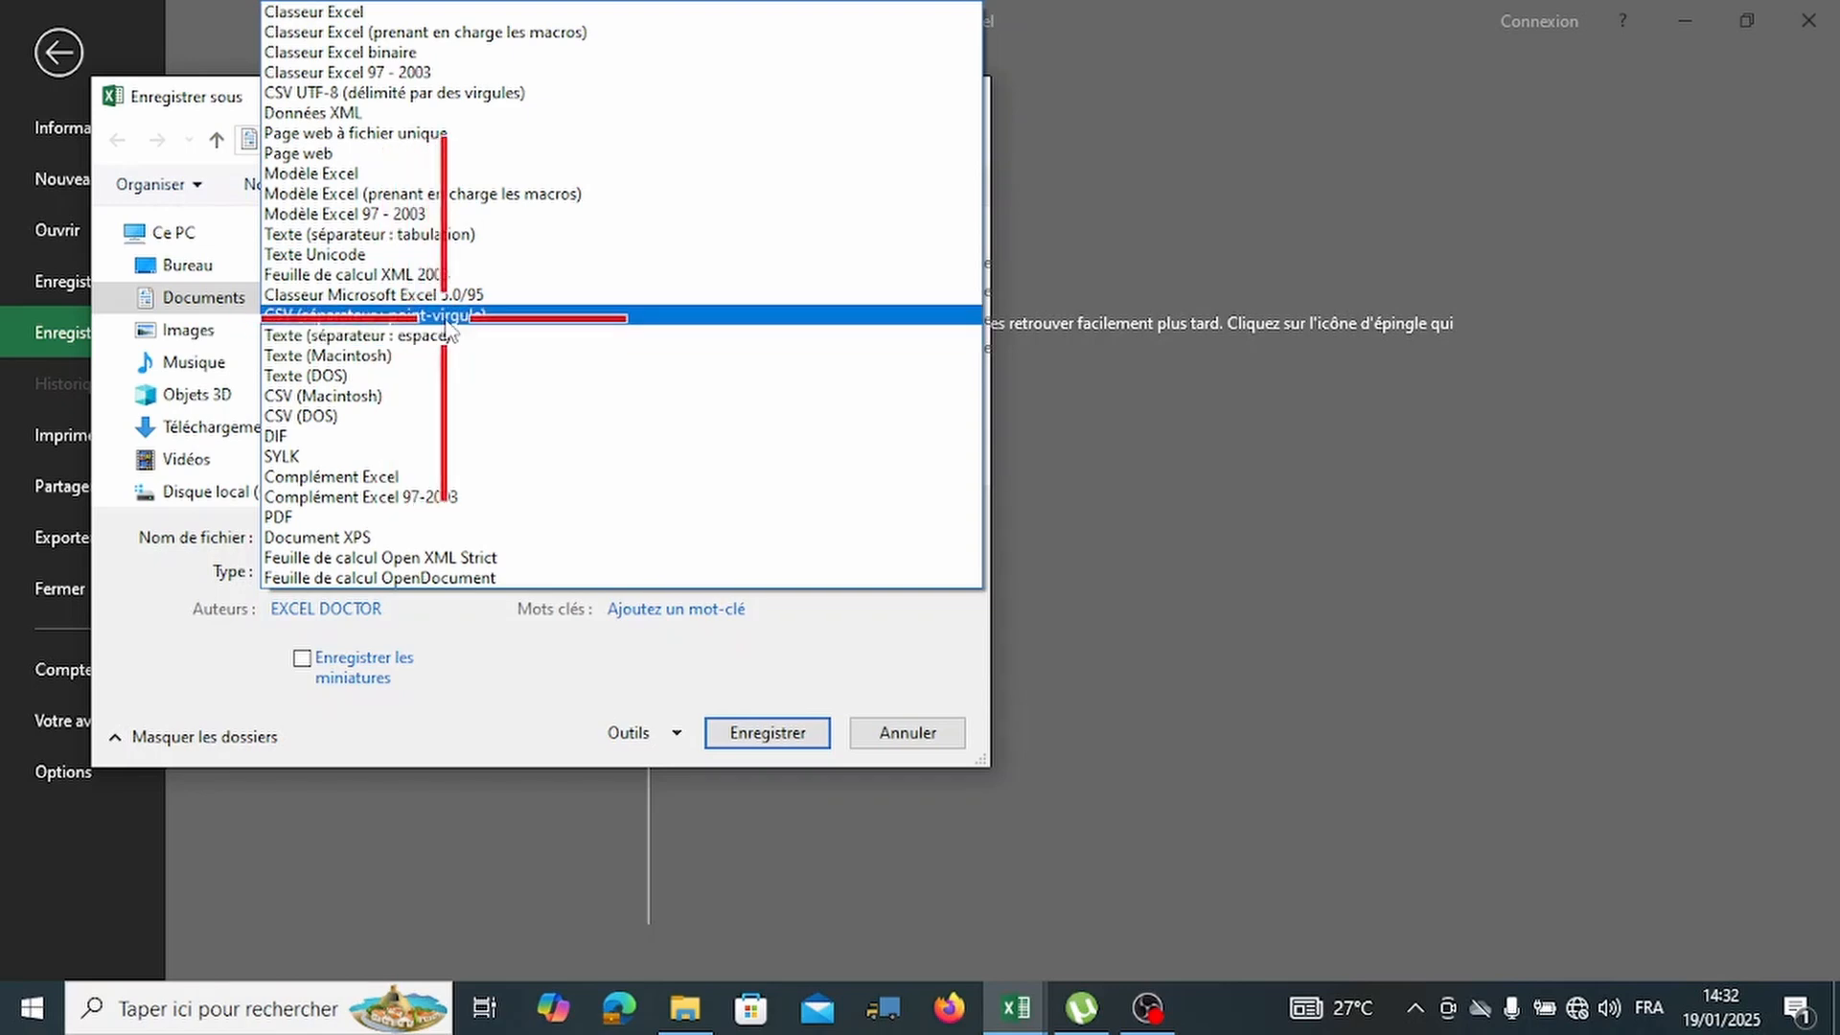
pyautogui.click(447, 319)
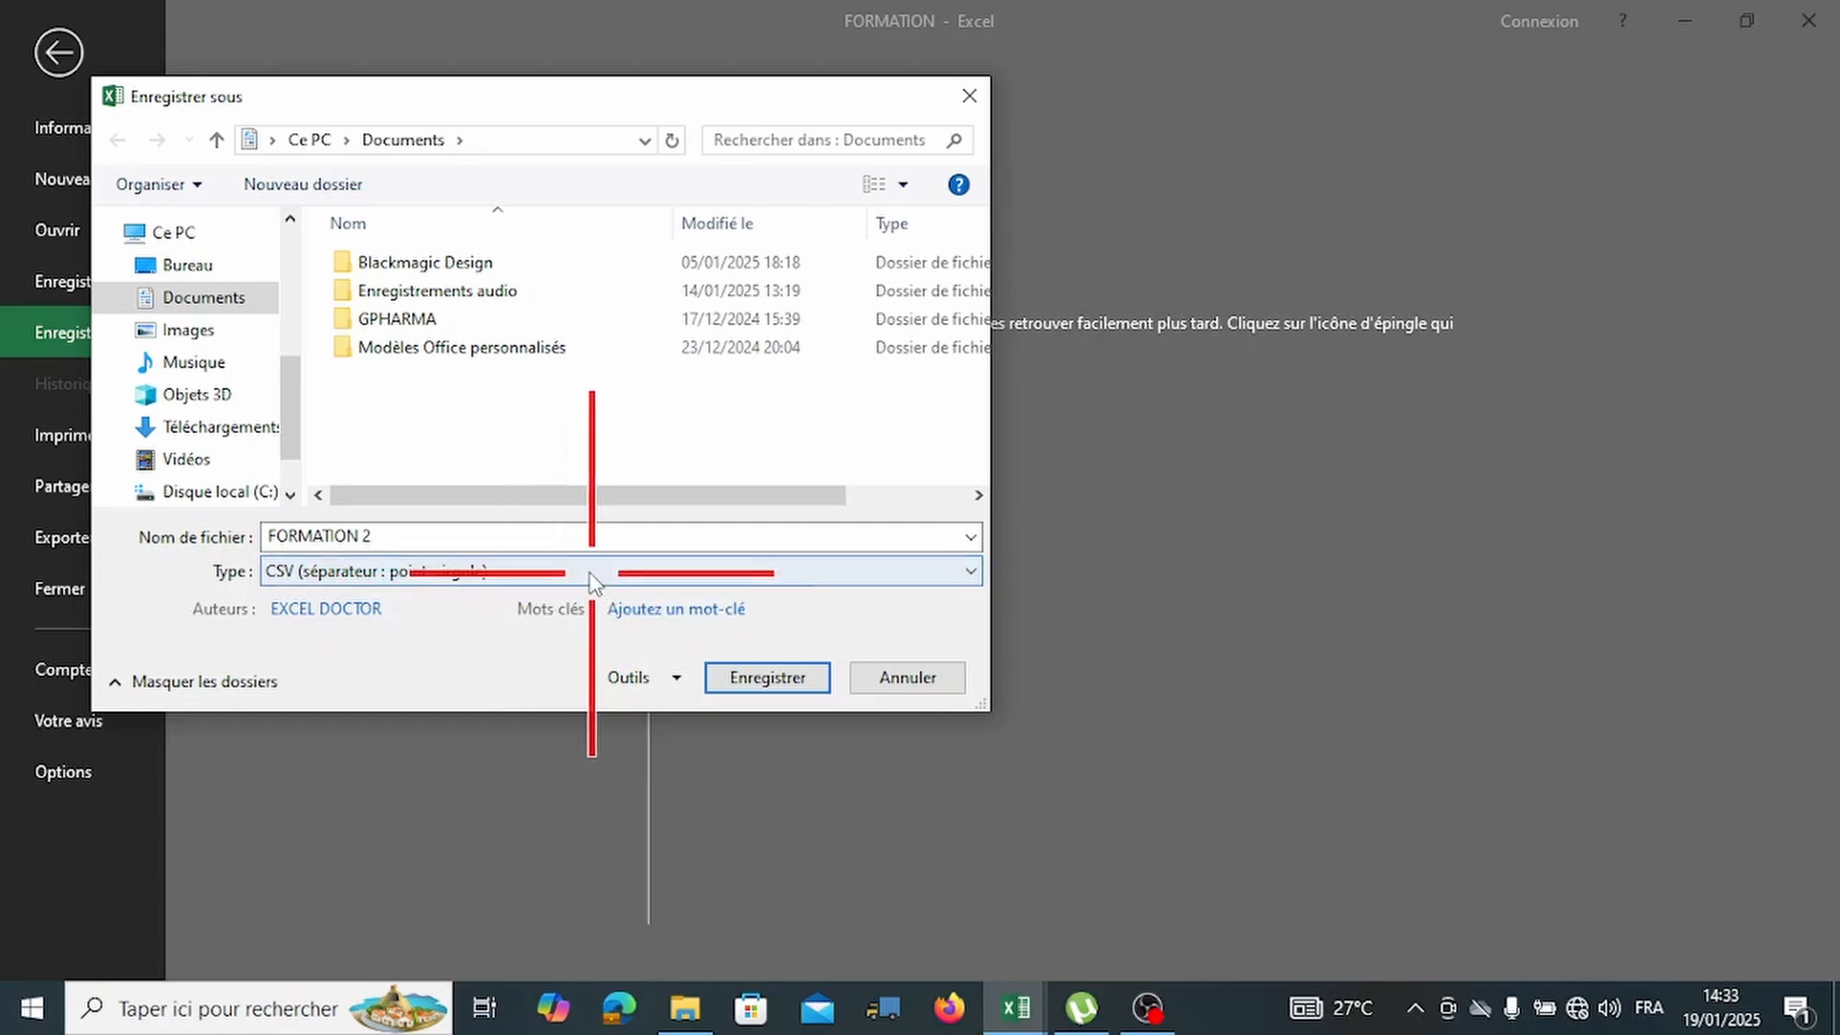
pyautogui.click(752, 570)
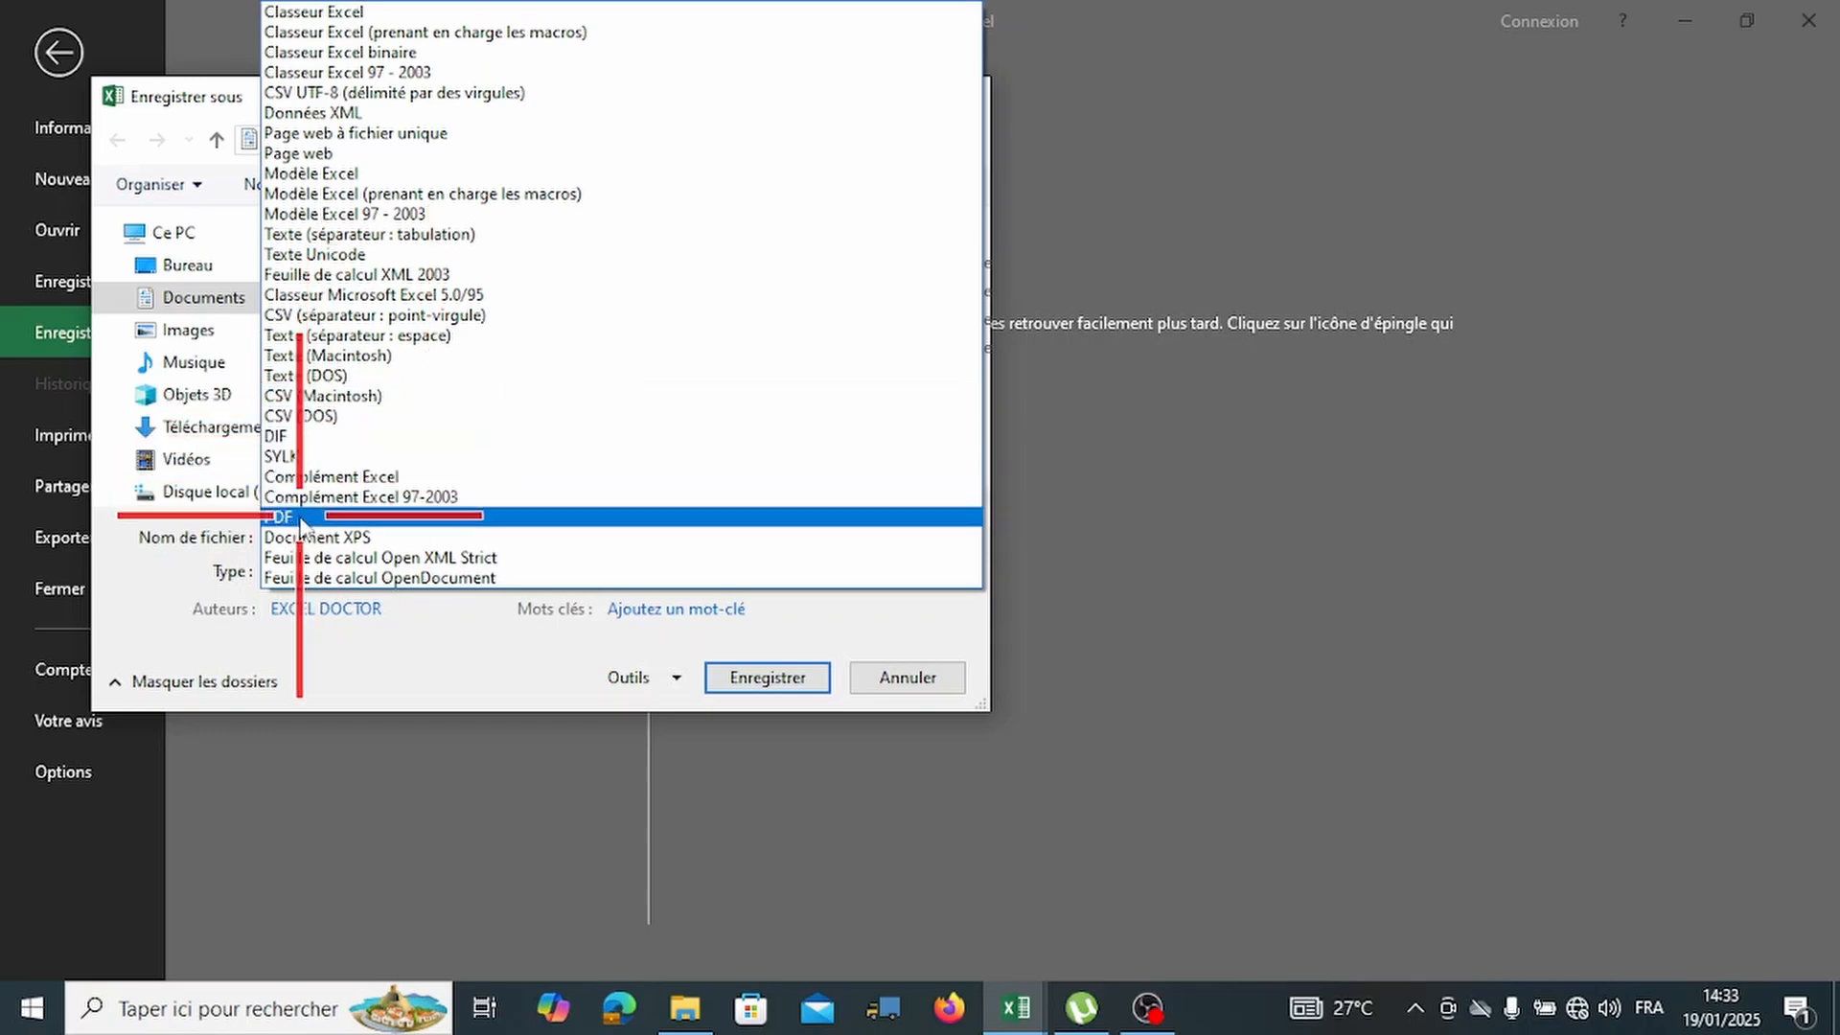
# Look at the PDF save options, then save FORMATION 2 as a standard Classeur Excel.
pyautogui.click(299, 518)
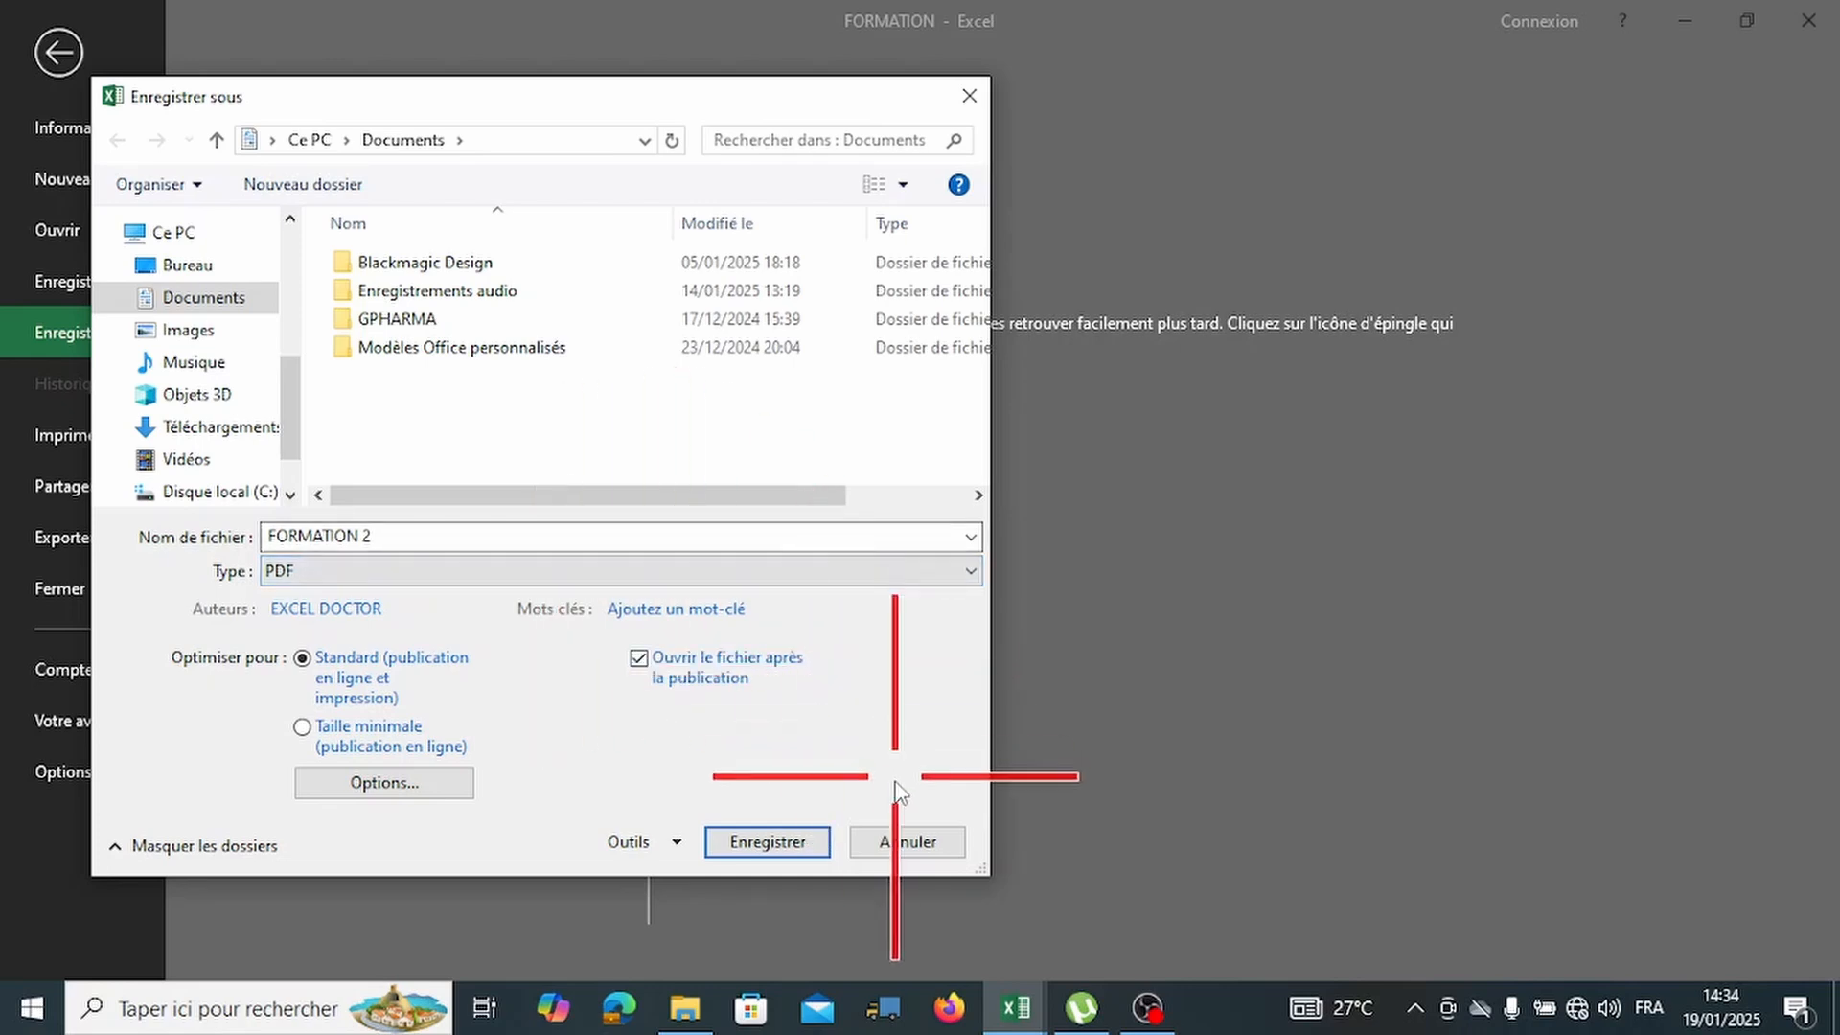
pyautogui.click(648, 571)
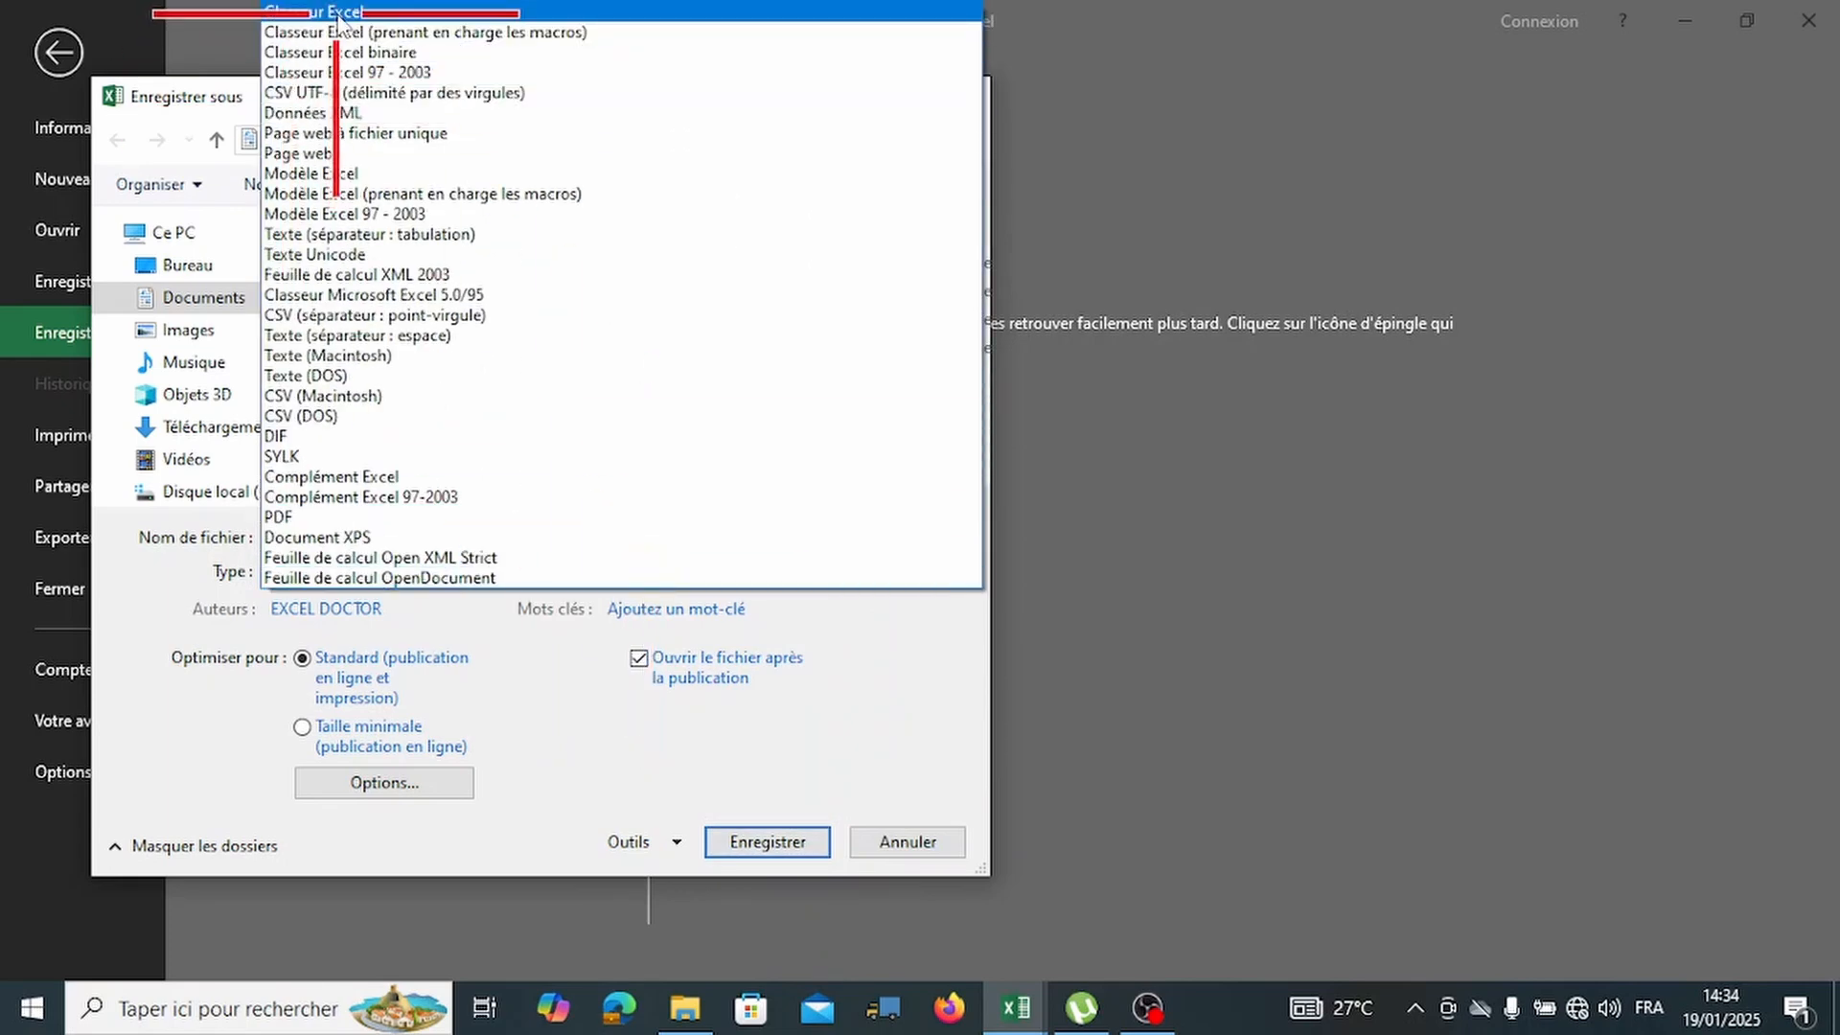
pyautogui.click(337, 15)
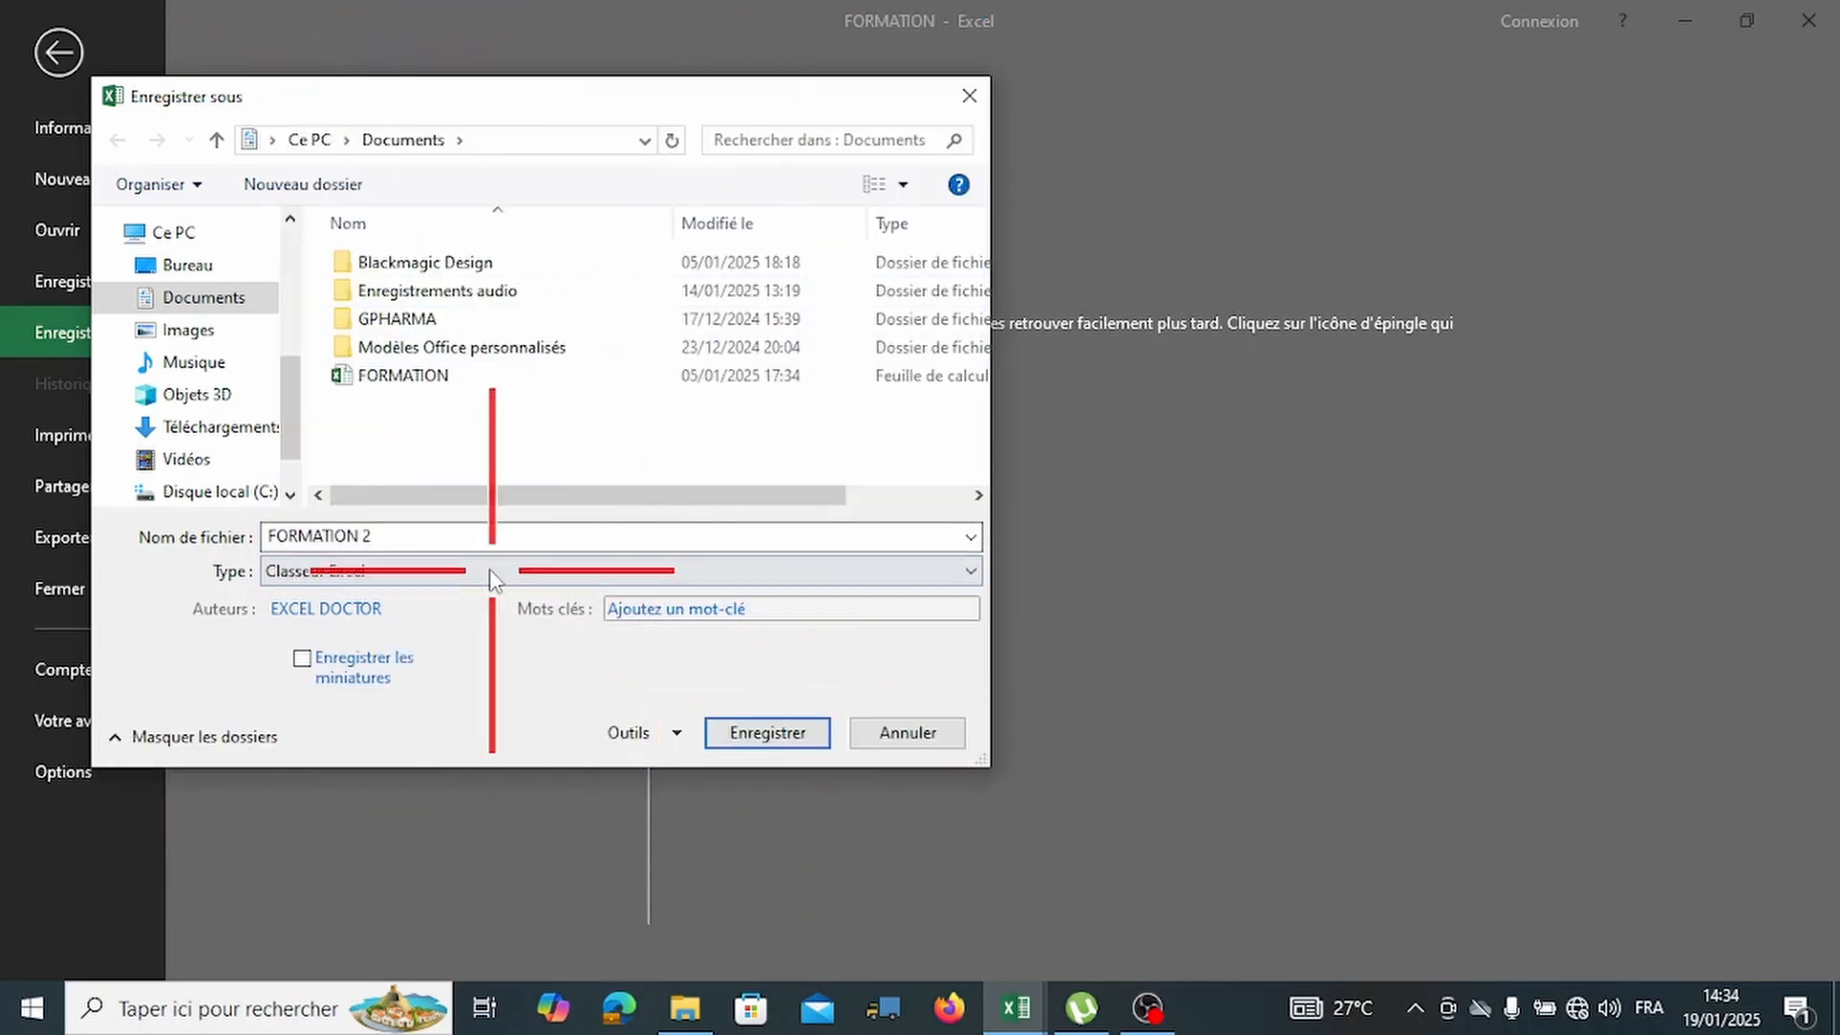
pyautogui.click(750, 733)
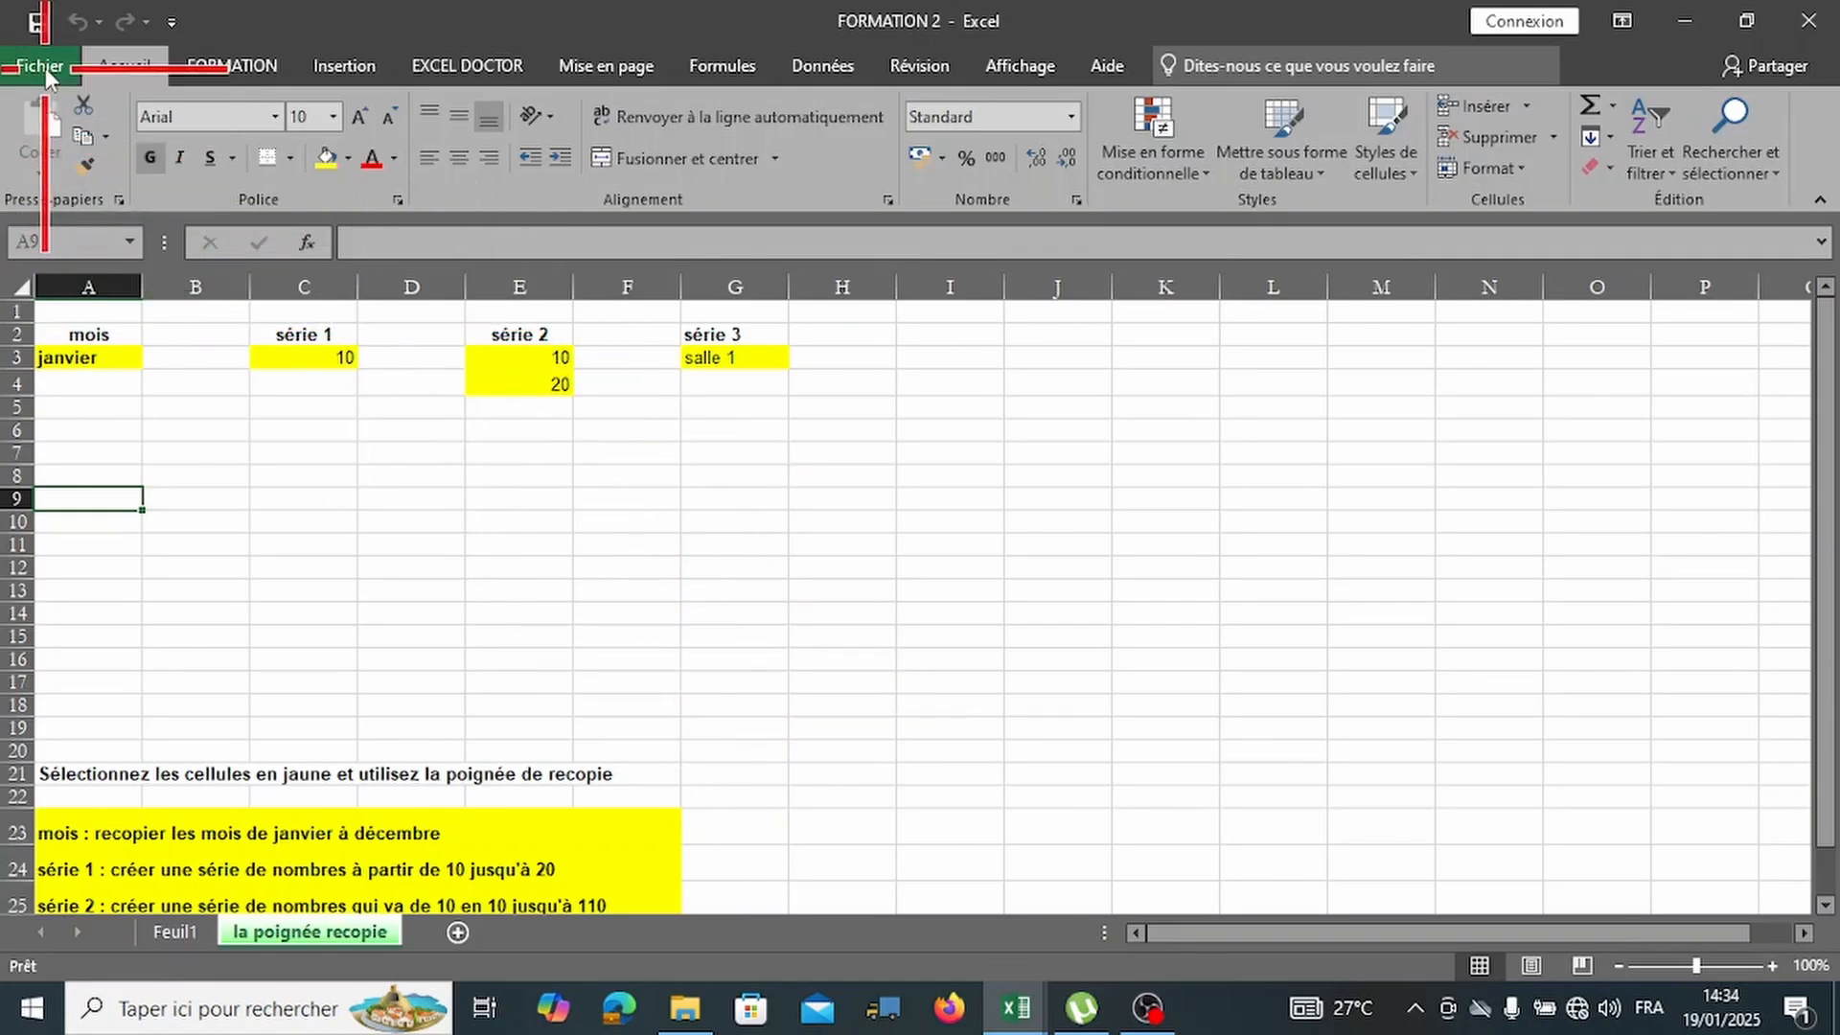
# Check the print preview with 'Imprimer les feuilles actives' kept, then return to the sheet.
pyautogui.click(44, 67)
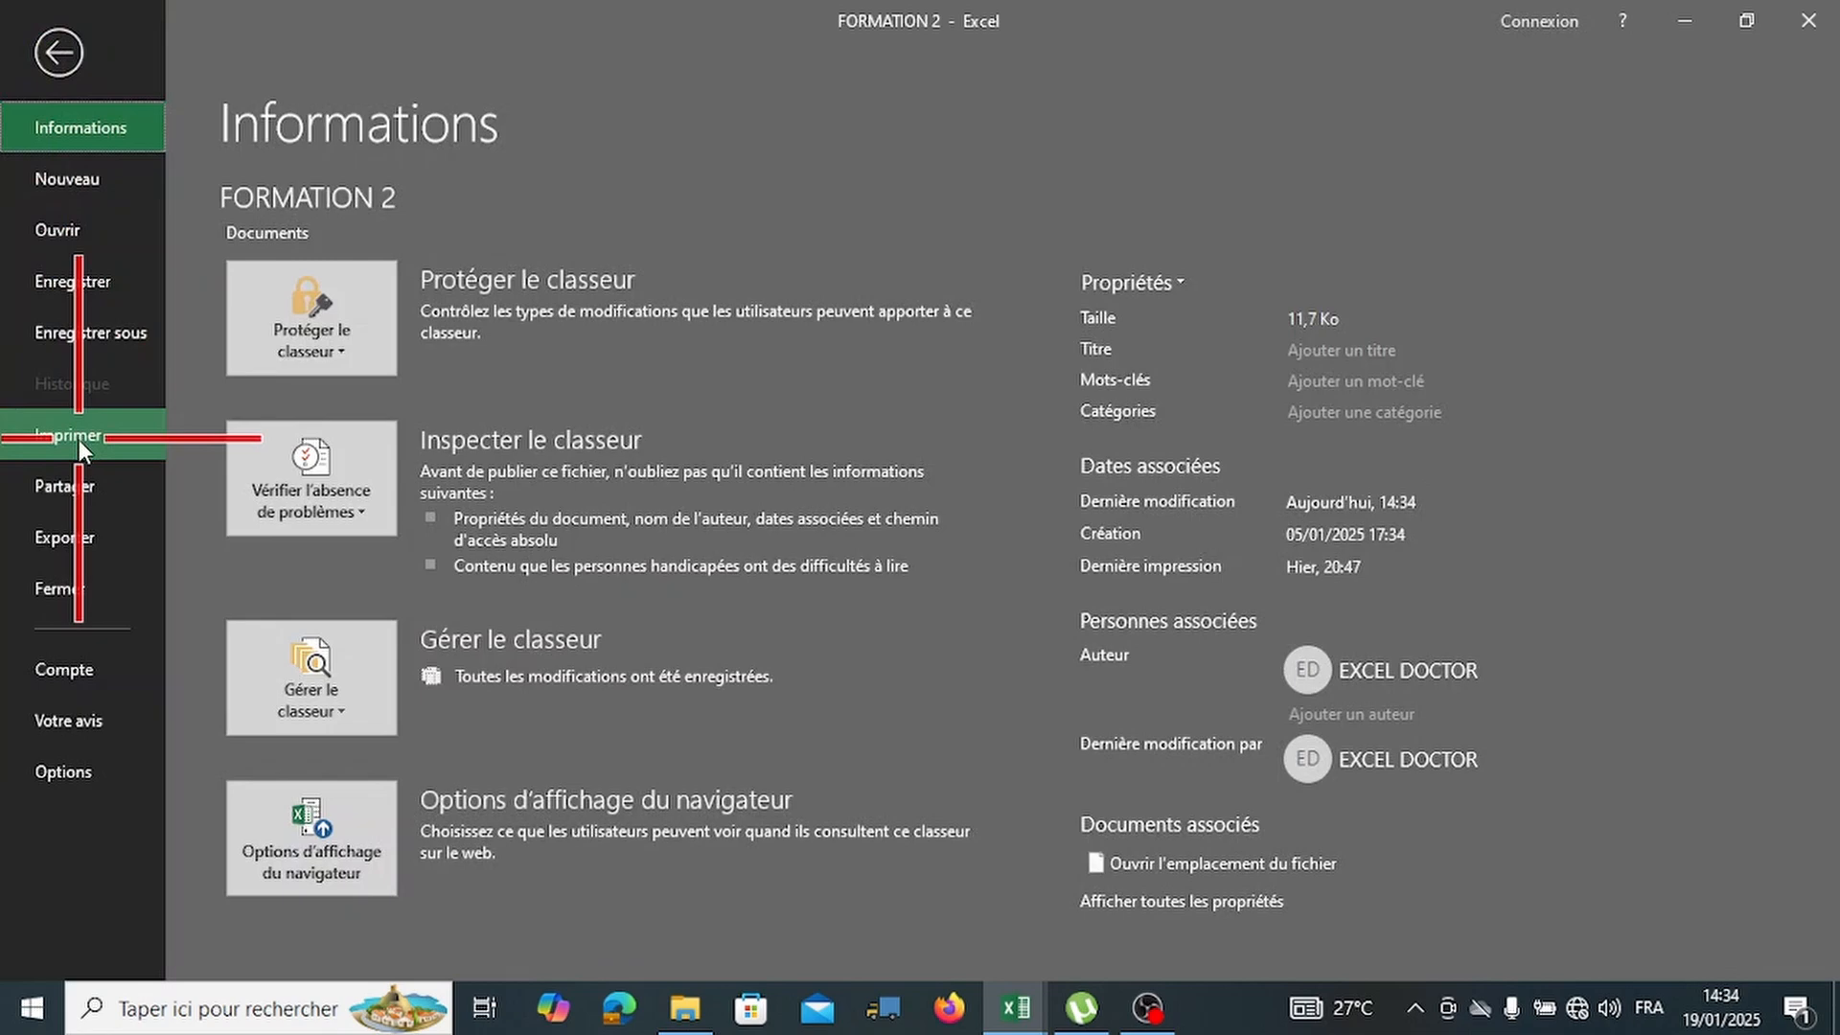
pyautogui.click(78, 439)
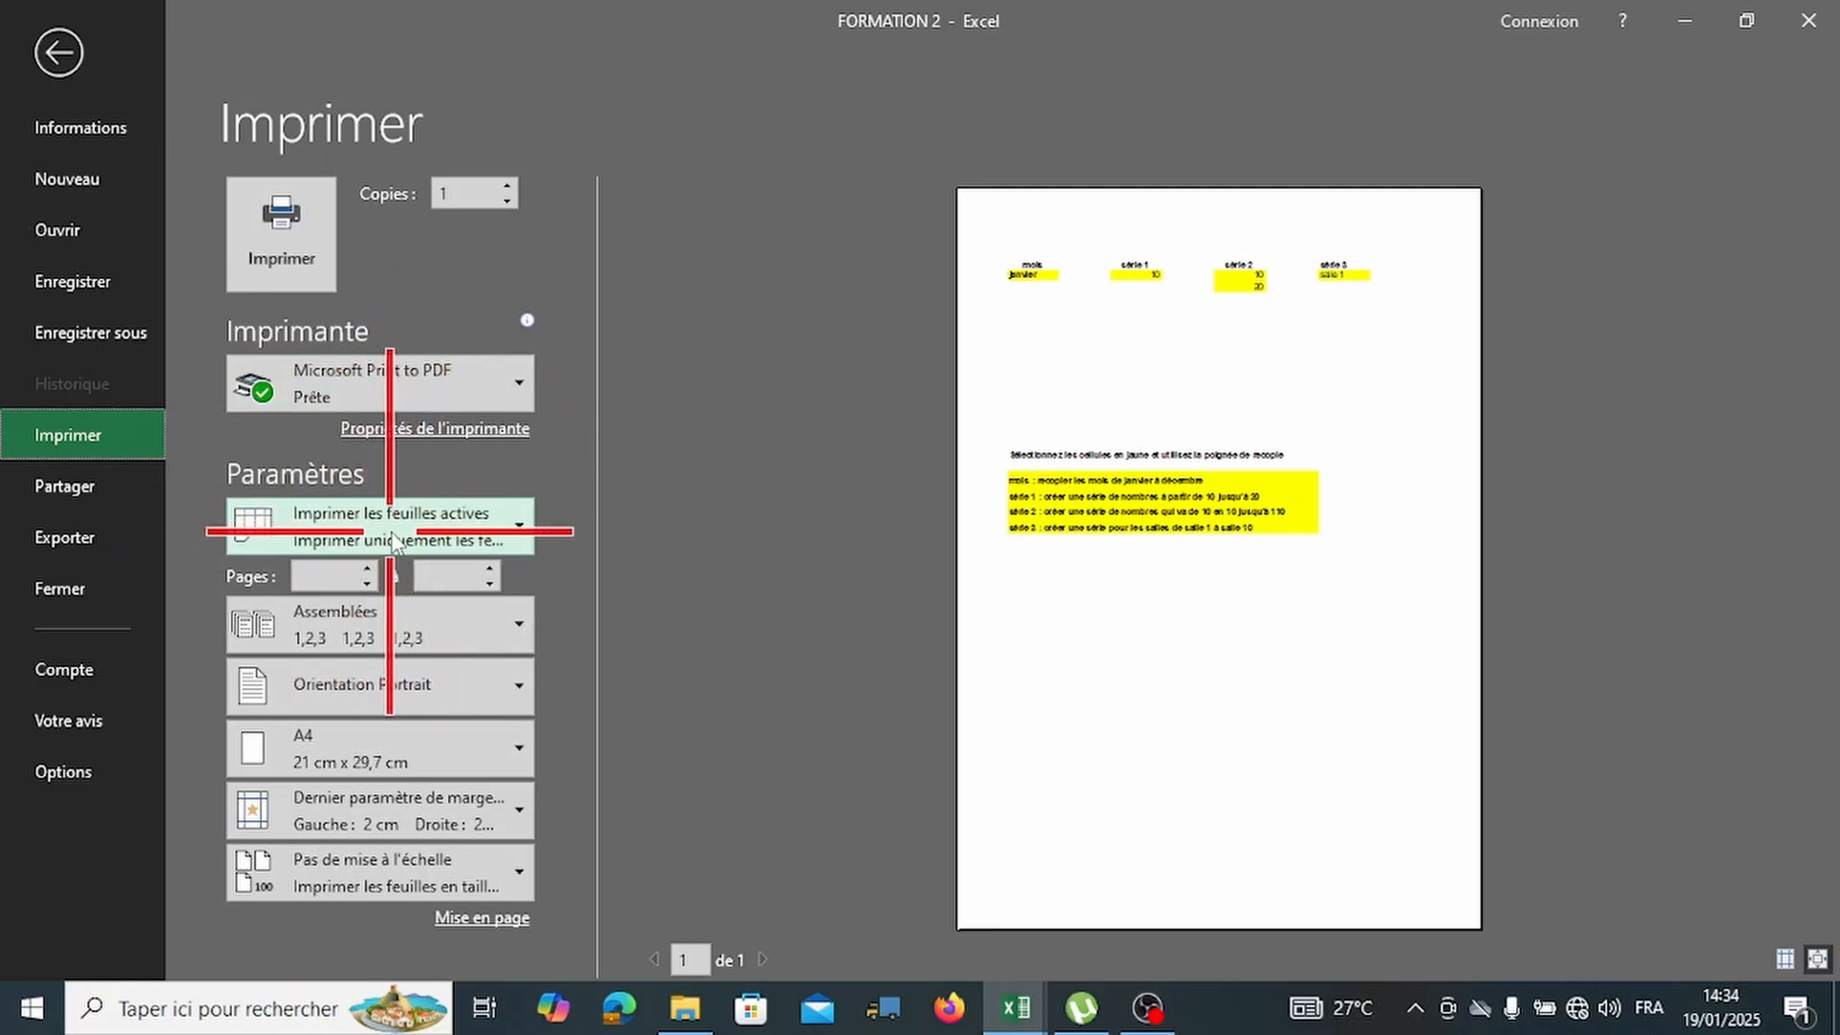
pyautogui.click(468, 517)
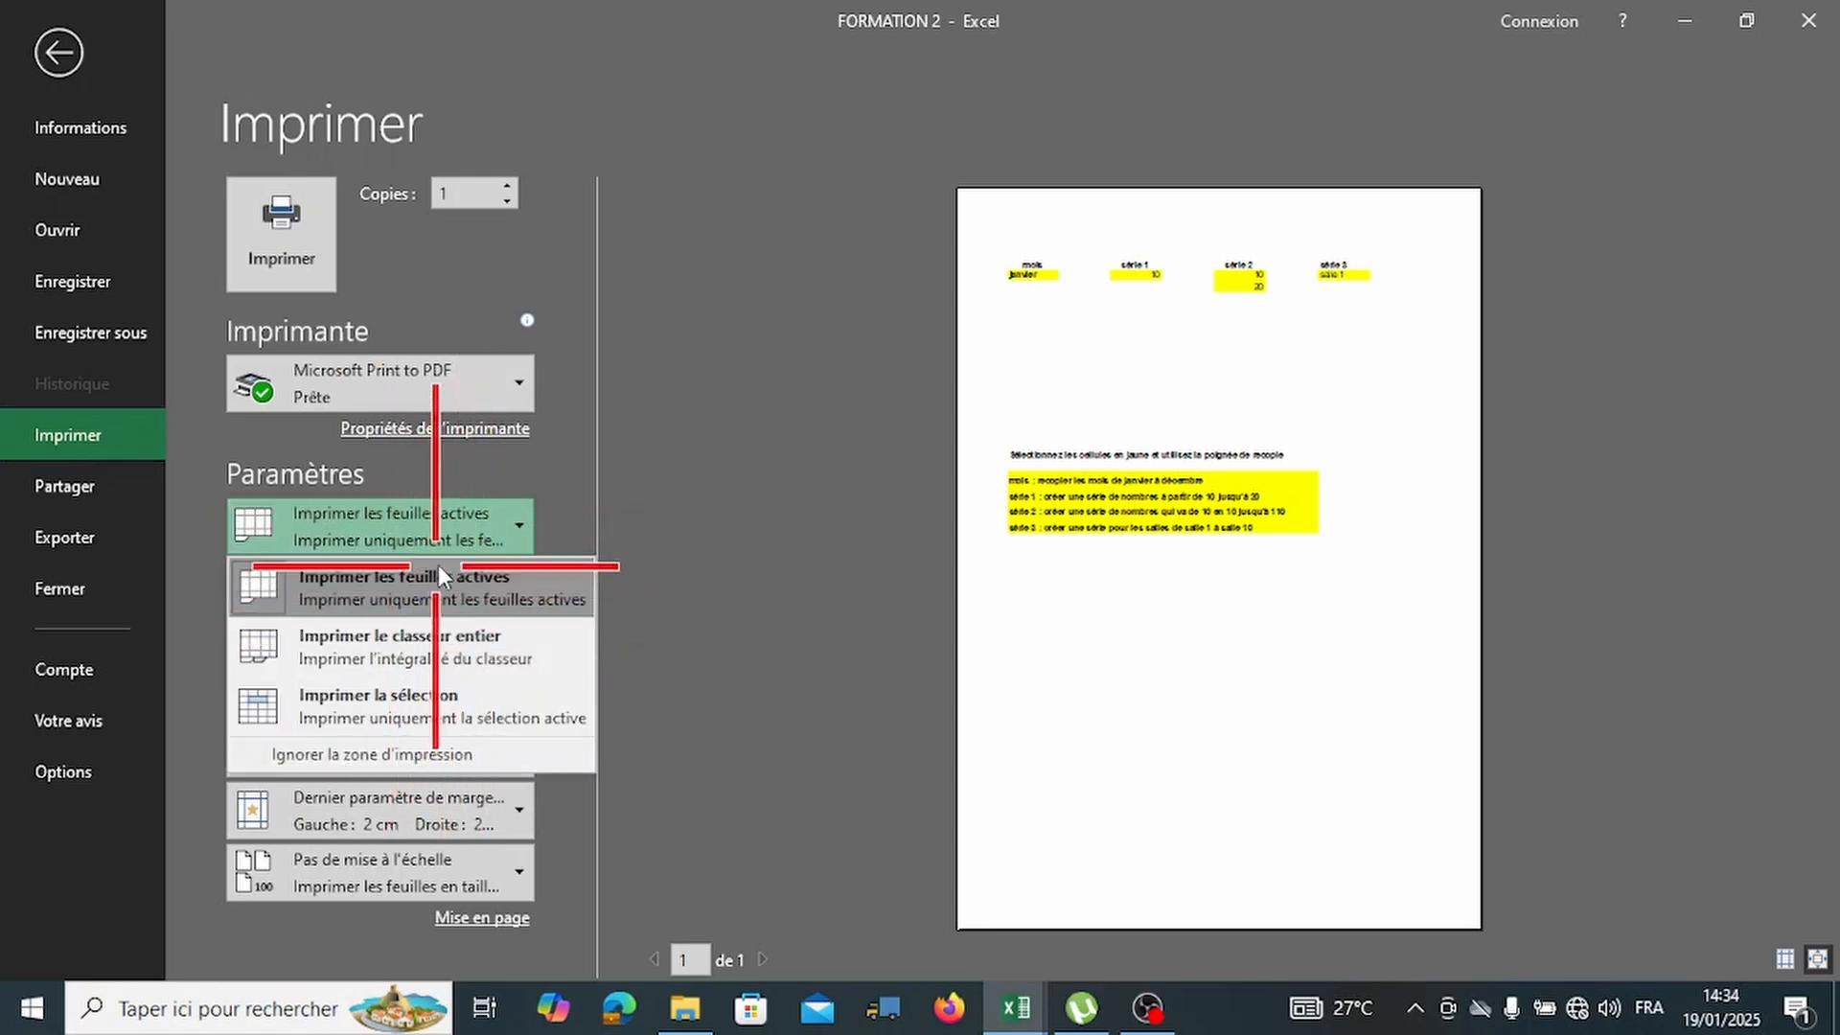
pyautogui.click(451, 525)
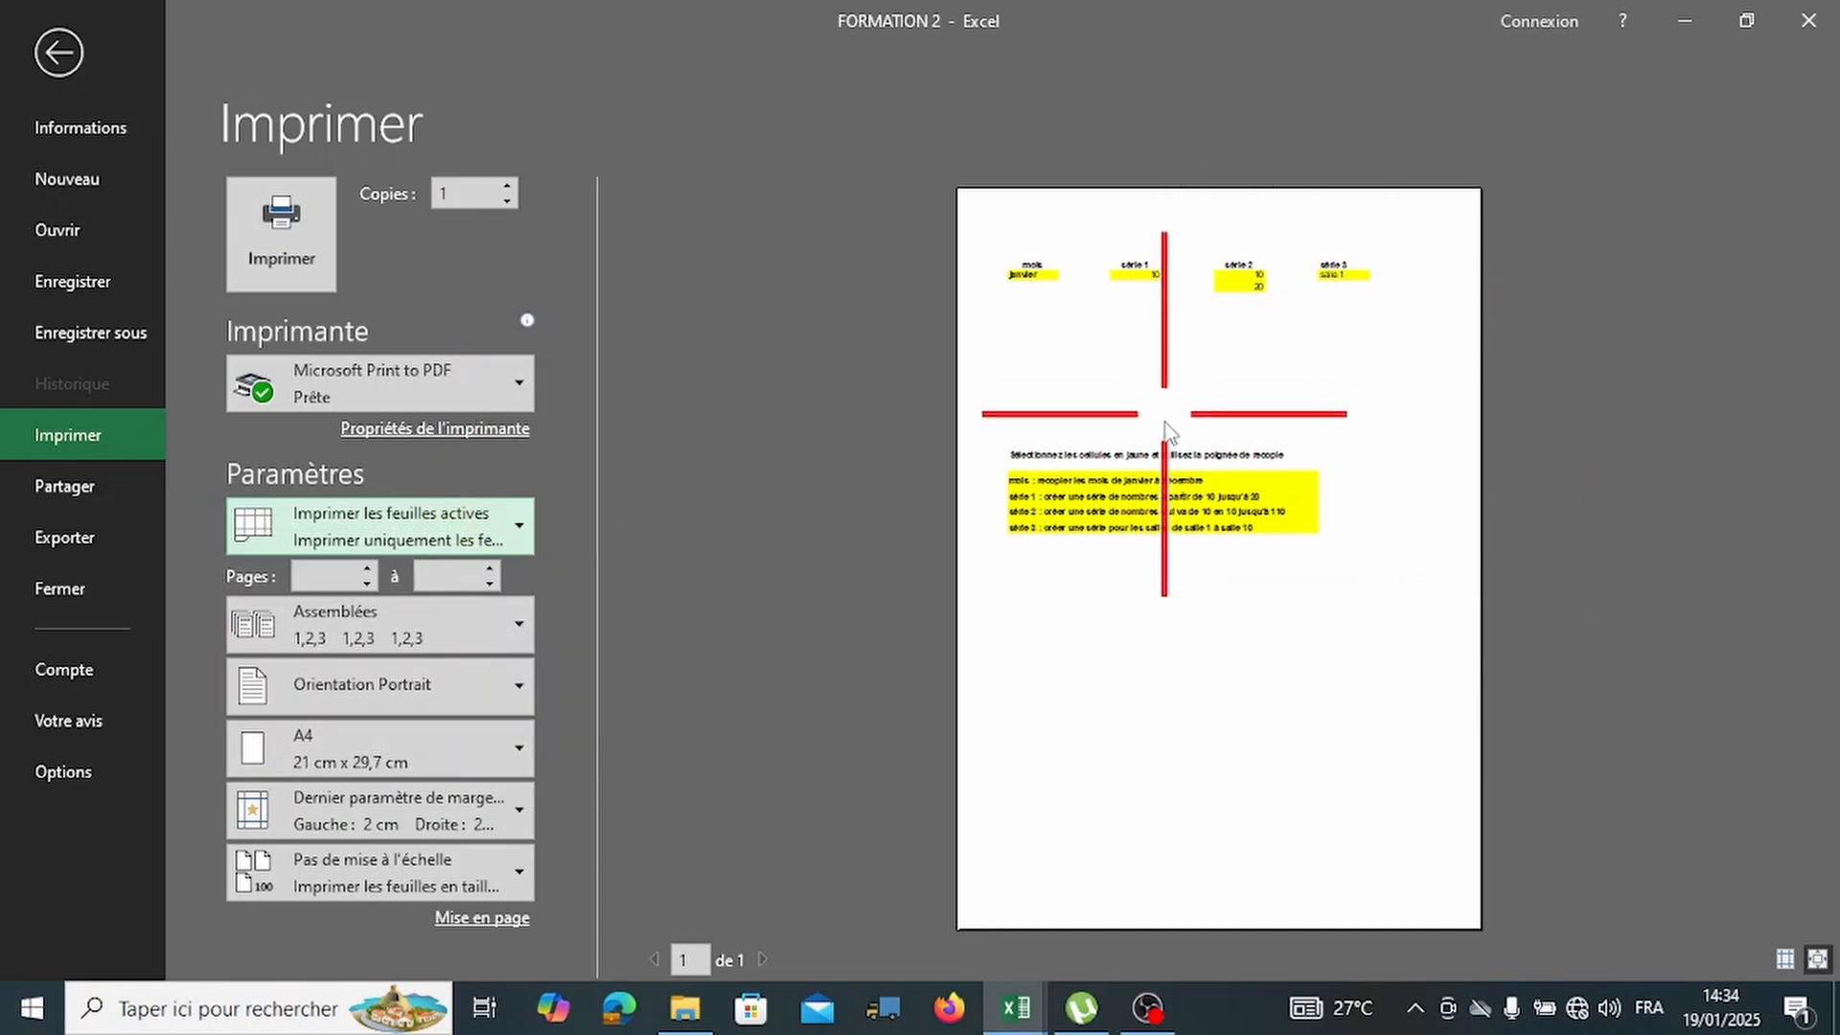
pyautogui.click(58, 52)
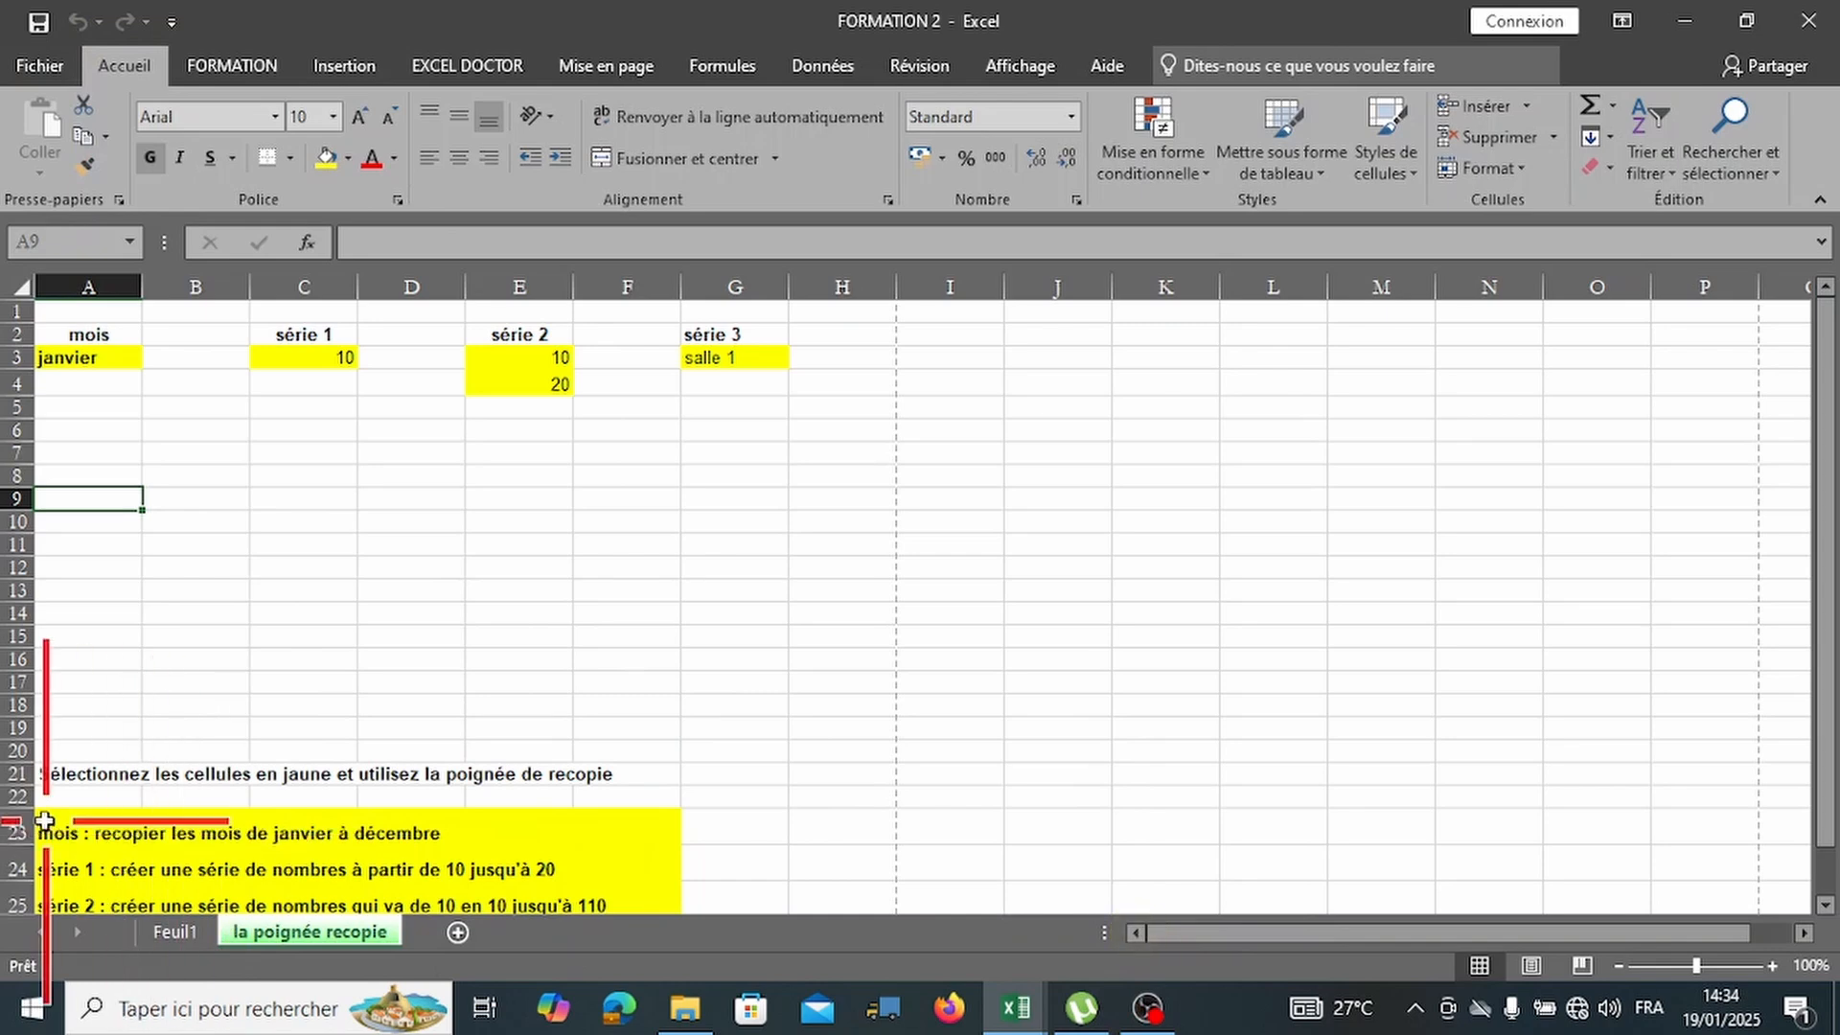
# Select the yellow instruction block A23:F26 and preview printing only the selection.
pyautogui.moveTo(41, 831); pyautogui.dragTo(636, 883)
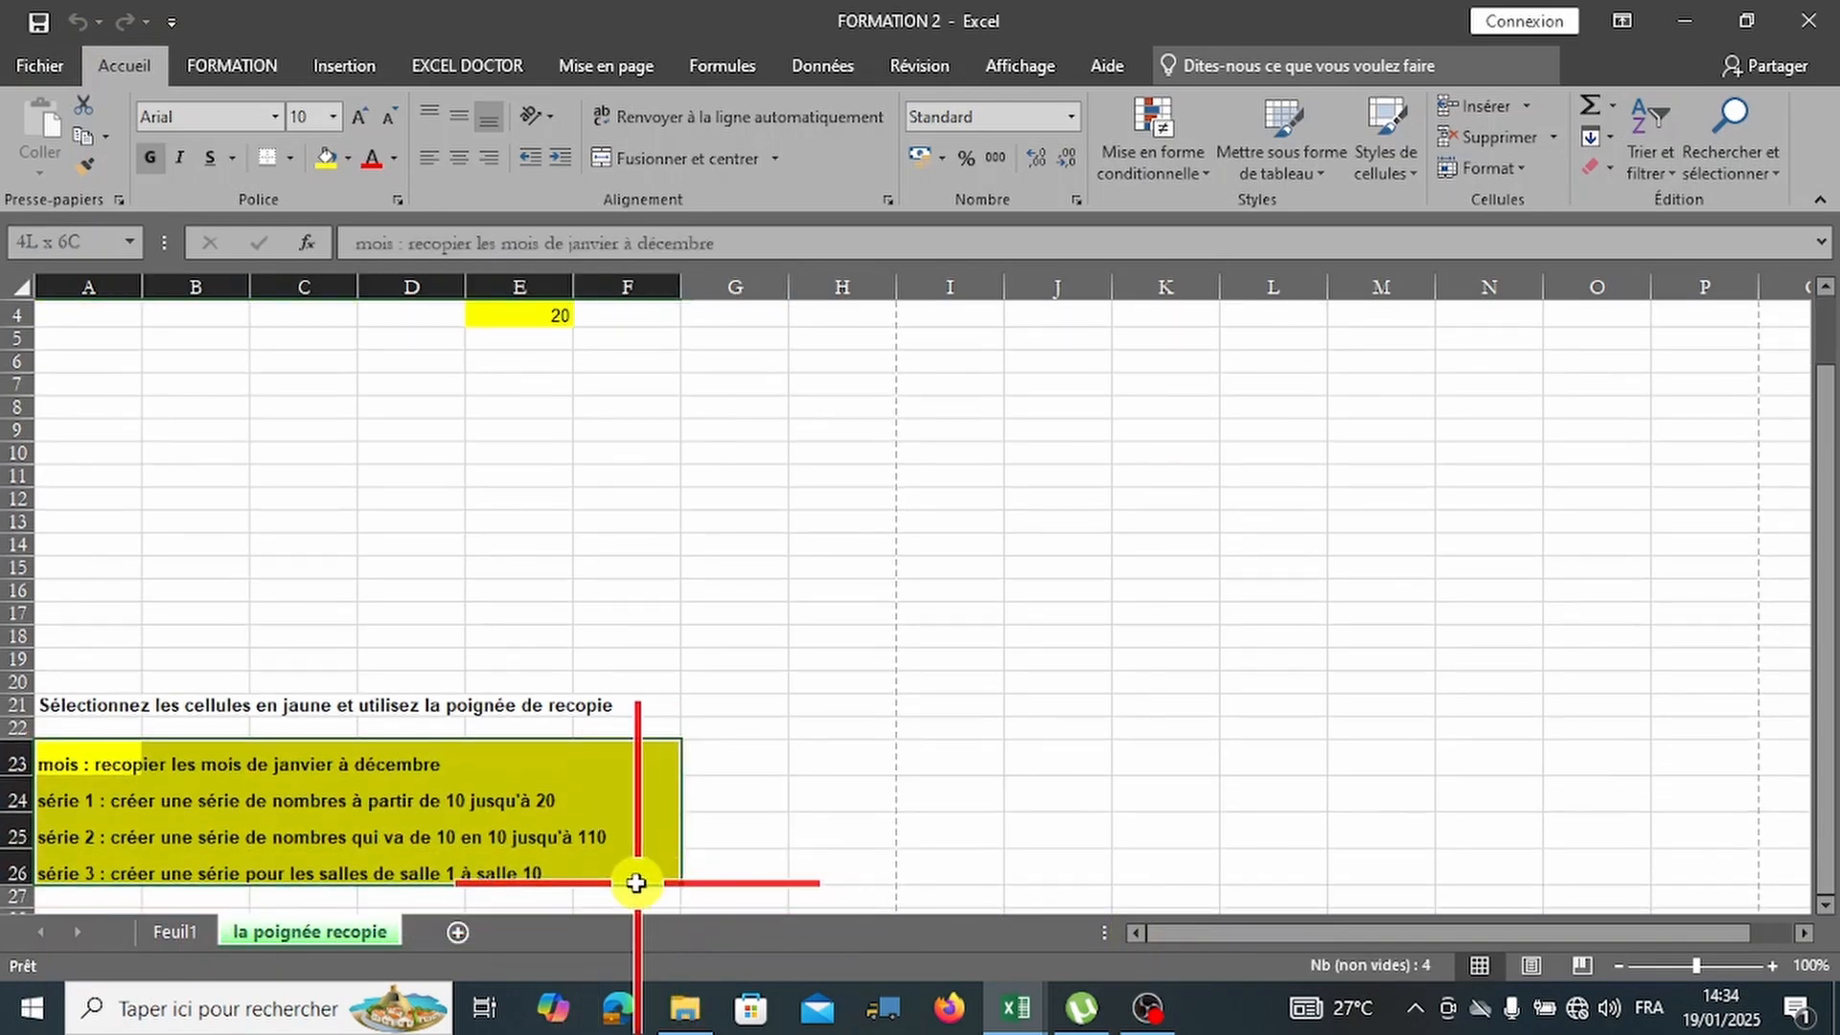
pyautogui.click(38, 60)
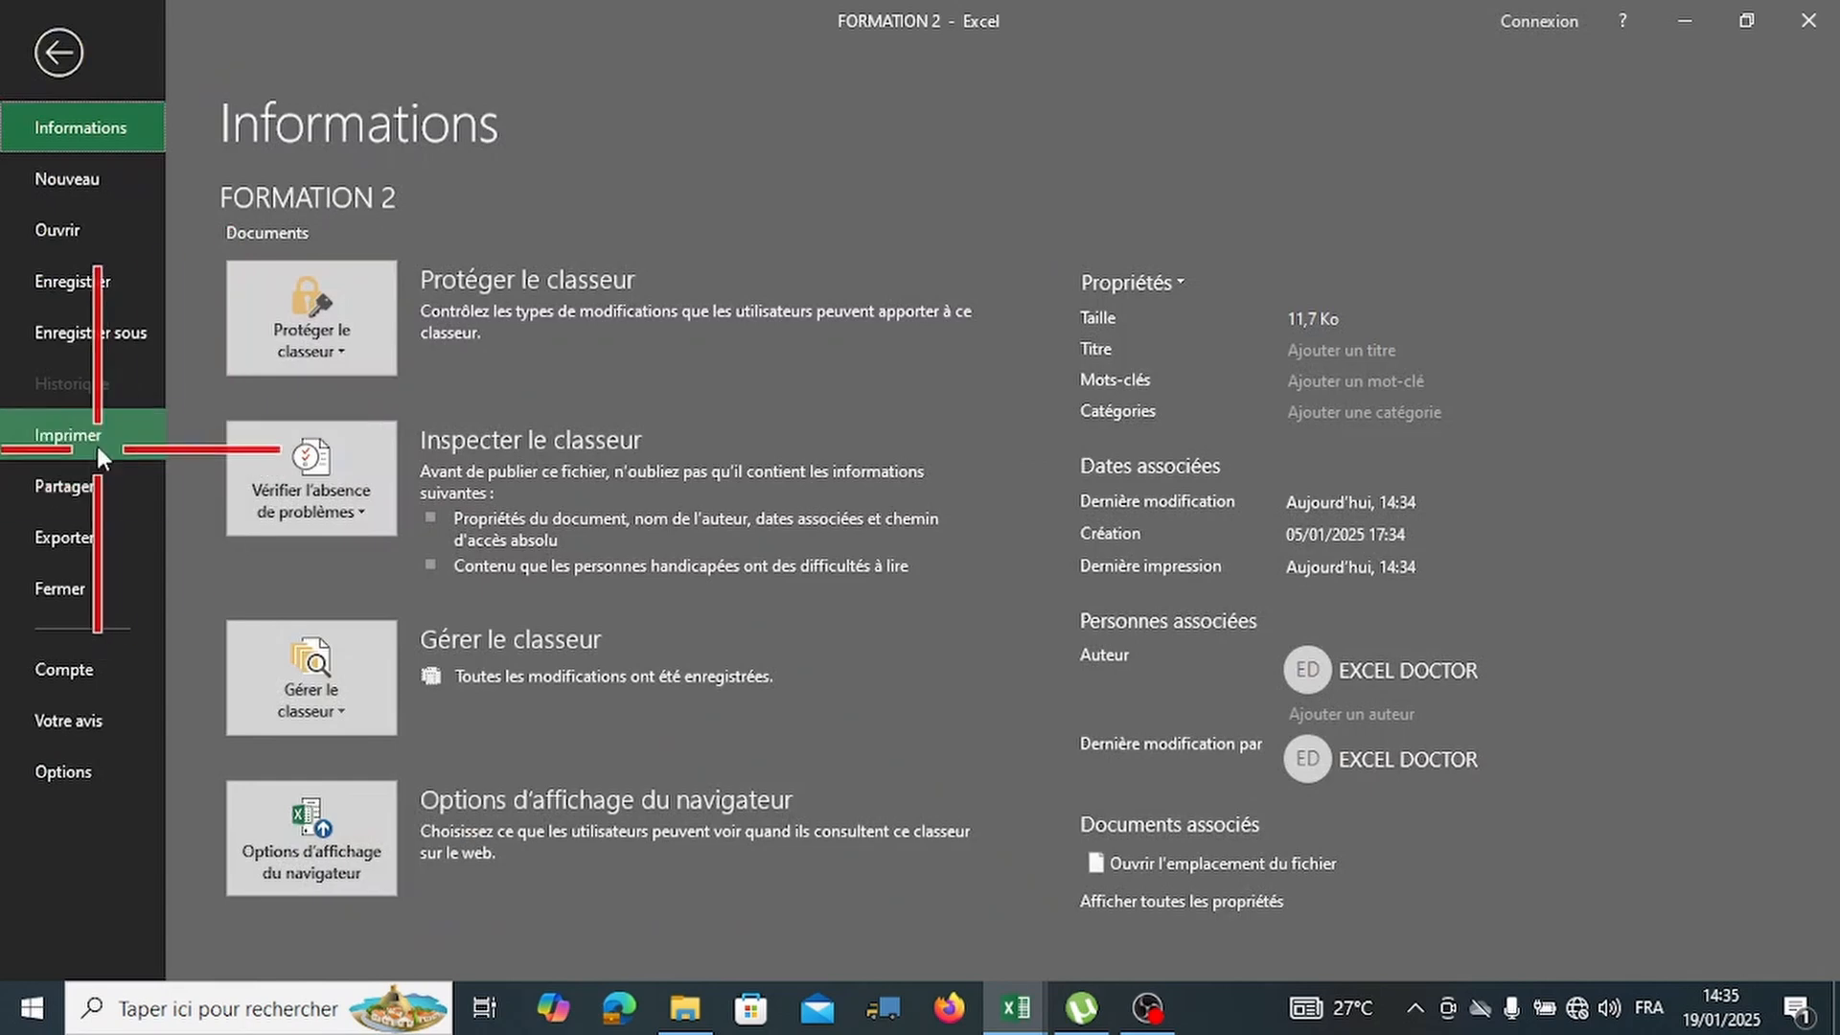
pyautogui.click(95, 439)
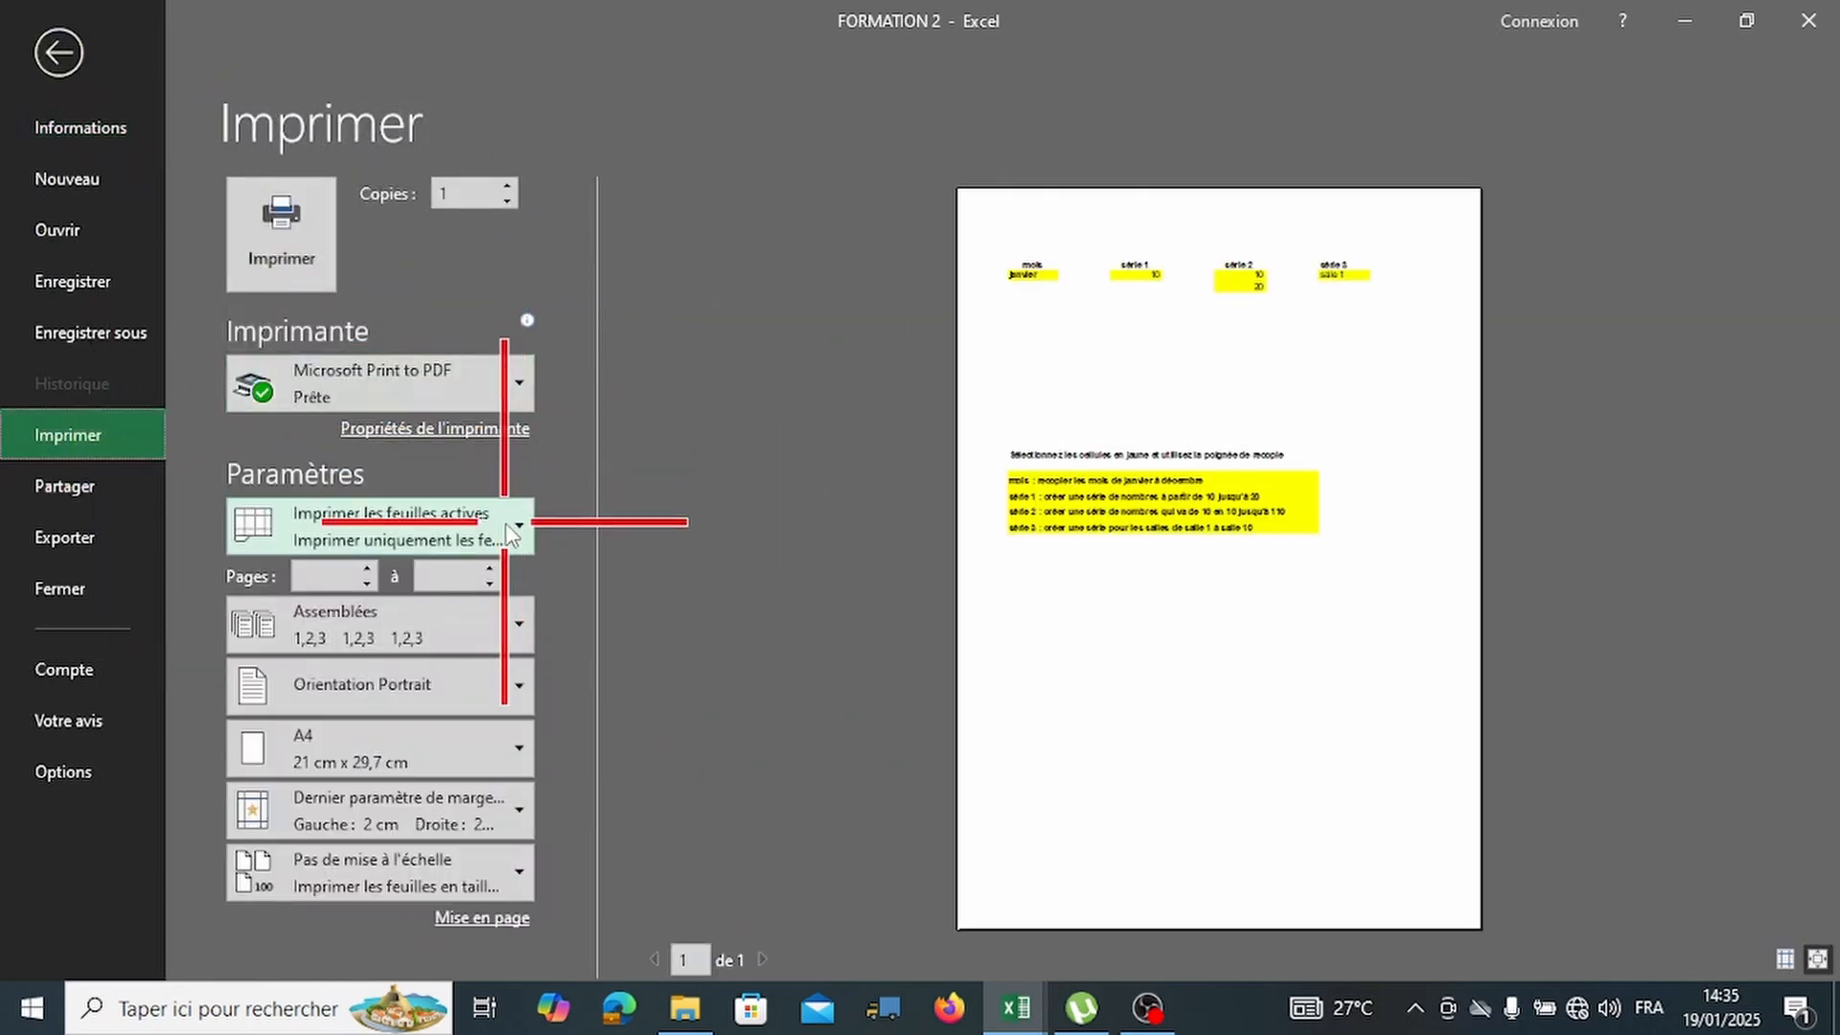
pyautogui.click(504, 521)
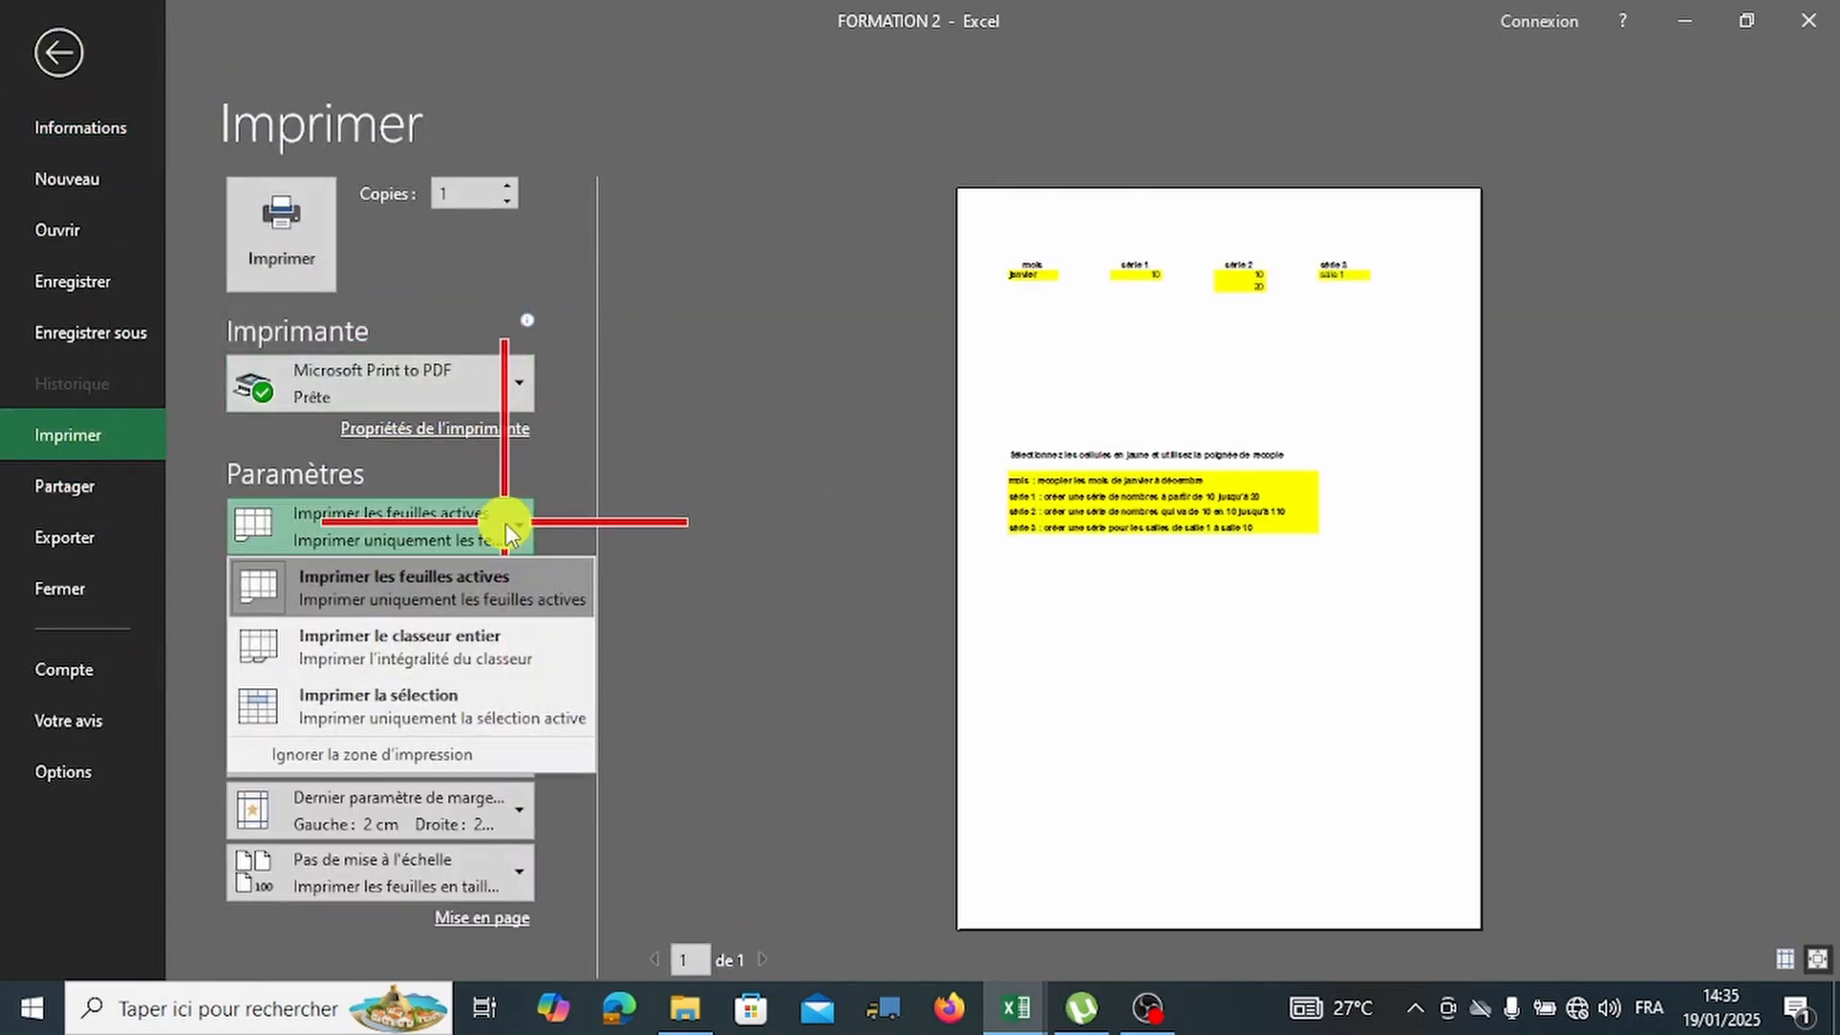
pyautogui.click(456, 717)
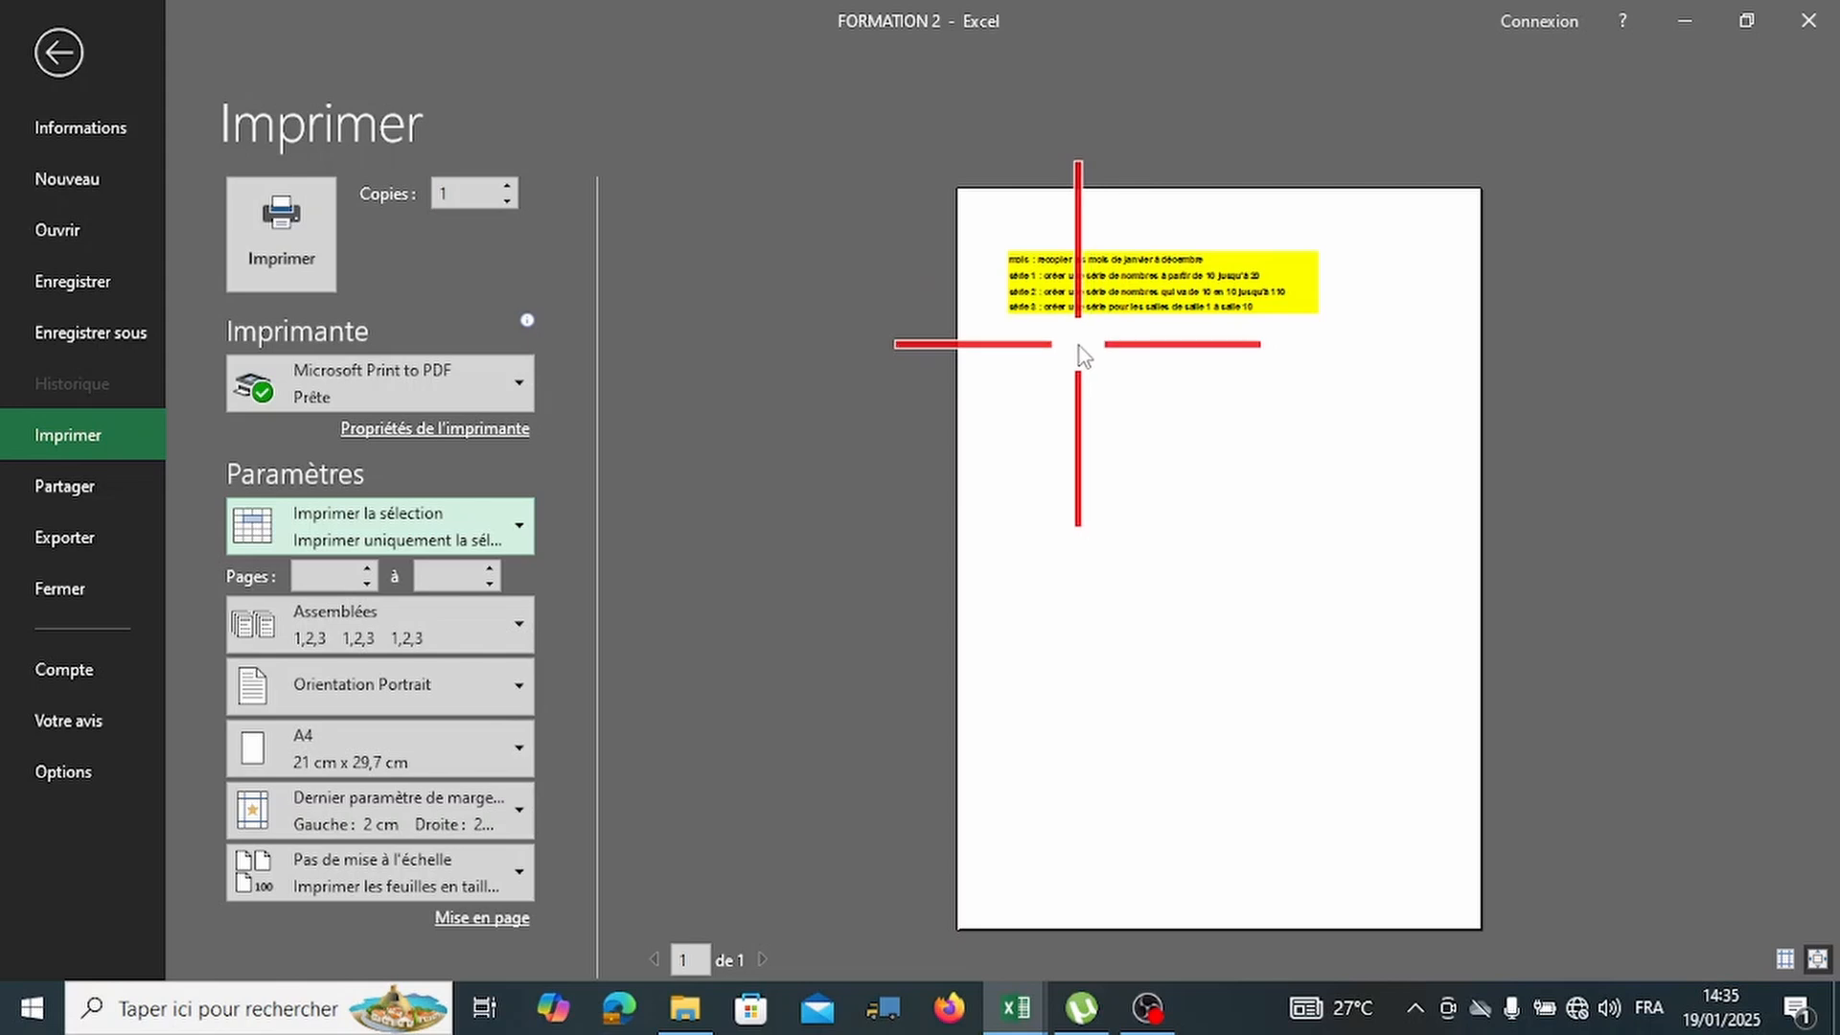
# Switch the print scope to active sheets and back to selection, then return to the sheet.
pyautogui.click(436, 525)
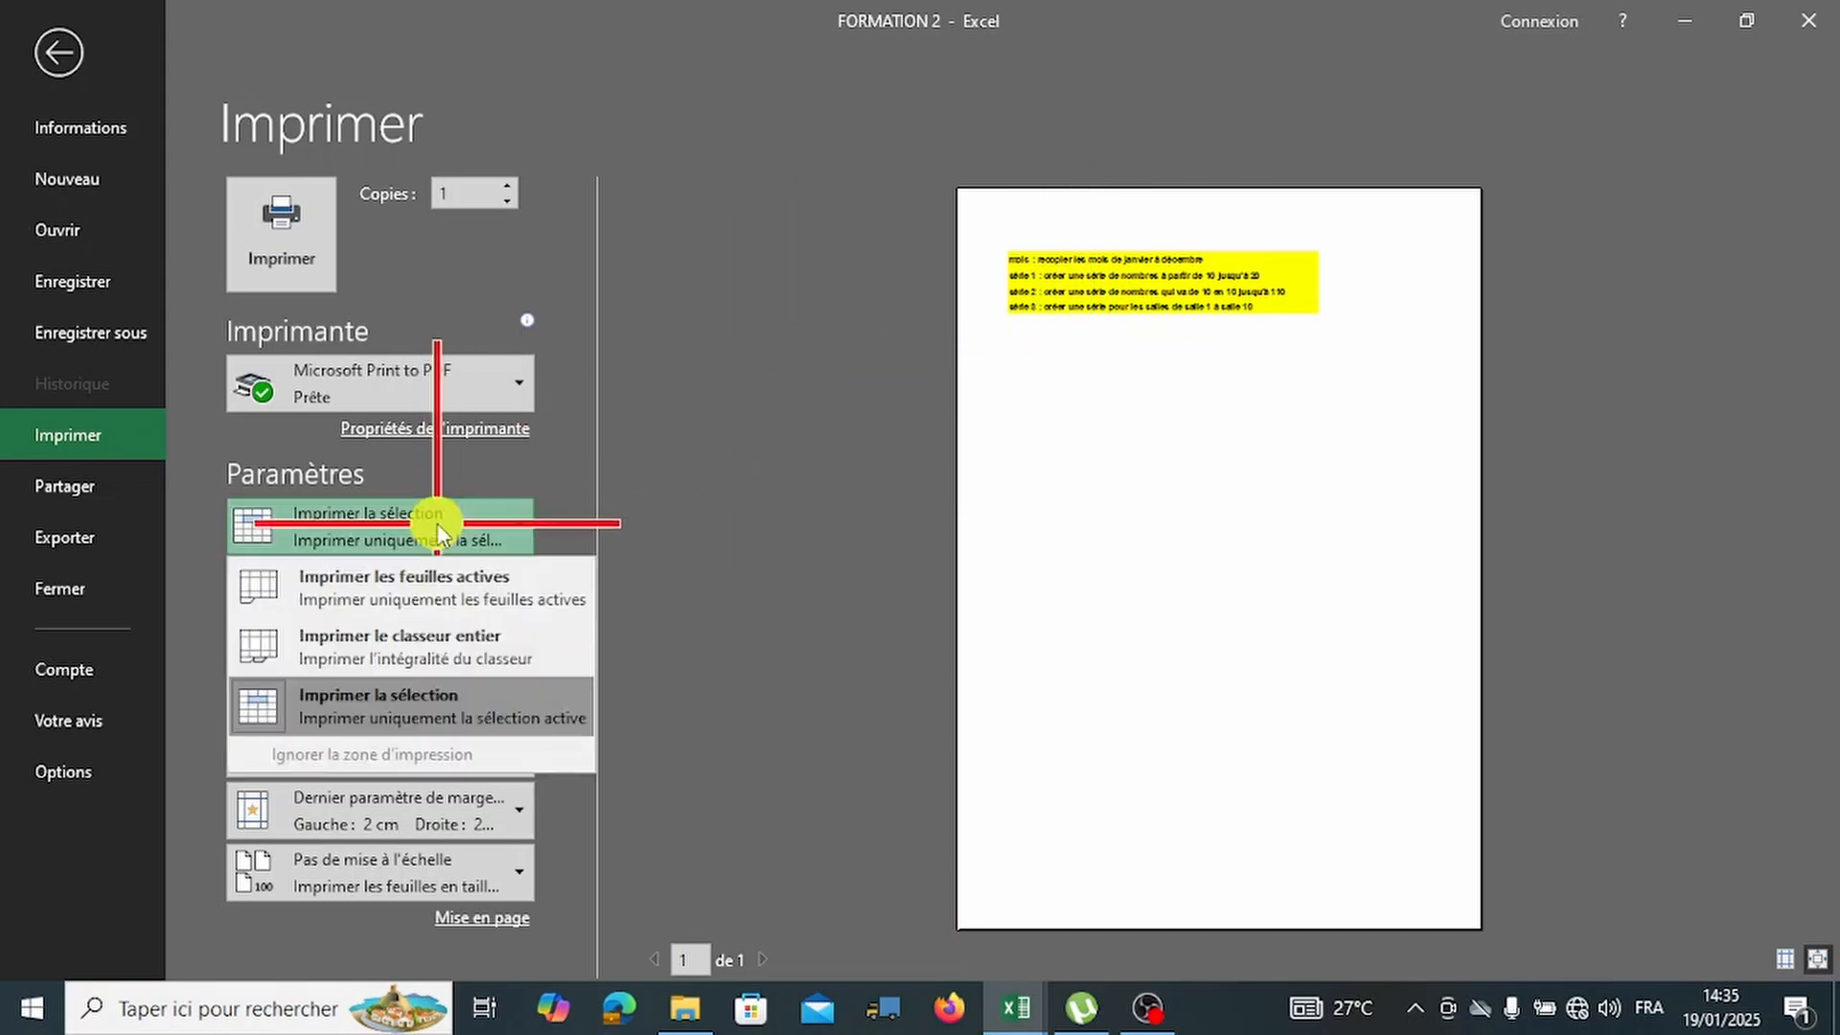
pyautogui.click(434, 590)
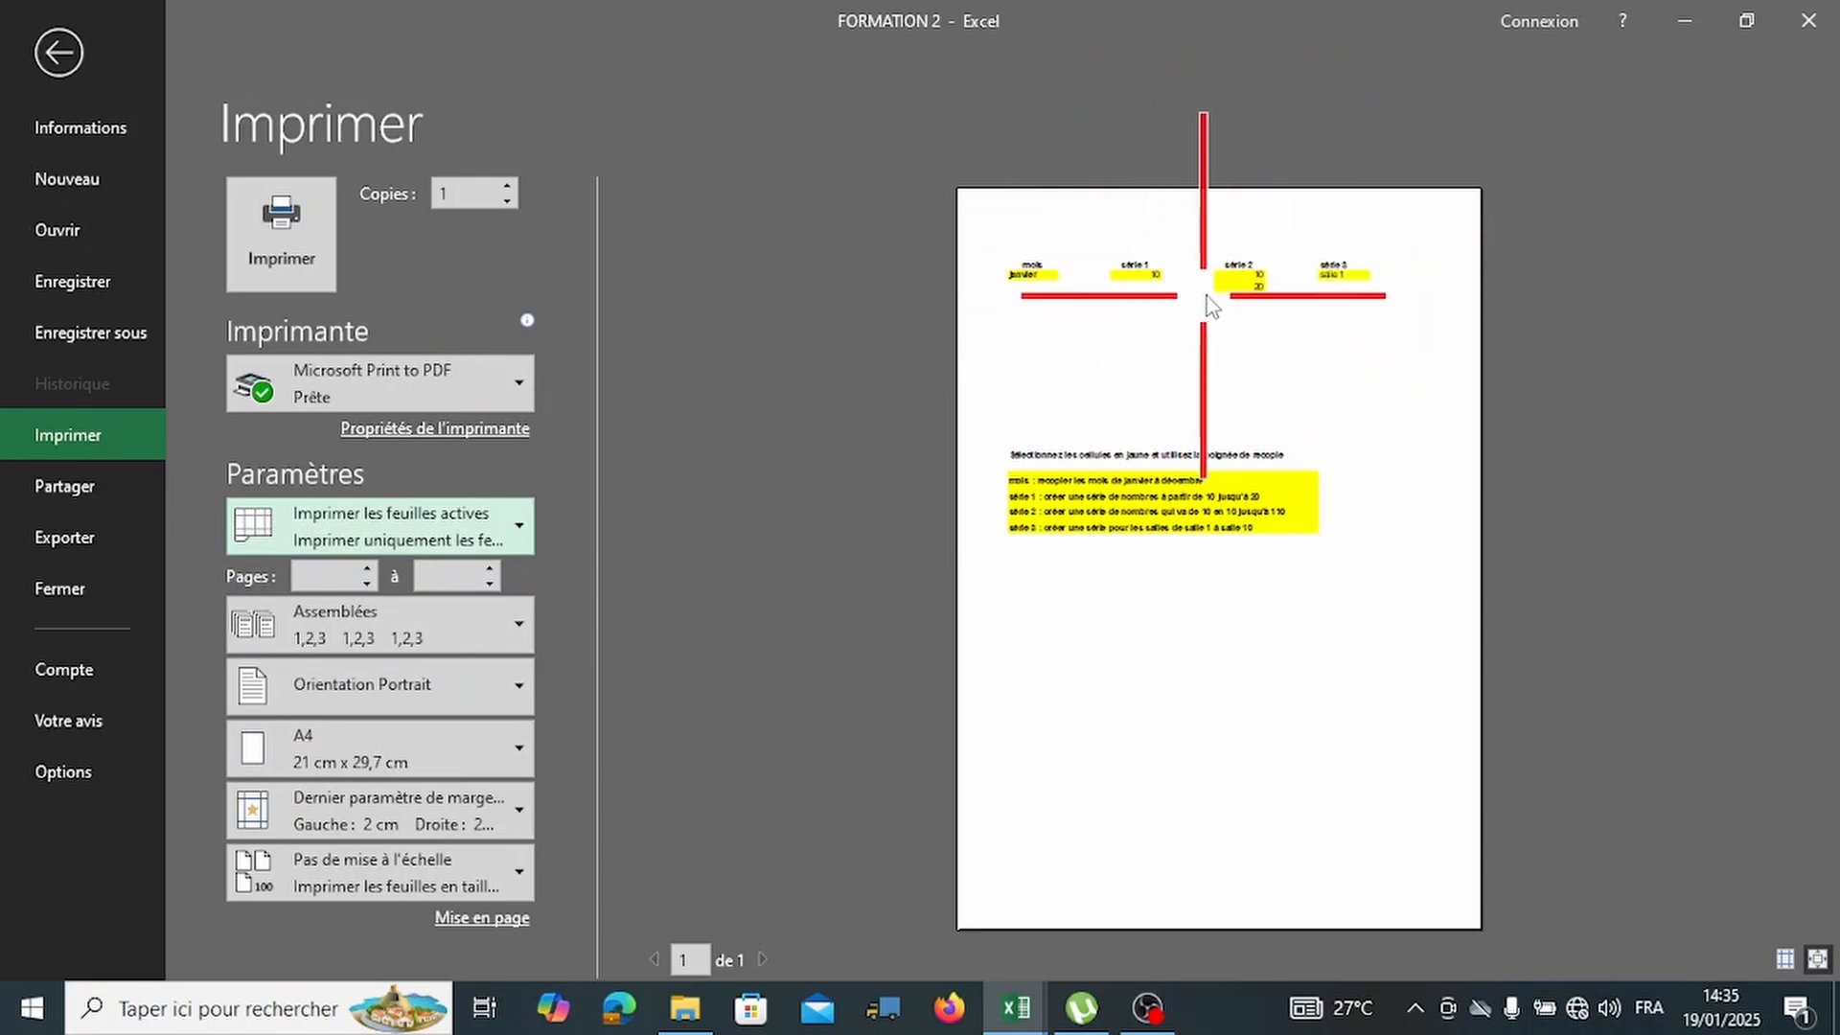
pyautogui.click(484, 527)
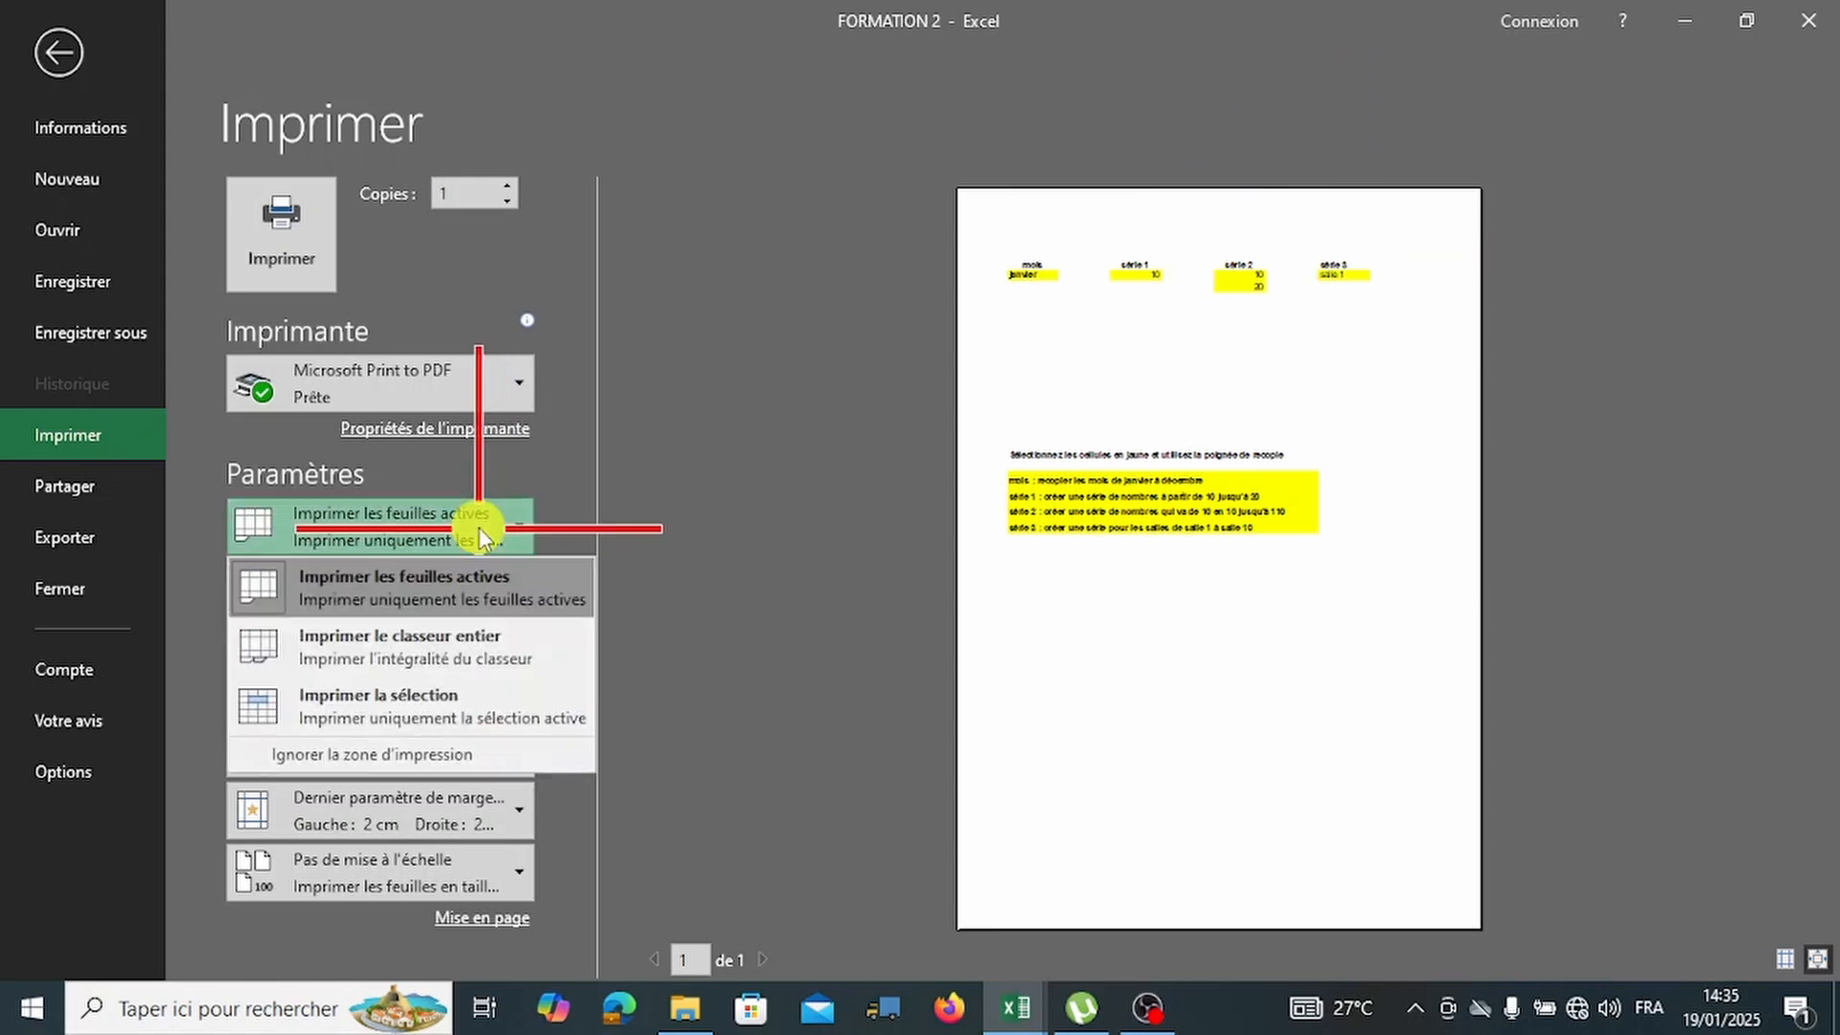
pyautogui.click(370, 709)
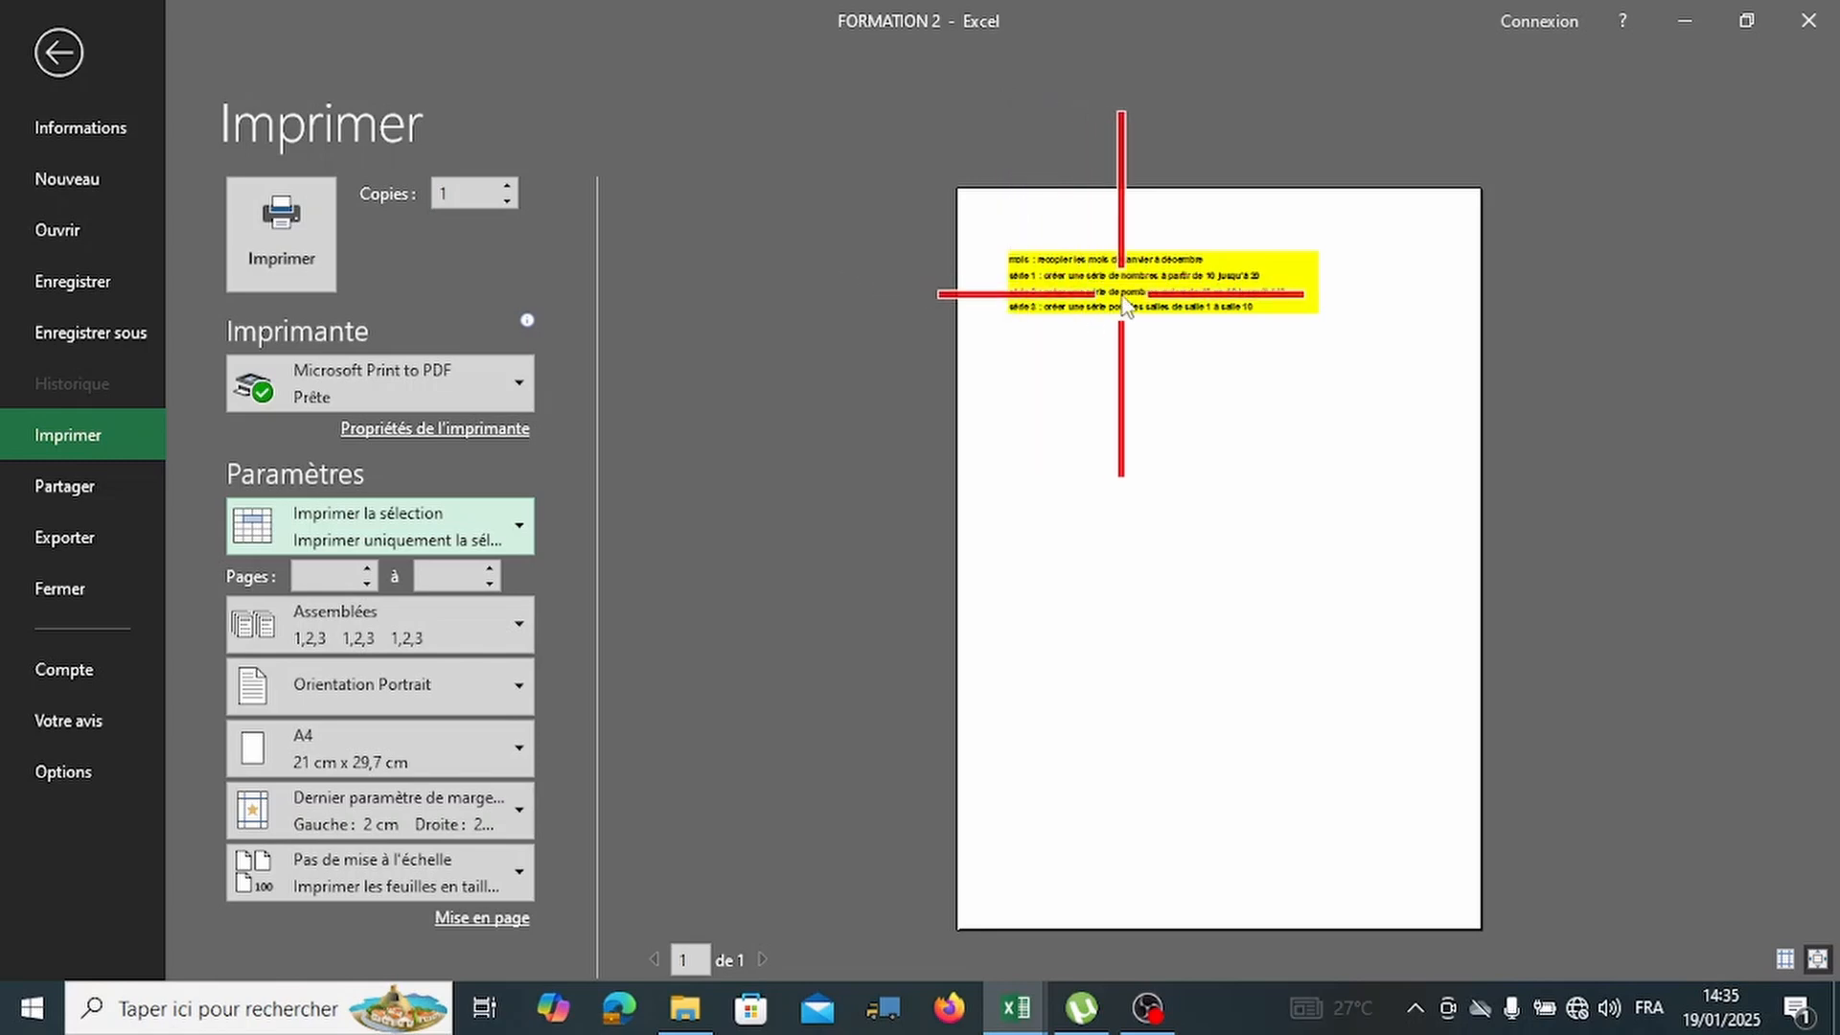
pyautogui.click(66, 75)
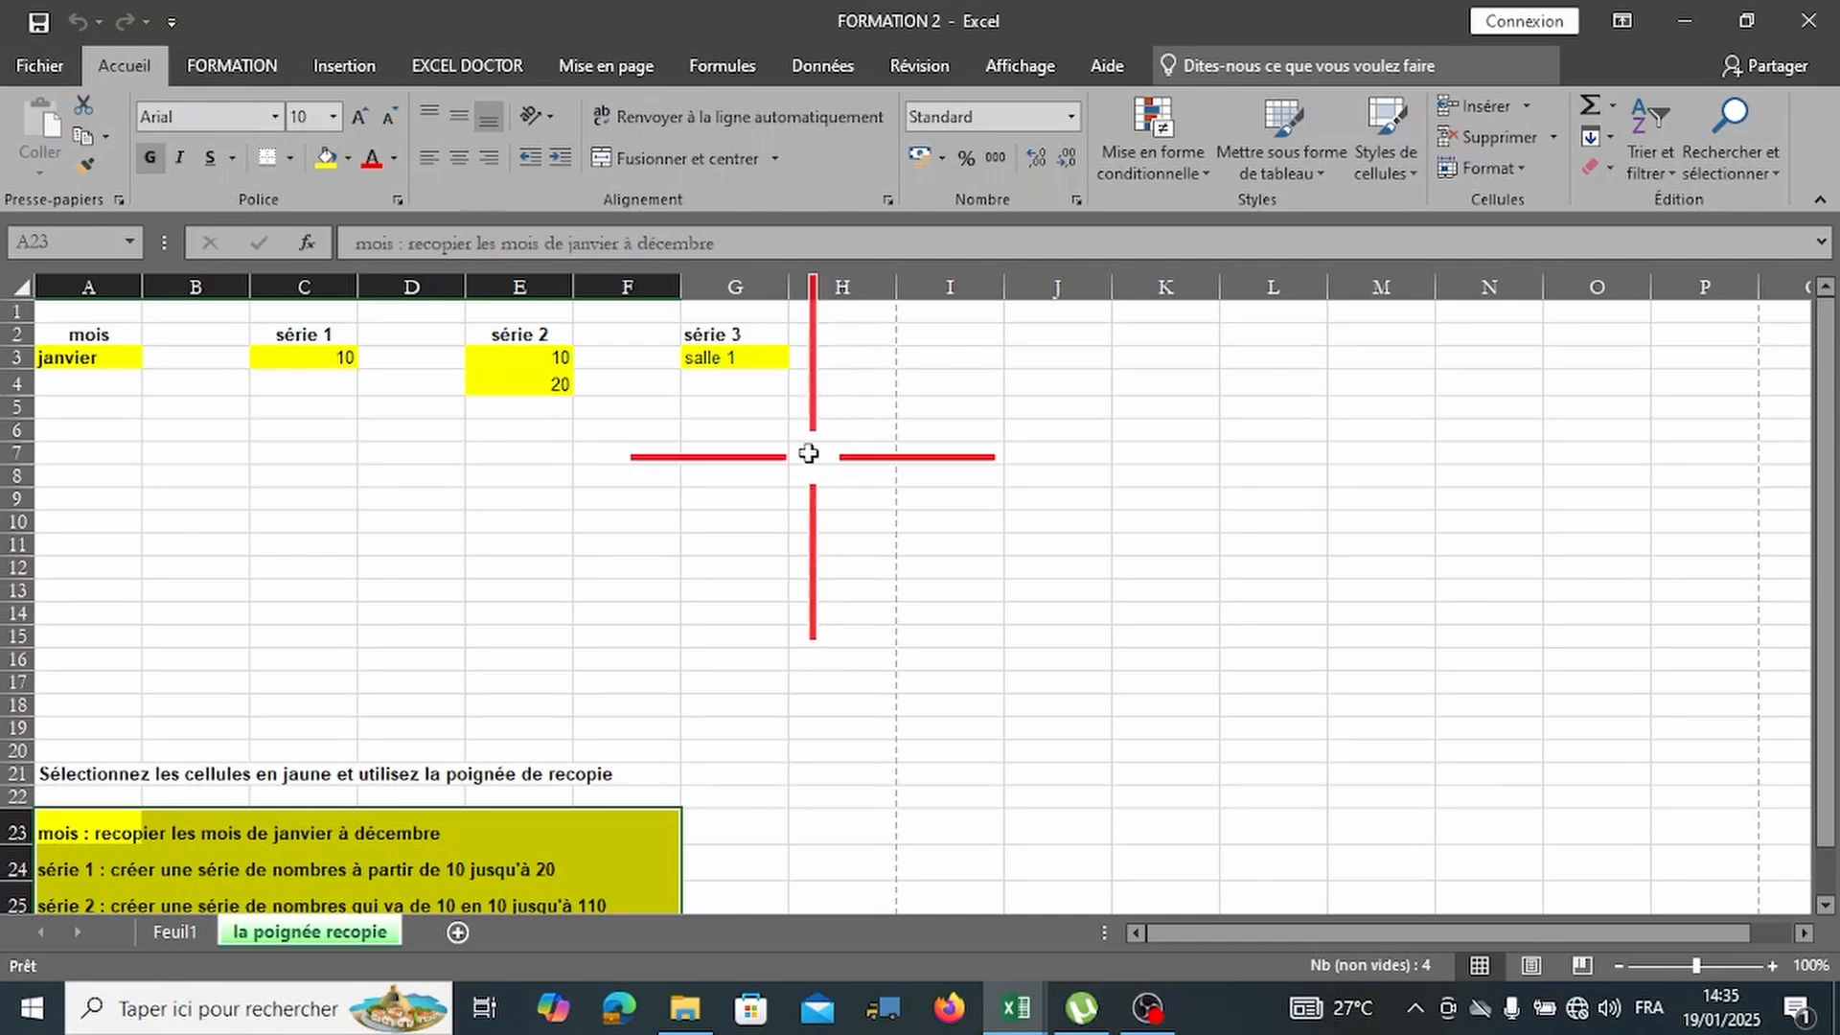
# Preview printing only A2:G4, then reset the print scope to the whole active sheet.
pyautogui.moveTo(67, 338); pyautogui.dragTo(760, 393)
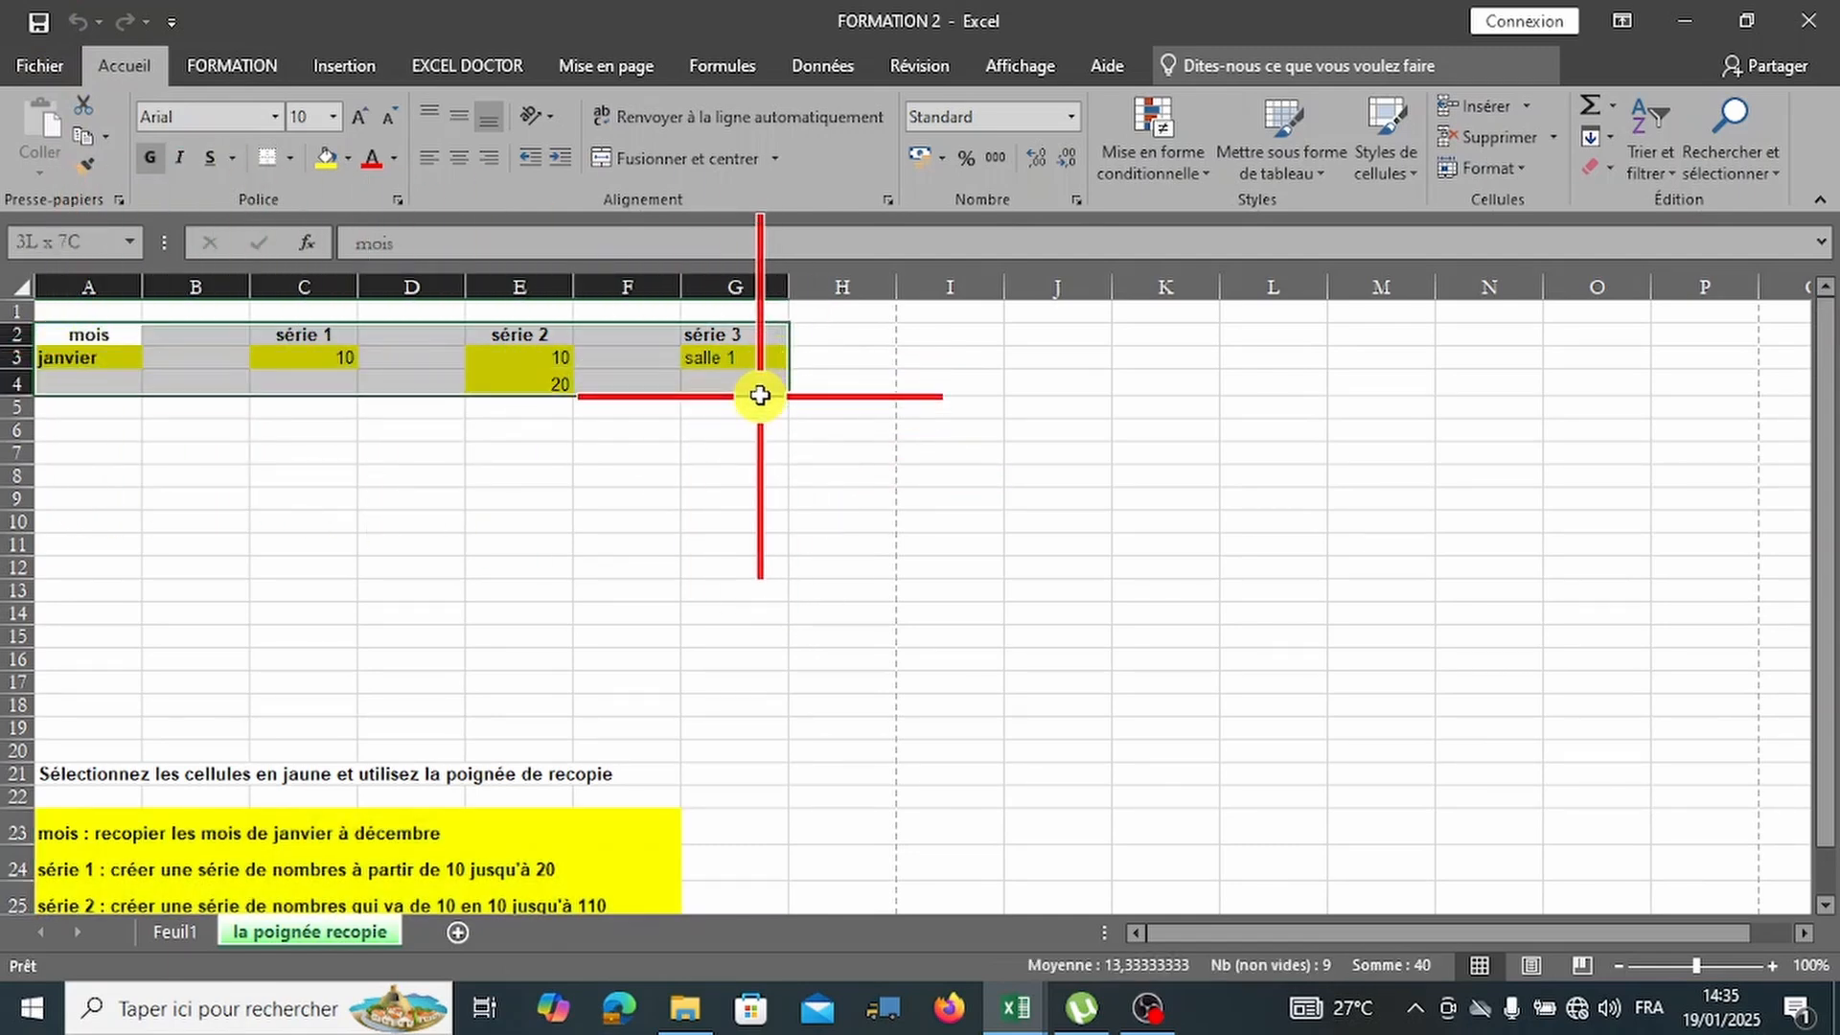
pyautogui.click(39, 65)
pyautogui.click(75, 427)
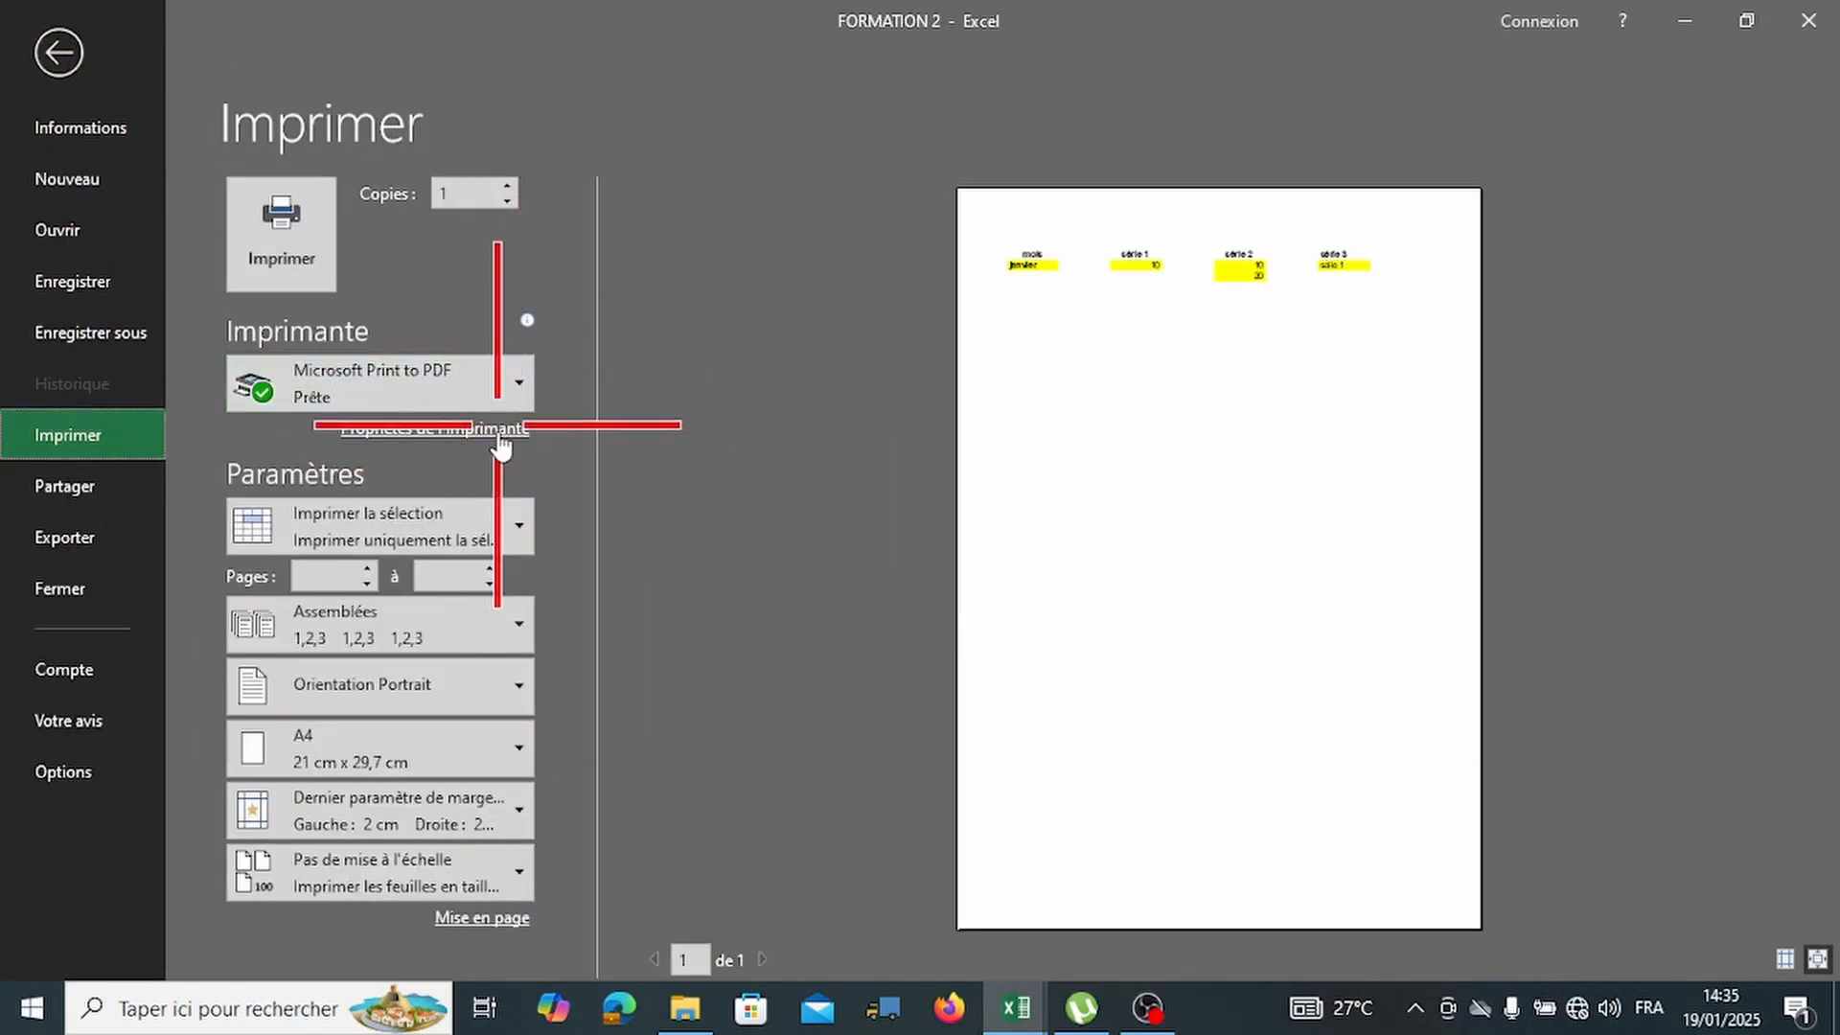
pyautogui.click(477, 534)
pyautogui.click(406, 721)
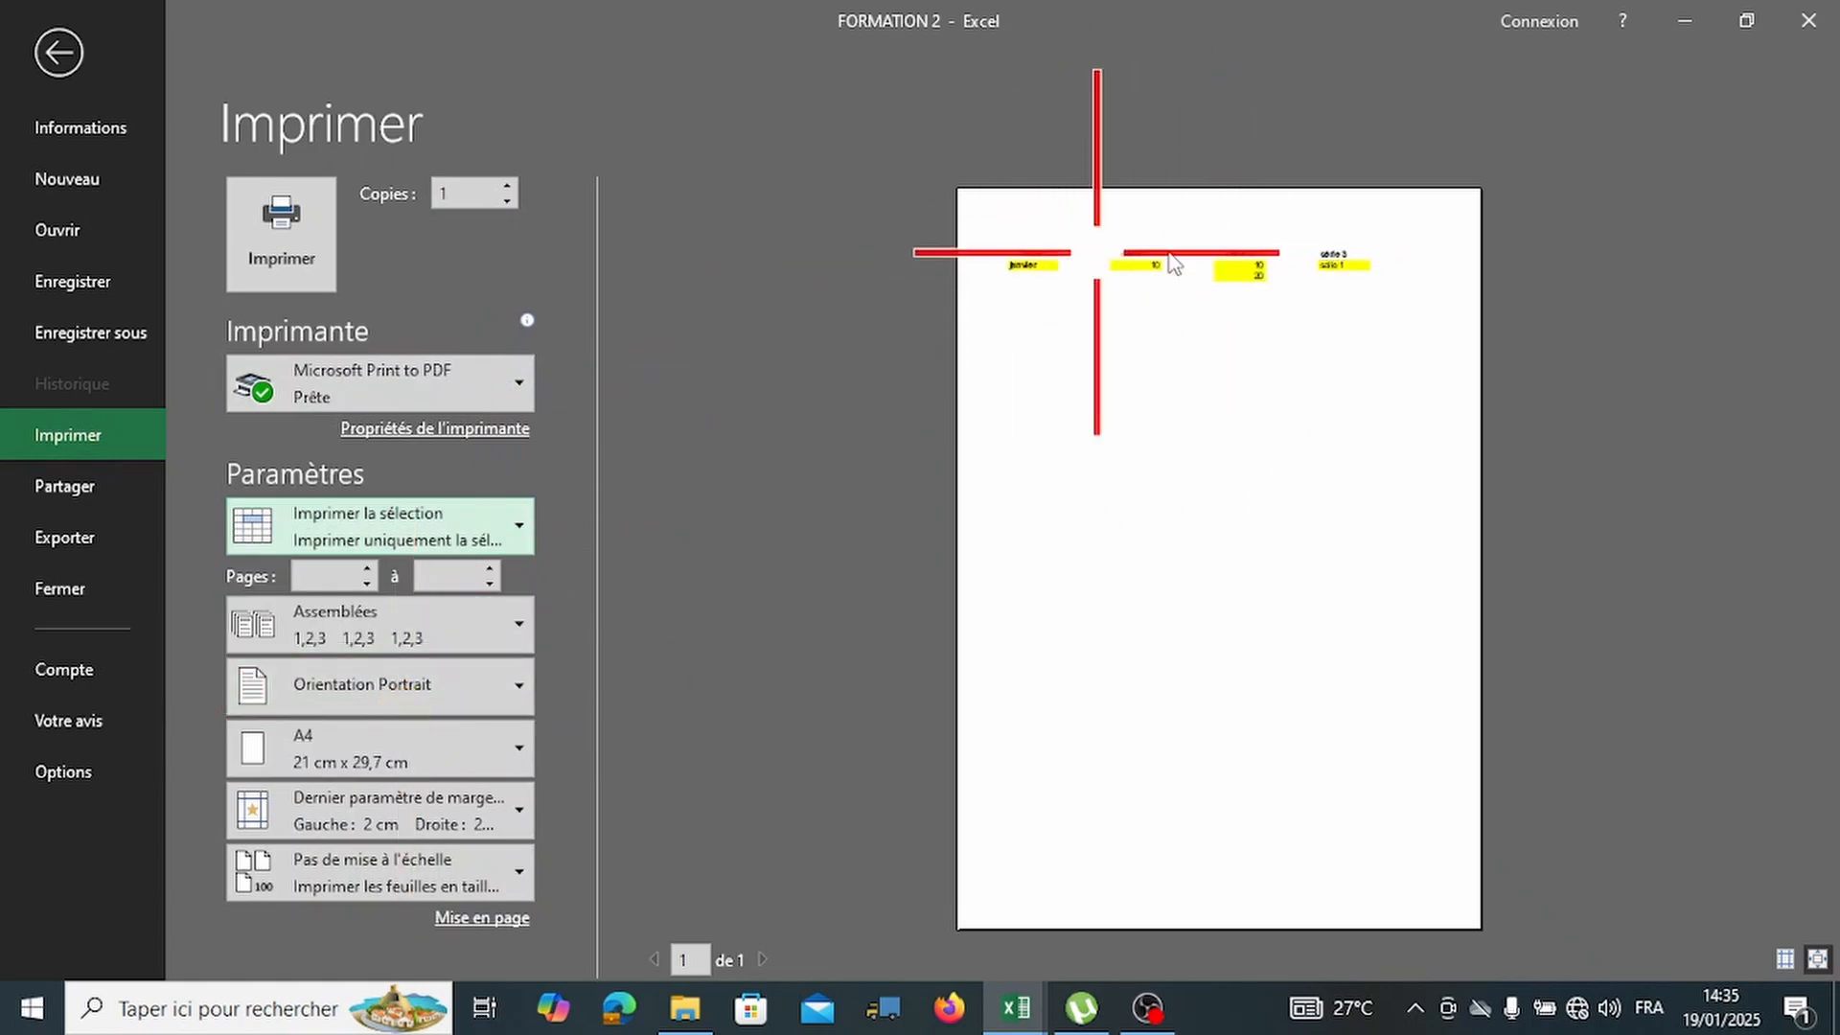
pyautogui.click(489, 514)
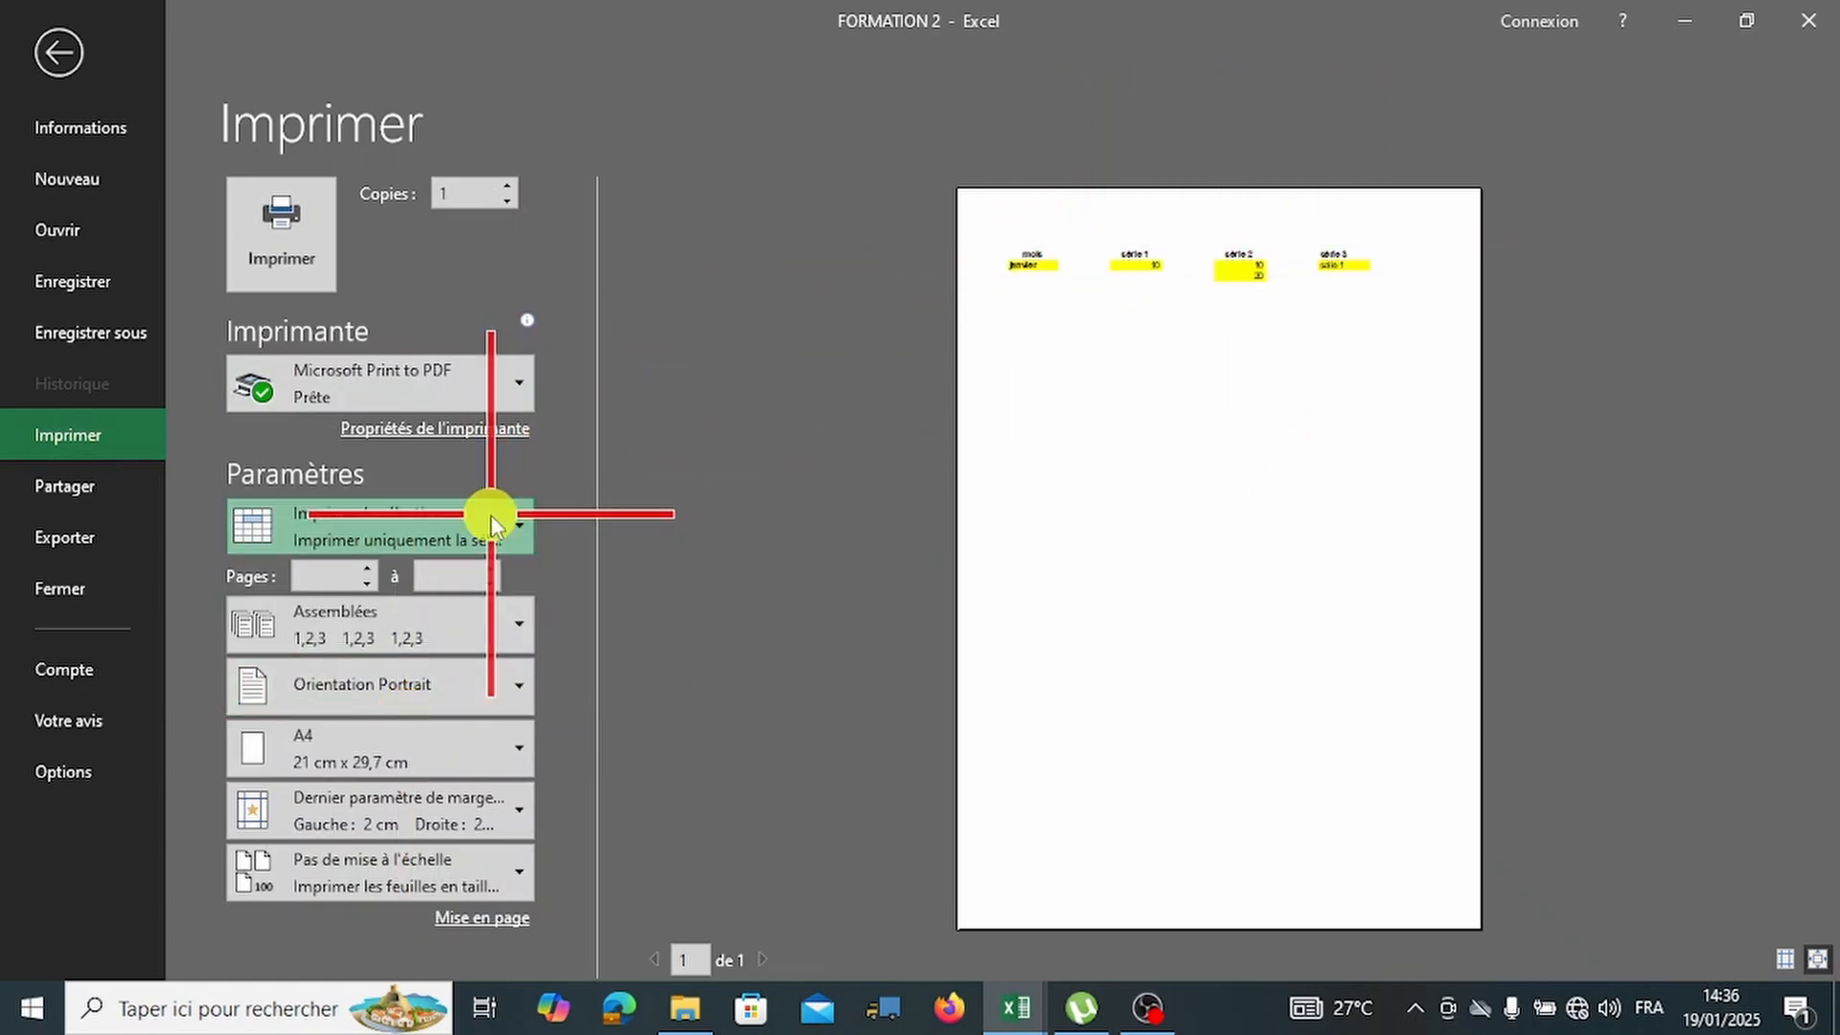
pyautogui.click(446, 599)
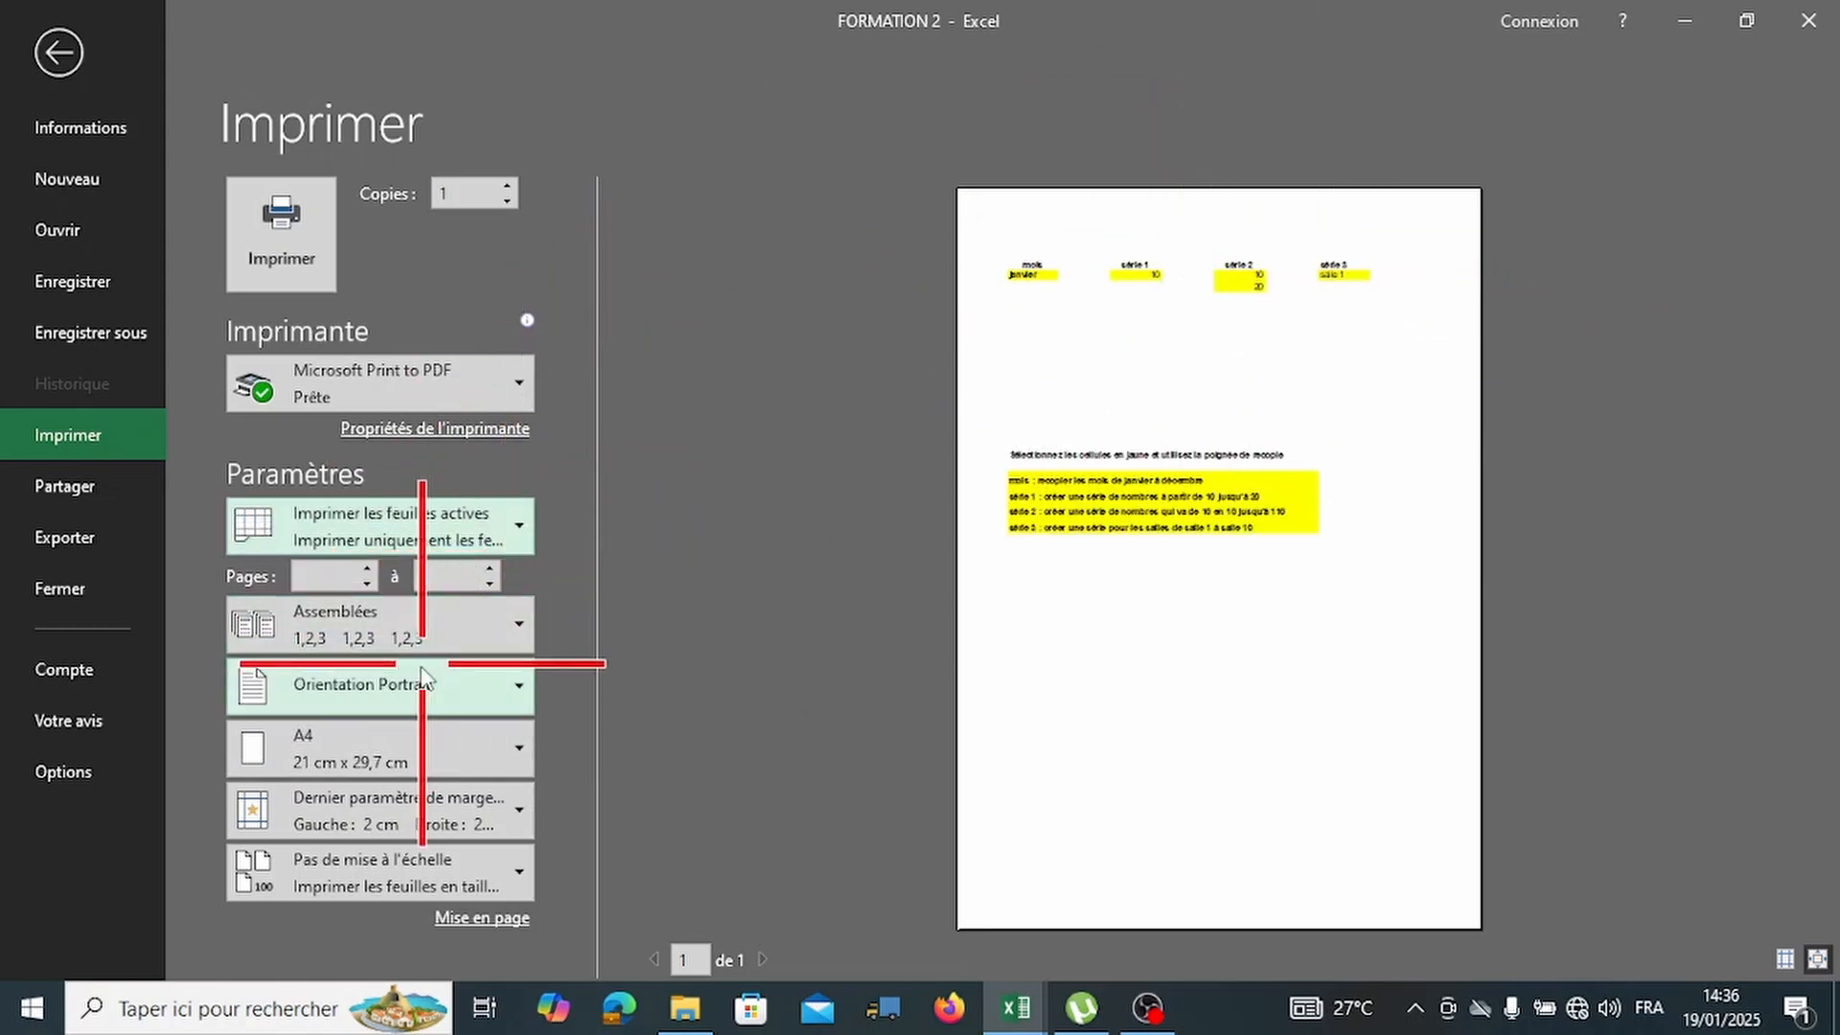
pyautogui.click(59, 54)
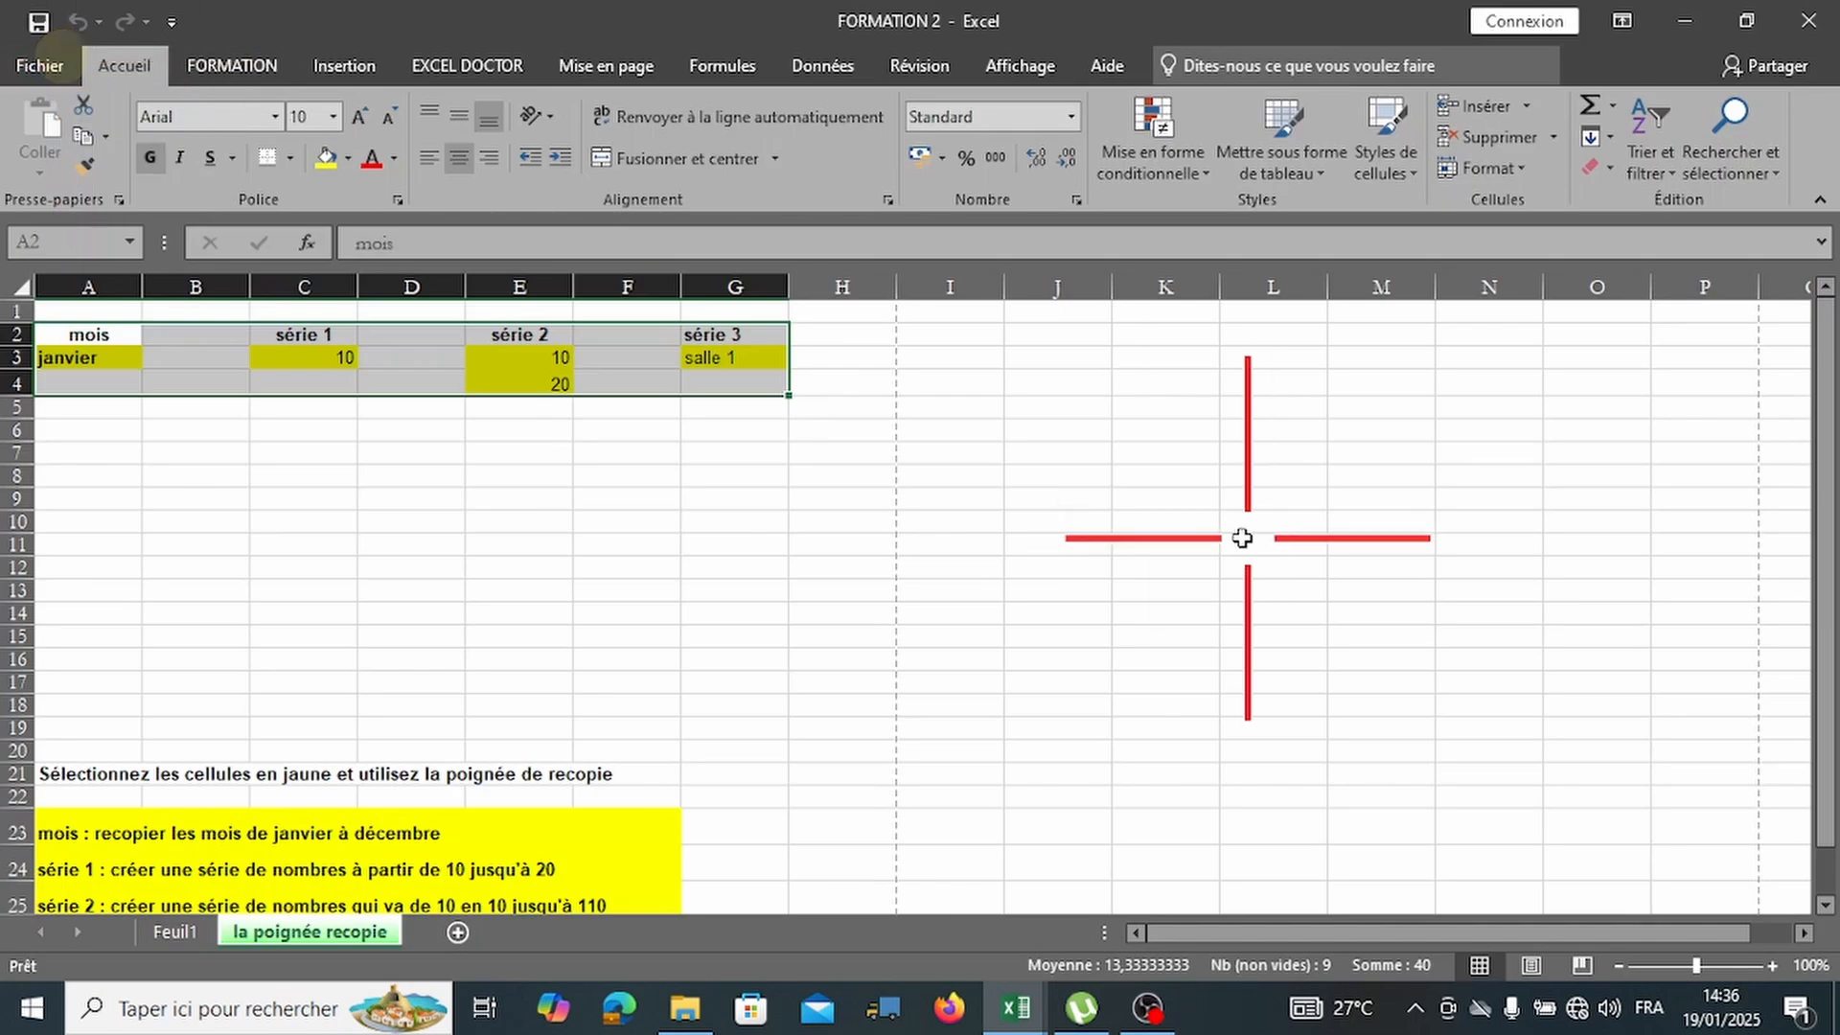
# In page layout view, enter 'FORMATION 2' in the centre header section.
pyautogui.click(1529, 966)
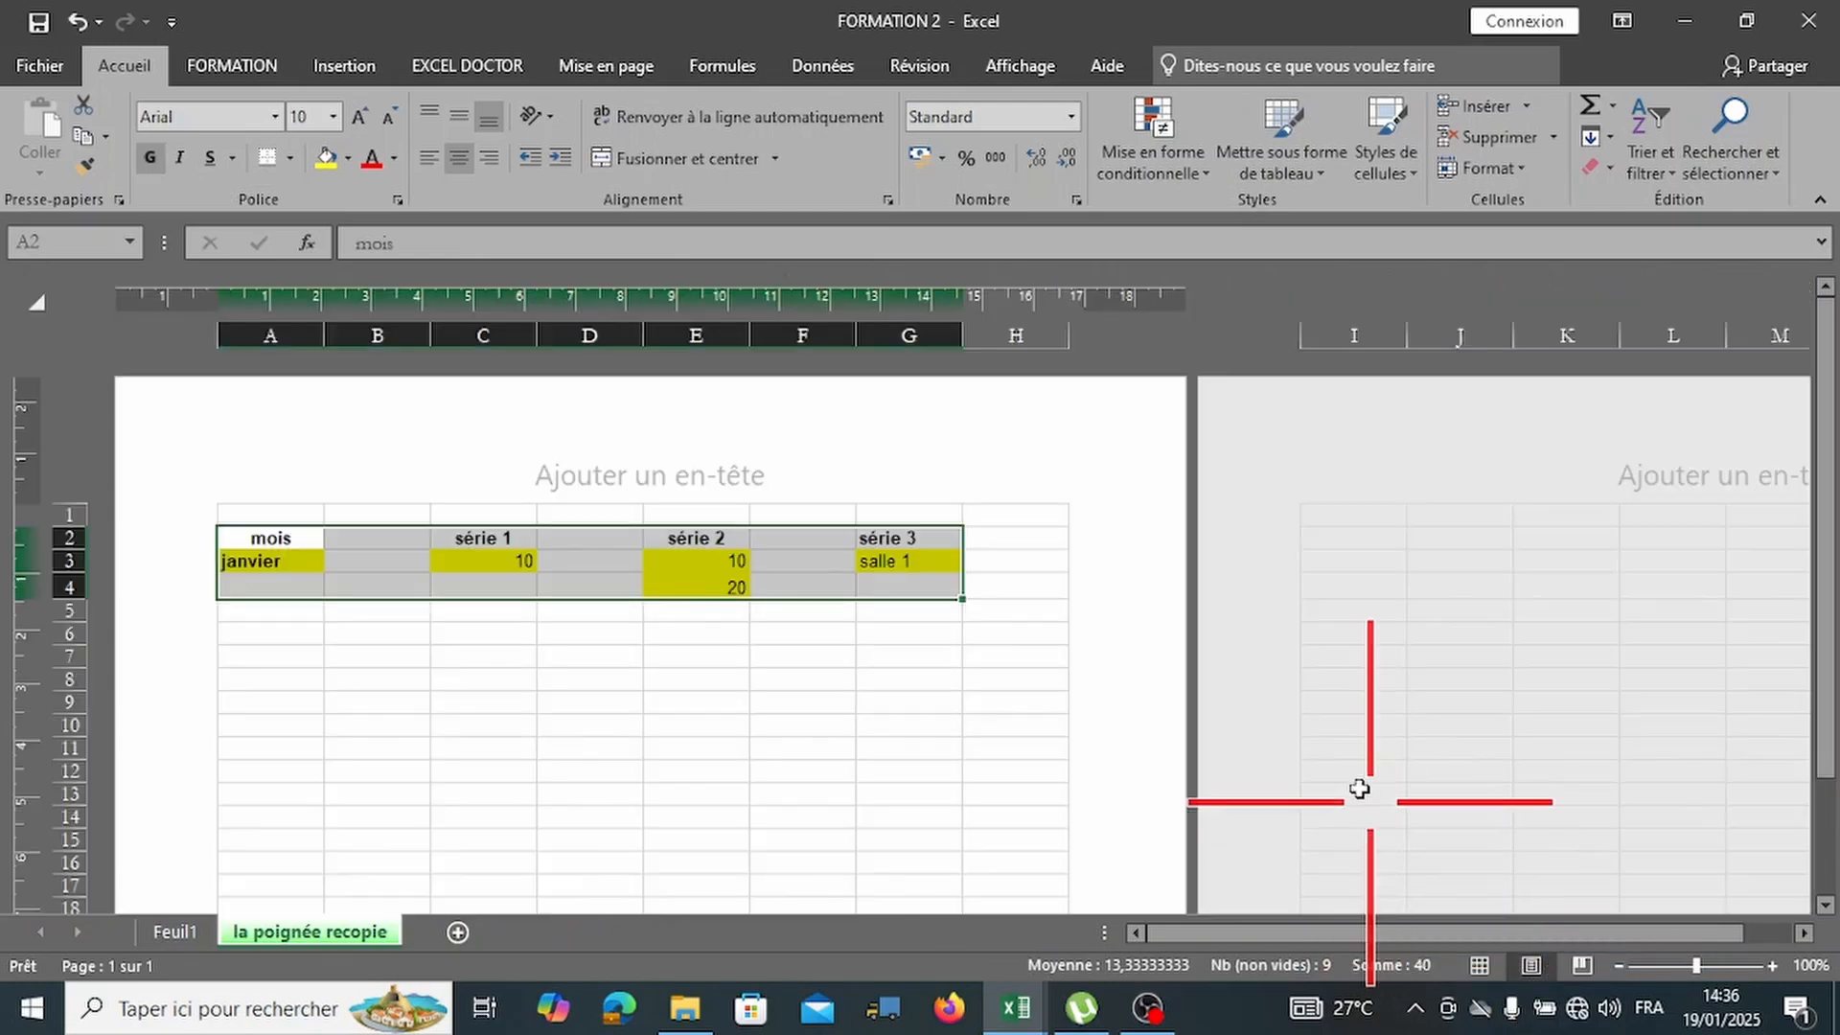
pyautogui.scroll(-3, 1352, 755)
pyautogui.scroll(-4, 1352, 755)
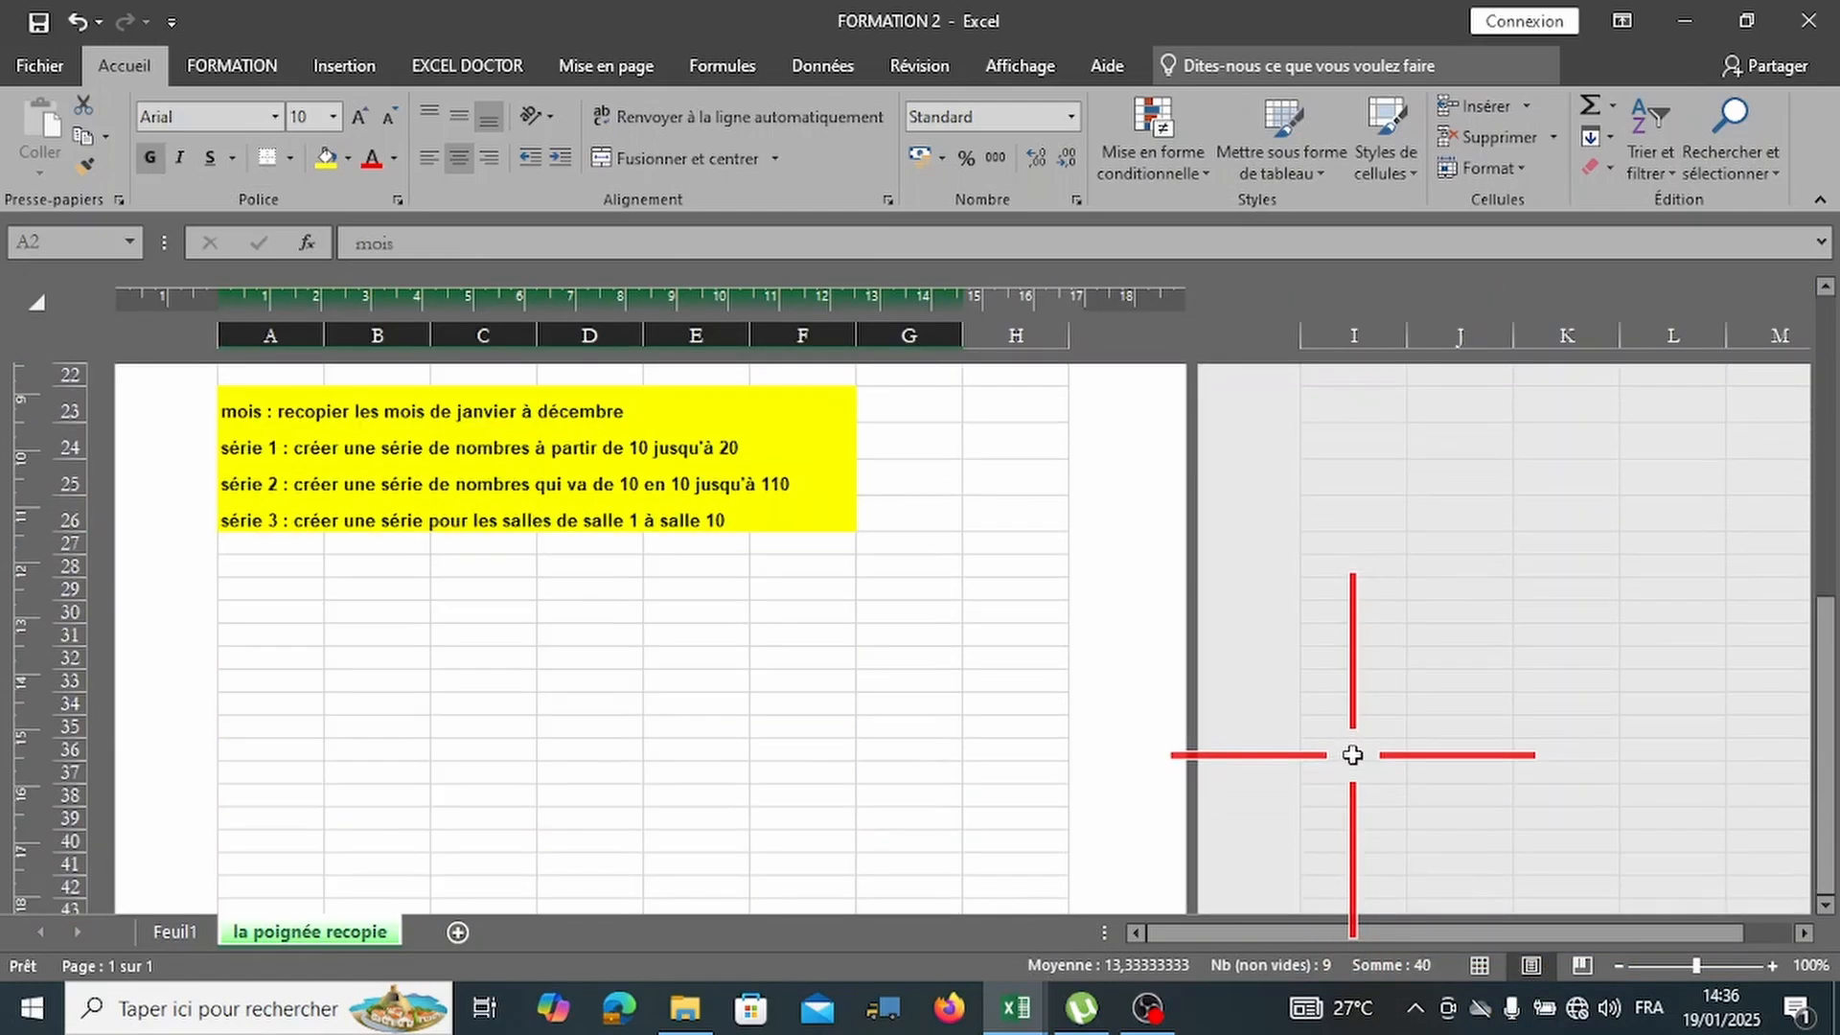
pyautogui.scroll(-6, 1352, 755)
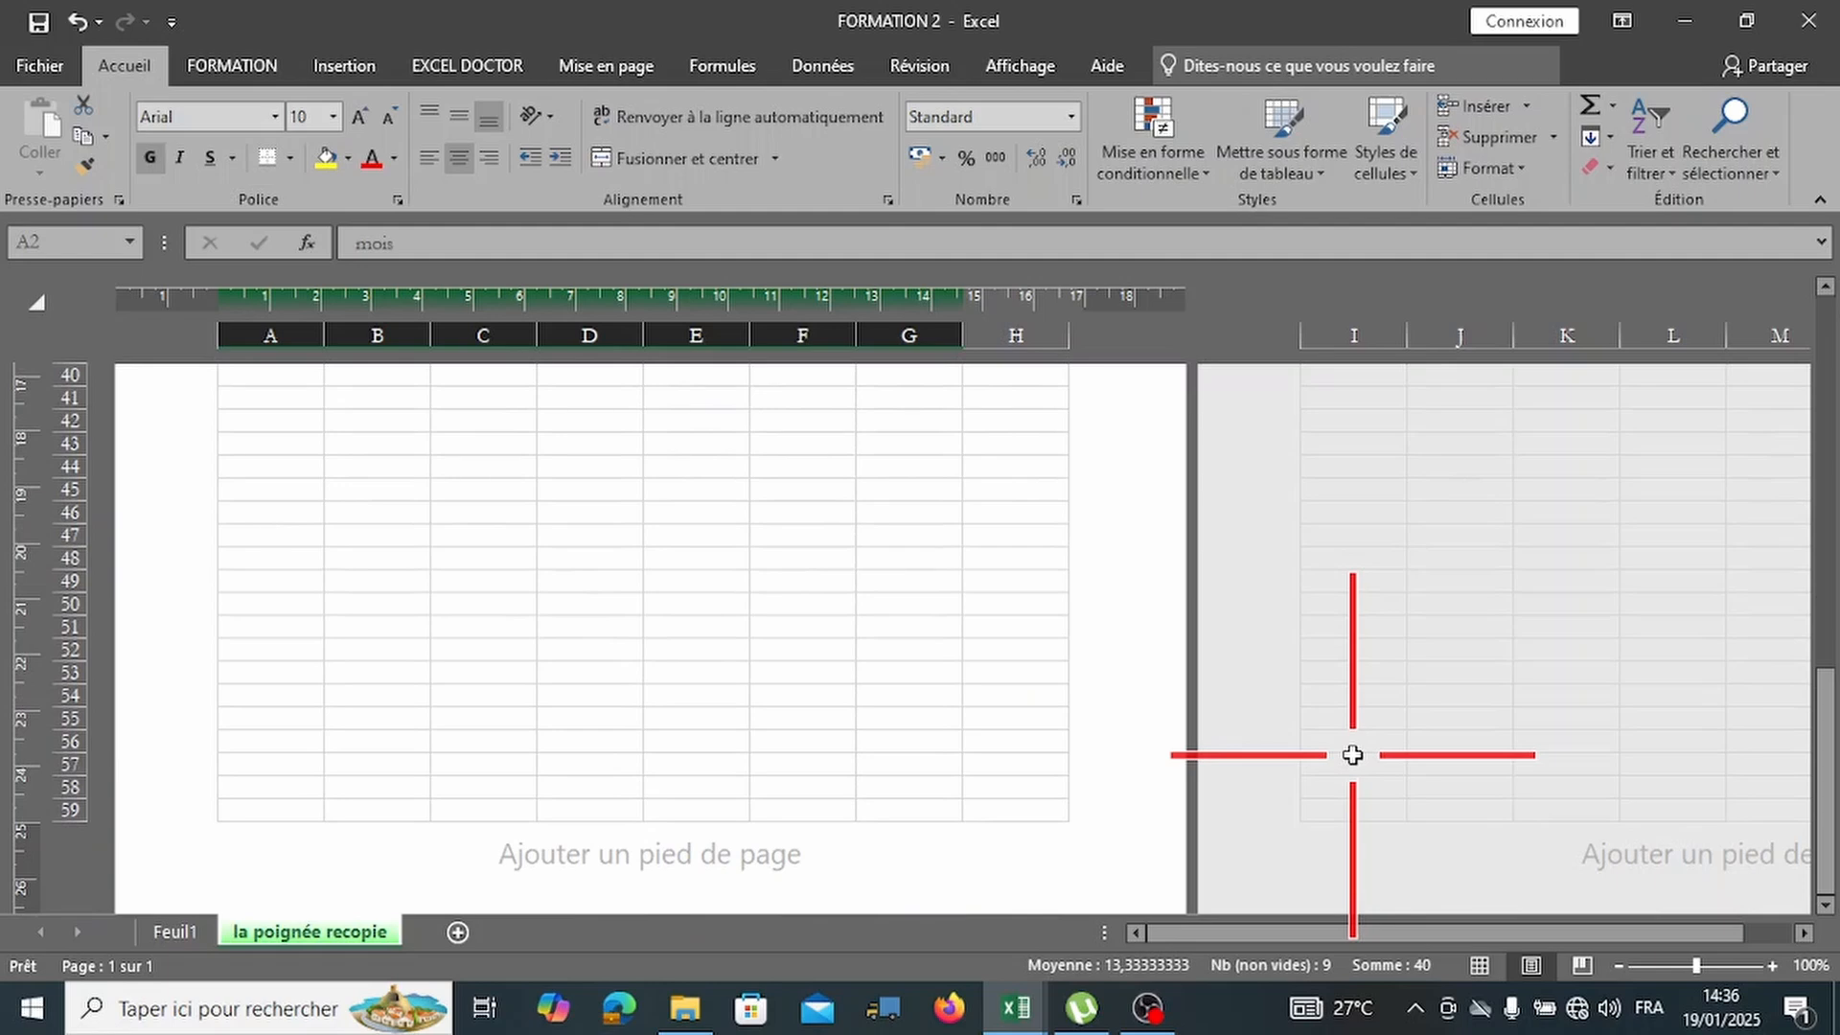
pyautogui.scroll(13, 1352, 755)
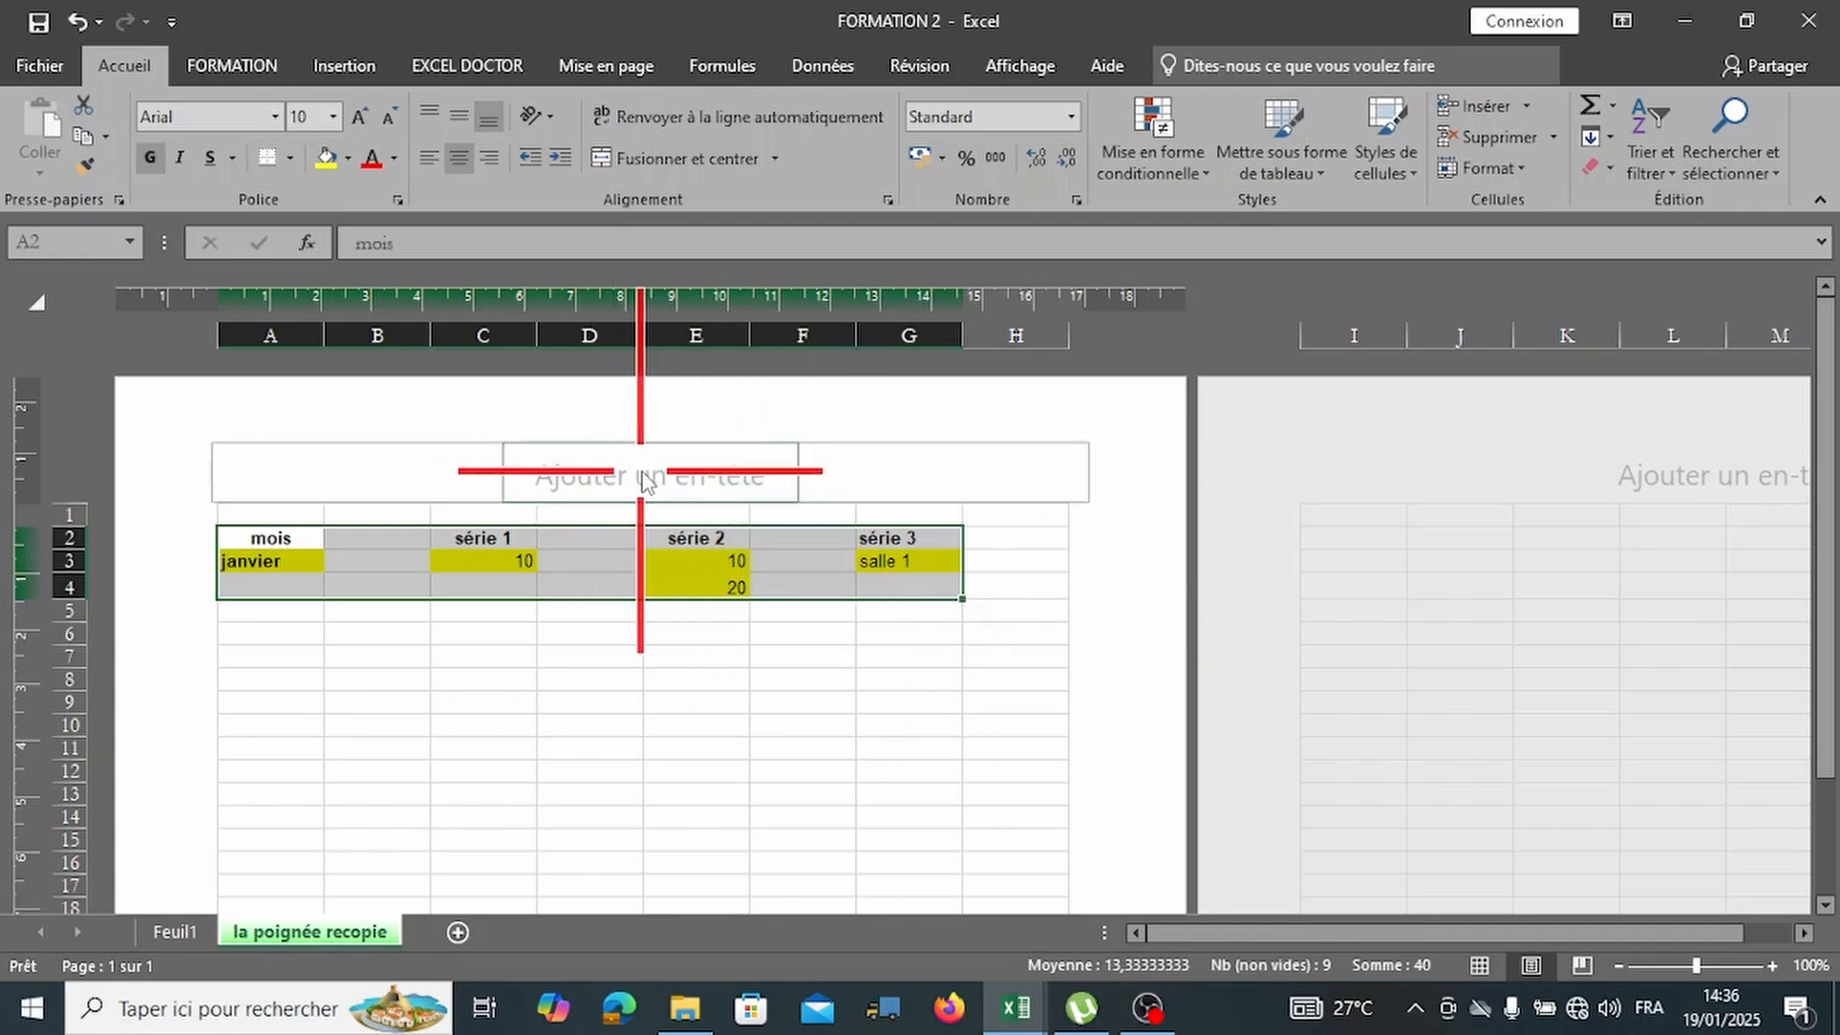
pyautogui.click(643, 482)
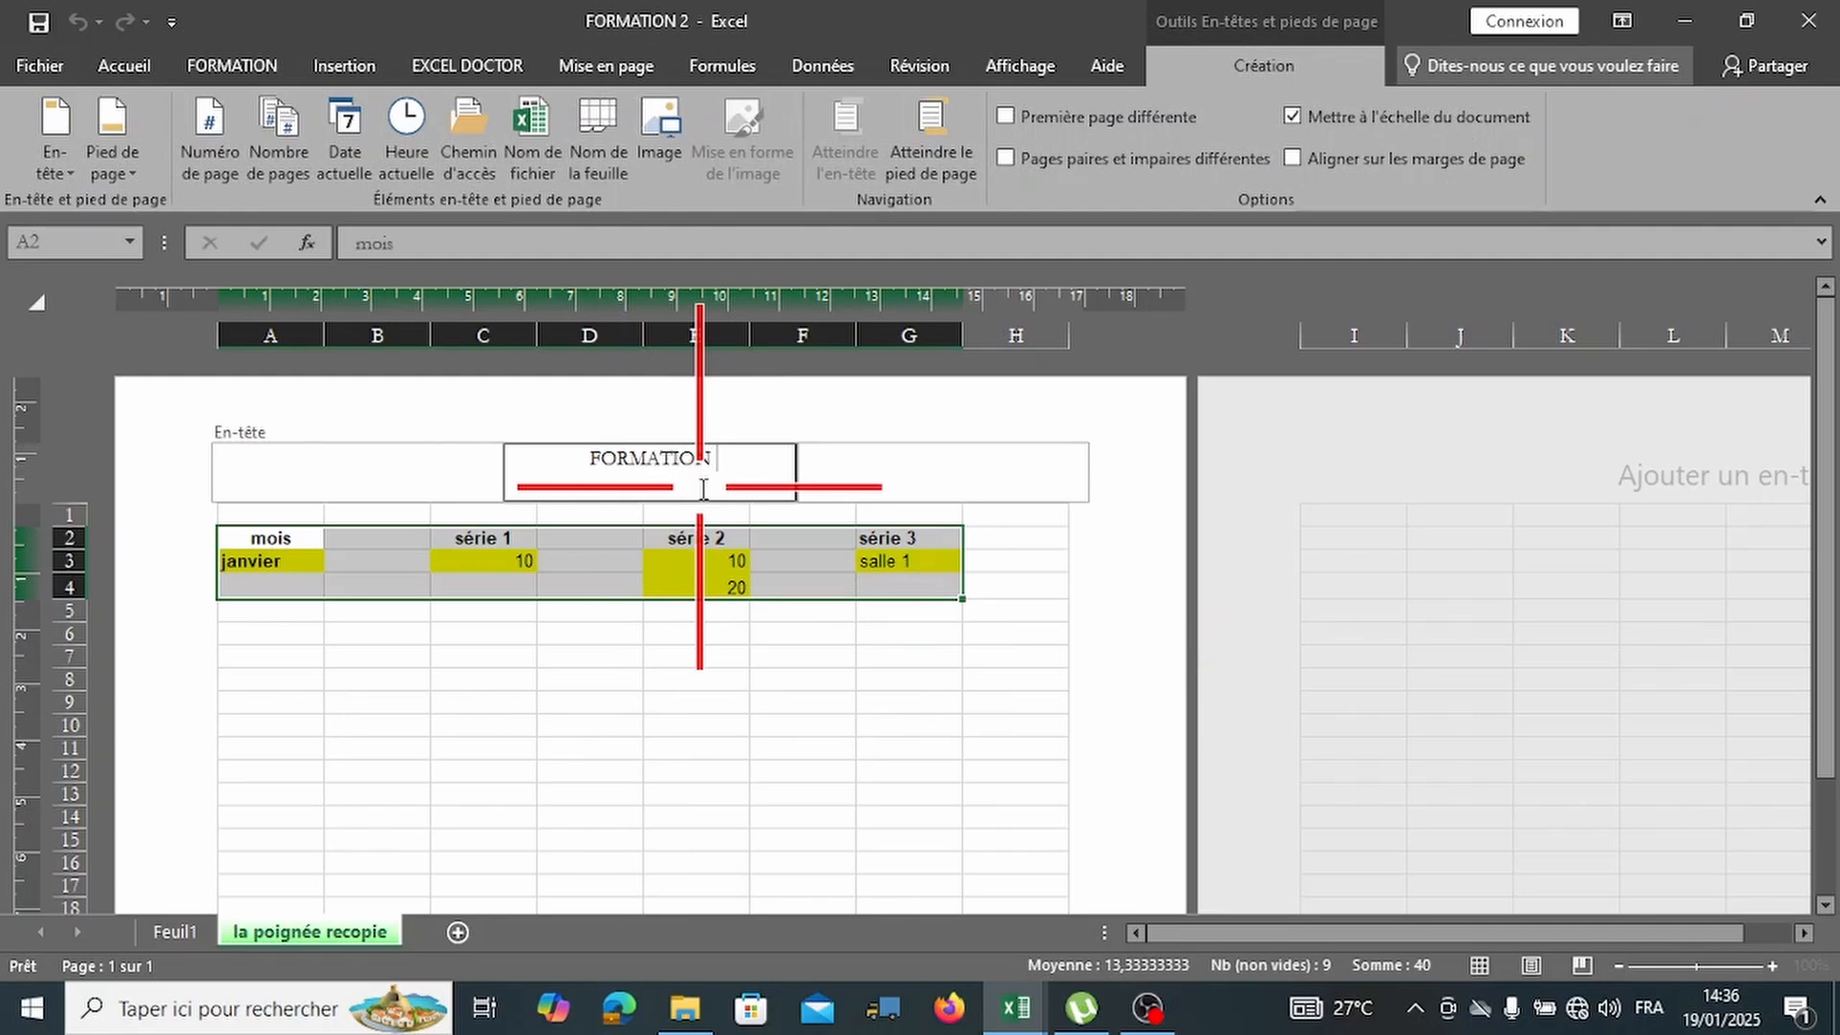
pyautogui.click(757, 678)
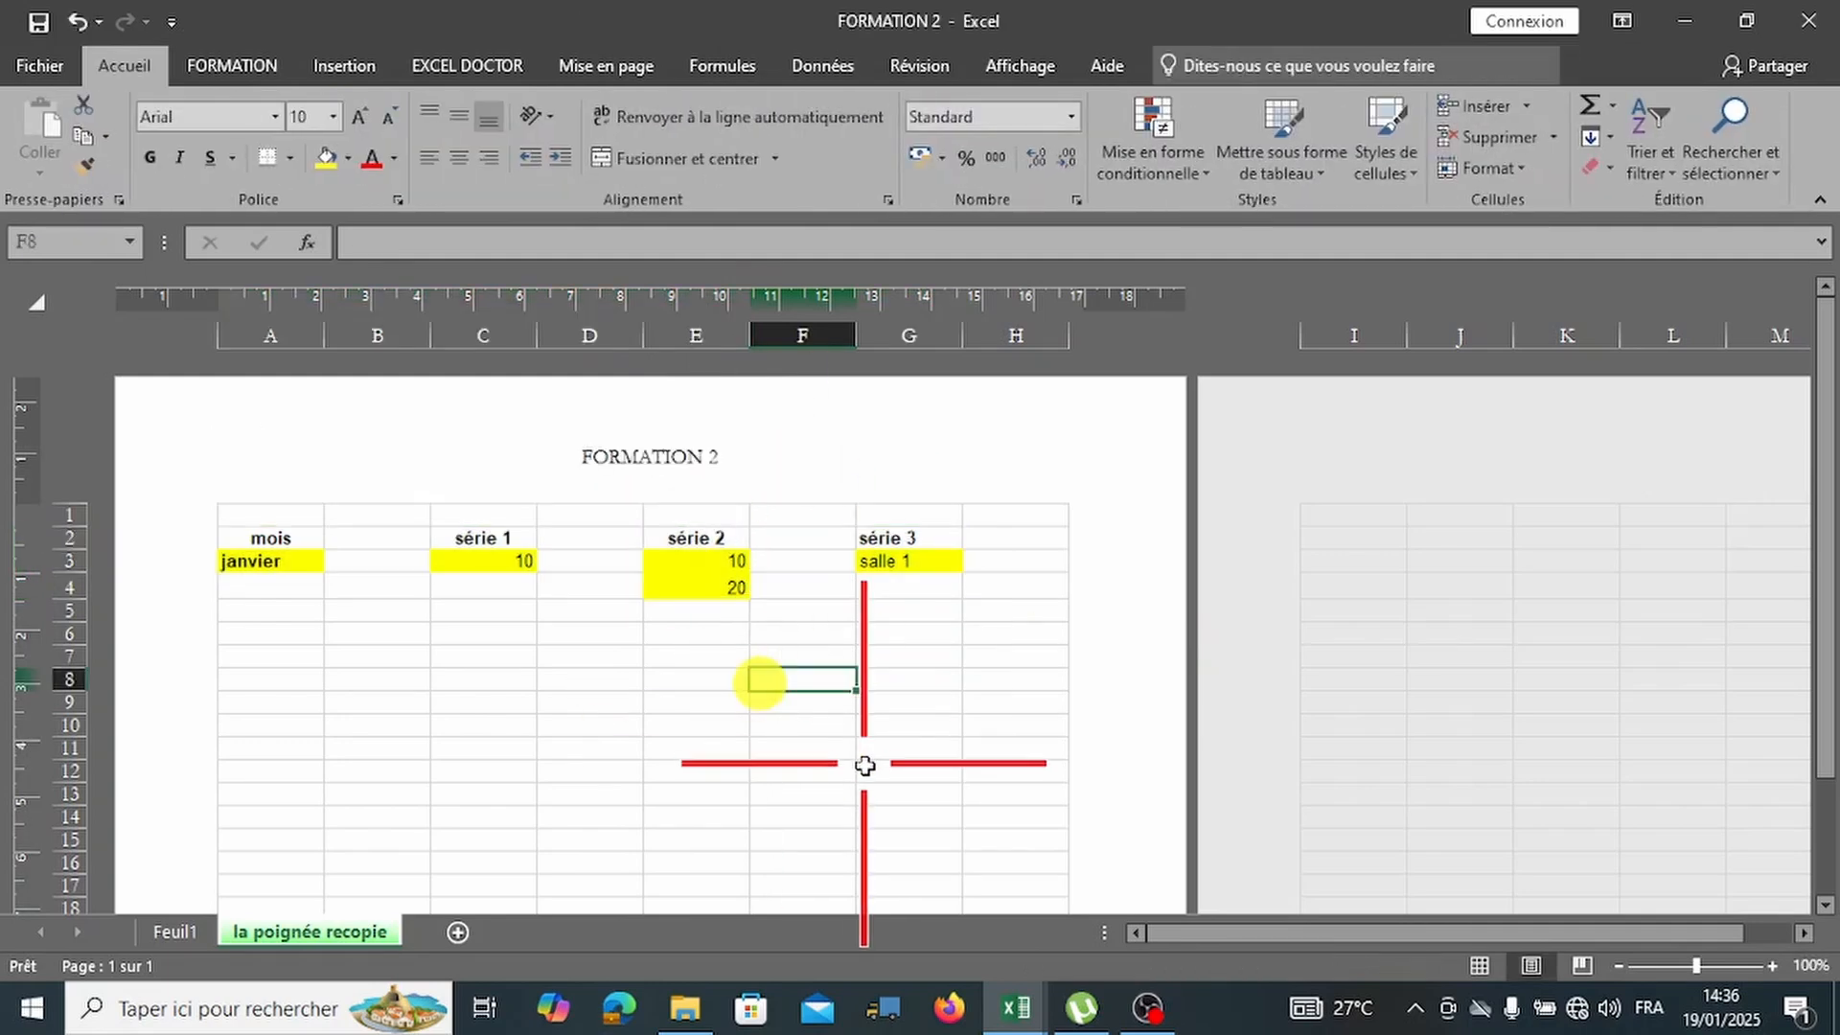
# Switch to Normal view and back to page layout to confirm the header.
pyautogui.click(1483, 964)
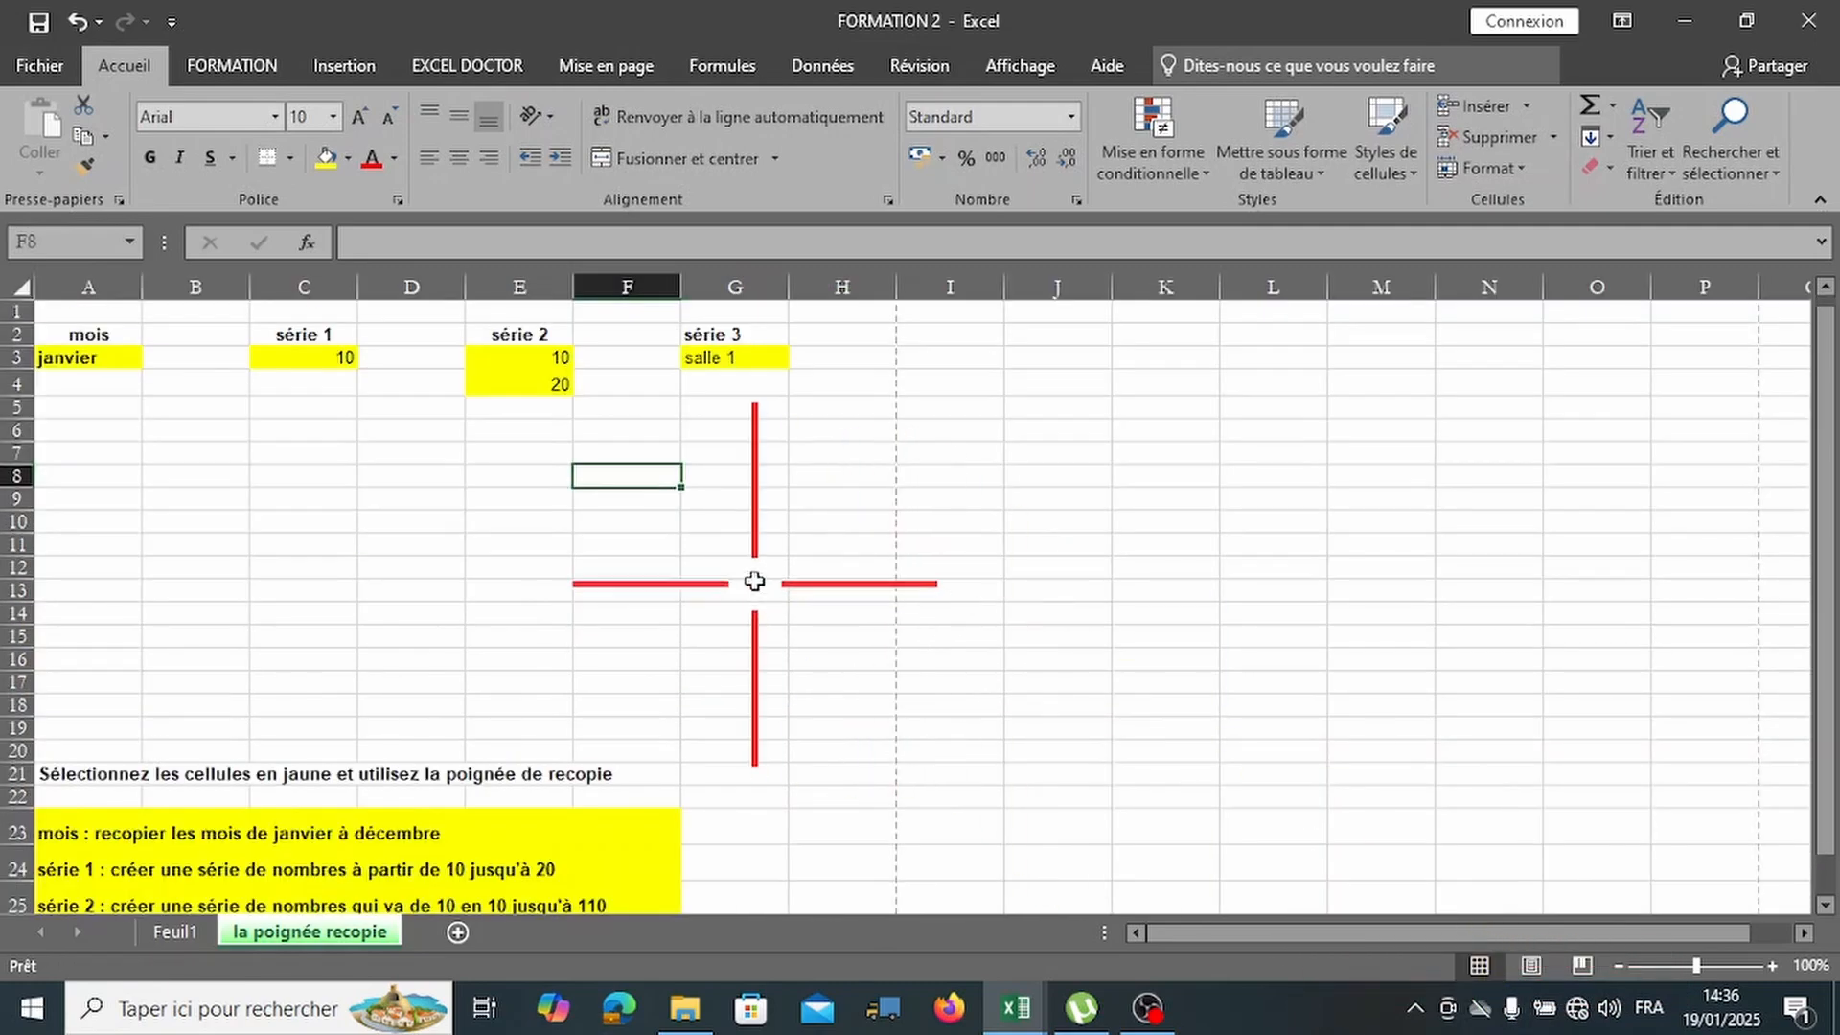
pyautogui.scroll(-7, 754, 580)
pyautogui.scroll(6, 754, 579)
pyautogui.scroll(1, 754, 579)
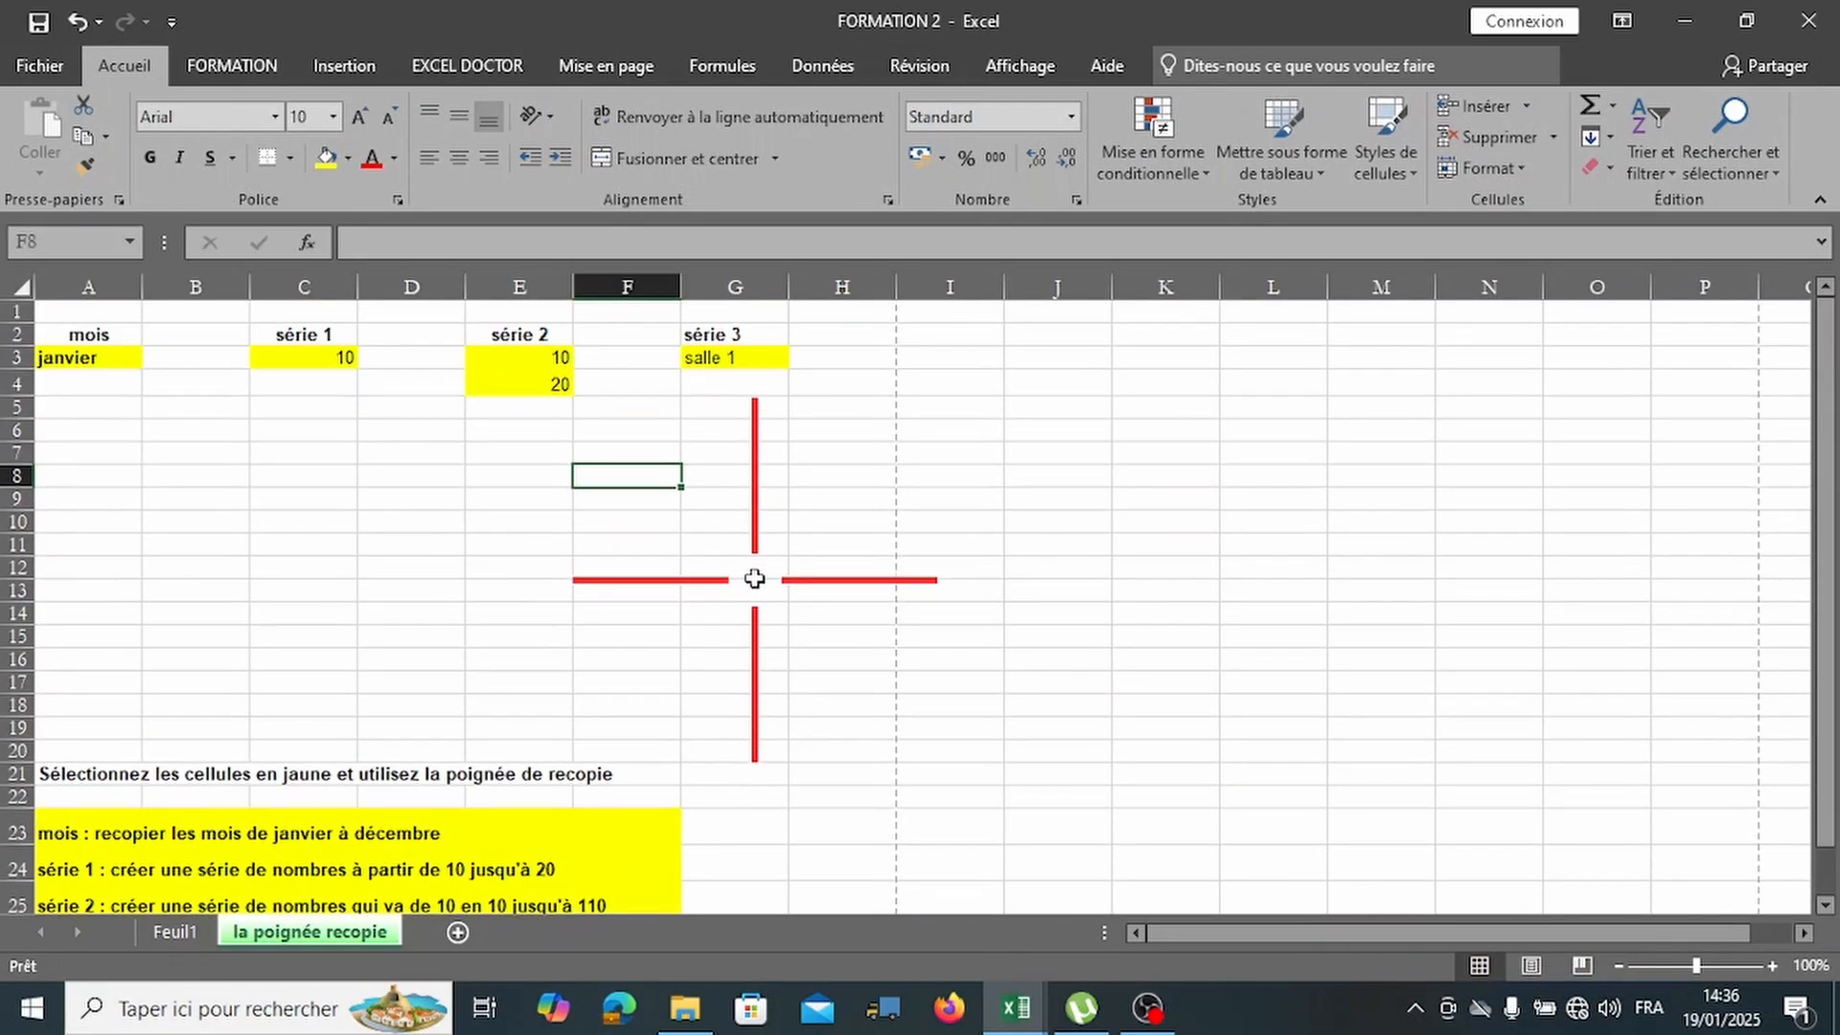
pyautogui.click(1531, 964)
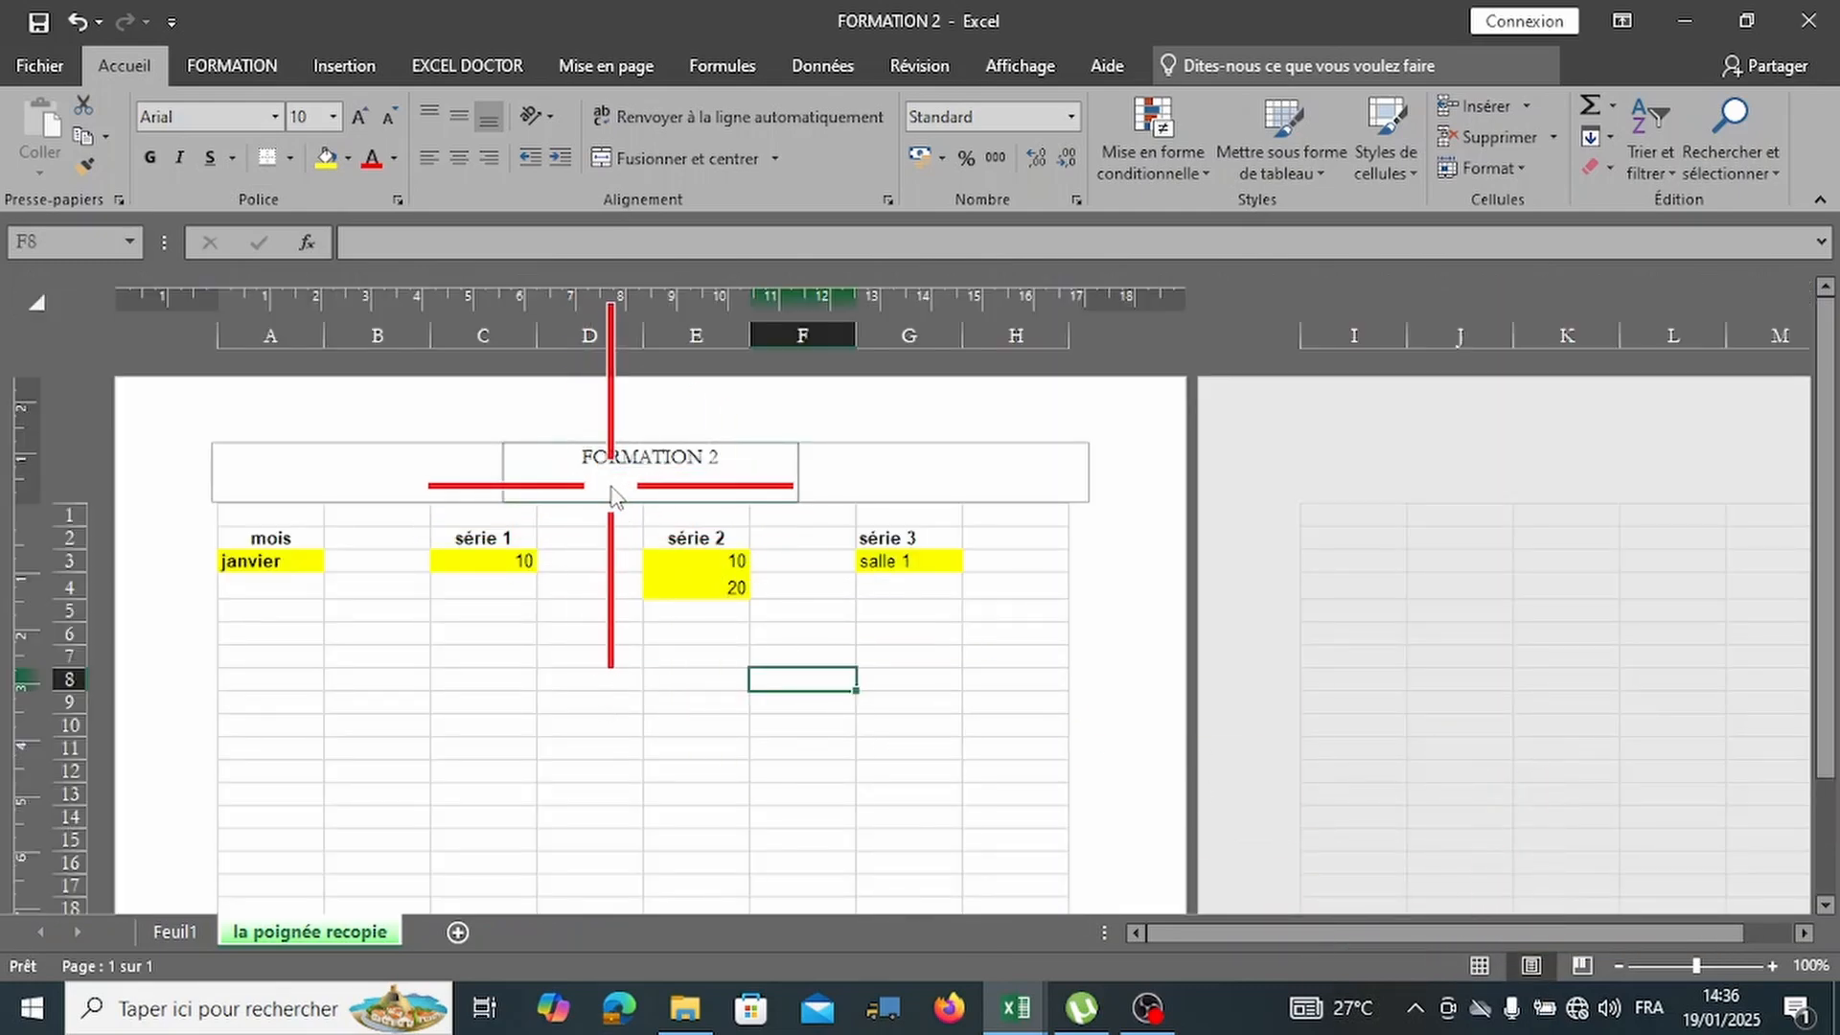
# Confirm the FORMATION 2 header in the print preview, then return to the sheet.
pyautogui.click(67, 60)
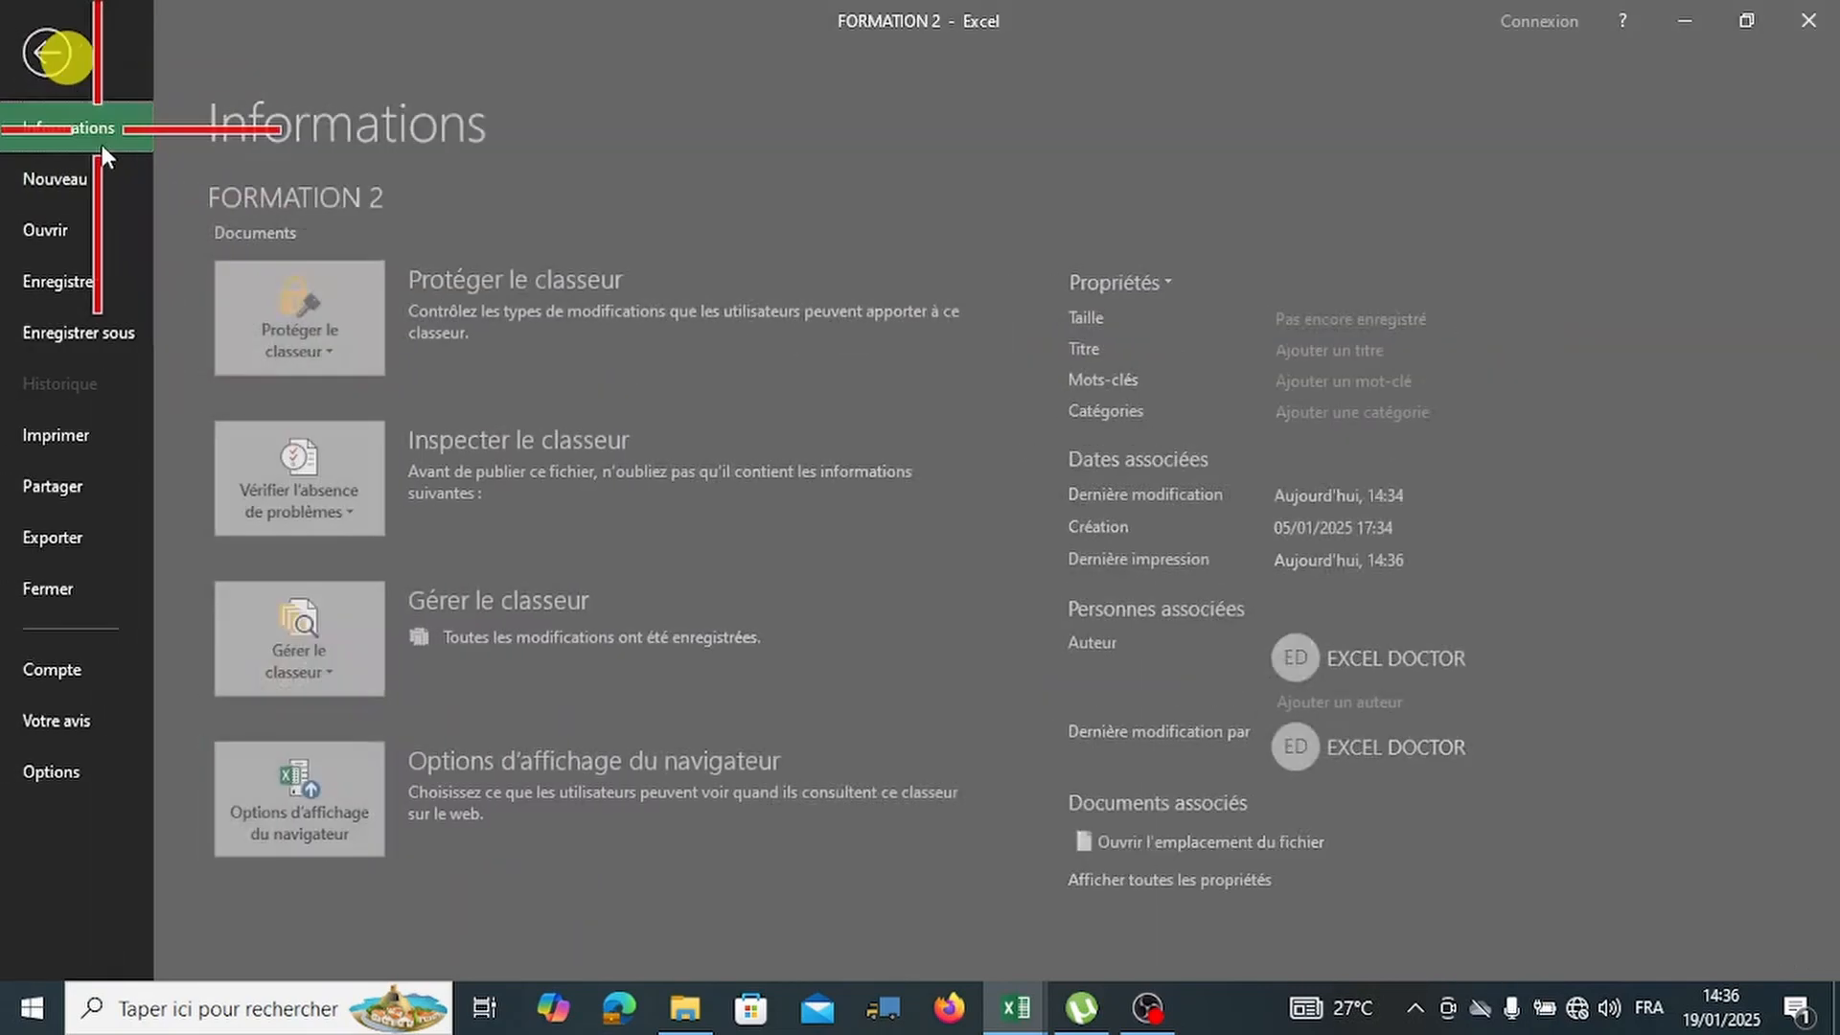
pyautogui.click(81, 433)
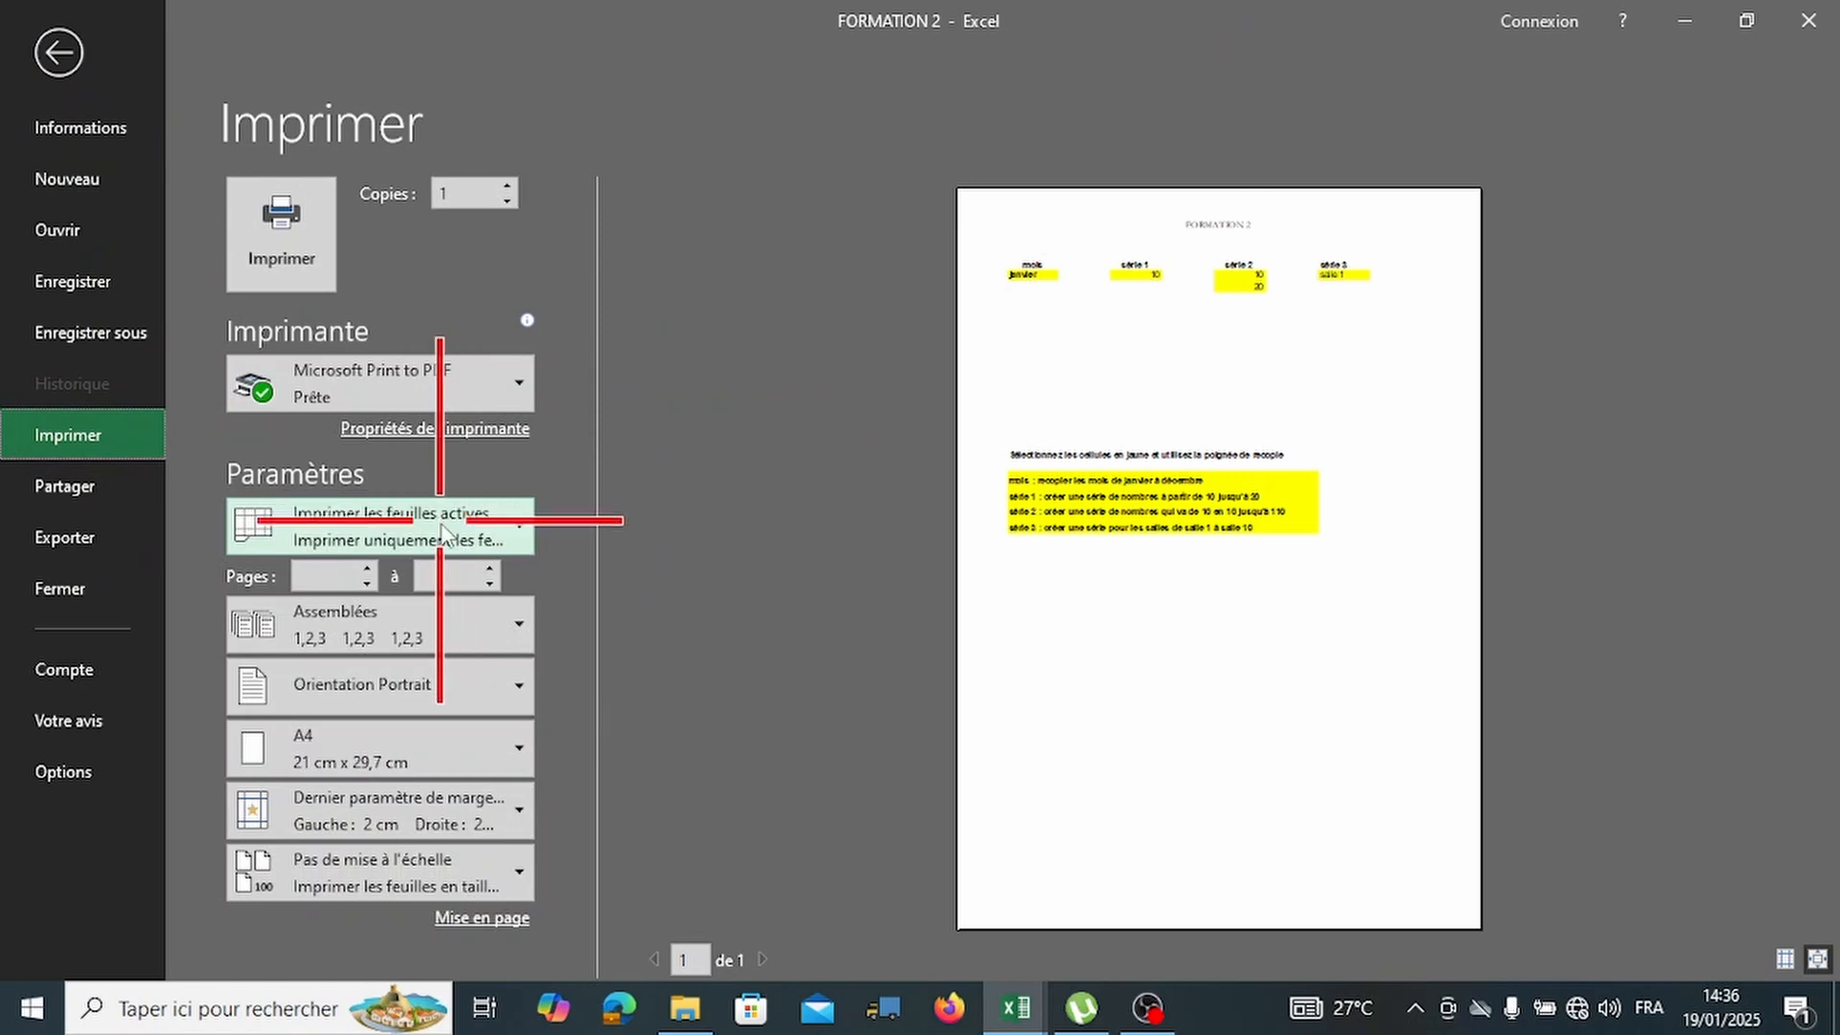
pyautogui.click(70, 75)
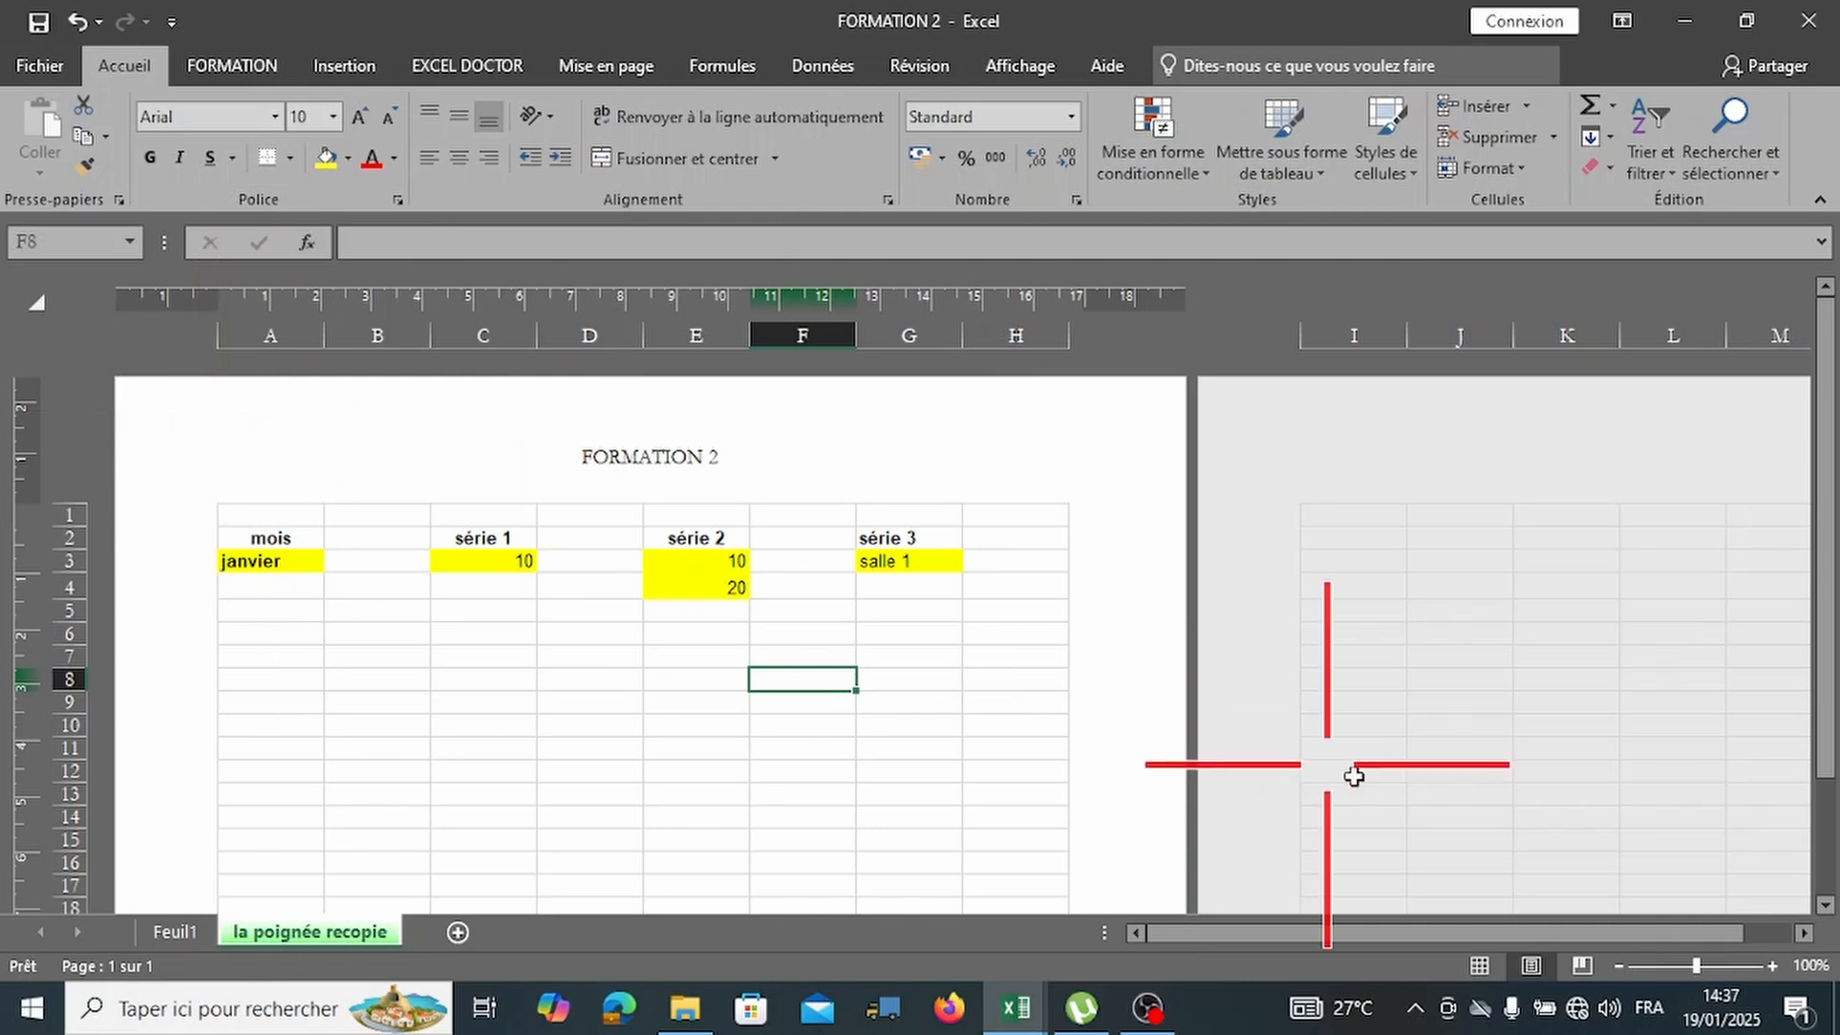
# Check the header on the second page in page layout view.
pyautogui.moveTo(1500, 935); pyautogui.dragTo(1700, 922)
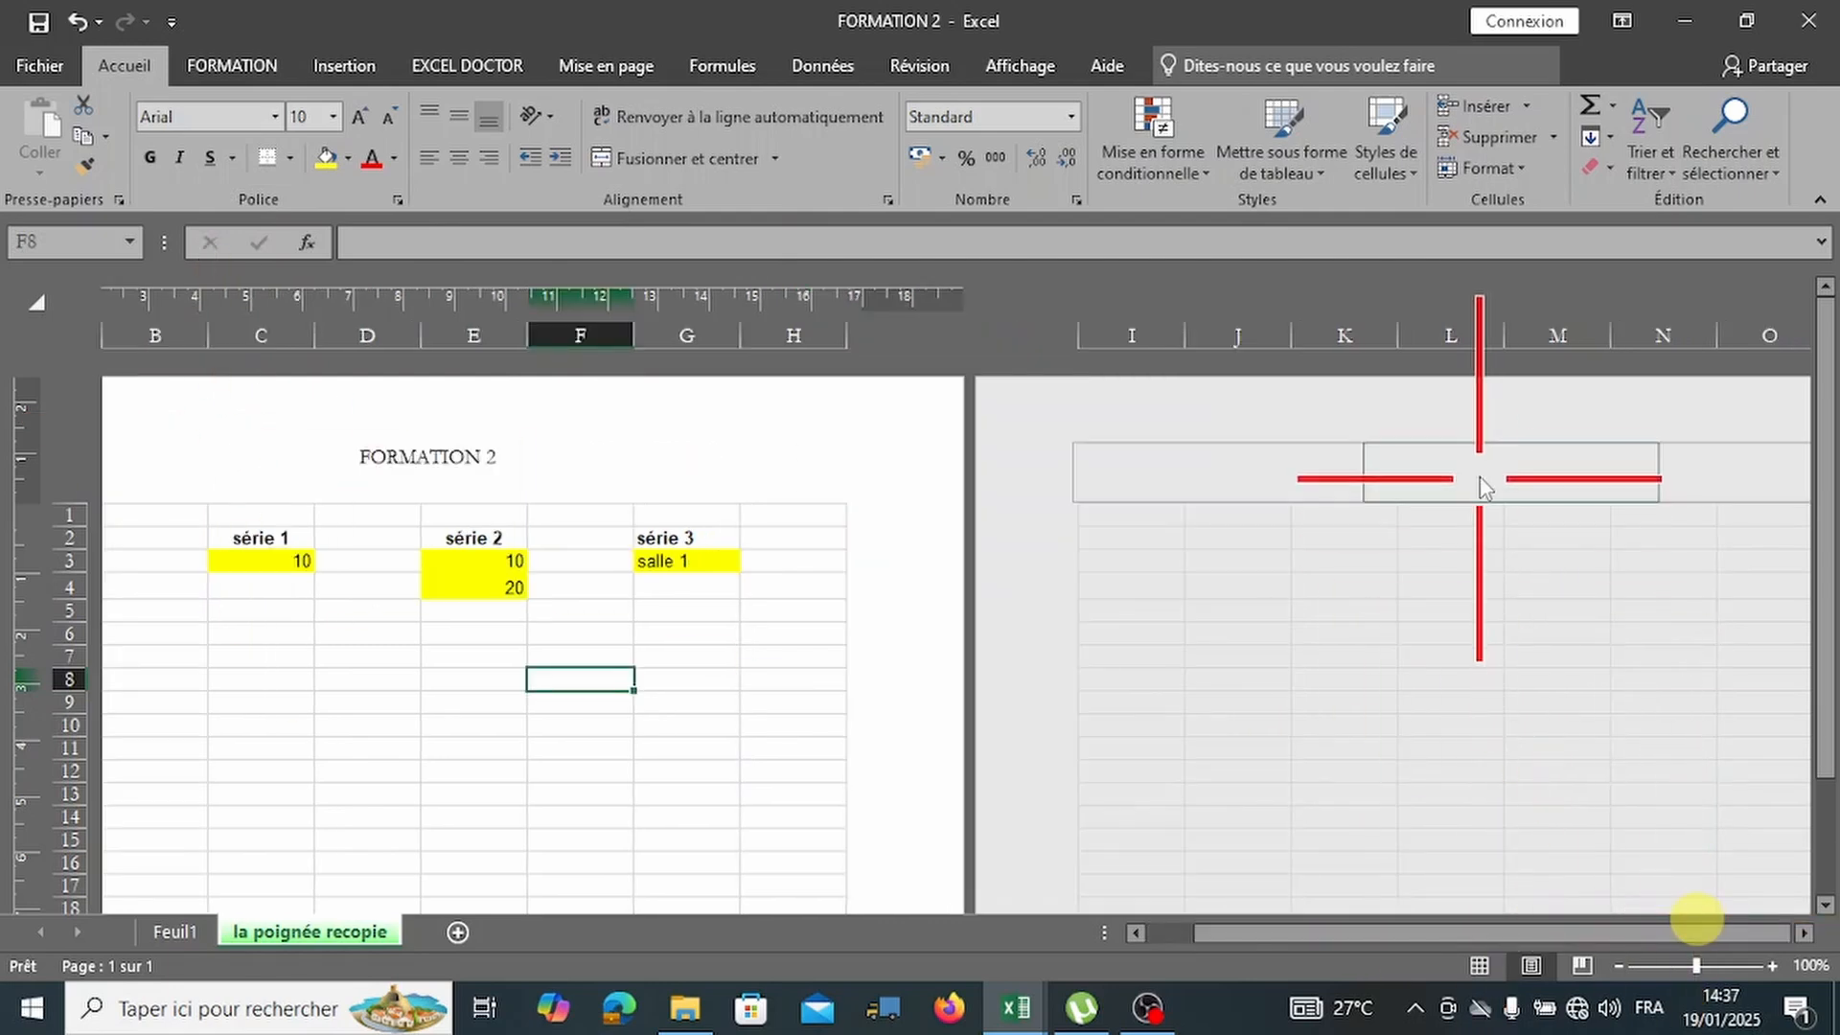
pyautogui.click(1478, 480)
pyautogui.click(1547, 558)
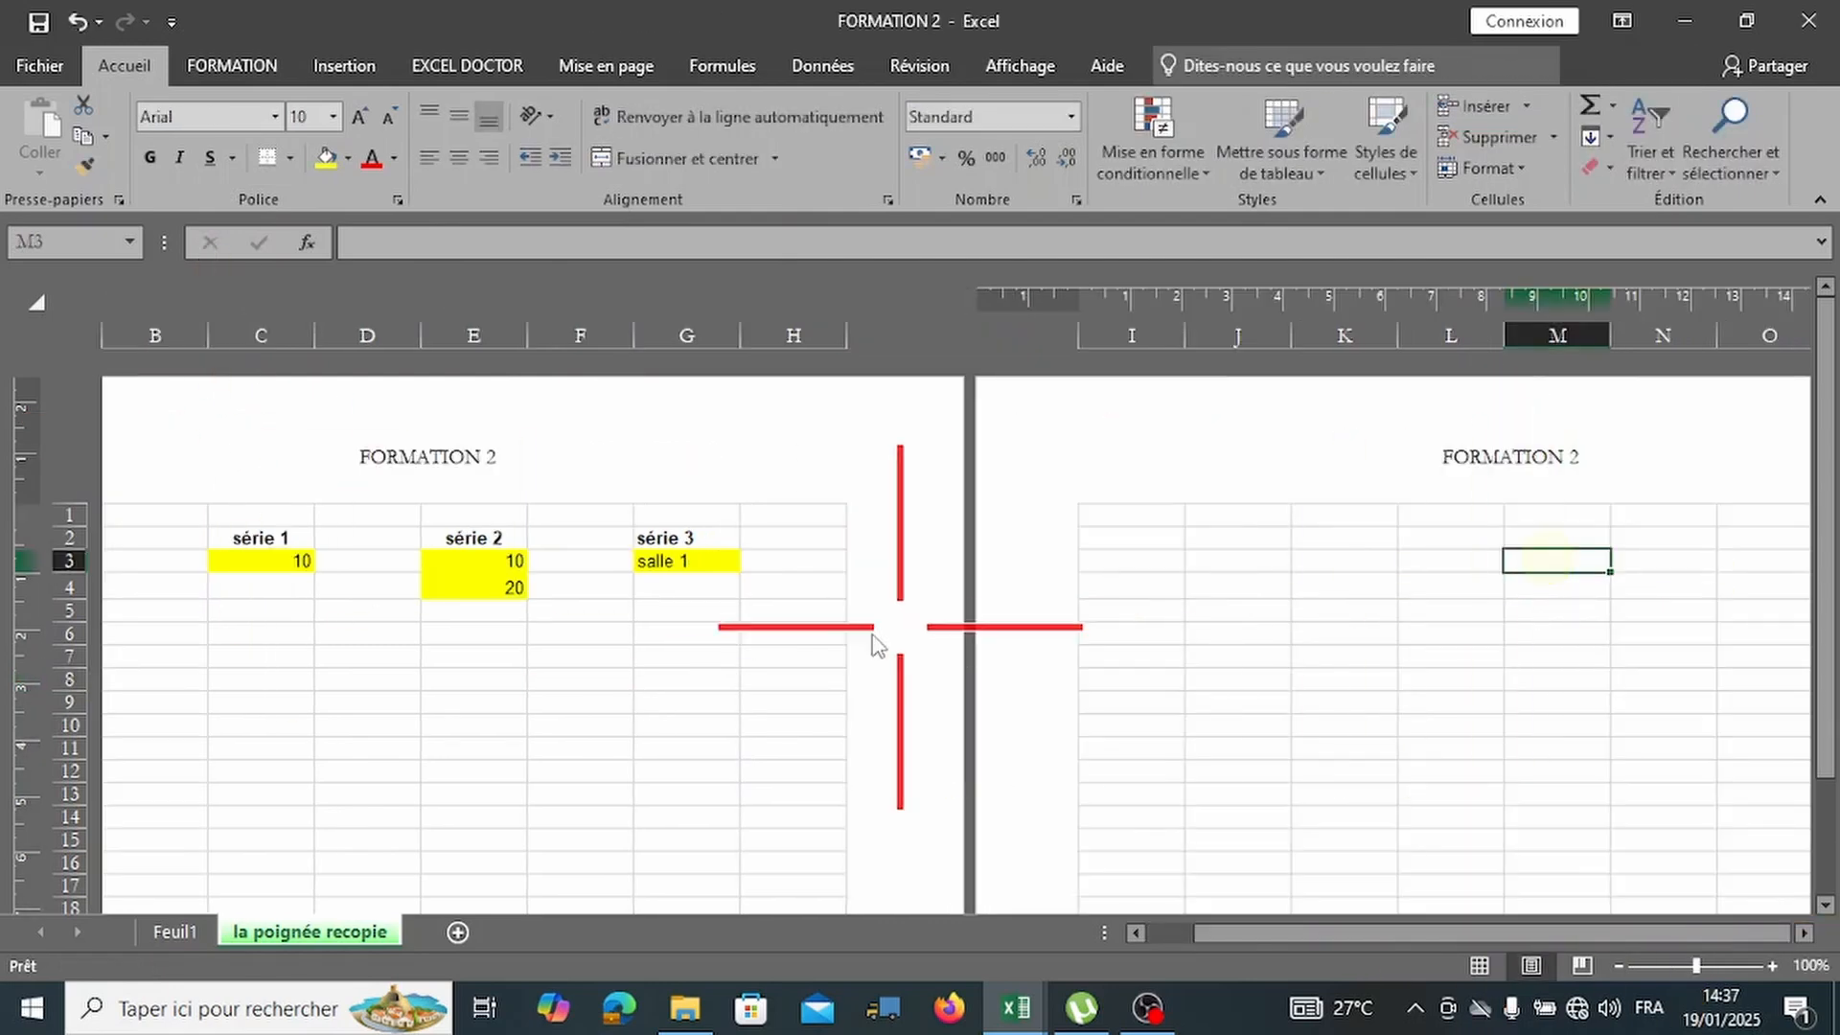
pyautogui.scroll(-7, 1159, 763)
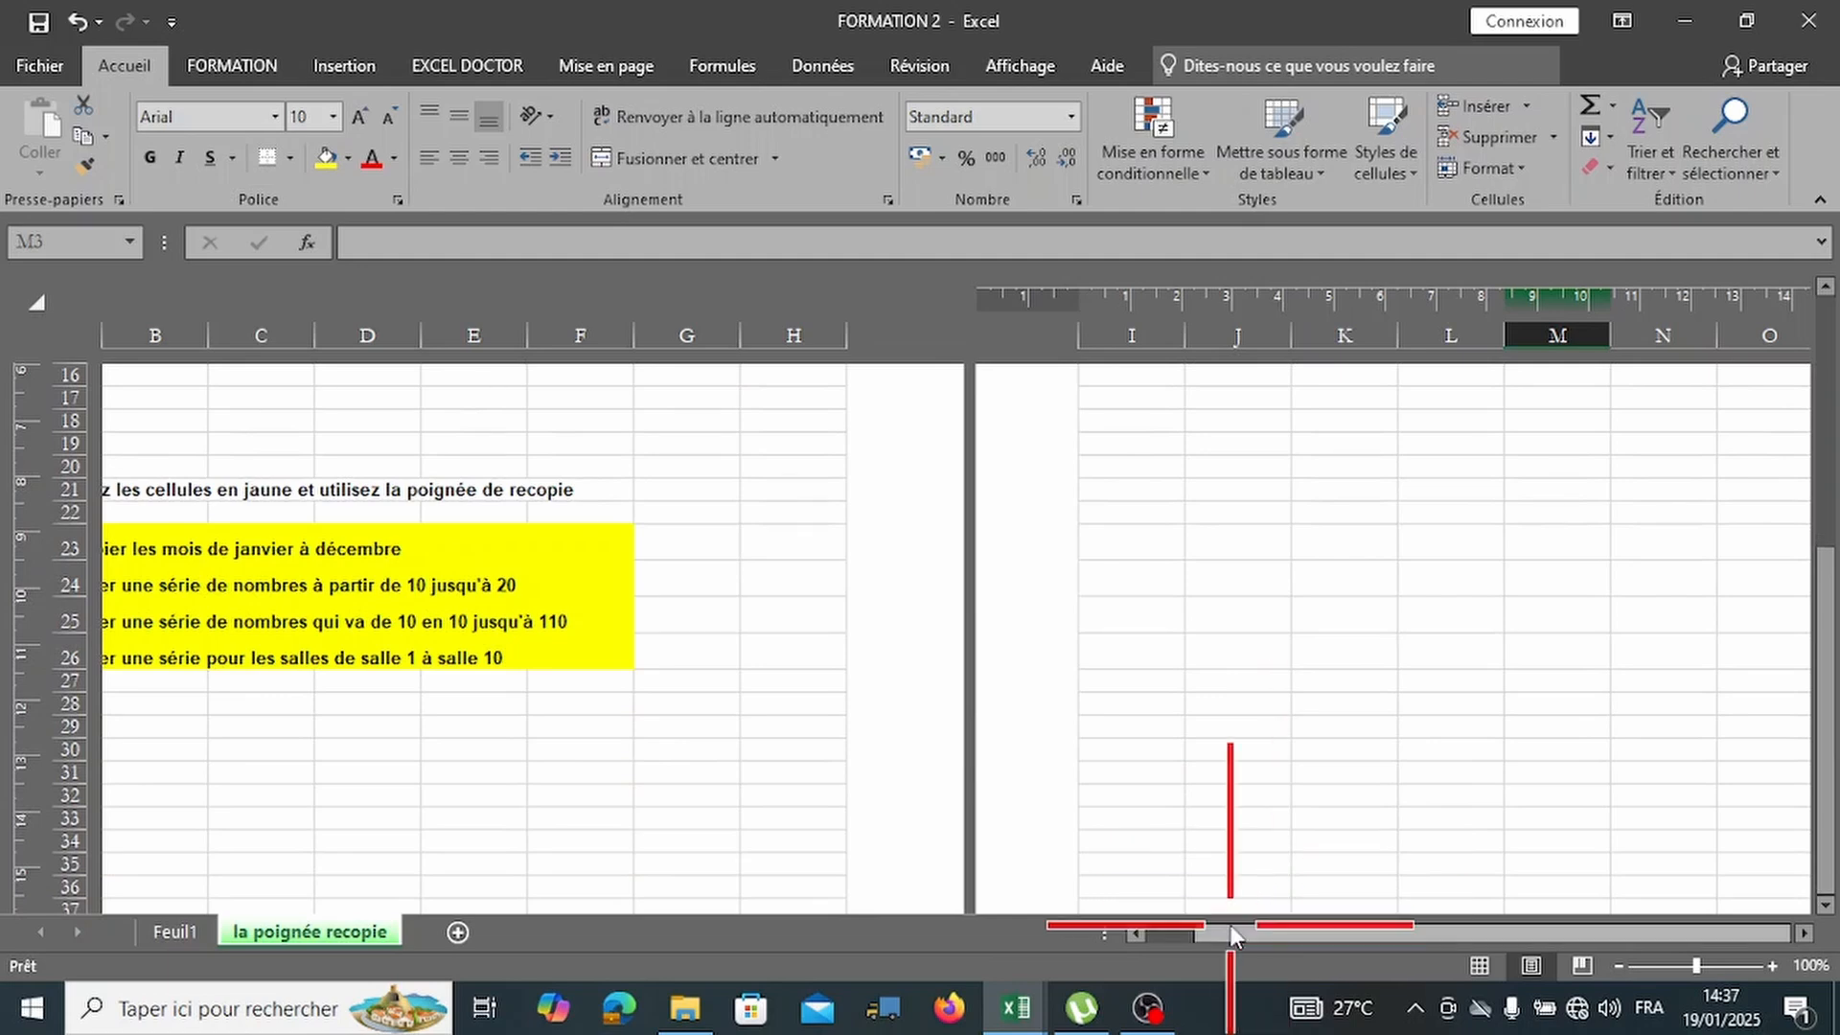
pyautogui.moveTo(1232, 929); pyautogui.dragTo(1075, 928)
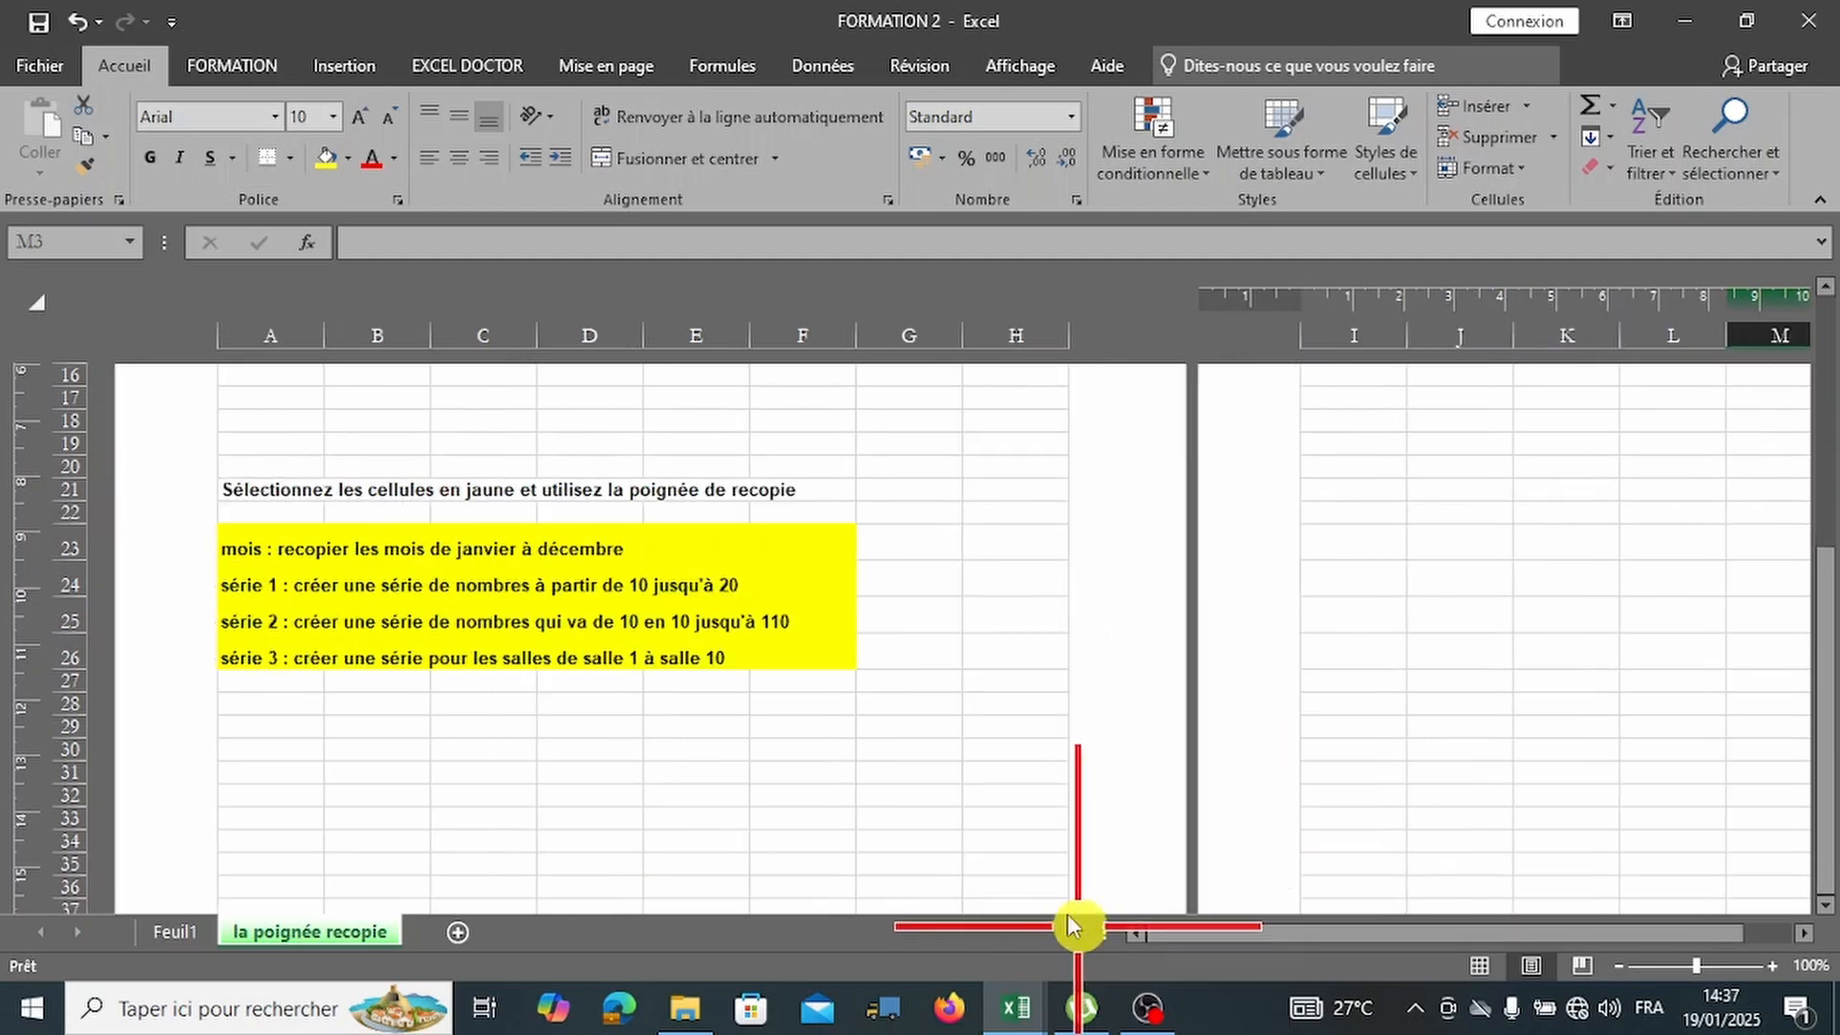
# In page break preview, widen page 1 to column H and extend it to row 29.
pyautogui.click(1582, 965)
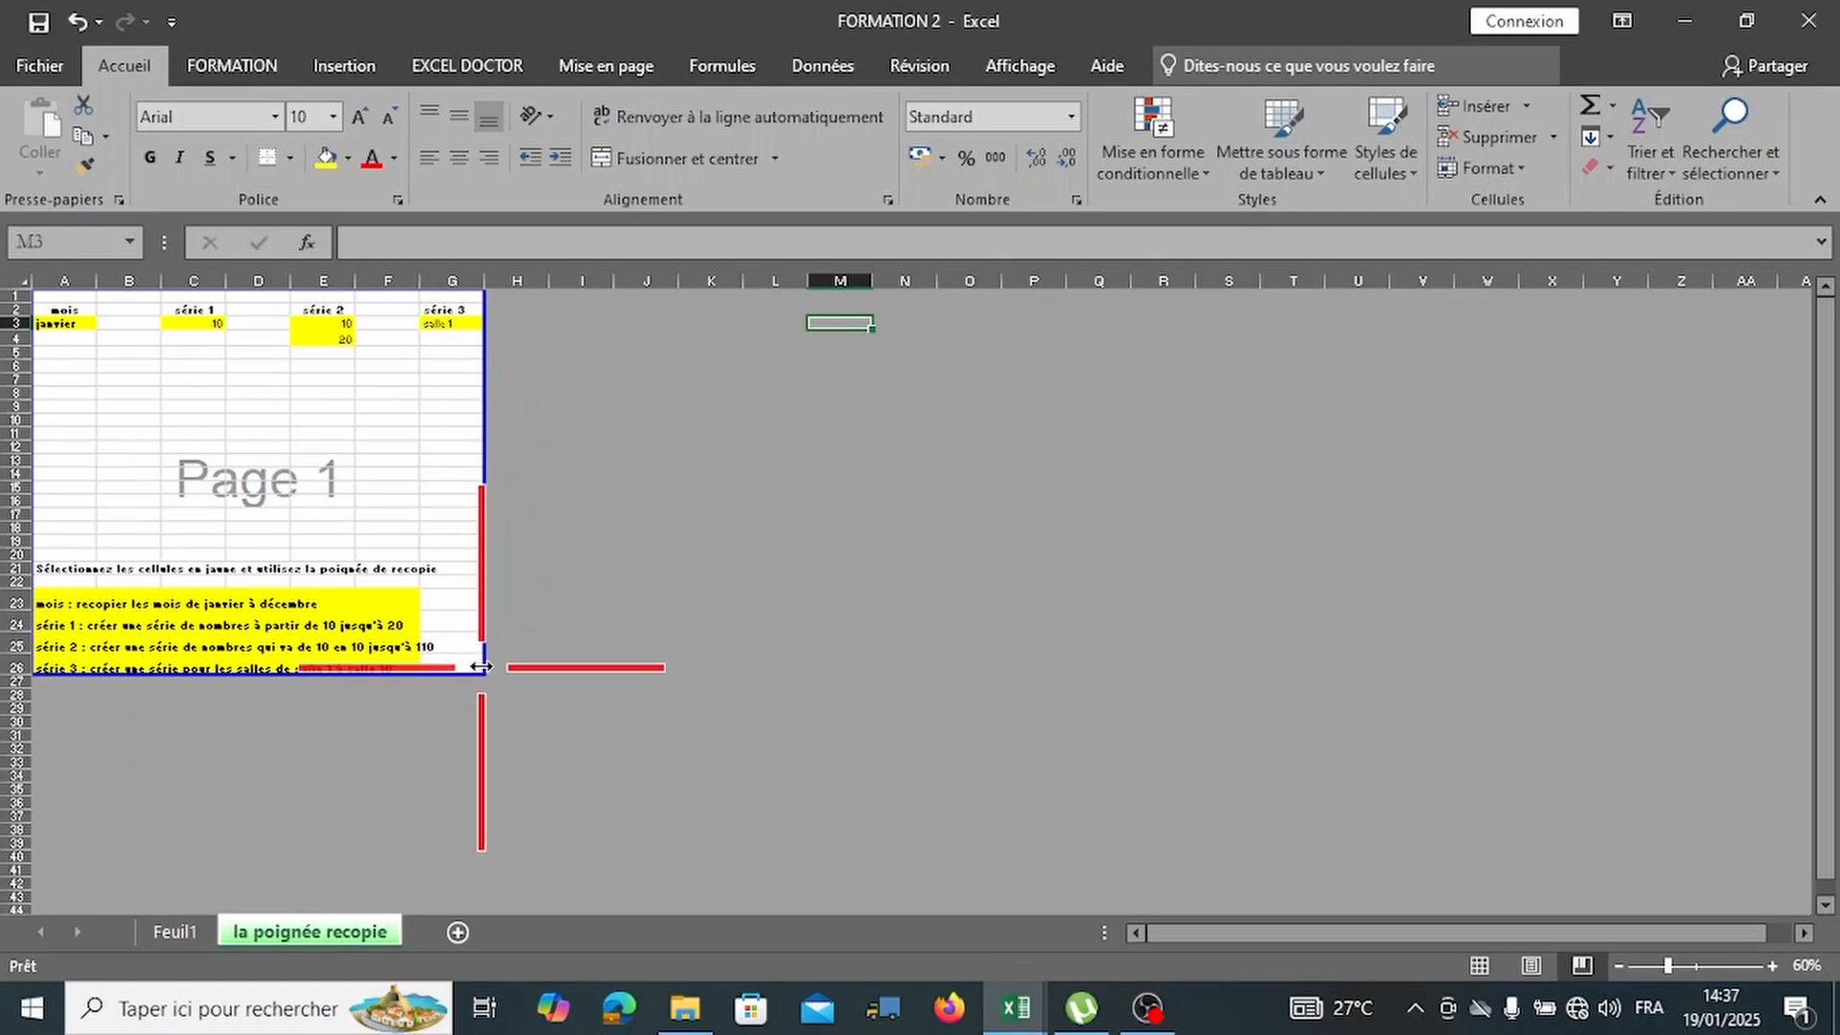
pyautogui.moveTo(482, 667); pyautogui.dragTo(444, 665)
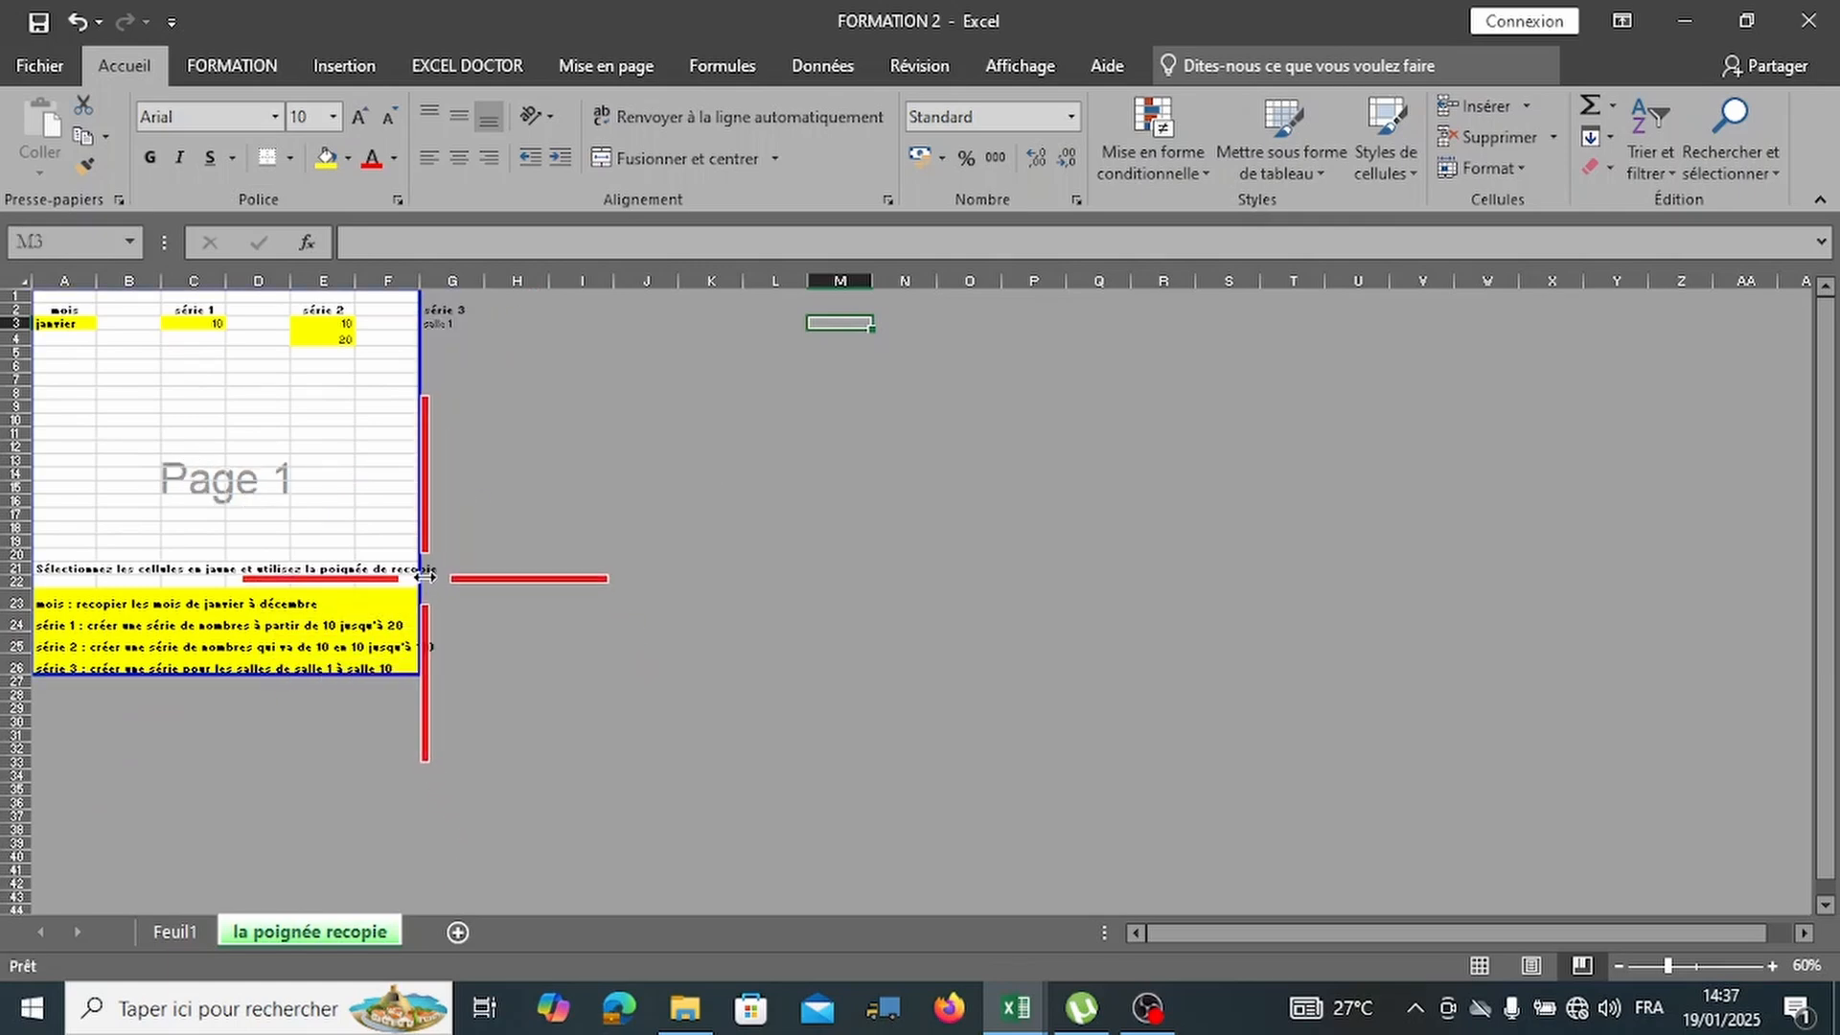
pyautogui.moveTo(423, 576); pyautogui.dragTo(540, 594)
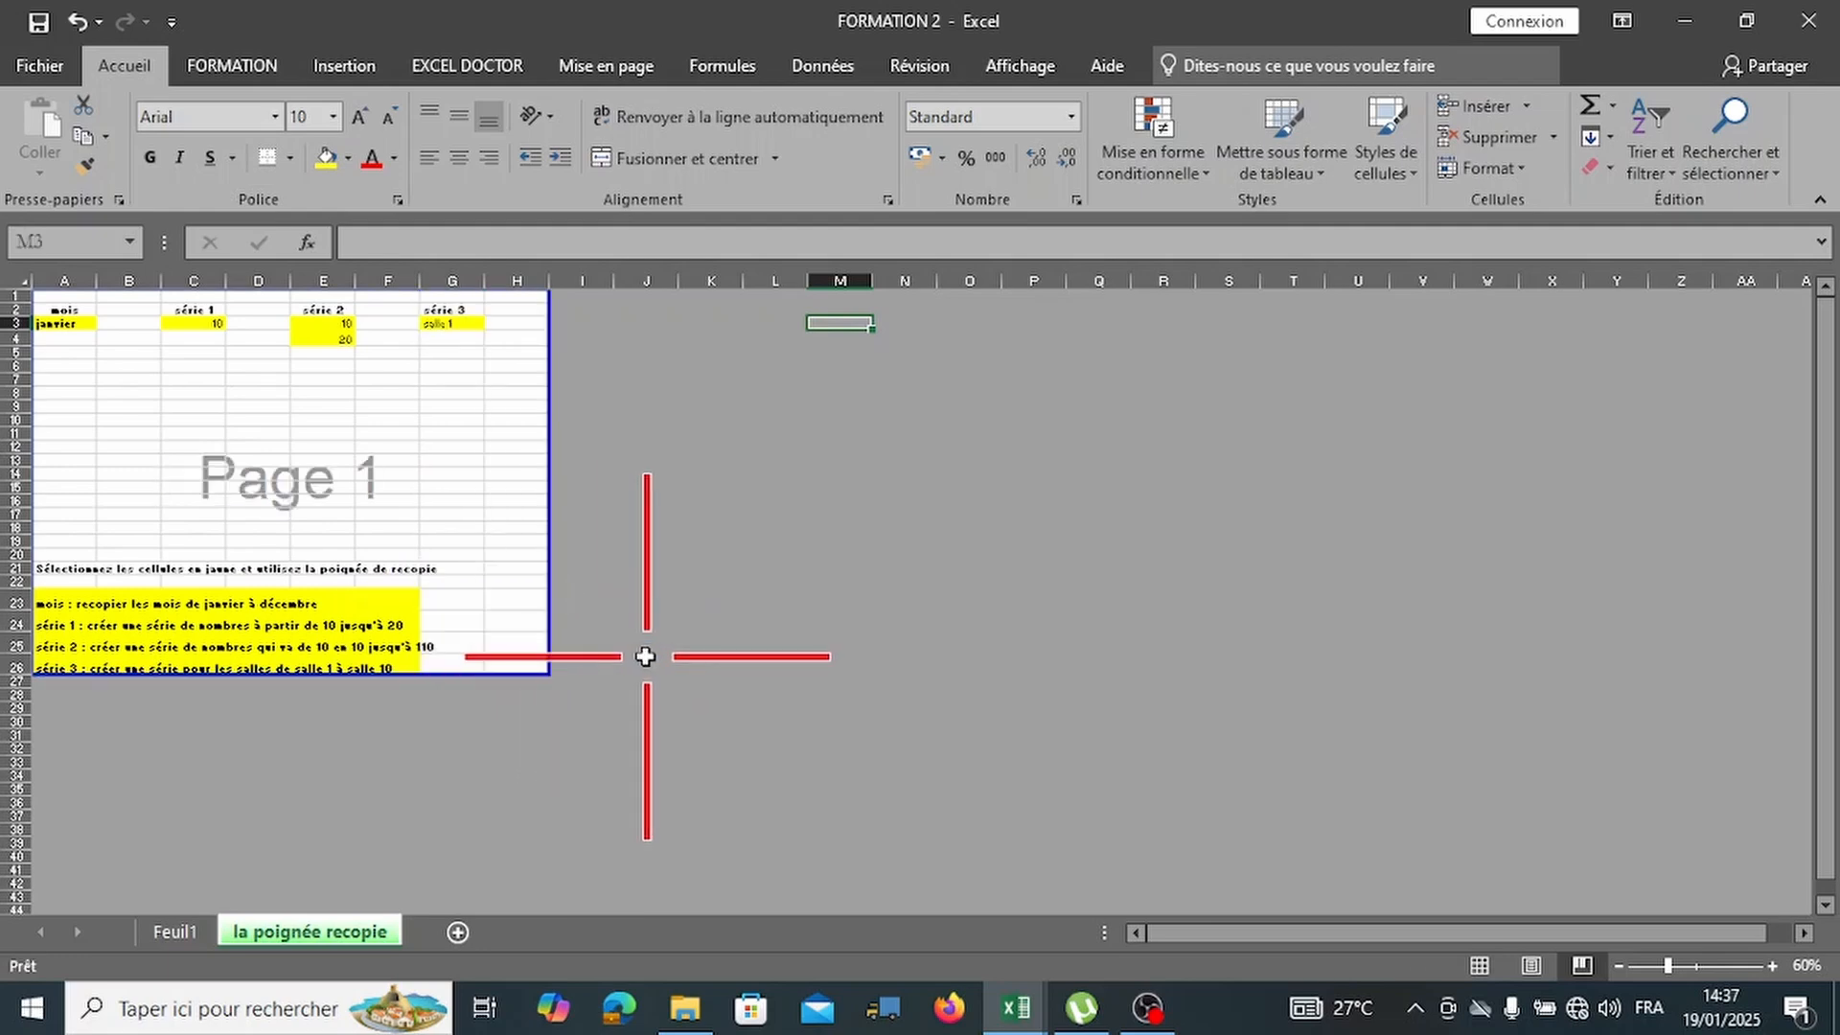
pyautogui.moveTo(299, 674); pyautogui.dragTo(298, 714)
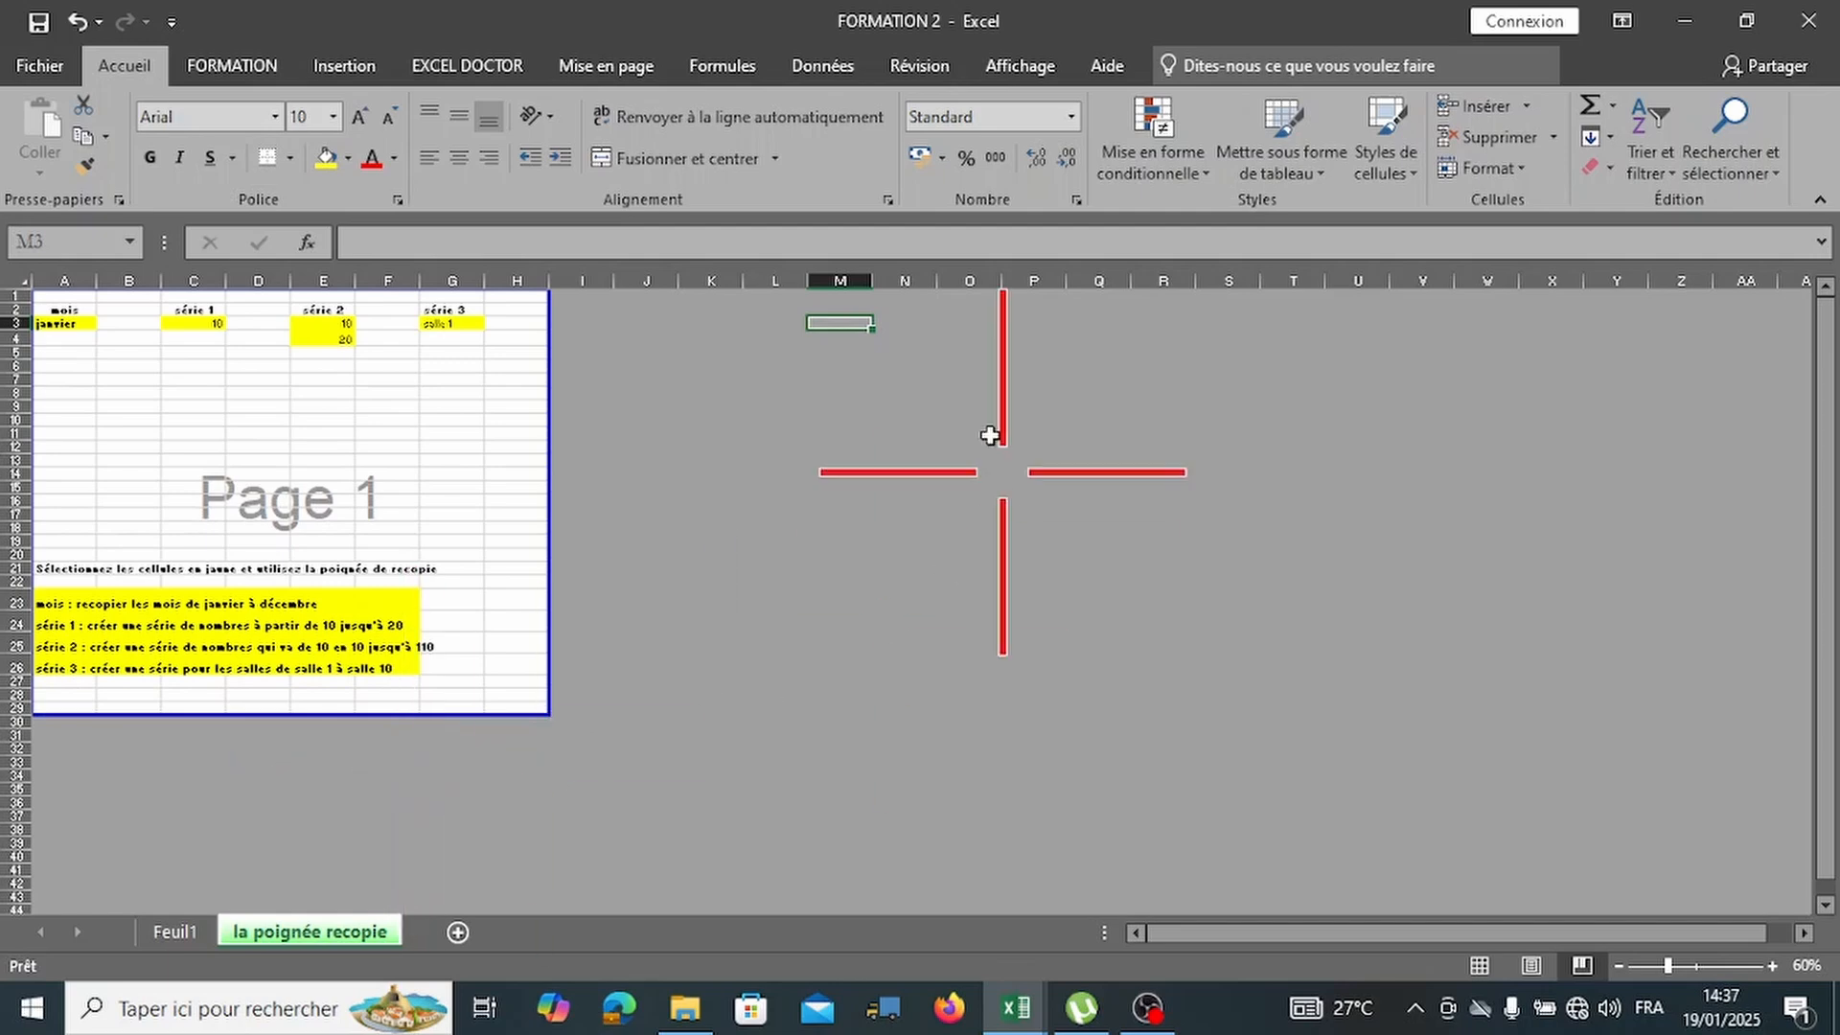
# In the print preview, try landscape orientation, revert to portrait, and bring up the paper sizes.
pyautogui.click(41, 65)
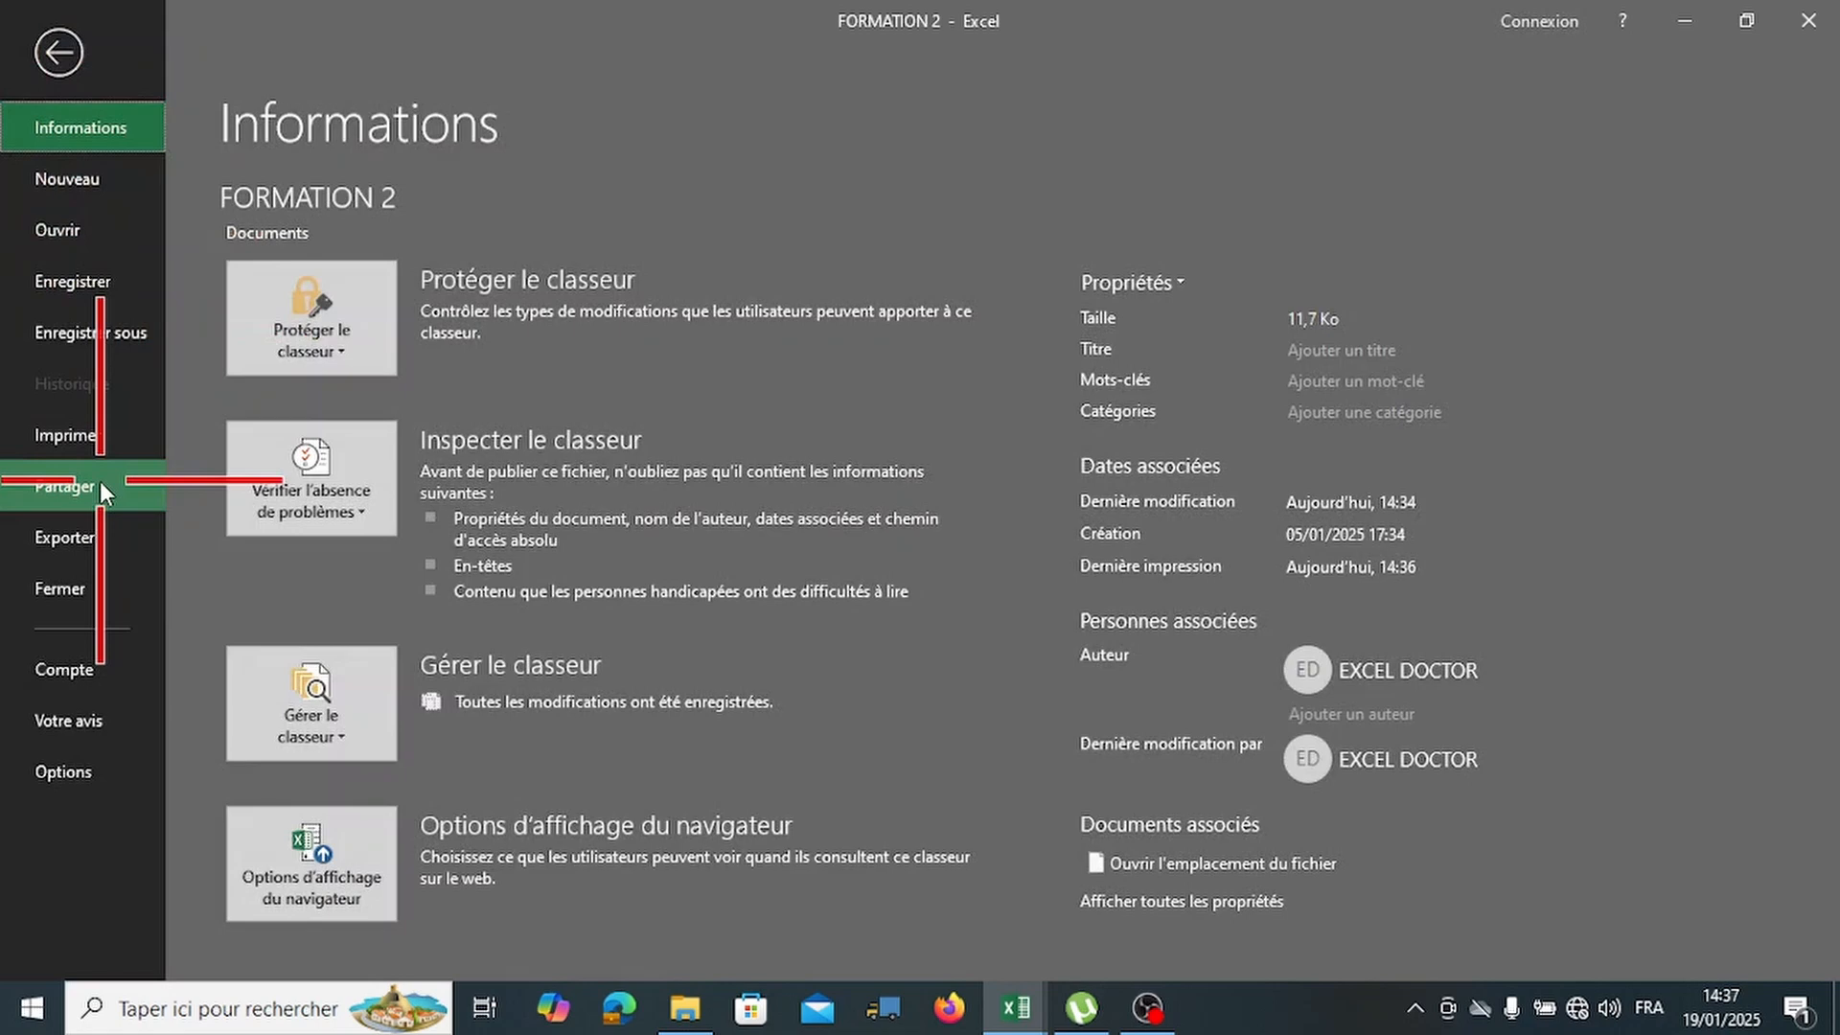
pyautogui.click(56, 446)
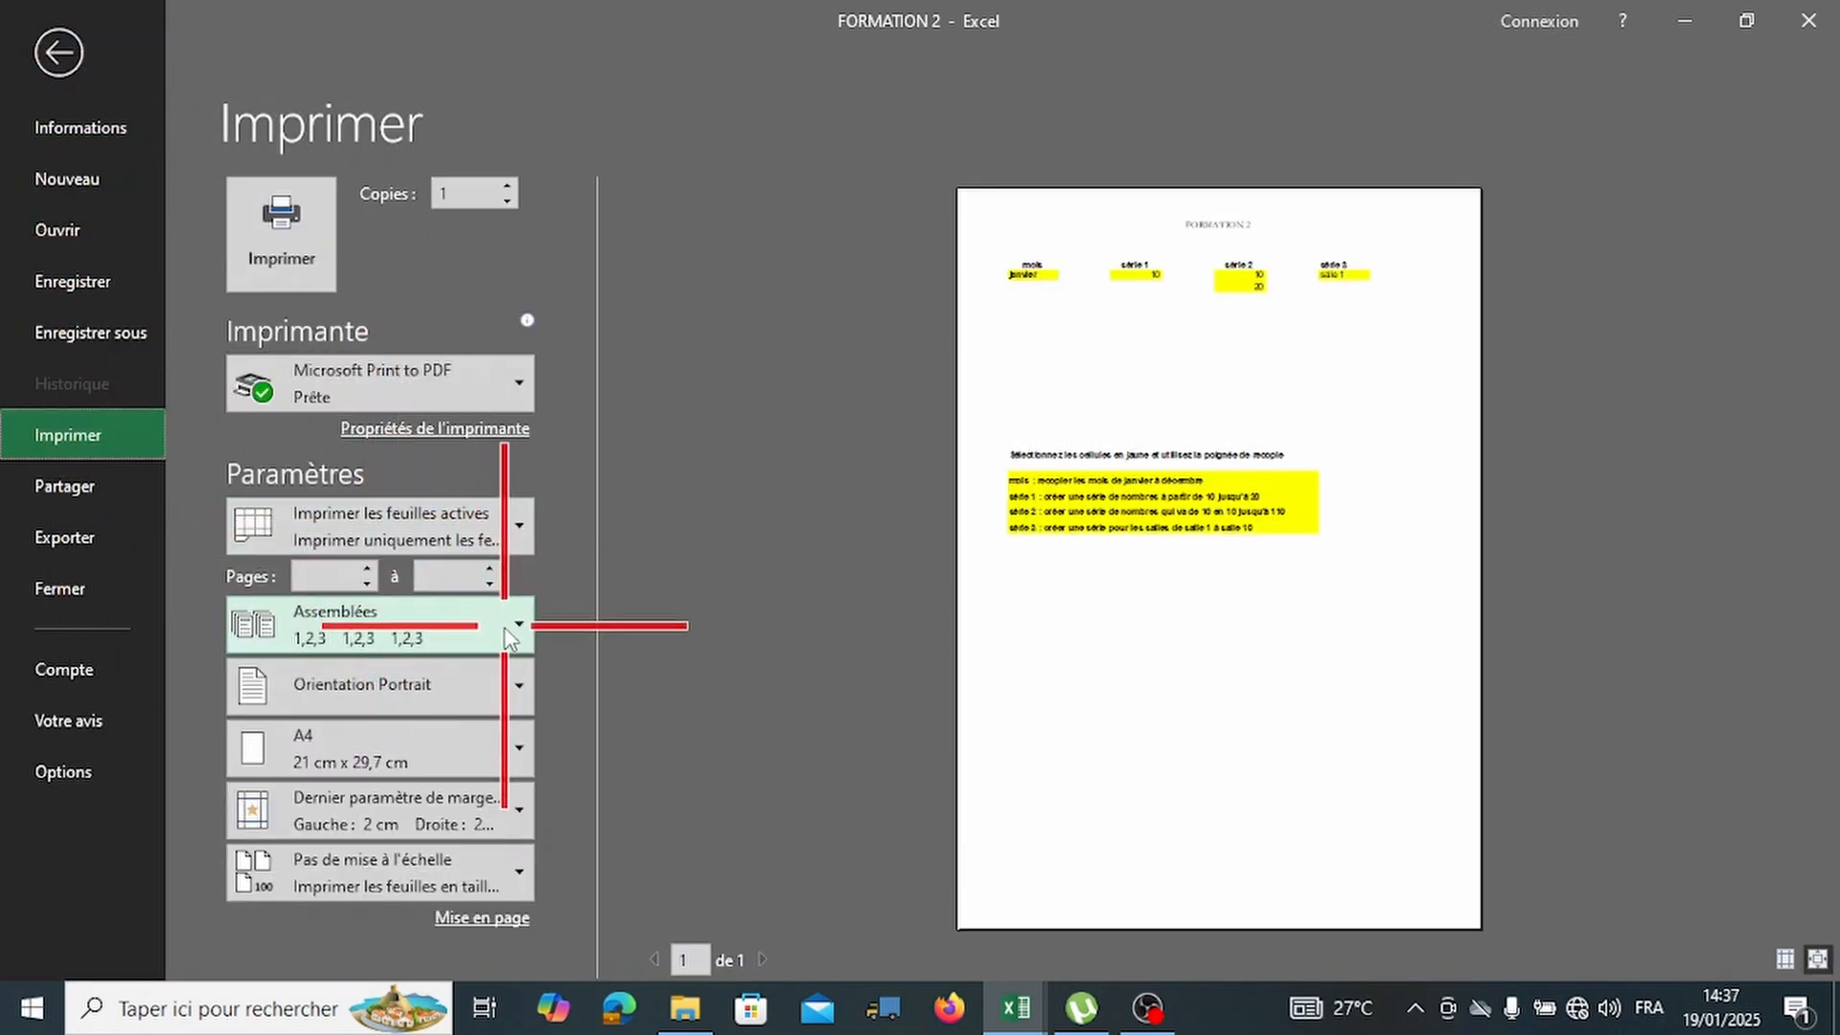
pyautogui.click(492, 686)
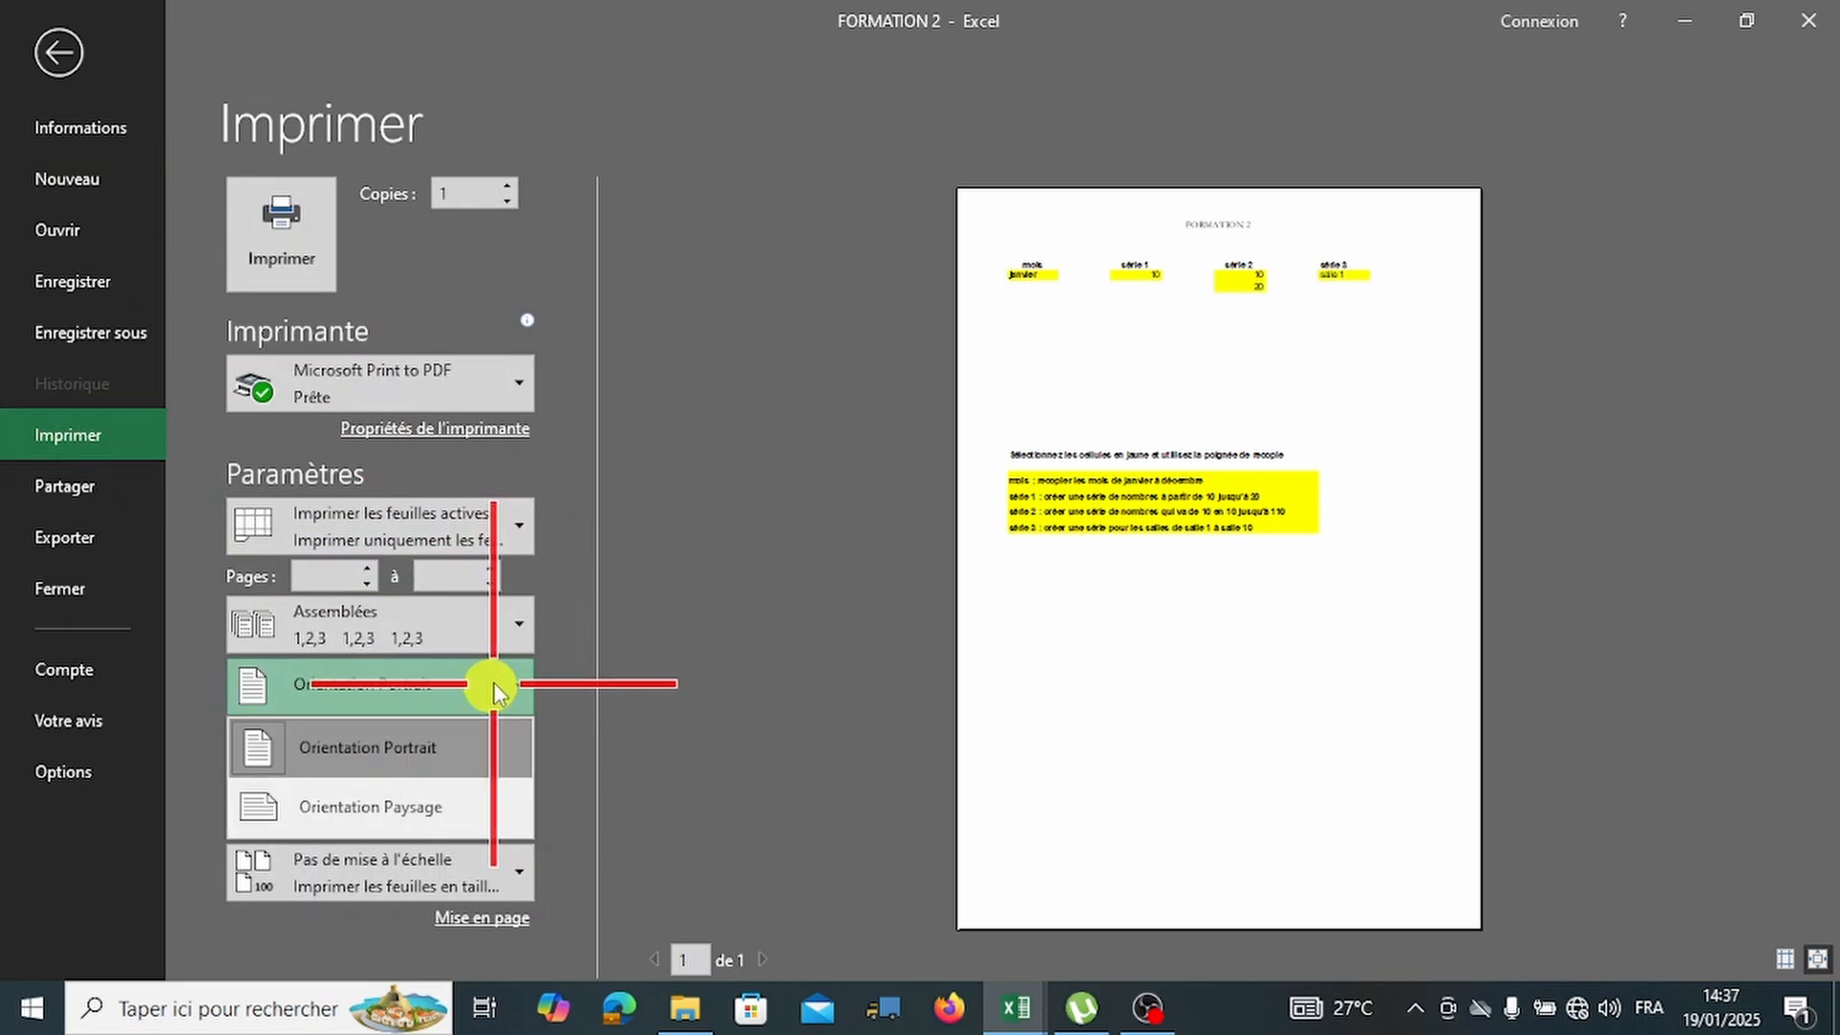
pyautogui.click(422, 807)
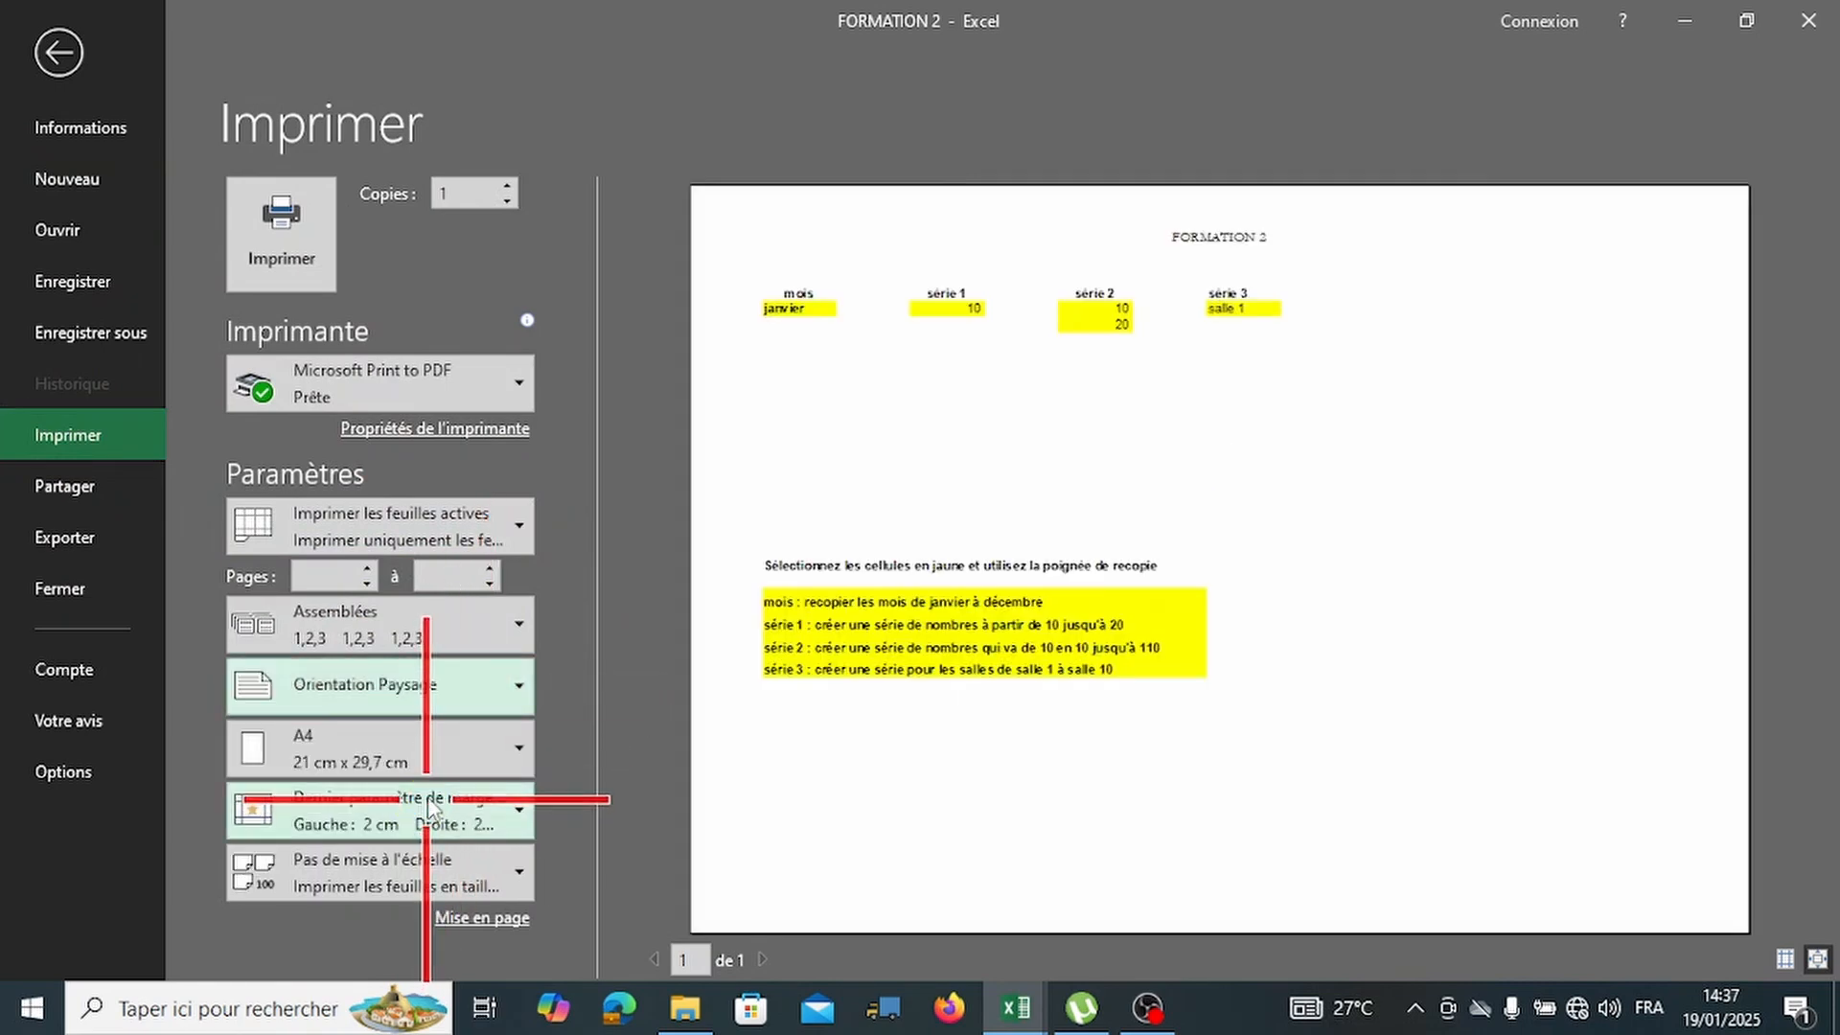
pyautogui.click(460, 686)
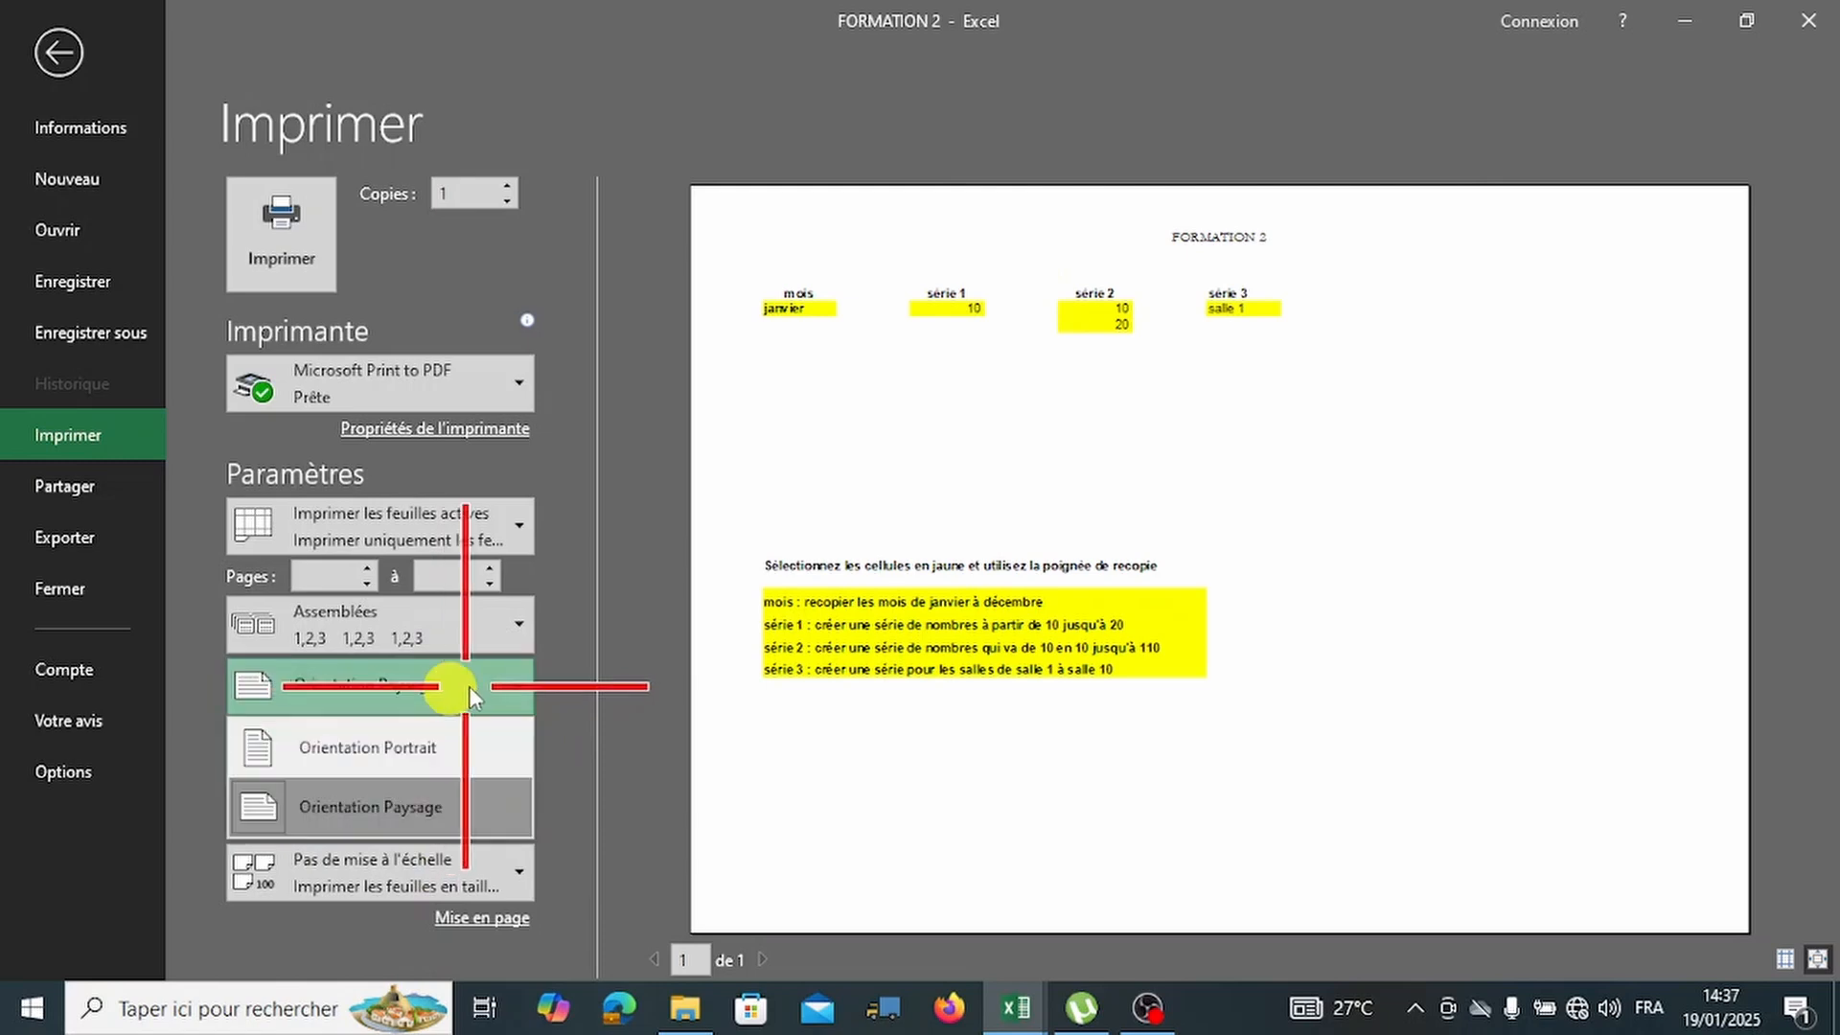
pyautogui.click(425, 741)
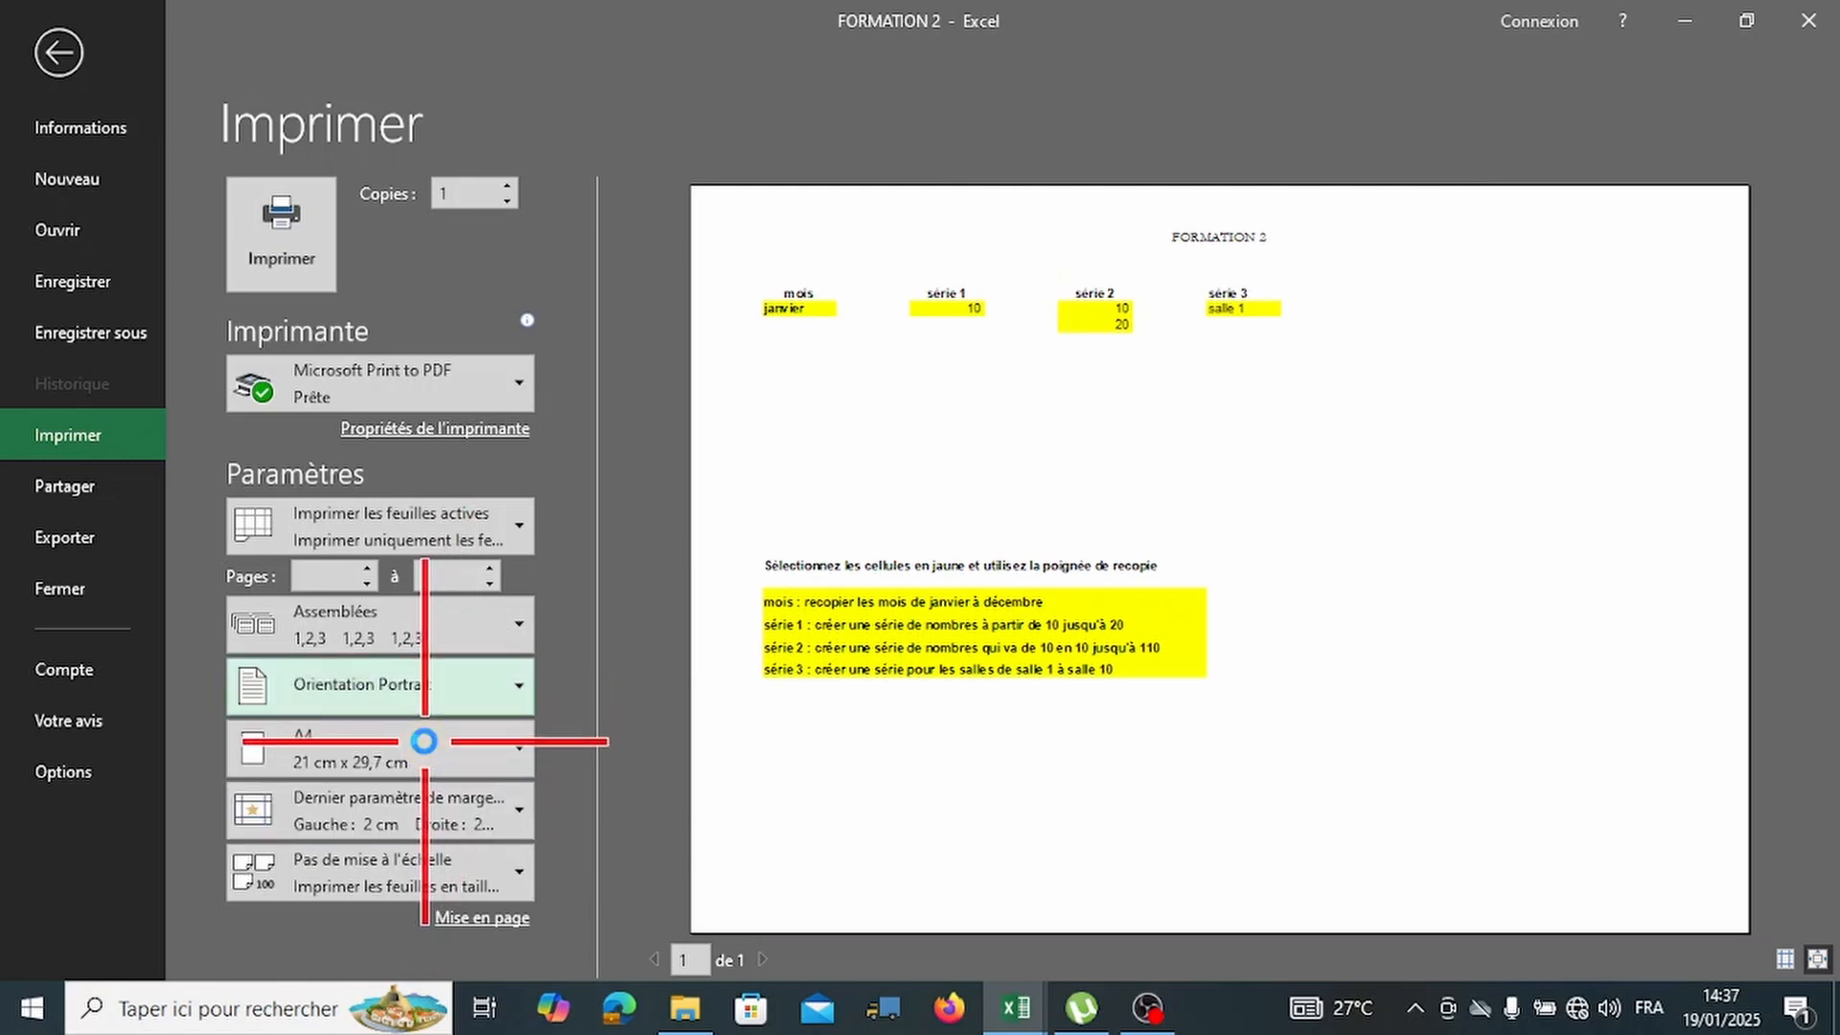
pyautogui.click(483, 762)
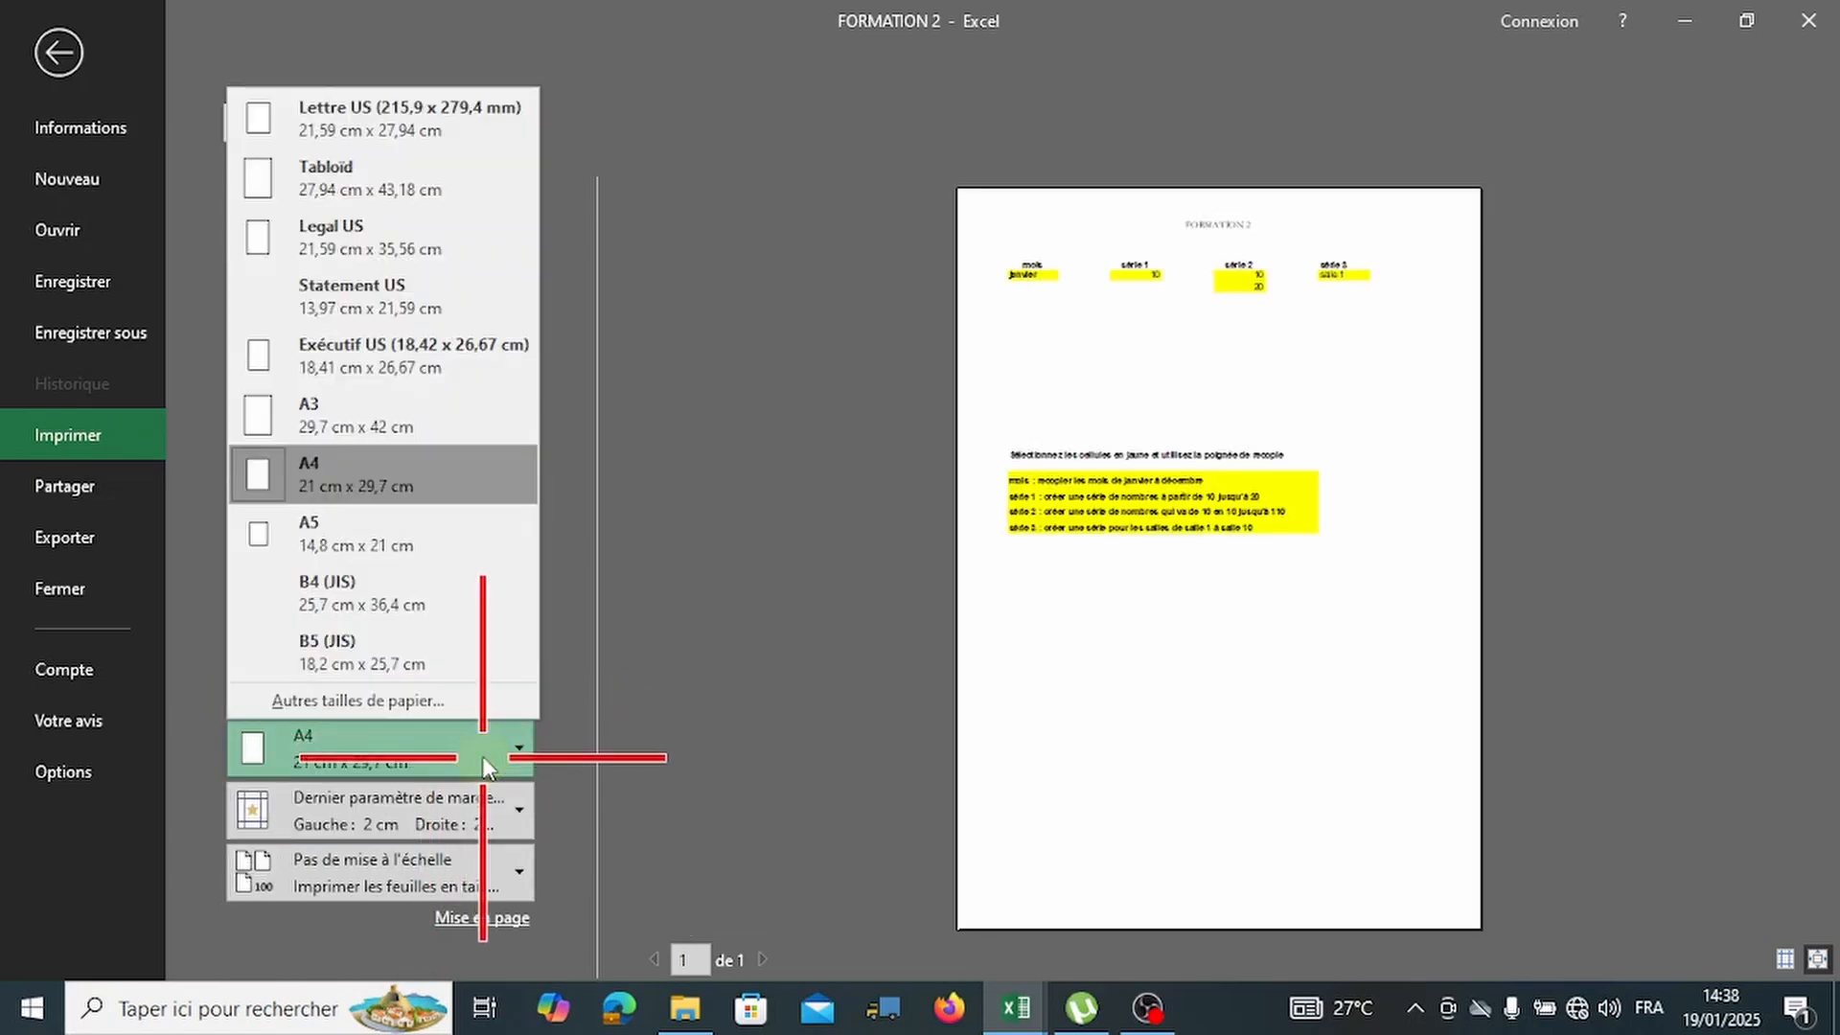
# Try A3 paper size in the print settings, then switch back to A4.
pyautogui.click(385, 422)
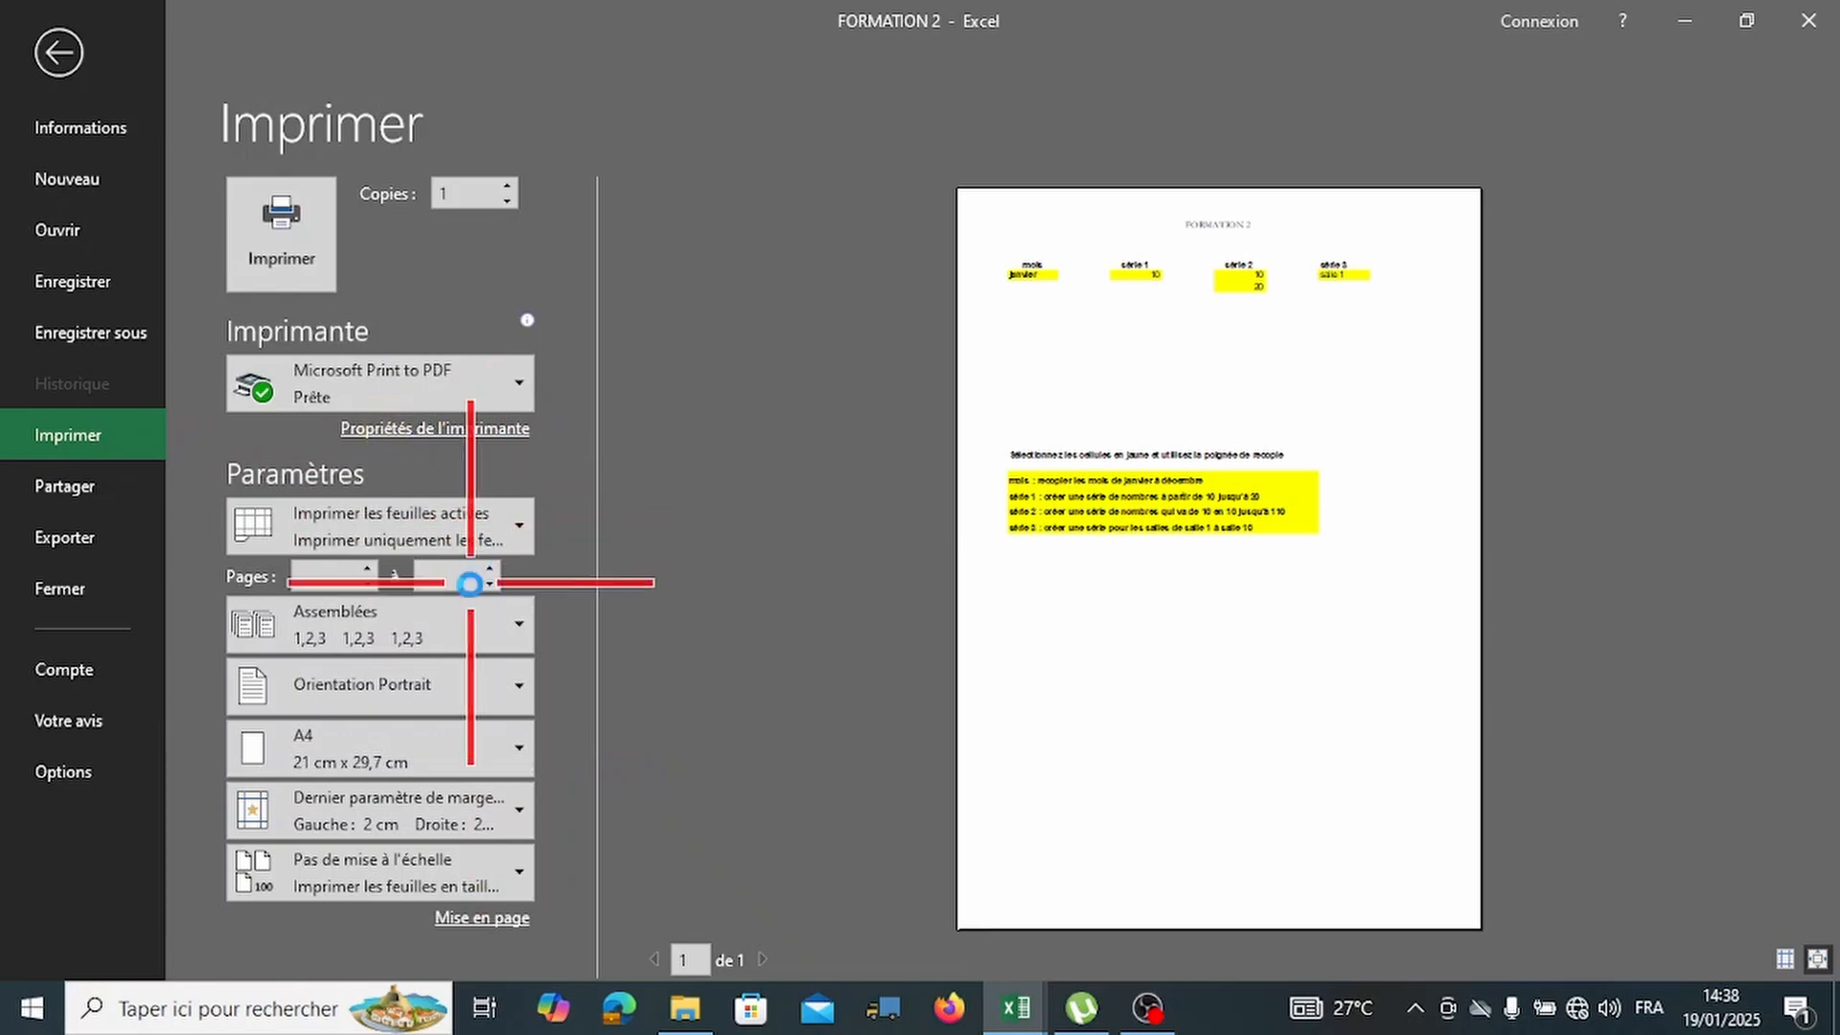
pyautogui.click(429, 750)
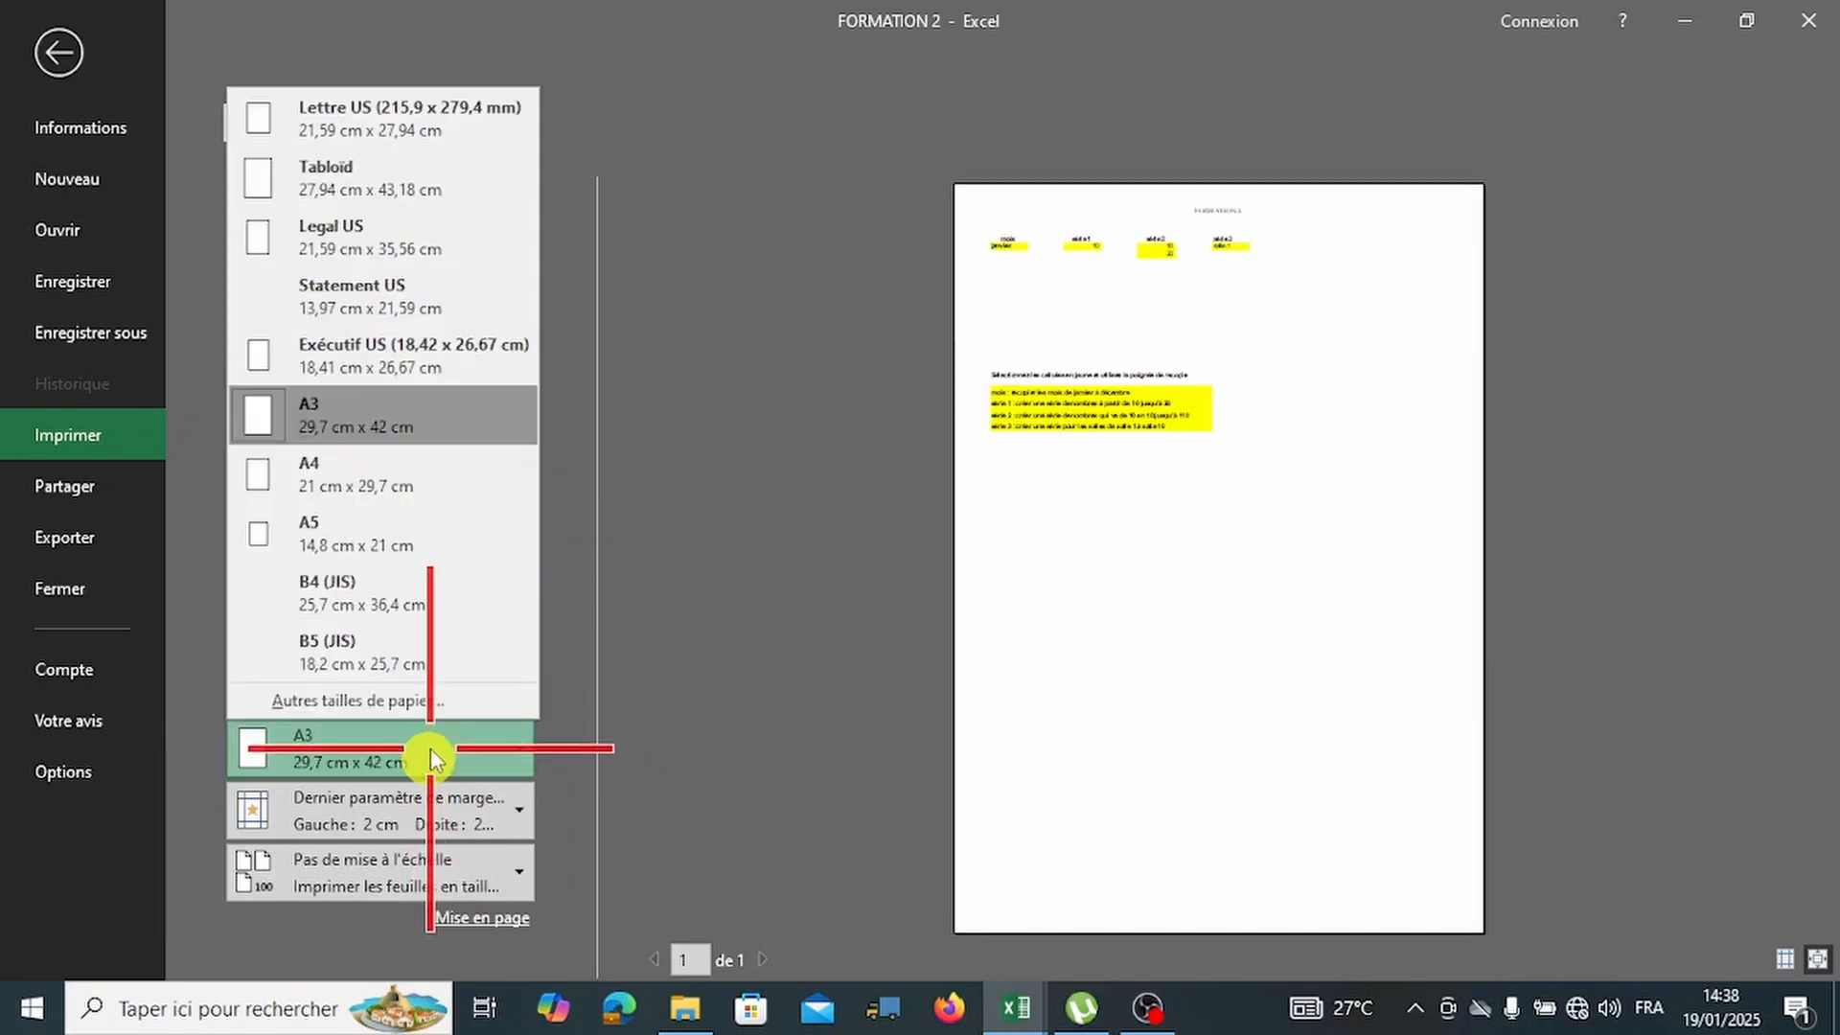
pyautogui.click(410, 470)
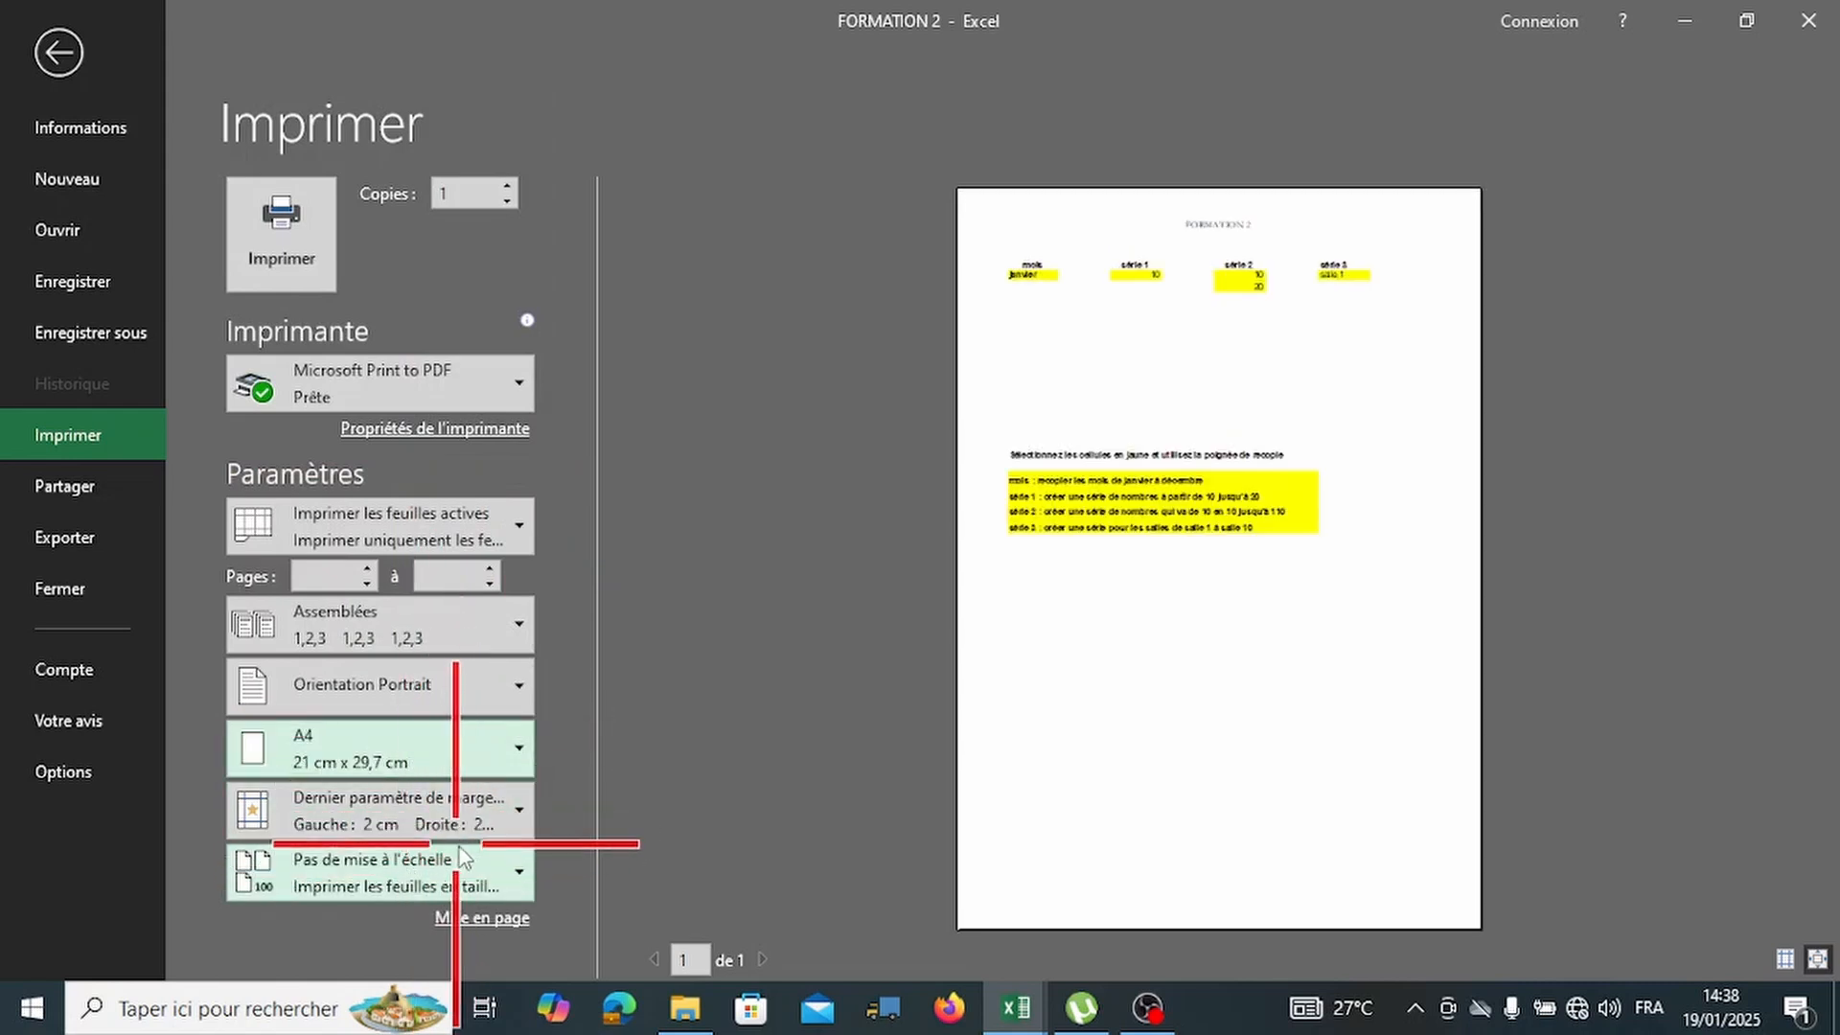
# Try Étroites, then Normales margins, then restore Dernier paramètre personnalisé.
pyautogui.click(466, 812)
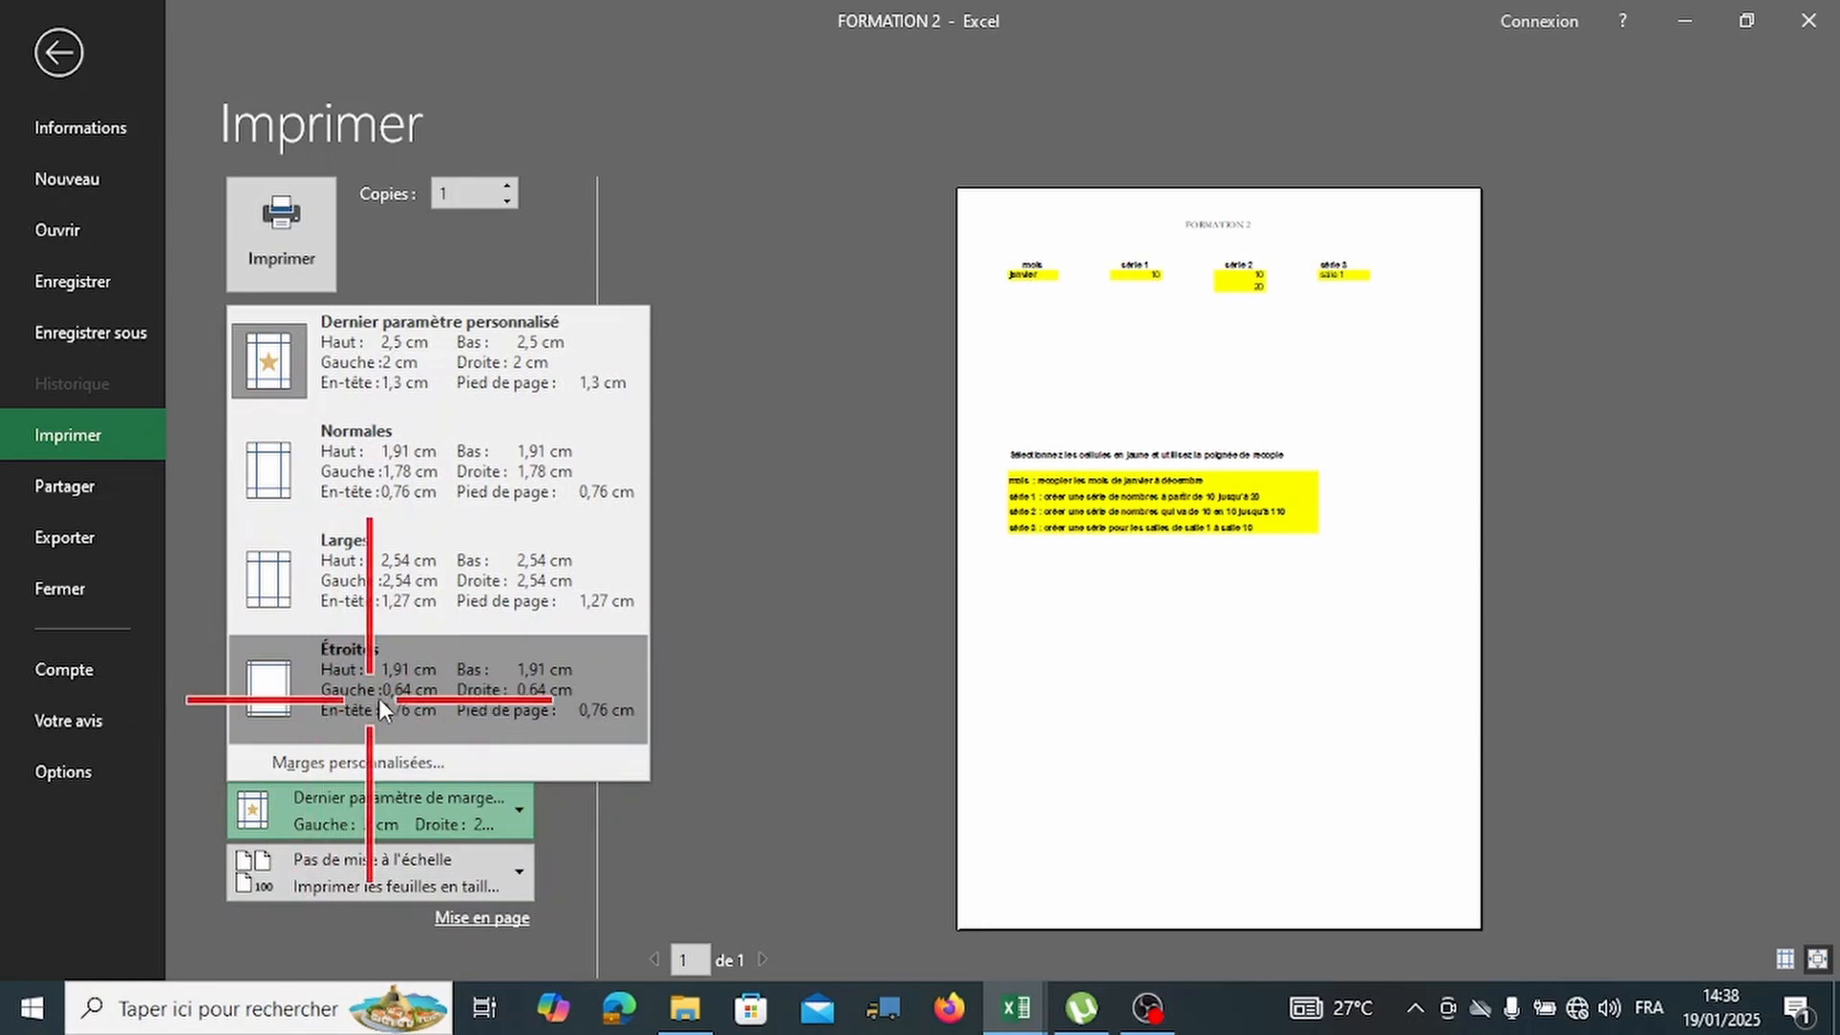
pyautogui.click(418, 688)
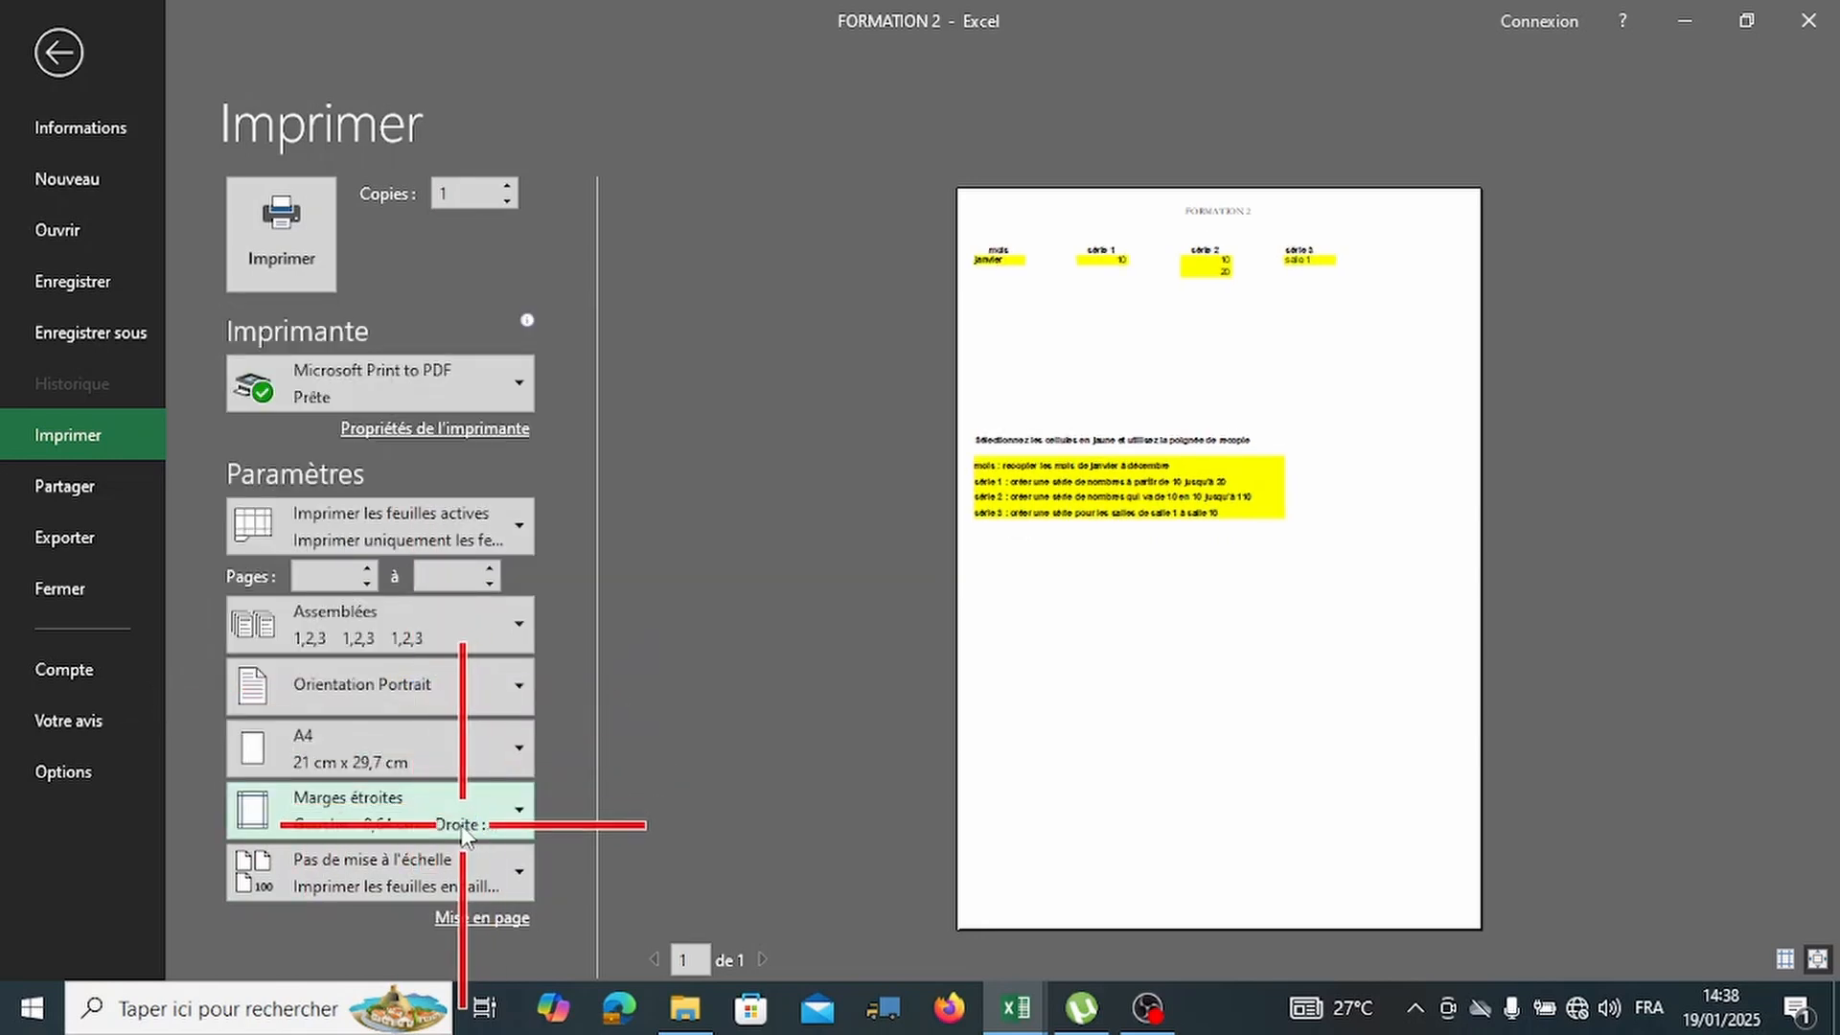
pyautogui.click(462, 824)
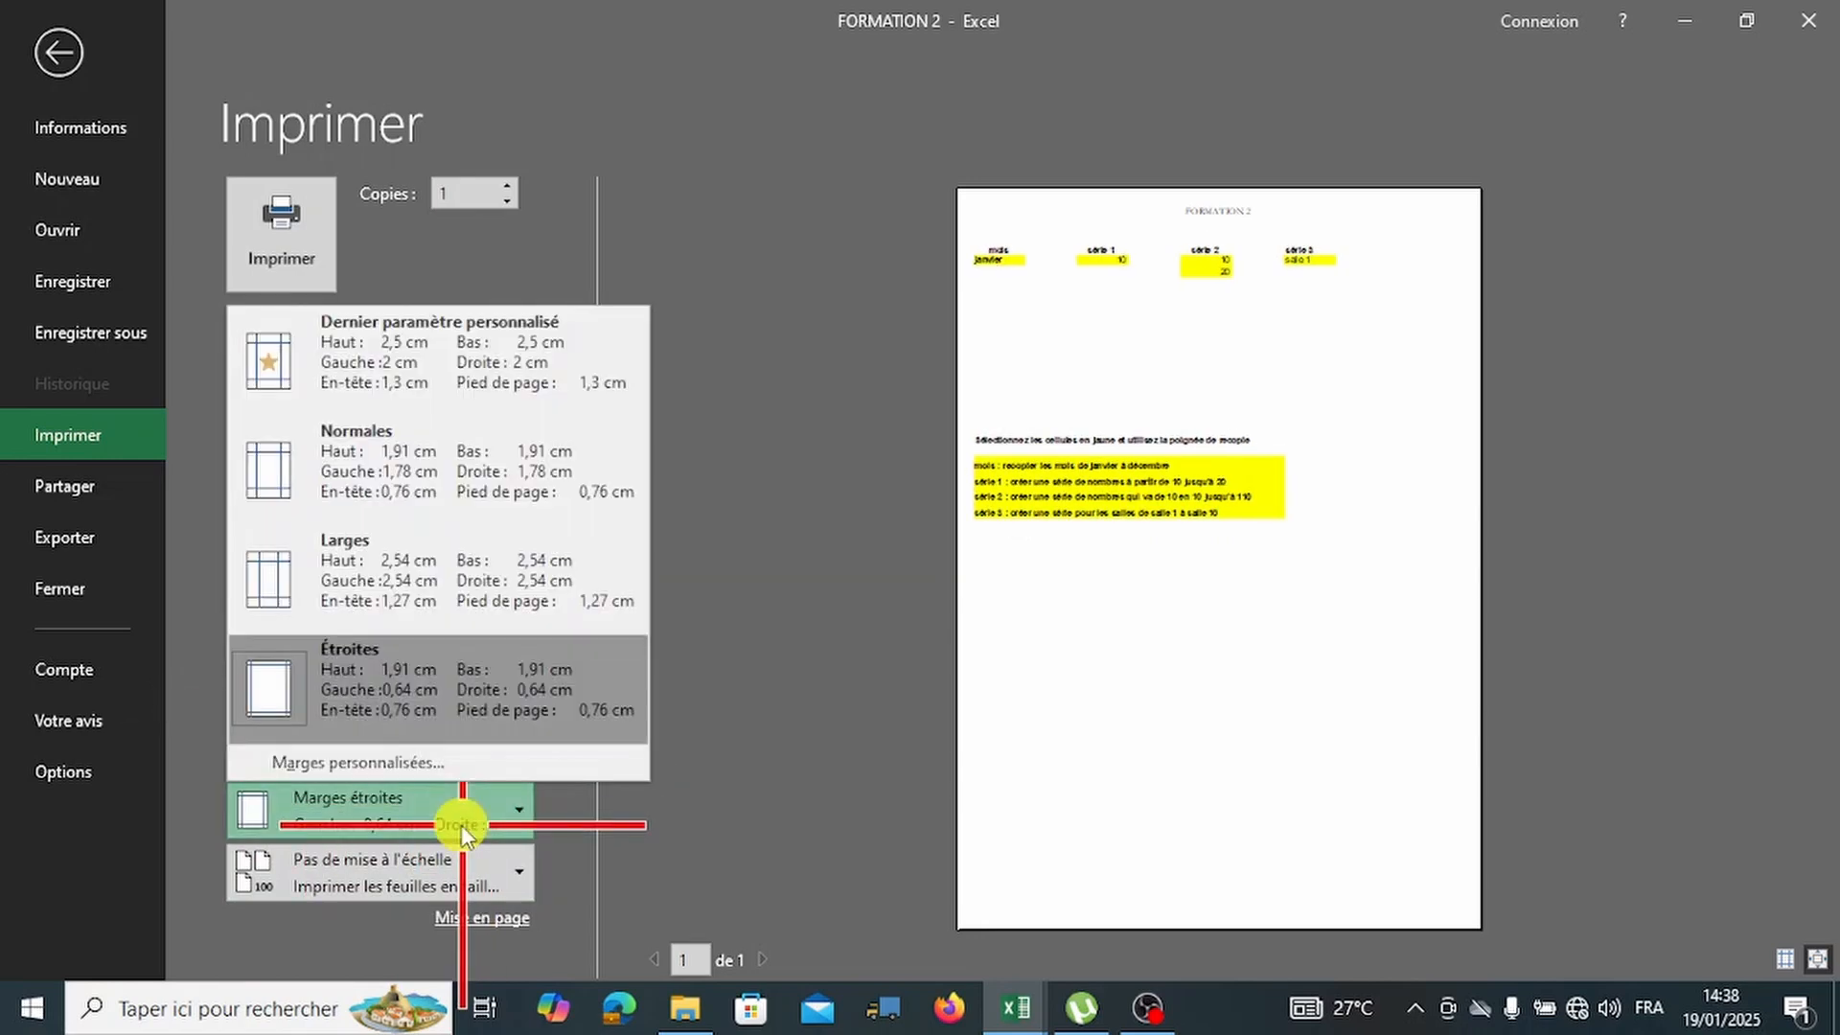
pyautogui.click(428, 495)
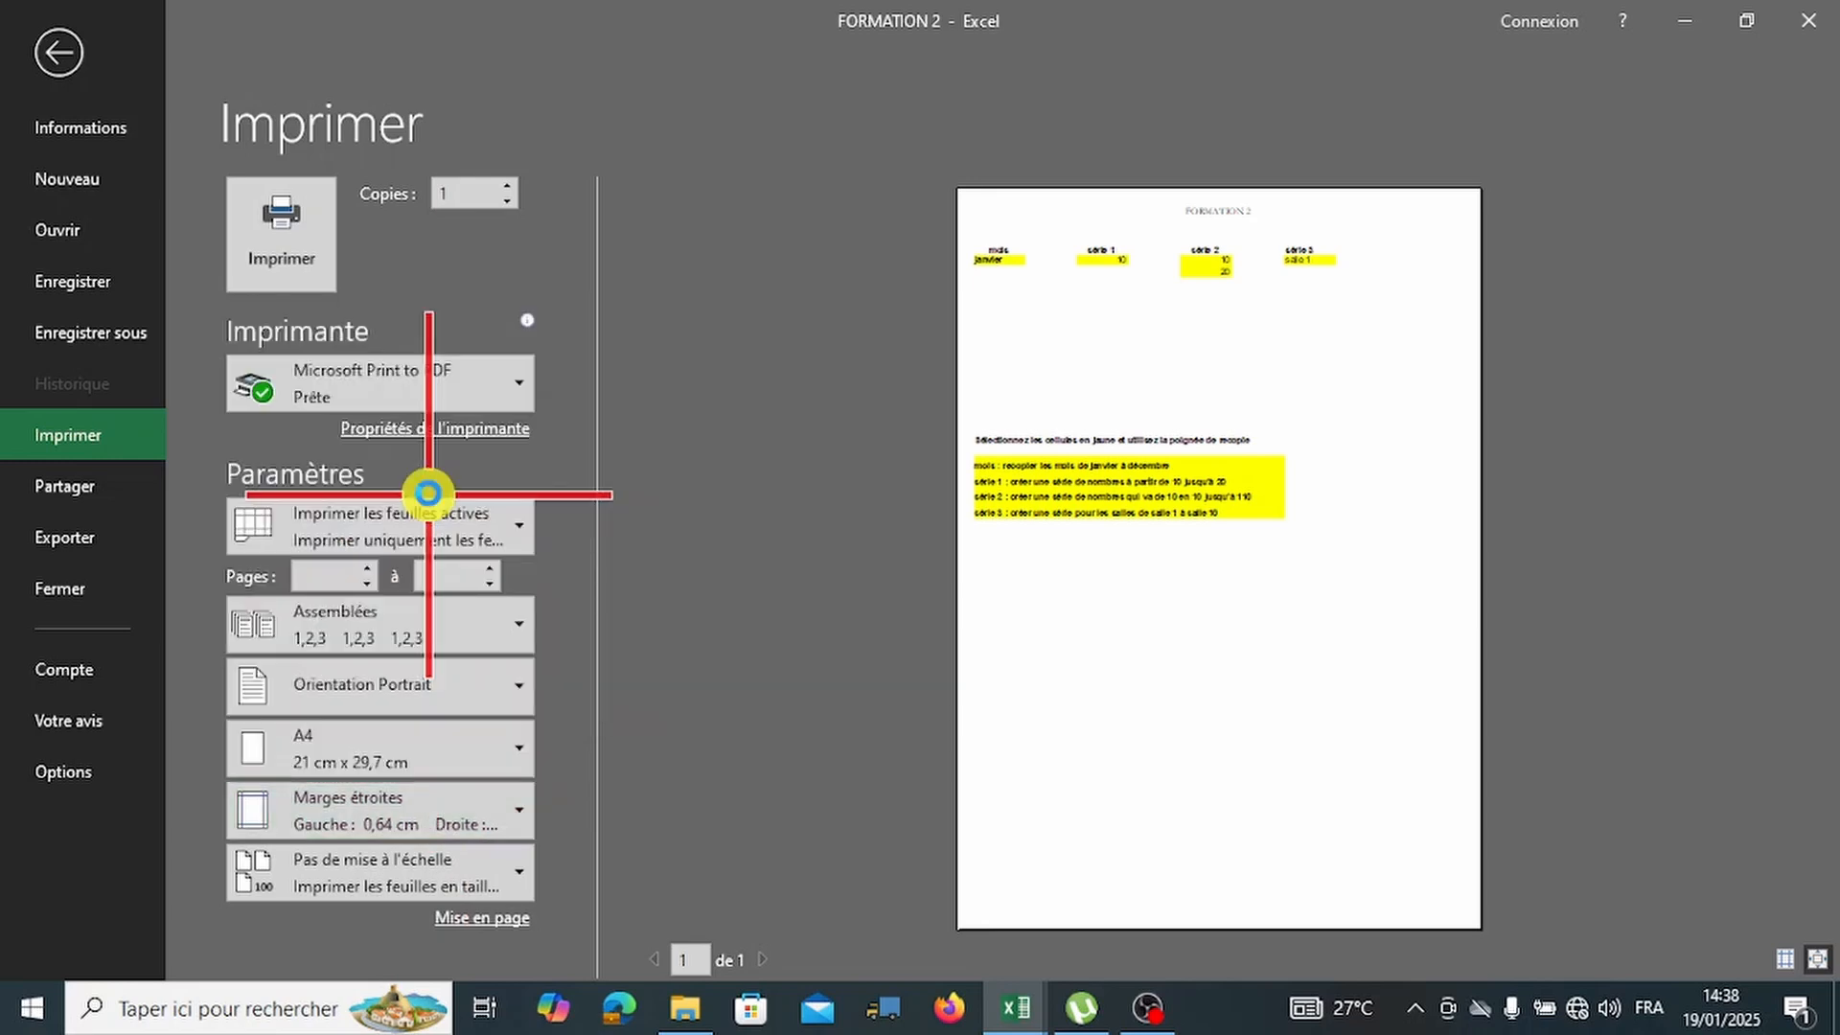
pyautogui.click(456, 744)
pyautogui.click(477, 805)
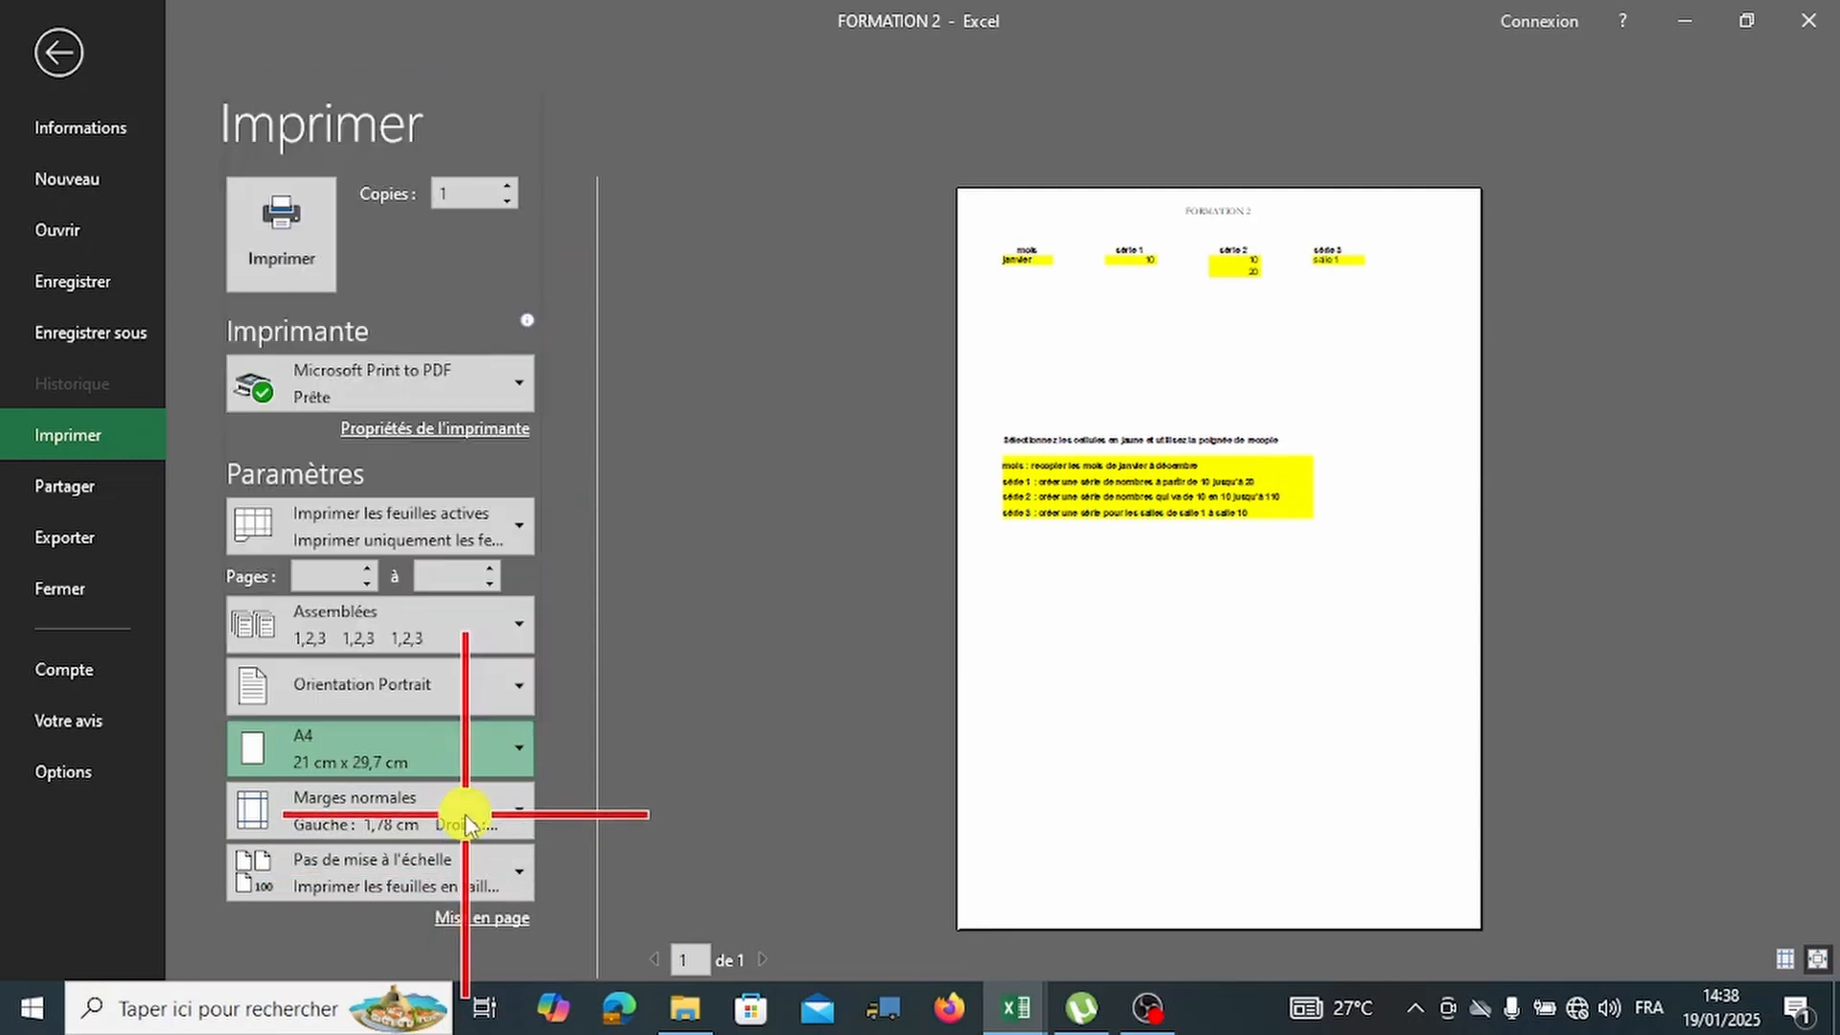
pyautogui.click(476, 805)
pyautogui.click(430, 375)
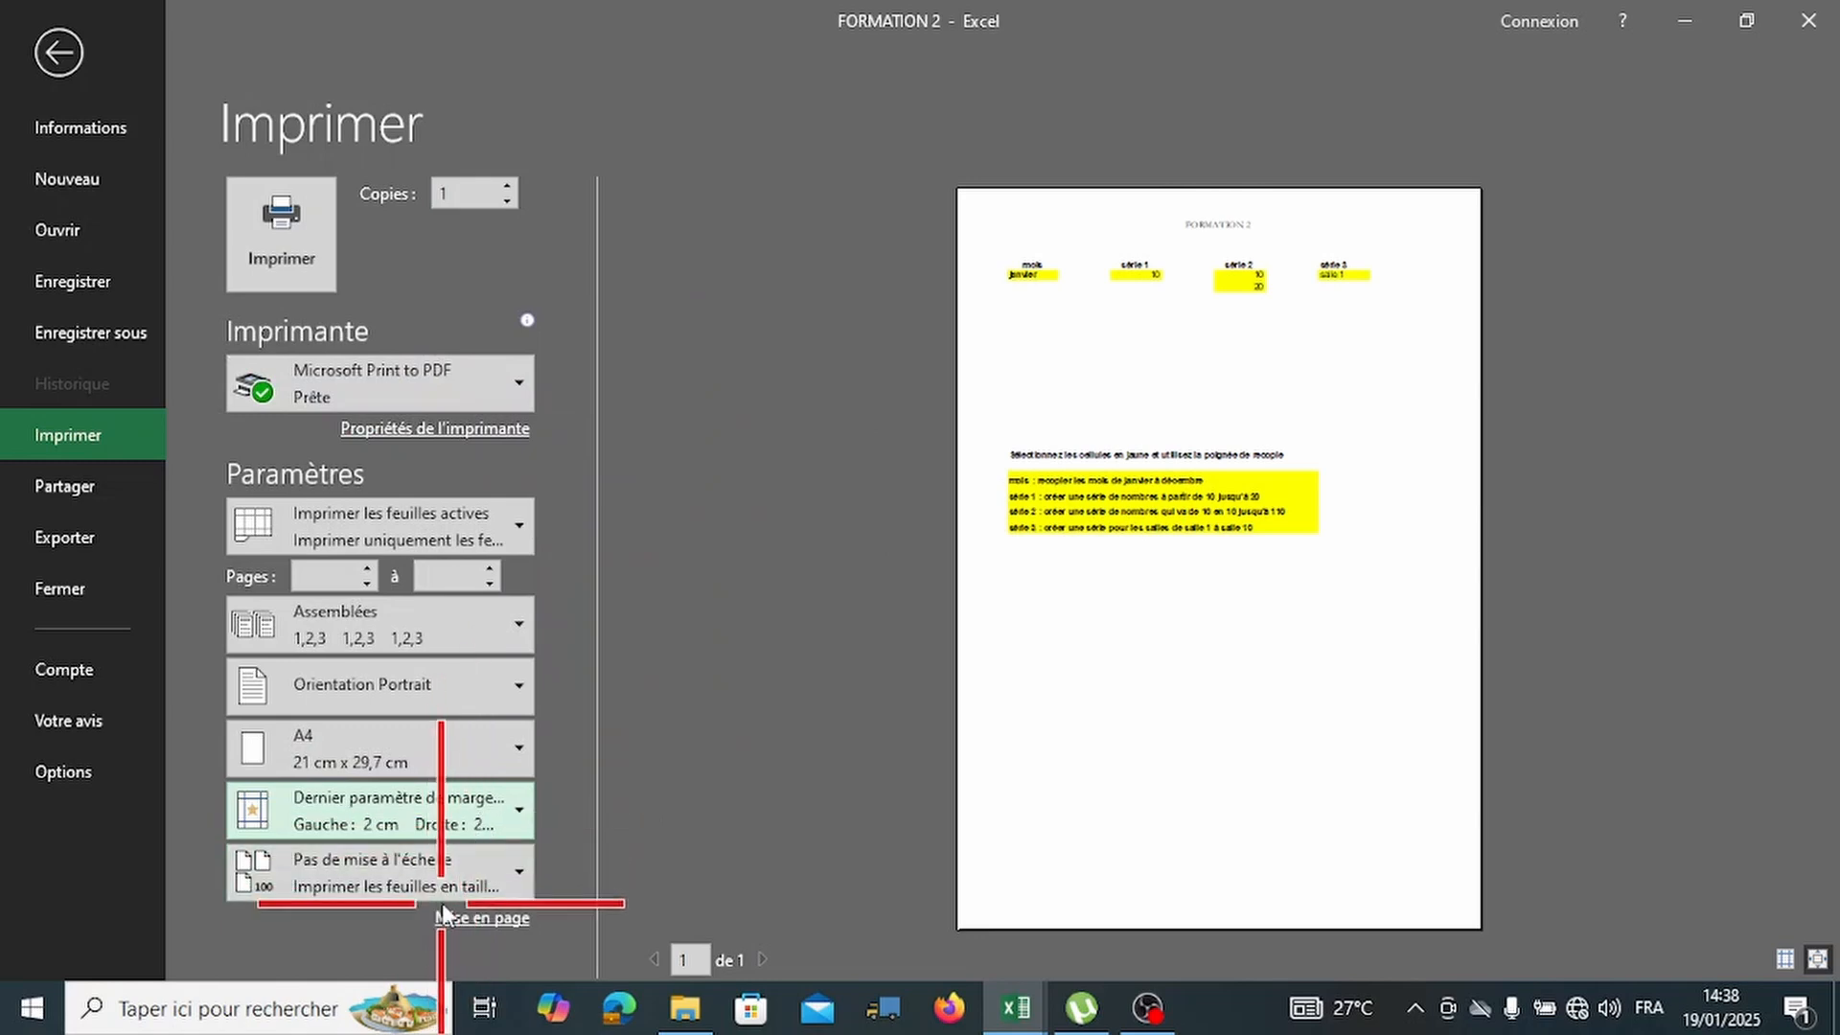
pyautogui.click(498, 917)
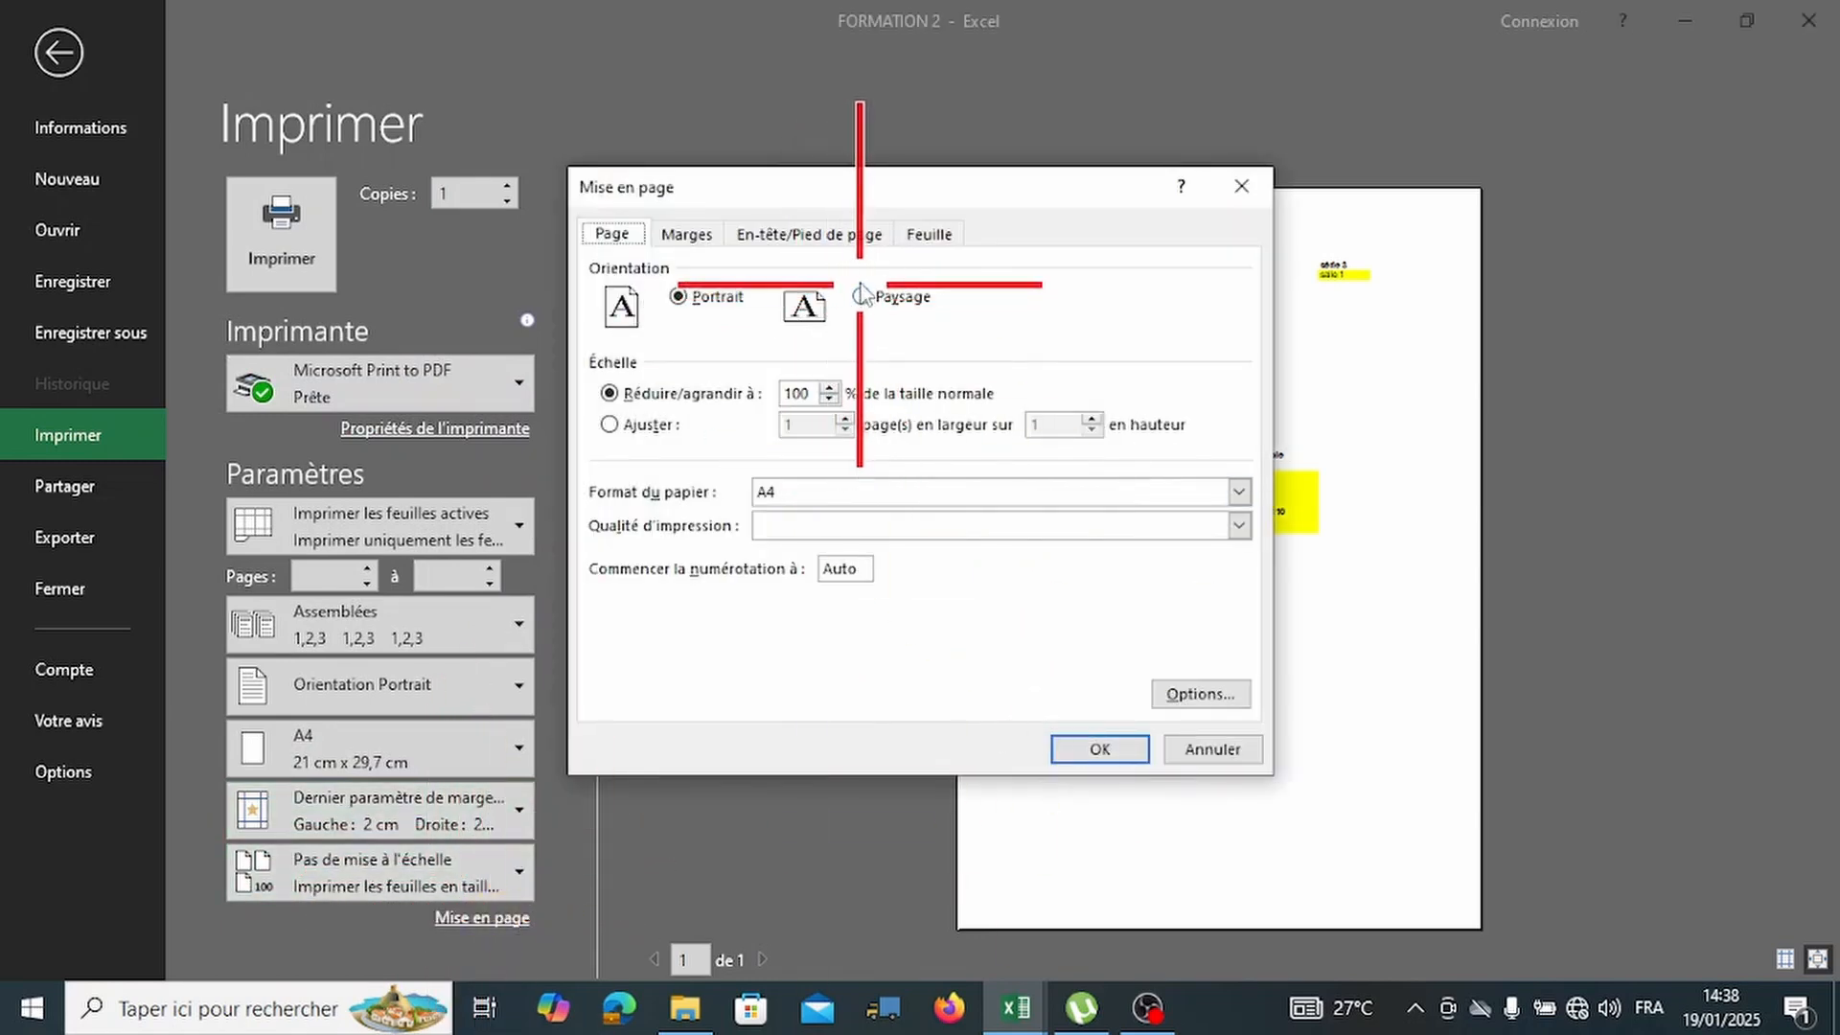
pyautogui.click(686, 234)
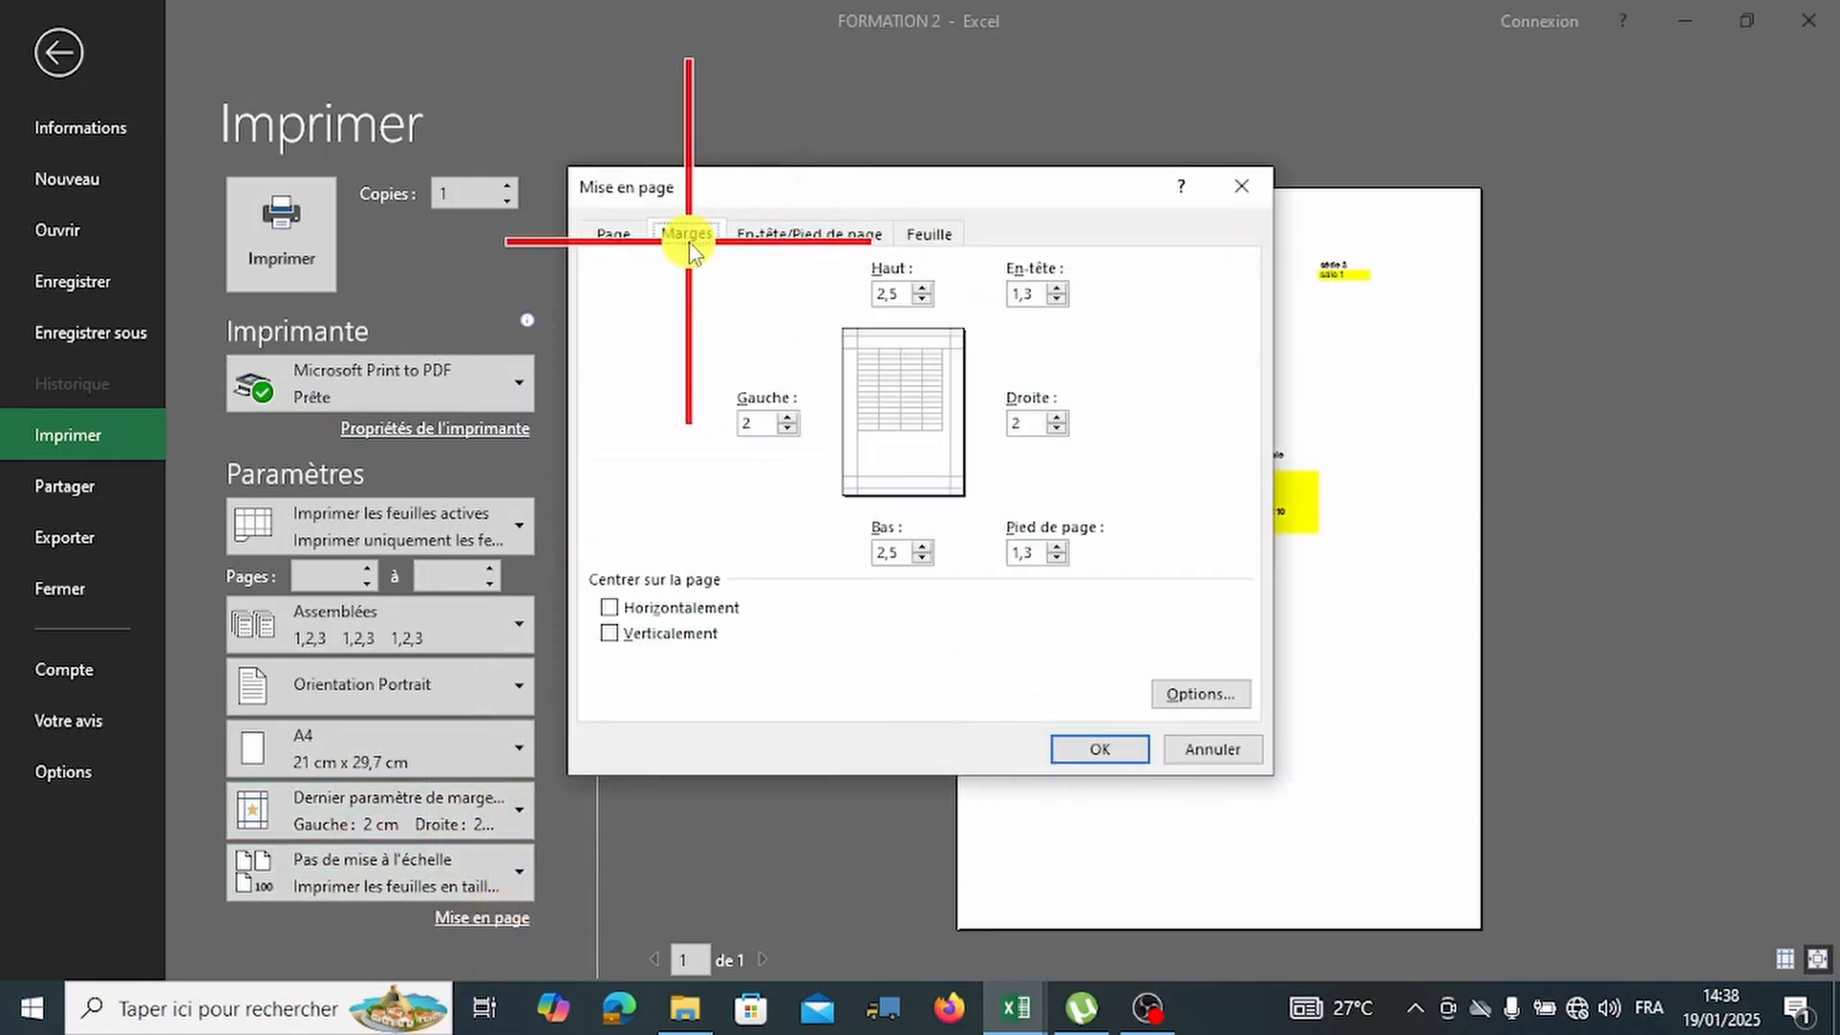
pyautogui.click(810, 234)
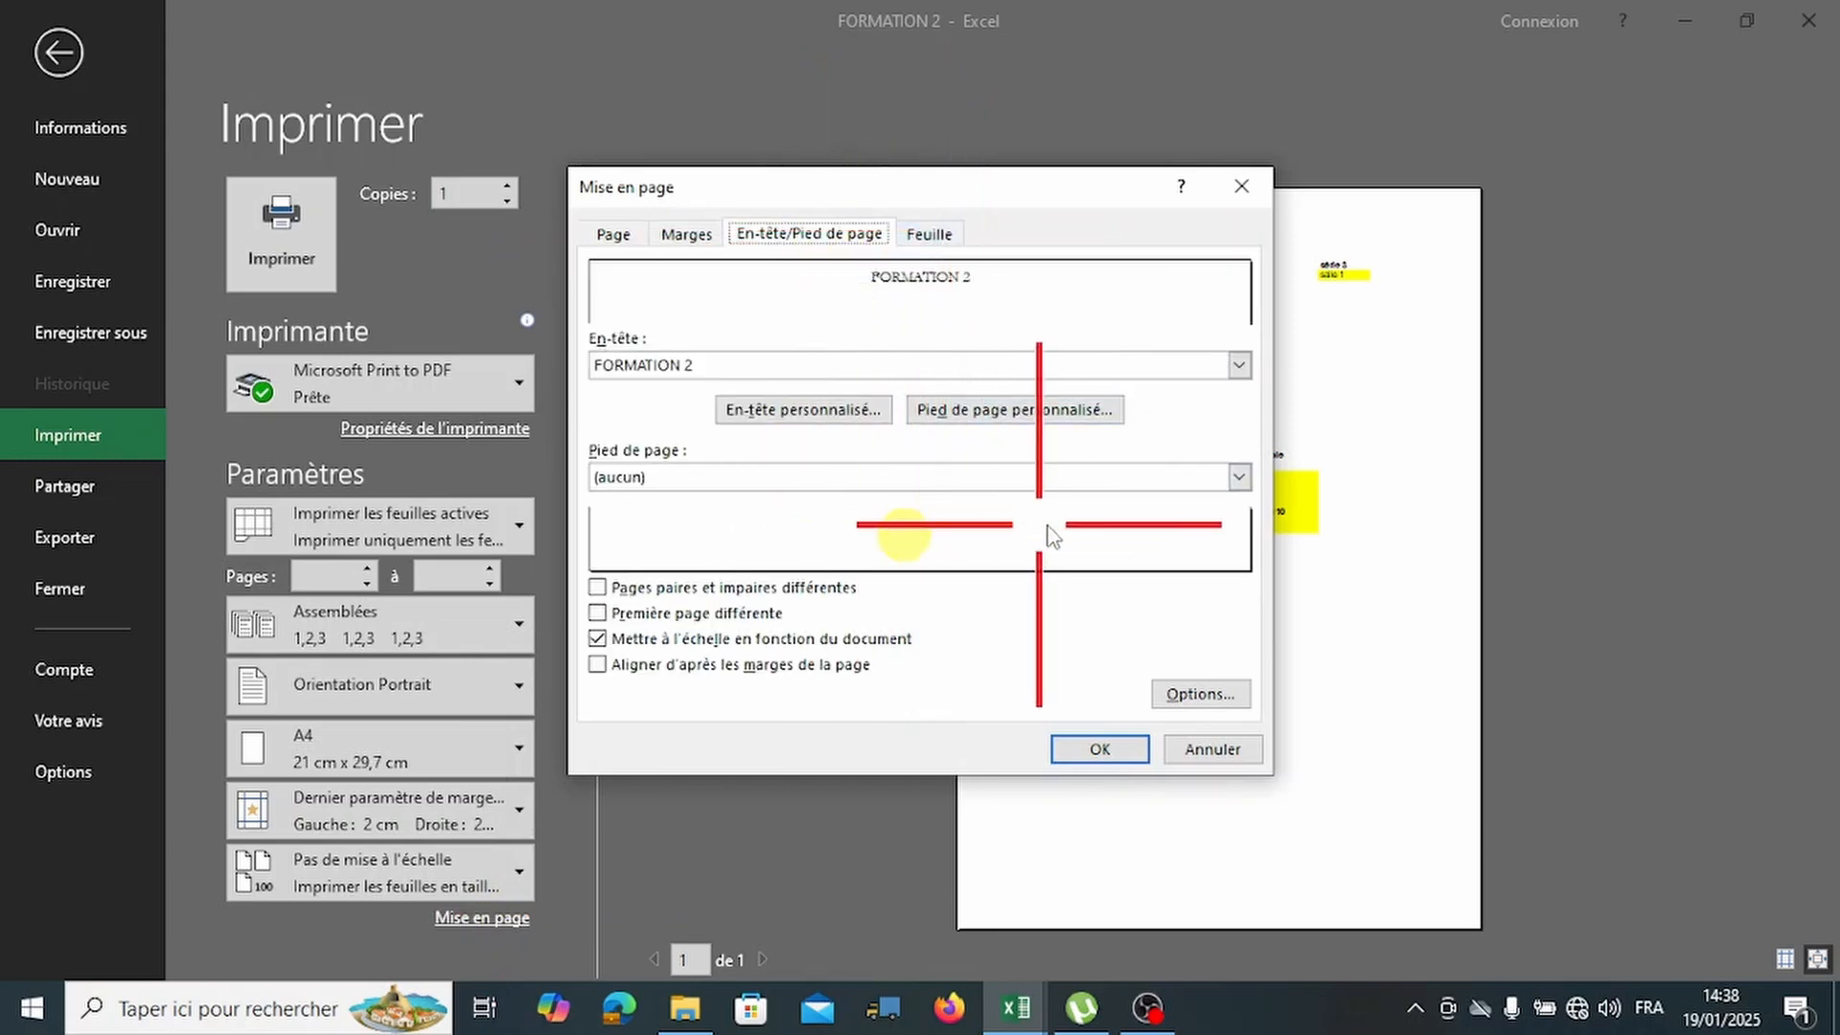
pyautogui.click(934, 236)
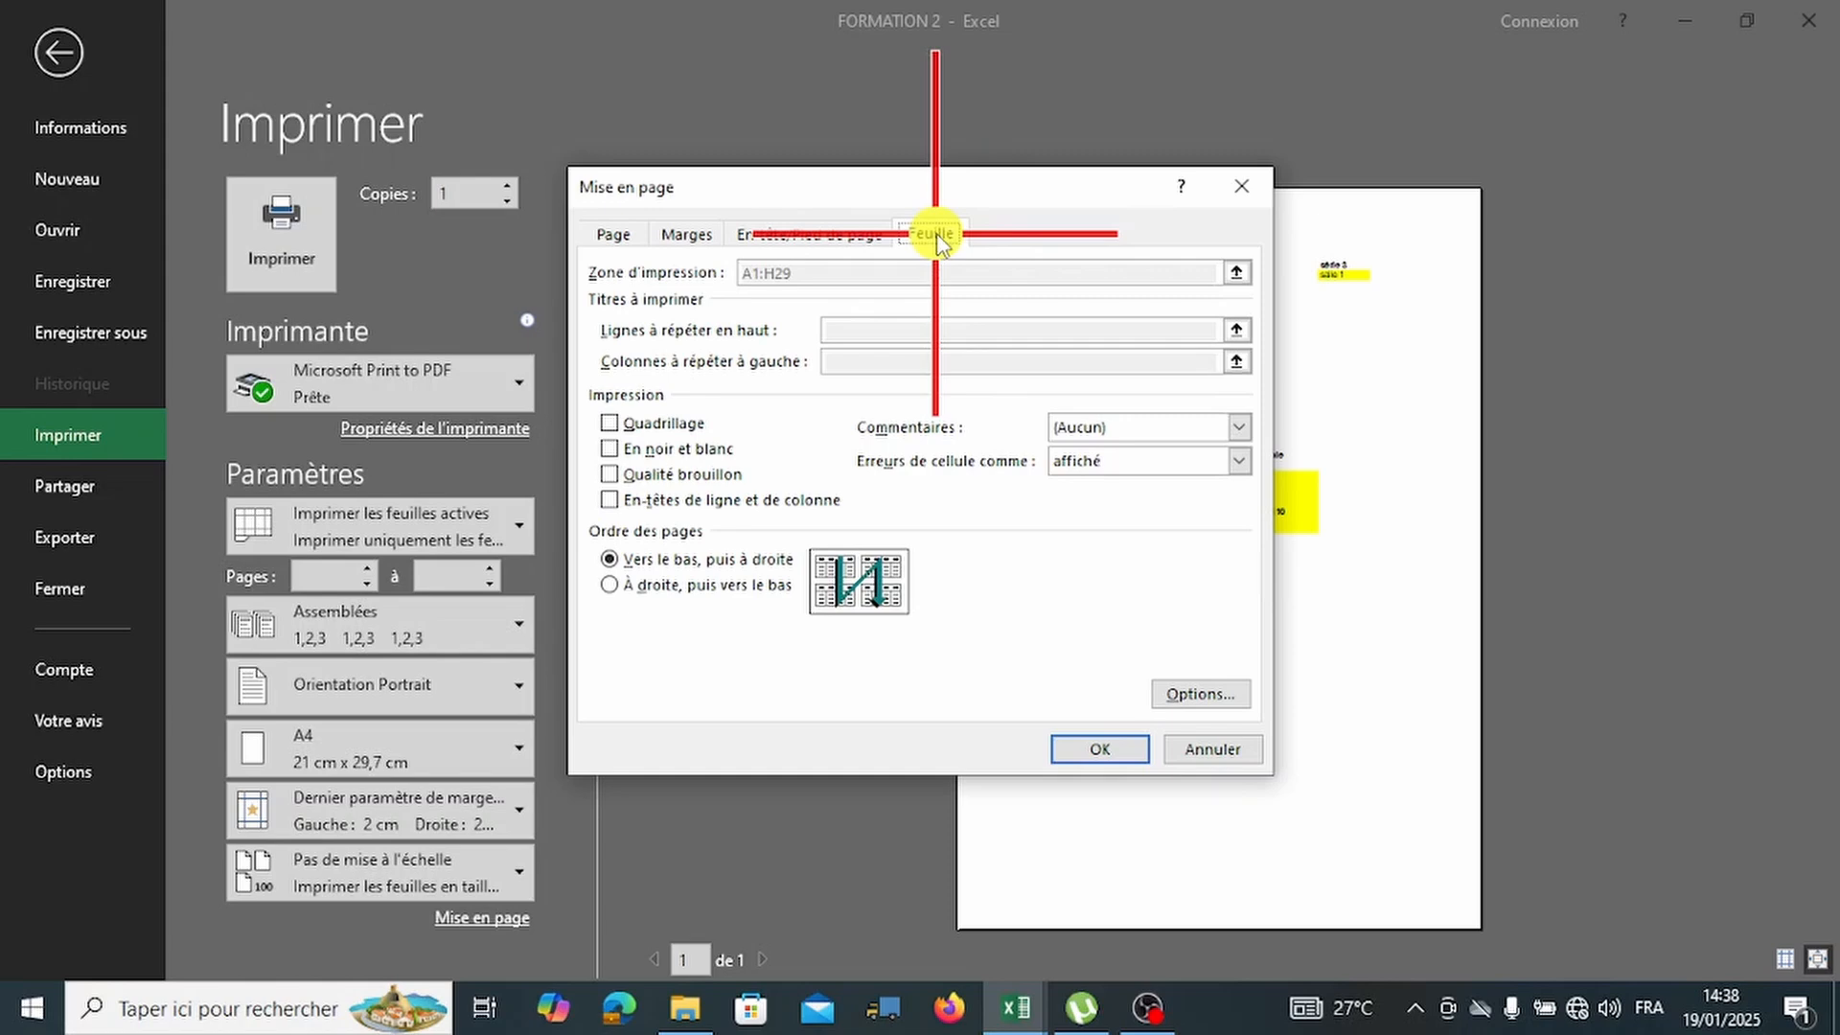
pyautogui.click(1242, 186)
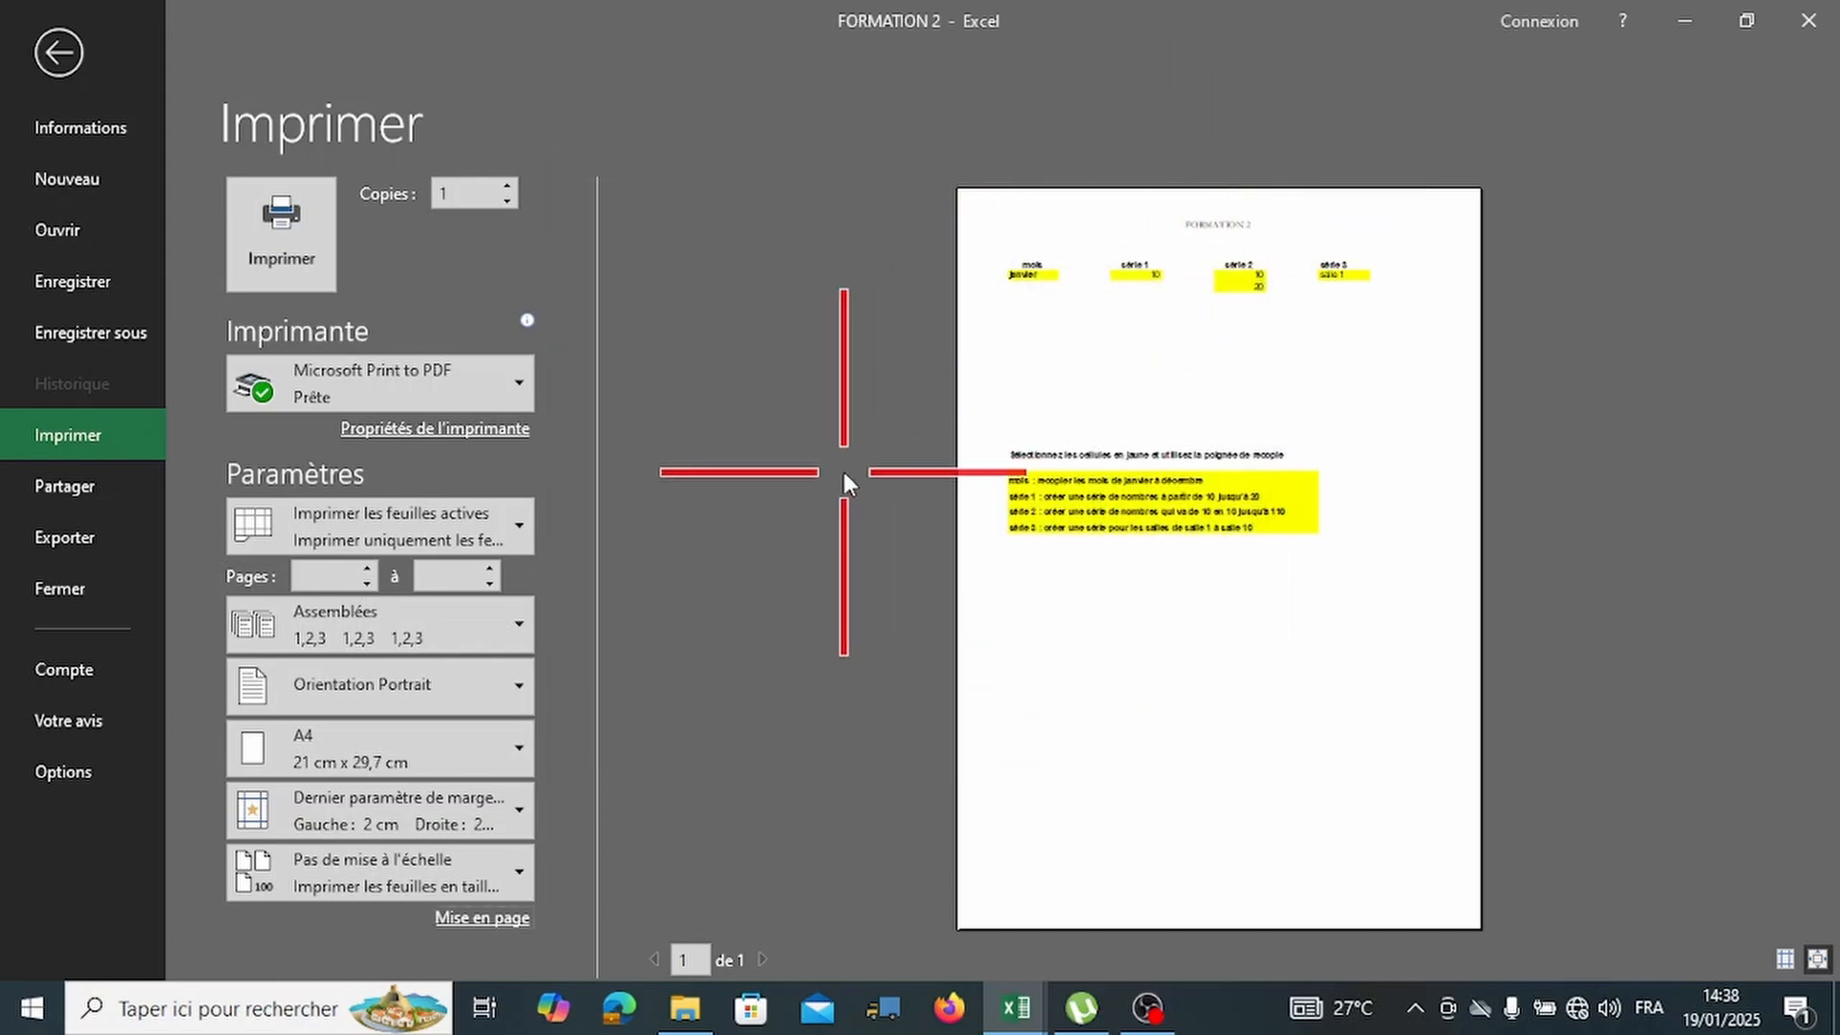
# Leave print preview, view the Fichier info page, then close the FORMATION 2 window.
pyautogui.click(80, 50)
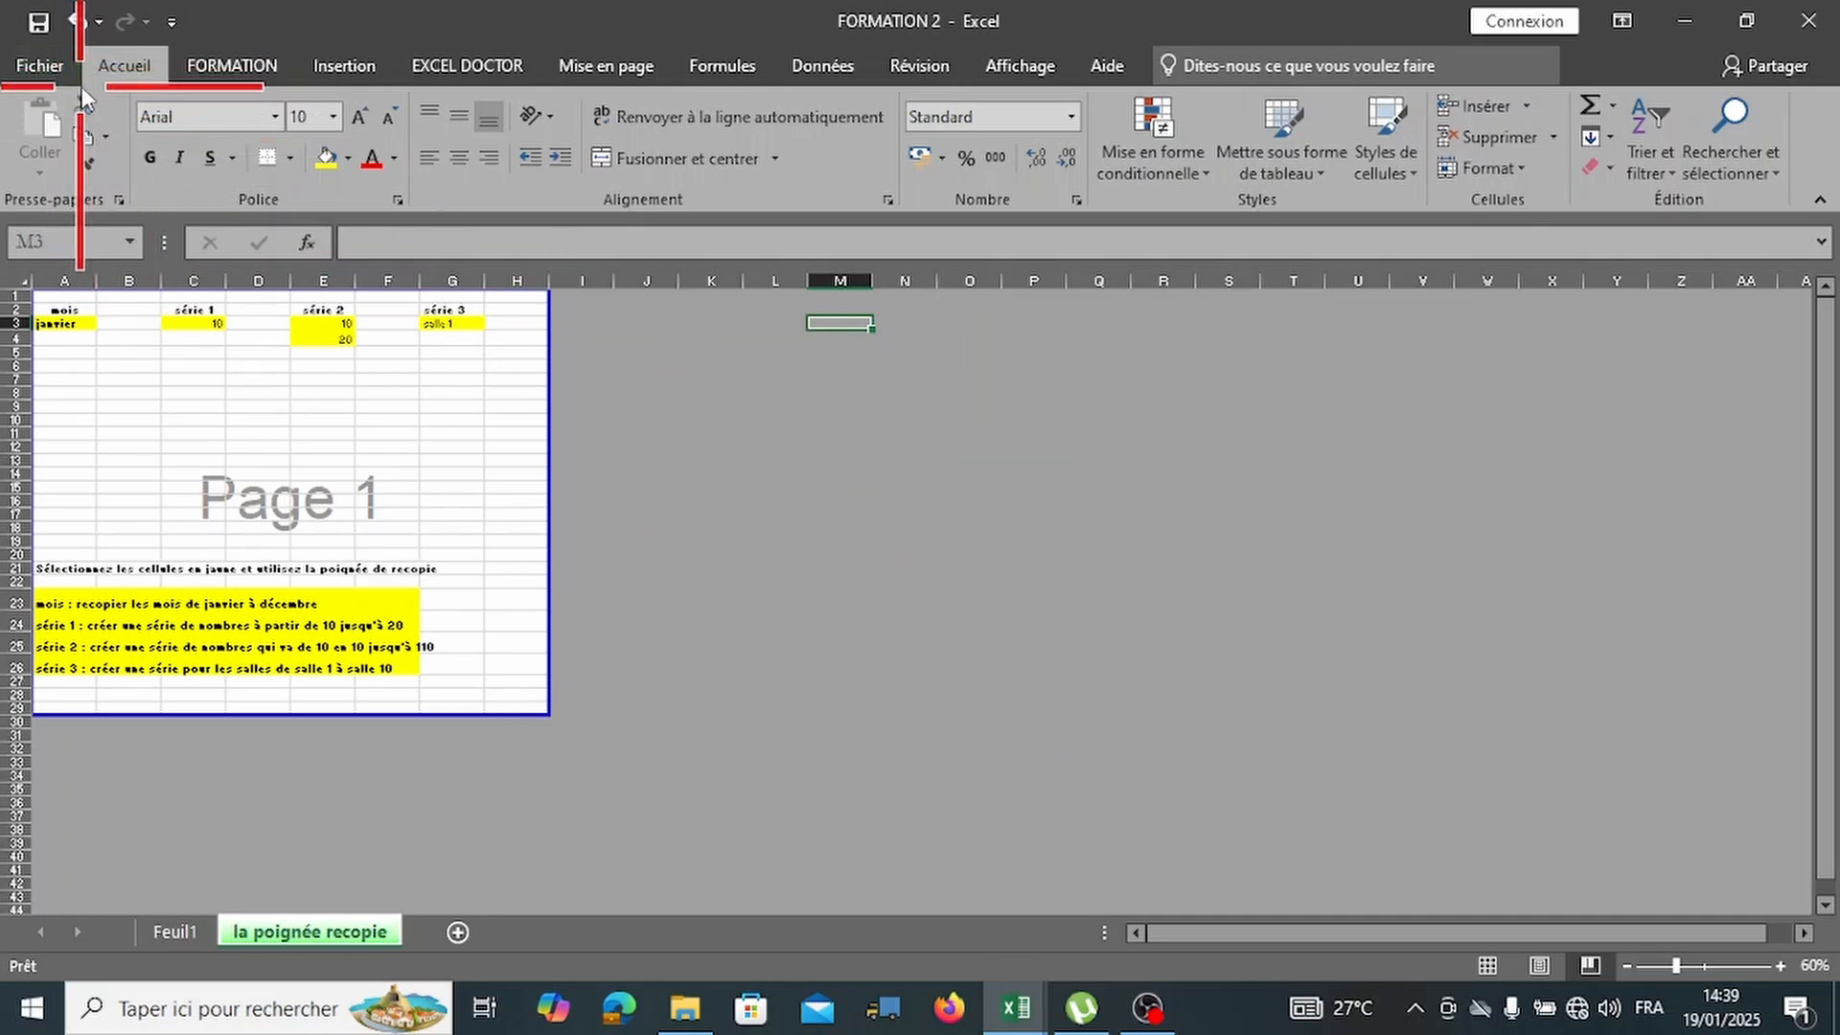
pyautogui.click(51, 67)
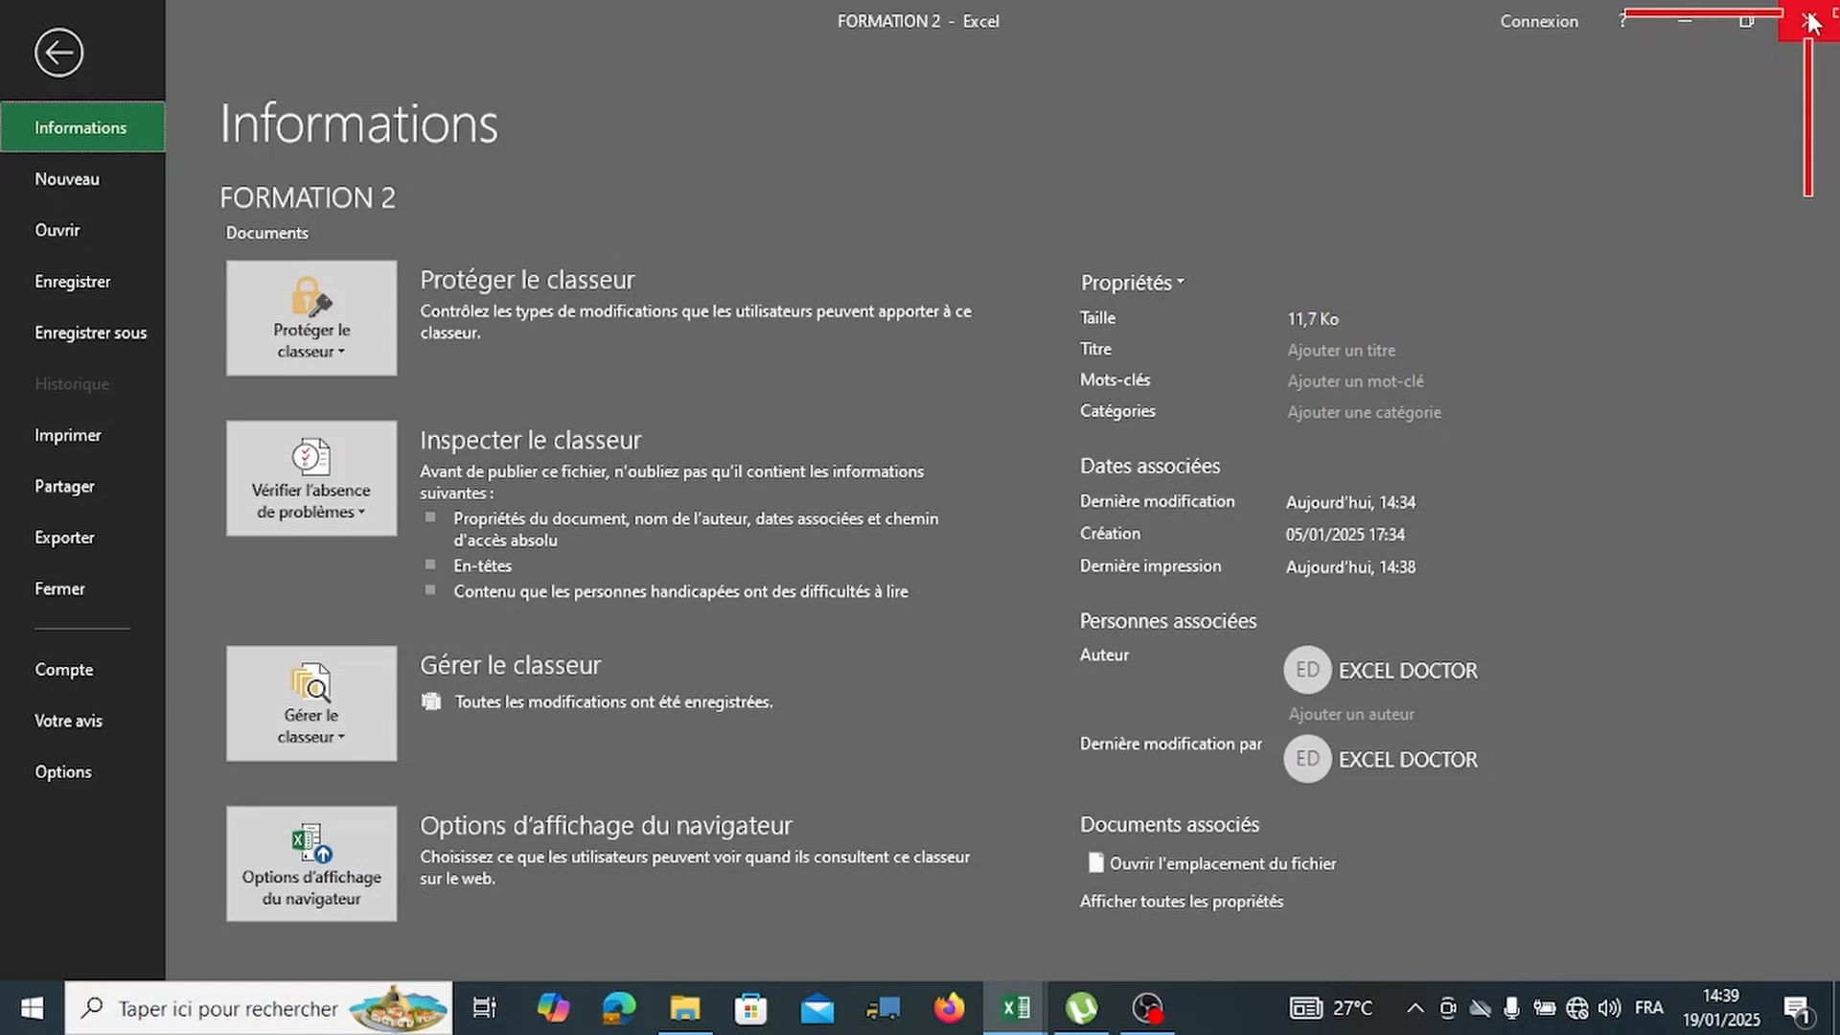
pyautogui.click(1809, 20)
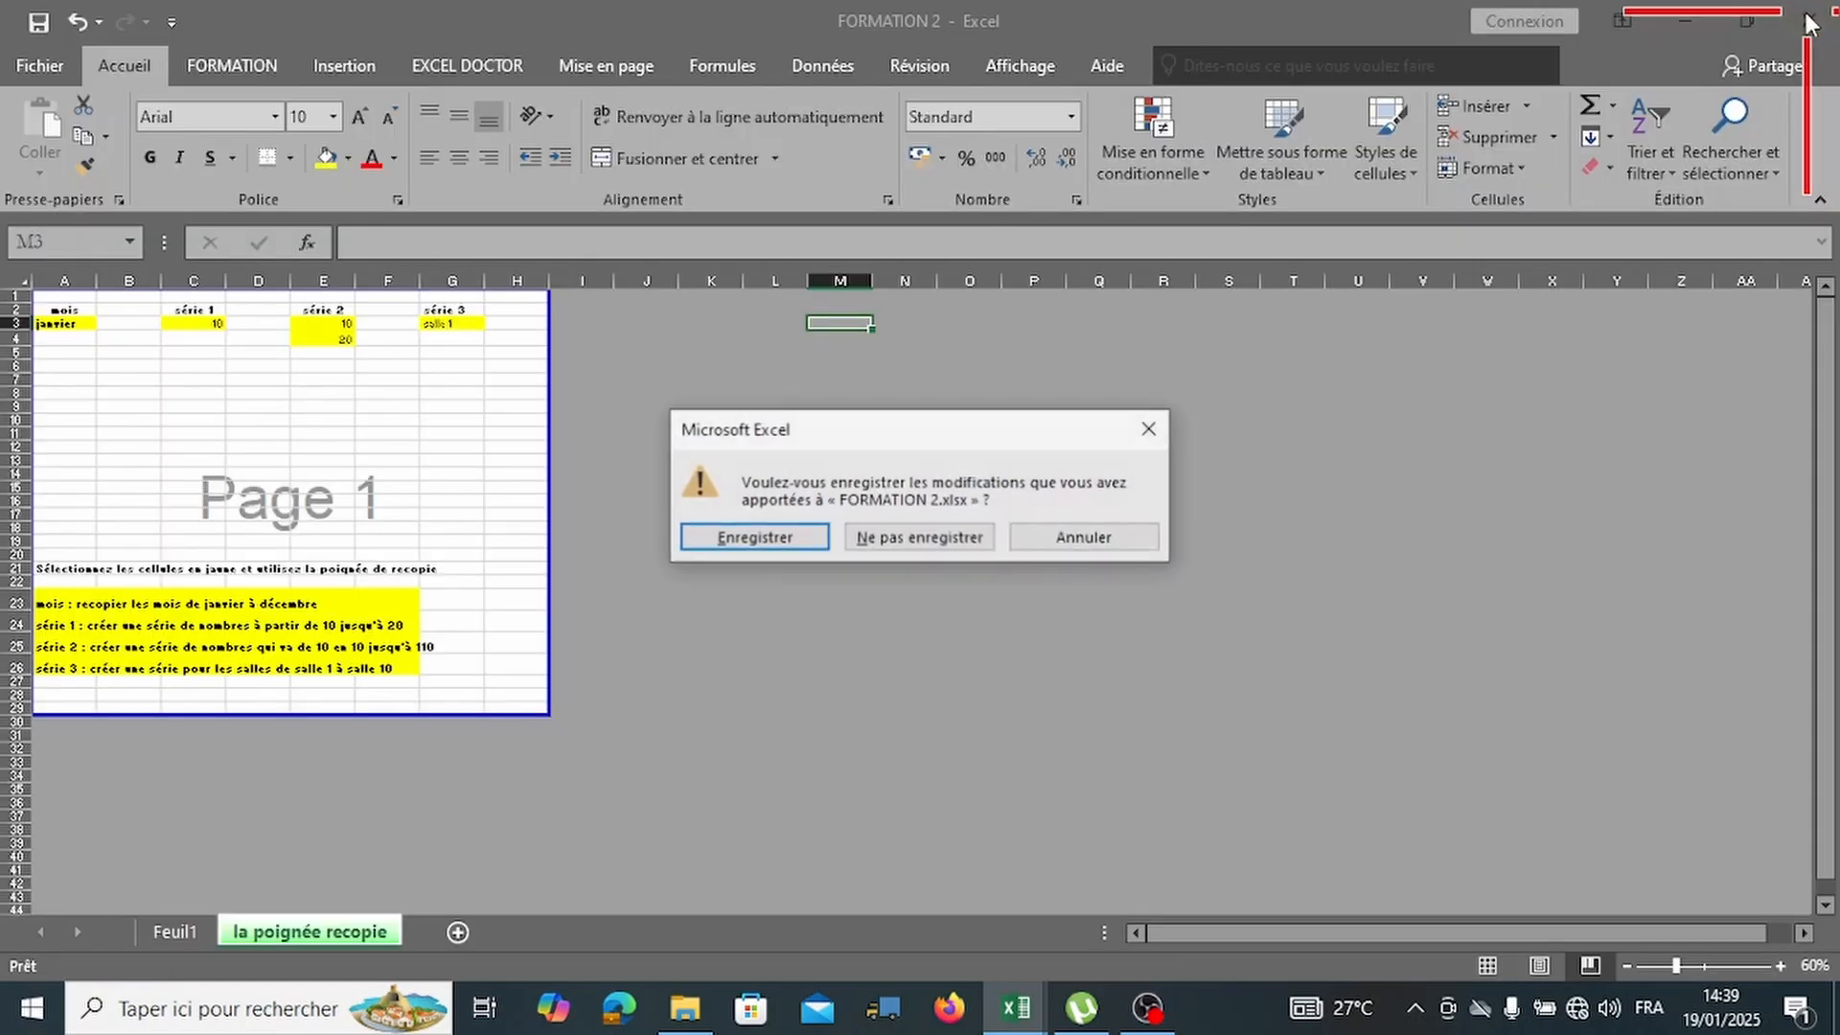